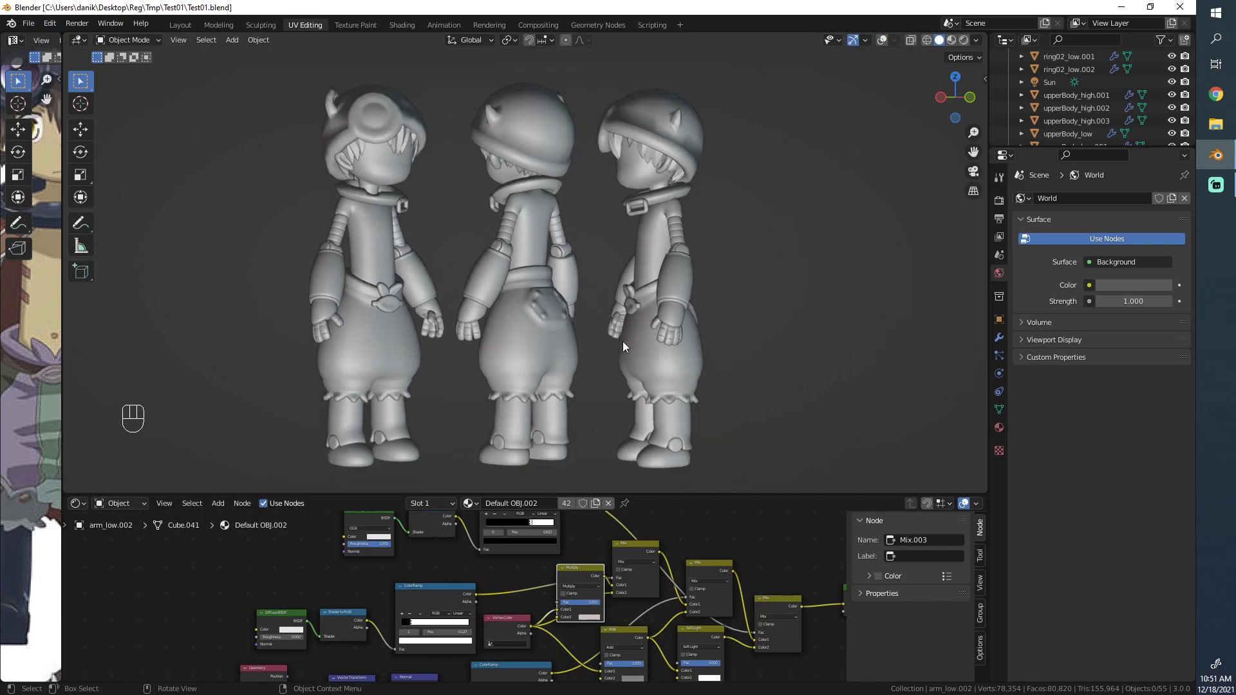
# - Switch the 3D view of the three characters to Rendered shading
pyautogui.press('z')
pyautogui.click(623, 261)
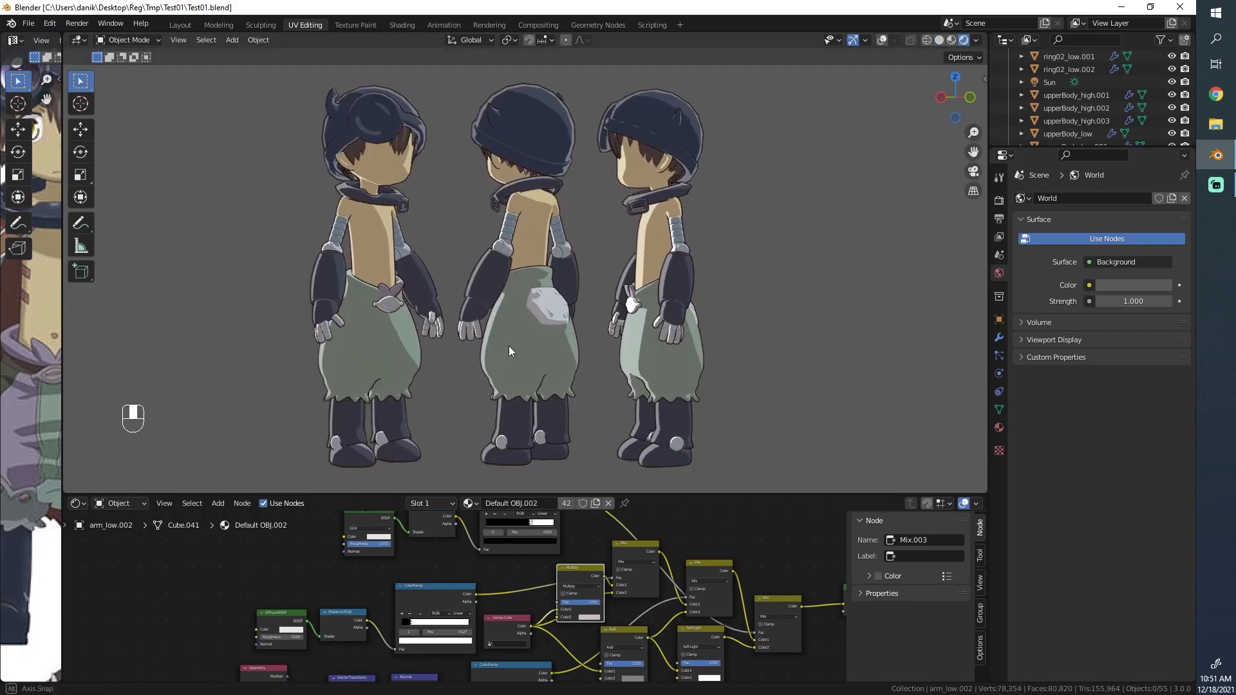
pyautogui.scroll(1, 502, 353)
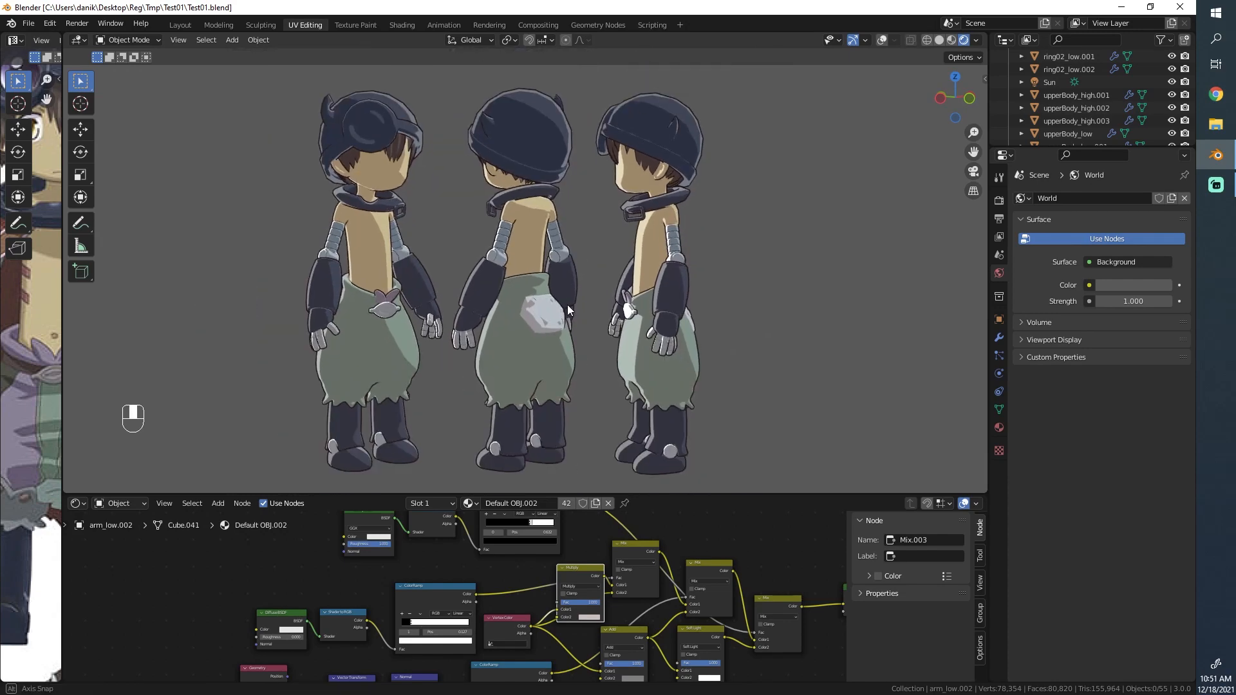
# - Examine the rendered outlines and shading on the first character's hands, gloves, shorts and belt knot
pyautogui.moveTo(494, 269); pyautogui.dragTo(445, 283, button='middle')
pyautogui.scroll(3, 451, 290)
pyautogui.scroll(5, 470, 308)
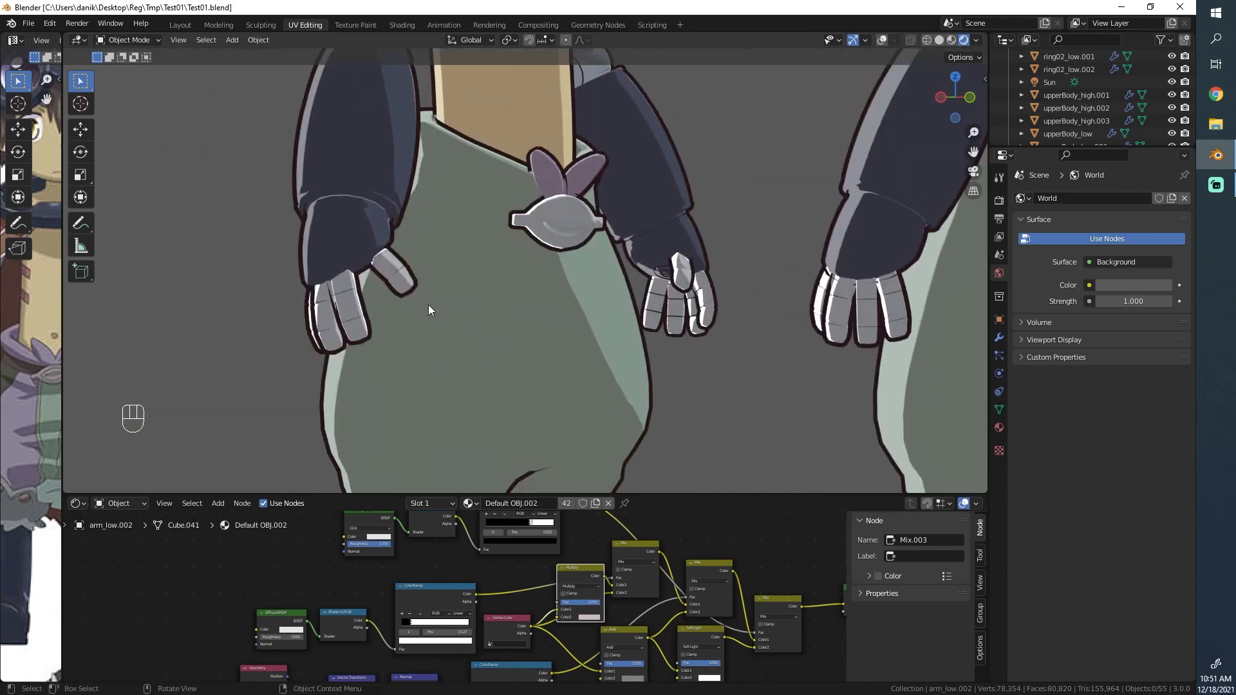
pyautogui.scroll(-1, 490, 284)
pyautogui.scroll(-2, 509, 299)
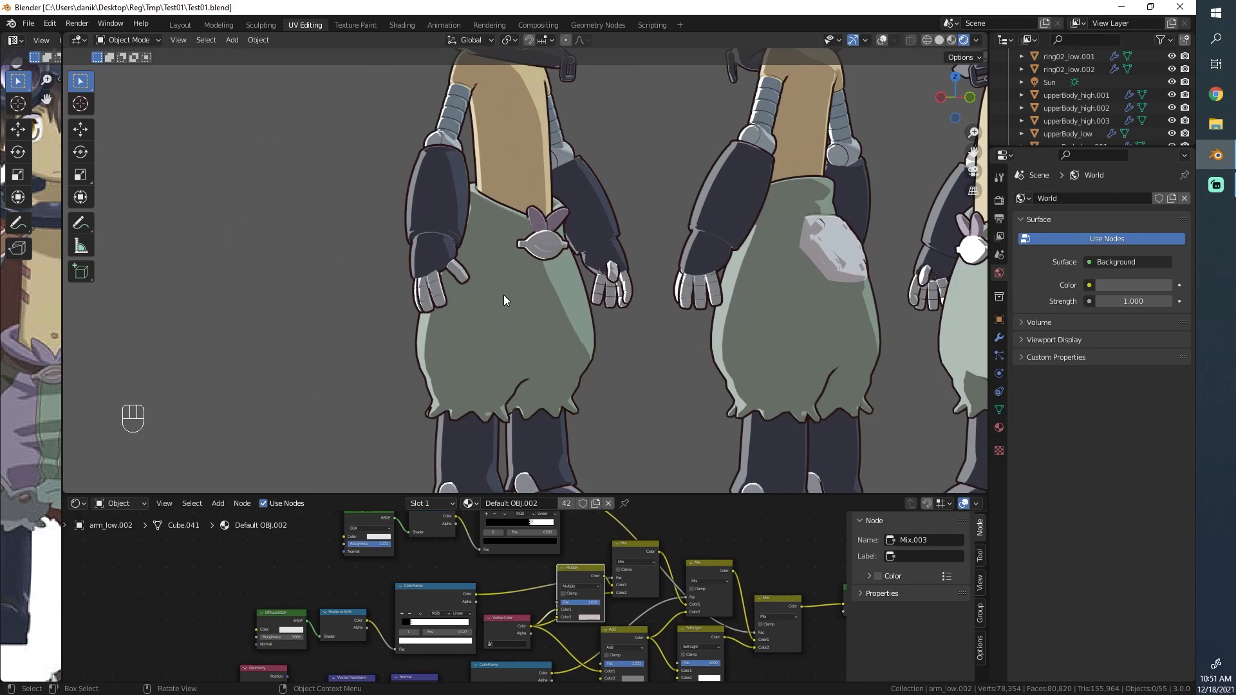
pyautogui.scroll(1, 503, 300)
pyautogui.scroll(3, 458, 222)
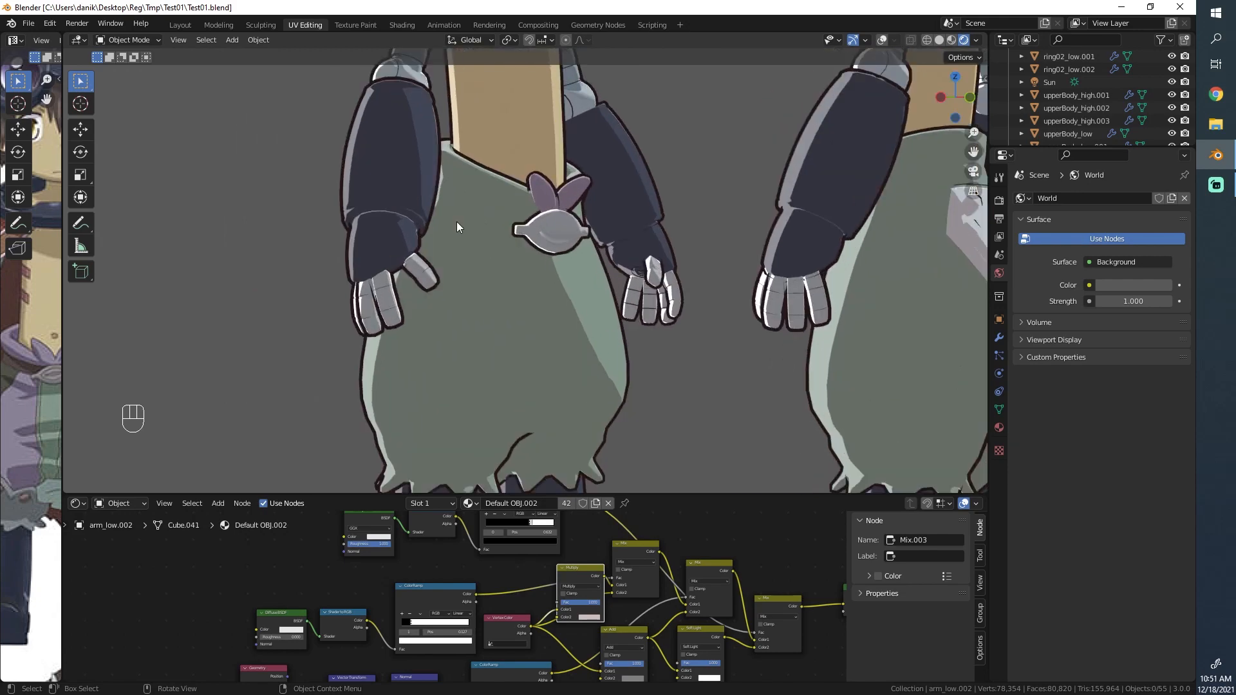
pyautogui.scroll(-4, 456, 226)
pyautogui.scroll(-1, 449, 240)
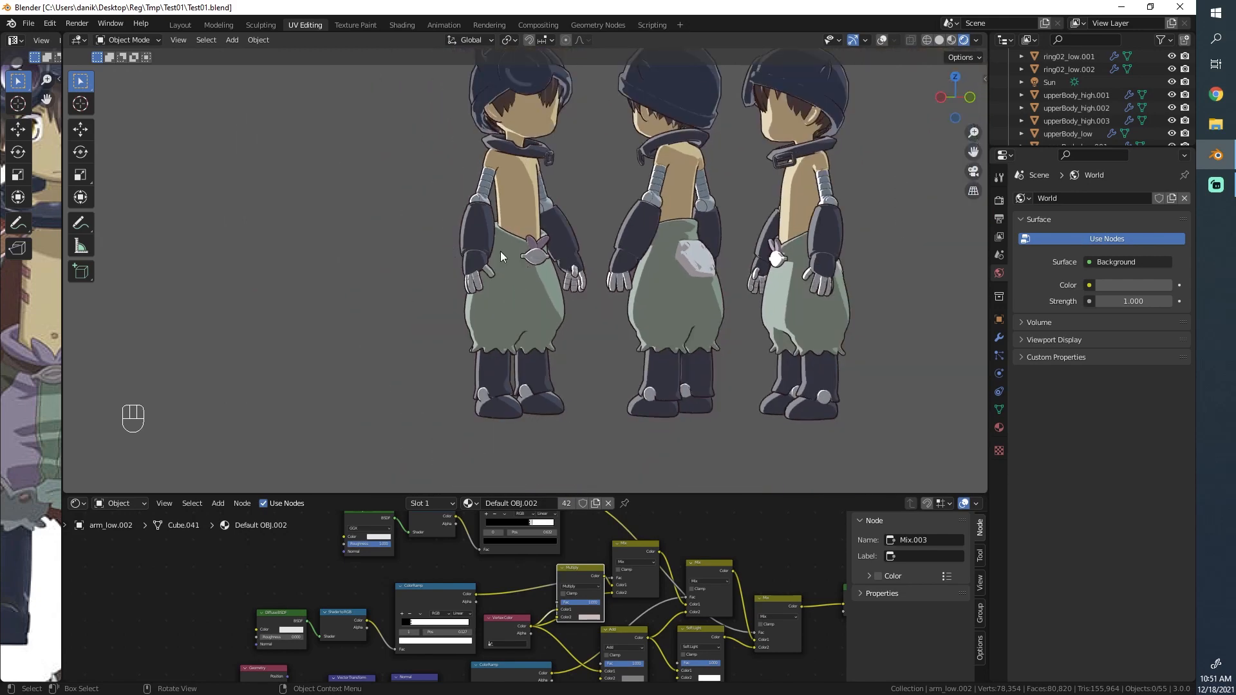
pyautogui.scroll(3, 461, 252)
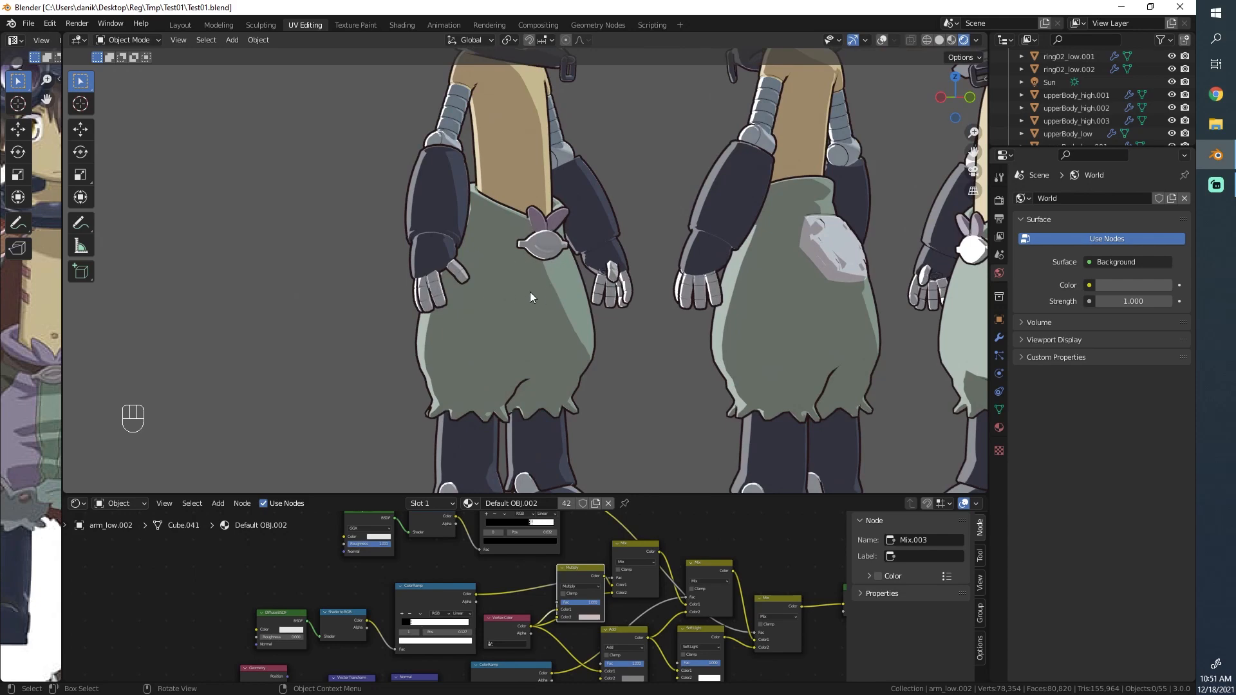
# - Inspect the rendered patch on the middle character's shorts, and the torso and arm shading
pyautogui.keyDown('shift'); pyautogui.moveTo(796, 272); pyautogui.dragTo(523, 285, button='middle'); pyautogui.keyUp('shift')
pyautogui.scroll(4, 454, 228)
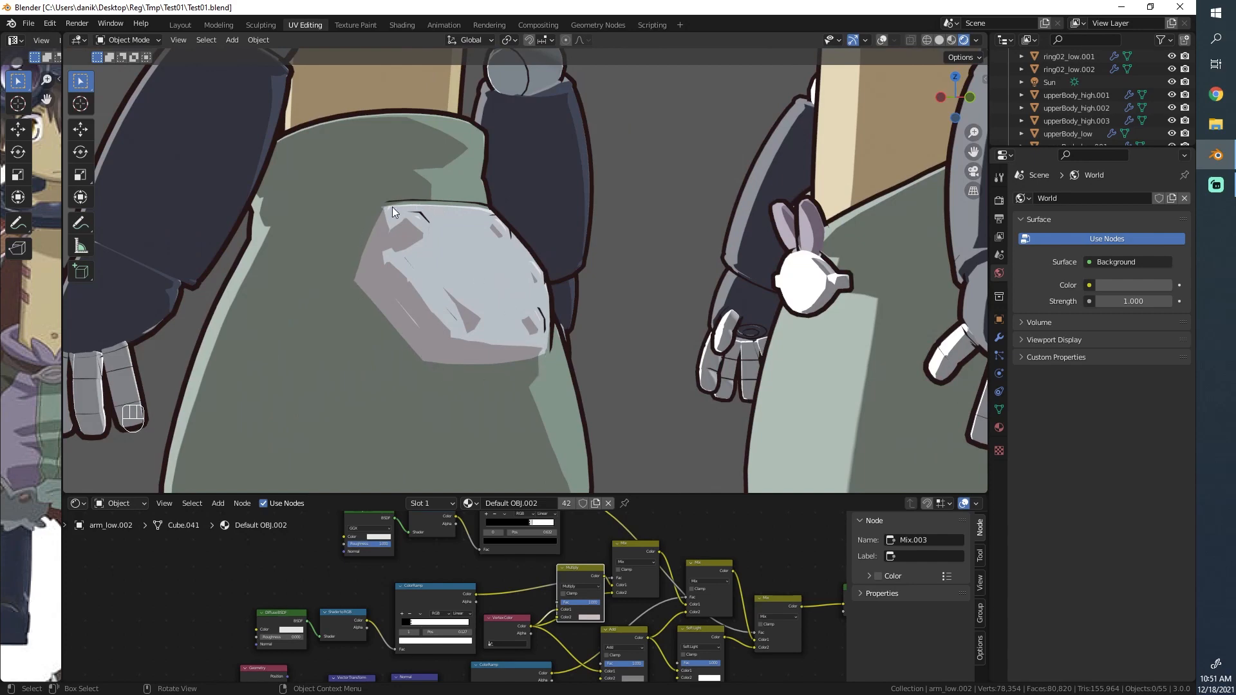
pyautogui.scroll(-6, 461, 246)
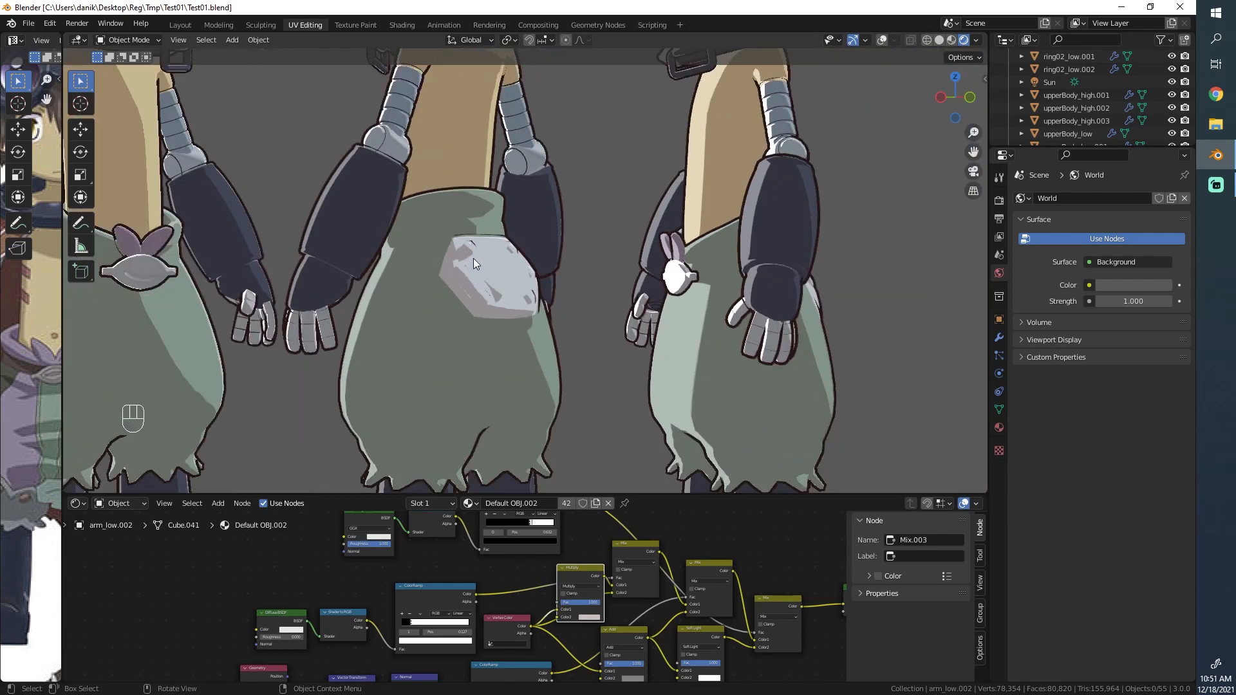
pyautogui.scroll(2, 468, 283)
pyautogui.keyDown('shift'); pyautogui.moveTo(442, 315); pyautogui.dragTo(547, 341, button='middle'); pyautogui.keyUp('shift')
pyautogui.scroll(-4, 539, 239)
pyautogui.scroll(7, 477, 309)
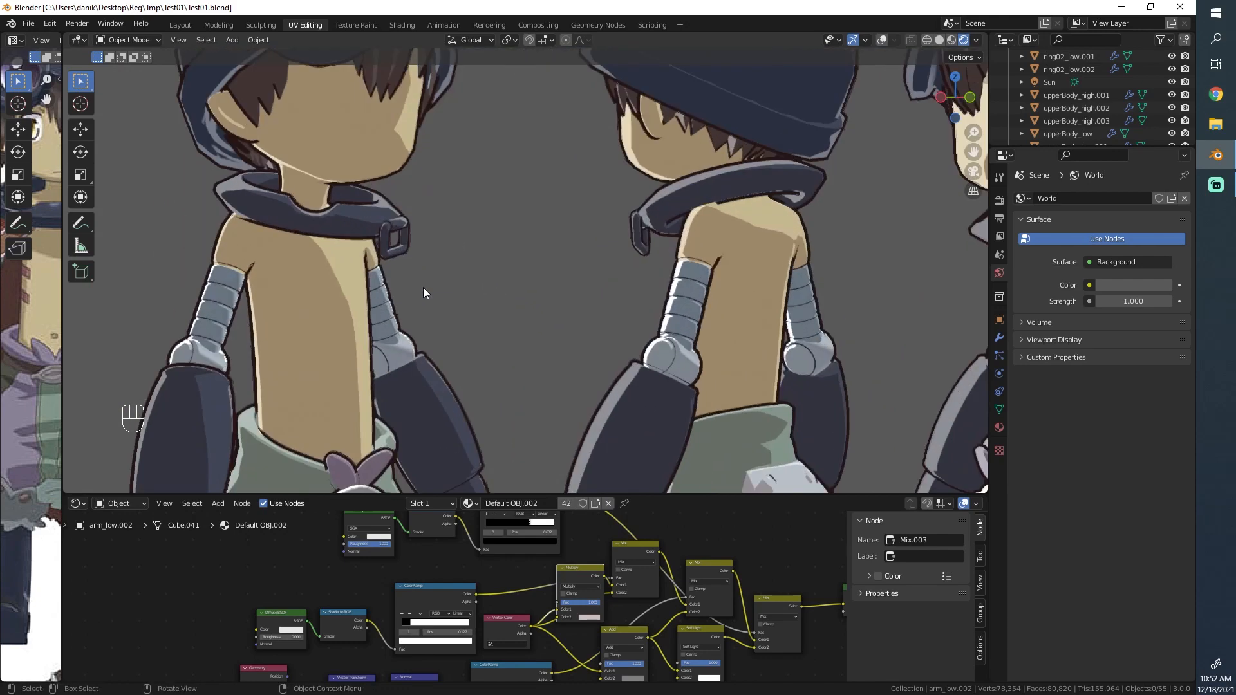
pyautogui.keyDown('shift'); pyautogui.moveTo(412, 283); pyautogui.dragTo(608, 122, button='middle'); pyautogui.keyUp('shift')
pyautogui.scroll(-2, 582, 283)
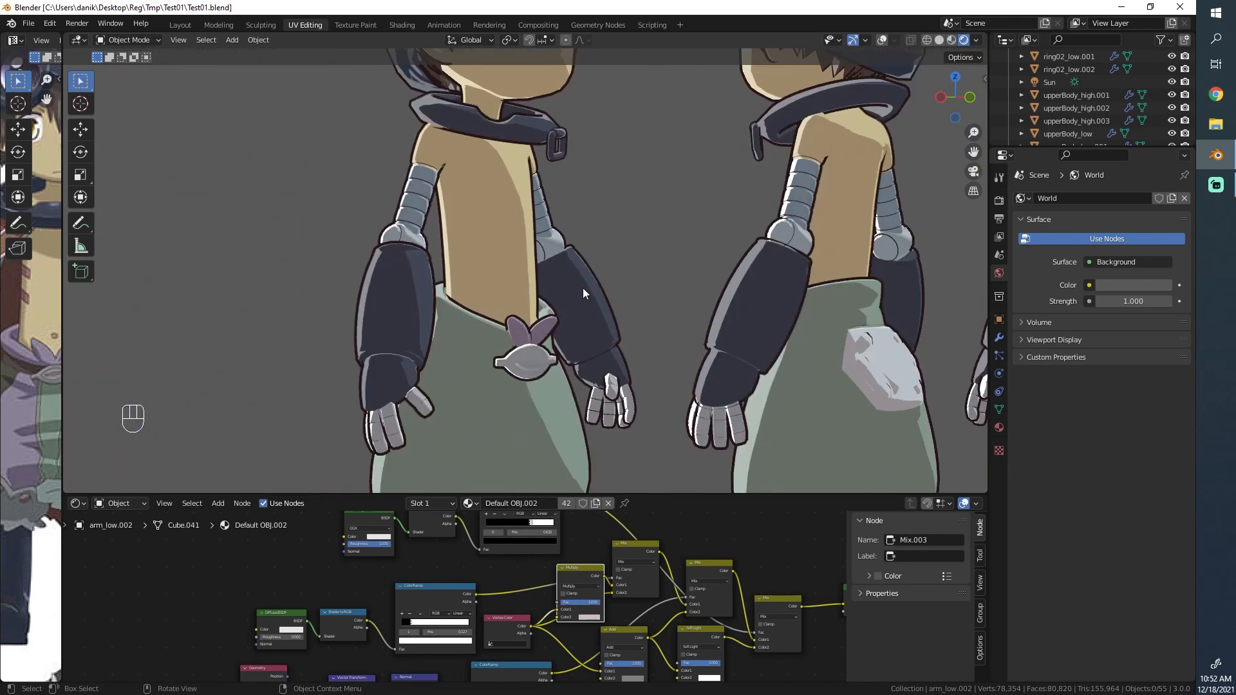
pyautogui.scroll(1, 581, 290)
pyautogui.keyDown('shift'); pyautogui.moveTo(573, 328); pyautogui.dragTo(580, 222, button='middle'); pyautogui.keyUp('shift')
pyautogui.scroll(1, 469, 242)
pyautogui.scroll(-4, 543, 265)
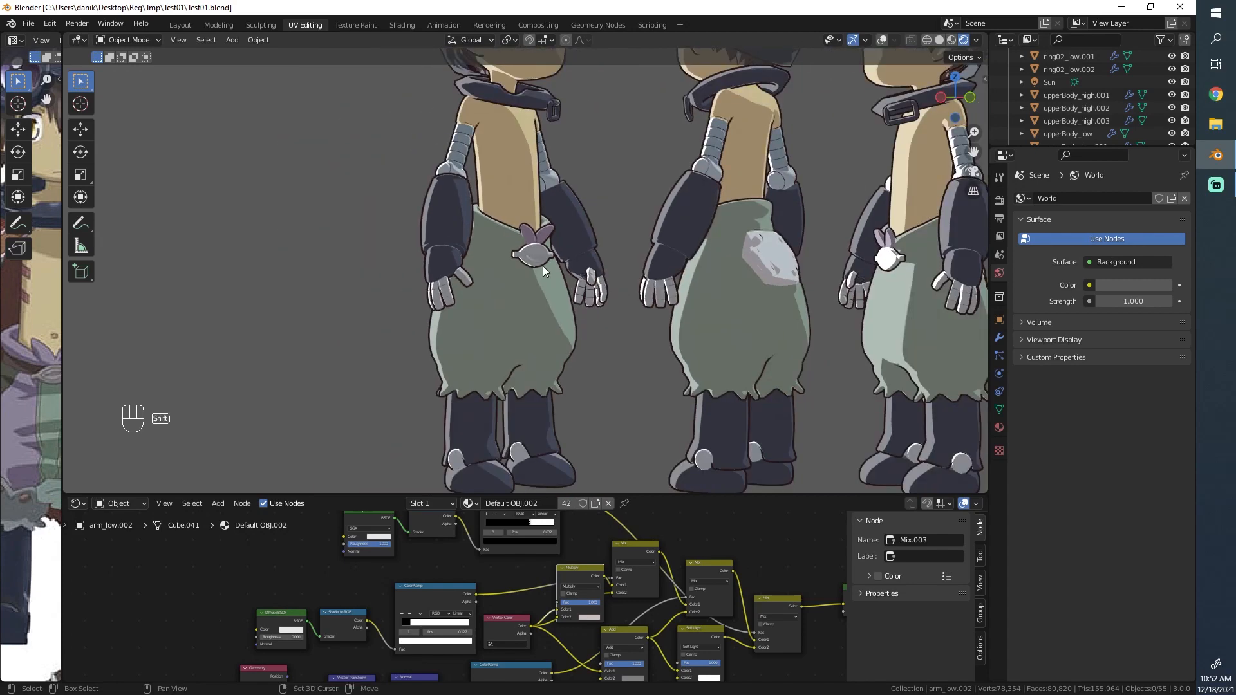
# - Select the first character's elbow joint and inspect the node tree of its Default OBJ.003 material
pyautogui.keyDown('shift'); pyautogui.moveTo(542, 265); pyautogui.dragTo(570, 276, button='middle'); pyautogui.keyUp('shift')
pyautogui.scroll(4, 545, 275)
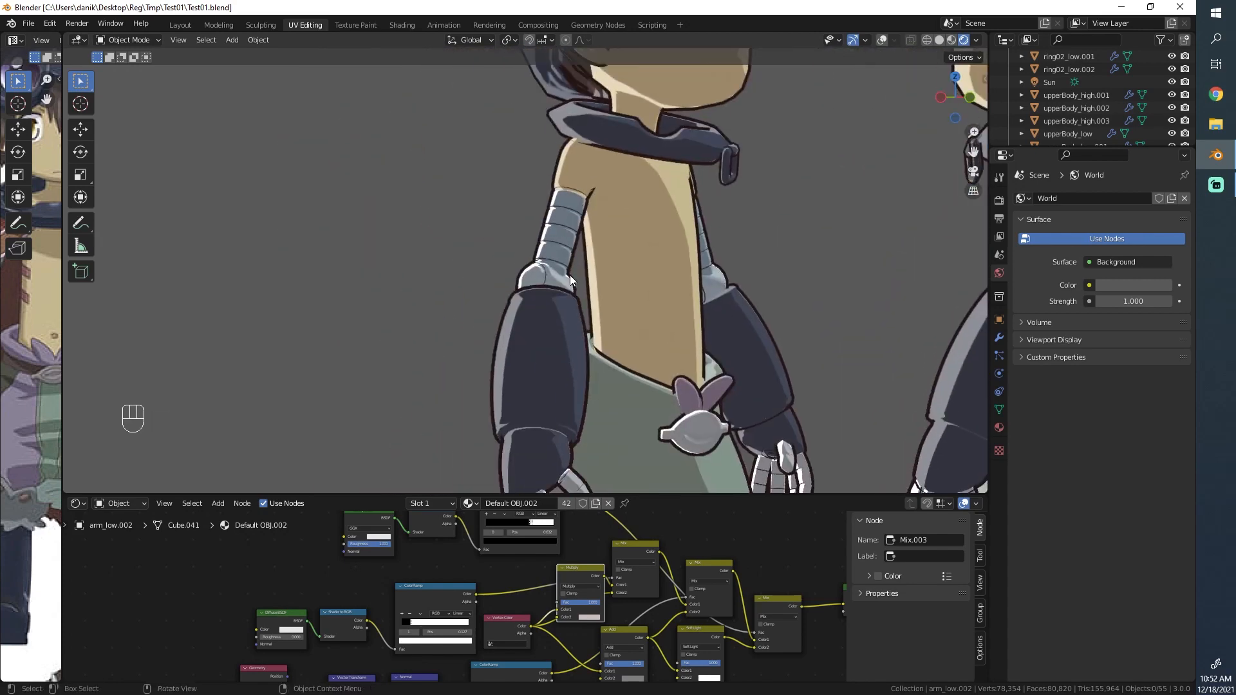
pyautogui.scroll(3, 569, 272)
pyautogui.click(569, 269)
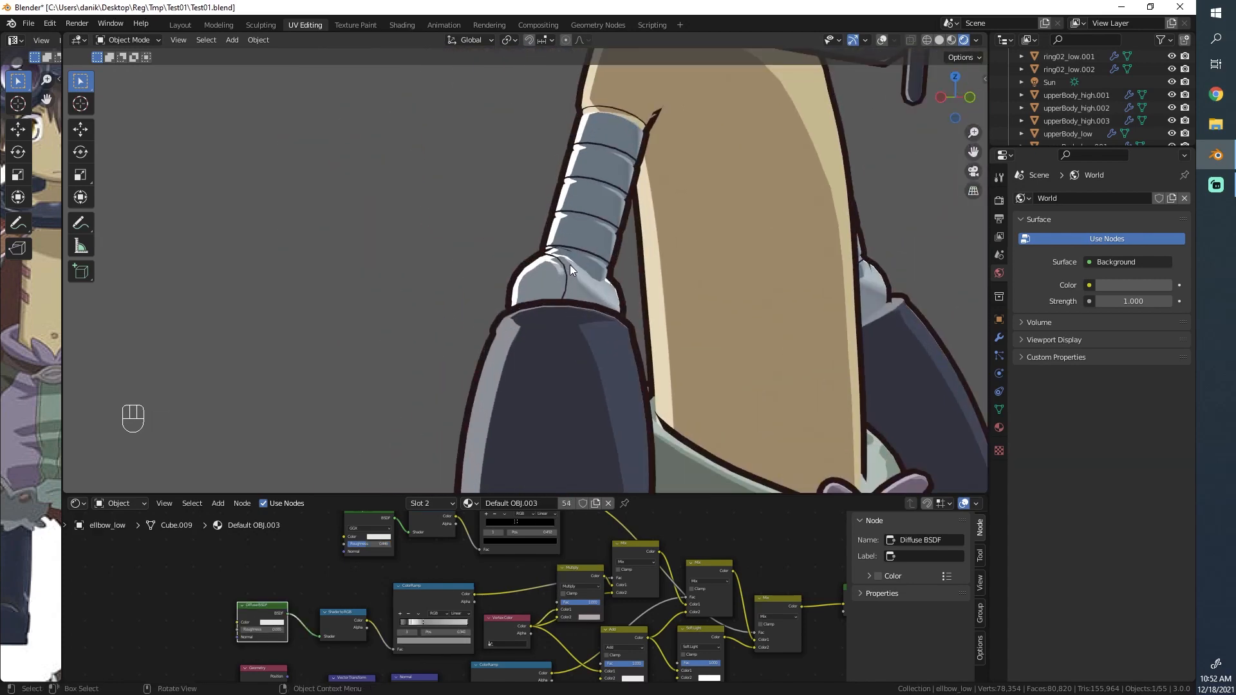
pyautogui.scroll(-3, 395, 588)
pyautogui.moveTo(390, 570); pyautogui.dragTo(388, 541, button='middle')
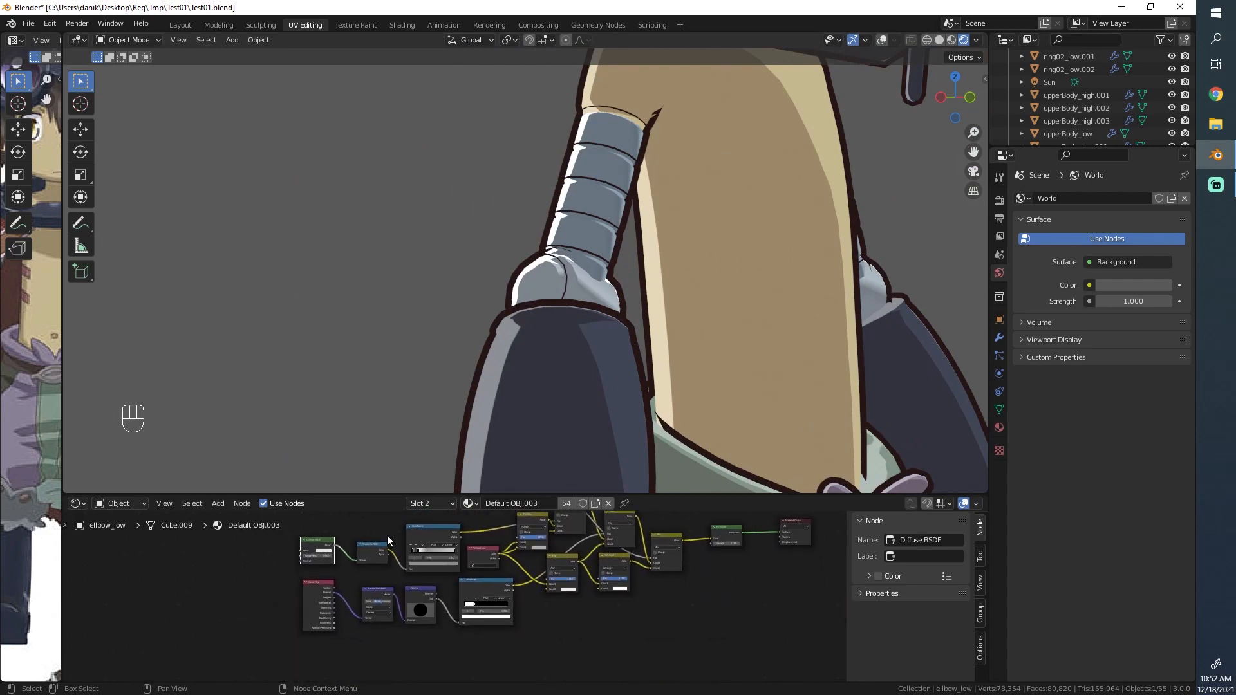
pyautogui.scroll(2, 450, 578)
pyautogui.moveTo(467, 539); pyautogui.dragTo(395, 677, button='middle')
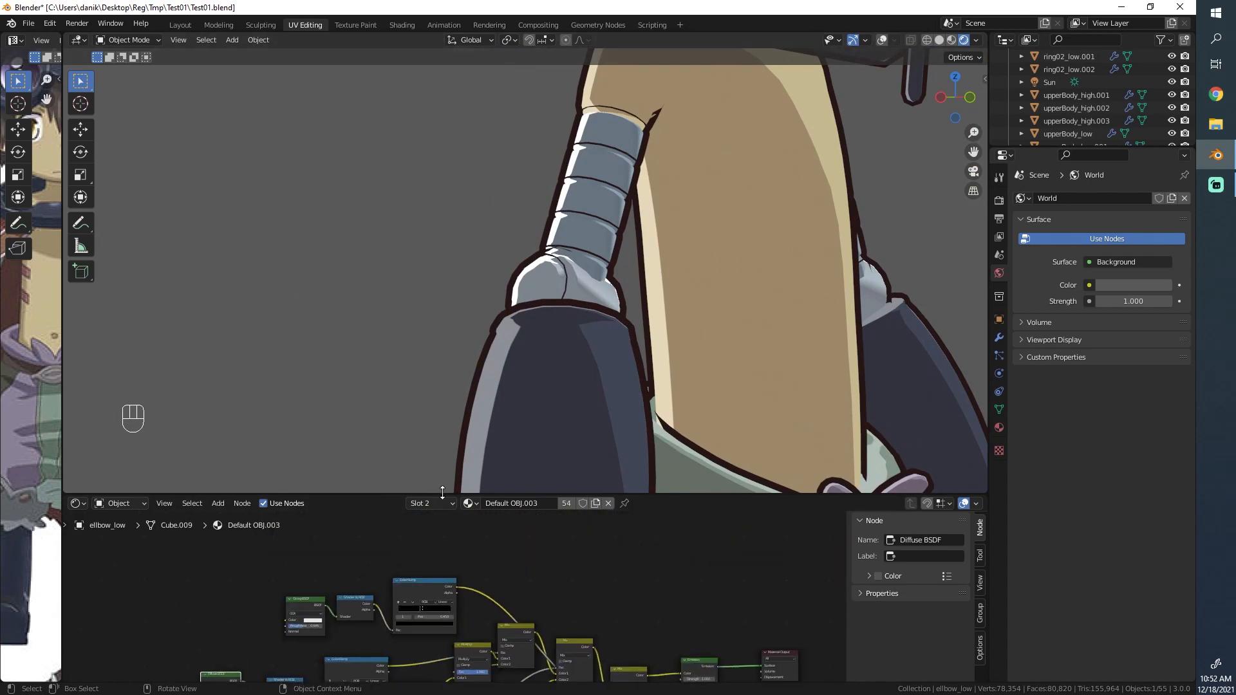
# - Select the first character's upper body and compare the toon shading across all three rendered characters
pyautogui.scroll(-7, 514, 325)
pyautogui.scroll(3, 631, 356)
pyautogui.scroll(-6, 693, 359)
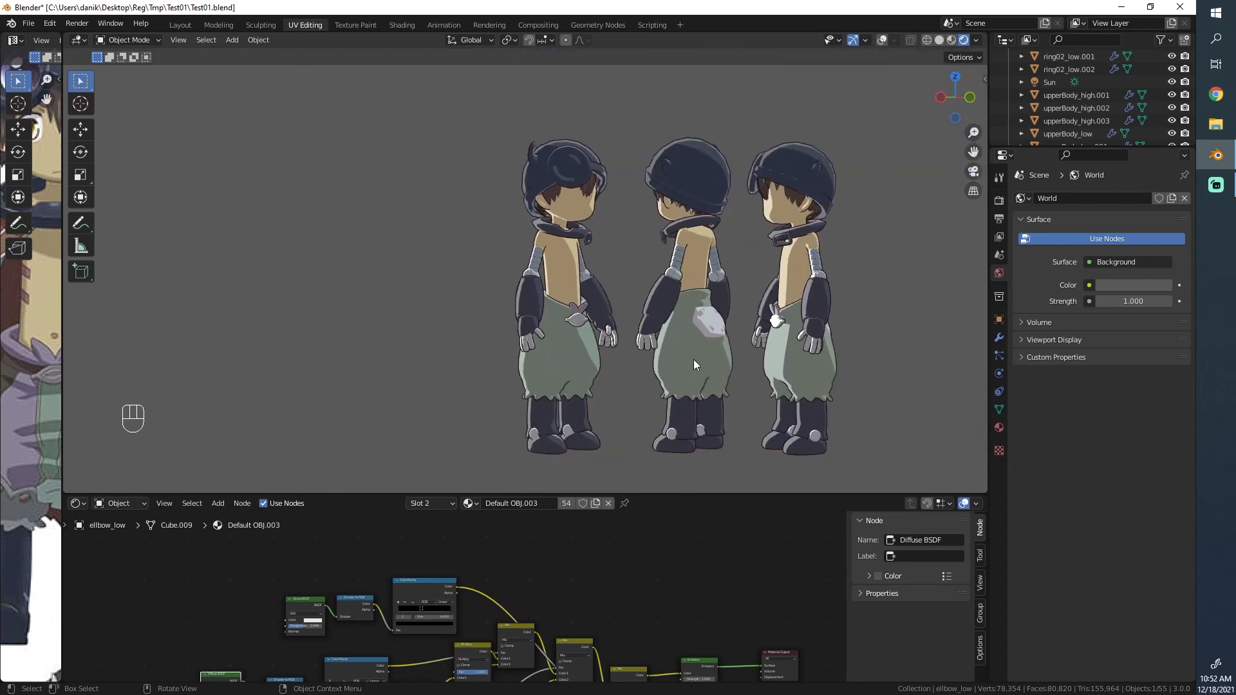
pyautogui.scroll(2, 719, 364)
pyautogui.moveTo(719, 364); pyautogui.dragTo(623, 286, button='middle')
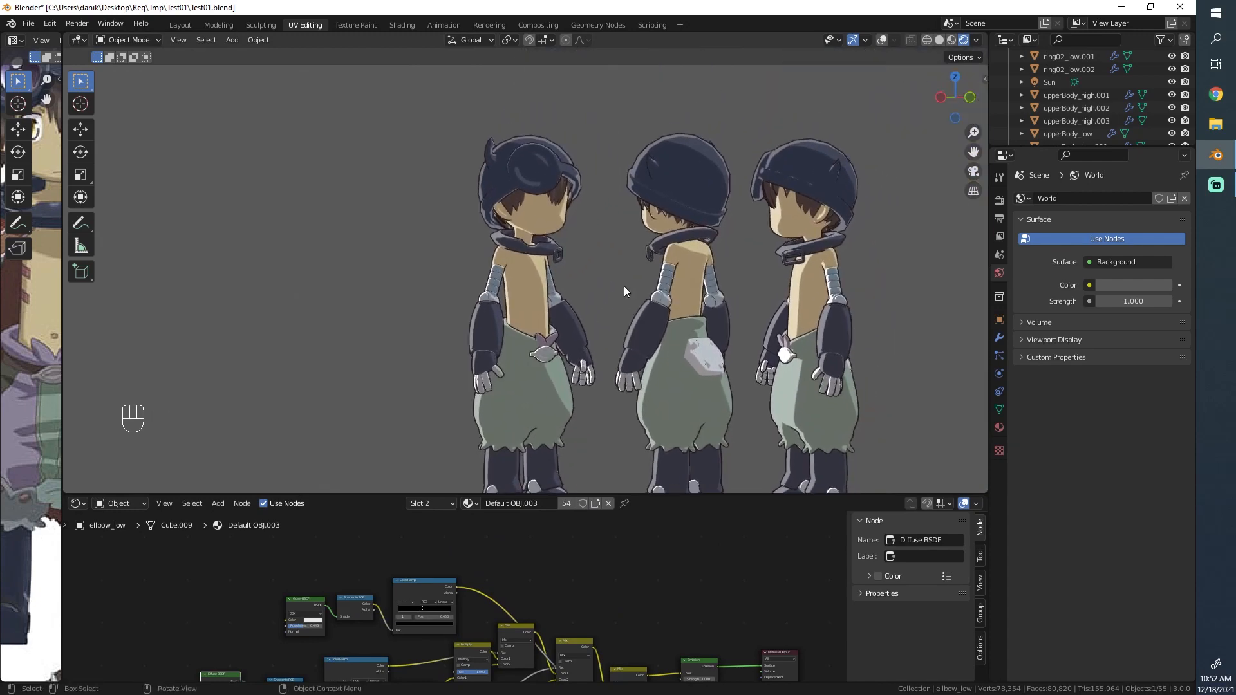
pyautogui.scroll(3, 547, 161)
pyautogui.click(562, 153)
pyautogui.scroll(-3, 597, 298)
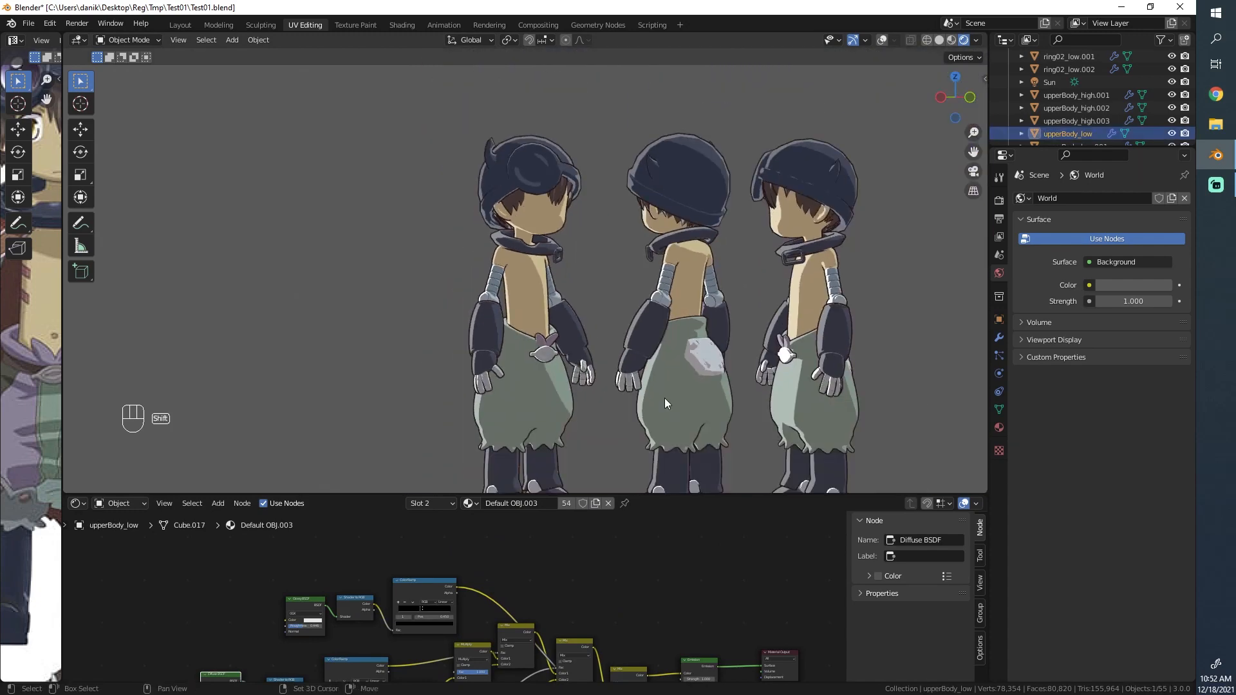
pyautogui.keyDown('shift'); pyautogui.moveTo(665, 399); pyautogui.dragTo(617, 336, button='middle'); pyautogui.keyUp('shift')
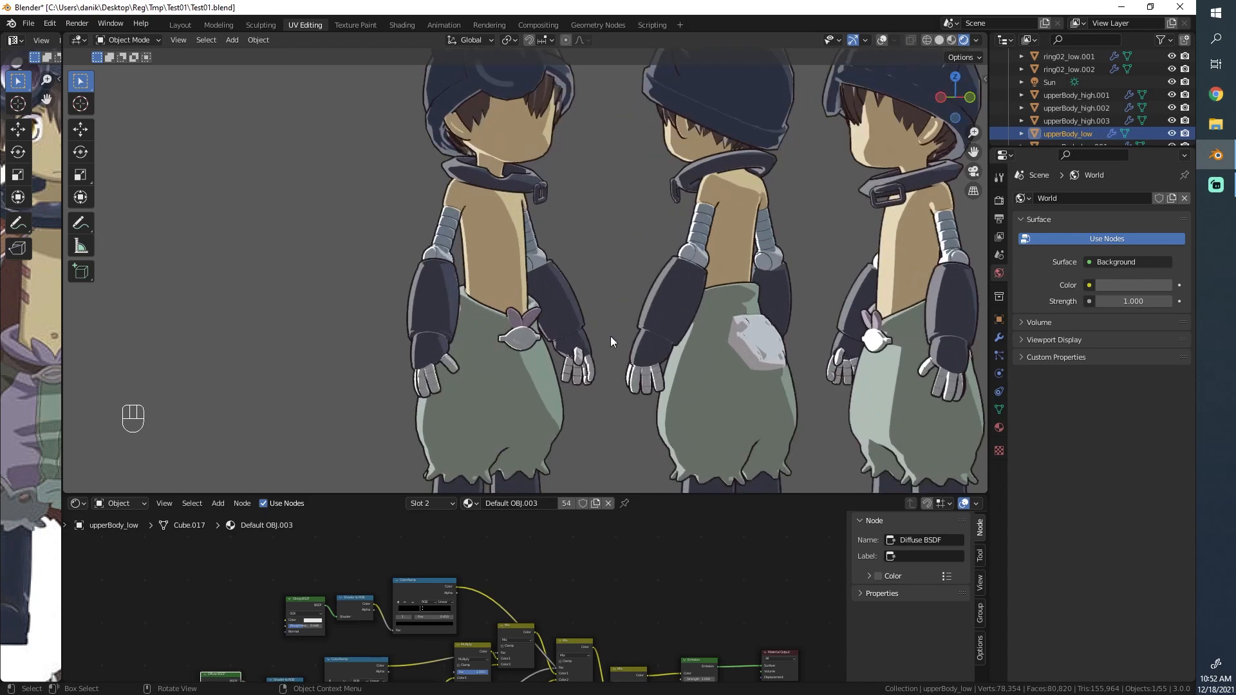
pyautogui.scroll(1, 613, 291)
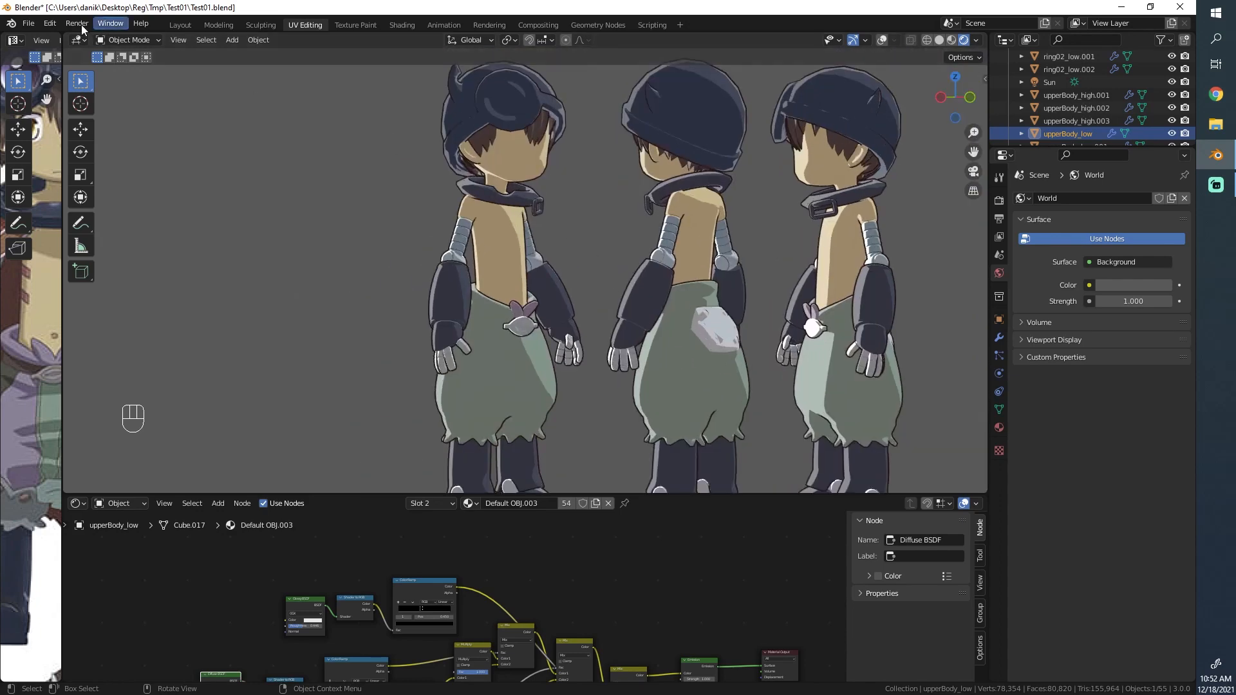
# - Open the recent file Reg_09.blend without saving the changes to Test01.blend
pyautogui.click(30, 25)
pyautogui.moveTo(71, 68)
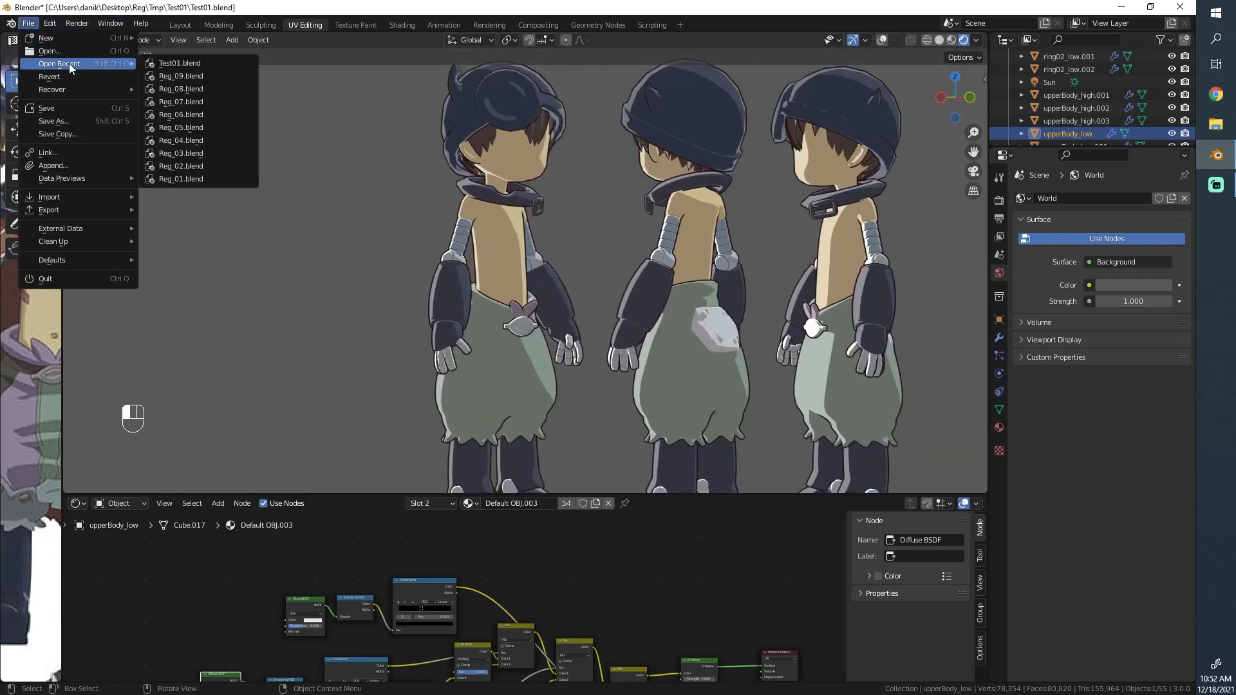
pyautogui.click(193, 77)
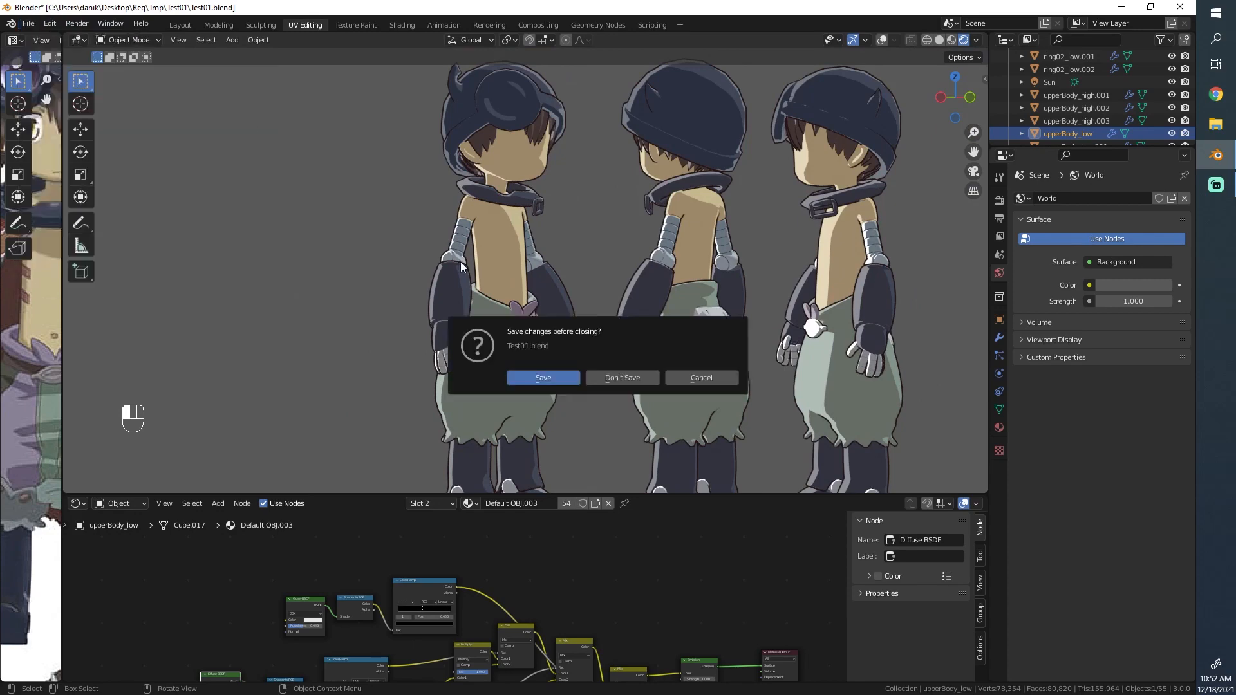
pyautogui.click(639, 377)
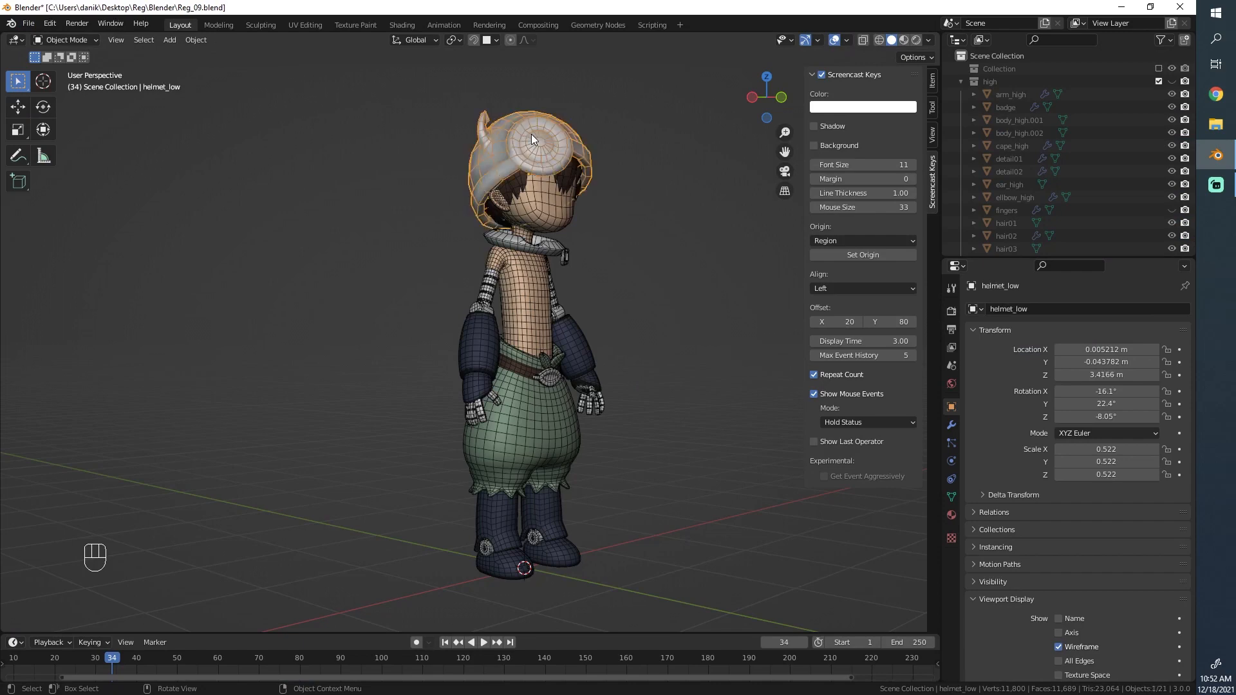
# - Frame the selected helmet_low object in the view and hide the sidebar
pyautogui.press('KP_Decimal')
pyautogui.moveTo(573, 184); pyautogui.dragTo(249, 291, button='middle')
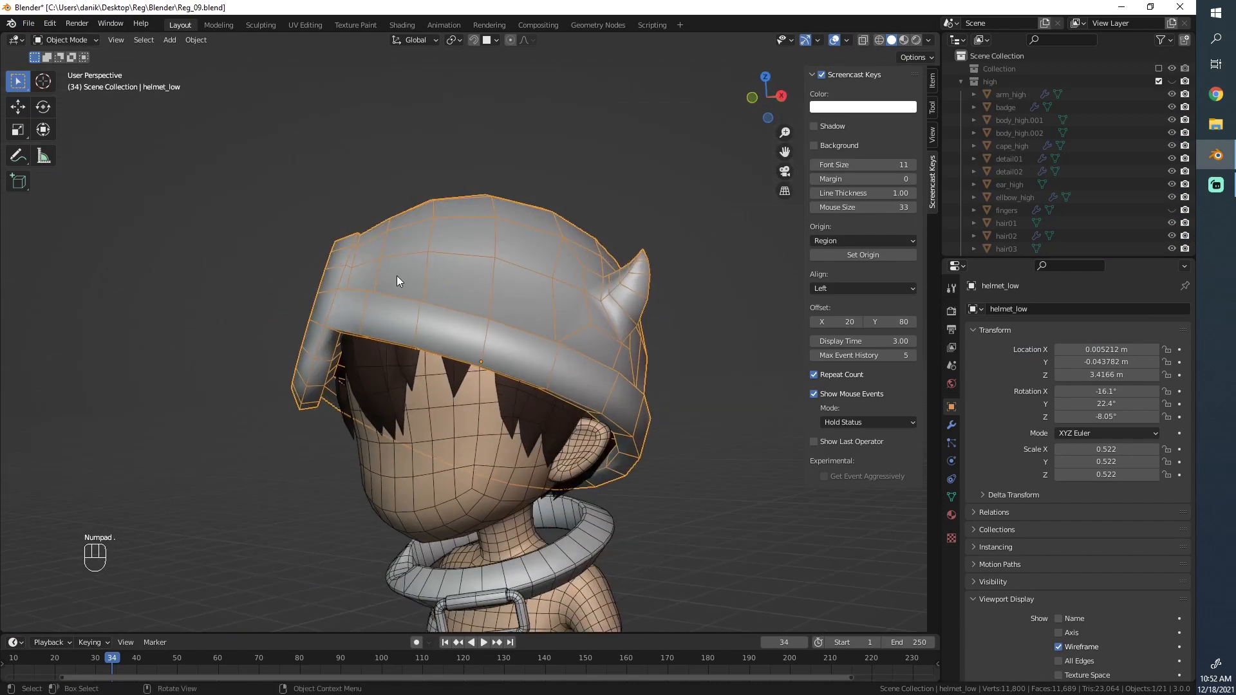
pyautogui.press('n')
pyautogui.moveTo(421, 284); pyautogui.dragTo(895, 244, button='middle')
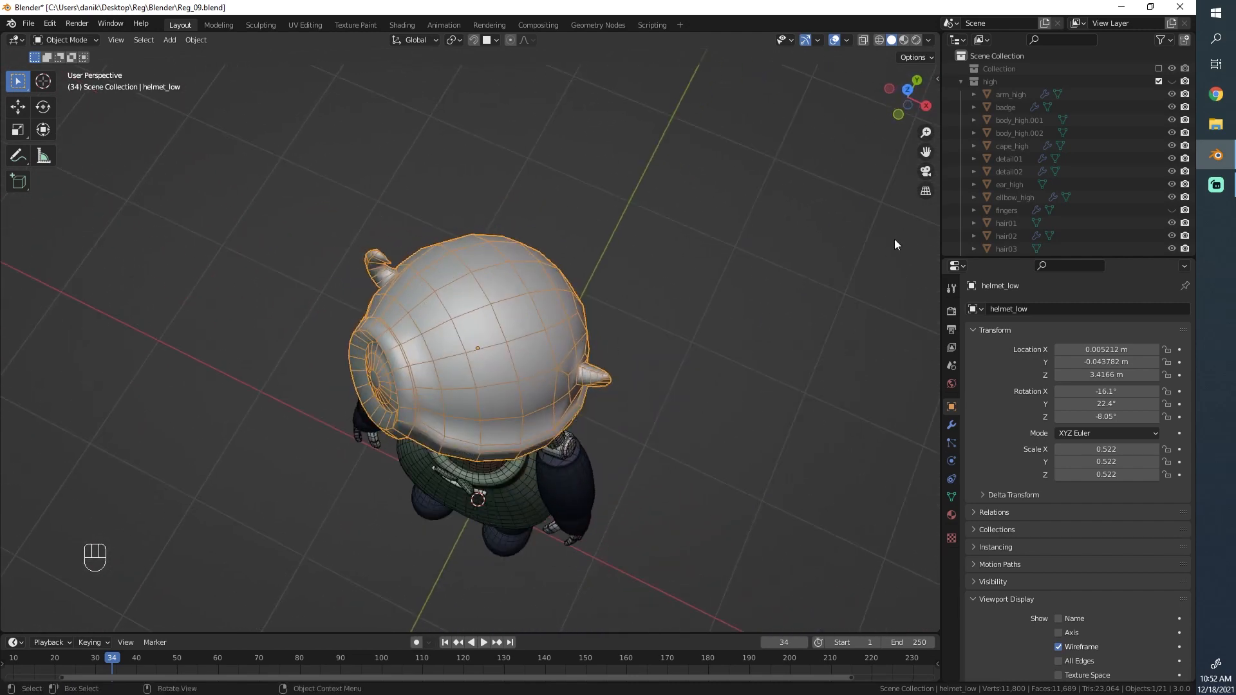
# - Make the high collection visible in the viewport
pyautogui.click(1174, 80)
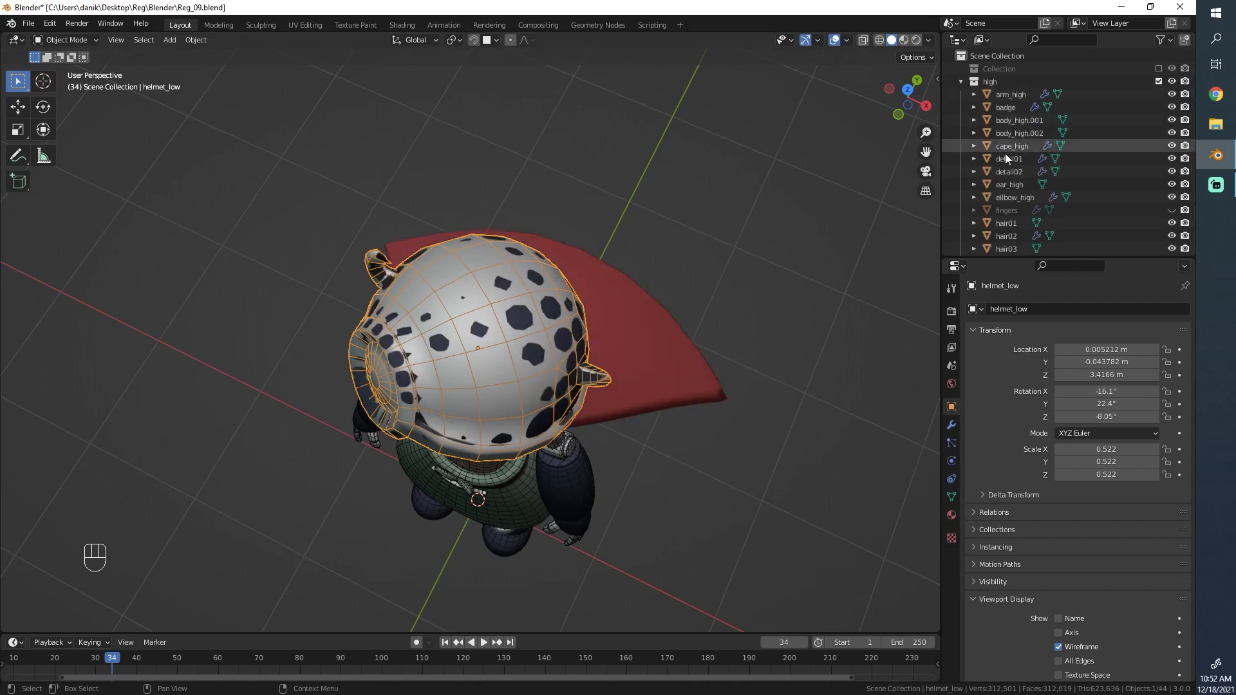
pyautogui.scroll(-1, 1005, 153)
pyautogui.scroll(-1, 708, 257)
# - Select helmet_high together with helmet_low and isolate both helmets in local view
pyautogui.moveTo(535, 327); pyautogui.dragTo(557, 272, button='middle')
pyautogui.scroll(4, 557, 271)
pyautogui.click(603, 252)
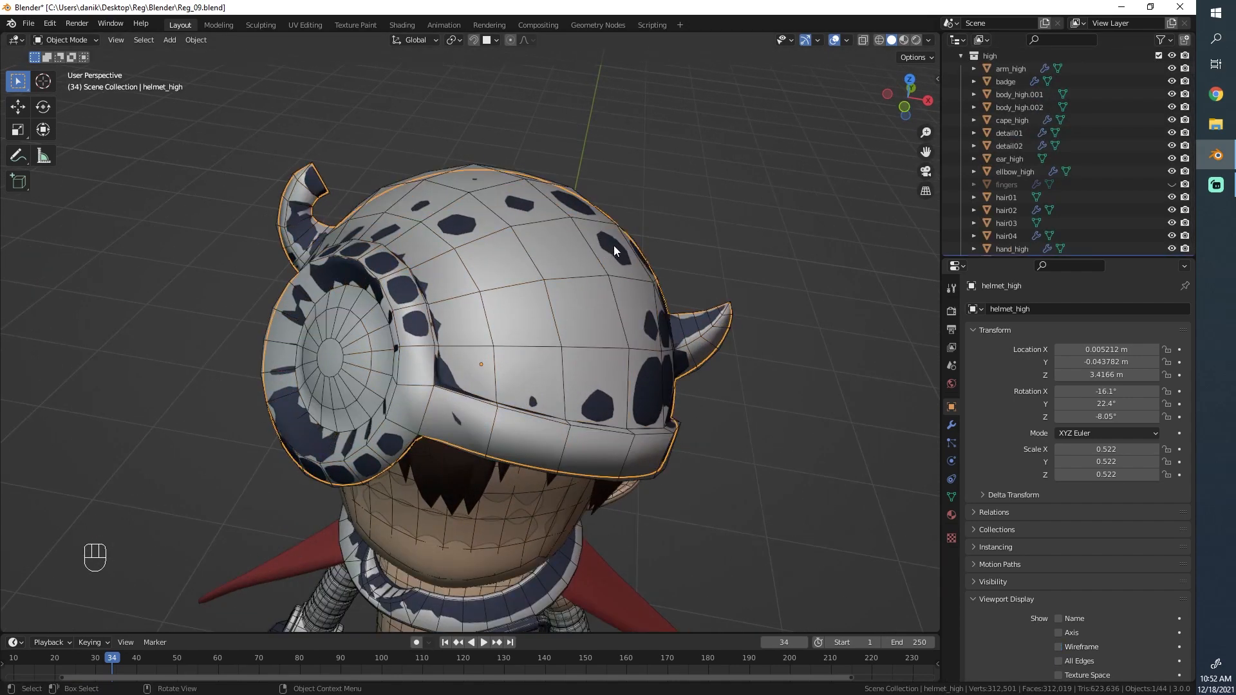
pyautogui.click(613, 245)
pyautogui.press('/')
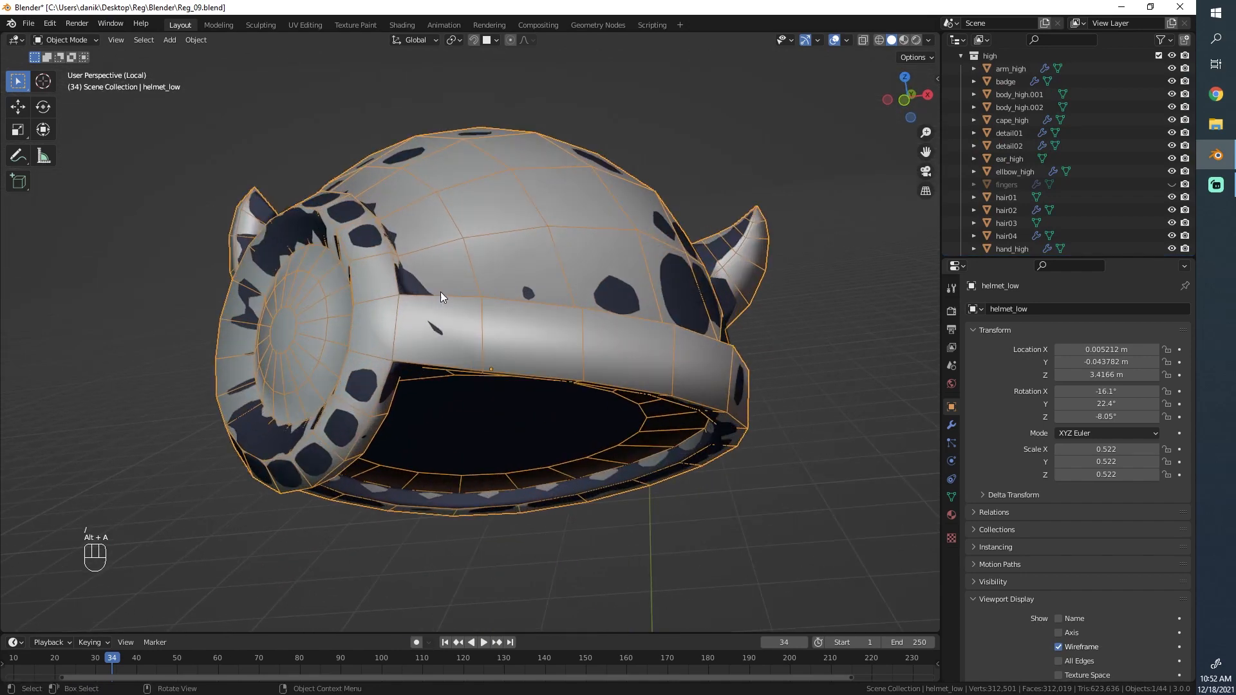
pyautogui.press('h')
pyautogui.moveTo(503, 252)
pyautogui.mouseDown(button='middle')
pyautogui.moveTo(553, 477)
pyautogui.moveTo(370, 395)
pyautogui.moveTo(383, 322)
pyautogui.moveTo(496, 271)
pyautogui.moveTo(342, 422)
pyautogui.moveTo(362, 536)
pyautogui.moveTo(584, 518)
pyautogui.moveTo(648, 421)
pyautogui.moveTo(706, 376)
pyautogui.moveTo(780, 361)
pyautogui.moveTo(678, 345)
pyautogui.moveTo(712, 392)
pyautogui.moveTo(441, 328)
pyautogui.moveTo(835, 330)
pyautogui.moveTo(444, 306)
pyautogui.moveTo(670, 302)
pyautogui.moveTo(731, 308)
pyautogui.moveTo(722, 320)
pyautogui.moveTo(641, 194)
pyautogui.moveTo(647, 437)
pyautogui.moveTo(720, 335)
pyautogui.moveTo(500, 244)
pyautogui.mouseUp(button='middle')
pyautogui.hotkey('ctrl', 'z')
# - Inspect helmet_low's mesh in Edit Mode with nothing selected, and compare its overlap with the high-poly helmet near the horn
pyautogui.press('Tab')
pyautogui.hotkey('alt', 'a')
pyautogui.moveTo(598, 331); pyautogui.dragTo(612, 374, button='middle')
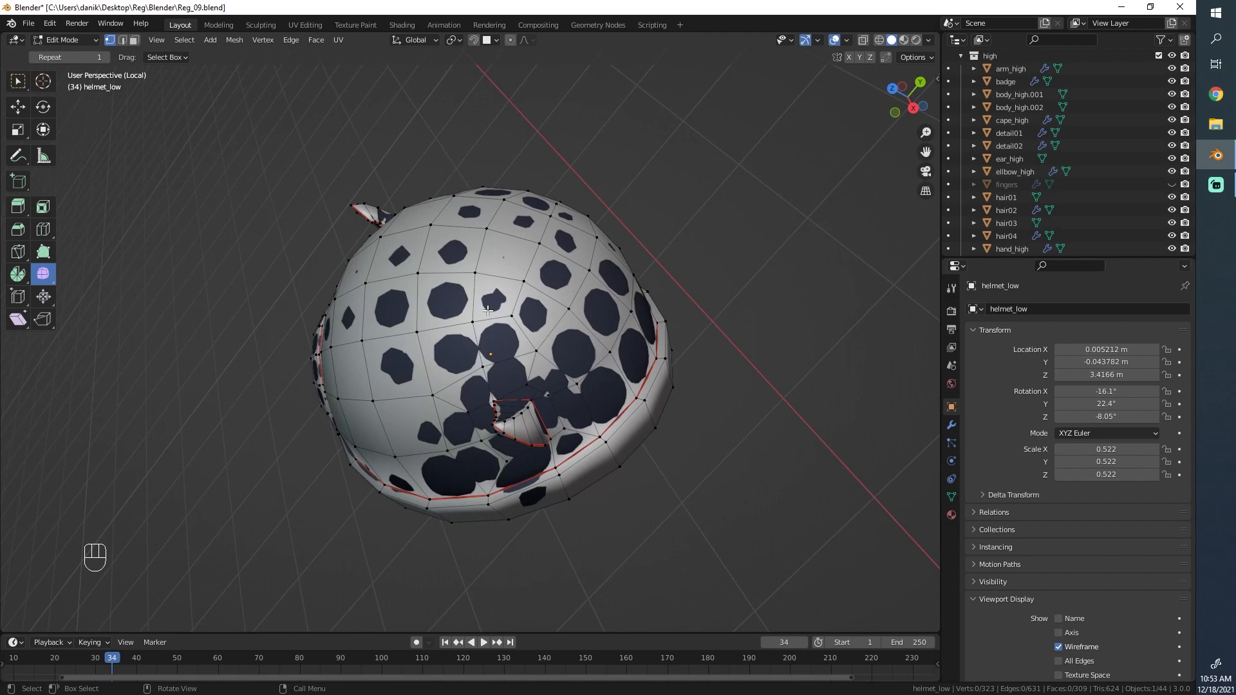
pyautogui.moveTo(482, 311); pyautogui.dragTo(628, 202, button='middle')
pyautogui.press('Tab')
pyautogui.scroll(8, 450, 295)
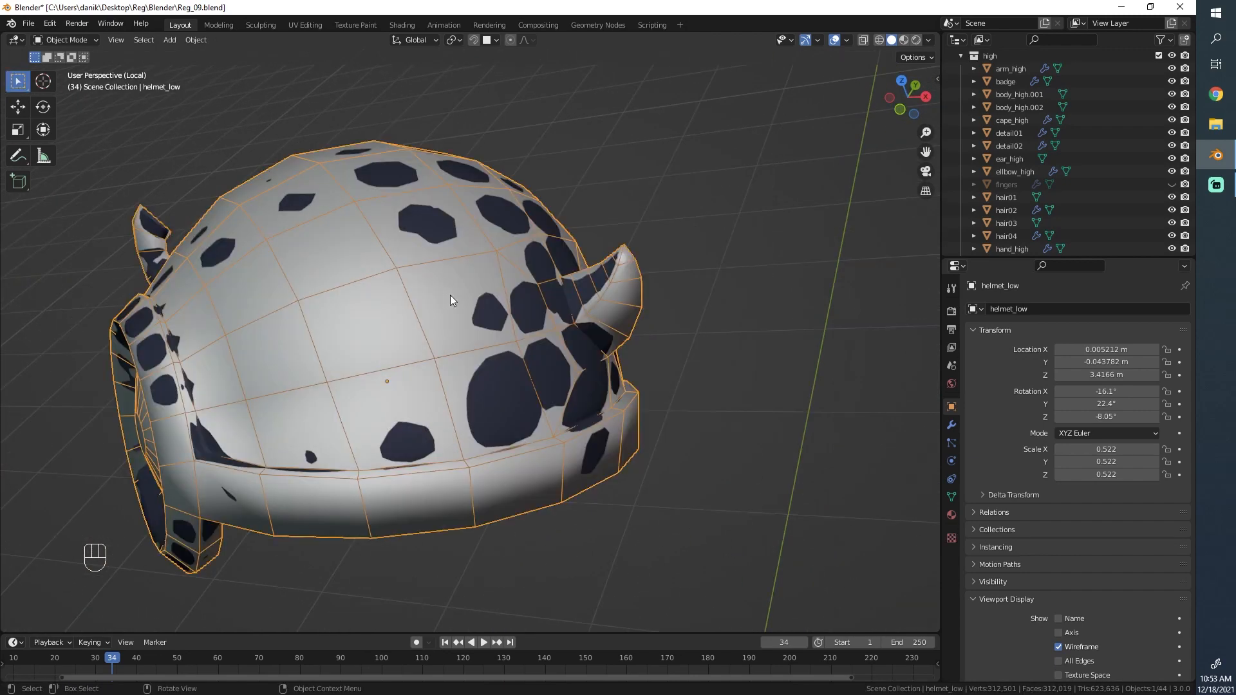
pyautogui.scroll(4, 611, 335)
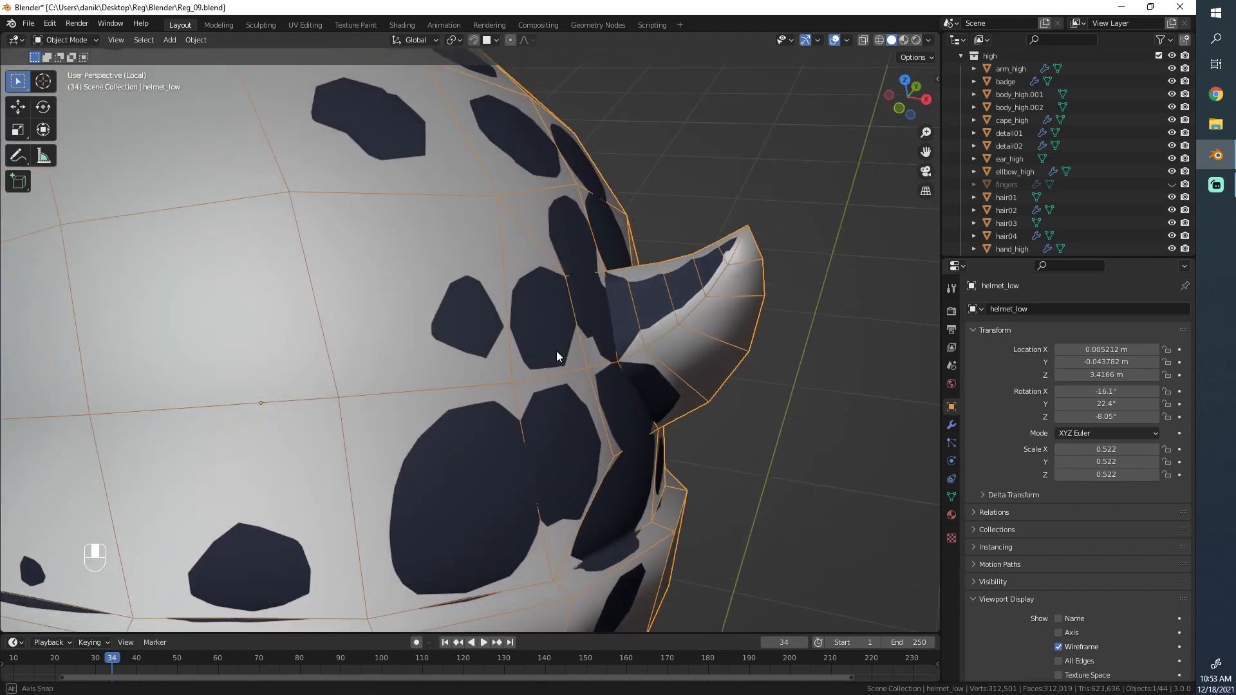
# - Clear the mesh selection and select the edge loop around one horn's base on helmet_low in wireframe display
pyautogui.press('Tab')
pyautogui.press('l')
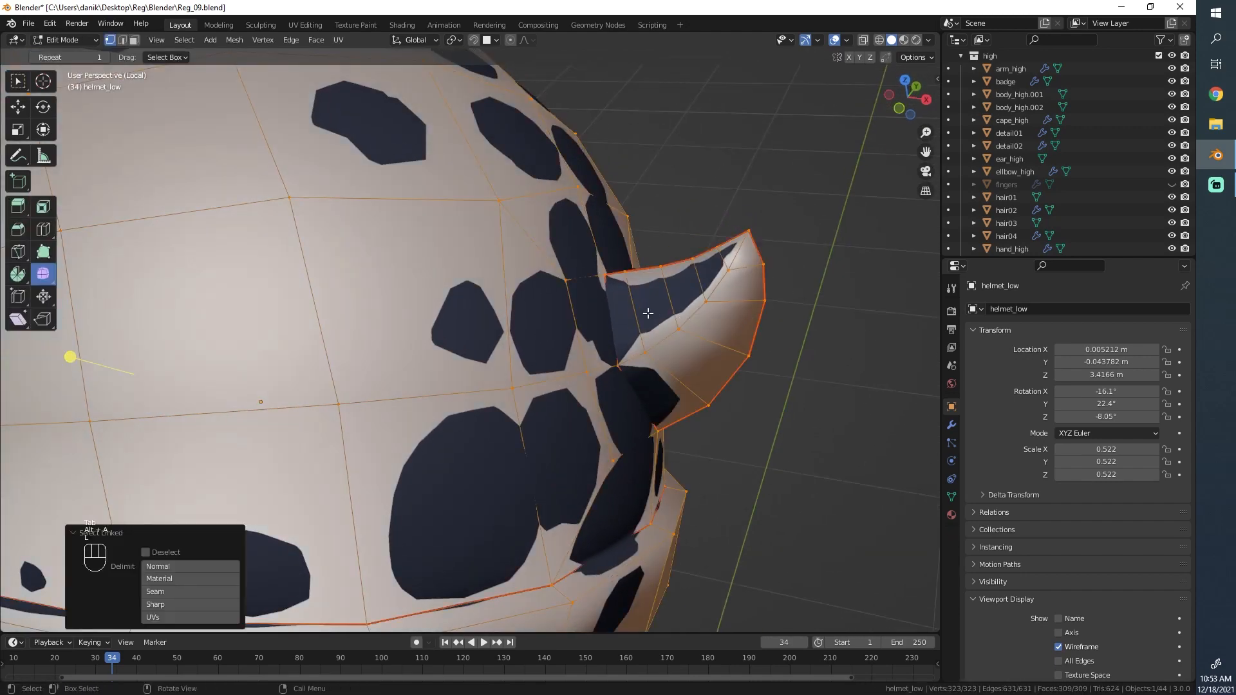
pyautogui.click(587, 302)
pyautogui.hotkey('alt', 'a')
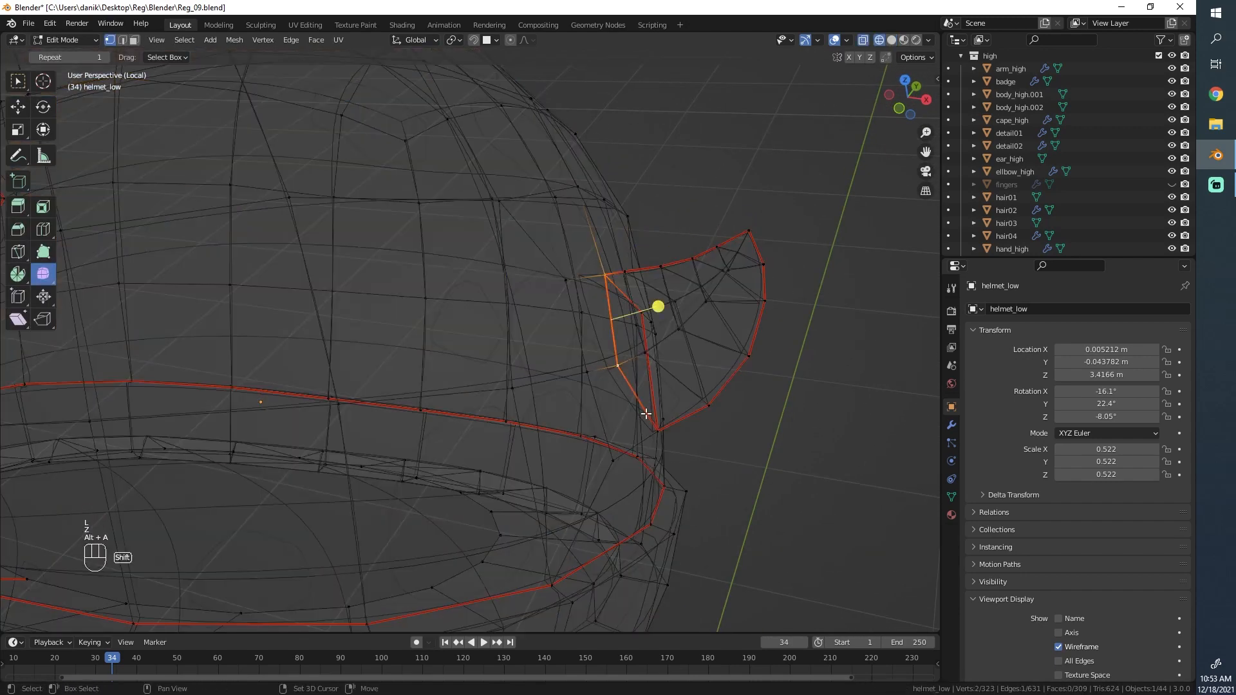
pyautogui.moveTo(441, 235); pyautogui.dragTo(525, 293, button='middle')
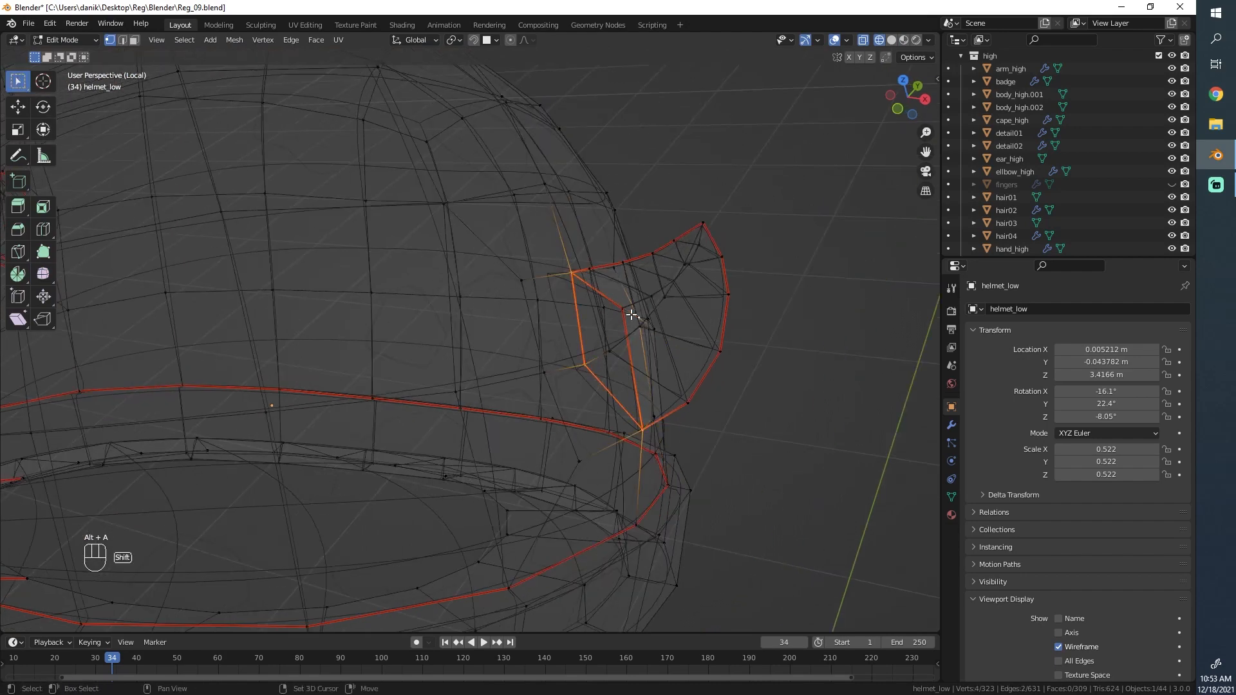
# - Select all of that horn's faces from its base loop with Select Loop Inner-Region
pyautogui.press('F3')
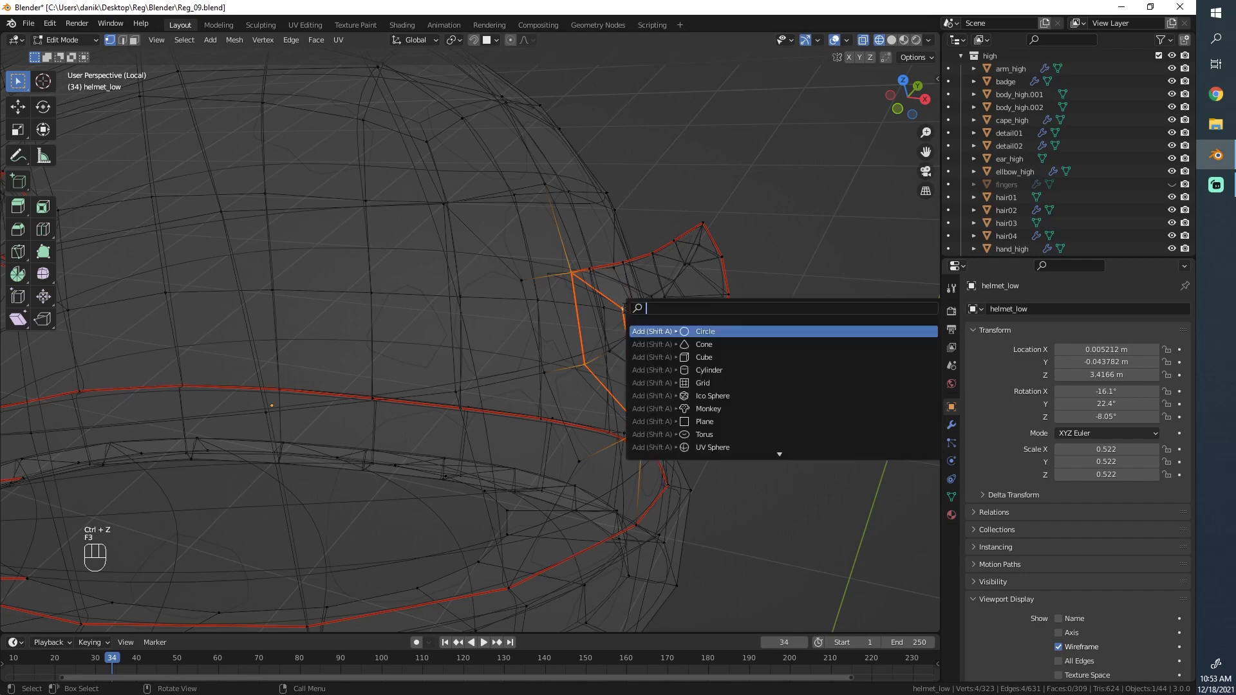
pyautogui.write('inn')
pyautogui.press('Return')
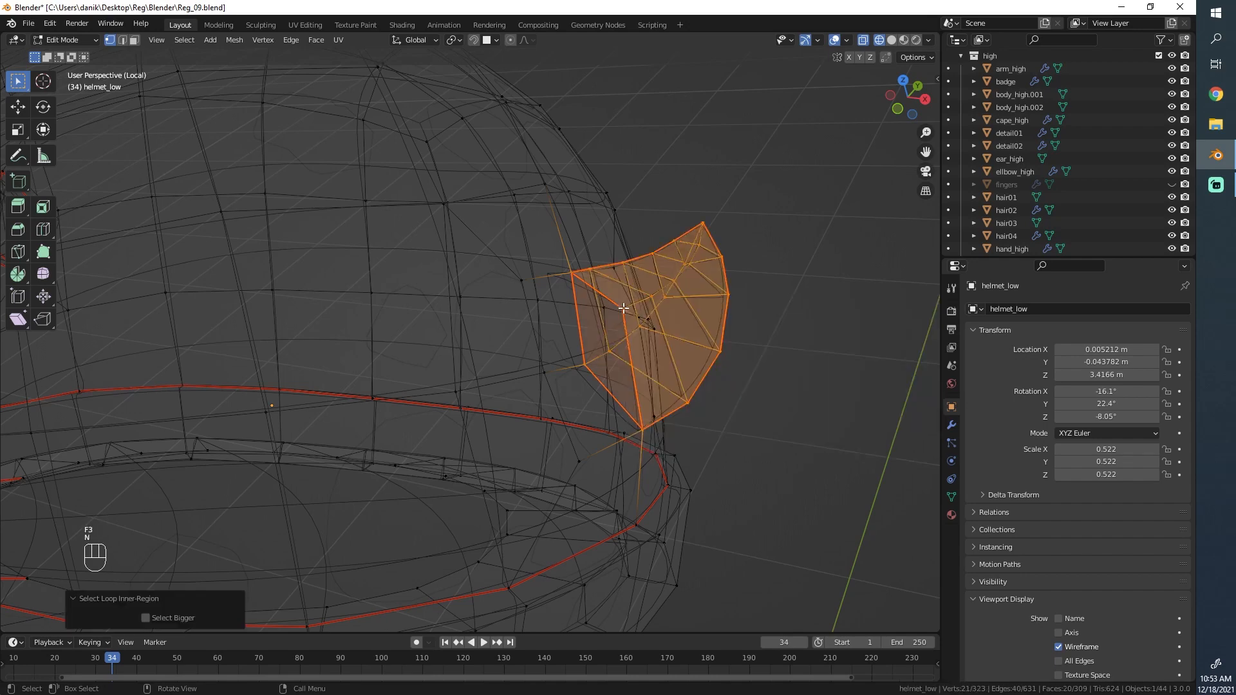
pyautogui.press('KP_Decimal')
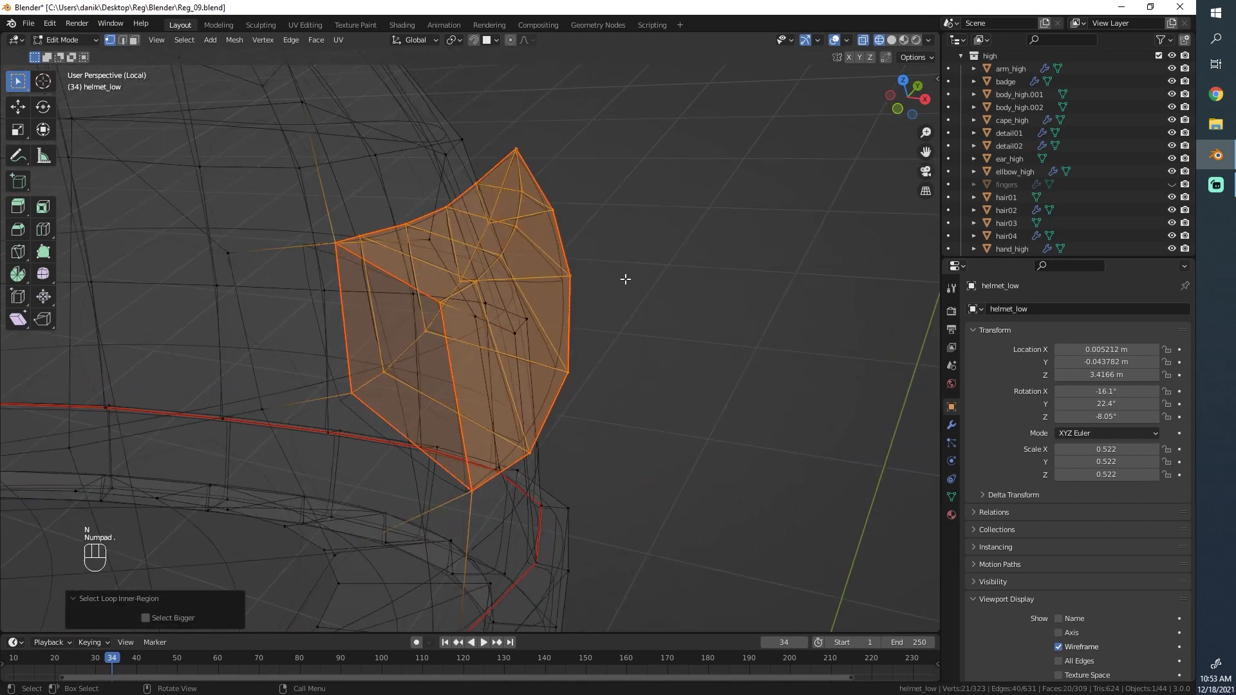
# - Try to add the other horn's faces from its base loop with Select Loop Inner-Region
pyautogui.scroll(-4, 623, 279)
pyautogui.moveTo(484, 396); pyautogui.dragTo(618, 342, button='middle')
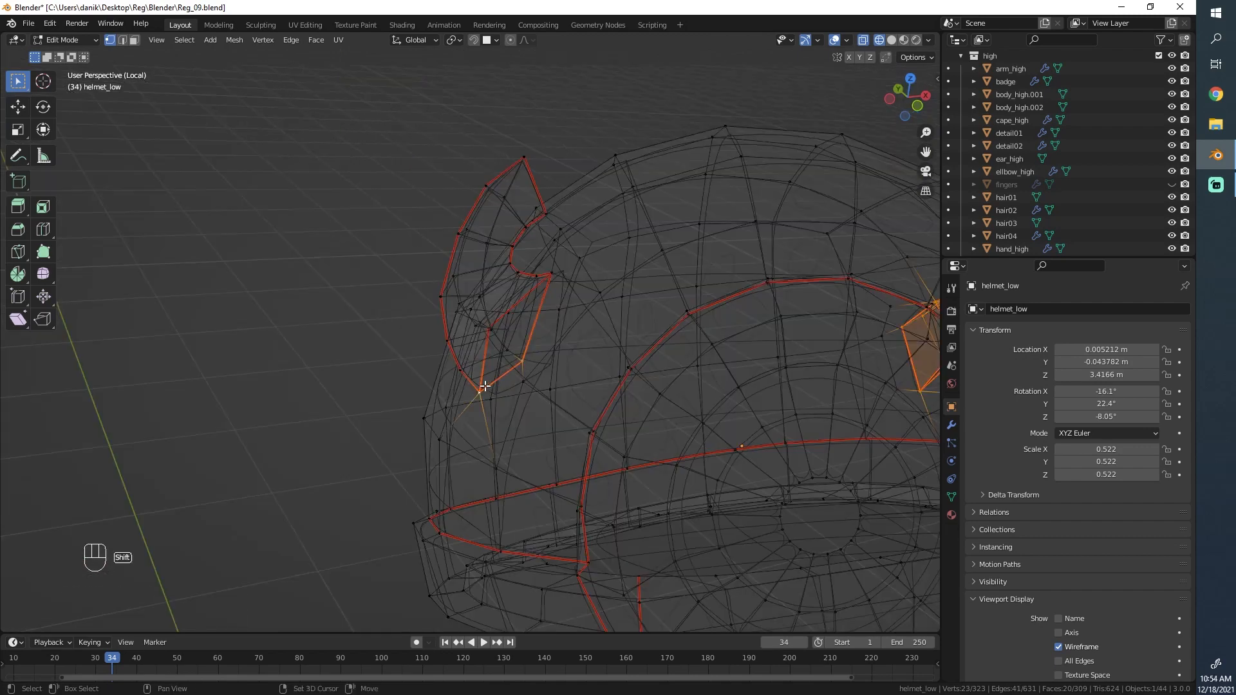
pyautogui.press('F3')
pyautogui.press('Return')
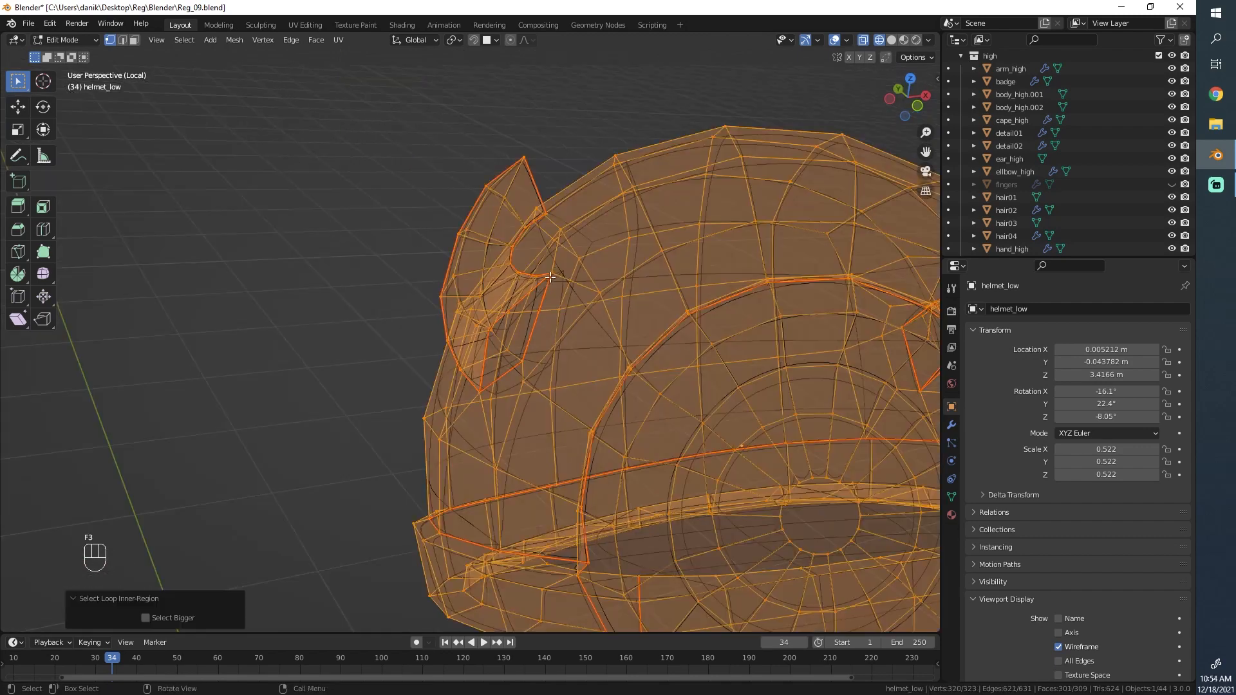
pyautogui.hotkey('ctrl', 'z')
pyautogui.moveTo(551, 270); pyautogui.dragTo(796, 507, button='middle')
pyautogui.press('b')
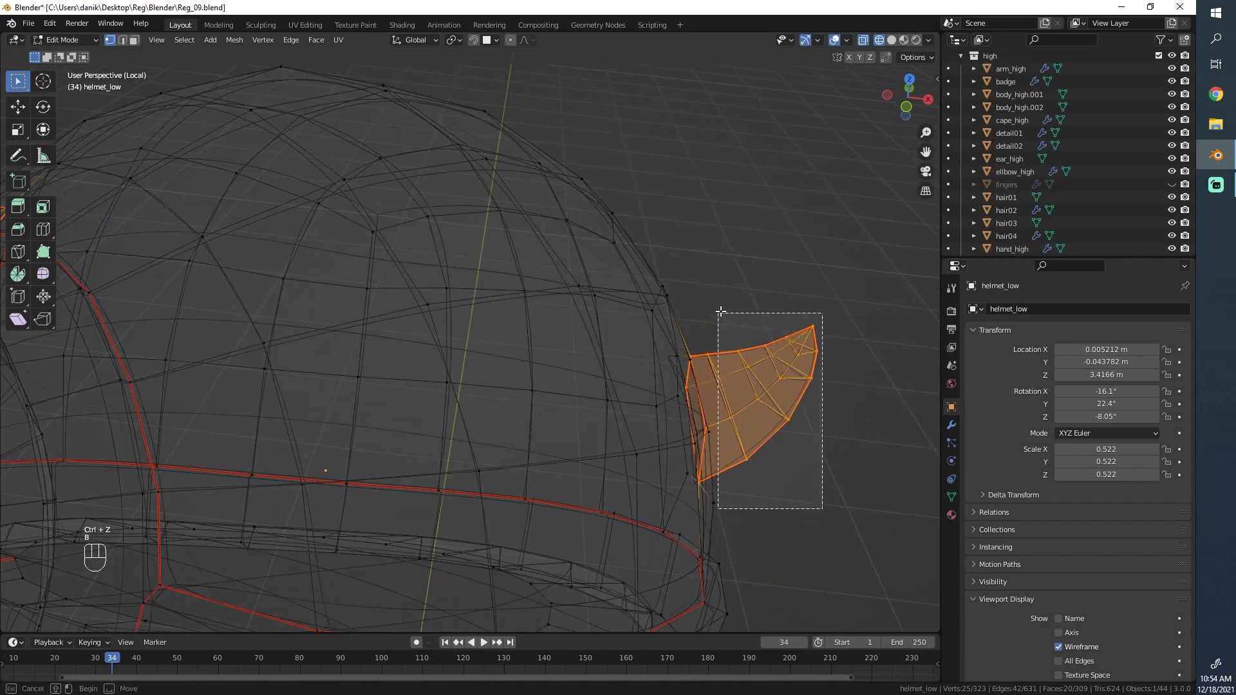
pyautogui.moveTo(721, 311); pyautogui.dragTo(716, 310, button='middle')
pyautogui.scroll(-1, 875, 358)
pyautogui.hotkey('ctrl', 'z')
# - Add all of the other horn's faces to the selection with Circle Select
pyautogui.scroll(-2, 348, 353)
pyautogui.keyDown('shift'); pyautogui.moveTo(181, 283); pyautogui.dragTo(632, 395, button='middle'); pyautogui.keyUp('shift')
pyautogui.press('c')
pyautogui.rightClick(461, 310)
pyautogui.scroll(2, 517, 367)
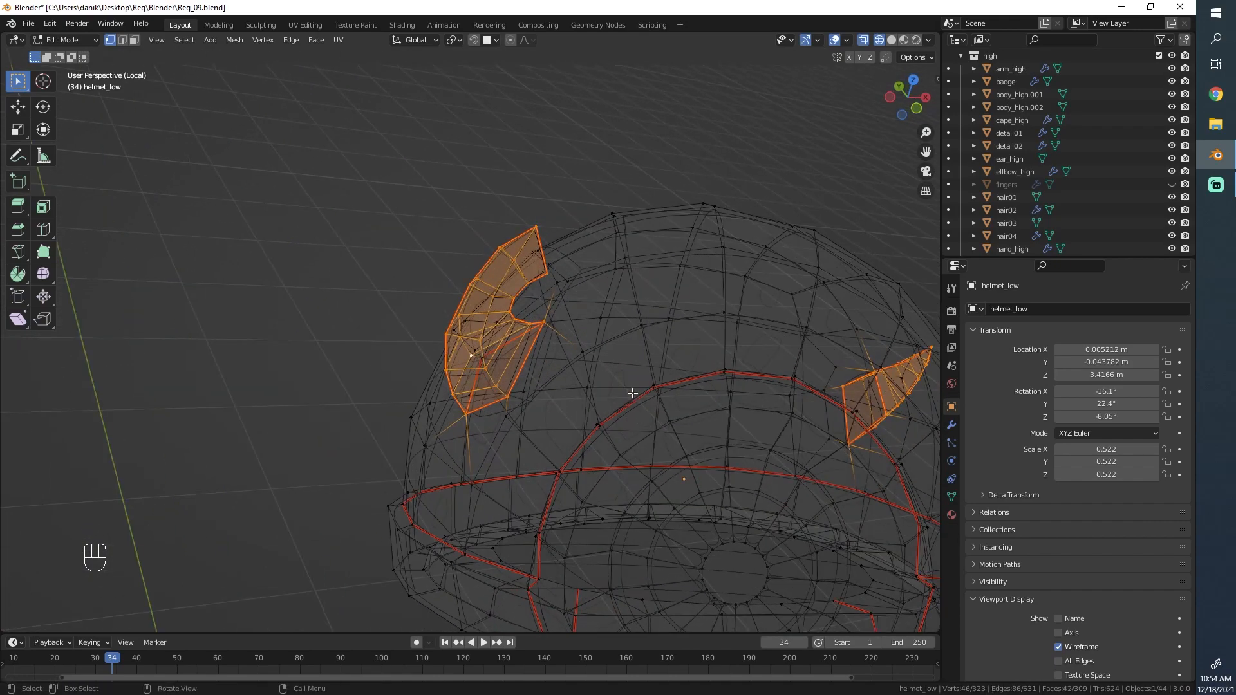
# - Duplicate both selected horns in place and separate the copies into their own object
pyautogui.hotkey('shift', 'd')
pyautogui.rightClick(609, 385)
pyautogui.press('p')
pyautogui.click(609, 387)
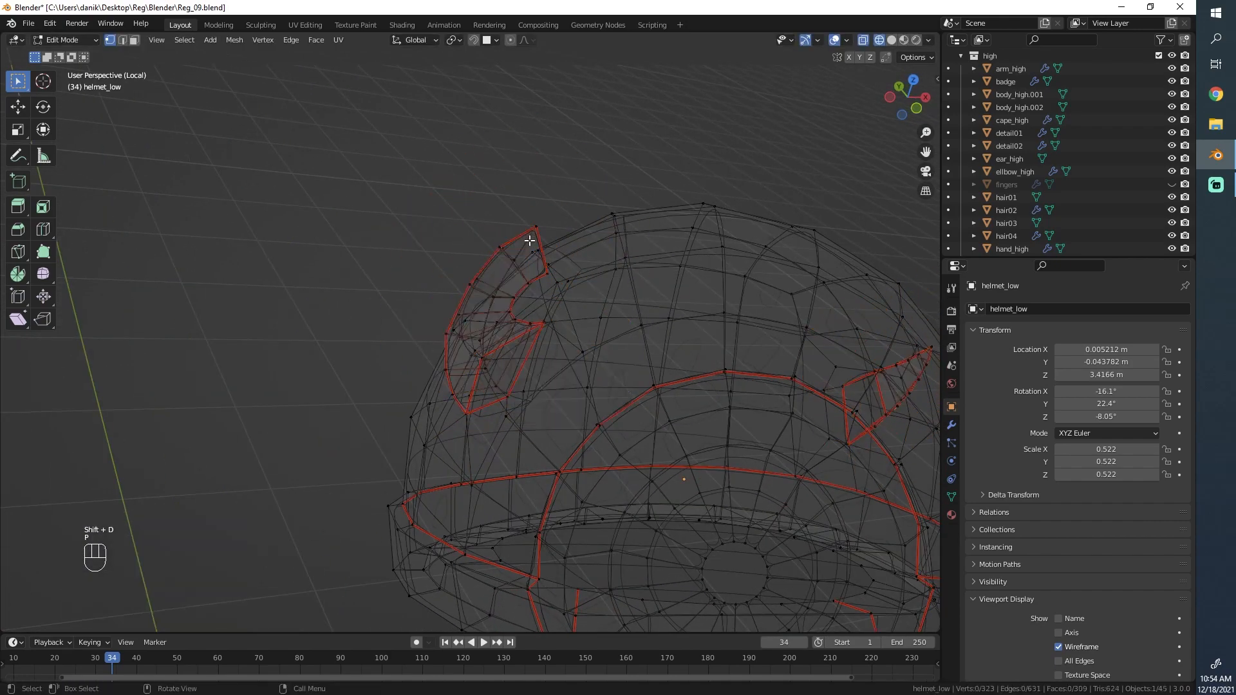
# - Open the separated horn object in Edit Mode in solid shading and select its whole mesh
pyautogui.press('Tab')
pyautogui.click(531, 231)
pyautogui.press('Tab')
pyautogui.scroll(-2, 627, 307)
pyautogui.scroll(-2, 628, 308)
pyautogui.press('z')
pyautogui.click(753, 316)
pyautogui.moveTo(784, 317)
pyautogui.keyDown('shift'); pyautogui.mouseDown(button='middle')
pyautogui.moveTo(618, 312)
pyautogui.moveTo(553, 351)
pyautogui.mouseUp(button='middle'); pyautogui.keyUp('shift')
pyautogui.press('Tab')
pyautogui.press('Tab')
pyautogui.press('a')
pyautogui.moveTo(735, 356); pyautogui.dragTo(525, 392, button='middle')
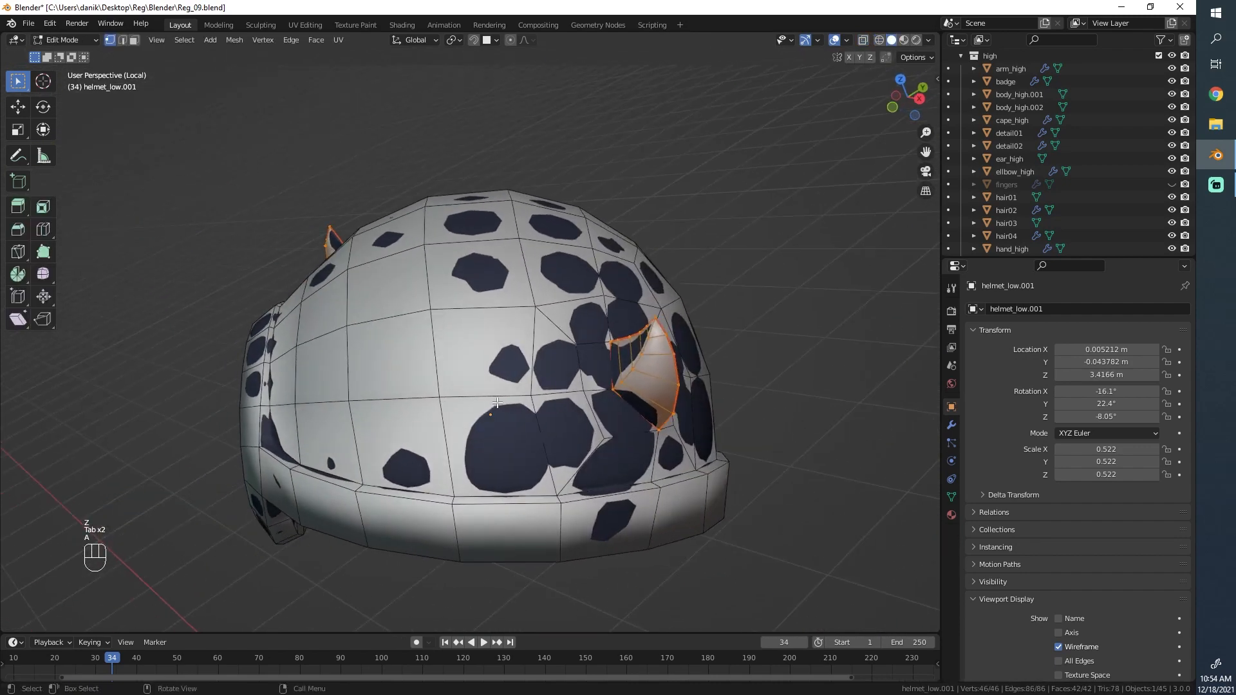
# - Leave Edit Mode and hide the helmet_low object, keeping the separated horns and the high-poly helmet visible
pyautogui.press('Tab')
pyautogui.click(526, 394)
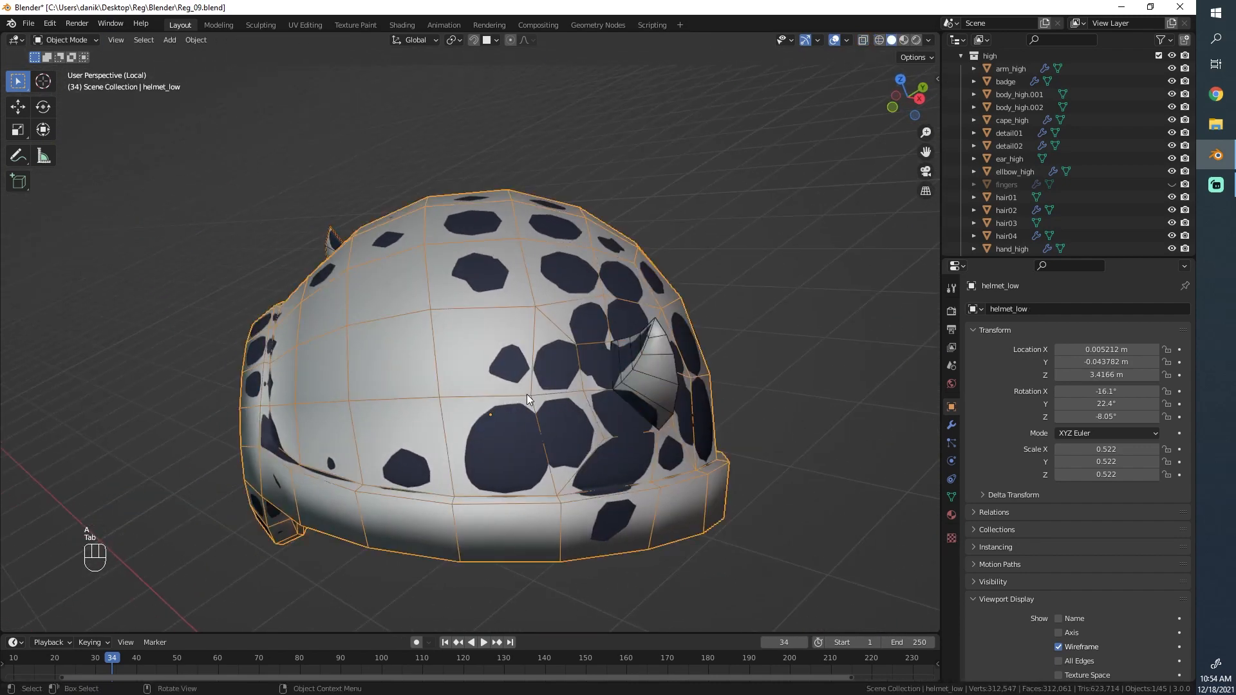
pyautogui.press('h')
pyautogui.scroll(-8, 1076, 187)
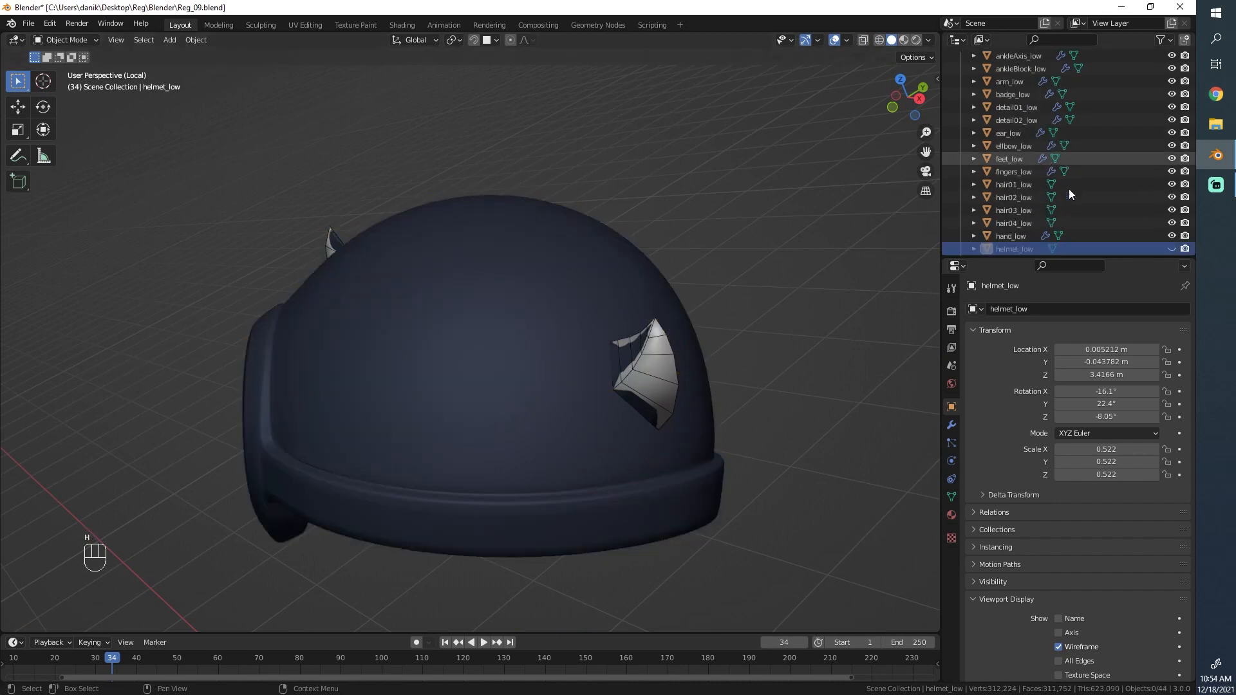
# - Bevel the seam loop running over one horn's tip on helmet_low.001 into a narrow single-segment strip
pyautogui.scroll(2, 661, 309)
pyautogui.moveTo(661, 308); pyautogui.dragTo(612, 304, button='middle')
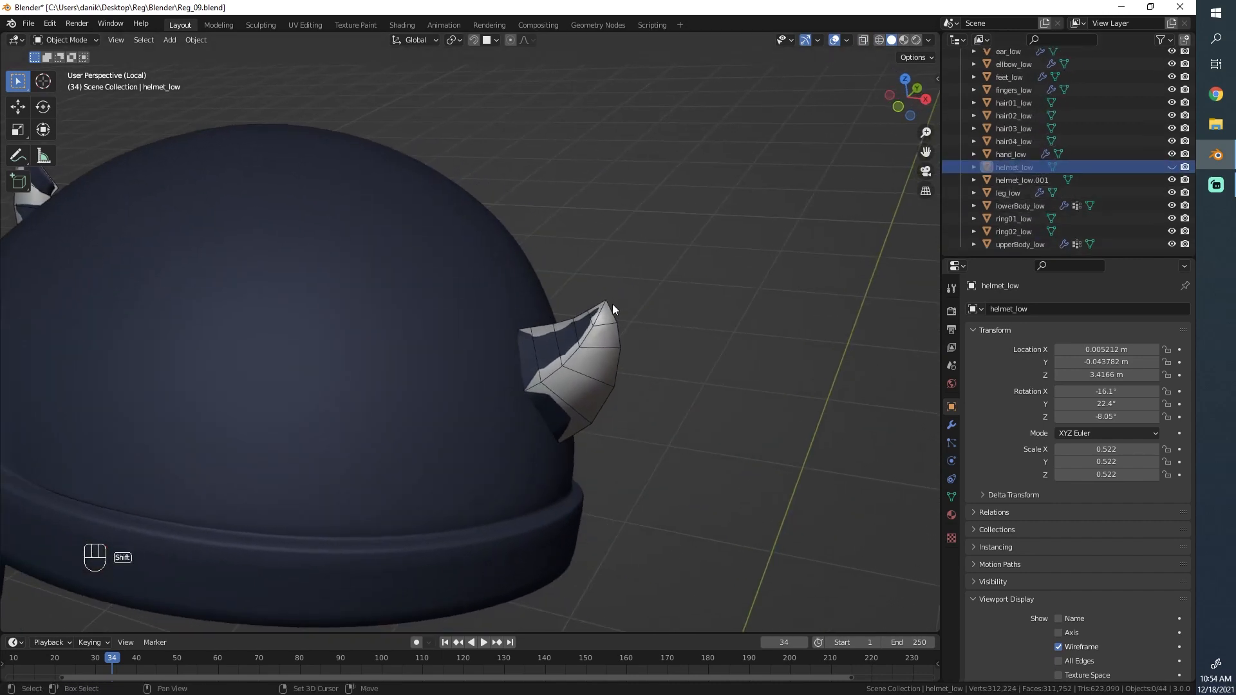
pyautogui.scroll(3, 613, 306)
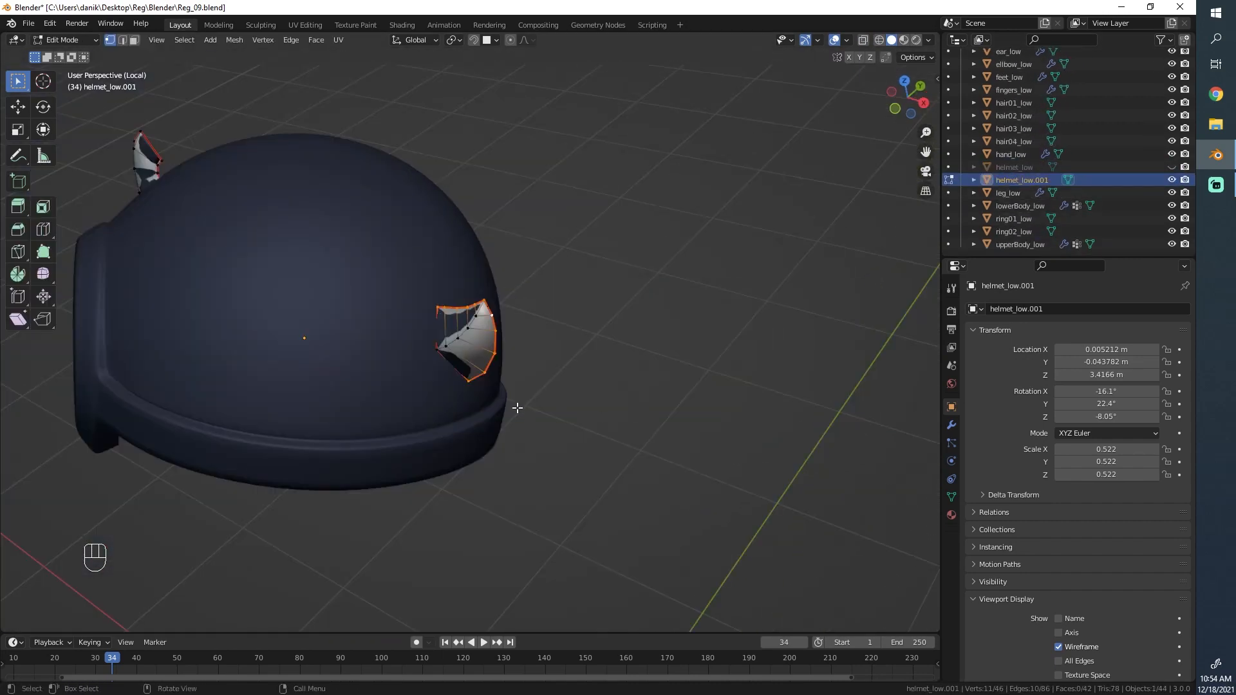
pyautogui.moveTo(516, 408); pyautogui.dragTo(644, 410, button='middle')
pyautogui.scroll(4, 644, 410)
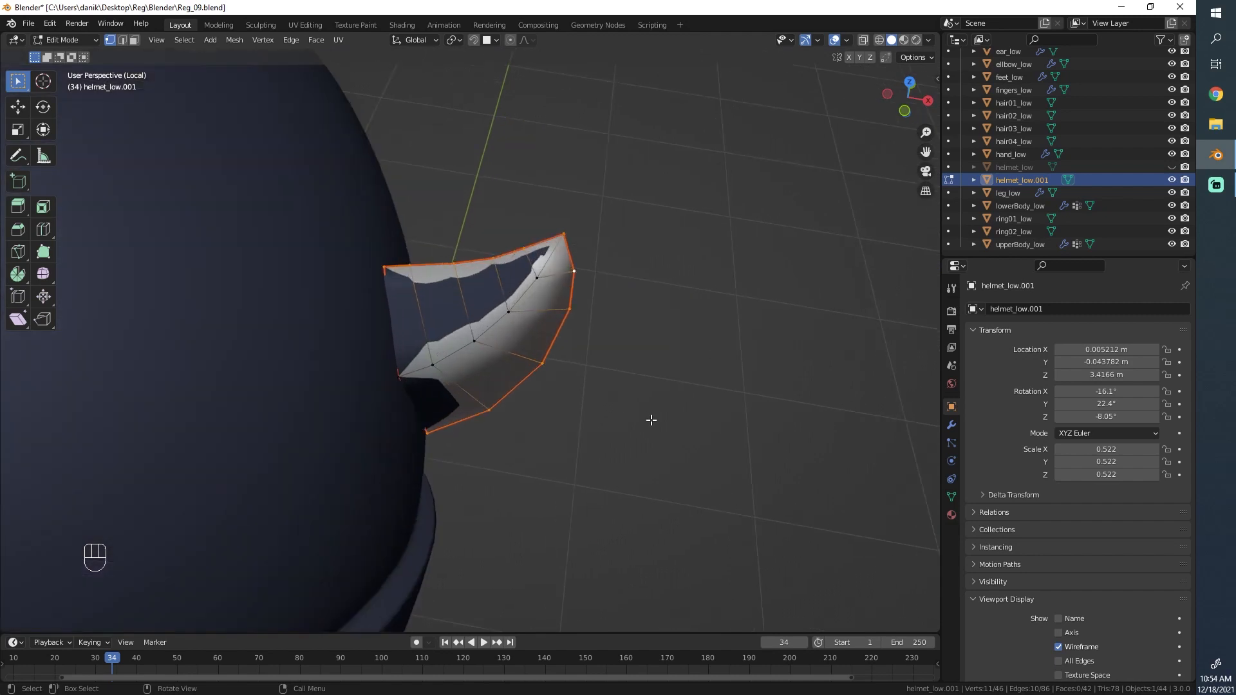
pyautogui.moveTo(463, 415); pyautogui.dragTo(545, 307, button='middle')
pyautogui.hotkey('ctrl', 'b')
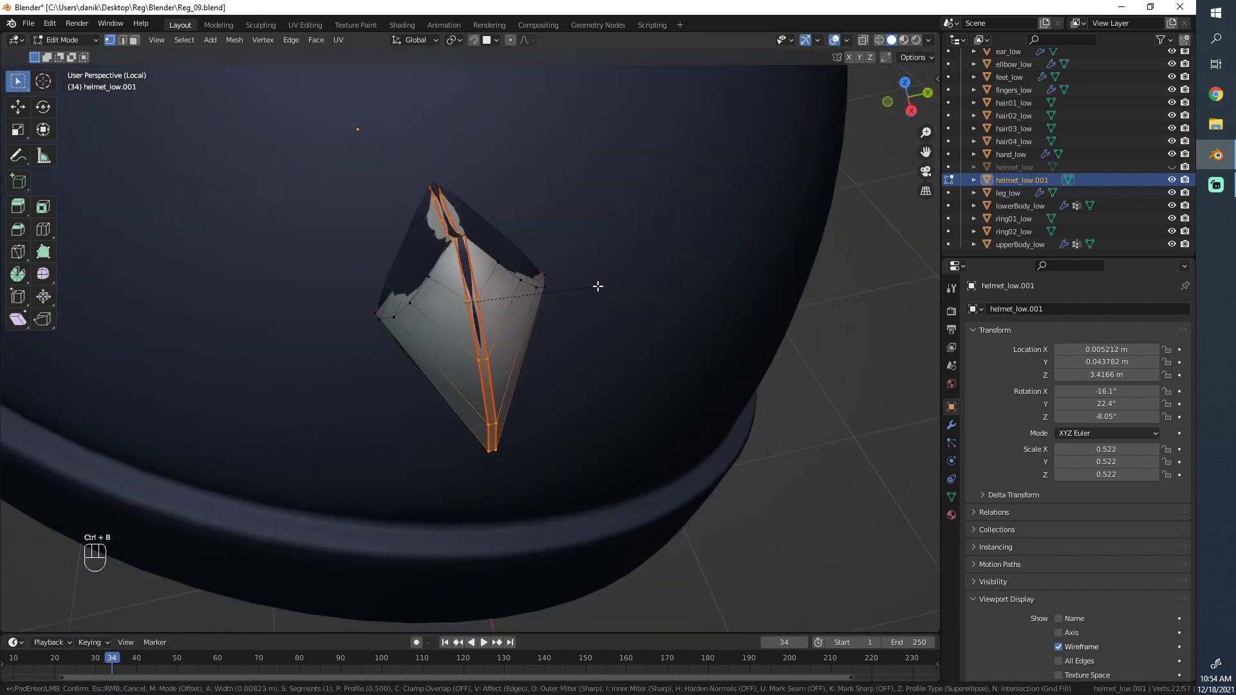
pyautogui.click(602, 278)
# - Examine the bevelled horn from several angles in wireframe and solid display, with nothing selected and outside Edit Mode
pyautogui.moveTo(443, 369)
pyautogui.mouseDown(button='middle')
pyautogui.moveTo(572, 370)
pyautogui.moveTo(637, 342)
pyautogui.mouseUp(button='middle')
pyautogui.hotkey('alt', 'a')
pyautogui.press('z')
pyautogui.moveTo(504, 334)
pyautogui.mouseDown(button='middle')
pyautogui.moveTo(381, 345)
pyautogui.moveTo(395, 290)
pyautogui.moveTo(406, 342)
pyautogui.moveTo(463, 263)
pyautogui.moveTo(395, 243)
pyautogui.moveTo(607, 371)
pyautogui.moveTo(485, 303)
pyautogui.moveTo(408, 353)
pyautogui.moveTo(345, 358)
pyautogui.moveTo(384, 271)
pyautogui.moveTo(505, 303)
pyautogui.moveTo(414, 419)
pyautogui.moveTo(378, 224)
pyautogui.moveTo(618, 411)
pyautogui.moveTo(699, 415)
pyautogui.moveTo(767, 375)
pyautogui.moveTo(674, 372)
pyautogui.moveTo(632, 435)
pyautogui.moveTo(656, 477)
pyautogui.moveTo(496, 449)
pyautogui.mouseUp(button='middle')
pyautogui.hotkey('shift', 'z')
pyautogui.press('Tab')
pyautogui.hotkey('shift', 'z')
pyautogui.press('z')
pyautogui.scroll(-3, 661, 396)
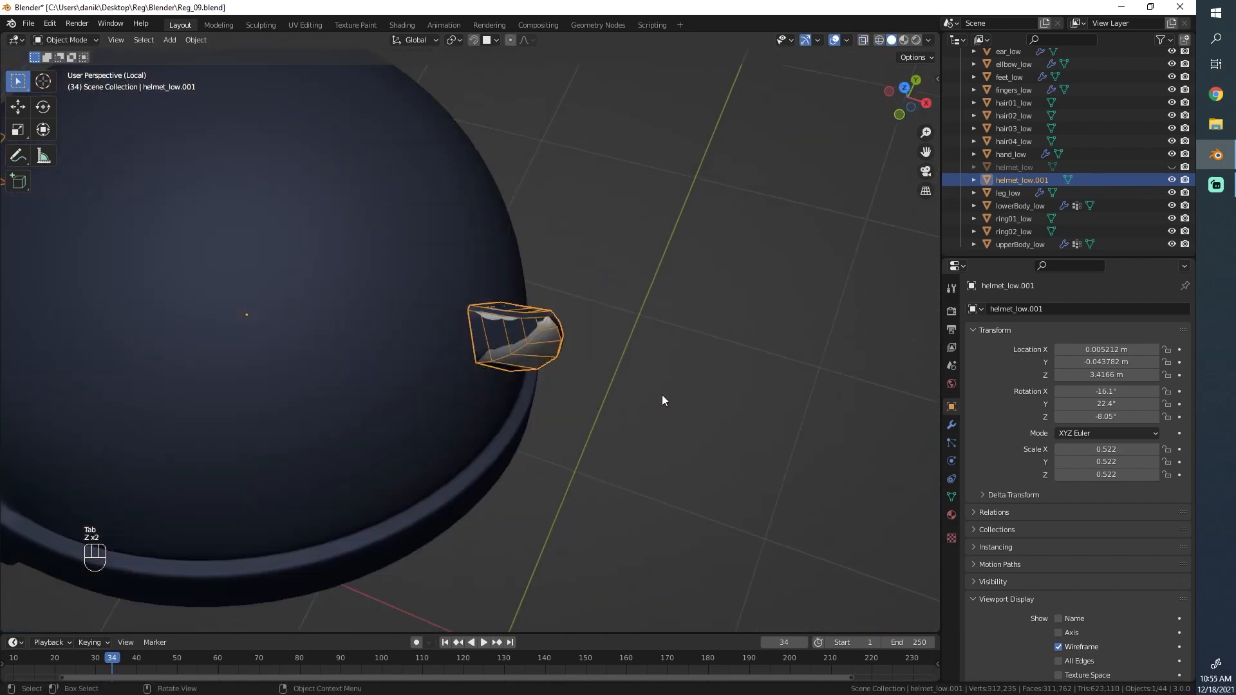
# - Bevel the matching seam loop over the other horn with one segment, about 0.016 m wide, and leave Edit Mode
pyautogui.moveTo(662, 395)
pyautogui.mouseDown(button='middle')
pyautogui.moveTo(458, 338)
pyautogui.moveTo(61, 183)
pyautogui.moveTo(550, 299)
pyautogui.mouseUp(button='middle')
pyautogui.press('Tab')
pyautogui.scroll(-5, 551, 303)
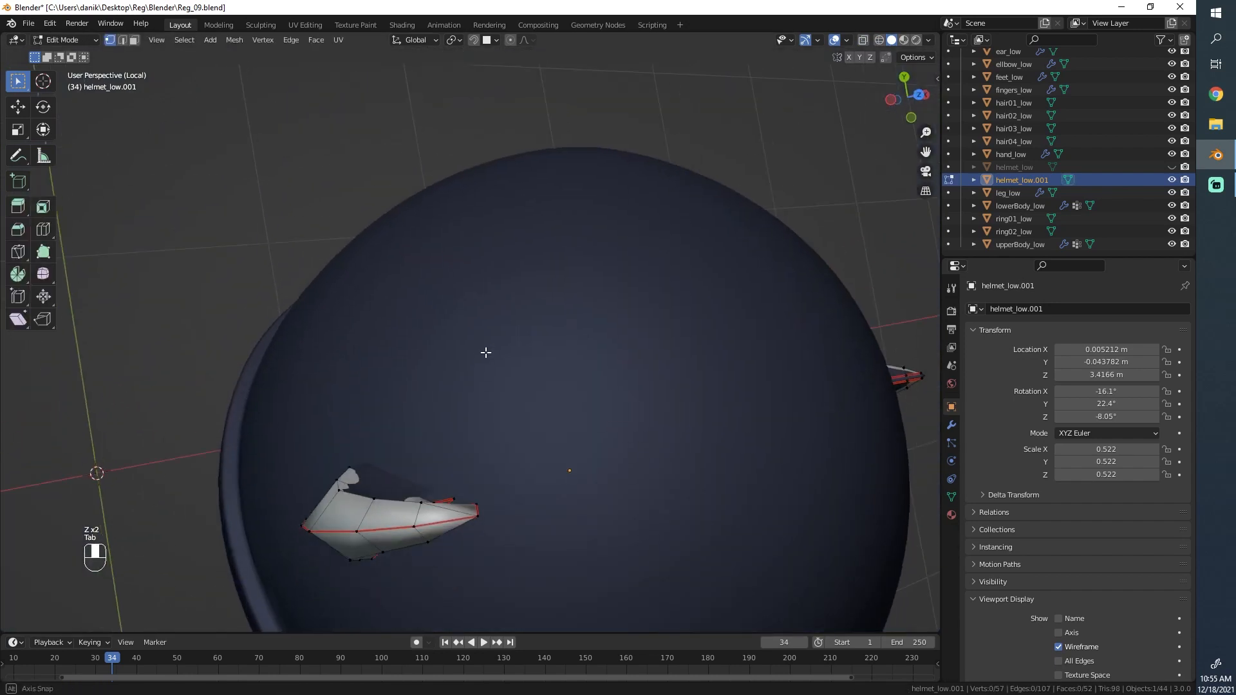
pyautogui.scroll(2, 411, 457)
pyautogui.keyDown('alt'); pyautogui.click(355, 566); pyautogui.keyUp('alt')
pyautogui.moveTo(356, 566); pyautogui.dragTo(375, 499, button='middle')
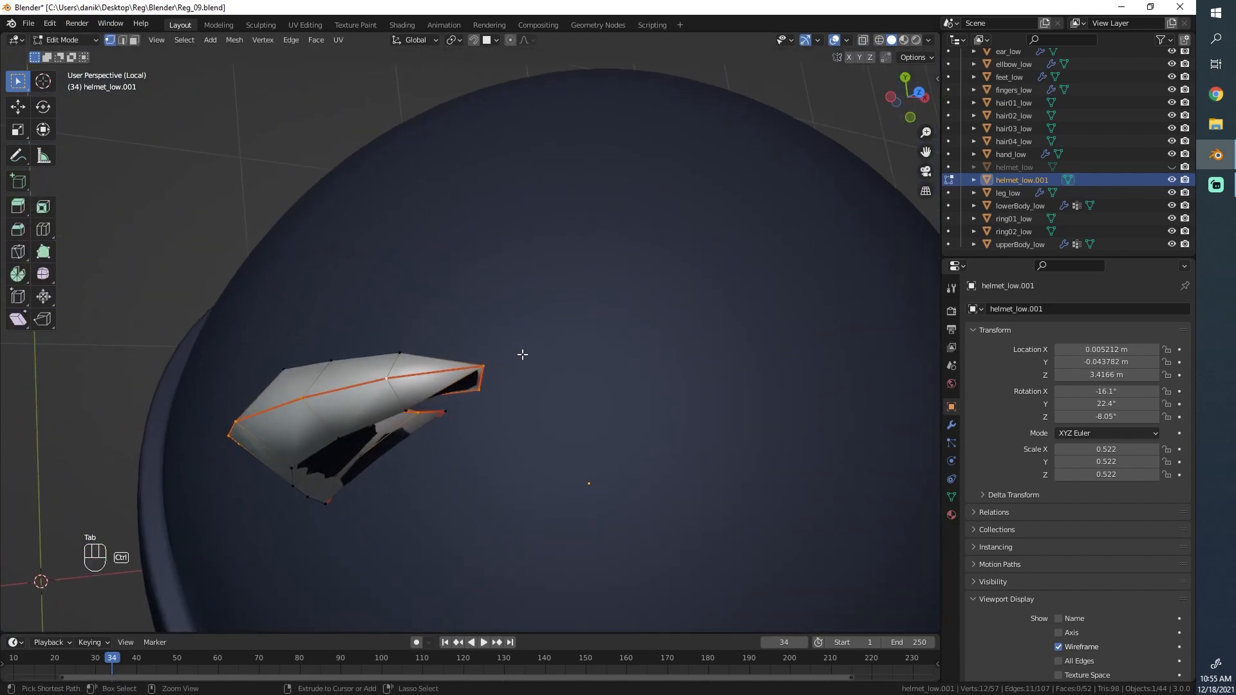
pyautogui.hotkey('ctrl', 'b')
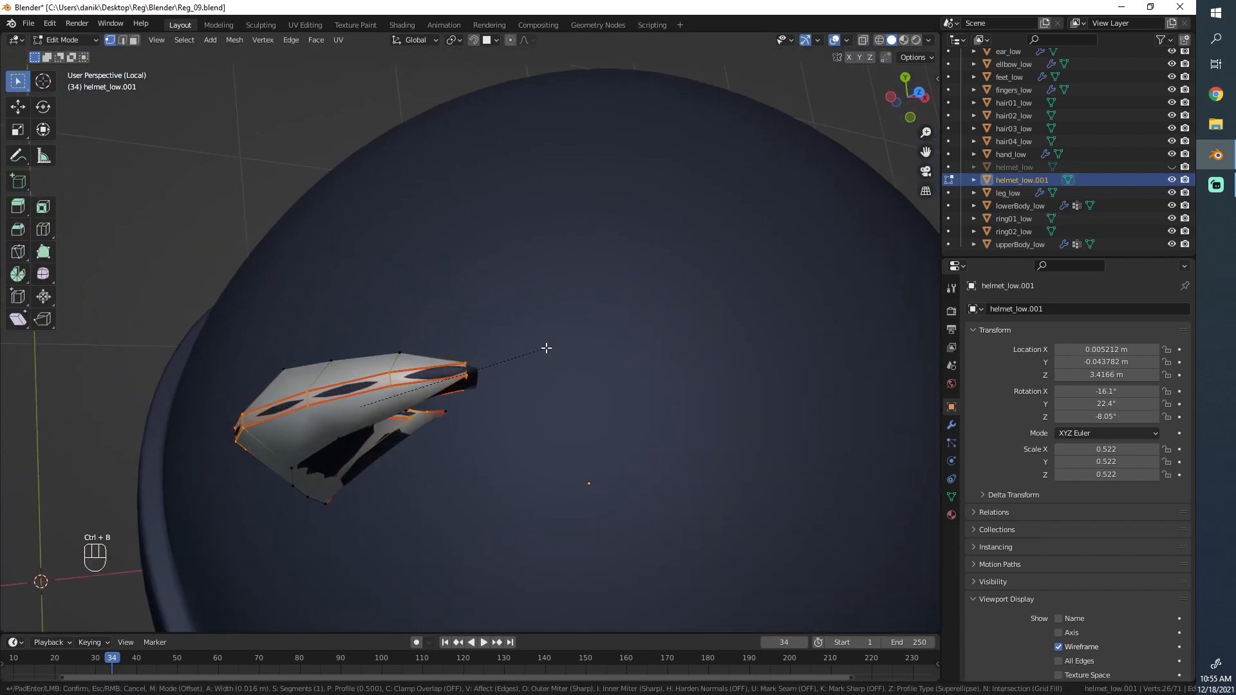
pyautogui.click(546, 348)
pyautogui.press('Tab')
pyautogui.scroll(-4, 516, 359)
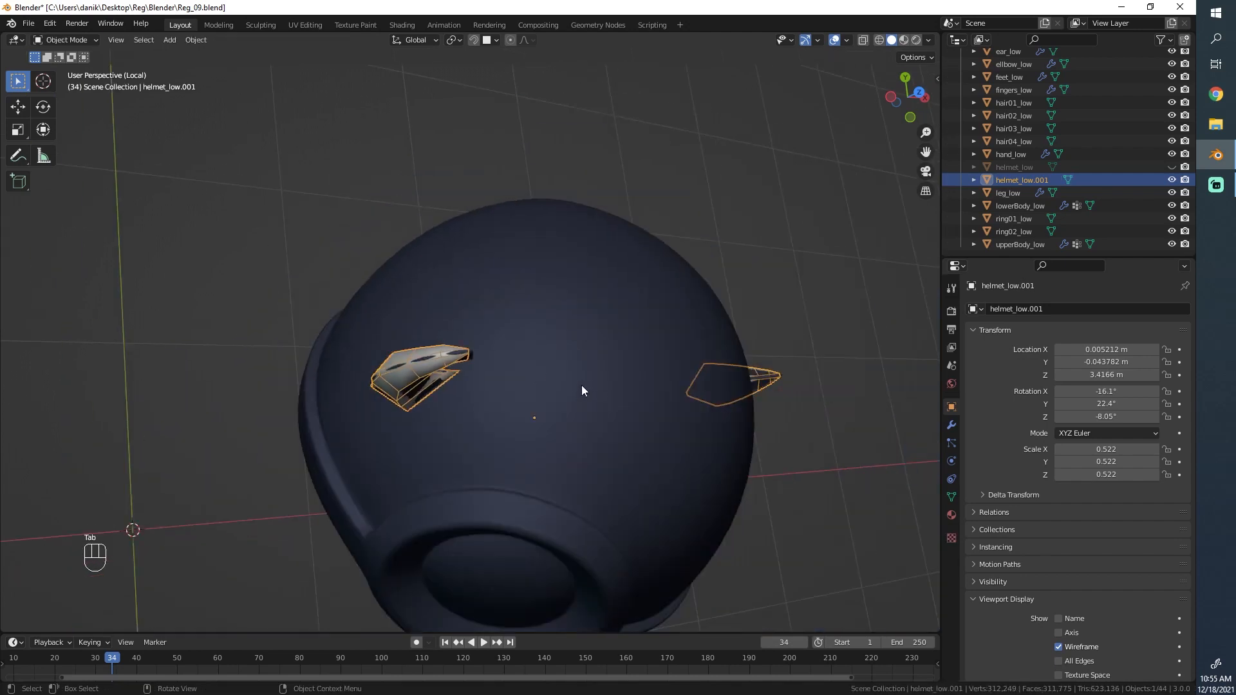
# - Hide everything except helmet_low.001 to view the horns alone, and undo the hiding
pyautogui.hotkey('shift', 'h')
pyautogui.hotkey('alt', 'a')
pyautogui.moveTo(580, 385); pyautogui.dragTo(626, 409, button='middle')
pyautogui.click(501, 346)
pyautogui.press('KP_Decimal')
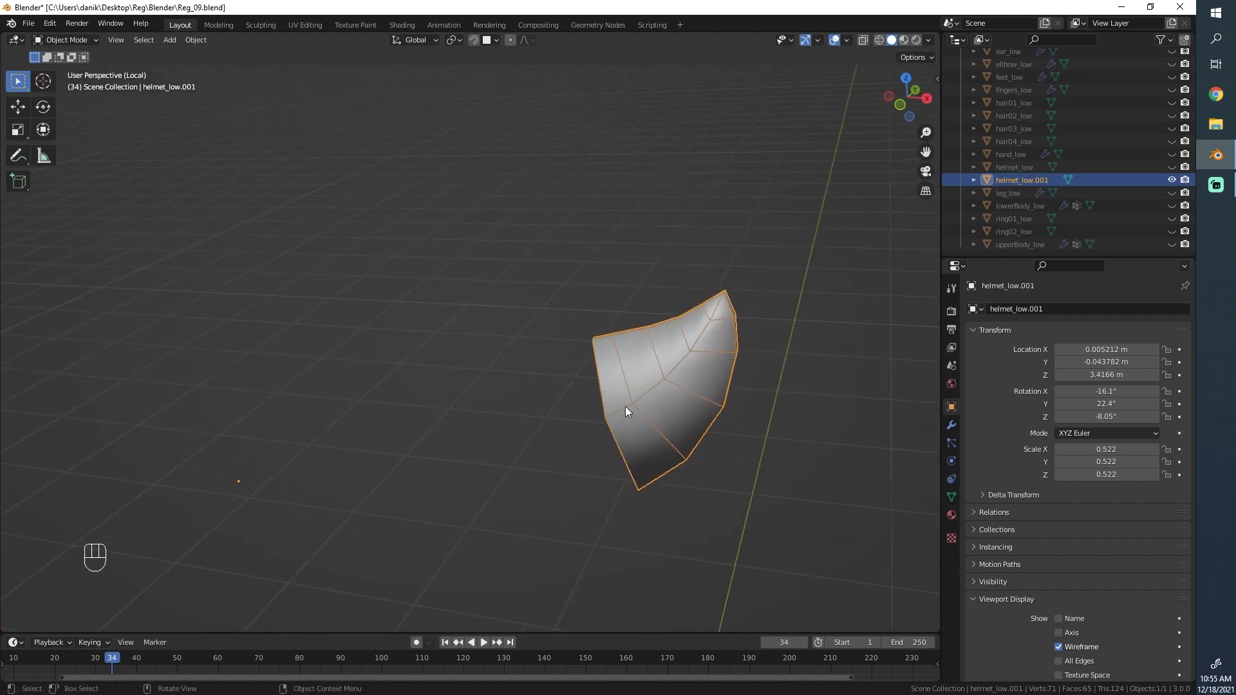
pyautogui.scroll(-3, 620, 403)
pyautogui.hotkey('ctrl', 'z')
pyautogui.hotkey('ctrl', 'z')
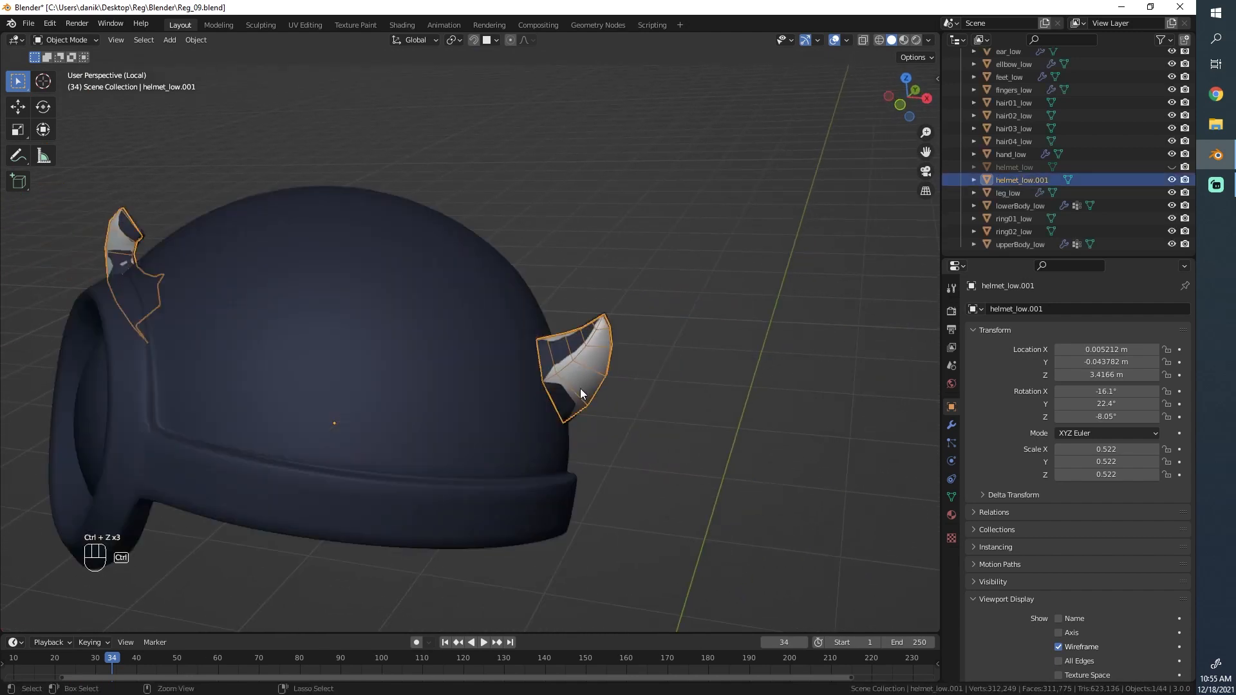
# - Deselect the horns, make helmet_low visible again and select it
pyautogui.hotkey('alt', 'a')
pyautogui.scroll(5, 465, 351)
pyautogui.keyDown('shift'); pyautogui.moveTo(465, 353); pyautogui.dragTo(406, 237, button='middle'); pyautogui.keyUp('shift')
pyautogui.scroll(-3, 407, 236)
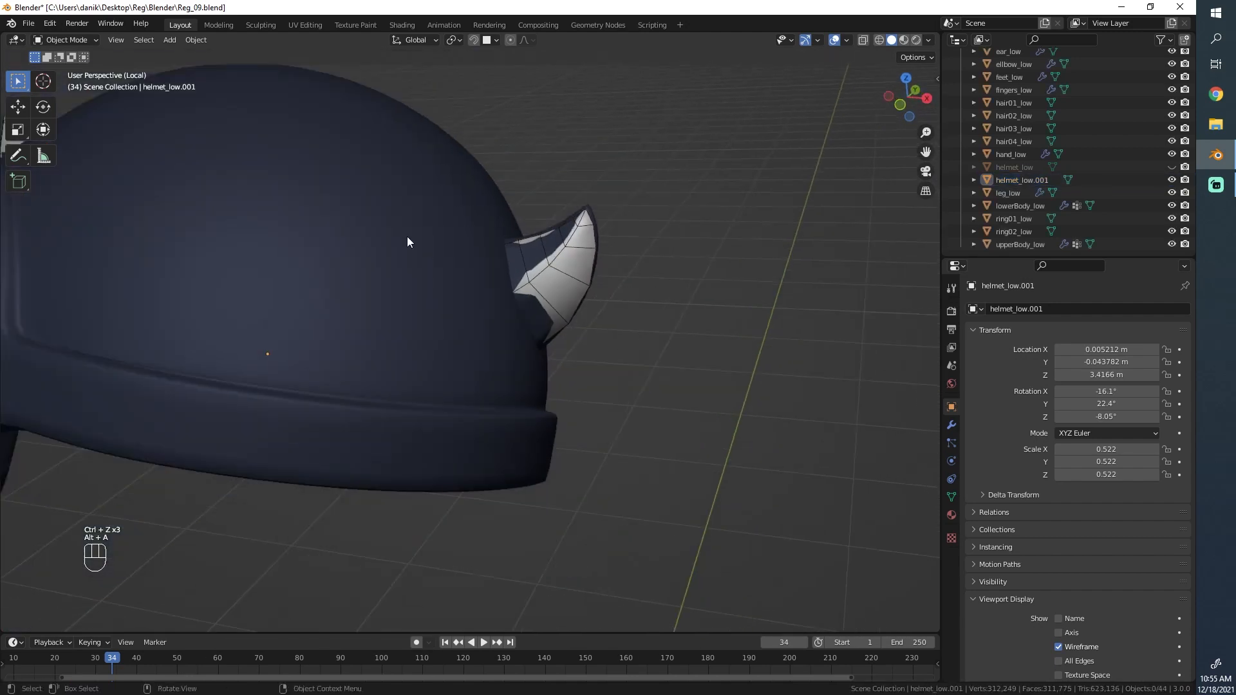
pyautogui.moveTo(327, 262); pyautogui.dragTo(502, 367, button='middle')
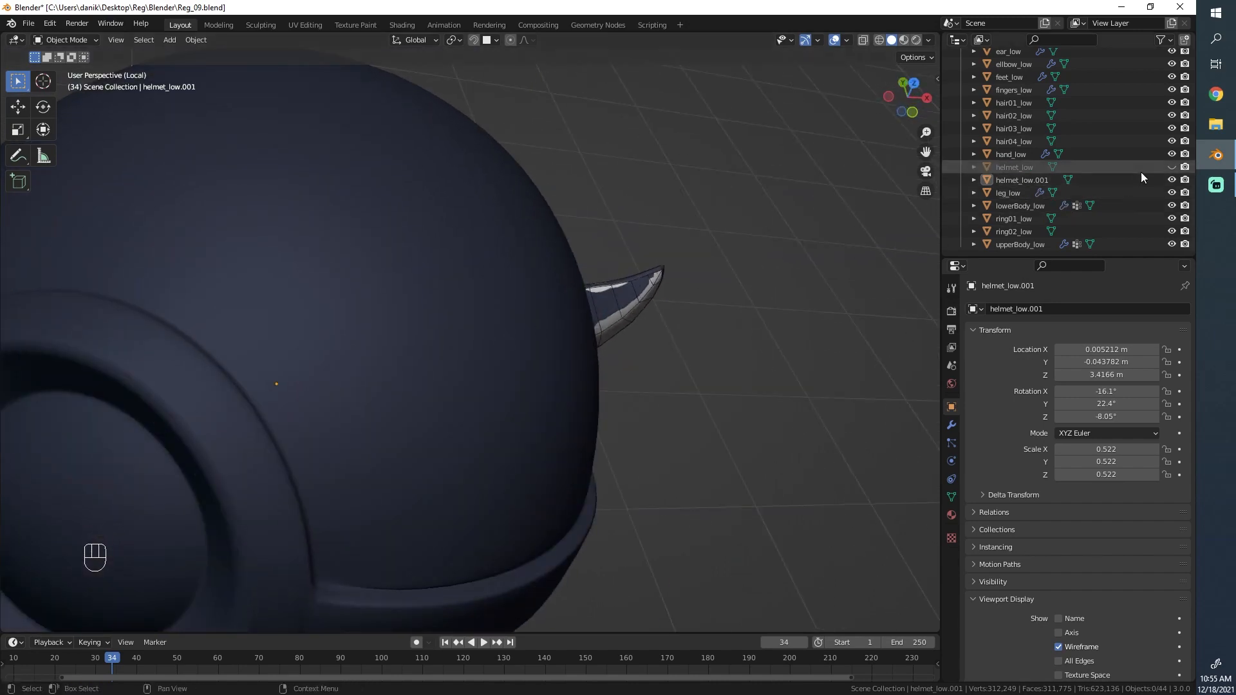
pyautogui.click(1170, 169)
pyautogui.click(488, 334)
pyautogui.scroll(-4, 508, 331)
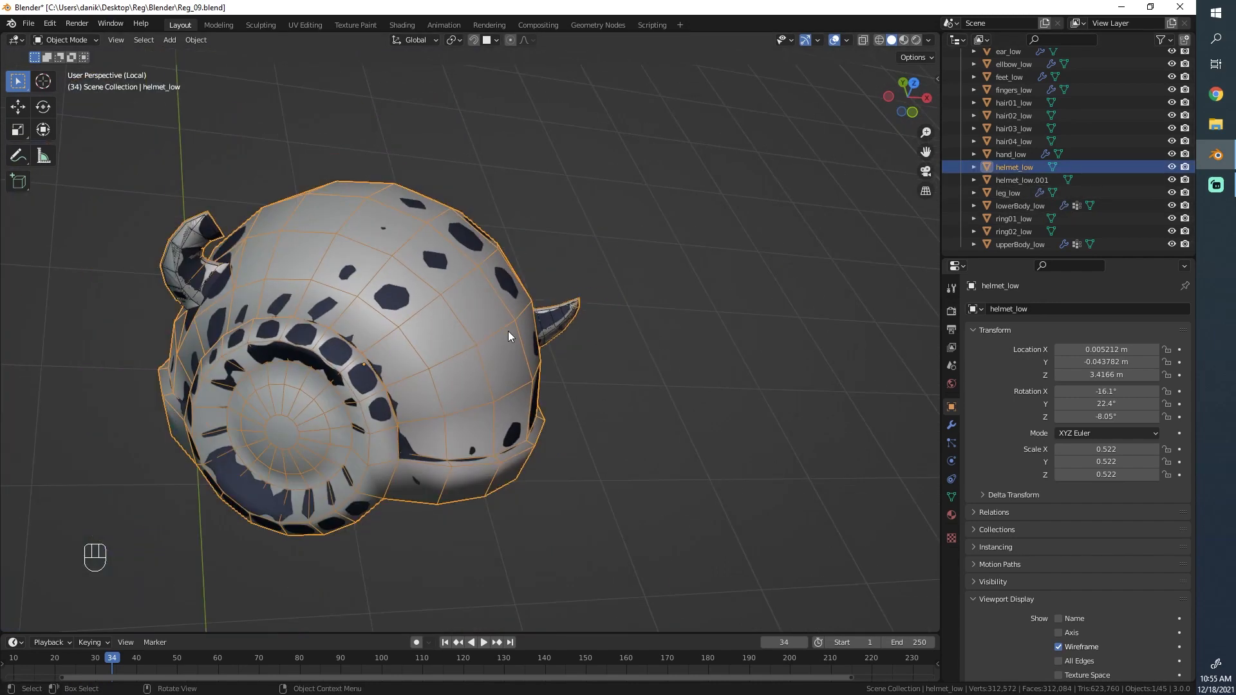
# - Select the outer band of faces along helmet_low's lower rim in Edit Mode with face selection
pyautogui.moveTo(507, 331); pyautogui.dragTo(384, 261, button='middle')
pyautogui.press('Tab')
pyautogui.scroll(4, 535, 345)
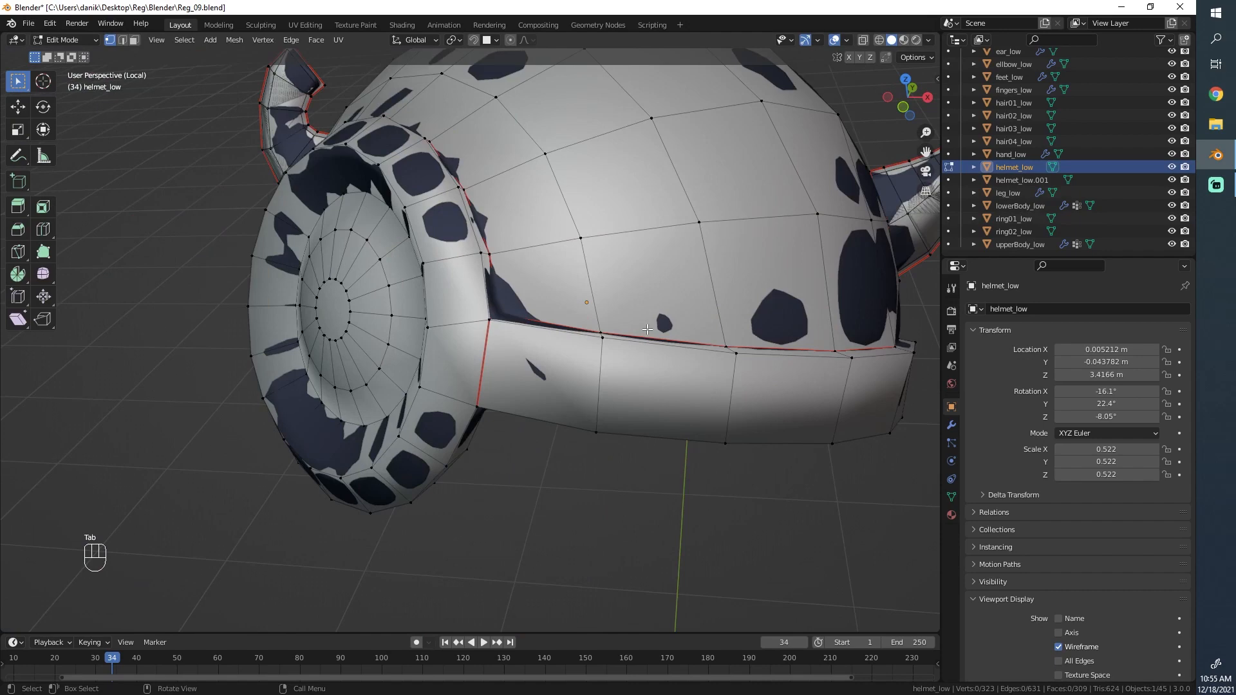
pyautogui.scroll(1, 539, 346)
pyautogui.click(538, 346)
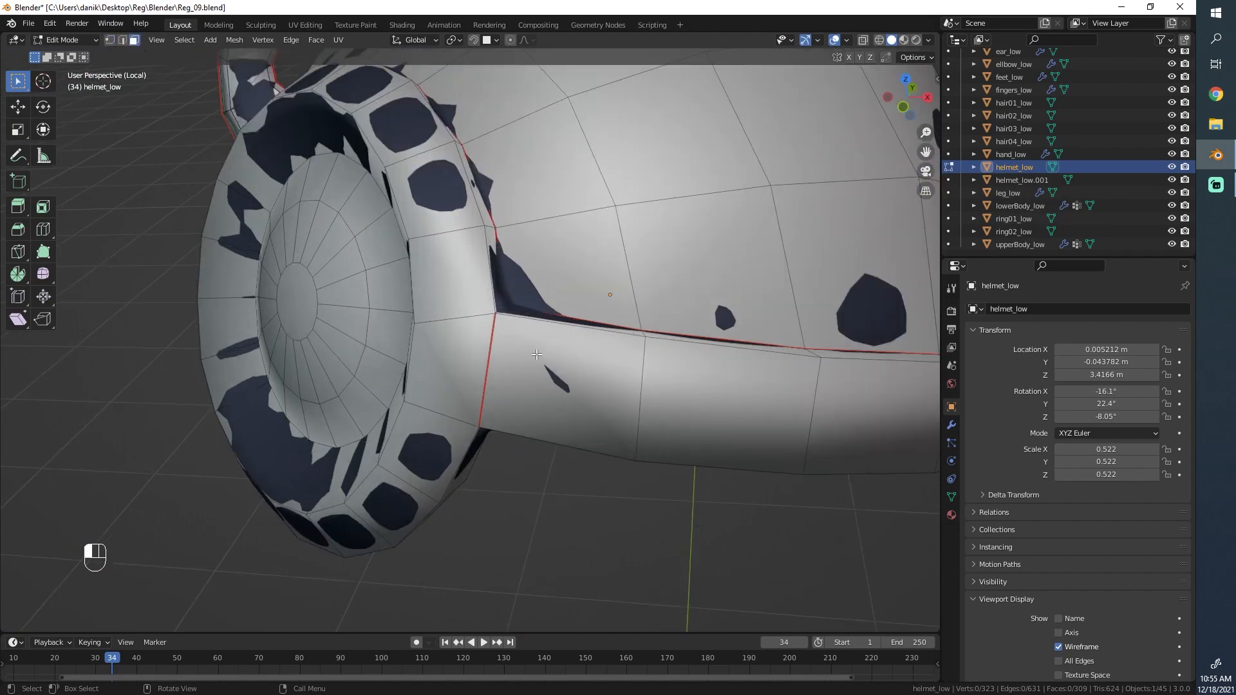
pyautogui.scroll(-4, 590, 360)
pyautogui.moveTo(678, 342); pyautogui.dragTo(541, 418, button='middle')
pyautogui.keyDown('ctrl'); pyautogui.click(418, 352); pyautogui.keyUp('ctrl')
pyautogui.keyDown('ctrl'); pyautogui.click(492, 359); pyautogui.keyUp('ctrl')
pyautogui.keyDown('ctrl'); pyautogui.click(521, 368); pyautogui.keyUp('ctrl')
# - Add the underside faces around the whole lower rim to the selection by picking shortest paths
pyautogui.moveTo(521, 369); pyautogui.dragTo(533, 133, button='middle')
pyautogui.keyDown('shift'); pyautogui.click(486, 232); pyautogui.keyUp('shift')
pyautogui.keyDown('ctrl'); pyautogui.click(454, 133); pyautogui.keyUp('ctrl')
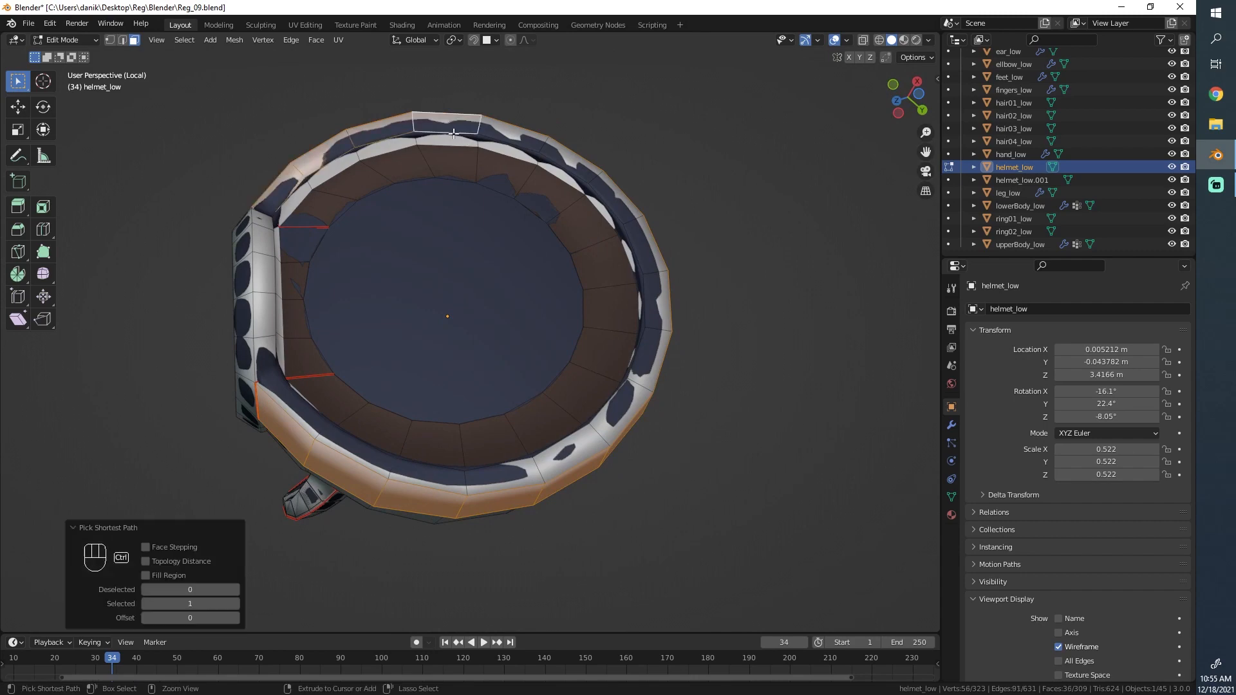
pyautogui.keyDown('ctrl'); pyautogui.click(657, 276); pyautogui.keyUp('ctrl')
pyautogui.keyDown('ctrl'); pyautogui.click(620, 412); pyautogui.keyUp('ctrl')
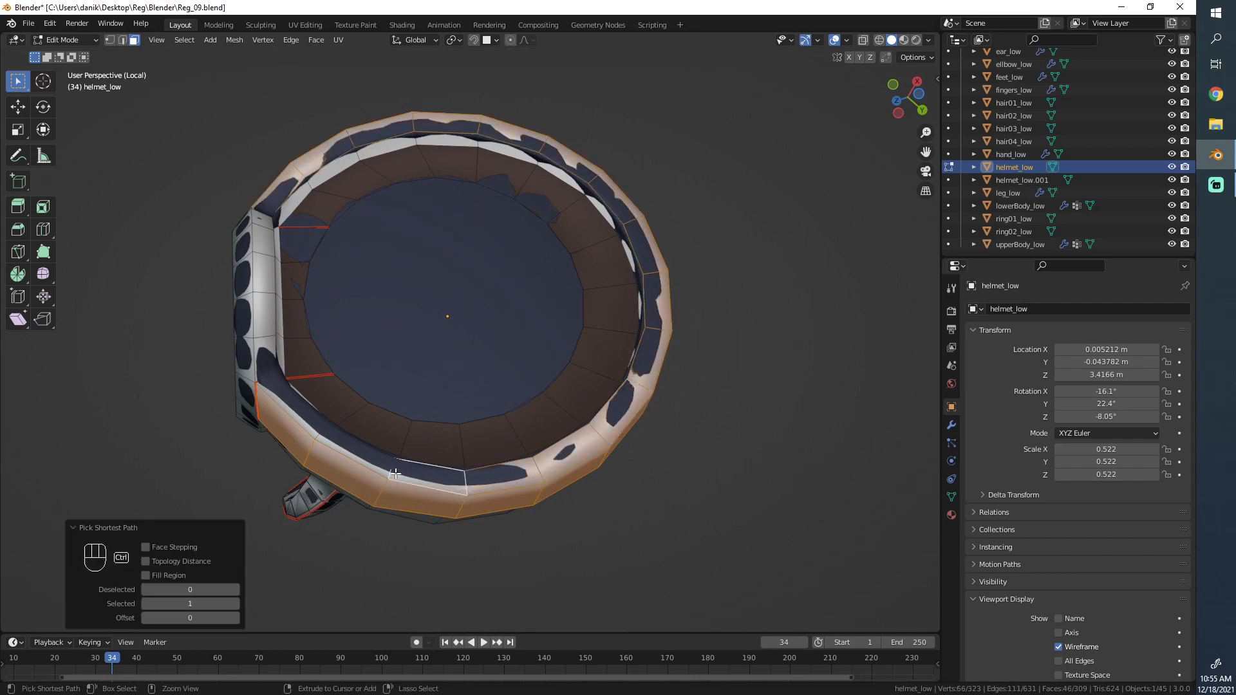
pyautogui.keyDown('ctrl'); pyautogui.click(287, 401); pyautogui.keyUp('ctrl')
# - Add the inner-side faces from one end of the rim beside the round front piece toward the back to the selection using shortest paths
pyautogui.hotkey('shift', 'z')
pyautogui.moveTo(350, 380); pyautogui.dragTo(383, 83, button='middle')
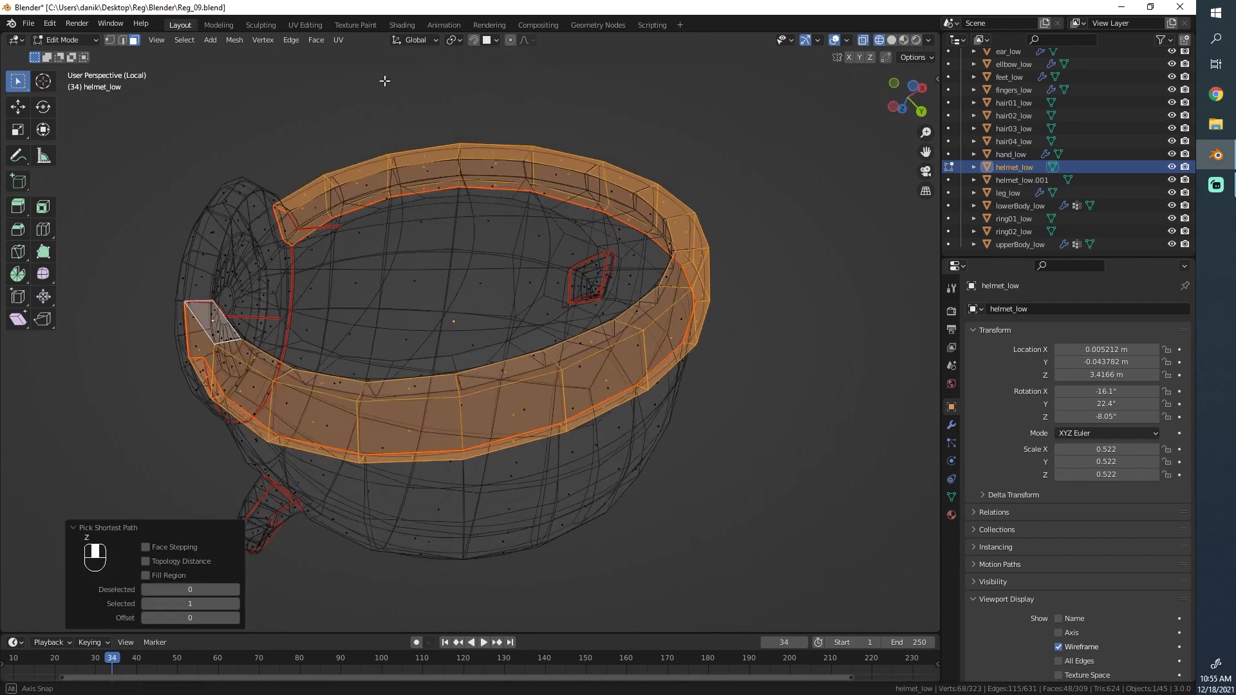
pyautogui.scroll(5, 339, 165)
pyautogui.moveTo(339, 166); pyautogui.dragTo(400, 320, button='middle')
pyautogui.hotkey('shift', 'z')
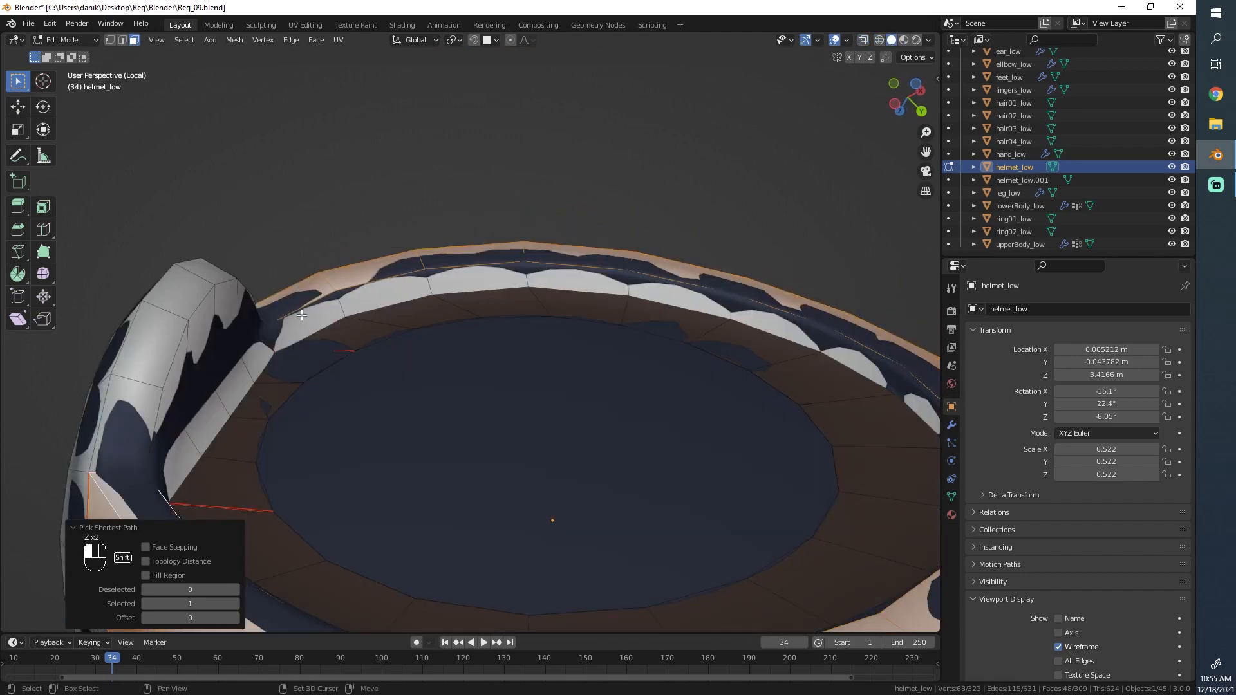
pyautogui.keyDown('shift'); pyautogui.click(301, 315); pyautogui.keyUp('shift')
pyautogui.keyDown('ctrl'); pyautogui.click(558, 284); pyautogui.keyUp('ctrl')
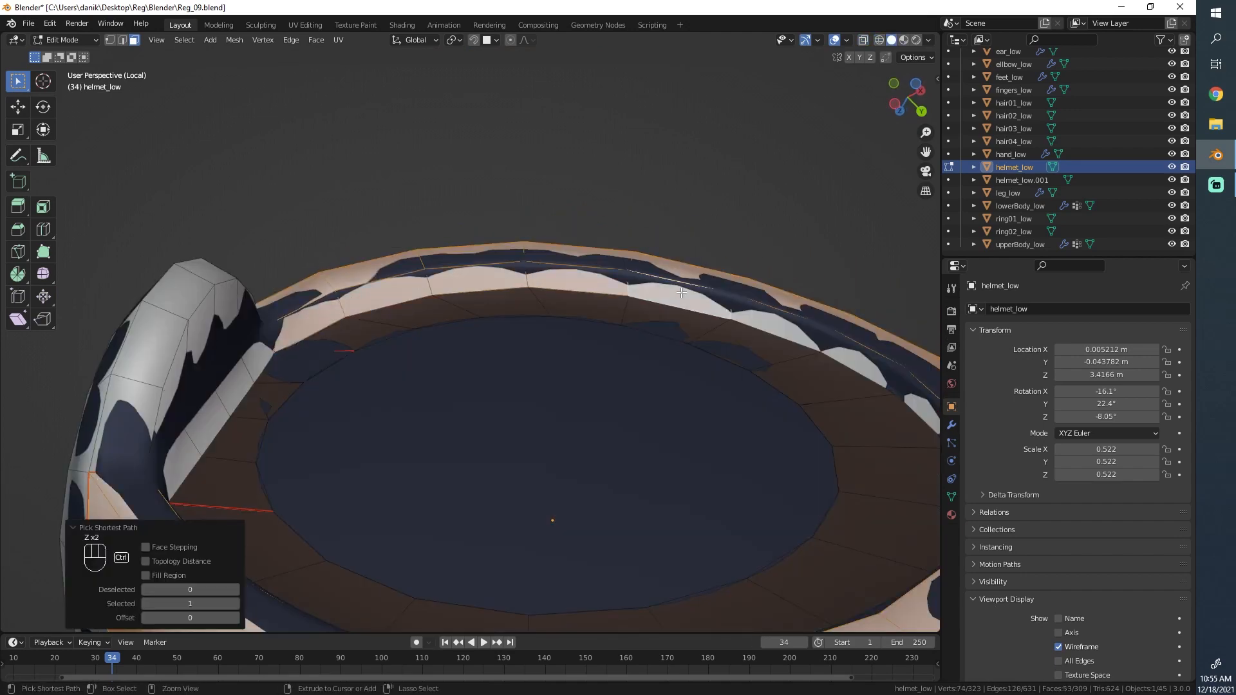
# - Extend the inner-side face selection around the rest of the rim to its other end at the round front piece
pyautogui.moveTo(558, 284); pyautogui.dragTo(710, 384, button='middle')
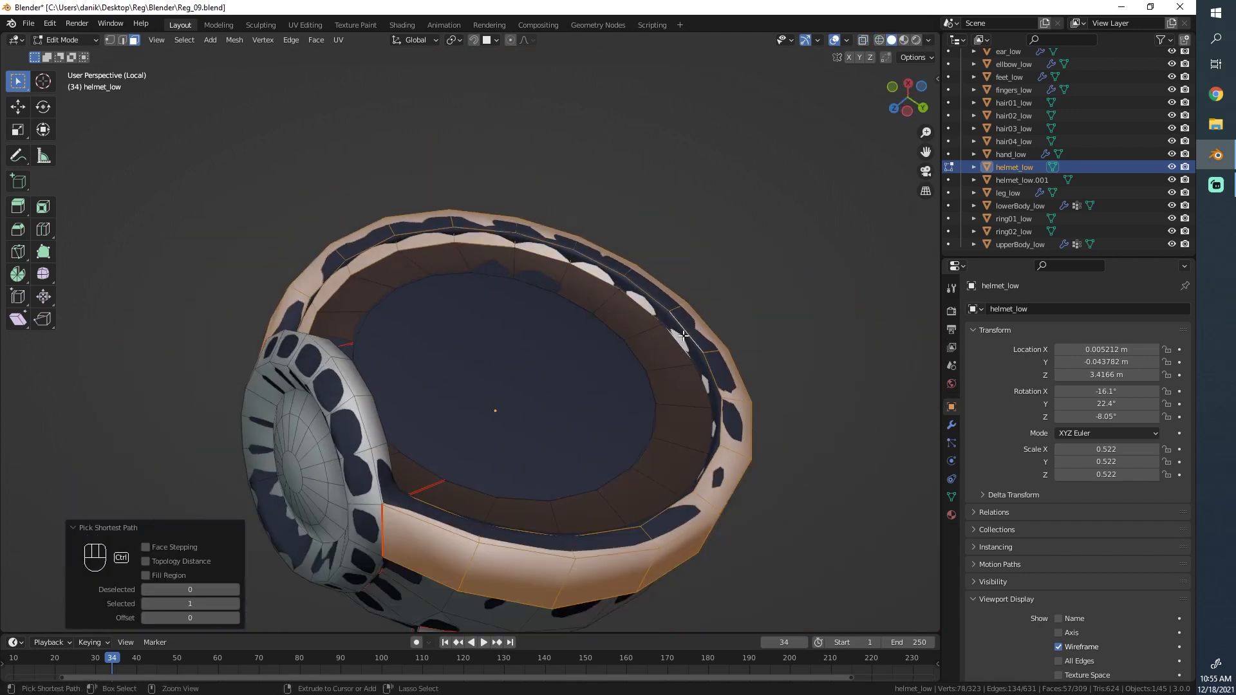
pyautogui.press('z')
pyautogui.moveTo(683, 335)
pyautogui.mouseDown(button='middle')
pyautogui.moveTo(616, 516)
pyautogui.moveTo(518, 500)
pyautogui.moveTo(510, 466)
pyautogui.moveTo(450, 450)
pyautogui.moveTo(417, 422)
pyautogui.mouseUp(button='middle')
pyautogui.scroll(2, 519, 499)
pyautogui.press('z')
pyautogui.keyDown('ctrl'); pyautogui.click(464, 451); pyautogui.keyUp('ctrl')
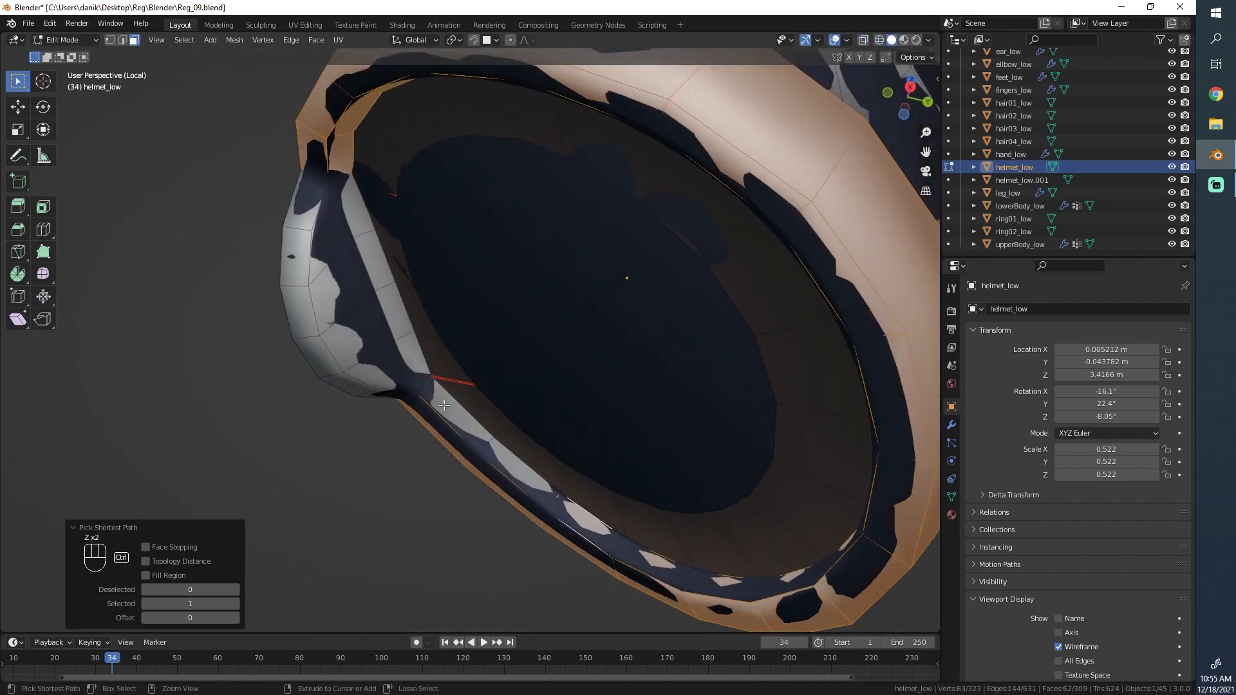
pyautogui.click(73, 529)
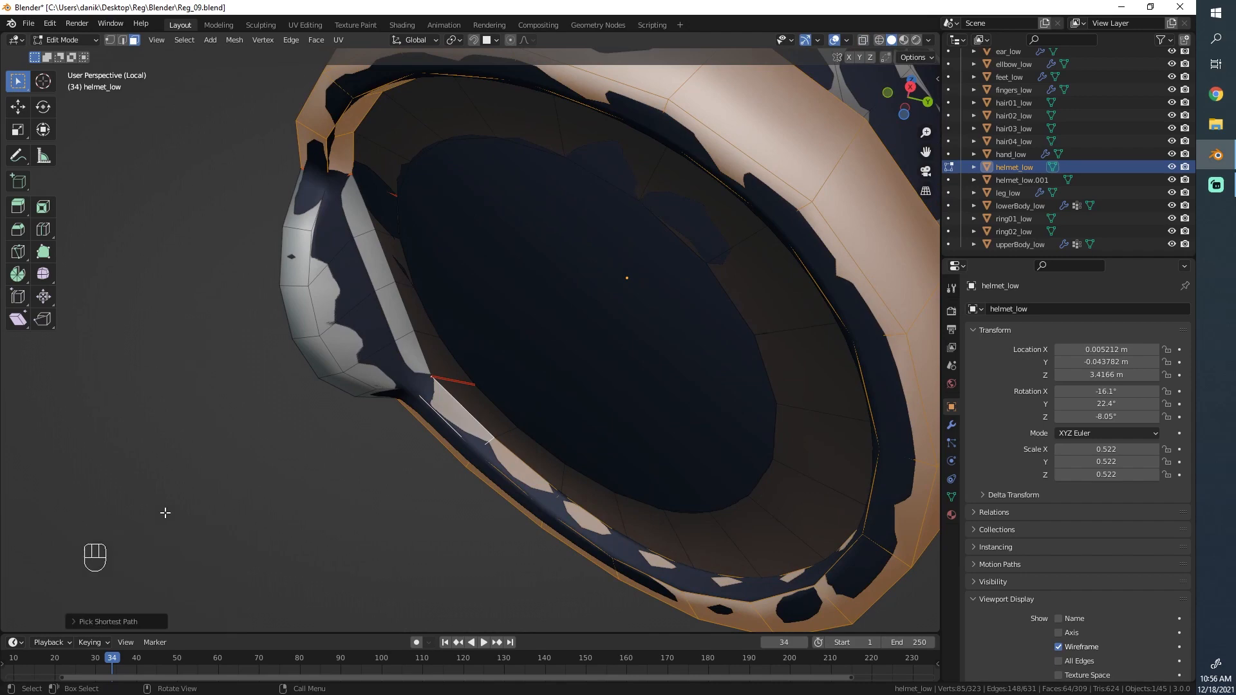
# - Duplicate the selected rim faces in place and separate the copy into its own object
pyautogui.moveTo(451, 418); pyautogui.dragTo(504, 392, button='middle')
pyautogui.scroll(-3, 504, 392)
pyautogui.press('z')
pyautogui.moveTo(582, 345); pyautogui.dragTo(523, 271, button='middle')
pyautogui.hotkey('shift', 'd')
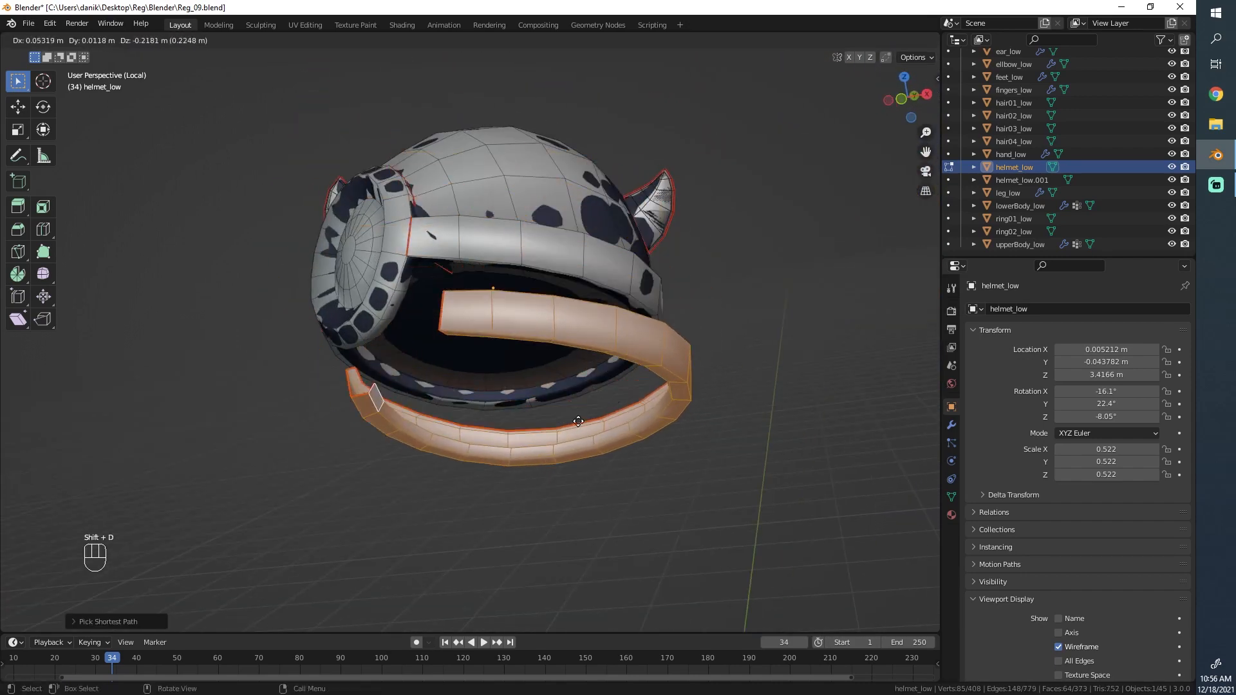
pyautogui.rightClick(576, 433)
pyautogui.press('p')
pyautogui.click(577, 434)
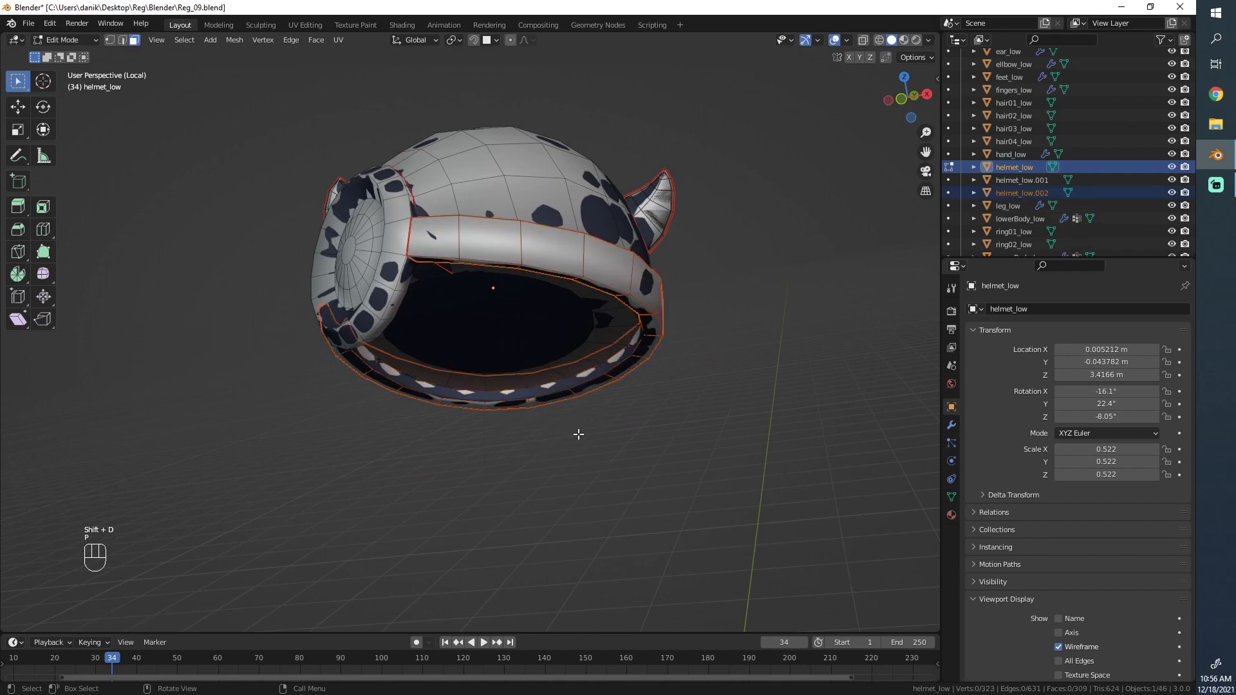
# - Return to Object Mode, select the separated rim piece helmet_low.002 and hide helmet_low
pyautogui.press('Tab')
pyautogui.scroll(1, 600, 342)
pyautogui.moveTo(600, 343); pyautogui.dragTo(628, 346, button='middle')
pyautogui.scroll(1, 631, 342)
pyautogui.click(700, 289)
pyautogui.moveTo(701, 289); pyautogui.dragTo(283, 332, button='middle')
pyautogui.click(1172, 167)
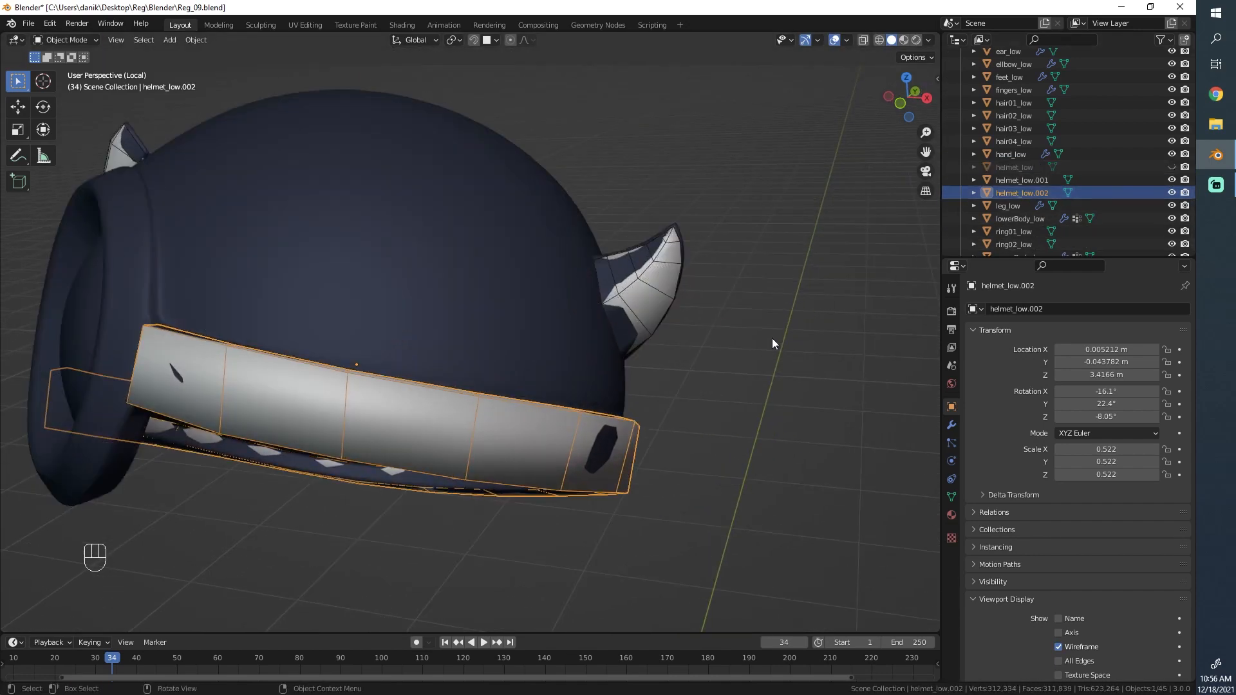
# - Join the rim piece helmet_low.002 into the horns object helmet_low.001
pyautogui.scroll(3, 771, 338)
pyautogui.keyDown('shift'); pyautogui.click(736, 280); pyautogui.keyUp('shift')
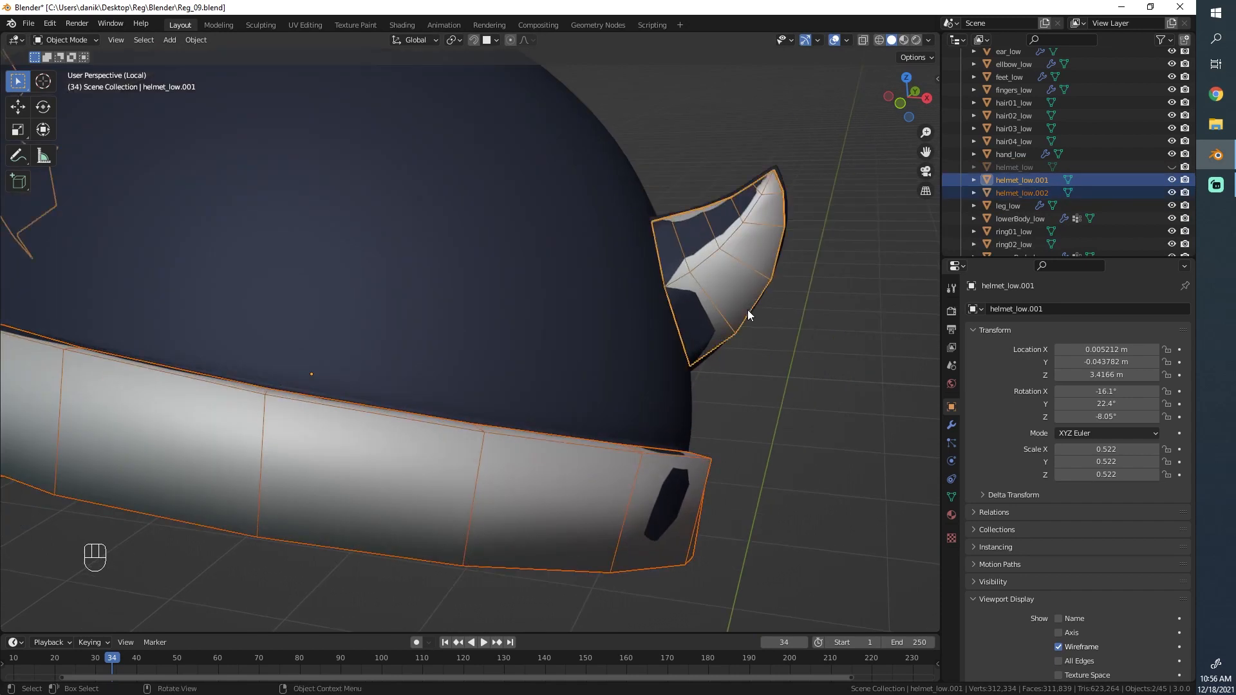
pyautogui.hotkey('ctrl', 'j')
# - Select all geometry of the joined helmet_low.001 in Edit Mode and examine the rim against the high-poly helmet
pyautogui.press('Tab')
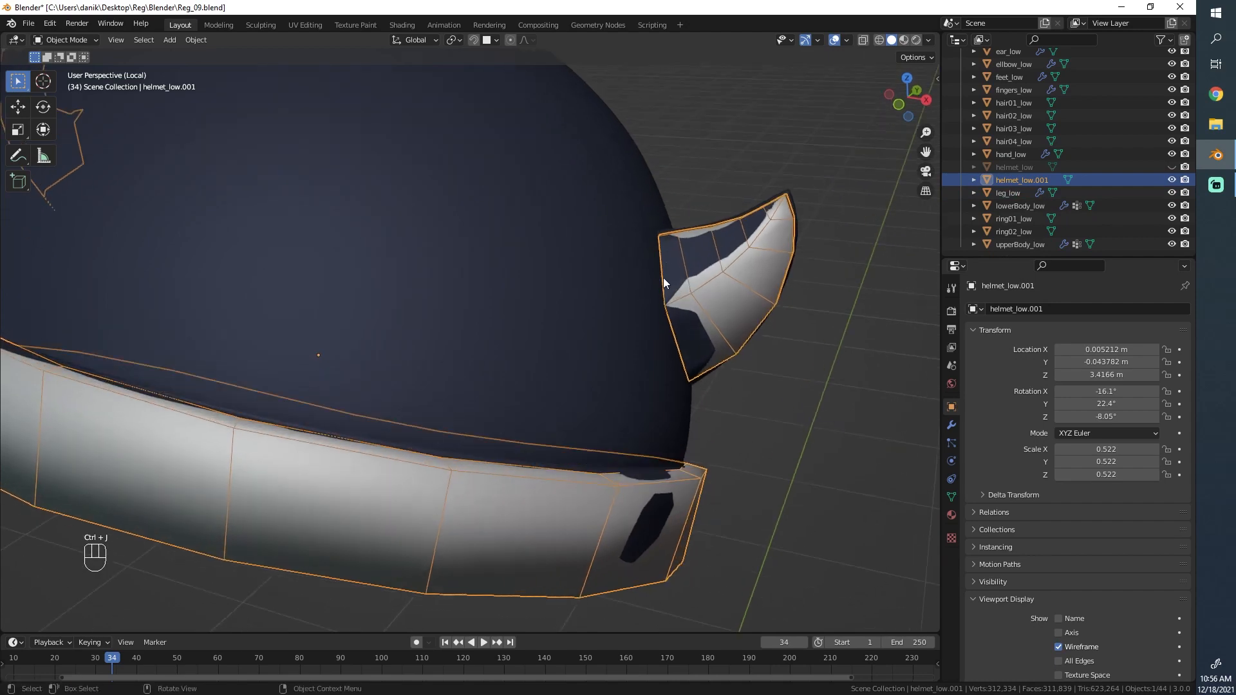
pyautogui.scroll(-5, 541, 233)
pyautogui.moveTo(541, 234); pyautogui.dragTo(515, 464, button='middle')
pyautogui.press('a')
pyautogui.scroll(3, 500, 357)
pyautogui.scroll(-3, 506, 382)
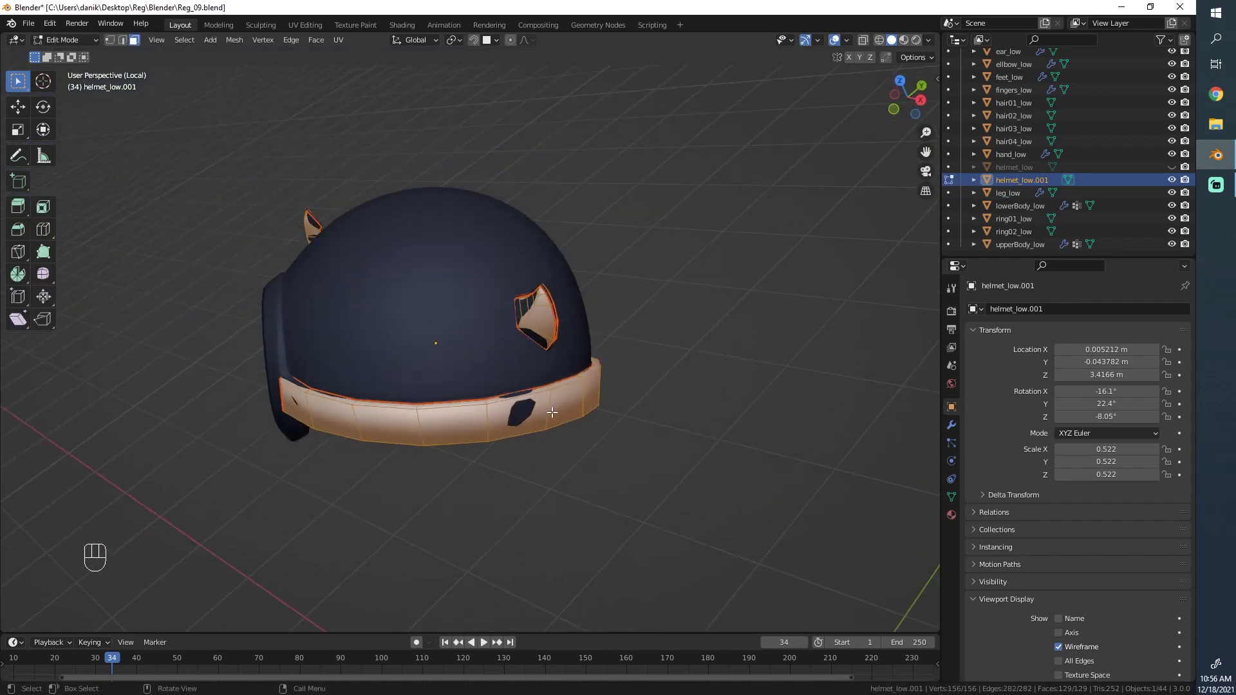
pyautogui.moveTo(507, 382); pyautogui.dragTo(487, 436, button='middle')
pyautogui.scroll(2, 653, 395)
pyautogui.moveTo(367, 430); pyautogui.dragTo(374, 374, button='middle')
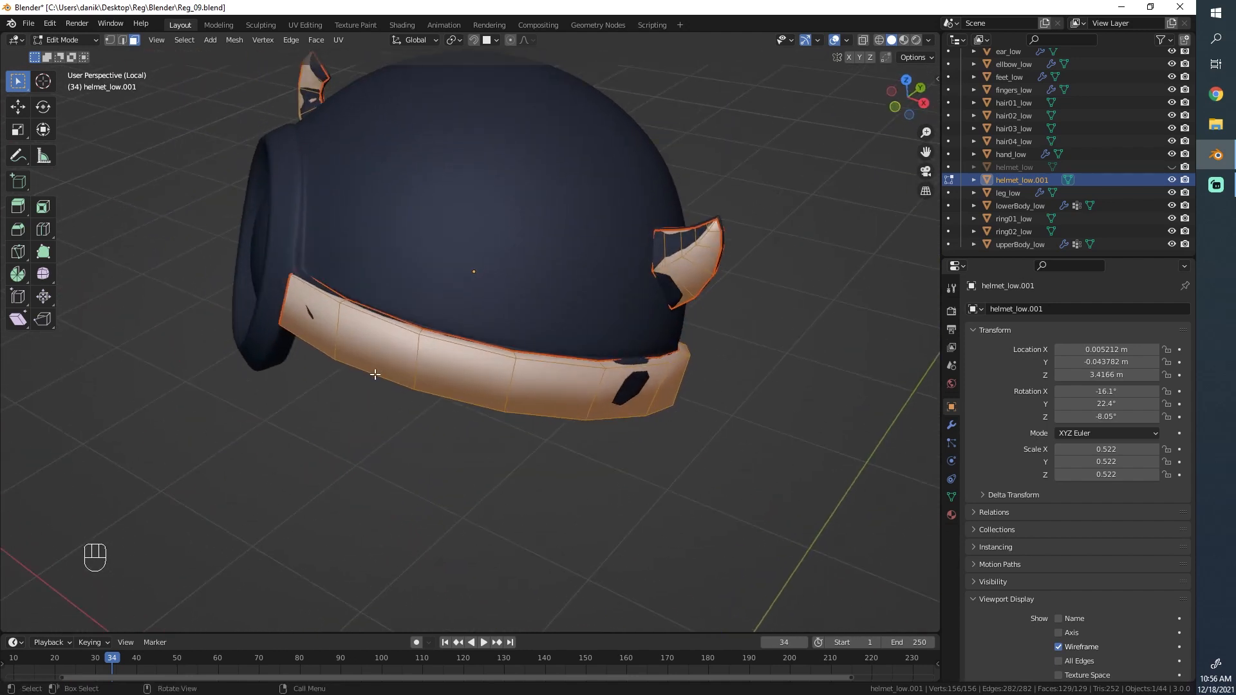
# - Add vertical loop cuts between the existing segments along the side of the rim
pyautogui.click(377, 377)
pyautogui.moveTo(473, 395); pyautogui.dragTo(417, 362, button='middle')
pyautogui.hotkey('alt', 'a')
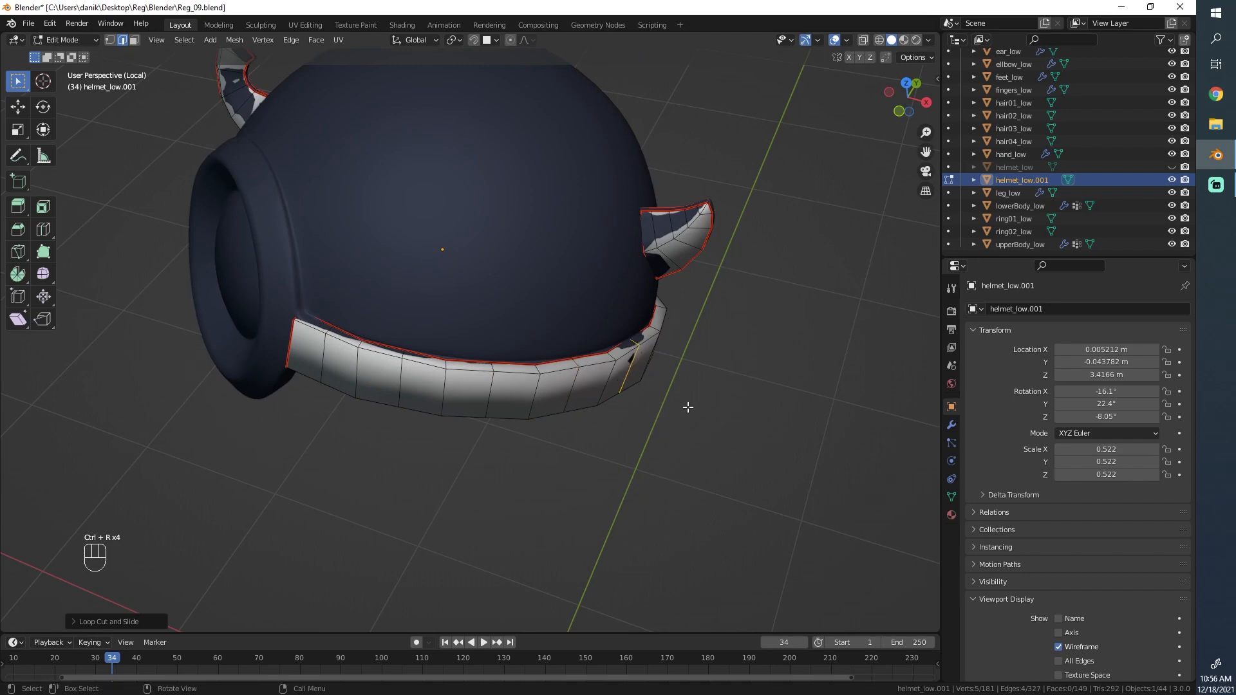
# - Leave Edit Mode and local view to examine the rim's density against the whole character
pyautogui.moveTo(688, 407); pyautogui.dragTo(662, 450, button='middle')
pyautogui.scroll(-3, 662, 451)
pyautogui.press('Tab')
pyautogui.press('KP_Divide')
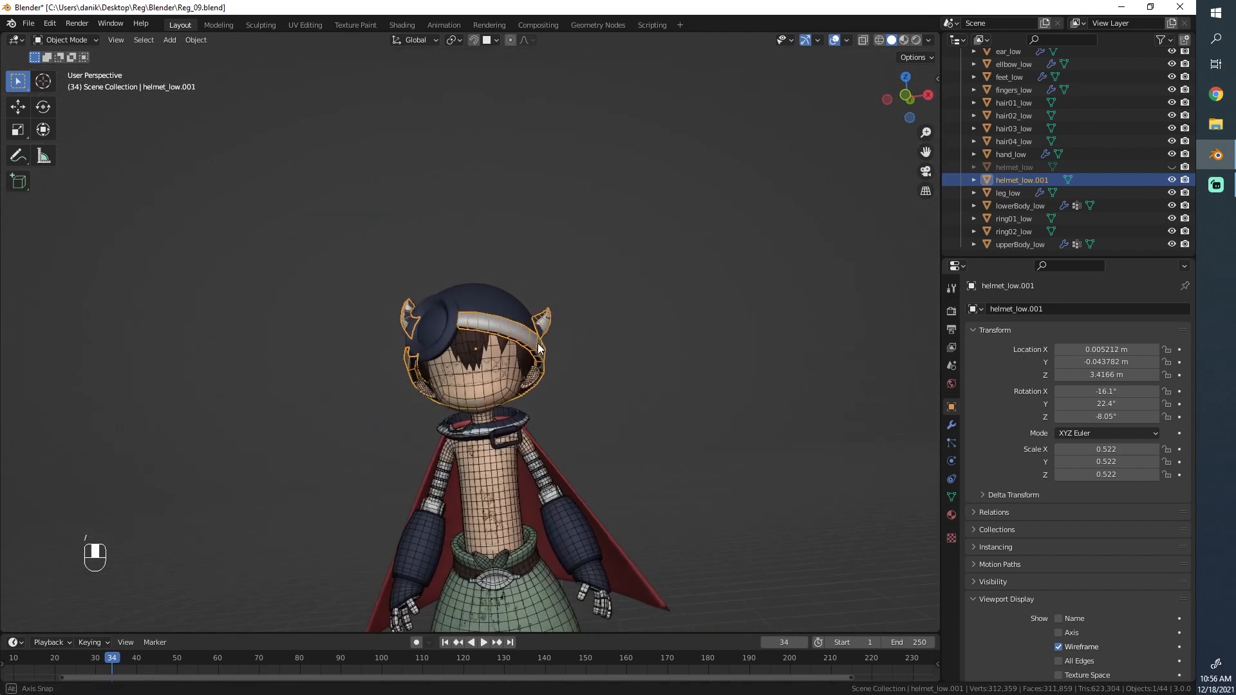
pyautogui.moveTo(464, 359); pyautogui.dragTo(457, 411, button='middle')
pyautogui.press('KP_Divide')
# - Undo the loop cuts added along the rim
pyautogui.hotkey('ctrl', 'z')
pyautogui.hotkey('ctrl', 'z')
pyautogui.hotkey('ctrl', 'z')
pyautogui.hotkey('ctrl', 'z')
pyautogui.hotkey('ctrl', 'z')
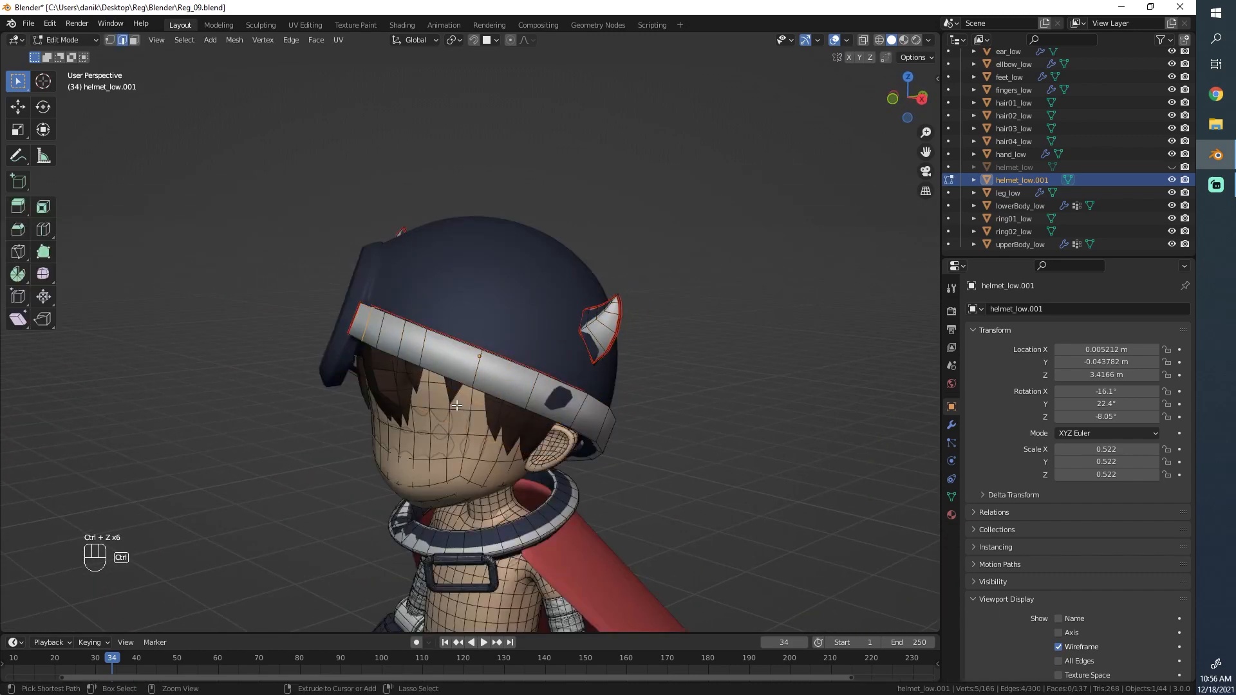
pyautogui.hotkey('ctrl', 'z')
pyautogui.hotkey('ctrl', 'z')
# - Clear the selection and select the edge loop along the rim's upper border in edge selection mode
pyautogui.moveTo(456, 405); pyautogui.dragTo(554, 463, button='middle')
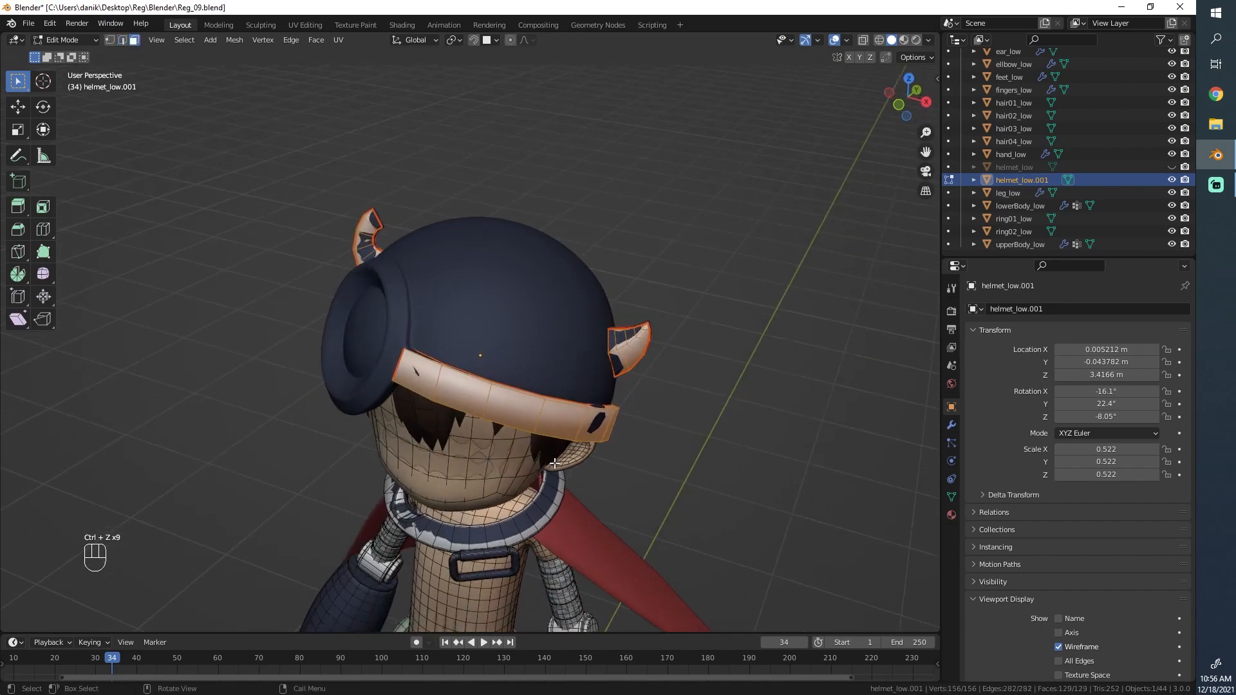
pyautogui.scroll(3, 450, 397)
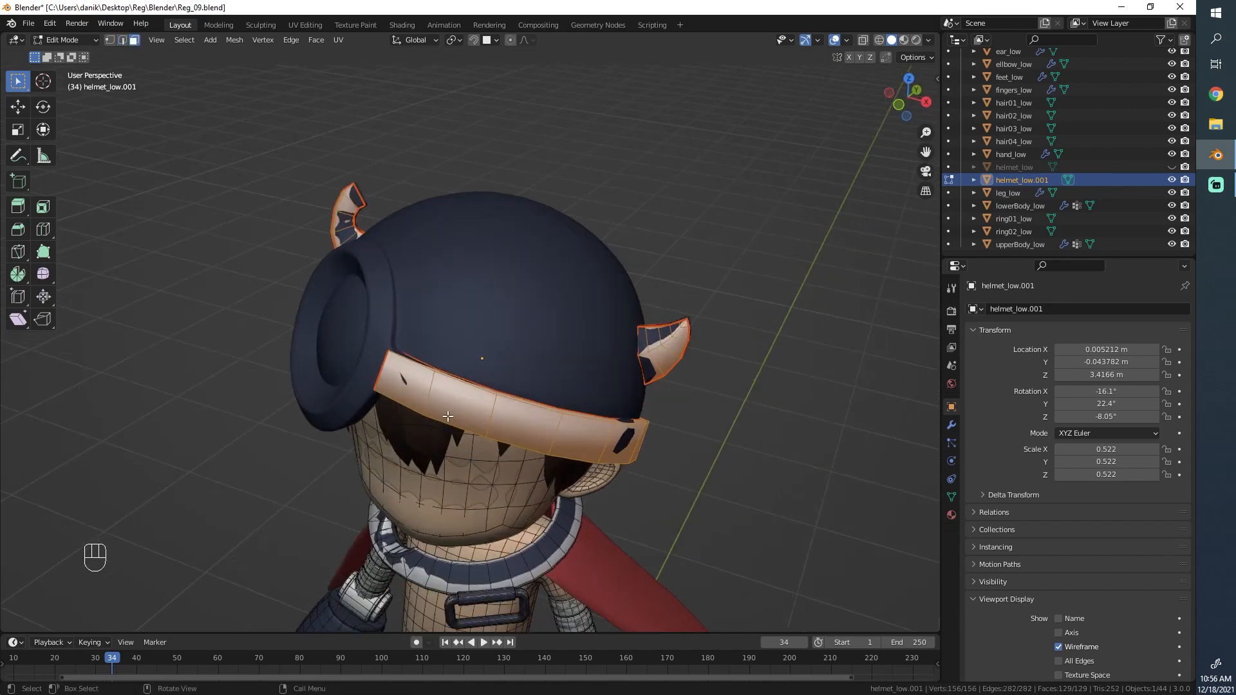
pyautogui.hotkey('alt', 'a')
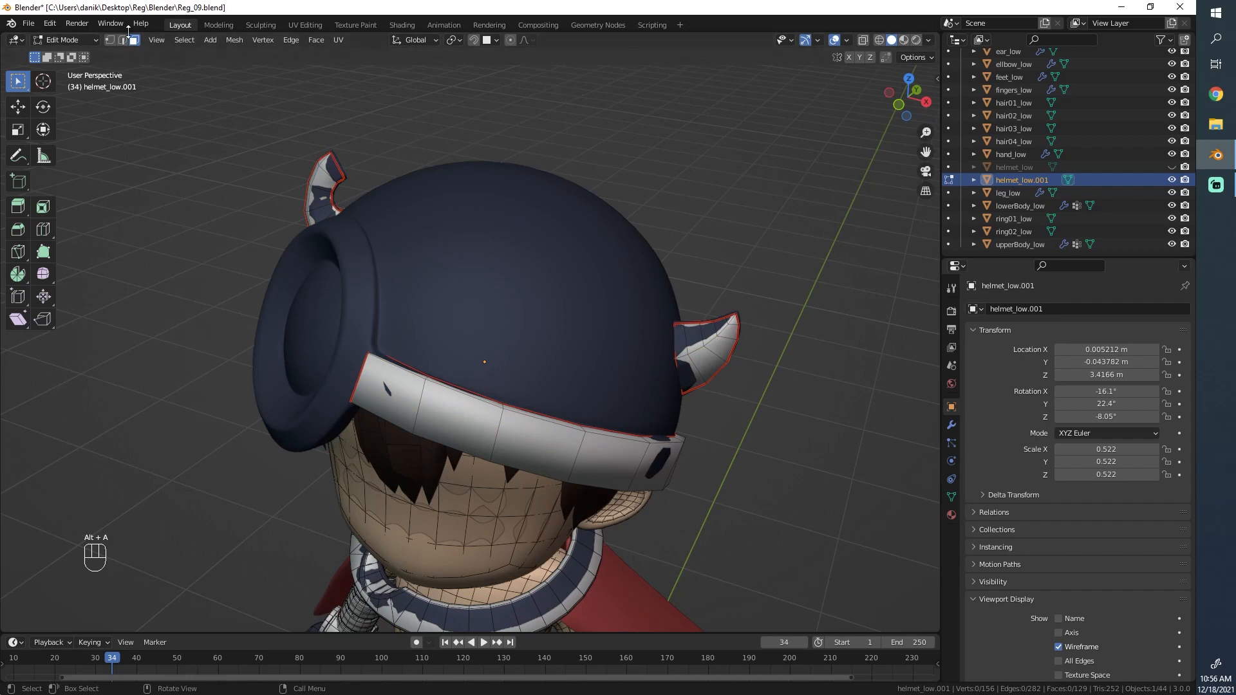
pyautogui.keyDown('alt'); pyautogui.click(480, 408); pyautogui.keyUp('alt')
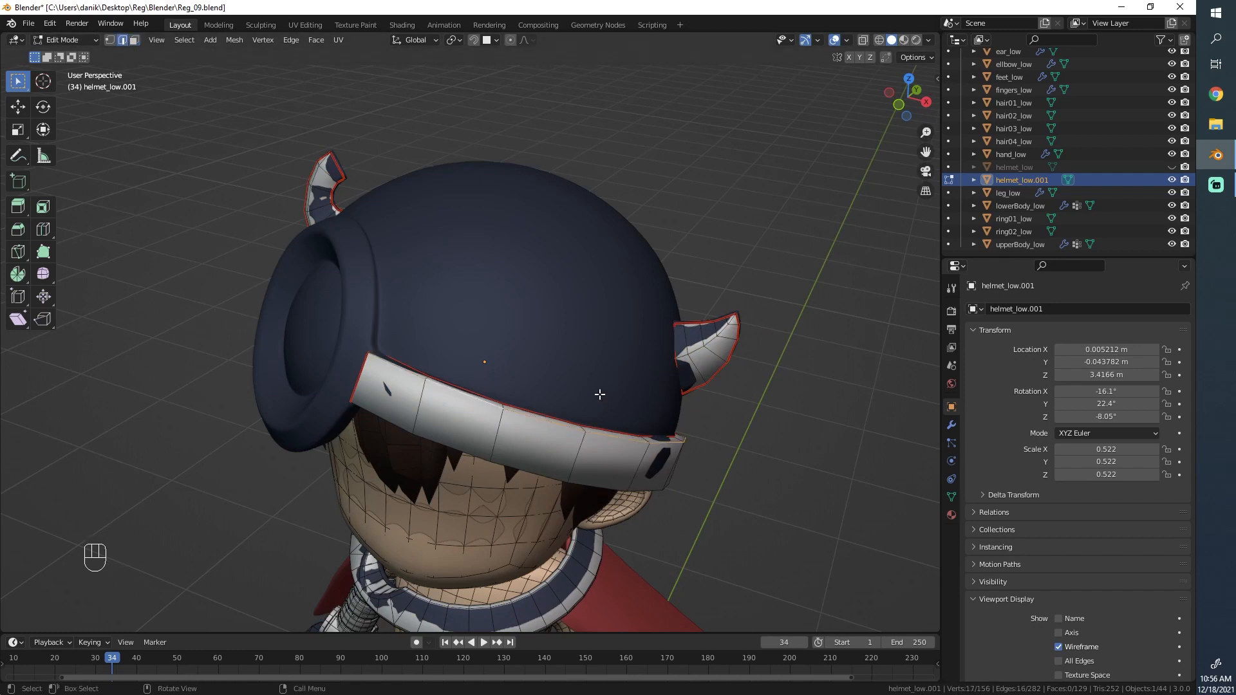
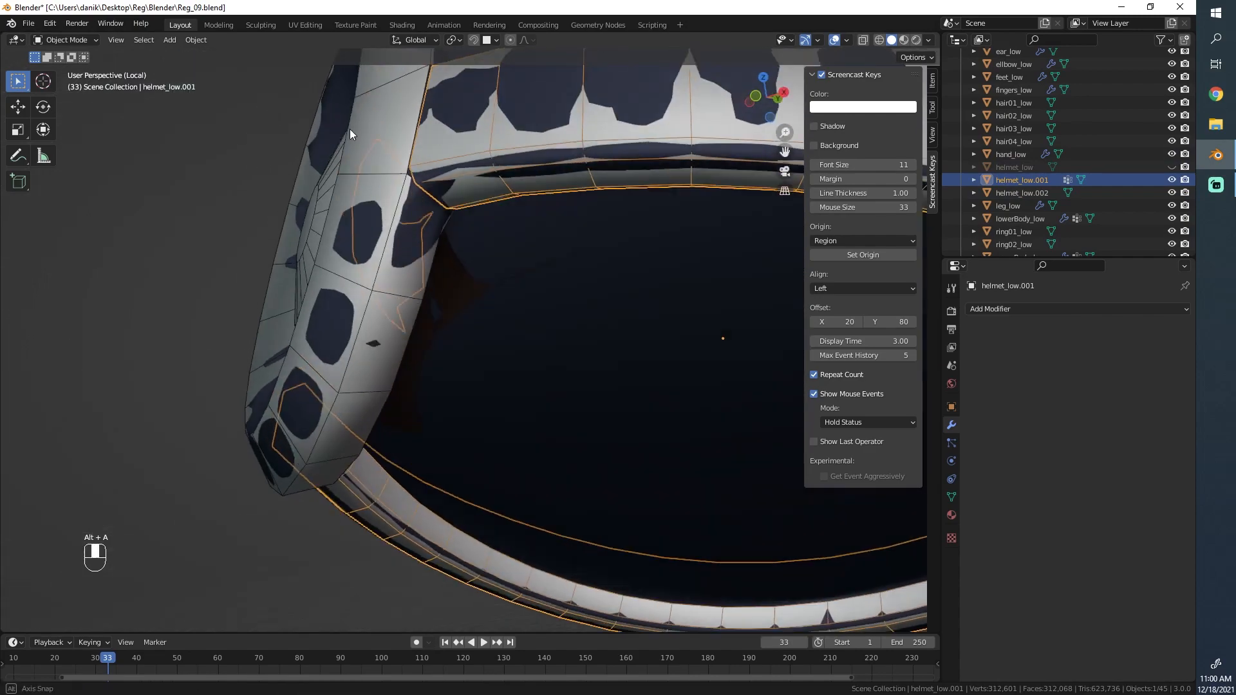
# - Select the round front piece helmet_low.002 and open its mesh in Edit Mode
pyautogui.click(441, 281)
pyautogui.press('Tab')
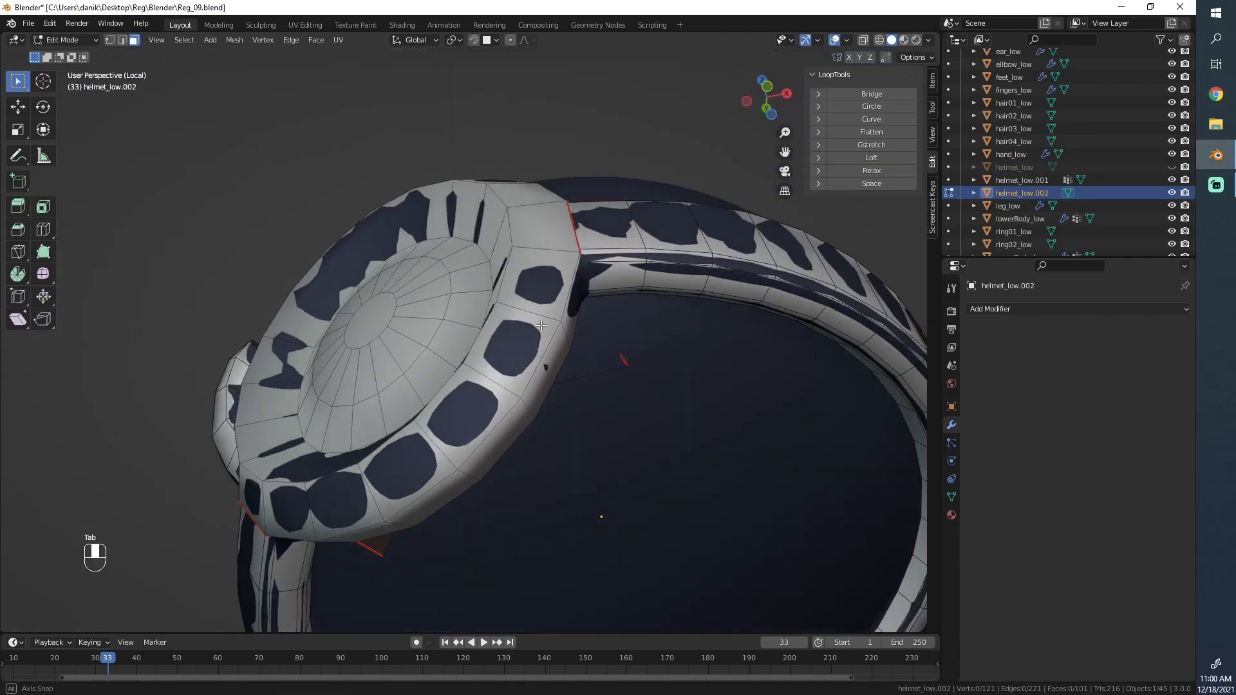
pyautogui.hotkey('ctrl', 'r')
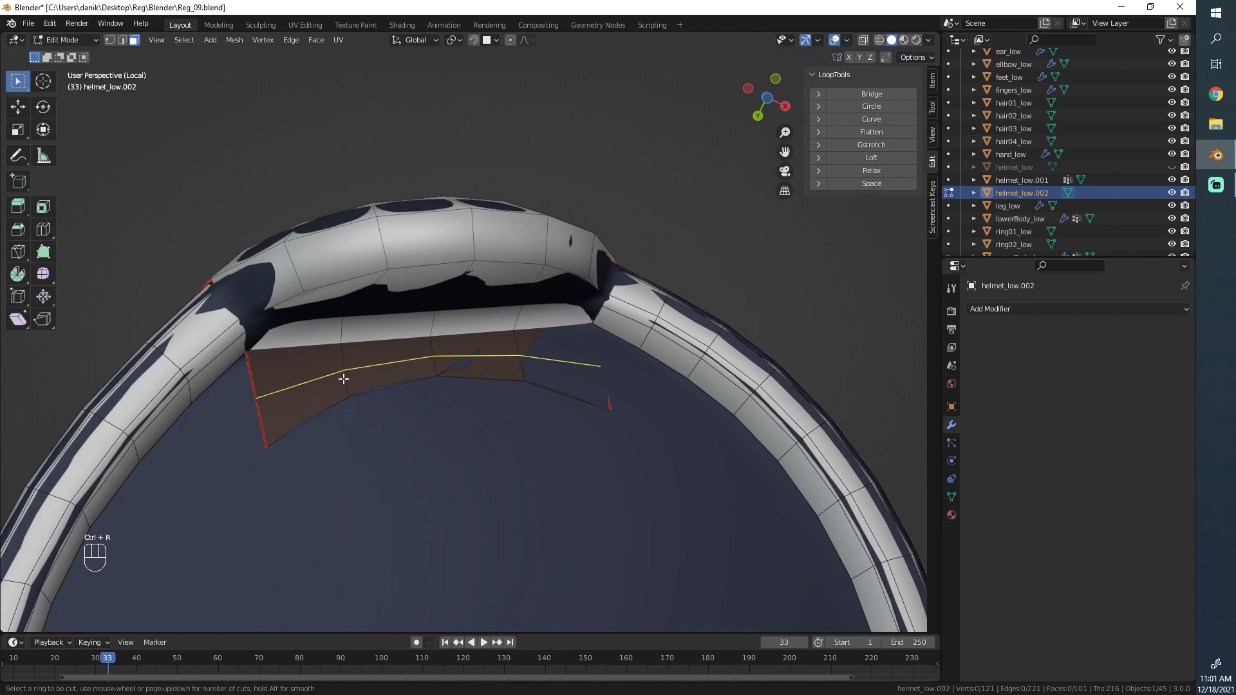
pyautogui.rightClick(311, 381)
pyautogui.moveTo(560, 213); pyautogui.dragTo(595, 287, button='middle')
pyautogui.scroll(-3, 595, 287)
pyautogui.press('Tab')
# - Examine the front of the round piece helmet_low.002 where the high-poly surface pokes through
pyautogui.moveTo(451, 168); pyautogui.dragTo(474, 229, button='middle')
pyautogui.scroll(4, 473, 229)
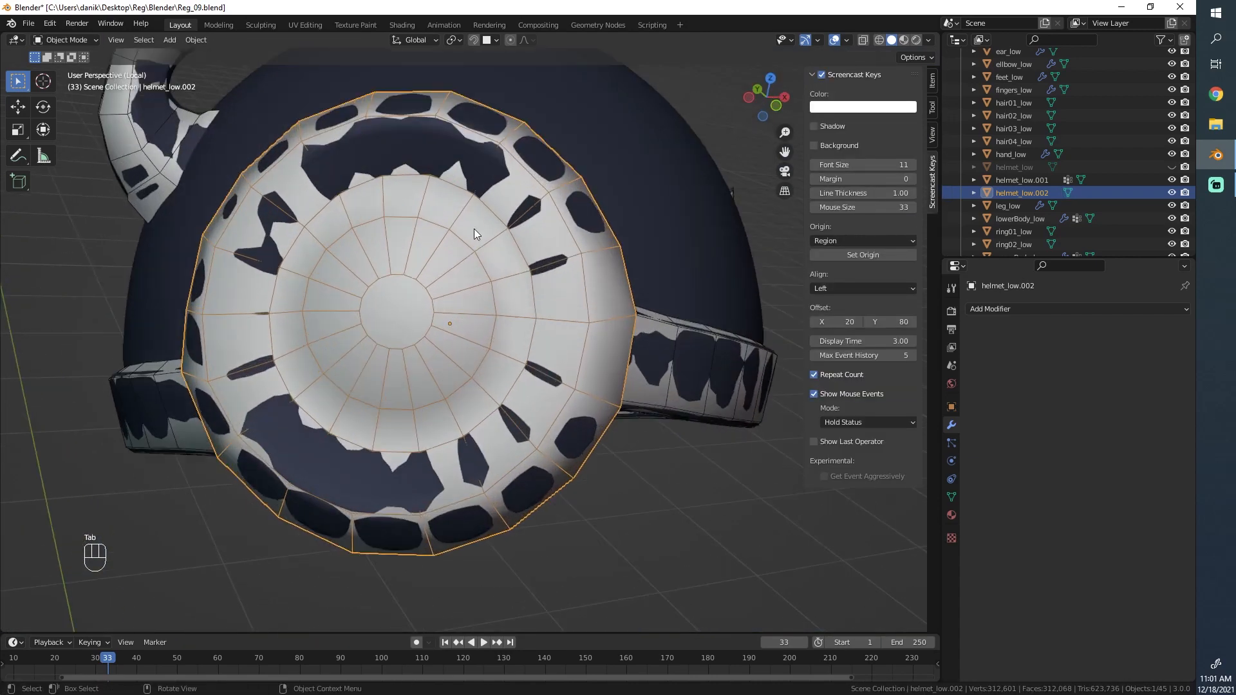
pyautogui.scroll(-3, 592, 307)
pyautogui.scroll(1, 431, 355)
pyautogui.moveTo(431, 355); pyautogui.dragTo(601, 396, button='middle')
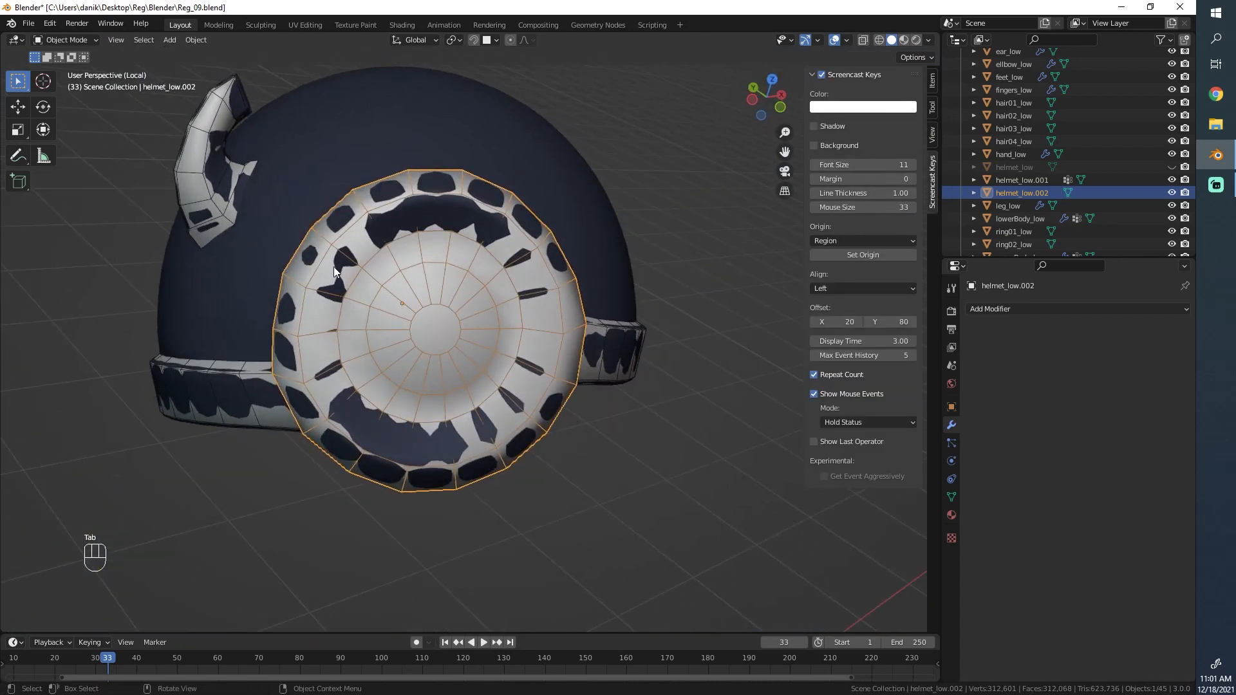
pyautogui.moveTo(476, 232); pyautogui.dragTo(461, 229, button='middle')
pyautogui.scroll(2, 461, 230)
pyautogui.moveTo(502, 193); pyautogui.dragTo(490, 193, button='middle')
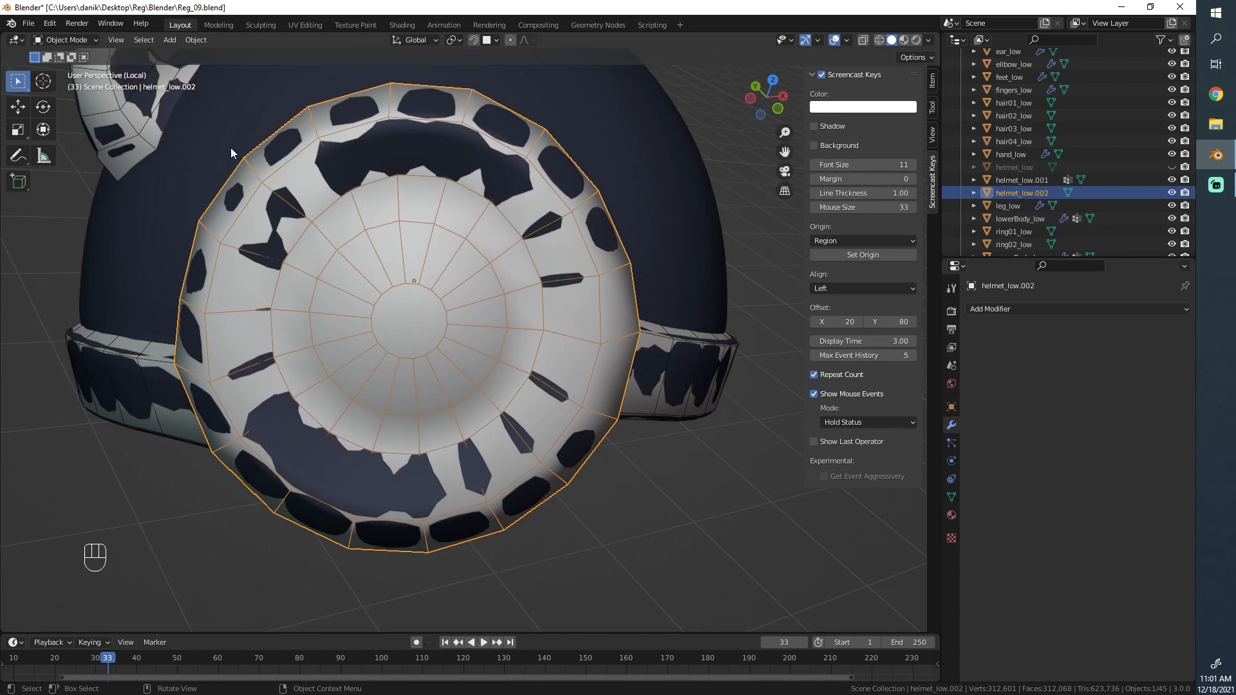
# - Select a circular edge loop on the round piece's dome and extend the selection to its edge rings
pyautogui.press('Tab')
pyautogui.press('Tab')
pyautogui.press('Tab')
pyautogui.hotkey('ctrl', 'r')
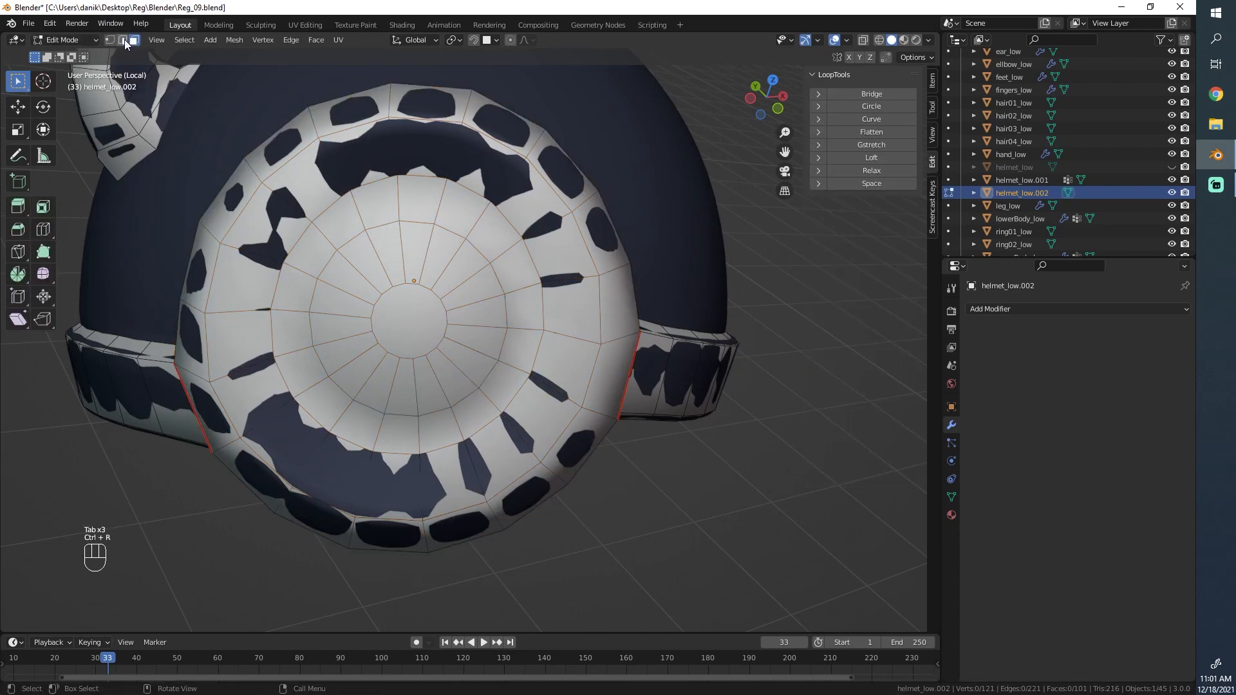
pyautogui.click(122, 39)
pyautogui.keyDown('alt'); pyautogui.click(372, 230); pyautogui.keyUp('alt')
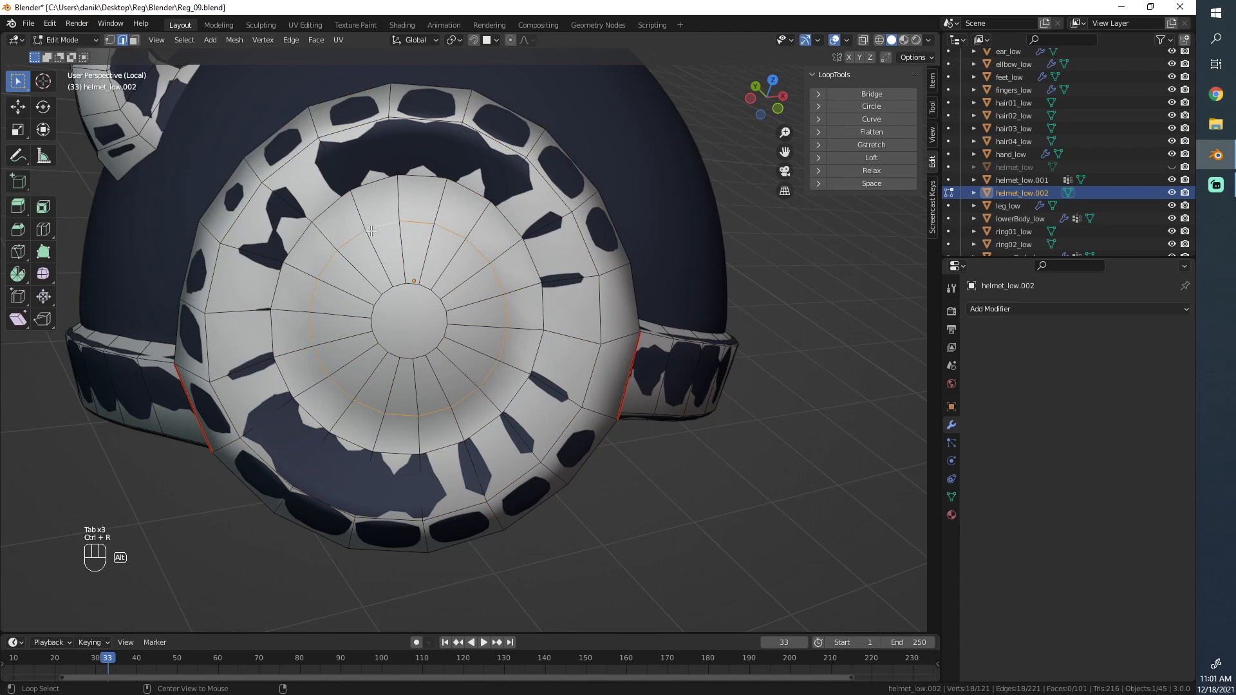
pyautogui.click(181, 40)
pyautogui.moveTo(230, 214)
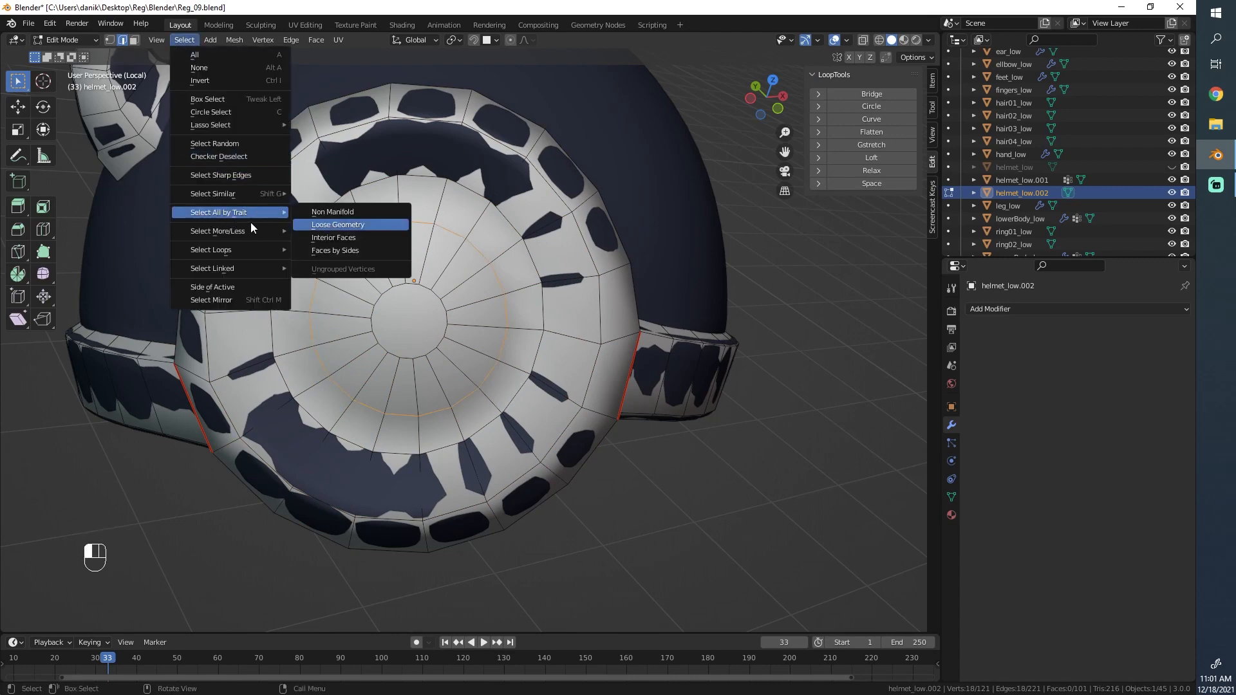
pyautogui.click(336, 263)
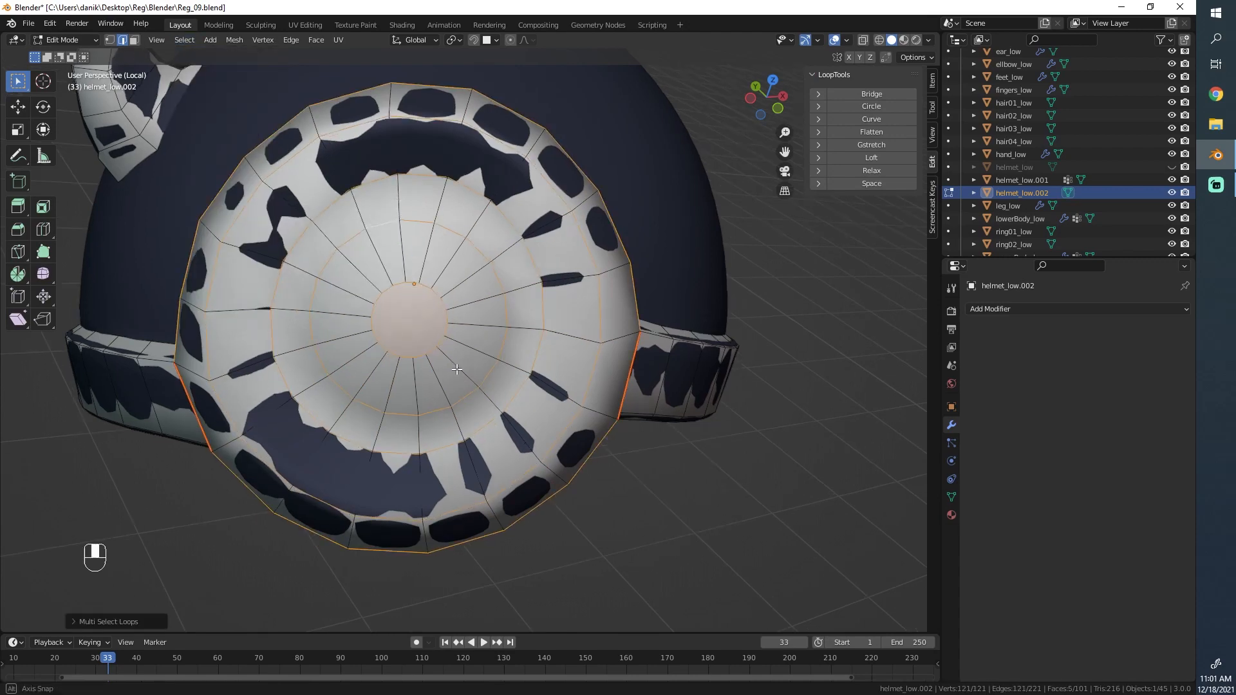
# - Check the selected concentric edges in wireframe and subdivide them
pyautogui.moveTo(336, 264); pyautogui.dragTo(477, 370, button='middle')
pyautogui.press('z')
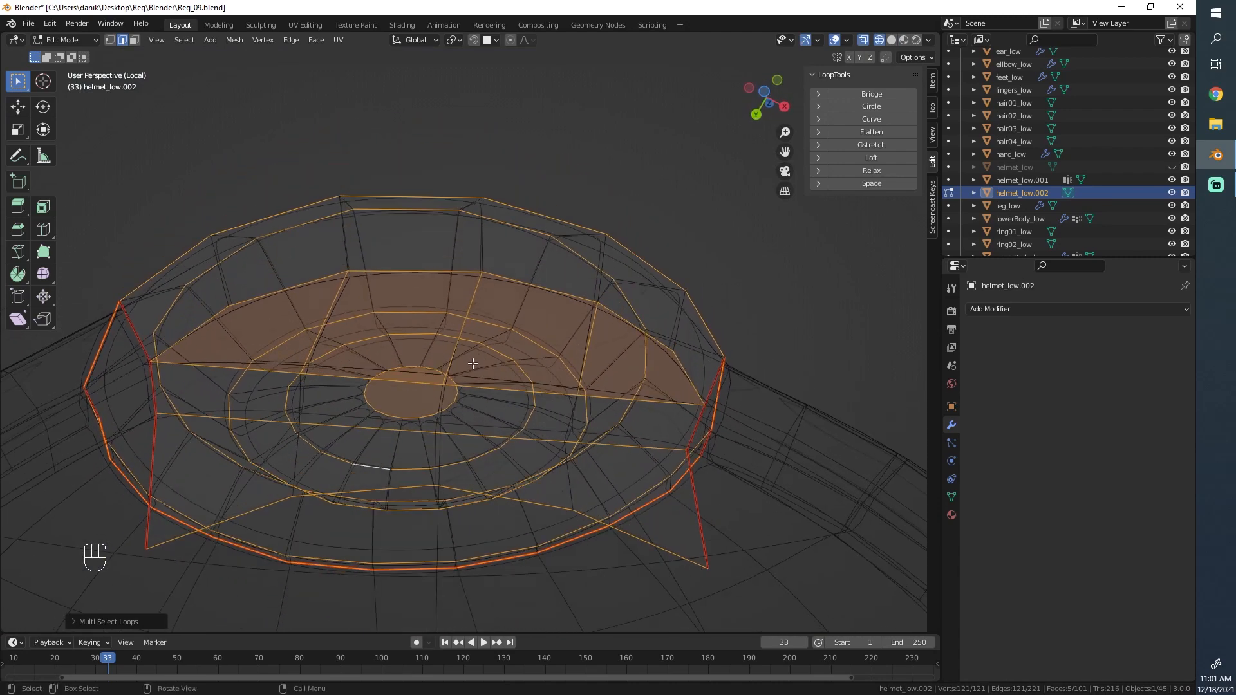
pyautogui.rightClick(461, 319)
pyautogui.click(461, 318)
pyautogui.moveTo(460, 318); pyautogui.dragTo(435, 284, button='middle')
pyautogui.press('z')
pyautogui.click(716, 286)
# - Examine the subdivided round piece from the front and from below against the high-poly surface
pyautogui.moveTo(656, 276)
pyautogui.mouseDown(button='middle')
pyautogui.moveTo(504, 171)
pyautogui.moveTo(358, 585)
pyautogui.moveTo(419, 430)
pyautogui.moveTo(511, 449)
pyautogui.moveTo(523, 510)
pyautogui.mouseUp(button='middle')
pyautogui.scroll(-2, 419, 429)
pyautogui.scroll(3, 512, 450)
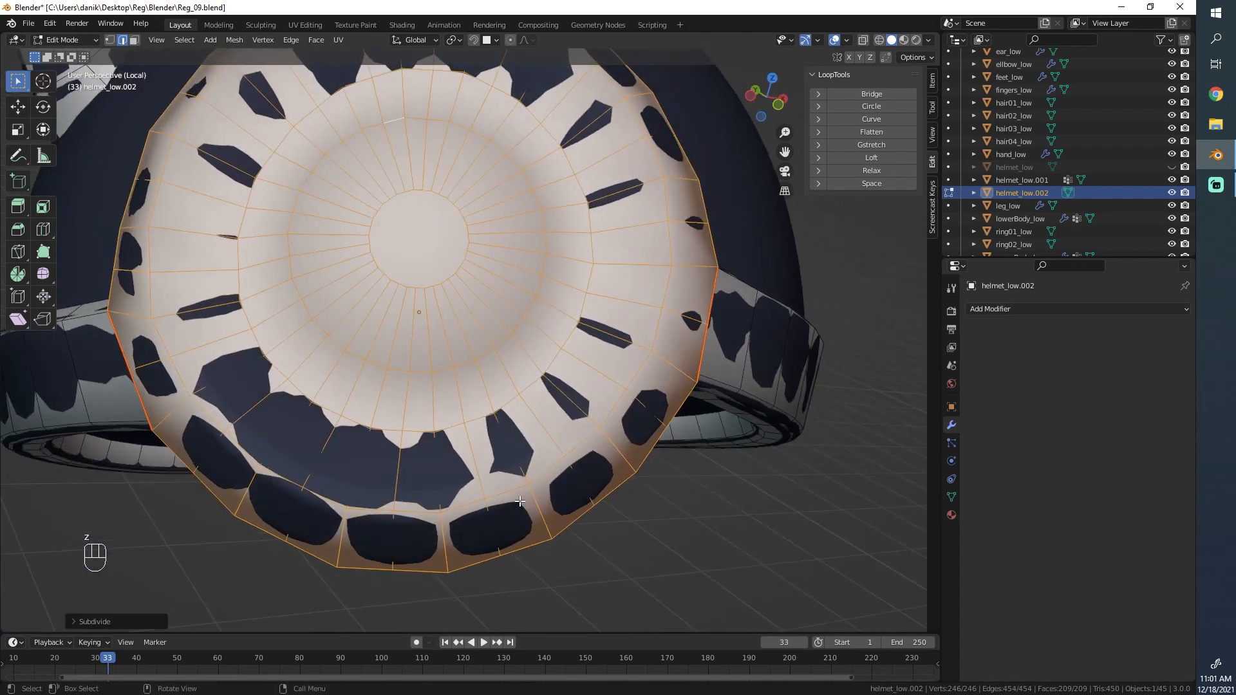
pyautogui.scroll(1, 516, 471)
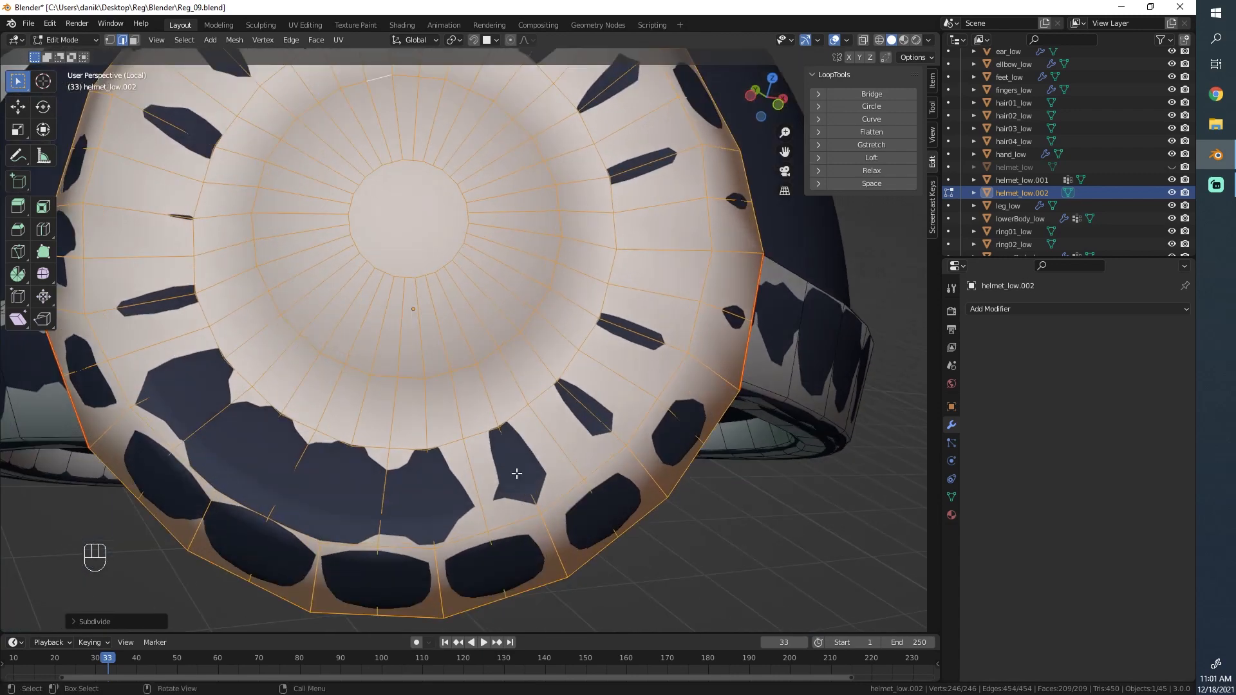
pyautogui.scroll(-3, 516, 472)
pyautogui.moveTo(516, 472); pyautogui.dragTo(430, 301, button='middle')
pyautogui.moveTo(428, 451); pyautogui.dragTo(265, 275, button='middle')
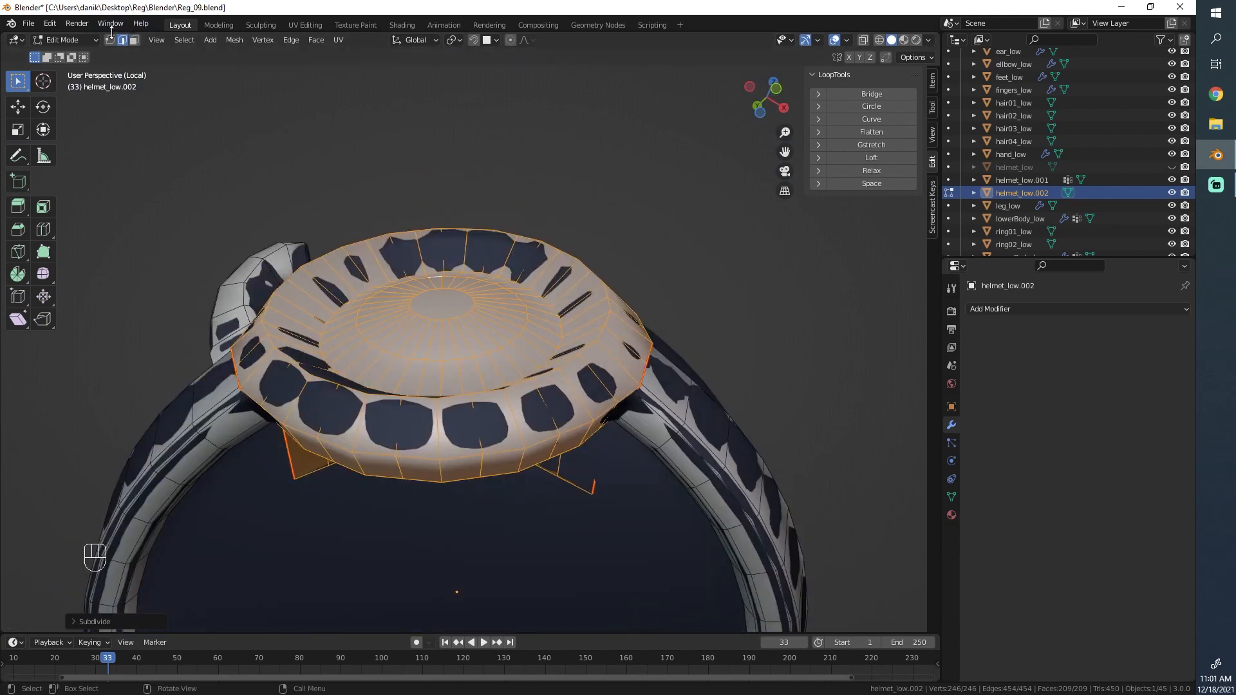
# - Select the outer rim edge loop of the round piece, extending it by shortest path along its lower edge
pyautogui.keyDown('alt'); pyautogui.click(376, 452); pyautogui.keyUp('alt')
pyautogui.moveTo(322, 421); pyautogui.dragTo(269, 435, button='middle')
pyautogui.keyDown('alt'); pyautogui.keyDown('shift'); pyautogui.click(267, 441); pyautogui.keyUp('shift'); pyautogui.keyUp('alt')
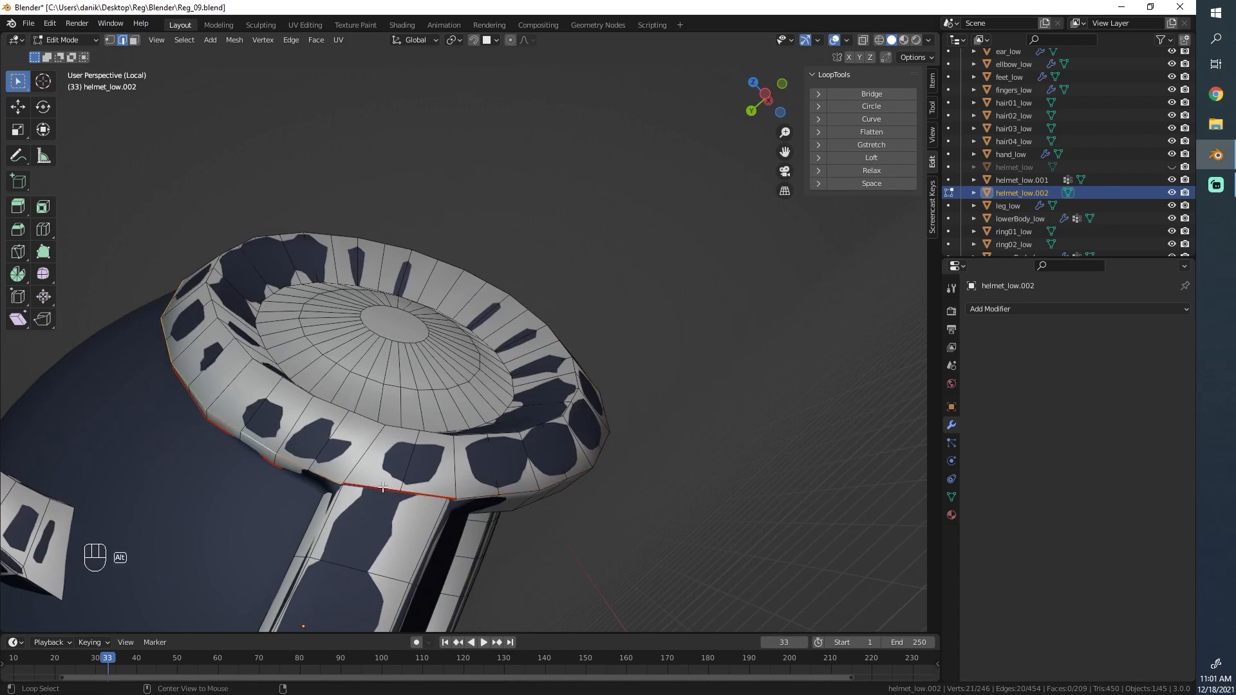
pyautogui.moveTo(458, 498); pyautogui.dragTo(338, 494, button='middle')
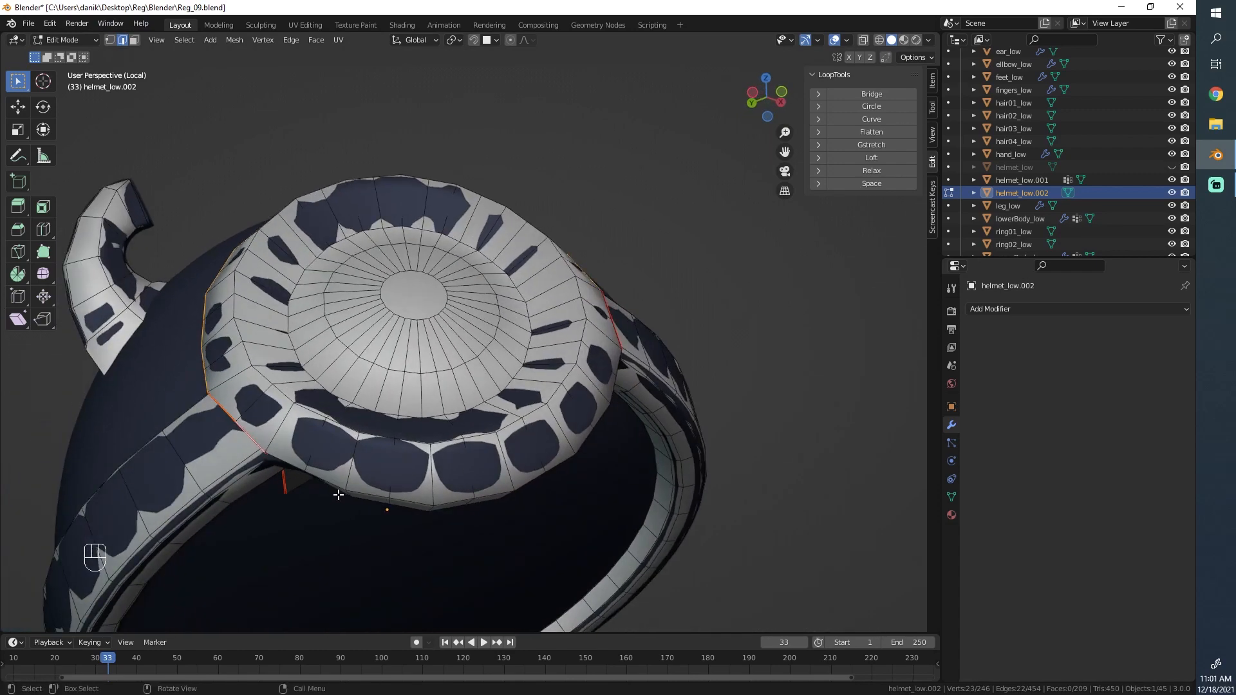
pyautogui.keyDown('ctrl'); pyautogui.click(525, 482); pyautogui.keyUp('ctrl')
pyautogui.moveTo(525, 483)
pyautogui.mouseDown(button='middle')
pyautogui.moveTo(572, 408)
pyautogui.moveTo(454, 377)
pyautogui.mouseUp(button='middle')
pyautogui.keyDown('ctrl'); pyautogui.click(607, 414); pyautogui.keyUp('ctrl')
# - Add the concentric edge loops of the rim, recess and dome to the current edge selection
pyautogui.press('z')
pyautogui.moveTo(307, 375)
pyautogui.mouseDown(button='middle')
pyautogui.moveTo(582, 469)
pyautogui.moveTo(298, 367)
pyautogui.moveTo(414, 358)
pyautogui.mouseUp(button='middle')
pyautogui.press('z')
pyautogui.keyDown('alt'); pyautogui.keyDown('shift'); pyautogui.click(378, 472); pyautogui.keyUp('shift'); pyautogui.keyUp('alt')
pyautogui.keyDown('alt'); pyautogui.keyDown('shift'); pyautogui.click(396, 422); pyautogui.keyUp('shift'); pyautogui.keyUp('alt')
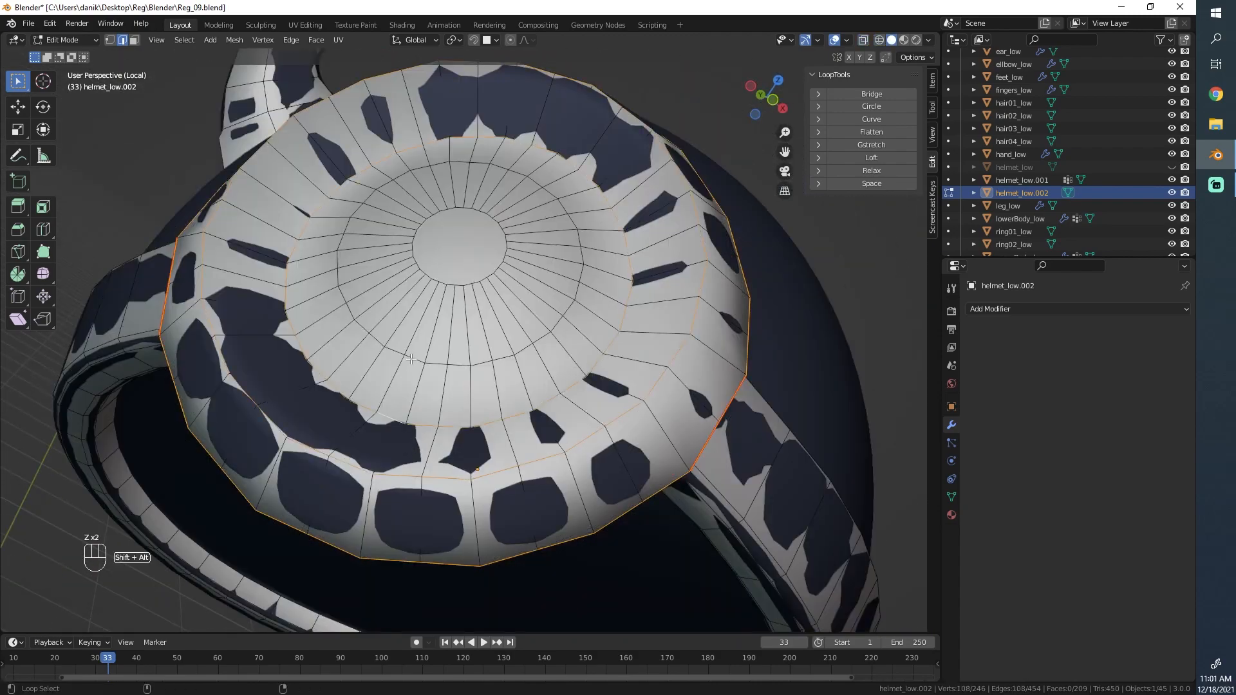
pyautogui.moveTo(452, 284)
pyautogui.mouseDown(button='middle')
pyautogui.moveTo(474, 118)
pyautogui.moveTo(469, 285)
pyautogui.mouseUp(button='middle')
pyautogui.press('z')
pyautogui.moveTo(349, 263)
pyautogui.mouseDown(button='middle')
pyautogui.moveTo(235, 380)
pyautogui.moveTo(251, 466)
pyautogui.moveTo(570, 319)
pyautogui.mouseUp(button='middle')
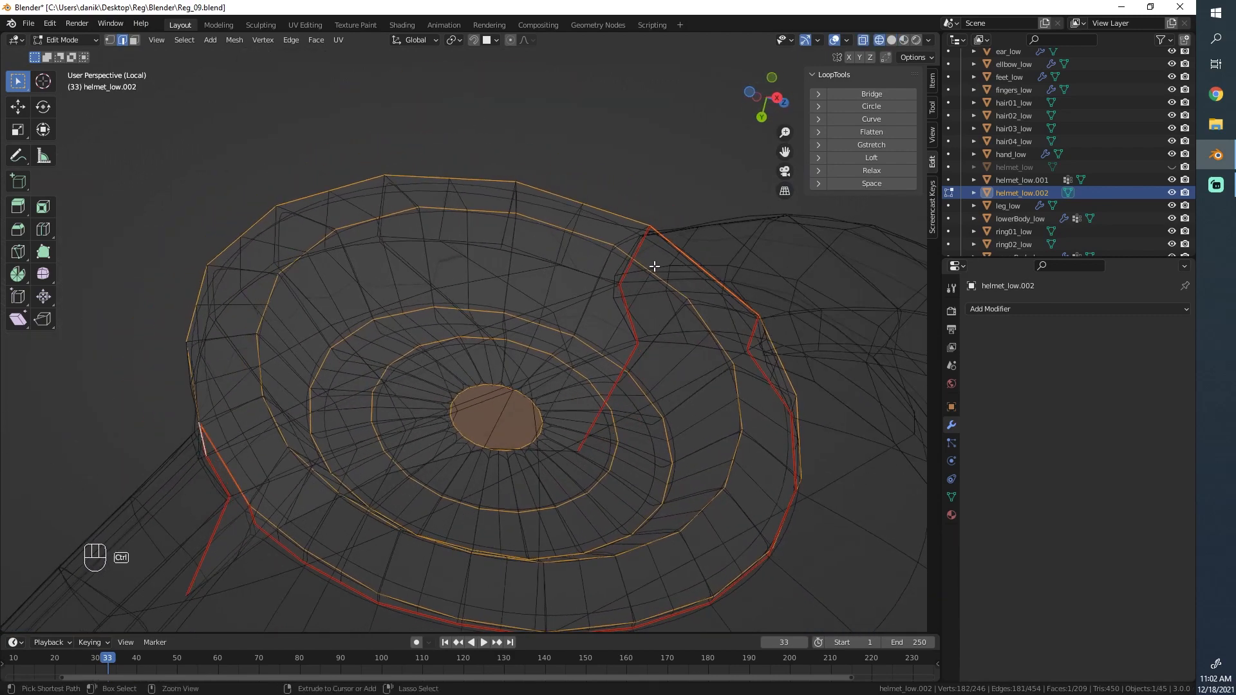
# - Extend the selection by shortest path along the round piece's back edge and relax all selected loops with LoopTools
pyautogui.keyDown('ctrl'); pyautogui.click(593, 272); pyautogui.keyUp('ctrl')
pyautogui.moveTo(593, 272); pyautogui.dragTo(605, 287, button='middle')
pyautogui.press('z')
pyautogui.moveTo(706, 284); pyautogui.dragTo(415, 271, button='middle')
pyautogui.hotkey('ctrl', 'z')
pyautogui.keyDown('ctrl'); pyautogui.click(336, 241); pyautogui.keyUp('ctrl')
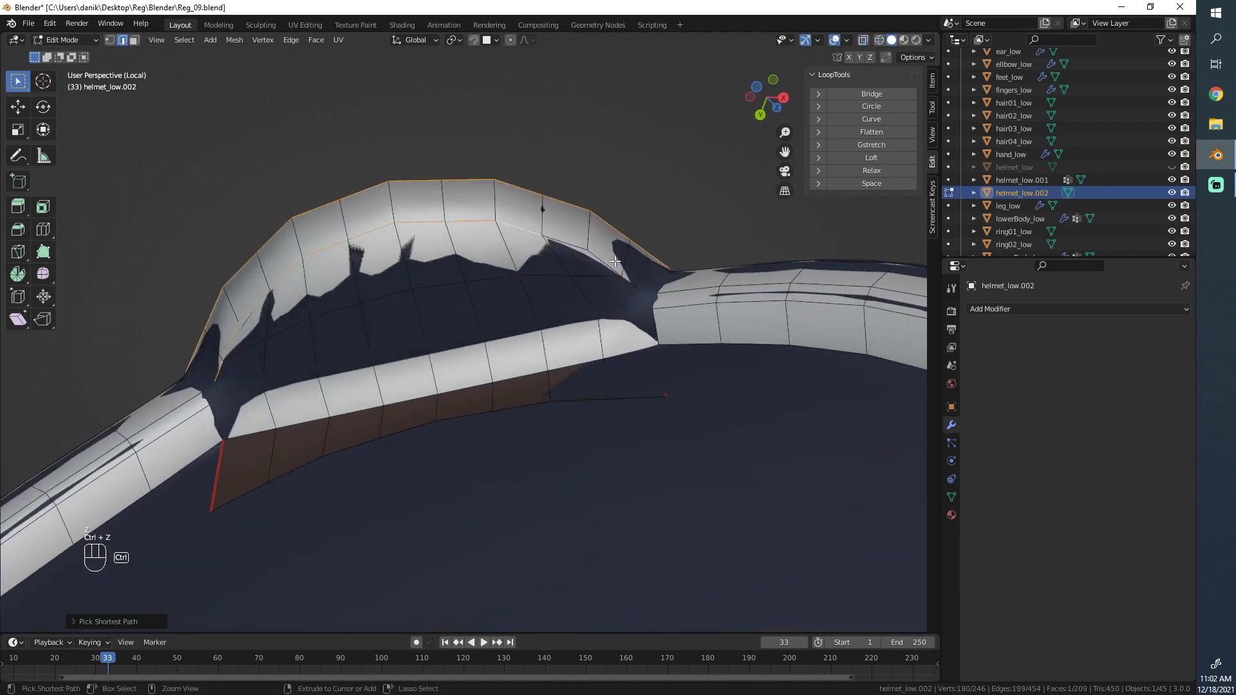
pyautogui.moveTo(639, 294); pyautogui.dragTo(521, 440, button='middle')
pyautogui.moveTo(445, 430); pyautogui.dragTo(454, 412, button='middle')
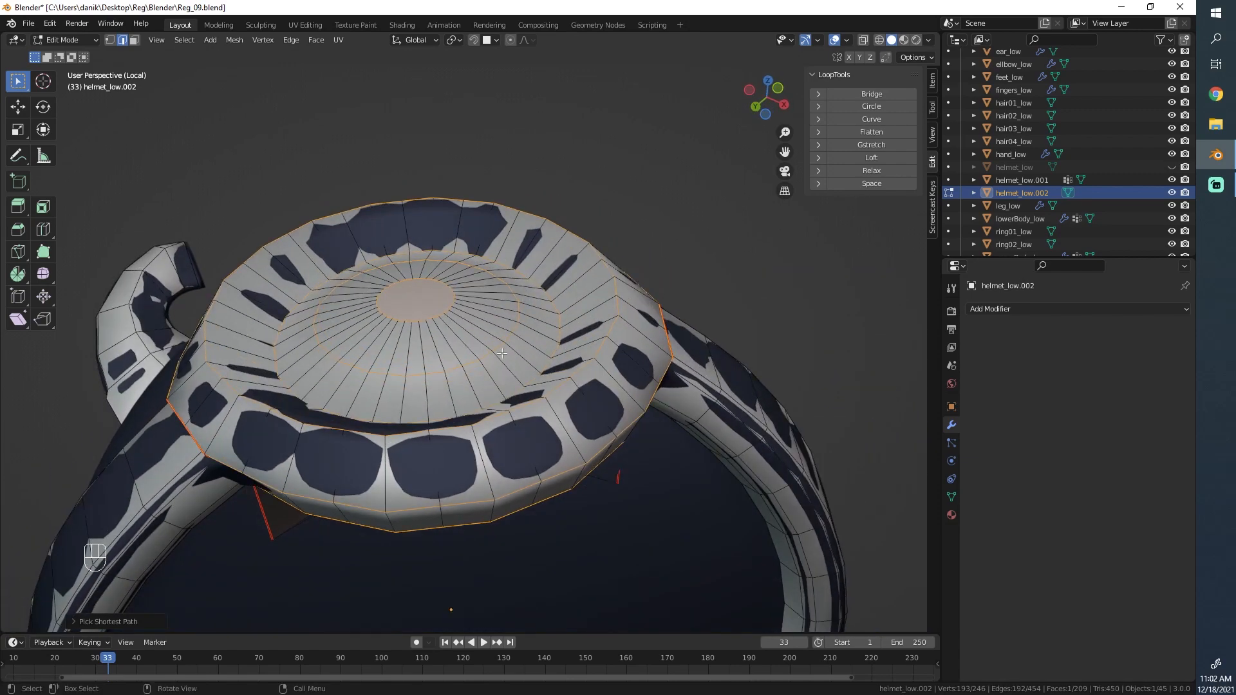
pyautogui.click(870, 170)
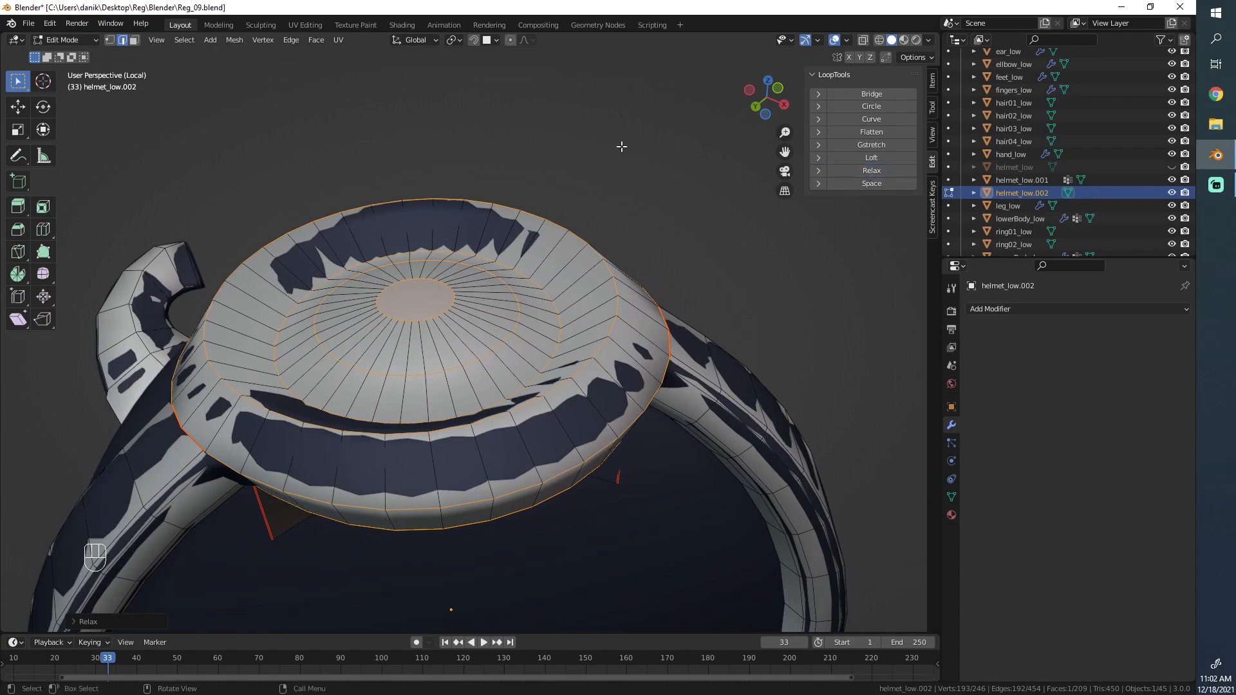
# - Examine the relaxed round piece from the front and below for places where the high-poly surface pokes through
pyautogui.moveTo(622, 143); pyautogui.dragTo(450, 335, button='middle')
pyautogui.scroll(1, 509, 362)
pyautogui.scroll(2, 450, 335)
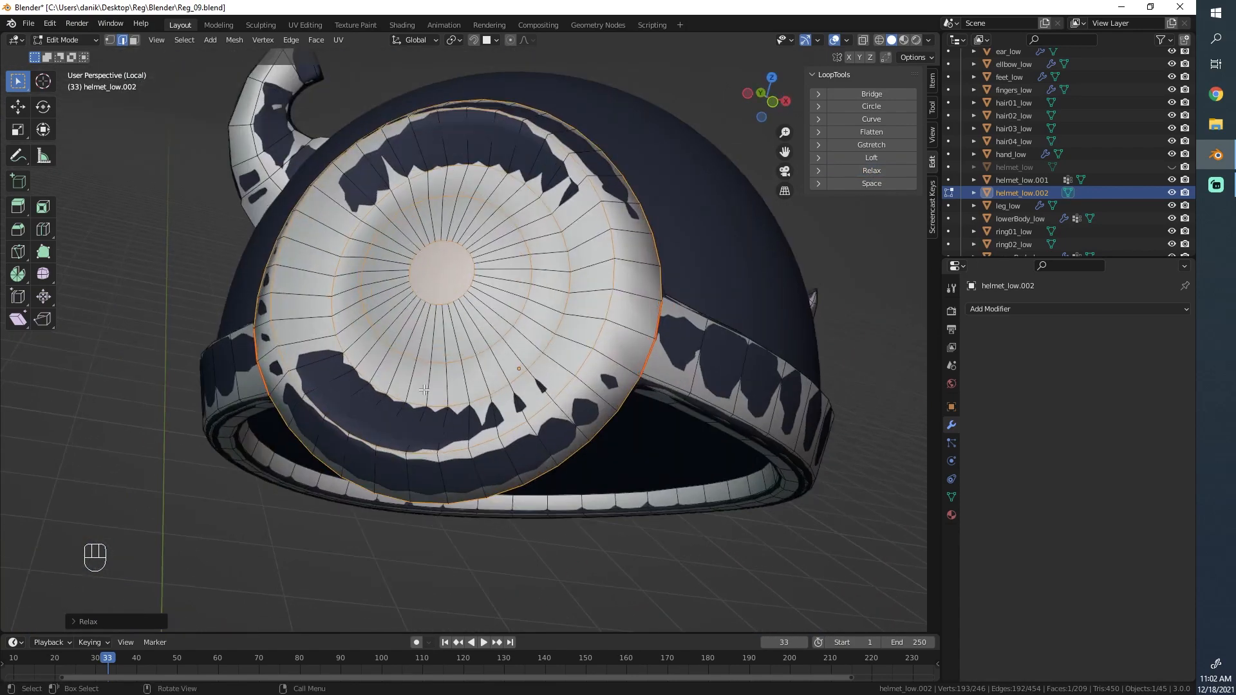
pyautogui.moveTo(446, 392); pyautogui.dragTo(489, 268, button='middle')
pyautogui.scroll(-2, 470, 419)
pyautogui.scroll(-2, 471, 419)
pyautogui.scroll(3, 488, 268)
pyautogui.moveTo(579, 361); pyautogui.dragTo(508, 245, button='middle')
pyautogui.scroll(1, 523, 451)
# - Select the edge path across the back of the round piece, relax it with LoopTools and clear the selection
pyautogui.press('z')
pyautogui.click(536, 248)
pyautogui.moveTo(301, 248); pyautogui.dragTo(184, 298, button='middle')
pyautogui.keyDown('ctrl'); pyautogui.click(192, 297); pyautogui.keyUp('ctrl')
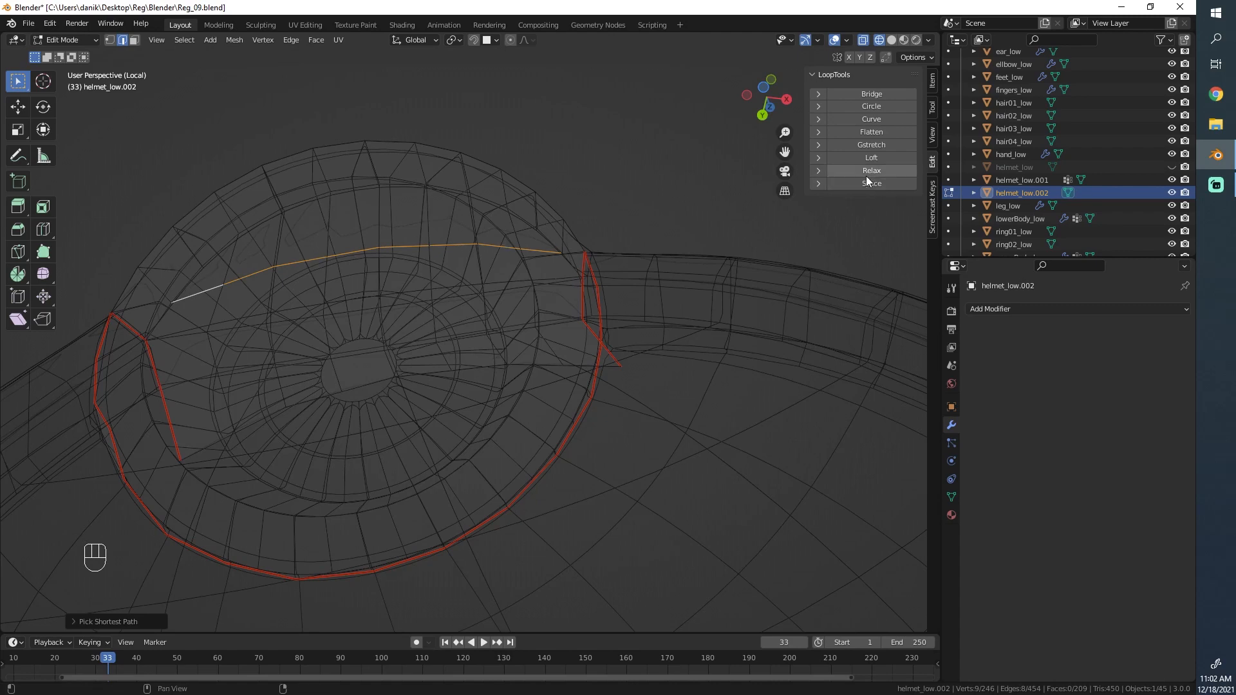
pyautogui.moveTo(643, 194)
pyautogui.mouseDown(button='middle')
pyautogui.moveTo(494, 207)
pyautogui.moveTo(422, 267)
pyautogui.mouseUp(button='middle')
pyautogui.press('z')
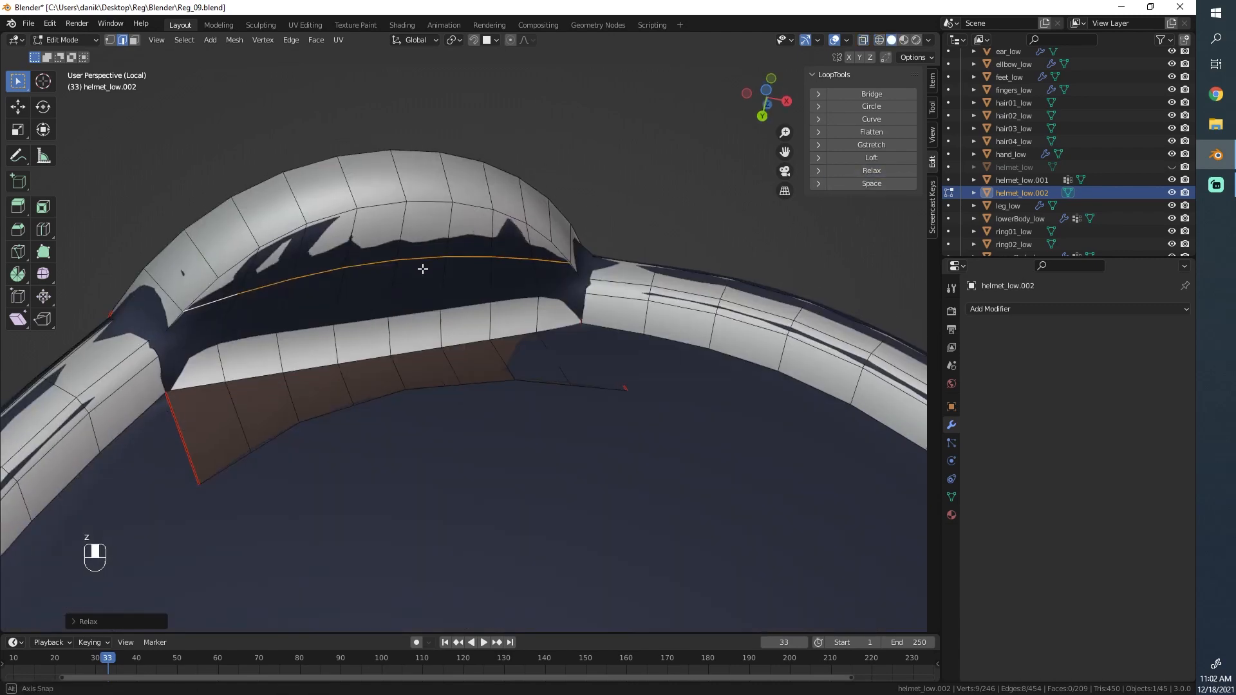
pyautogui.hotkey('alt', 'a')
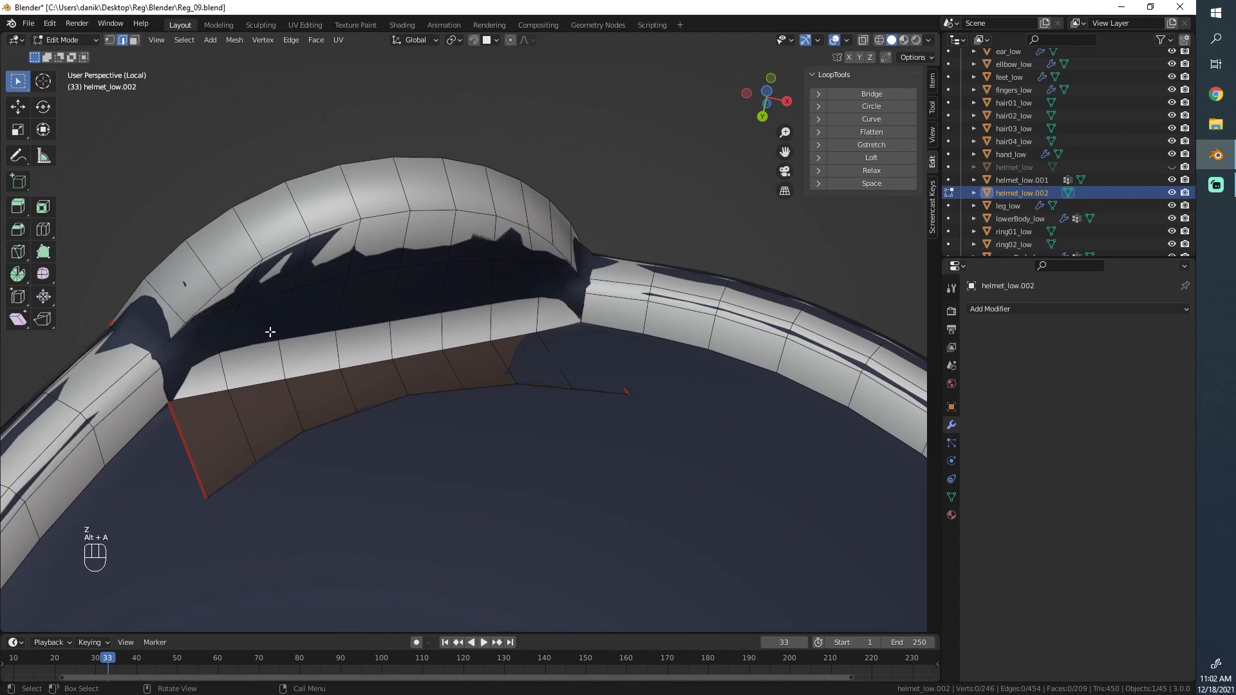
# - Inspect the round piece's relaxed edges in wireframe and solid shading
pyautogui.moveTo(269, 331)
pyautogui.mouseDown(button='middle')
pyautogui.moveTo(220, 212)
pyautogui.moveTo(323, 273)
pyautogui.moveTo(467, 303)
pyautogui.moveTo(400, 243)
pyautogui.moveTo(433, 336)
pyautogui.moveTo(419, 335)
pyautogui.moveTo(458, 415)
pyautogui.moveTo(418, 335)
pyautogui.moveTo(435, 338)
pyautogui.moveTo(273, 208)
pyautogui.moveTo(341, 341)
pyautogui.mouseUp(button='middle')
pyautogui.press('z')
pyautogui.press('z')
pyautogui.press('a')
pyautogui.press('z')
pyautogui.scroll(2, 418, 335)
# - View the round piece in Object Mode and reopen the mesh of helmet_low.002 in Edit Mode
pyautogui.press('Tab')
pyautogui.scroll(2, 341, 341)
pyautogui.keyDown('shift'); pyautogui.moveTo(341, 341); pyautogui.dragTo(423, 447, button='middle'); pyautogui.keyUp('shift')
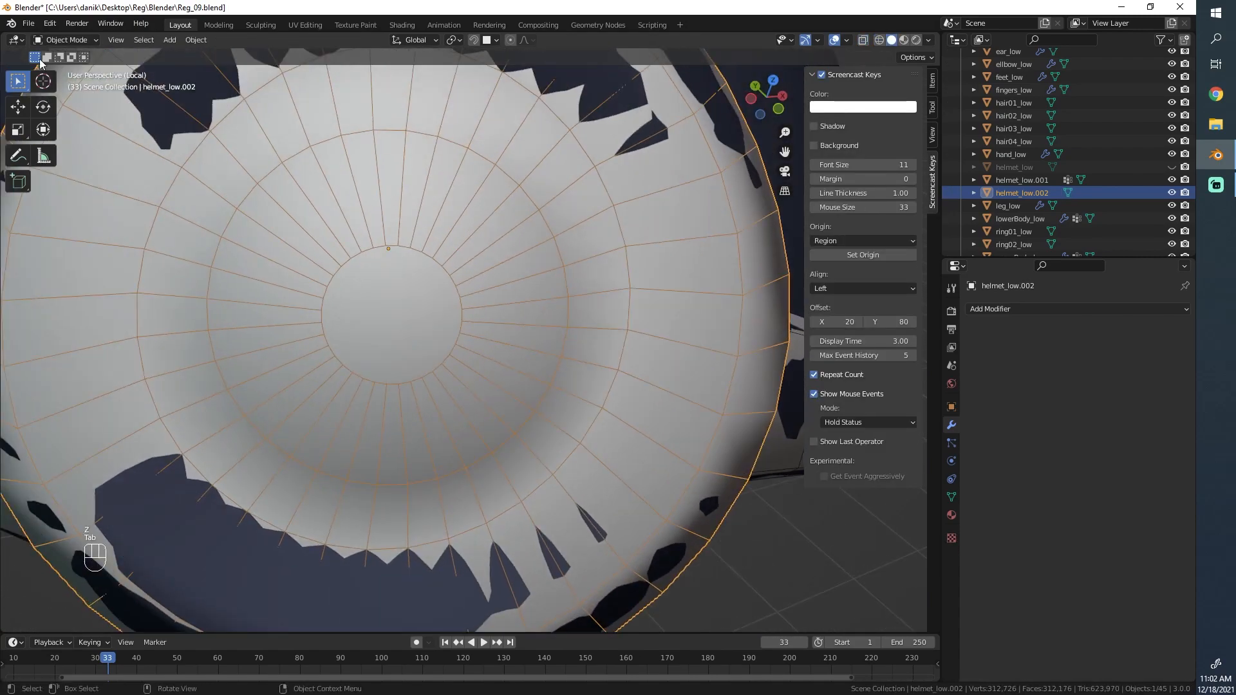
pyautogui.scroll(-3, 354, 202)
pyautogui.moveTo(434, 350); pyautogui.dragTo(433, 318)
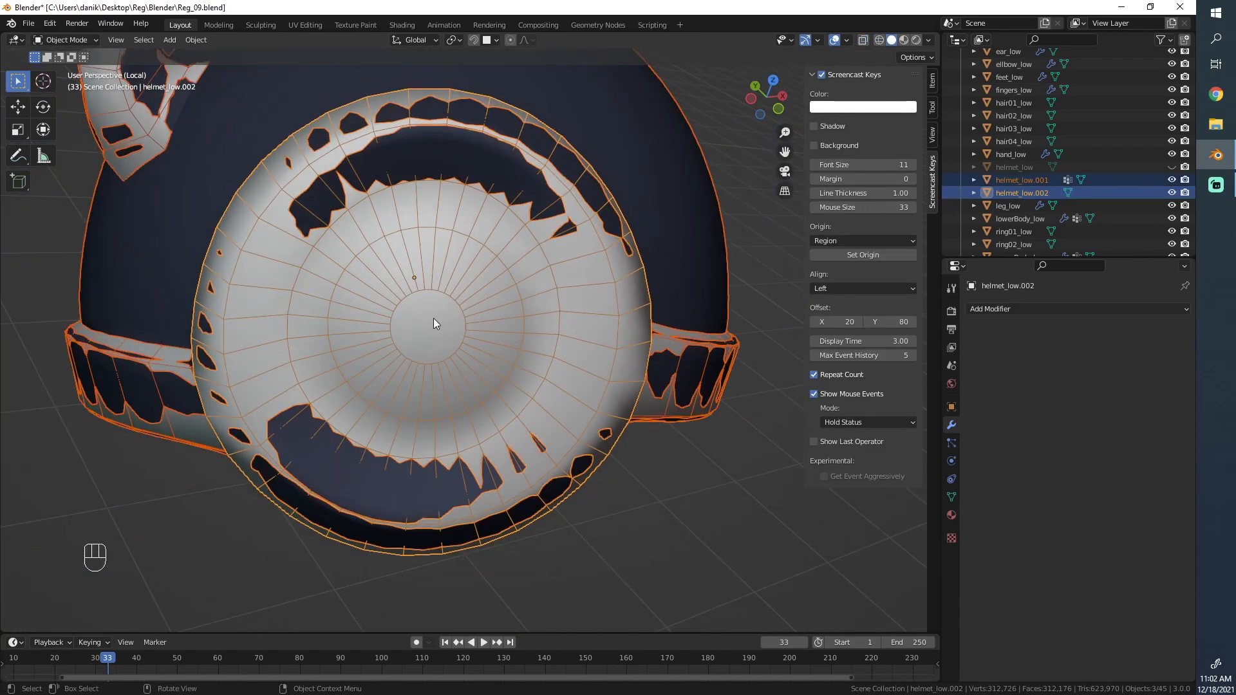
pyautogui.scroll(3, 444, 302)
pyautogui.click(461, 276)
pyautogui.click(457, 283)
pyautogui.press('Tab')
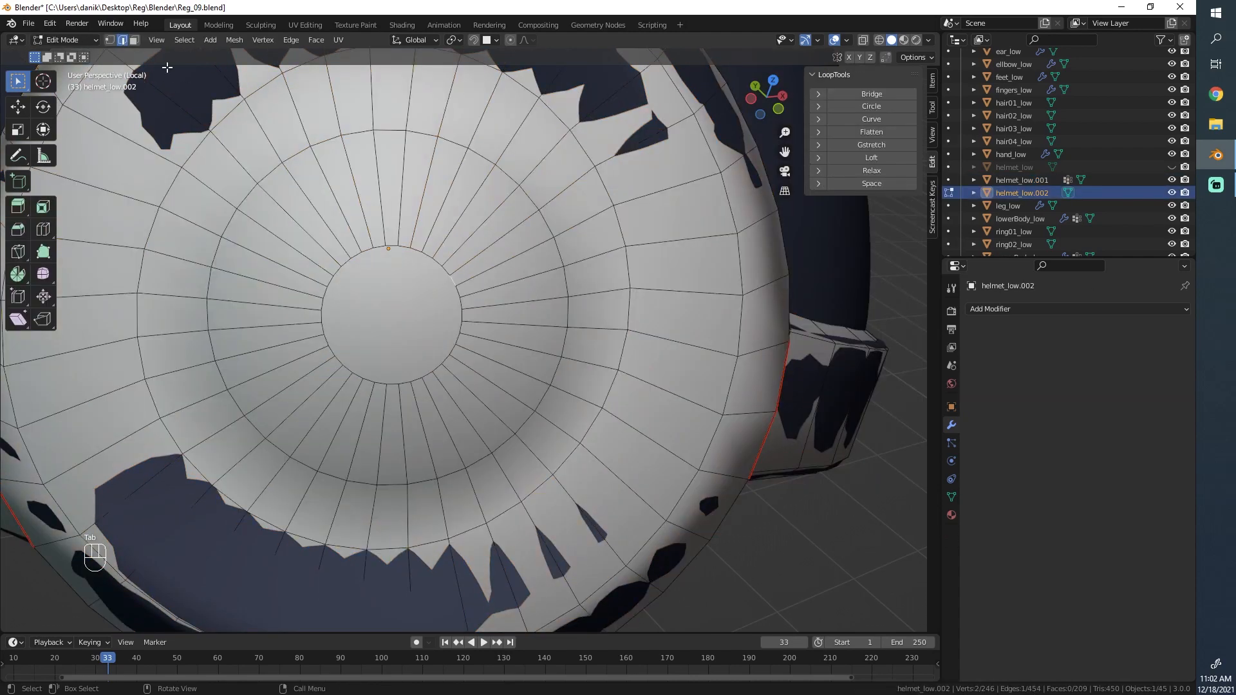
# - Delete the round cap face at the dome's centre and the vertex loop surrounding the opening
pyautogui.click(135, 43)
pyautogui.click(394, 325)
pyautogui.press('x')
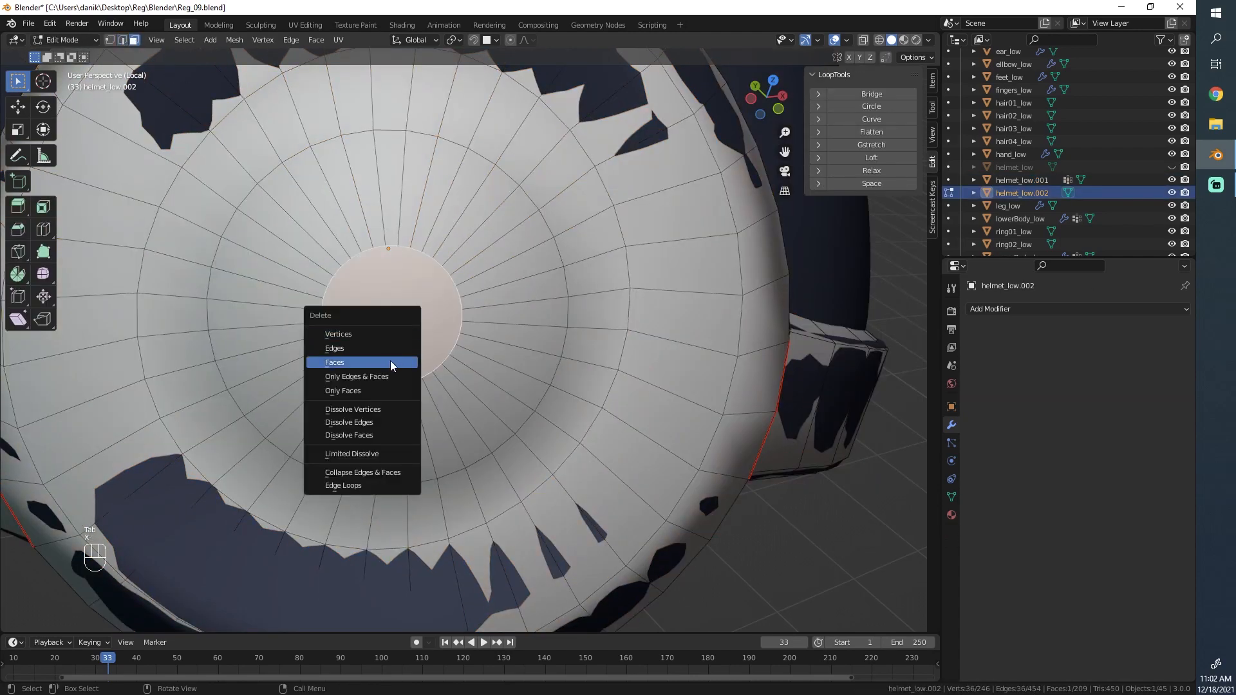
pyautogui.click(394, 361)
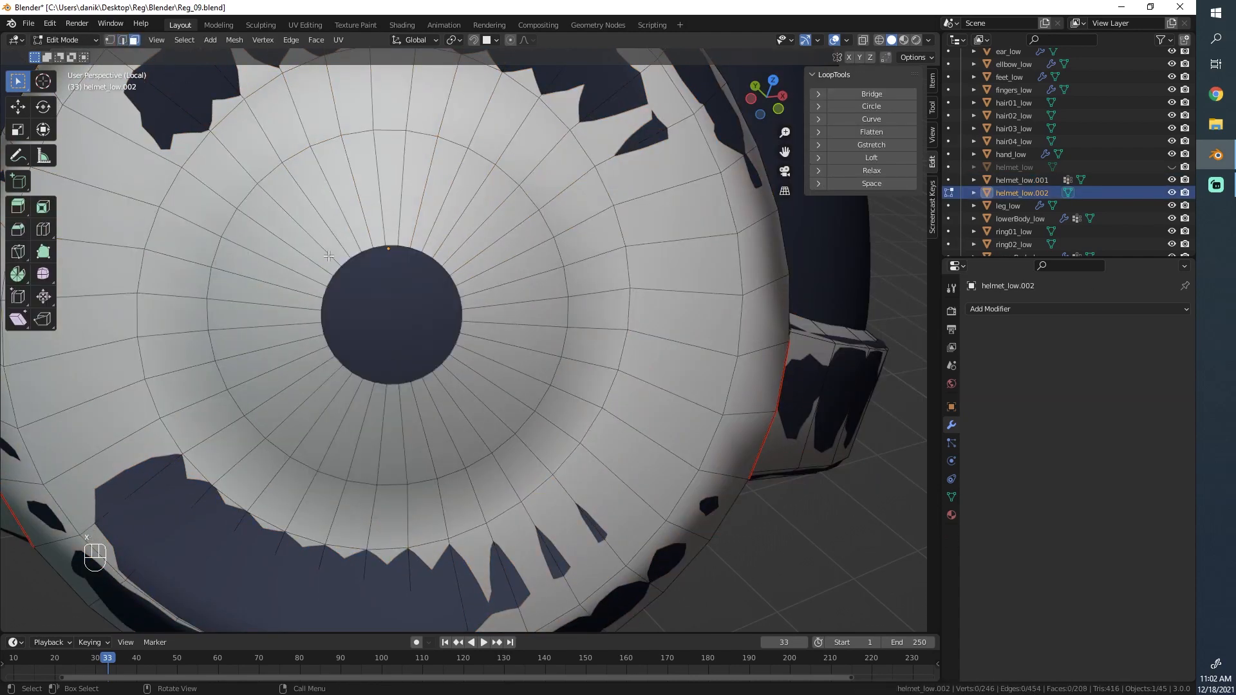
pyautogui.keyDown('alt'); pyautogui.click(454, 272); pyautogui.keyUp('alt')
pyautogui.press('x')
pyautogui.click(450, 242)
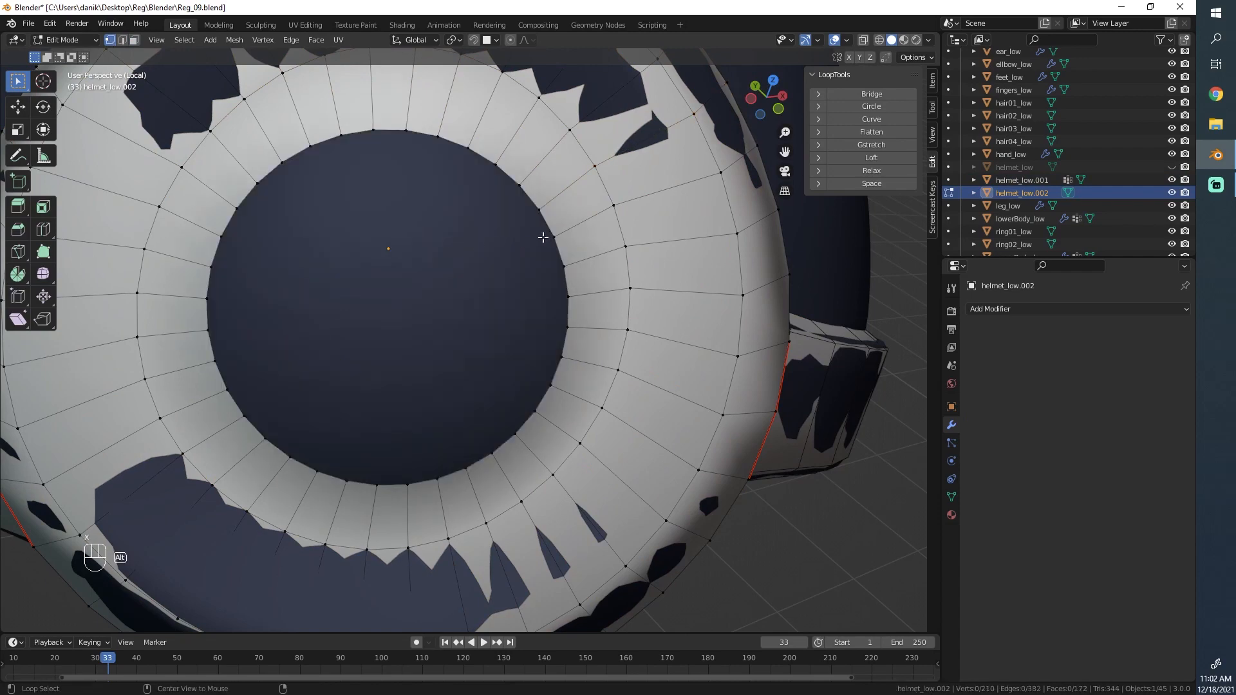
# - Select the boundary loop of the hole in the dome and close it with Grid Fill
pyautogui.keyDown('alt'); pyautogui.click(548, 230); pyautogui.keyUp('alt')
pyautogui.scroll(-8, 548, 230)
pyautogui.moveTo(489, 321); pyautogui.dragTo(452, 341, button='middle')
pyautogui.scroll(2, 451, 342)
pyautogui.press('F3')
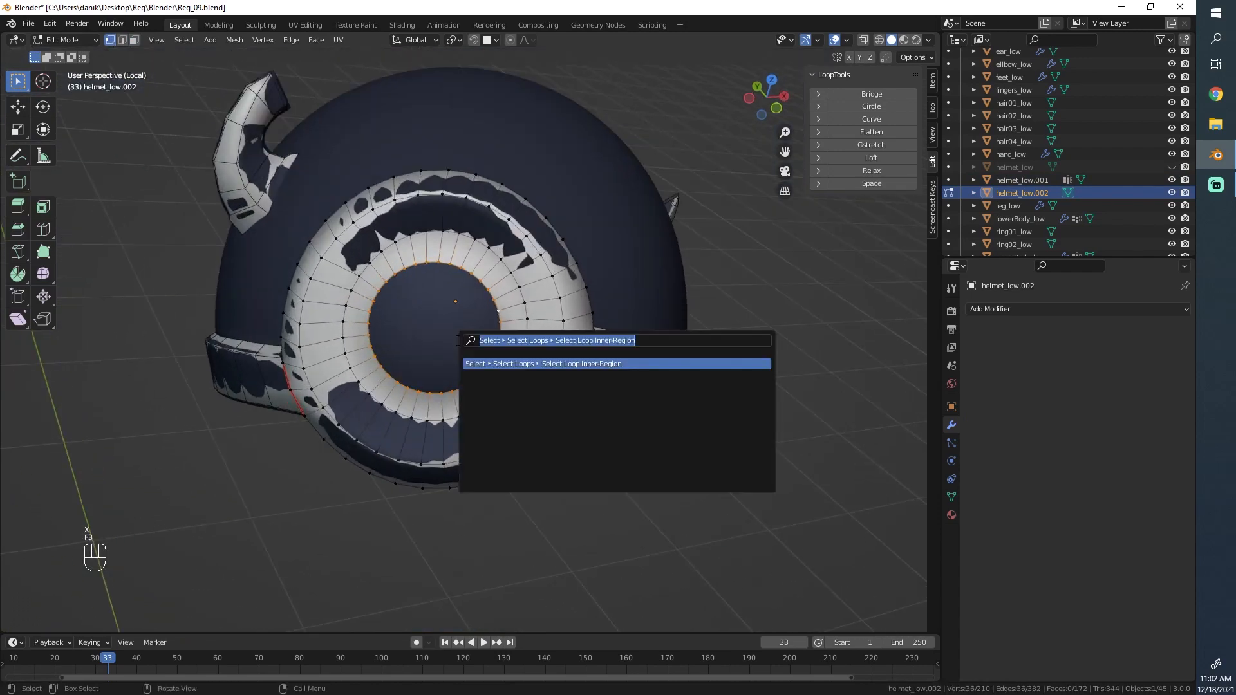
pyautogui.write('grid')
pyautogui.press('Down')
pyautogui.press('Return')
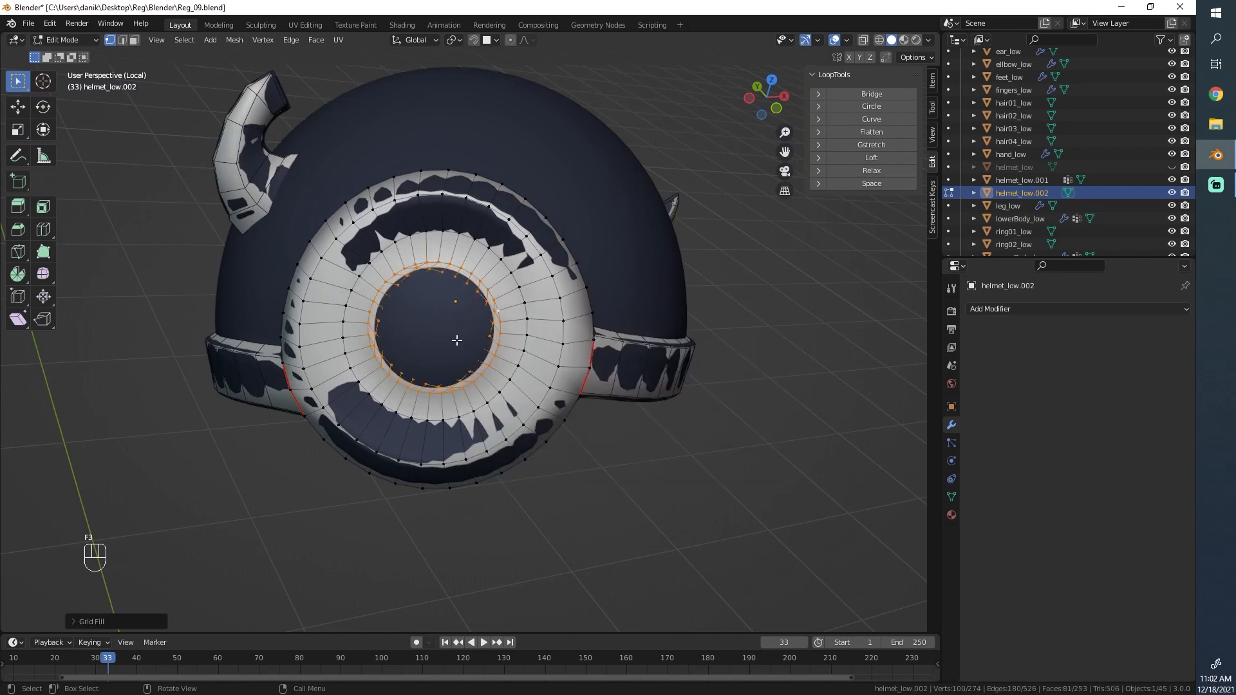
# - Show the filled dome in wireframe and expand the Grid Fill settings
pyautogui.scroll(4, 457, 339)
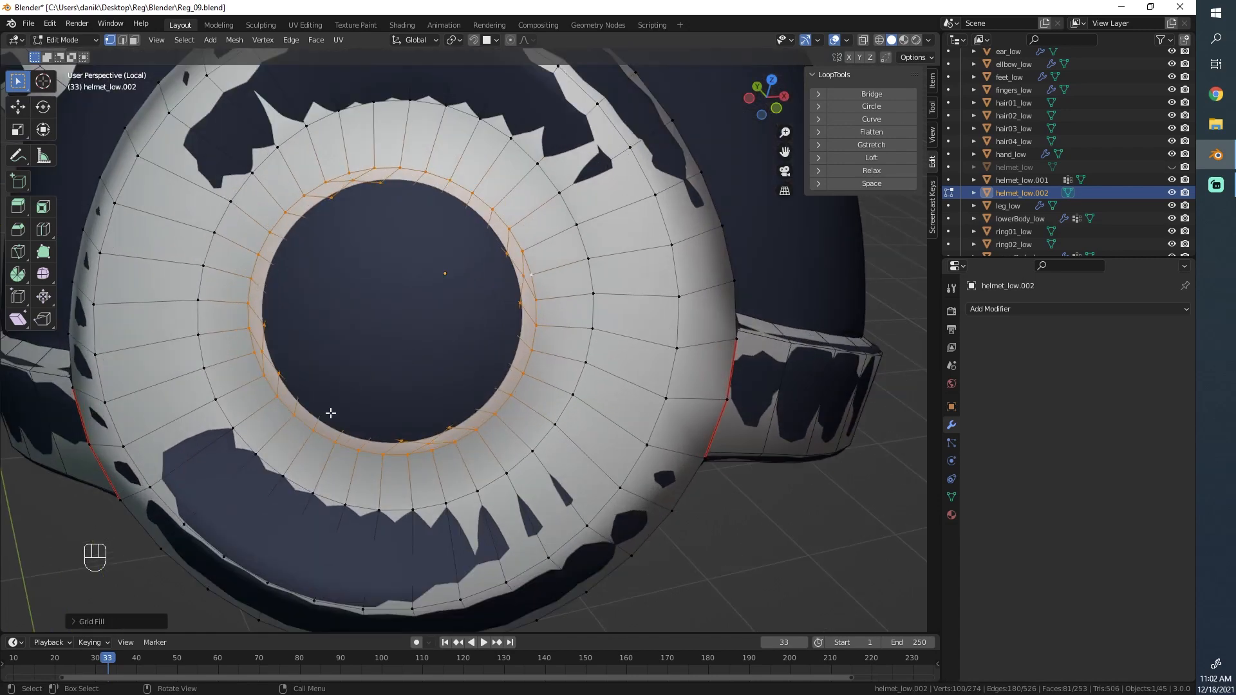
pyautogui.hotkey('alt', 'z')
pyautogui.moveTo(272, 371); pyautogui.dragTo(338, 359, button='middle')
pyautogui.click(76, 622)
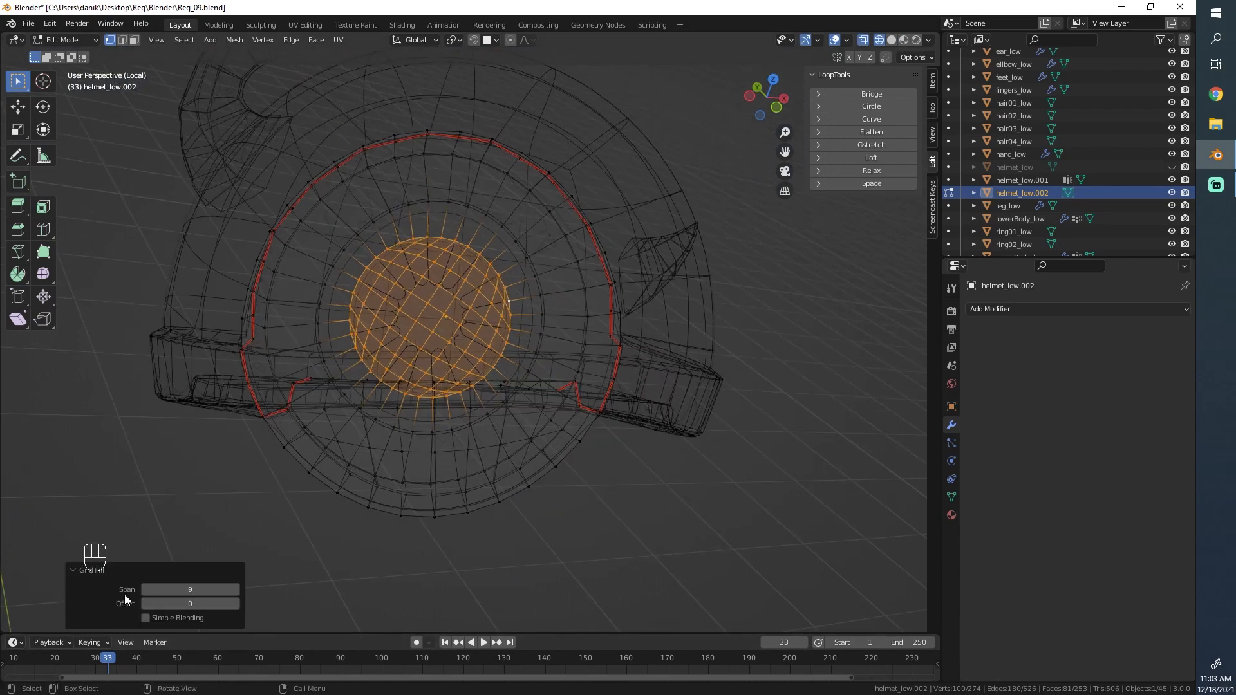
# - Try a Grid Fill span of 12 and return it to 9
pyautogui.click(236, 589)
pyautogui.click(236, 590)
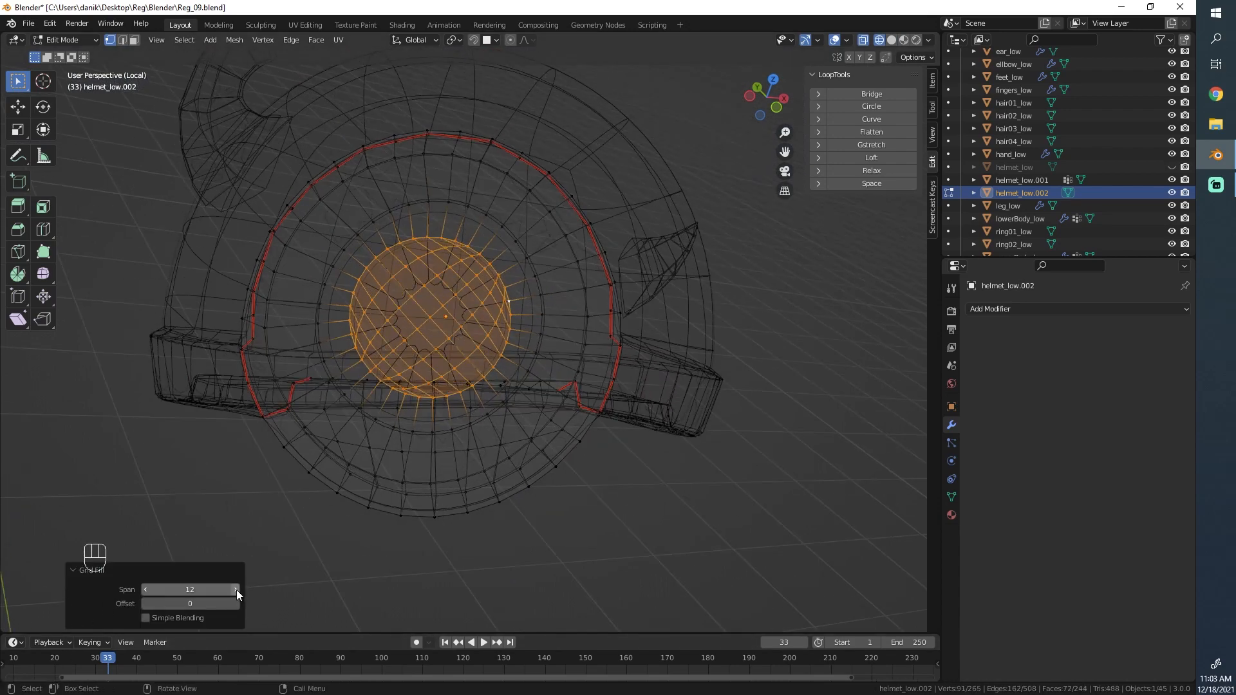
pyautogui.click(146, 589)
pyautogui.click(146, 589)
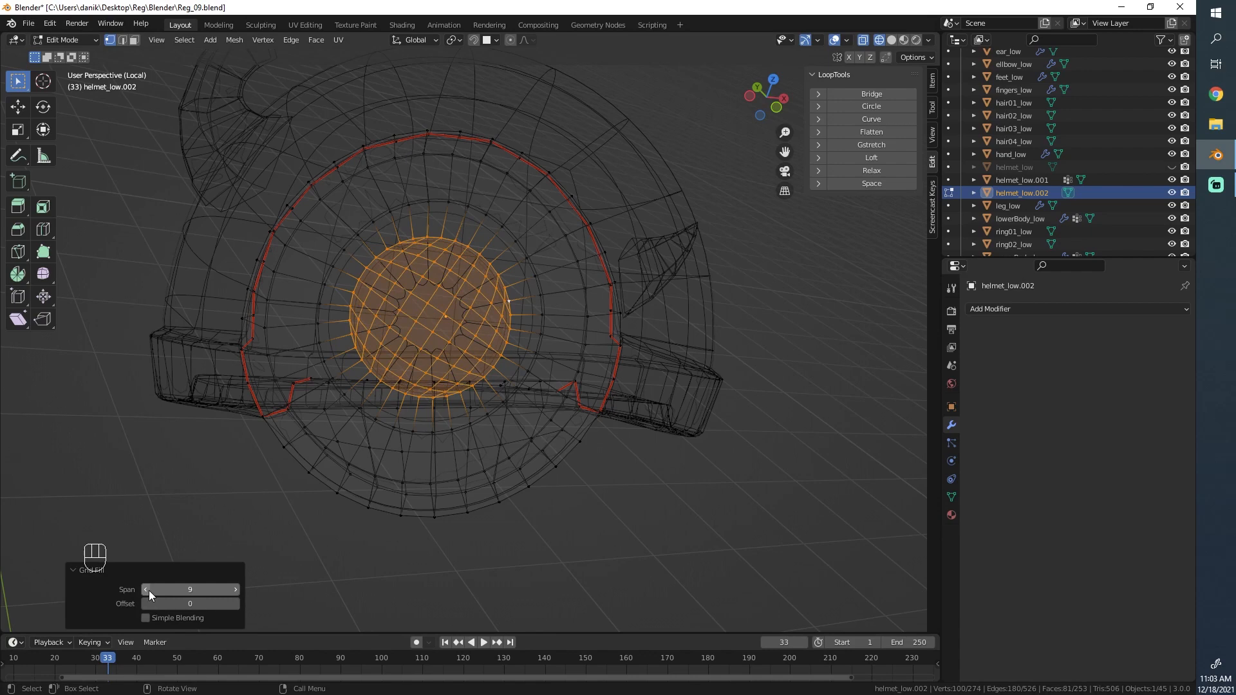
# - Set the Grid Fill offset to 6 and its span to 10 so the grid runs straight
pyautogui.click(236, 603)
pyautogui.click(236, 604)
pyautogui.click(236, 604)
pyautogui.click(236, 604)
pyautogui.click(235, 603)
pyautogui.click(235, 603)
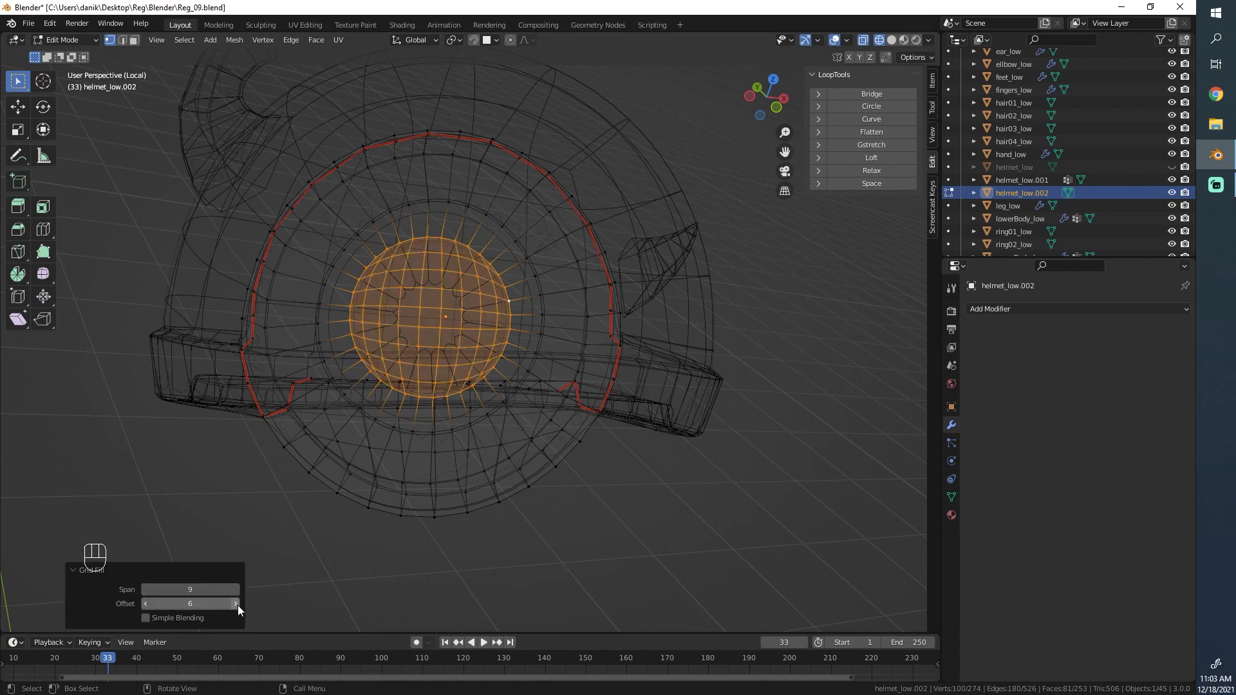
pyautogui.click(236, 604)
pyautogui.click(147, 603)
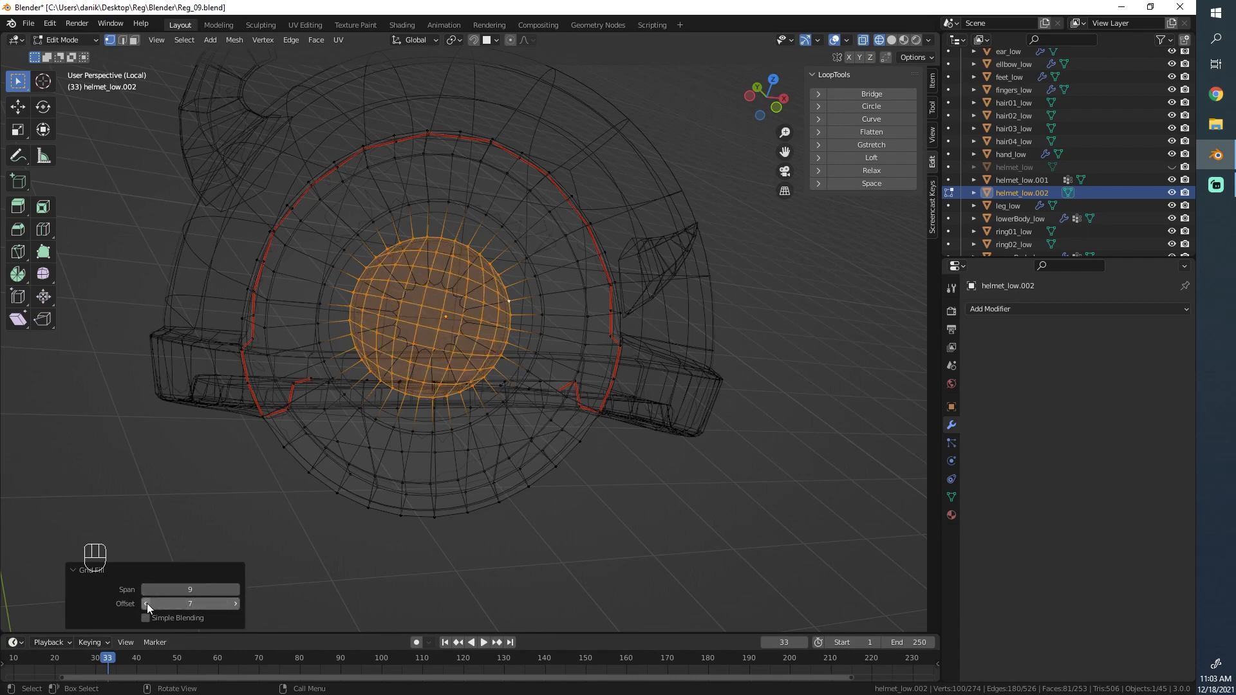
pyautogui.moveTo(533, 299); pyautogui.dragTo(444, 243, button='middle')
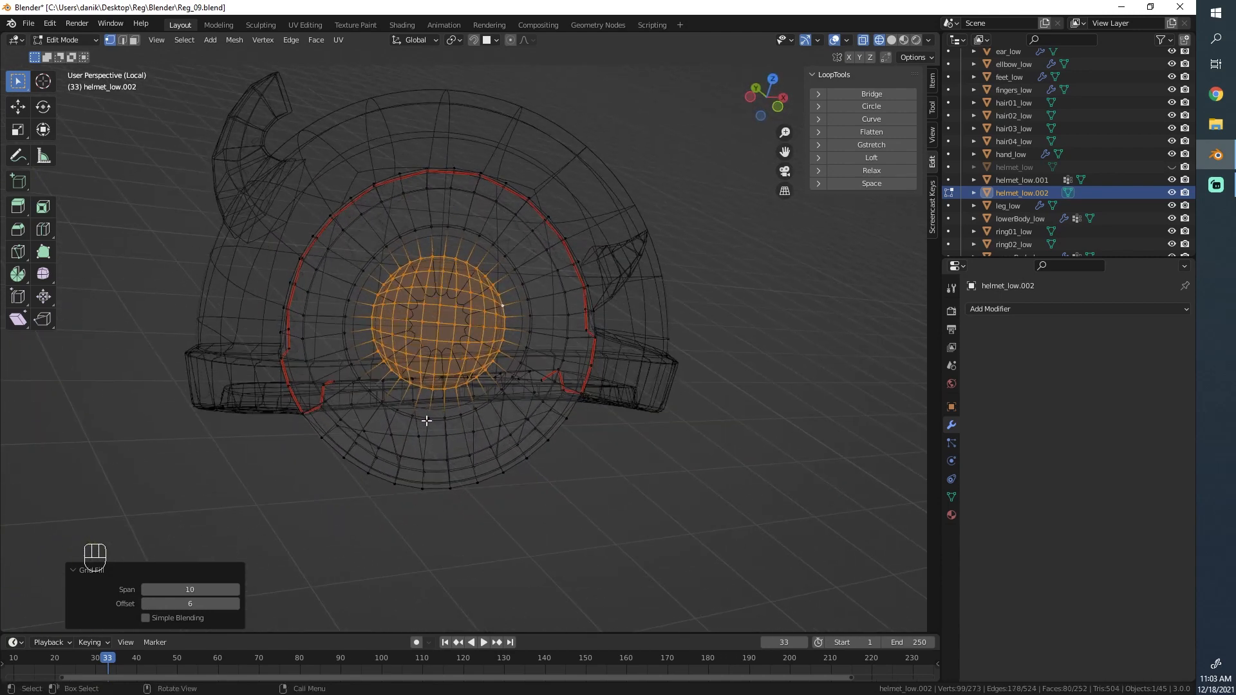
# - Enable Simple Blending for the Grid Fill and check the filled dome in wireframe and solid shading
pyautogui.scroll(2, 429, 415)
pyautogui.moveTo(462, 398); pyautogui.dragTo(390, 404, button='middle')
pyautogui.click(148, 619)
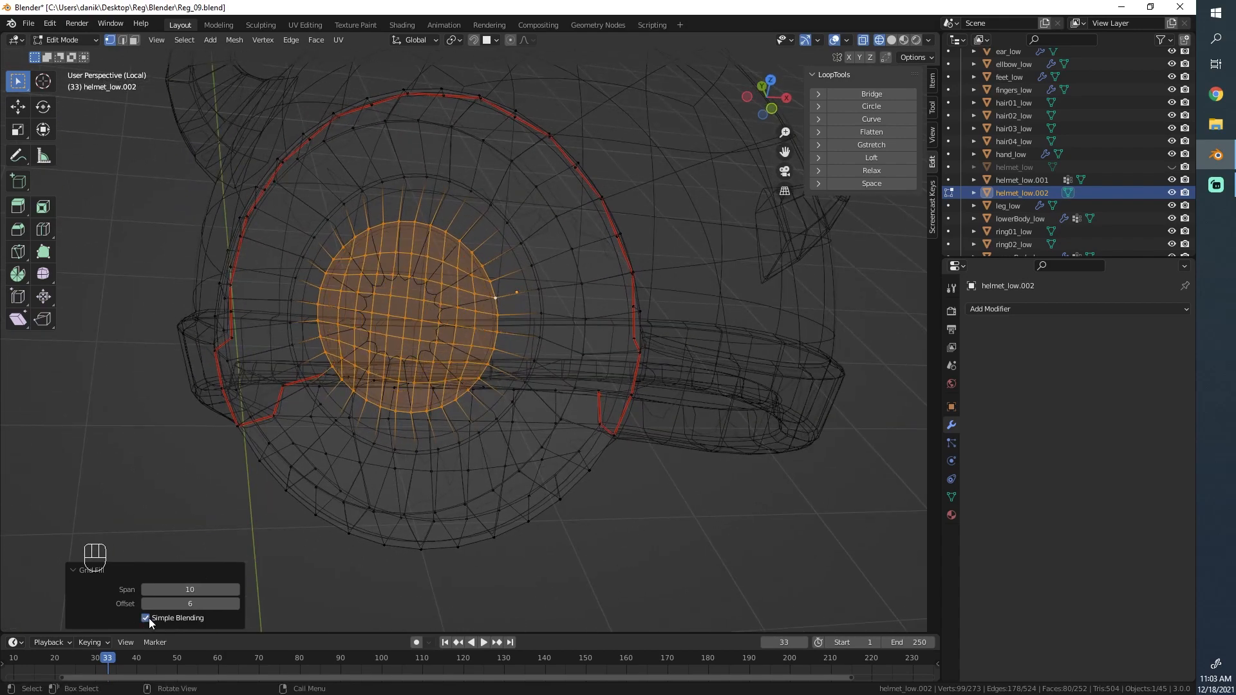
pyautogui.moveTo(438, 466); pyautogui.dragTo(466, 441, button='middle')
pyautogui.scroll(-1, 338, 207)
pyautogui.scroll(3, 425, 361)
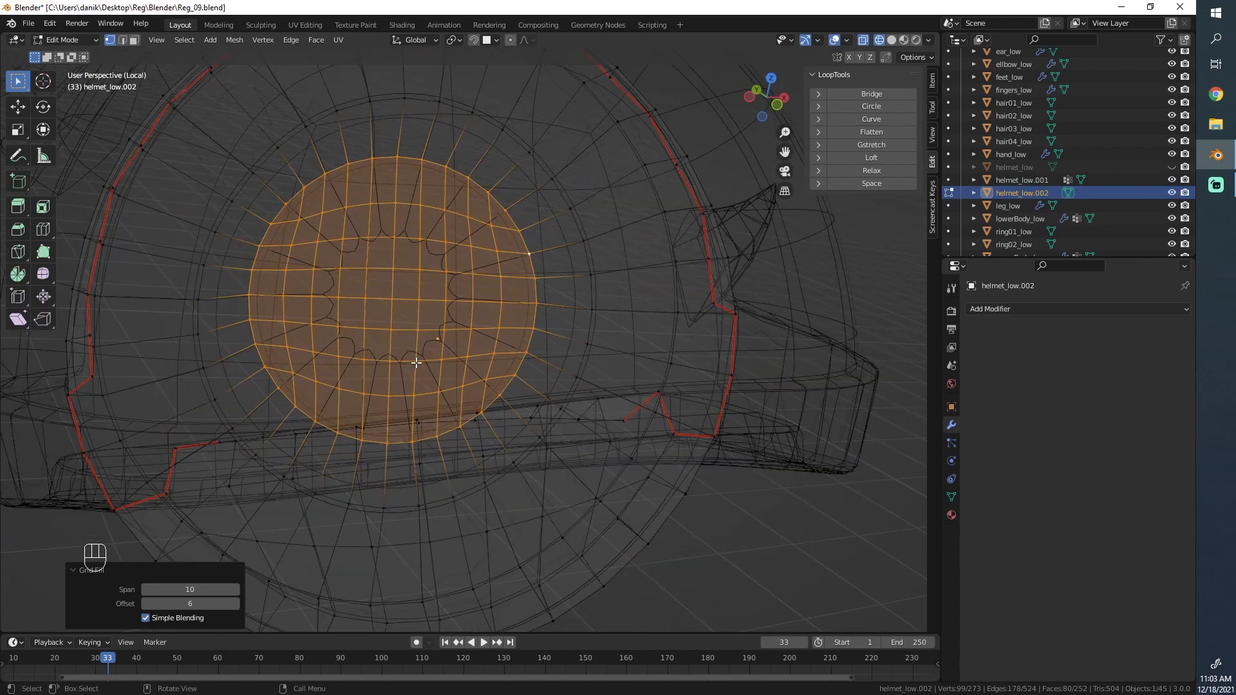
pyautogui.press('z')
pyautogui.moveTo(546, 337)
pyautogui.mouseDown(button='middle')
pyautogui.moveTo(541, 350)
pyautogui.moveTo(482, 328)
pyautogui.moveTo(556, 298)
pyautogui.mouseUp(button='middle')
pyautogui.scroll(-2, 542, 350)
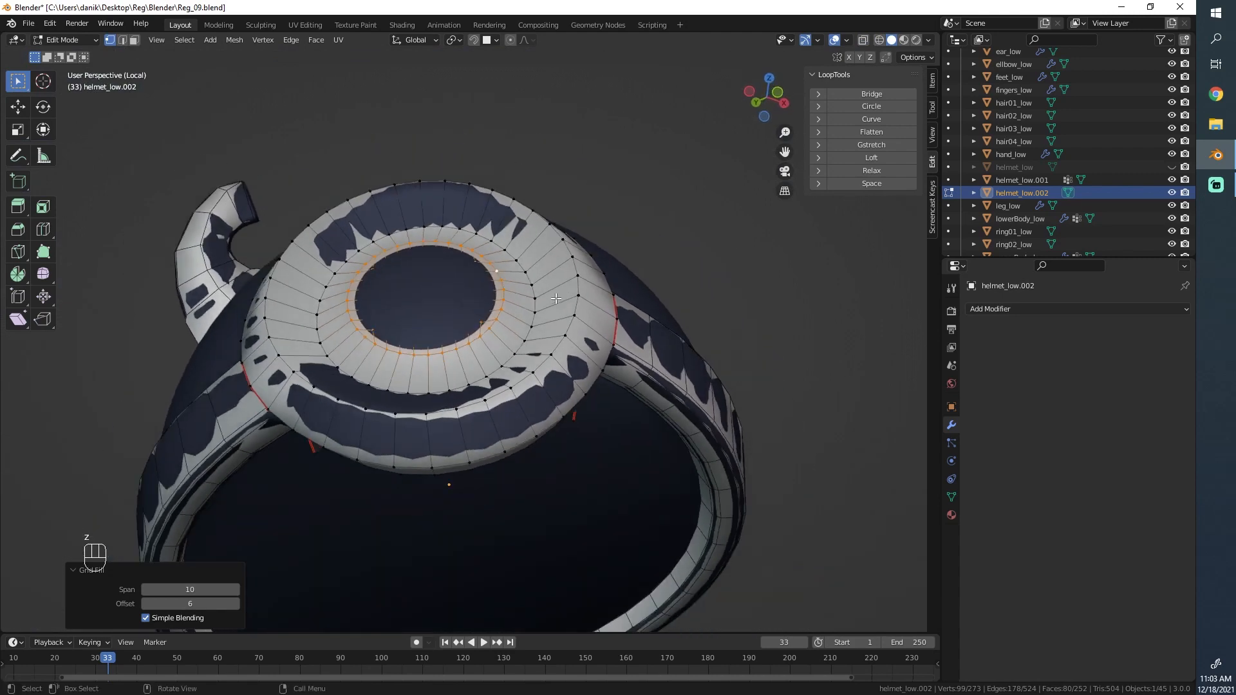
# - Bevel the circular edge loop around the base of the dome with one segment
pyautogui.scroll(2, 463, 295)
pyautogui.hotkey('ctrl', 'b')
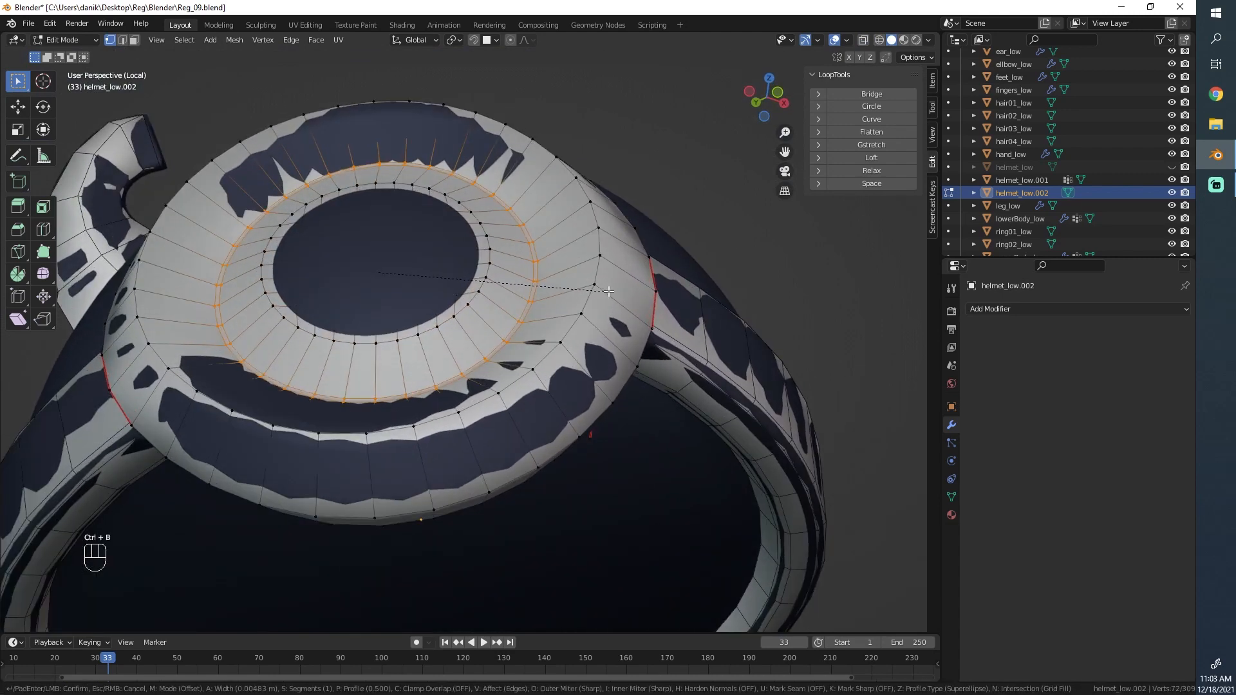
pyautogui.click(558, 294)
# - Circle-select the dome's vertices up to its base loop in wireframe shading
pyautogui.keyDown('alt'); pyautogui.click(415, 337); pyautogui.keyUp('alt')
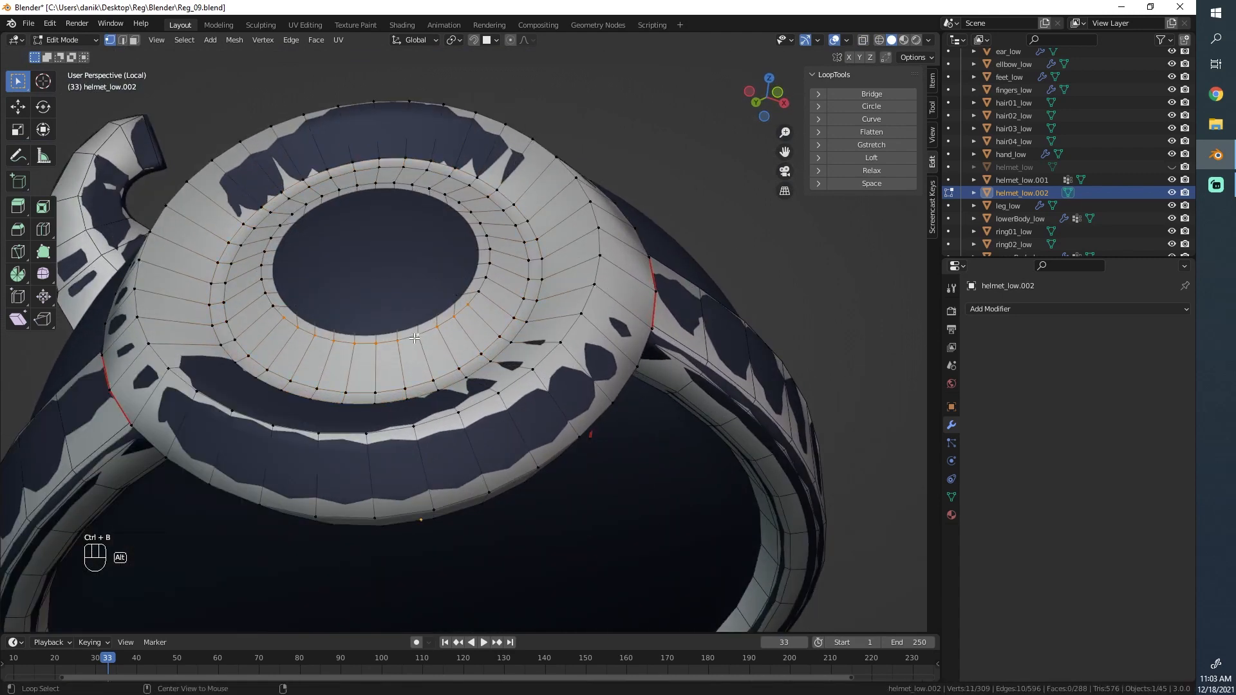
pyautogui.moveTo(413, 336)
pyautogui.mouseDown(button='middle')
pyautogui.moveTo(427, 345)
pyautogui.moveTo(428, 323)
pyautogui.mouseUp(button='middle')
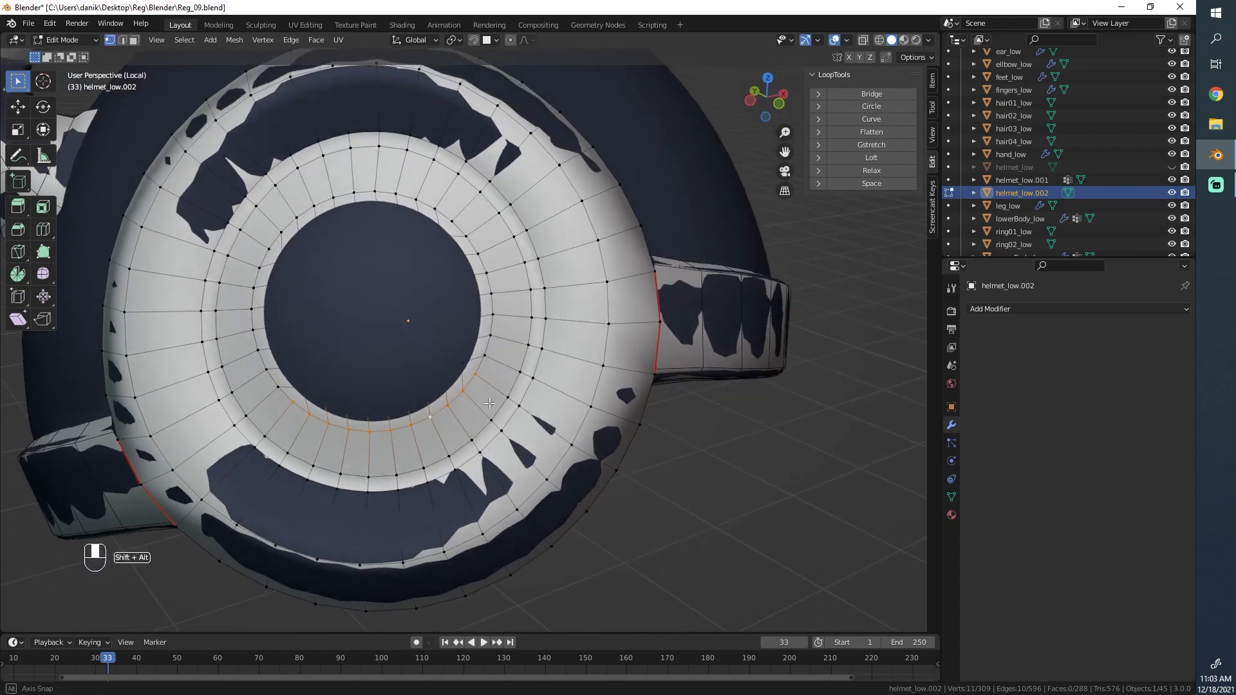
pyautogui.press('z')
pyautogui.press('c')
pyautogui.scroll(-12, 375, 313)
pyautogui.click(385, 338)
pyautogui.rightClick(386, 338)
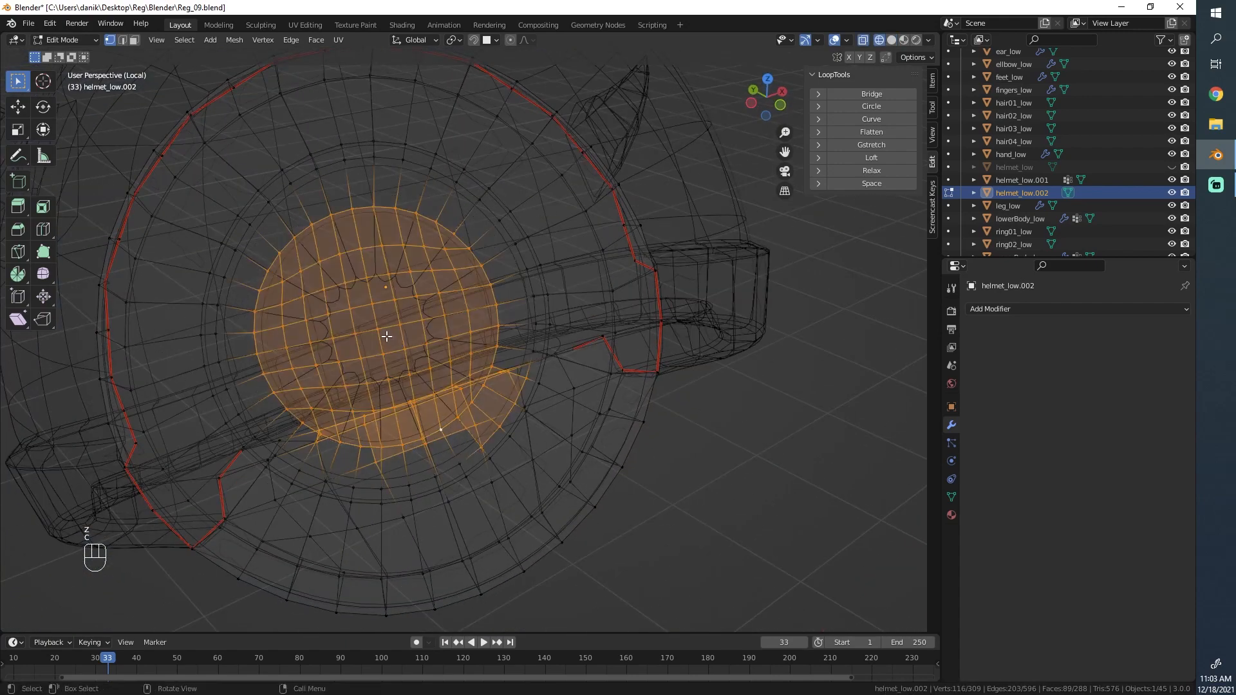
# - Box-deselect the stray vertices outside the dome's base loop and return to solid shading
pyautogui.scroll(1, 387, 341)
pyautogui.moveTo(423, 390); pyautogui.dragTo(476, 453, button='middle')
pyautogui.scroll(-1, 479, 458)
pyautogui.press('b')
pyautogui.moveTo(604, 599); pyautogui.dragTo(170, 358, button='middle')
pyautogui.moveTo(700, 353); pyautogui.dragTo(657, 380, button='middle')
pyautogui.press('b')
pyautogui.moveTo(581, 461)
pyautogui.mouseDown(button='middle')
pyautogui.moveTo(477, 401)
pyautogui.moveTo(418, 315)
pyautogui.mouseUp(button='middle')
pyautogui.moveTo(417, 328)
pyautogui.mouseDown(button='middle')
pyautogui.moveTo(415, 397)
pyautogui.moveTo(476, 348)
pyautogui.mouseUp(button='middle')
pyautogui.press('z')
pyautogui.click(534, 334)
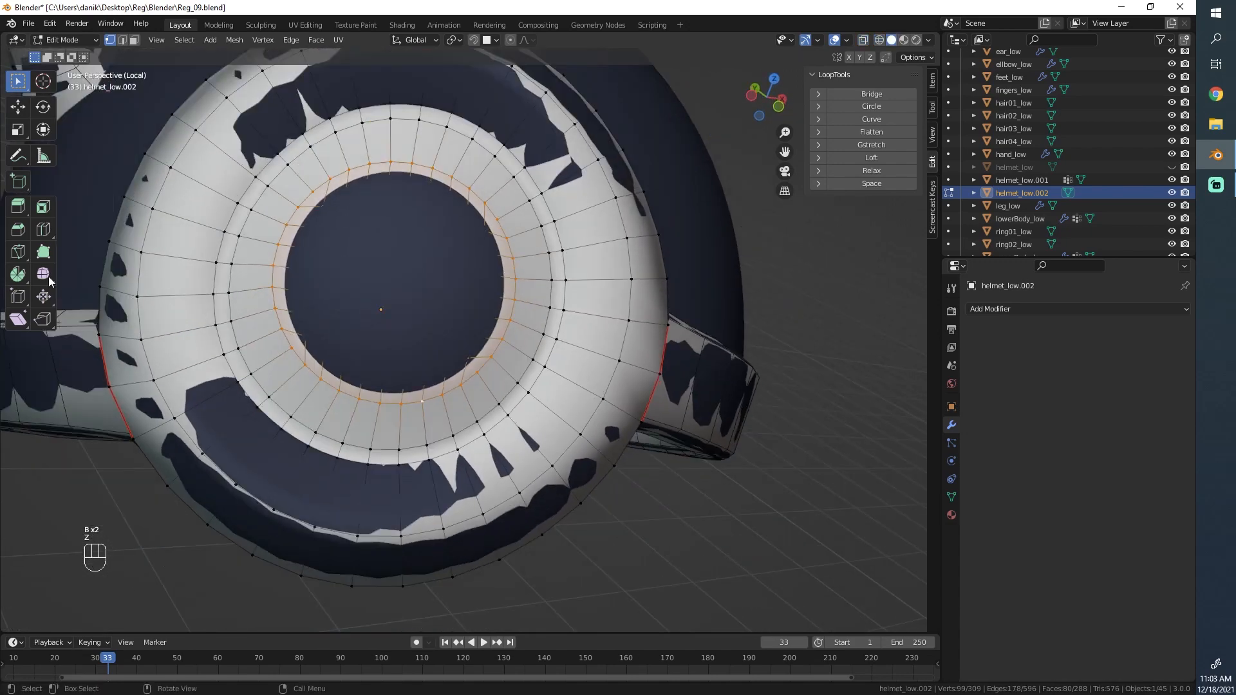
# - Smooth the selected dome vertices with a smoothing of 0.871 and a raised repeat count
pyautogui.click(39, 270)
pyautogui.moveTo(416, 278); pyautogui.dragTo(564, 299)
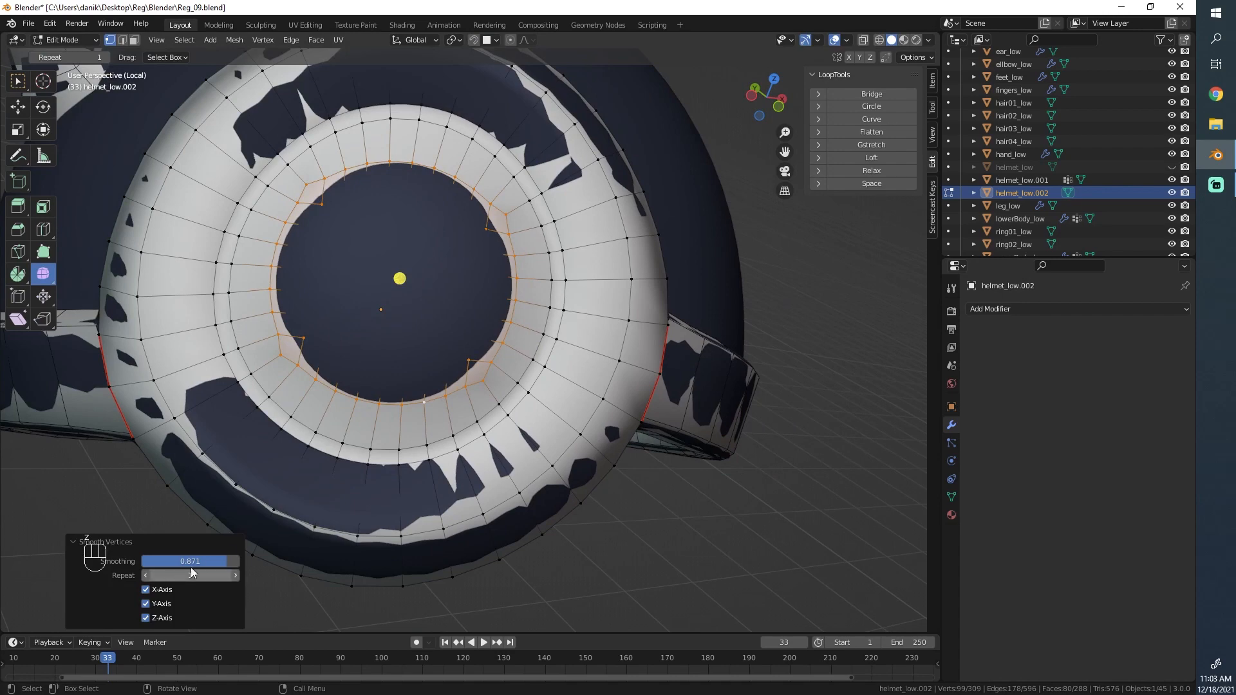
pyautogui.moveTo(192, 572); pyautogui.dragTo(234, 574)
# - Turn on snapping and try to move the smoothed dome vertices
pyautogui.moveTo(396, 328)
pyautogui.mouseDown(button='middle')
pyautogui.moveTo(431, 309)
pyautogui.moveTo(397, 334)
pyautogui.moveTo(411, 328)
pyautogui.mouseUp(button='middle')
pyautogui.hotkey('shift', 'Tab')
pyautogui.press('g')
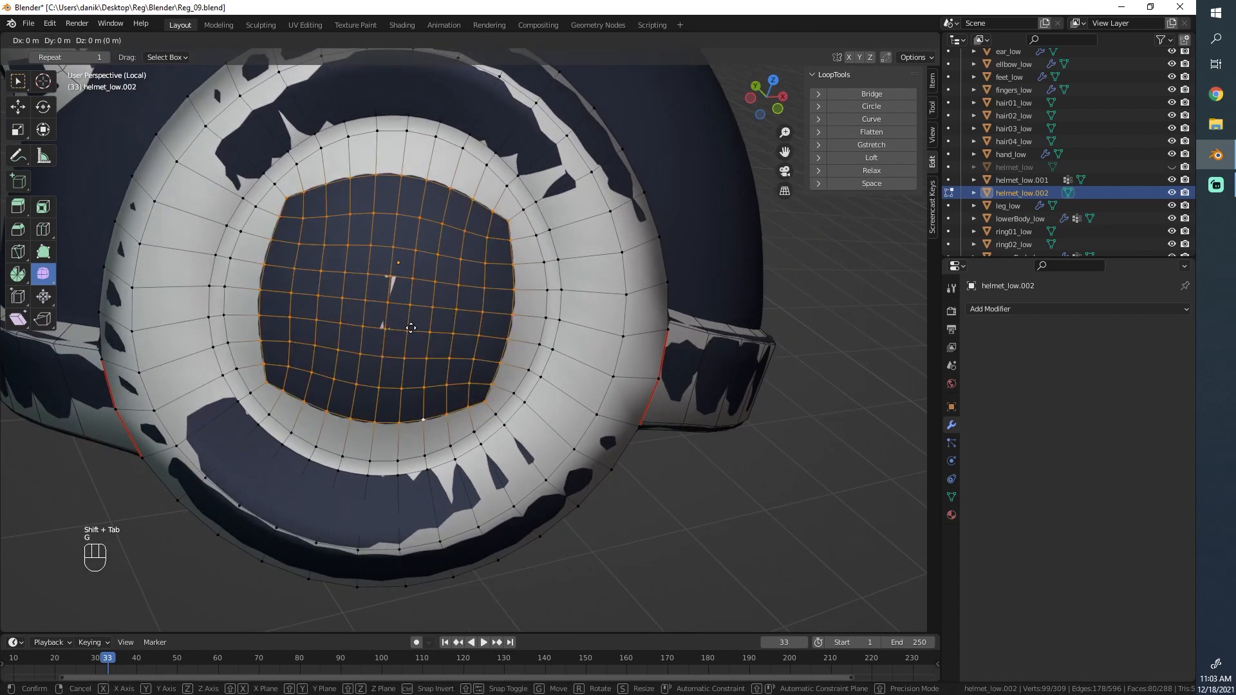
pyautogui.click(387, 311)
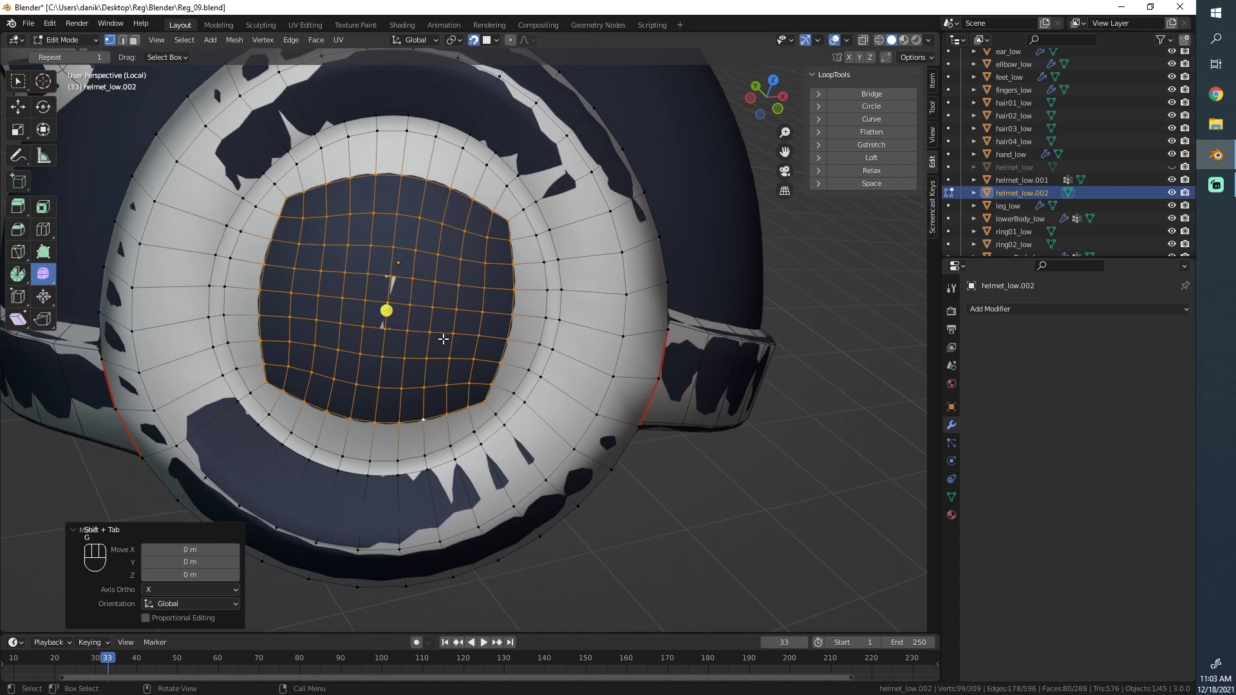
# - Show the front piece's Material.003 slot and inspect the piece in Object Mode
pyautogui.click(951, 515)
pyautogui.click(1081, 325)
pyautogui.press('Tab')
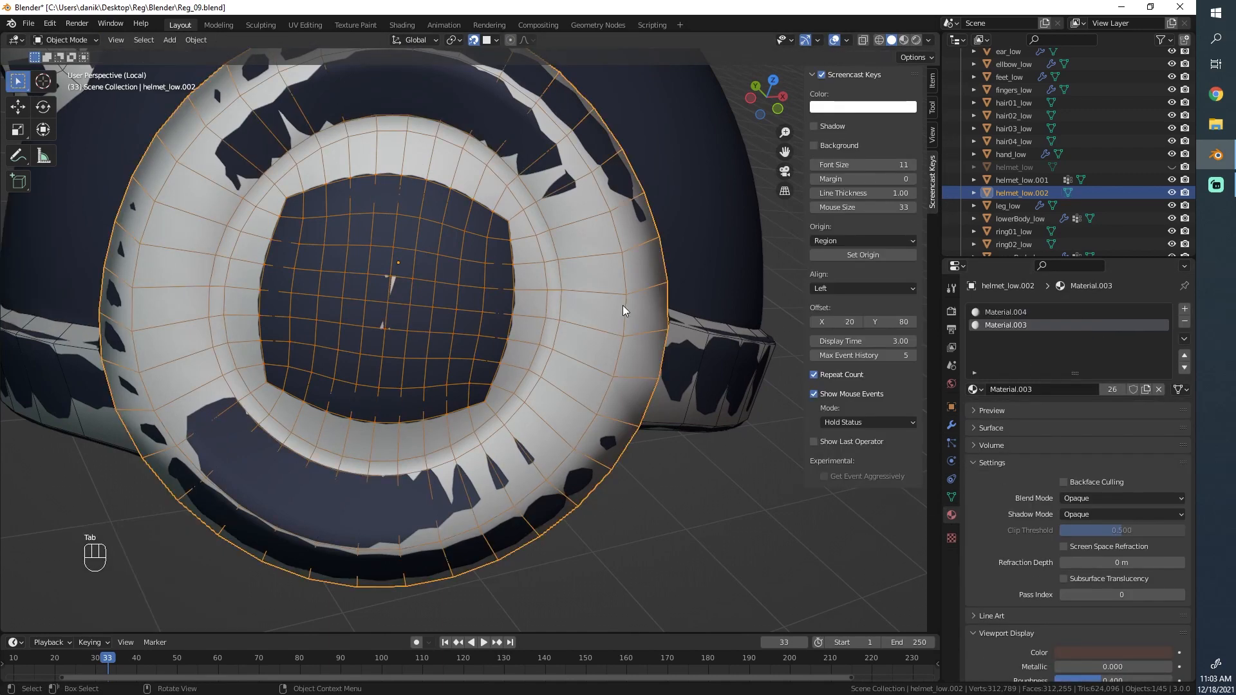
pyautogui.click(709, 245)
pyautogui.click(583, 289)
pyautogui.moveTo(615, 321); pyautogui.dragTo(637, 270, button='middle')
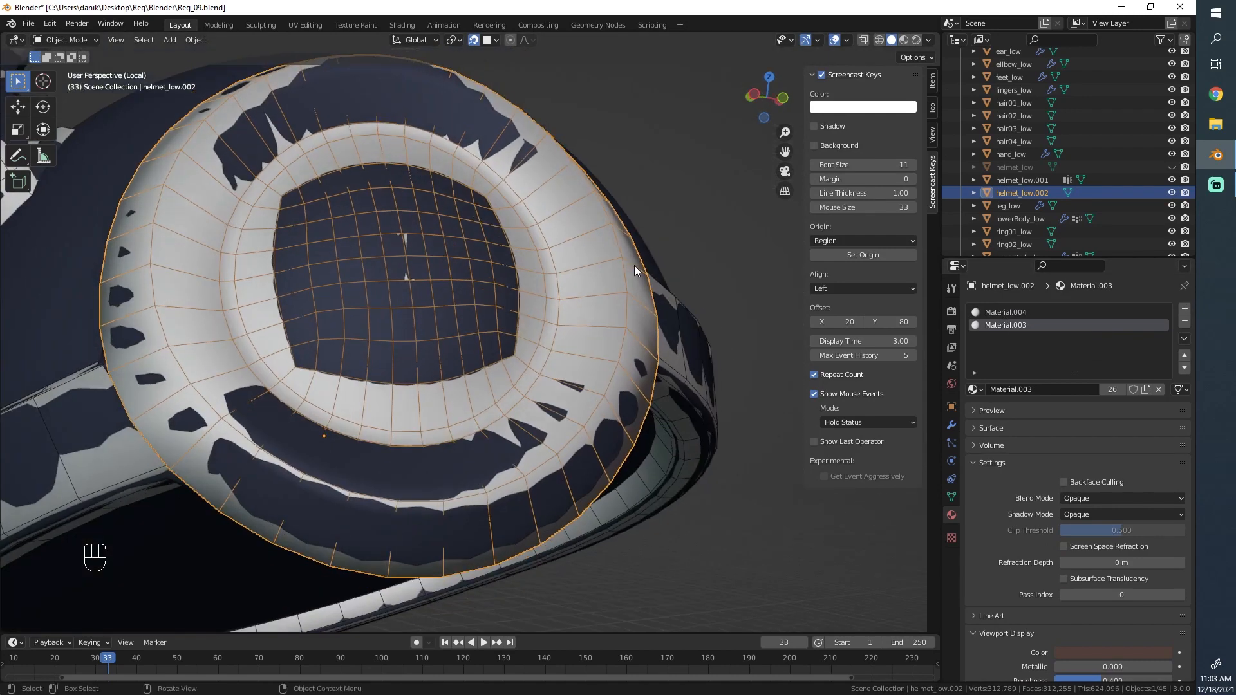
# - Turn snapping off and try moving the front piece away from the helmet, ending back in Edit Mode
pyautogui.press('g')
pyautogui.rightClick(659, 238)
pyautogui.scroll(-4, 529, 339)
pyautogui.press('g')
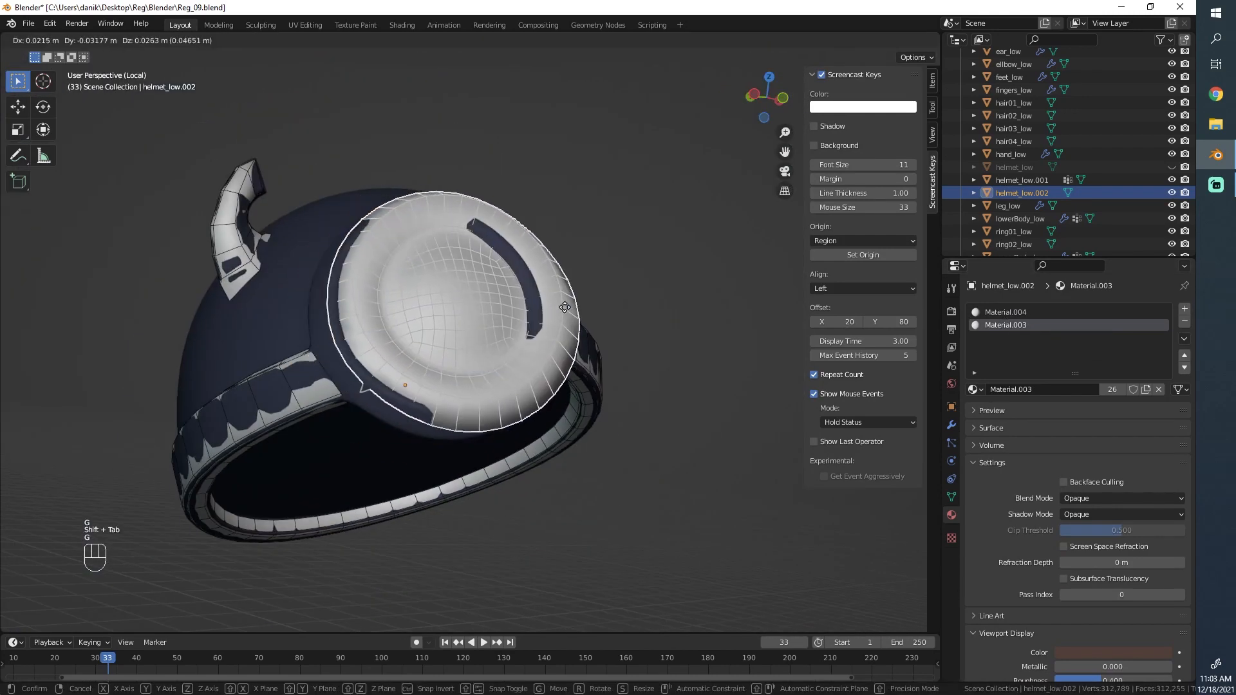
pyautogui.rightClick(573, 252)
pyautogui.moveTo(557, 296); pyautogui.dragTo(491, 410, button='middle')
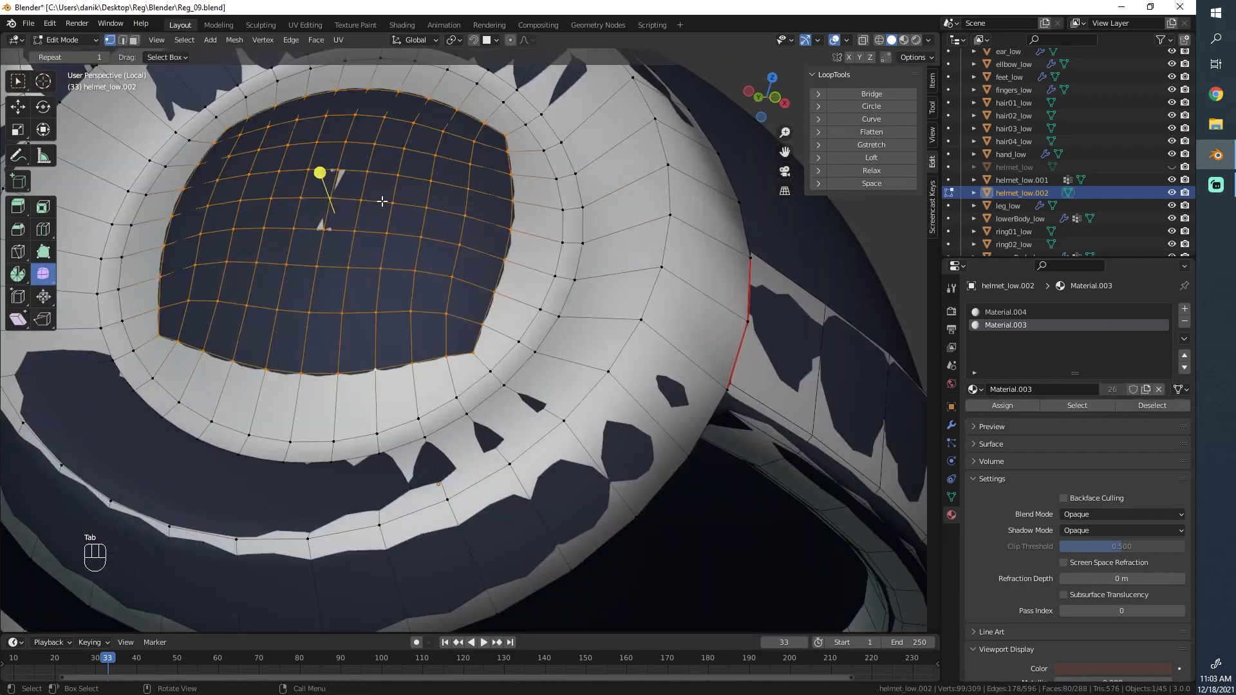
# - Bevel the edge loop along the round front piece's raised rim with one segment, about 0.018 m wide
pyautogui.moveTo(380, 199); pyautogui.dragTo(464, 345, button='middle')
pyautogui.scroll(3, 504, 348)
pyautogui.scroll(2, 465, 346)
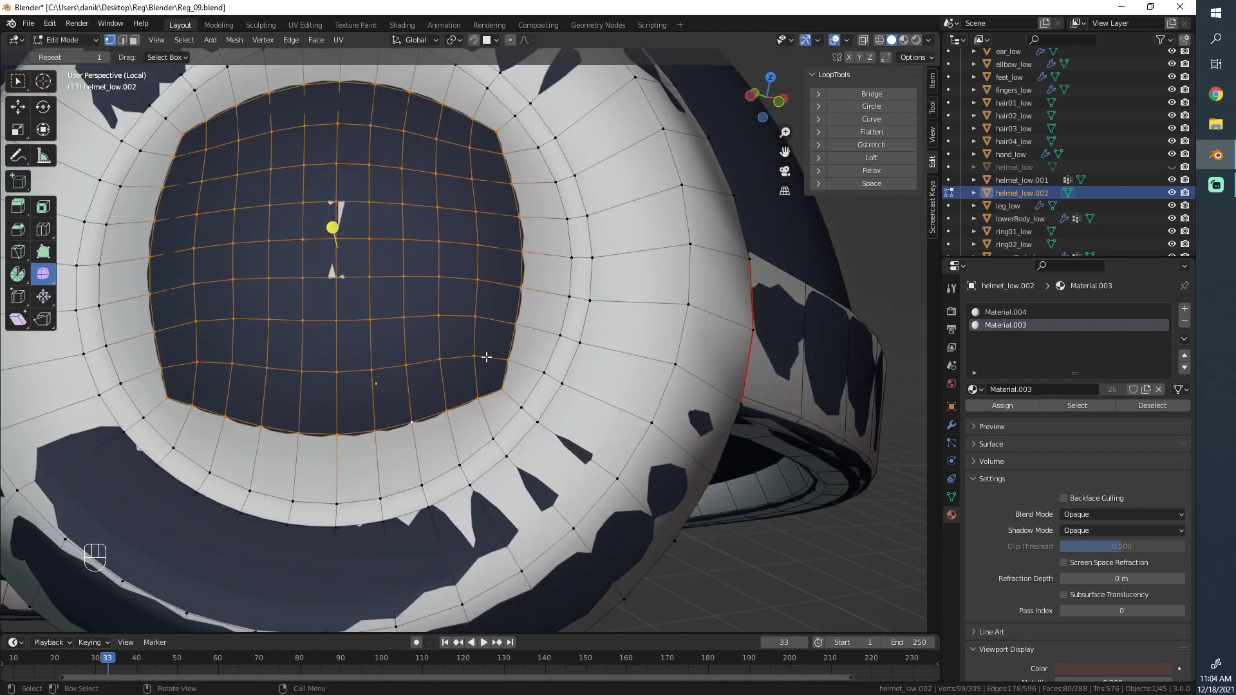
pyautogui.scroll(-2, 481, 353)
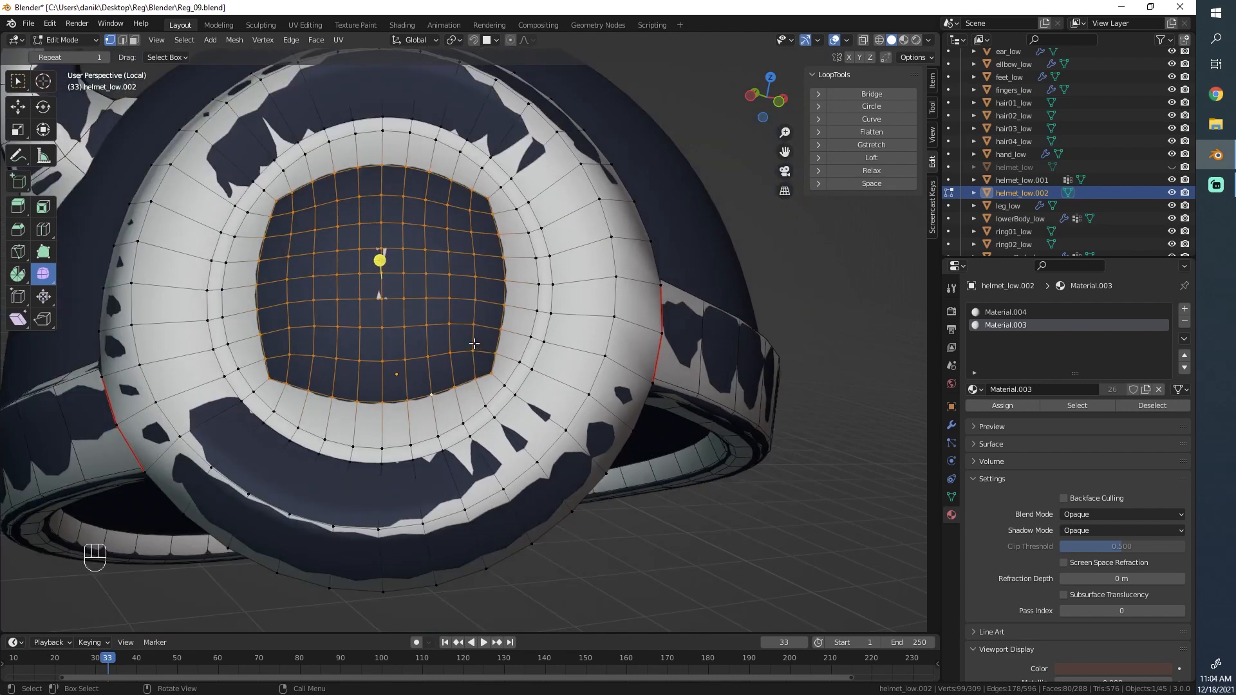
pyautogui.moveTo(474, 344); pyautogui.dragTo(480, 395, button='middle')
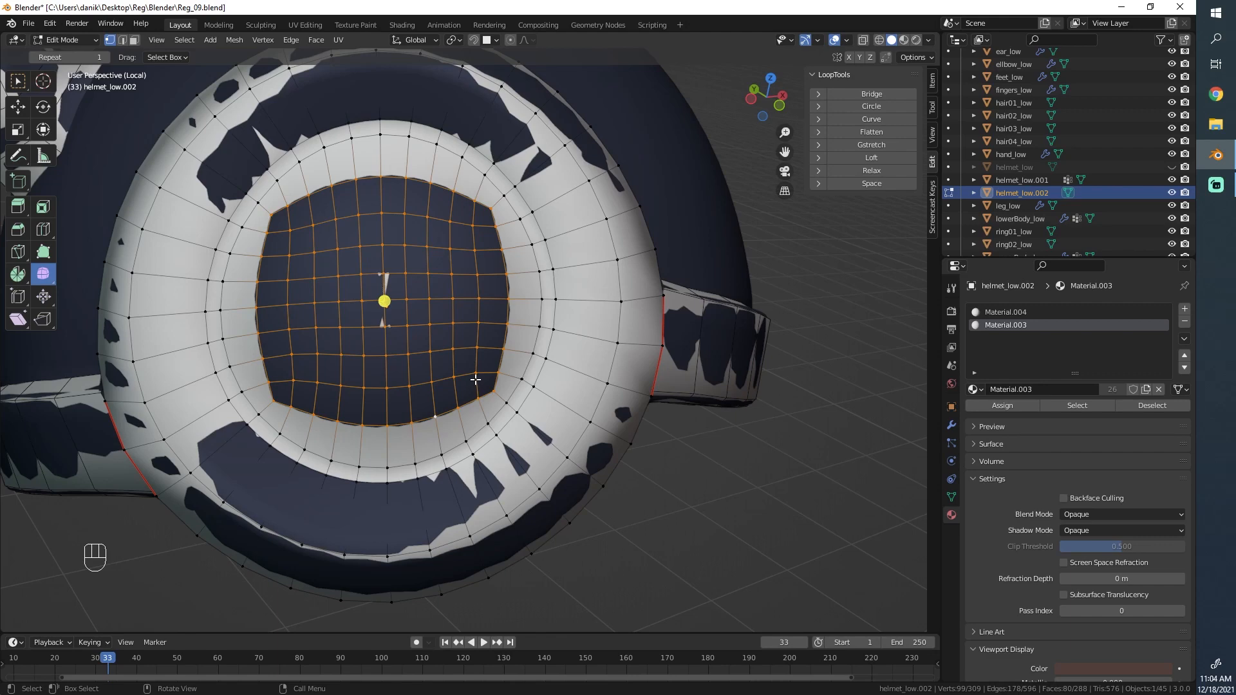
pyautogui.scroll(-2, 475, 380)
pyautogui.moveTo(557, 473); pyautogui.dragTo(681, 236, button='middle')
pyautogui.keyDown('alt'); pyautogui.click(593, 248); pyautogui.keyUp('alt')
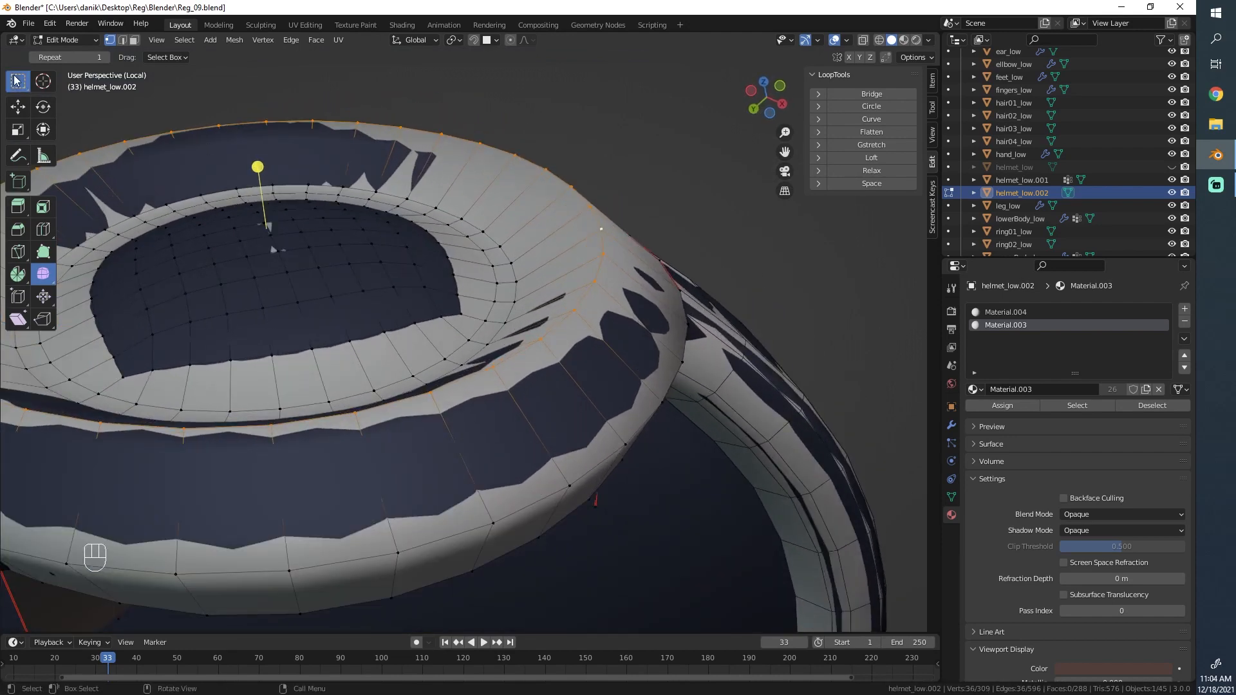
pyautogui.hotkey('ctrl', 'b')
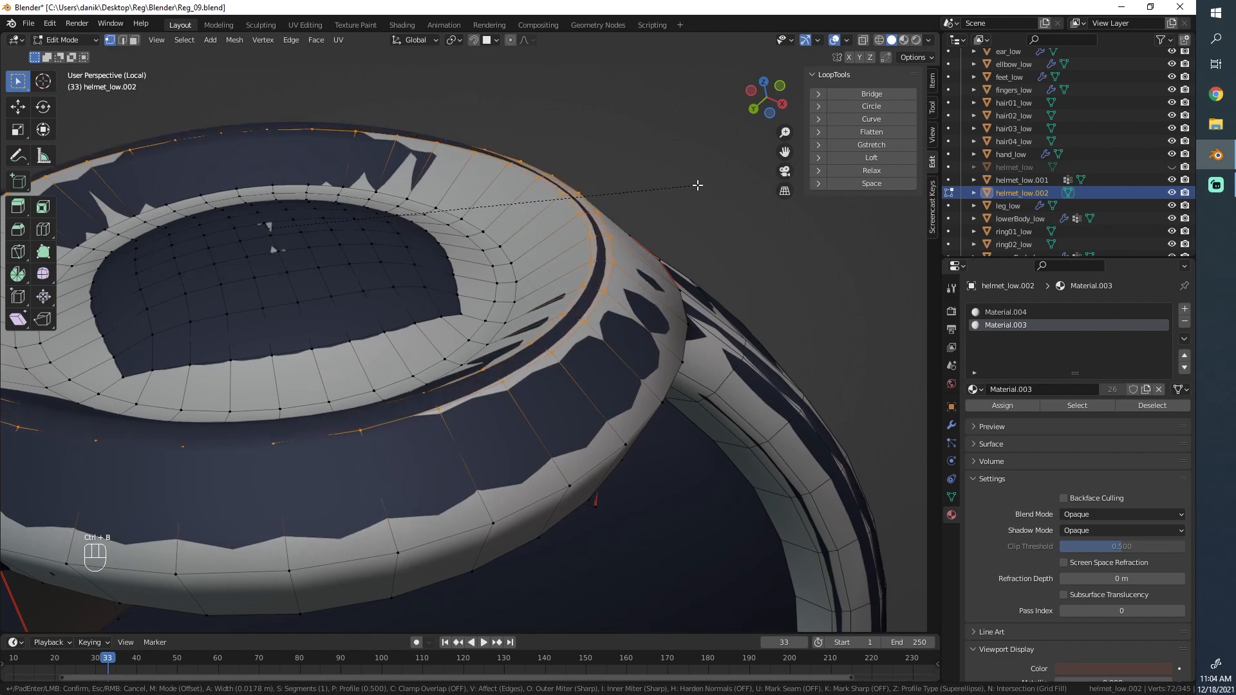
pyautogui.click(697, 185)
pyautogui.moveTo(527, 403); pyautogui.dragTo(549, 274, button='middle')
pyautogui.hotkey('alt', 'a')
pyautogui.click(632, 286)
pyautogui.press('g')
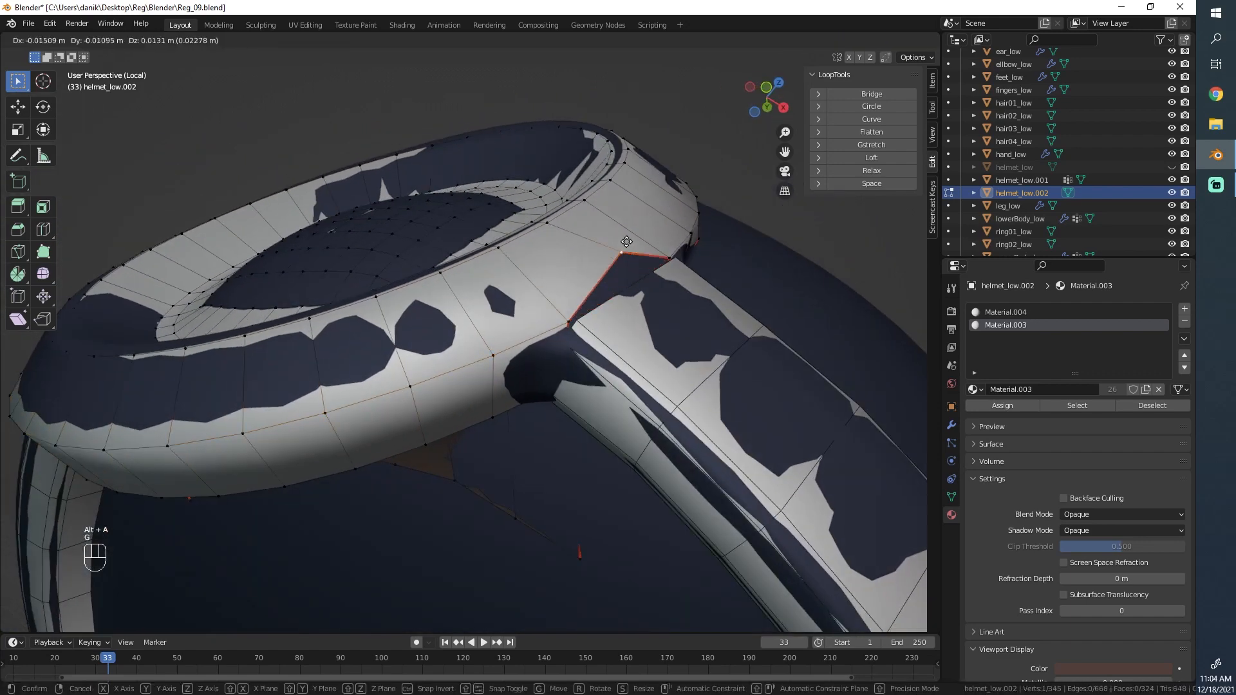
pyautogui.rightClick(645, 250)
# - Add one loop cut around the round piece's outer side at a slide factor of 0.843 and scale it outward slightly
pyautogui.hotkey('ctrl', 'r')
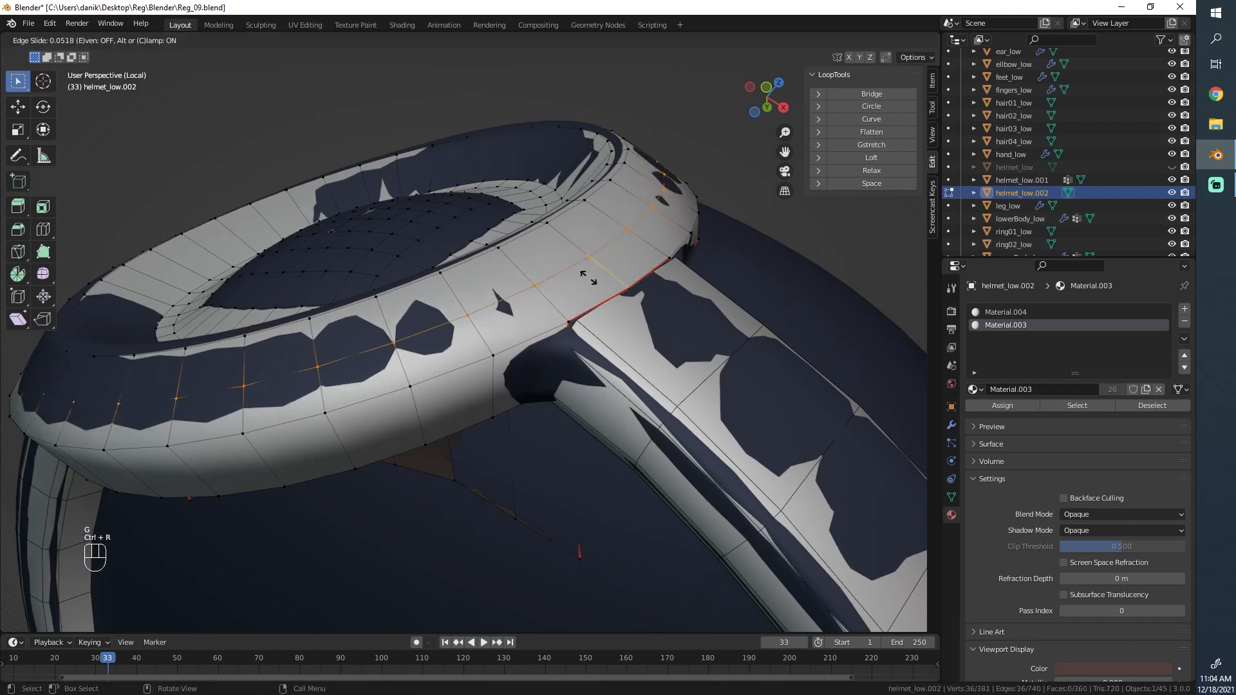
pyautogui.click(582, 285)
pyautogui.click(611, 313)
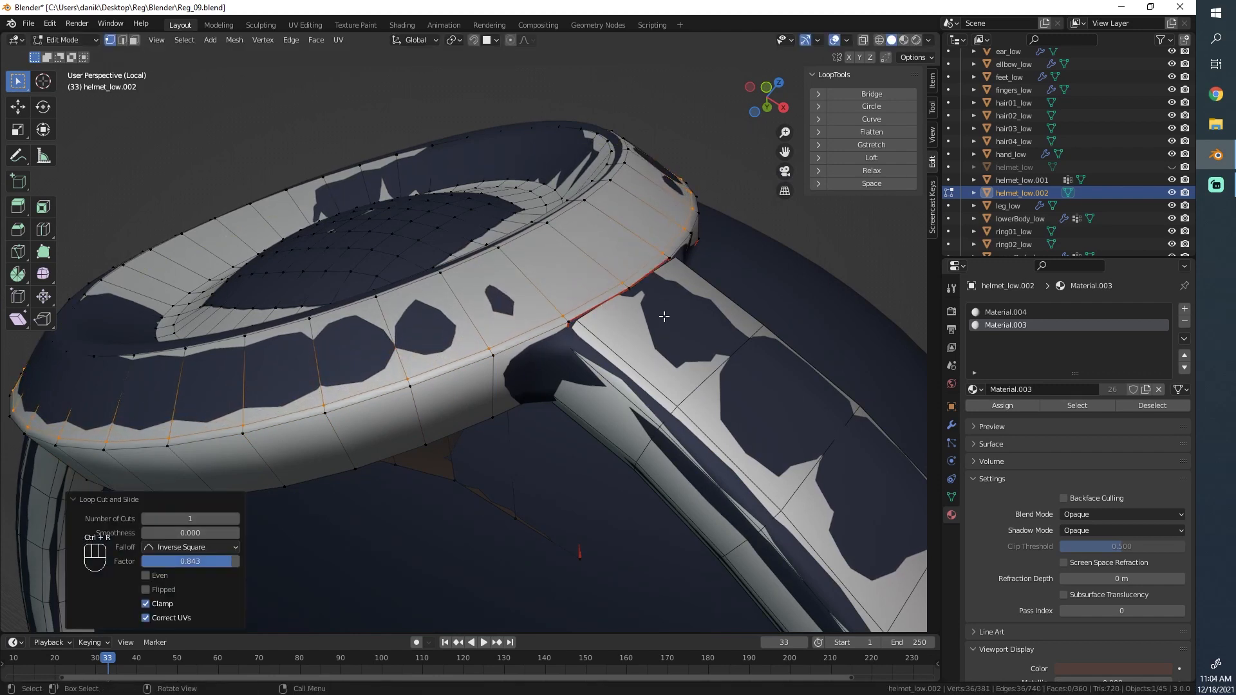
pyautogui.press('s')
pyautogui.click(692, 317)
# - Select the lower edge loop on the round piece's outer side and slide it along the surface in wireframe shading
pyautogui.keyDown('alt'); pyautogui.click(500, 366); pyautogui.keyUp('alt')
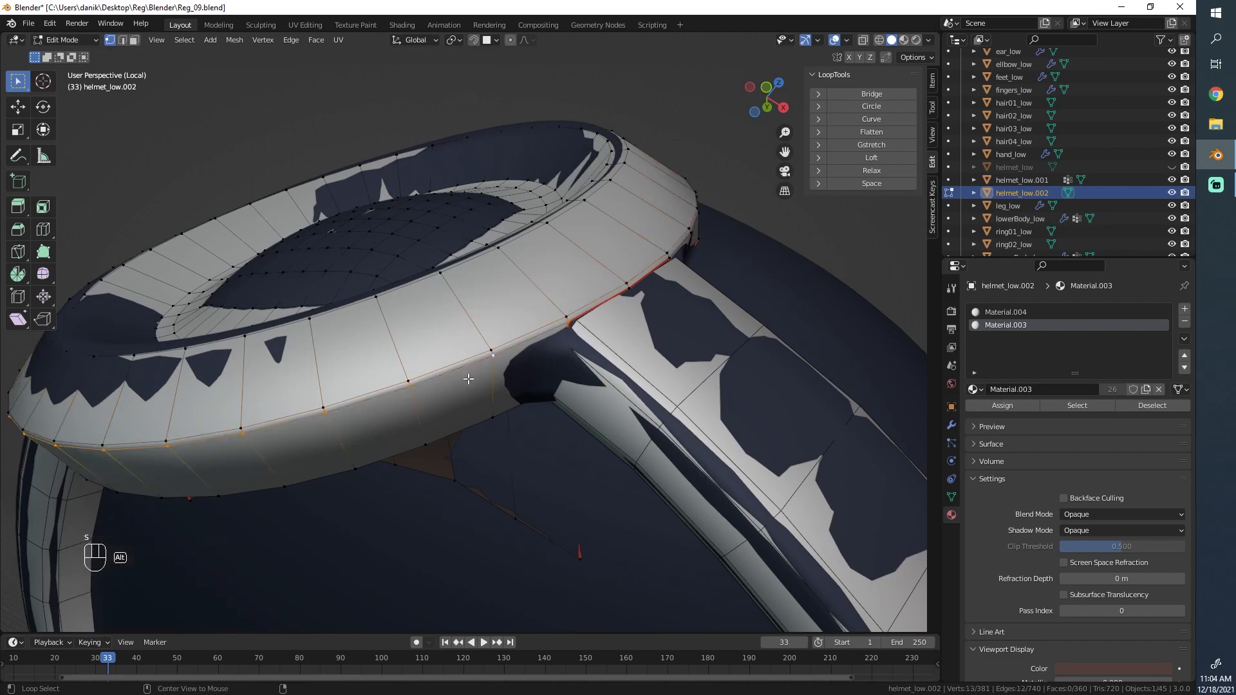
pyautogui.moveTo(500, 365); pyautogui.dragTo(450, 342, button='middle')
pyautogui.moveTo(676, 260)
pyautogui.mouseDown(button='middle')
pyautogui.moveTo(493, 372)
pyautogui.moveTo(455, 380)
pyautogui.moveTo(543, 337)
pyautogui.mouseUp(button='middle')
pyautogui.hotkey('shift', 'z')
pyautogui.press('g')
pyautogui.press('g')
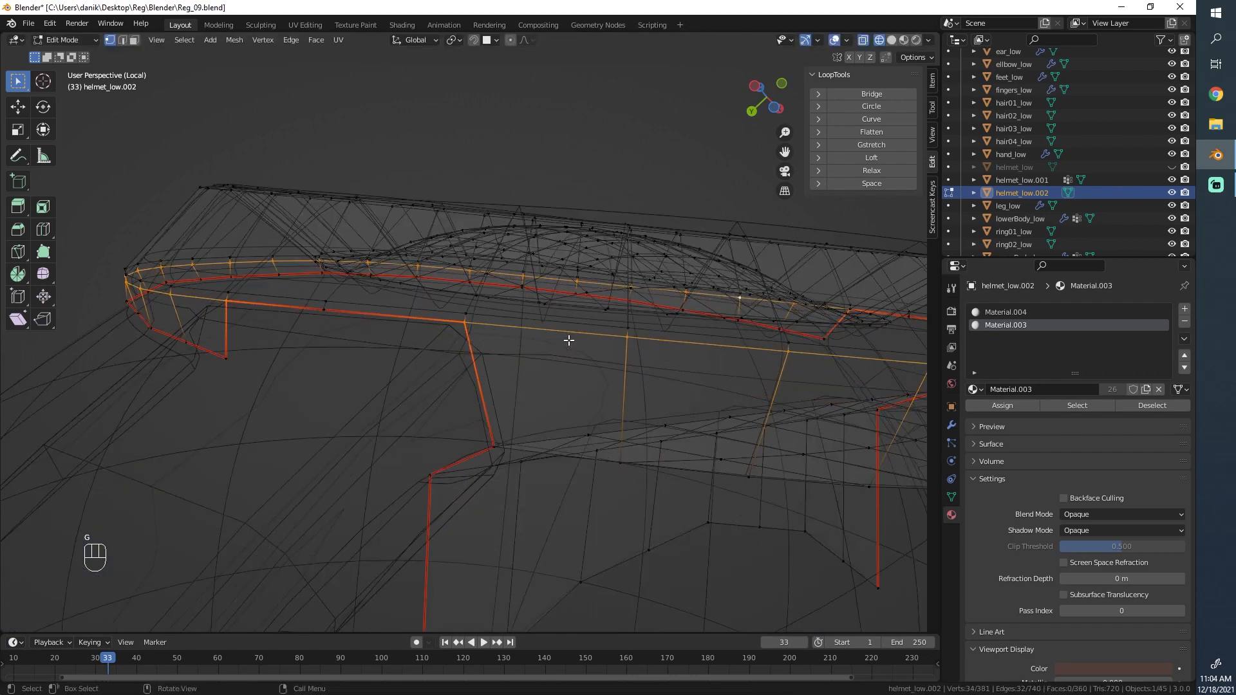
pyautogui.click(568, 342)
# - Move the stray border vertex beside the helmet band into line with its neighbours
pyautogui.click(331, 322)
pyautogui.press('g')
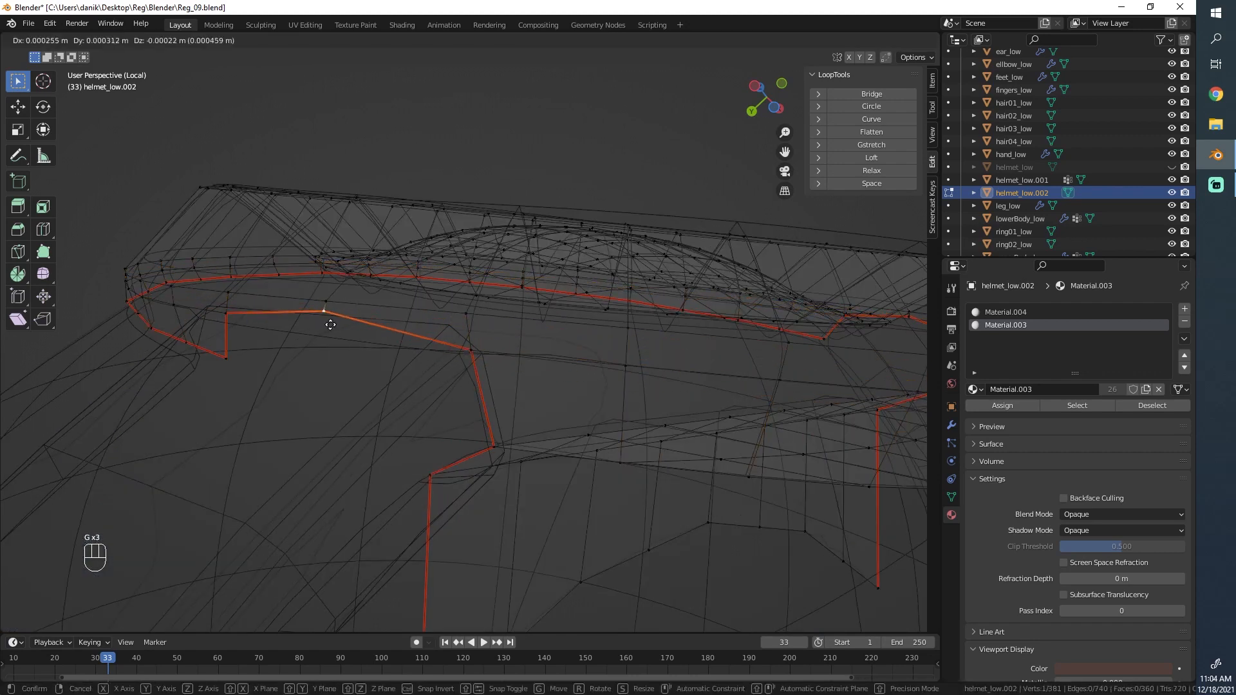
pyautogui.click(330, 338)
pyautogui.press('g')
pyautogui.click(330, 341)
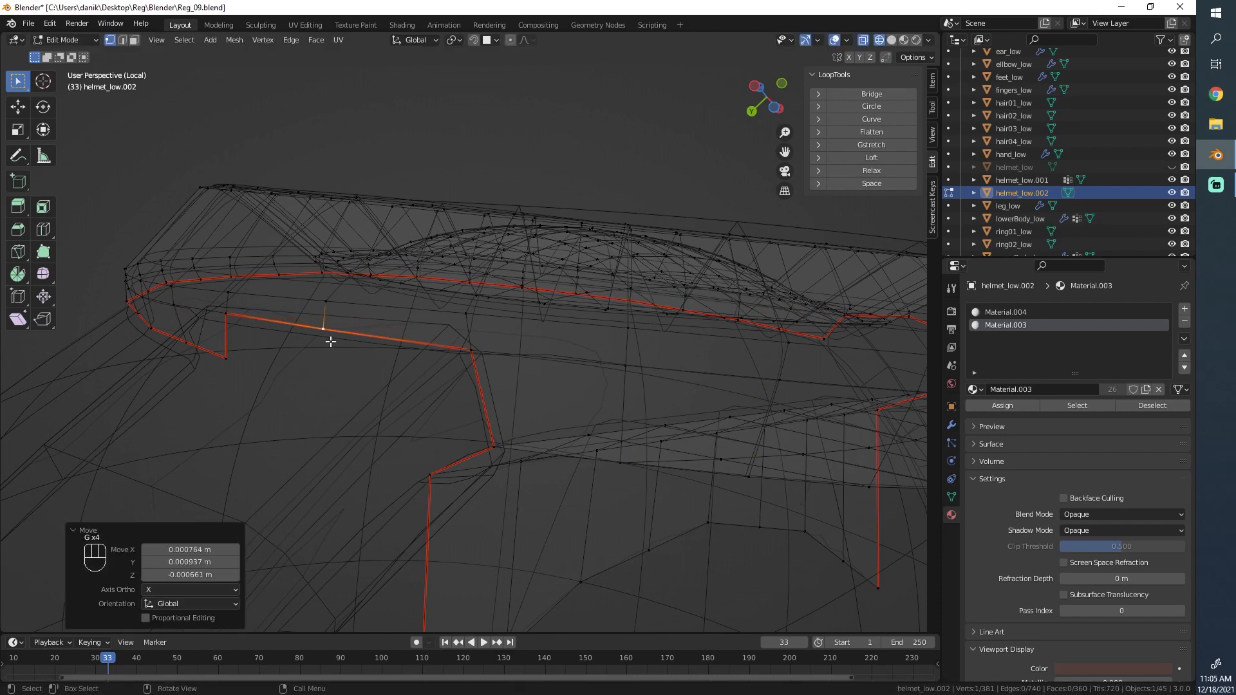
pyautogui.hotkey('shift', 'z')
pyautogui.moveTo(508, 341); pyautogui.dragTo(600, 314, button='middle')
pyautogui.press('g')
pyautogui.click(606, 321)
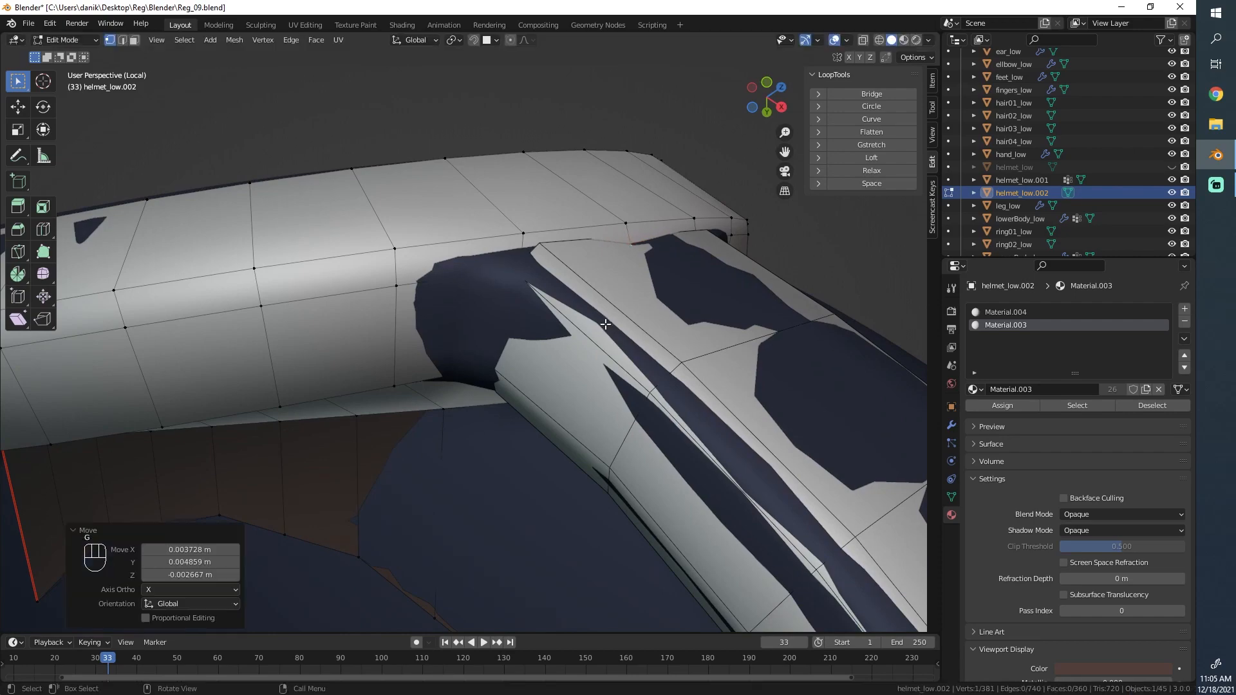
# - Clear the seams from all edges of the round front piece
pyautogui.press('z')
pyautogui.press('a')
pyautogui.scroll(-5, 565, 244)
pyautogui.hotkey('ctrl', 'e')
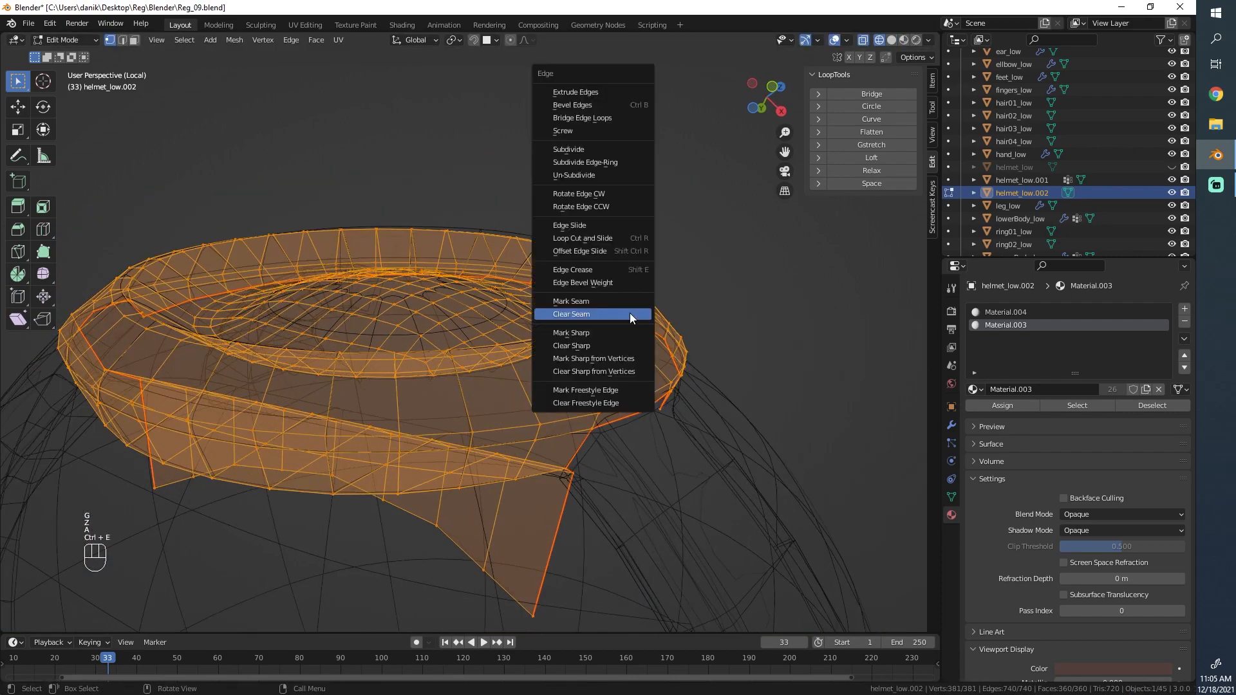
pyautogui.click(630, 318)
# - Nudge the round piece's border vertex near the helmet band into place
pyautogui.scroll(3, 605, 348)
pyautogui.click(696, 428)
pyautogui.moveTo(697, 427); pyautogui.dragTo(659, 346, button='middle')
pyautogui.press('g')
pyautogui.click(648, 345)
# - Nudge a border vertex on the opposite side of the round piece into place
pyautogui.keyDown('shift'); pyautogui.moveTo(328, 351); pyautogui.dragTo(545, 342, button='middle'); pyautogui.keyUp('shift')
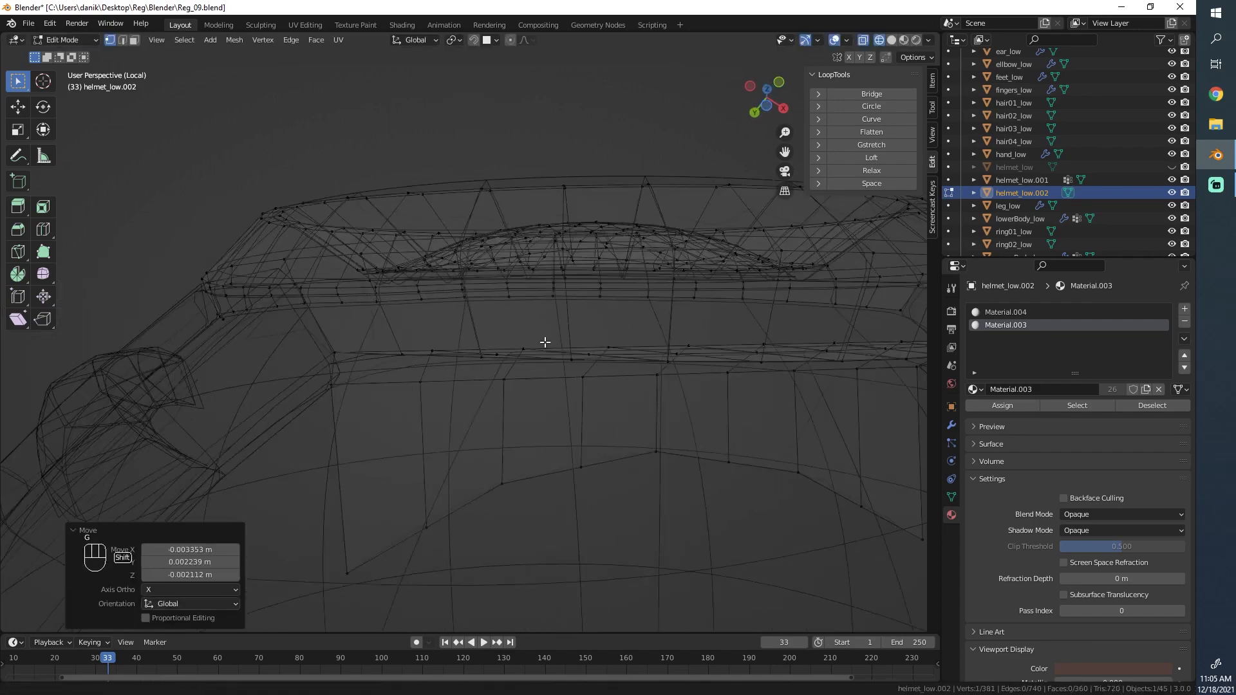
pyautogui.scroll(-3, 599, 303)
pyautogui.press('a')
pyautogui.moveTo(598, 303); pyautogui.dragTo(542, 370, button='middle')
pyautogui.click(379, 311)
pyautogui.press('g')
pyautogui.click(383, 312)
# - Return to solid shading and inspect the whole helmet and the dome's grid in Object and Edit Mode
pyautogui.press('z')
pyautogui.click(430, 313)
pyautogui.scroll(-4, 450, 319)
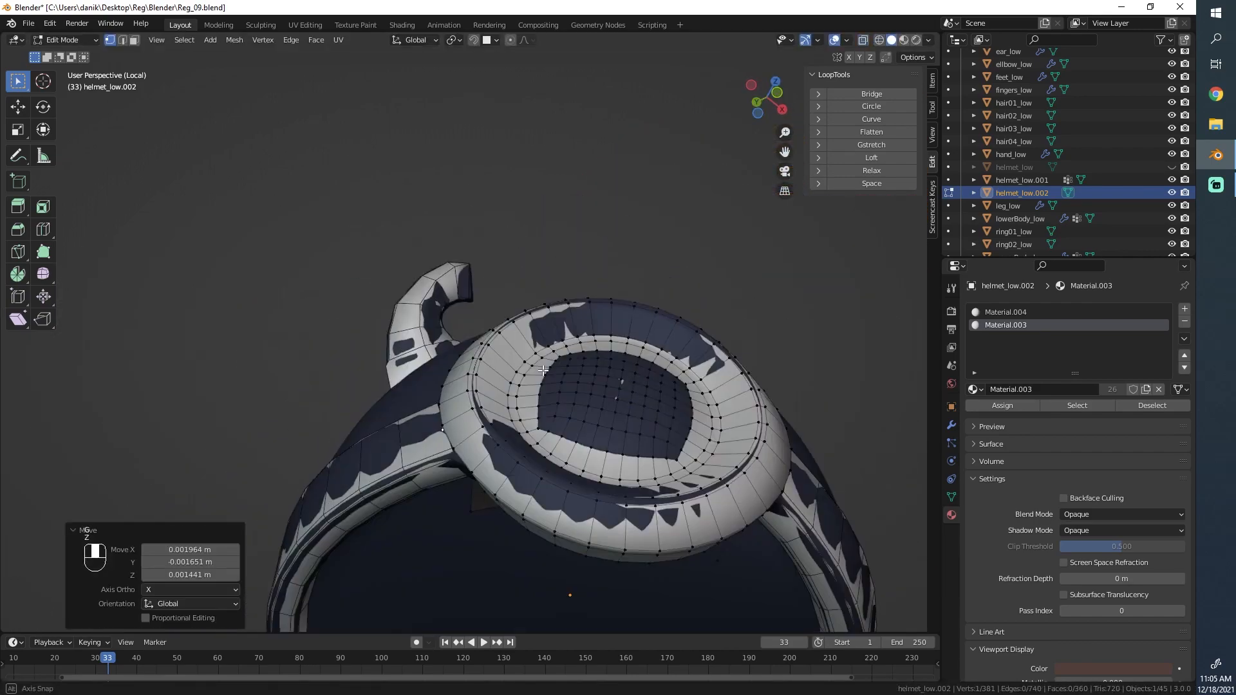
pyautogui.press('Tab')
pyautogui.scroll(-4, 542, 371)
pyautogui.moveTo(560, 463); pyautogui.dragTo(605, 427, button='middle')
pyautogui.hotkey('alt', 'a')
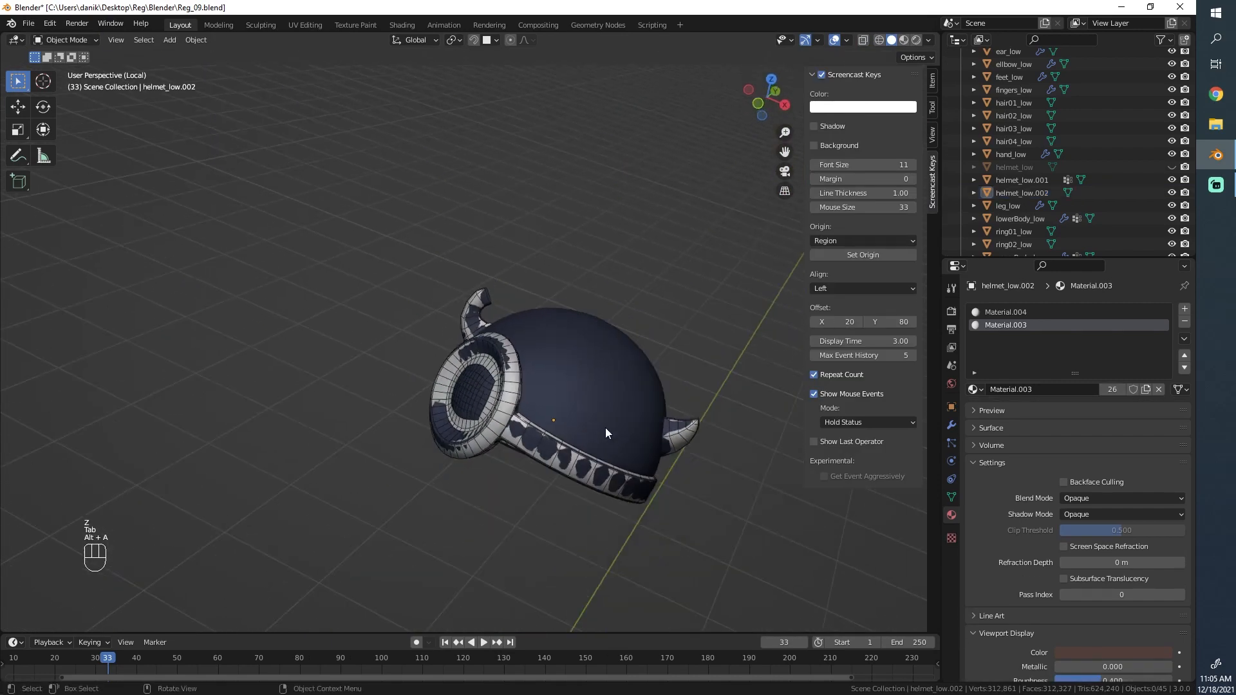
pyautogui.moveTo(341, 430); pyautogui.dragTo(294, 426, button='middle')
pyautogui.scroll(4, 309, 431)
pyautogui.moveTo(412, 464); pyautogui.dragTo(619, 439, button='middle')
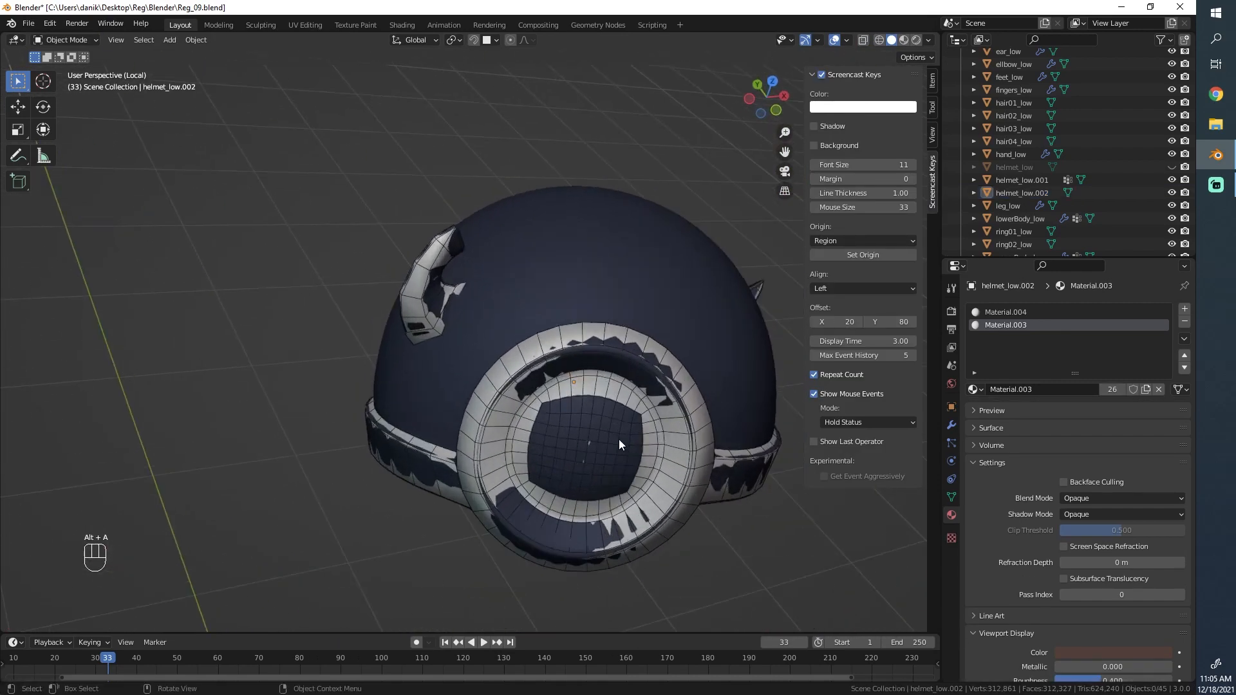
pyautogui.click(619, 444)
pyautogui.press('Tab')
pyautogui.scroll(5, 450, 358)
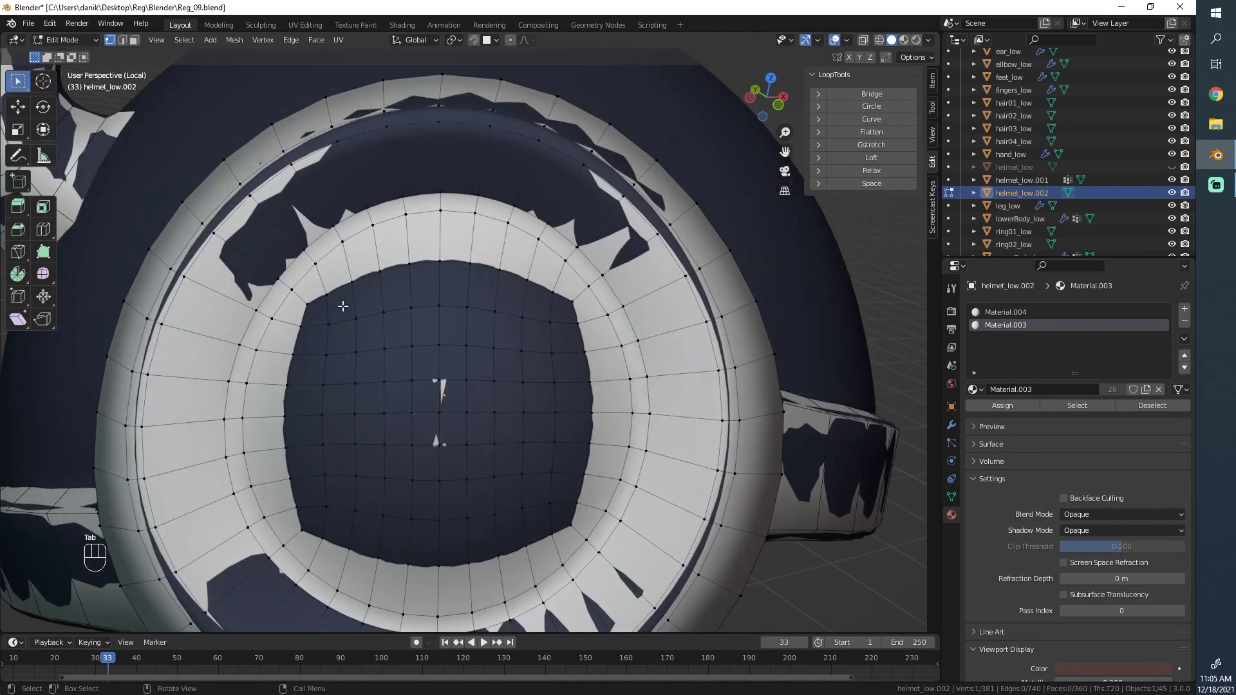
pyautogui.moveTo(343, 306); pyautogui.dragTo(442, 478, button='middle')
pyautogui.press('Tab')
pyautogui.hotkey('alt', 'a')
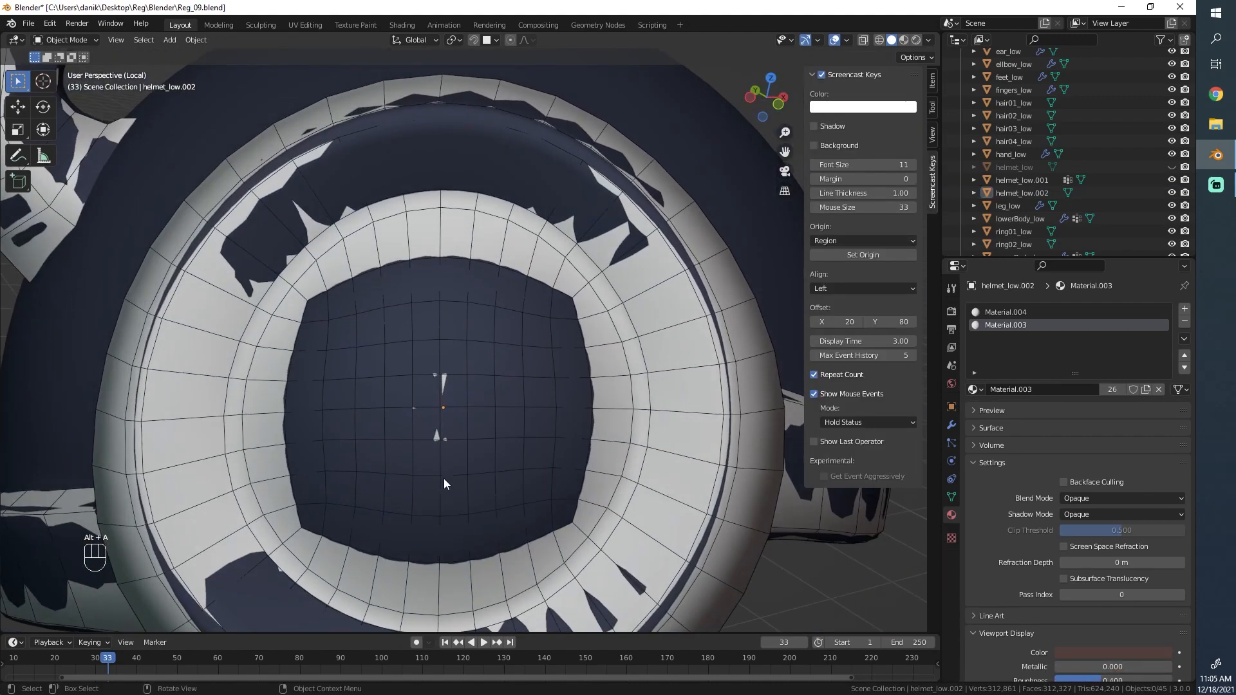
# - Select the closed edge loop around the base of the dome in Edit Mode
pyautogui.scroll(-6, 444, 477)
pyautogui.moveTo(553, 358); pyautogui.dragTo(474, 379, button='middle')
pyautogui.click(481, 368)
pyautogui.scroll(5, 472, 372)
pyautogui.press('Tab')
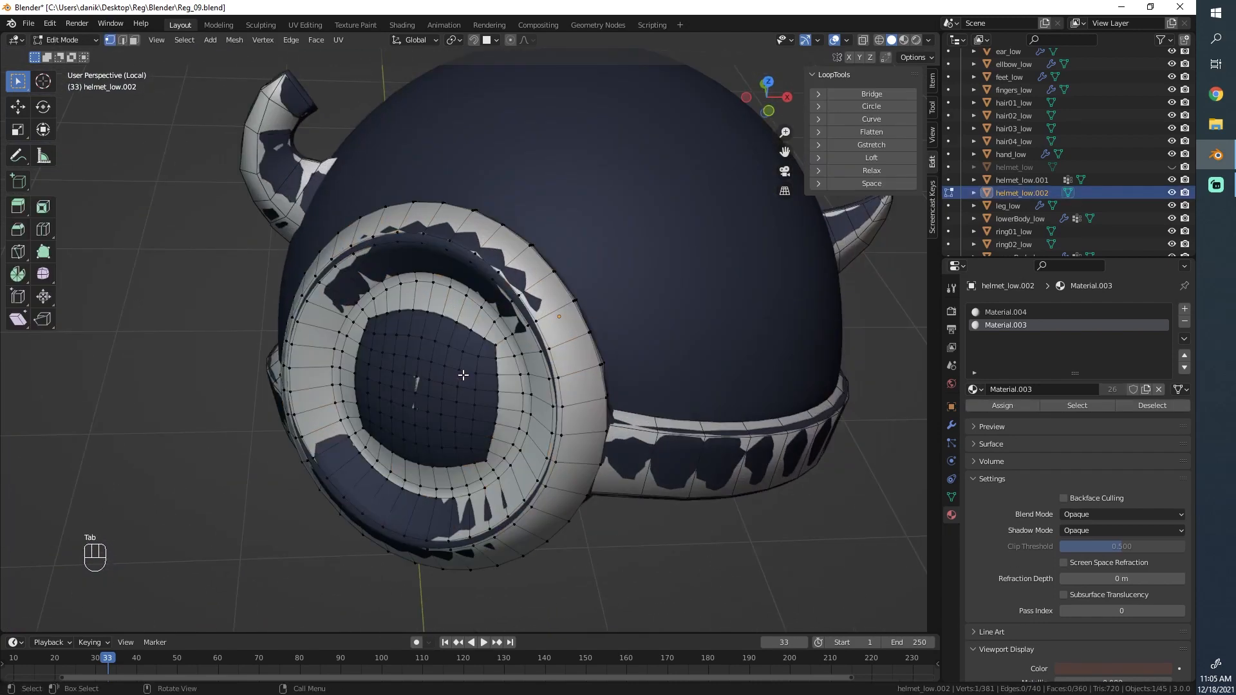
pyautogui.keyDown('ctrl'); pyautogui.click(488, 454); pyautogui.keyUp('ctrl')
pyautogui.moveTo(487, 455); pyautogui.dragTo(384, 448, button='middle')
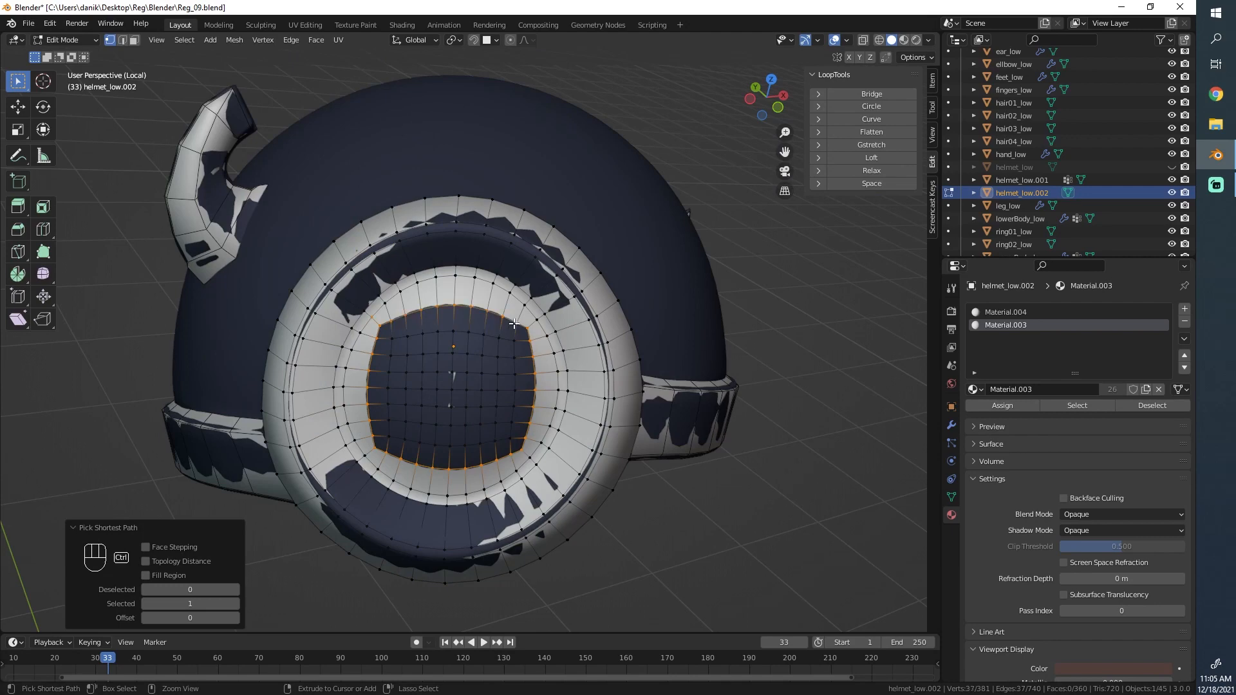
# - Try to repeat Grid Fill on the dome's selected base loop
pyautogui.press('F3')
pyautogui.press('Return')
pyautogui.hotkey('ctrl', 'z')
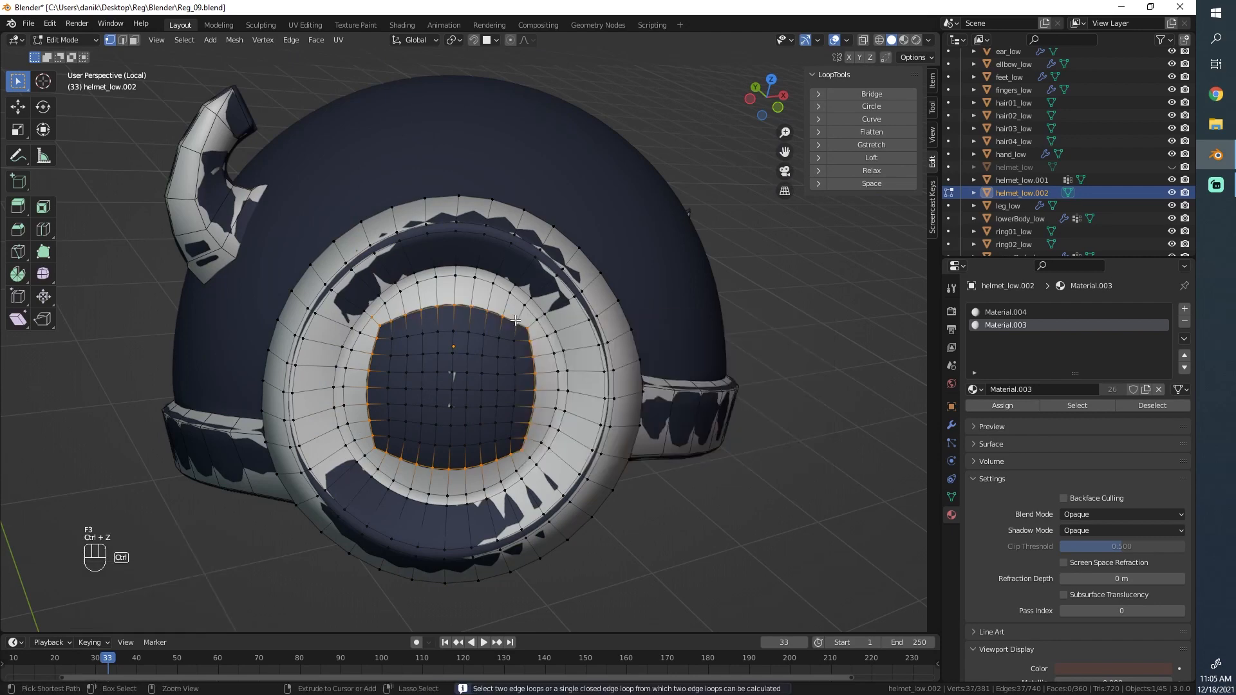
# - Select the whole grid inside the dome's base loop with Select Loop Inner-Region and examine it in wireframe
pyautogui.press('F3')
pyautogui.write('nn')
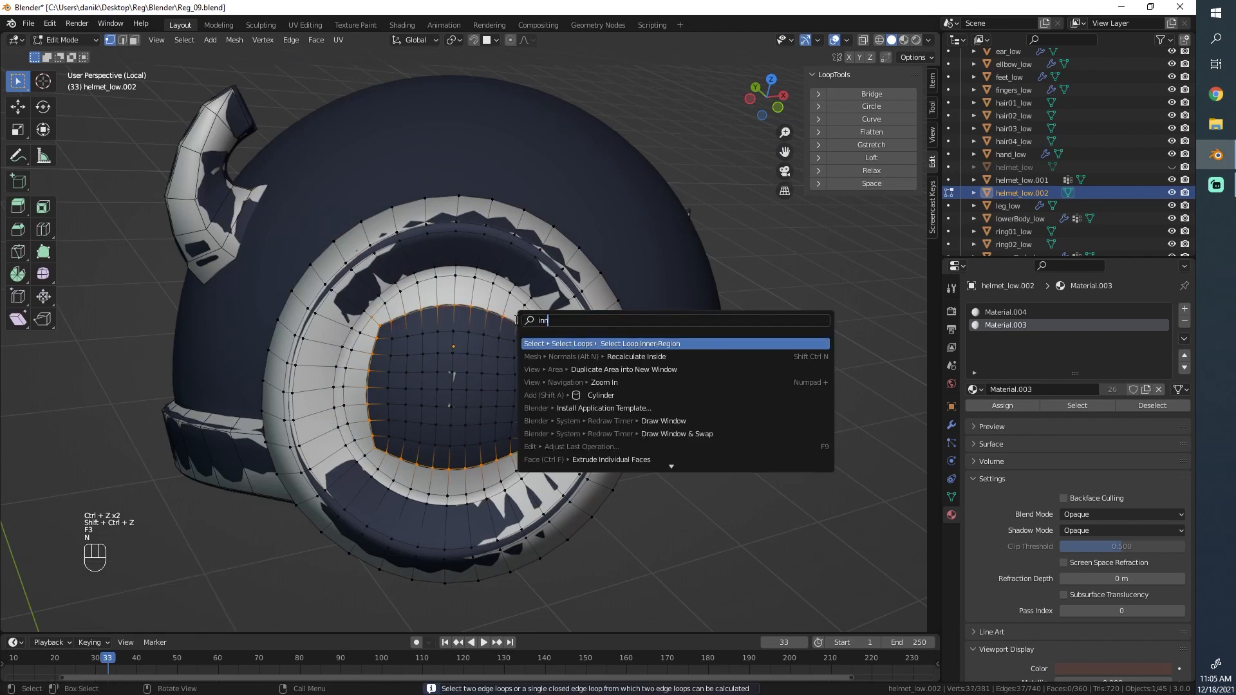
pyautogui.press('Return')
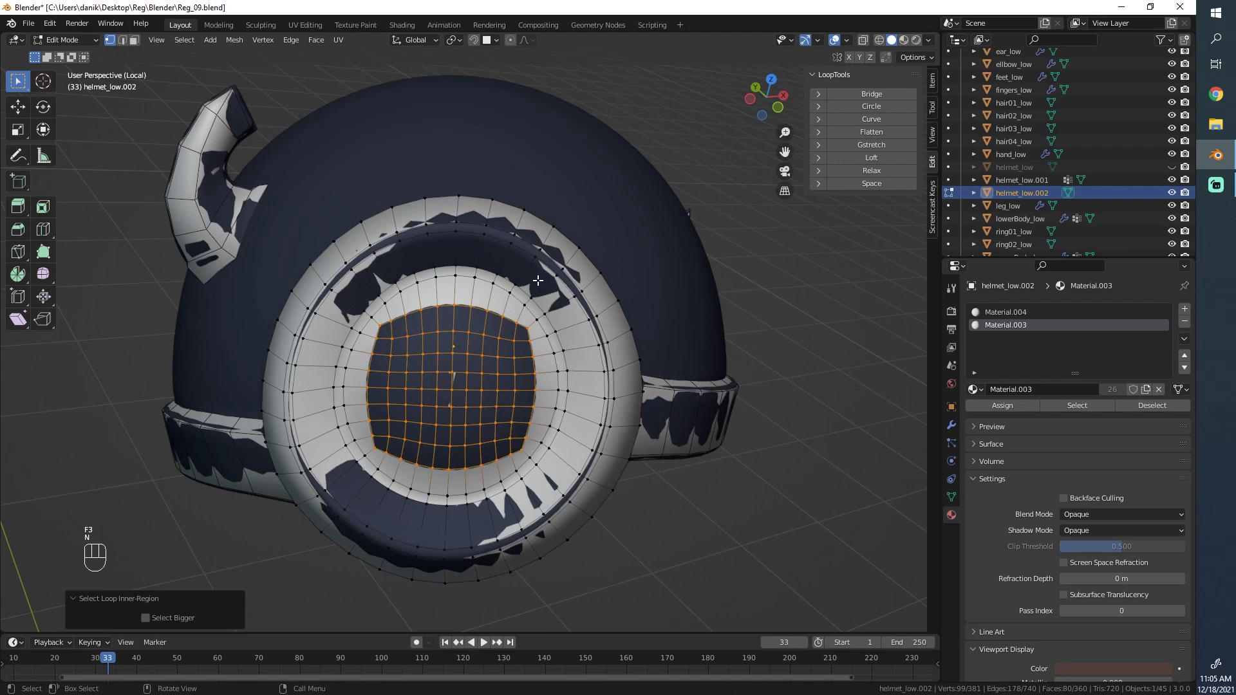
pyautogui.moveTo(537, 280); pyautogui.dragTo(482, 302, button='middle')
pyautogui.scroll(2, 495, 335)
pyautogui.moveTo(499, 351); pyautogui.dragTo(549, 375, button='middle')
pyautogui.moveTo(450, 388); pyautogui.dragTo(512, 342, button='middle')
pyautogui.press('z')
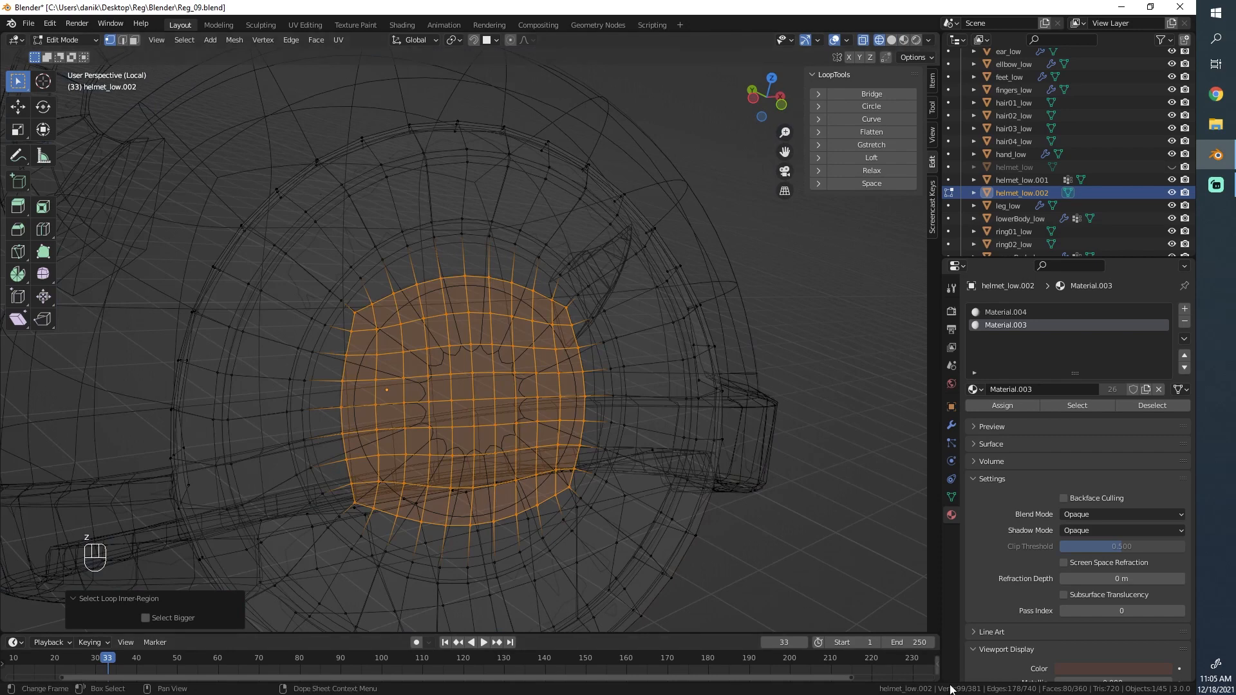
pyautogui.moveTo(516, 479); pyautogui.dragTo(461, 469, button='middle')
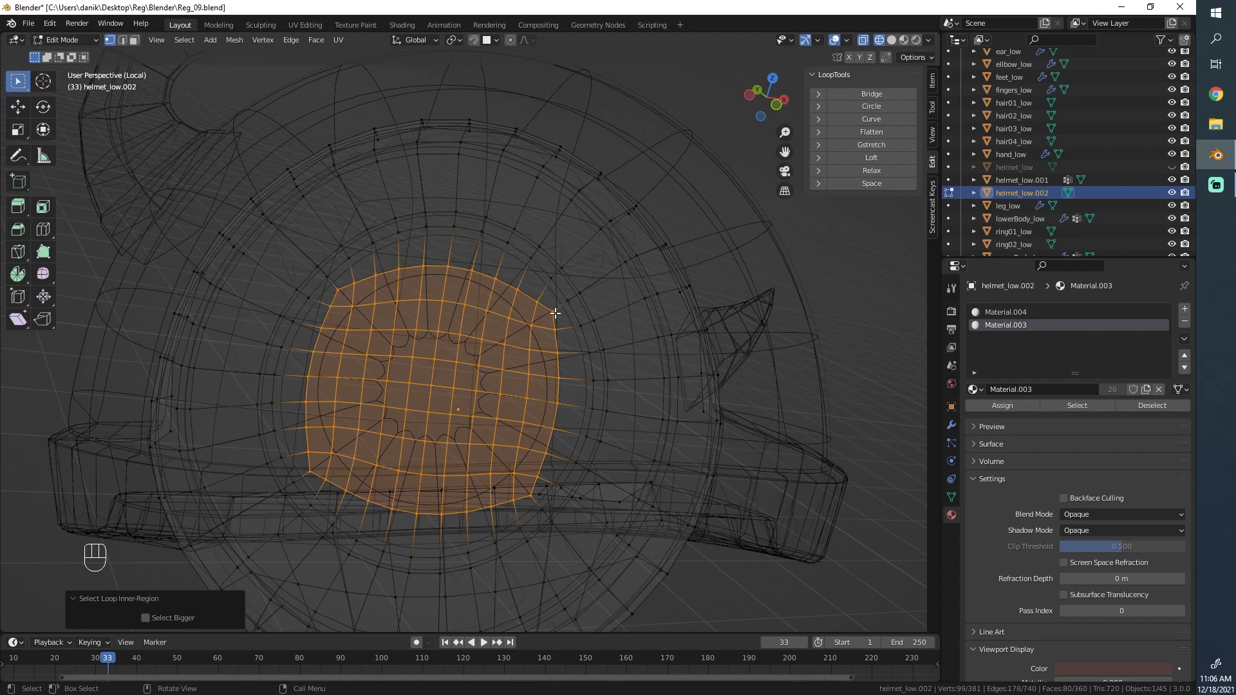
pyautogui.moveTo(557, 319)
pyautogui.mouseDown(button='middle')
pyautogui.moveTo(532, 392)
pyautogui.moveTo(474, 414)
pyautogui.moveTo(457, 441)
pyautogui.moveTo(534, 444)
pyautogui.moveTo(444, 419)
pyautogui.moveTo(384, 380)
pyautogui.mouseUp(button='middle')
# - Compare the low-poly round piece with the high-poly helmet in Object Mode, using wireframe and solid shading
pyautogui.press('z')
pyautogui.scroll(4, 509, 450)
pyautogui.scroll(-5, 501, 452)
pyautogui.press('Tab')
pyautogui.press('z')
pyautogui.scroll(4, 536, 463)
pyautogui.click(508, 517)
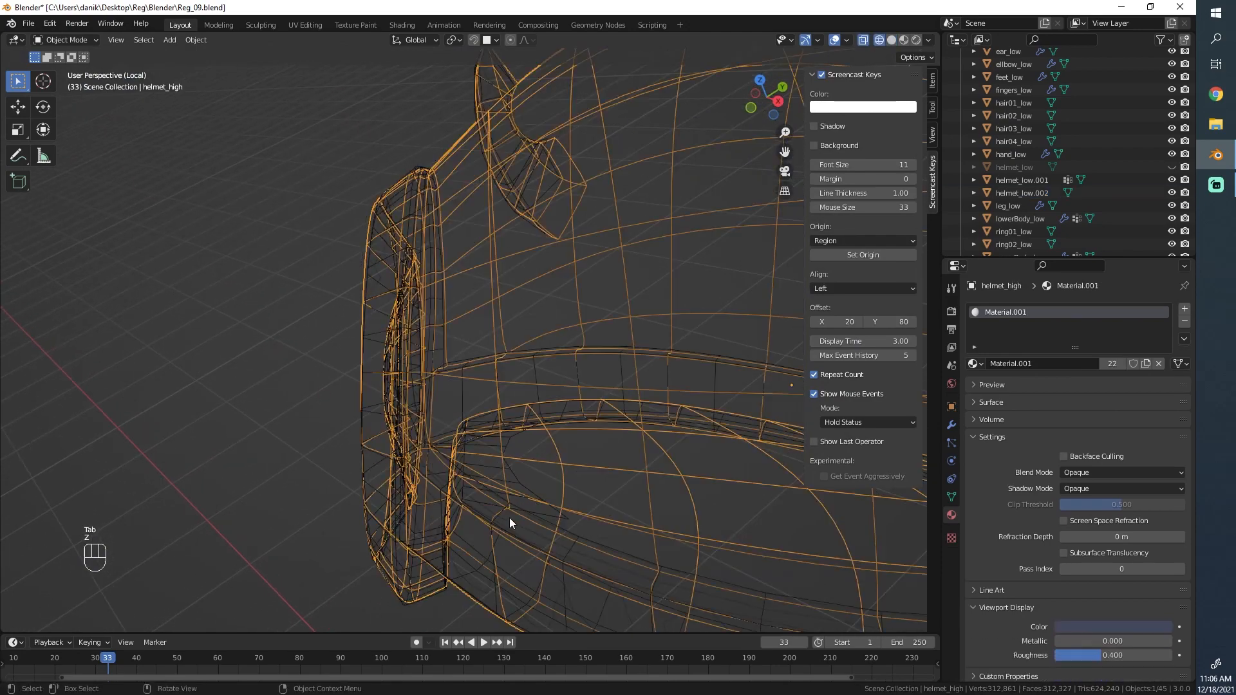
pyautogui.moveTo(496, 518)
pyautogui.mouseDown(button='middle')
pyautogui.moveTo(424, 382)
pyautogui.moveTo(470, 270)
pyautogui.mouseUp(button='middle')
pyautogui.press('z')
pyautogui.moveTo(588, 256)
pyautogui.mouseDown(button='middle')
pyautogui.moveTo(454, 222)
pyautogui.moveTo(479, 155)
pyautogui.moveTo(445, 184)
pyautogui.moveTo(546, 361)
pyautogui.moveTo(484, 348)
pyautogui.moveTo(472, 323)
pyautogui.moveTo(495, 295)
pyautogui.moveTo(492, 242)
pyautogui.moveTo(521, 445)
pyautogui.moveTo(450, 504)
pyautogui.moveTo(455, 516)
pyautogui.moveTo(469, 399)
pyautogui.moveTo(553, 396)
pyautogui.moveTo(507, 349)
pyautogui.moveTo(489, 367)
pyautogui.mouseUp(button='middle')
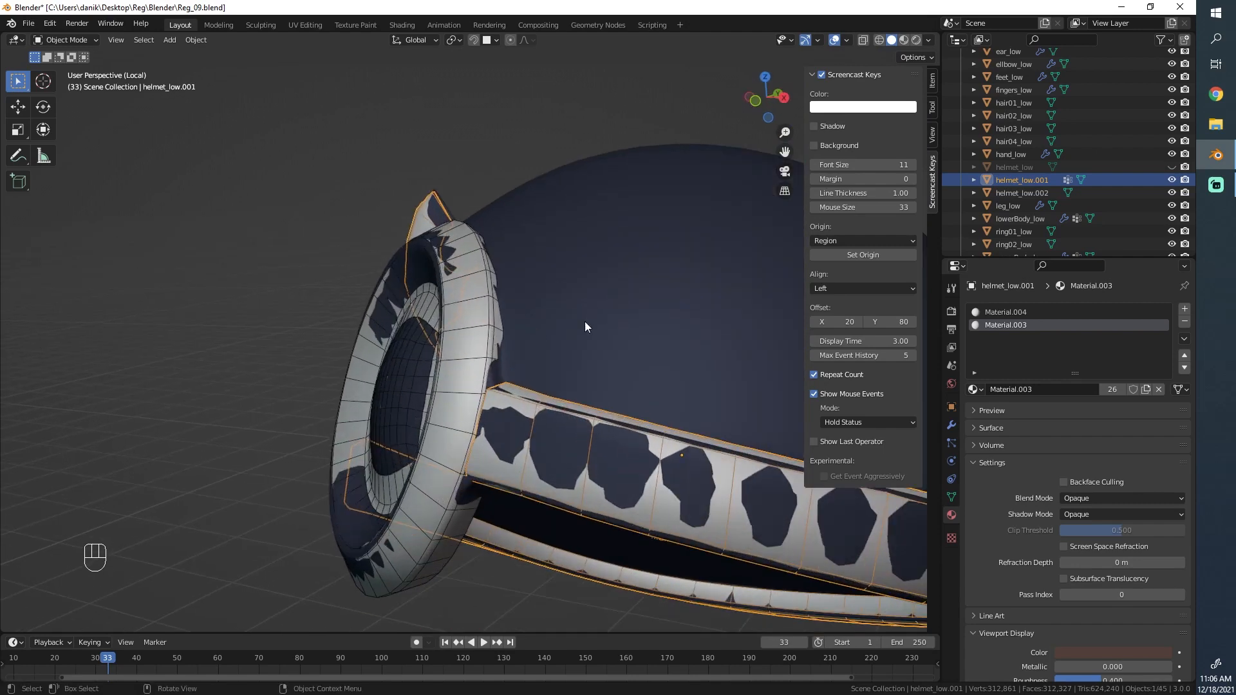
# - Hide the high-poly helmet so only the low-poly parts remain in view
pyautogui.click(584, 326)
pyautogui.press('h')
pyautogui.click(474, 344)
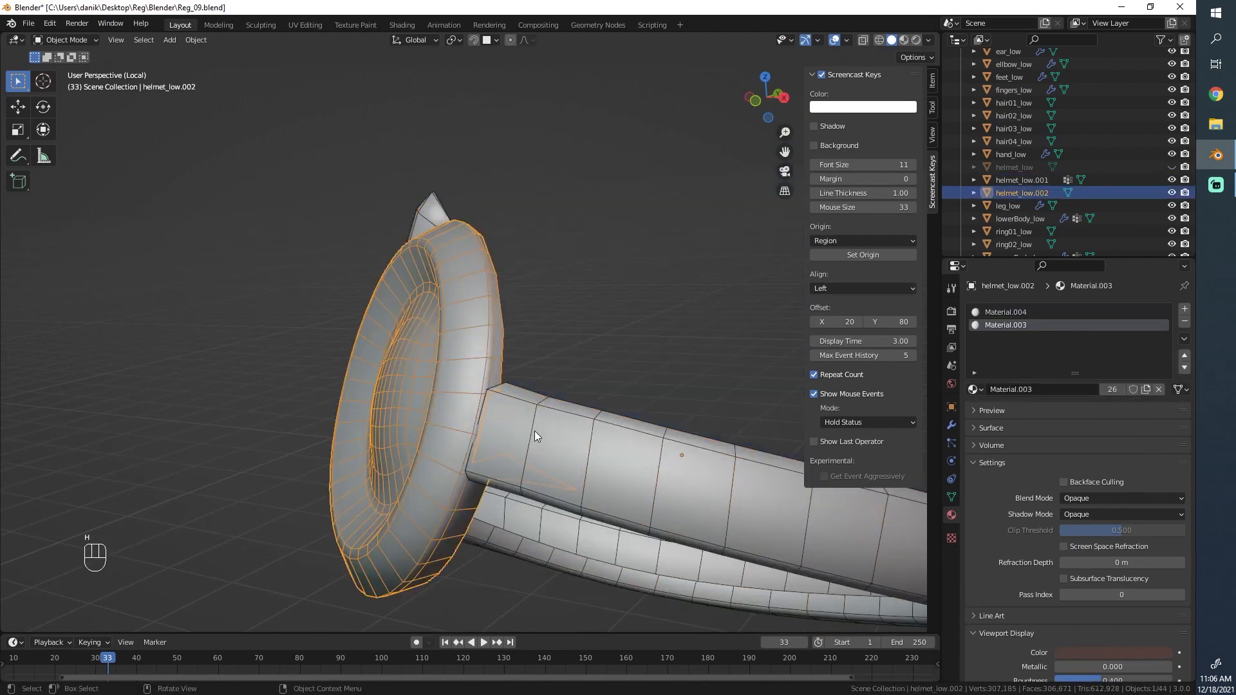
pyautogui.moveTo(534, 430); pyautogui.dragTo(497, 411, button='middle')
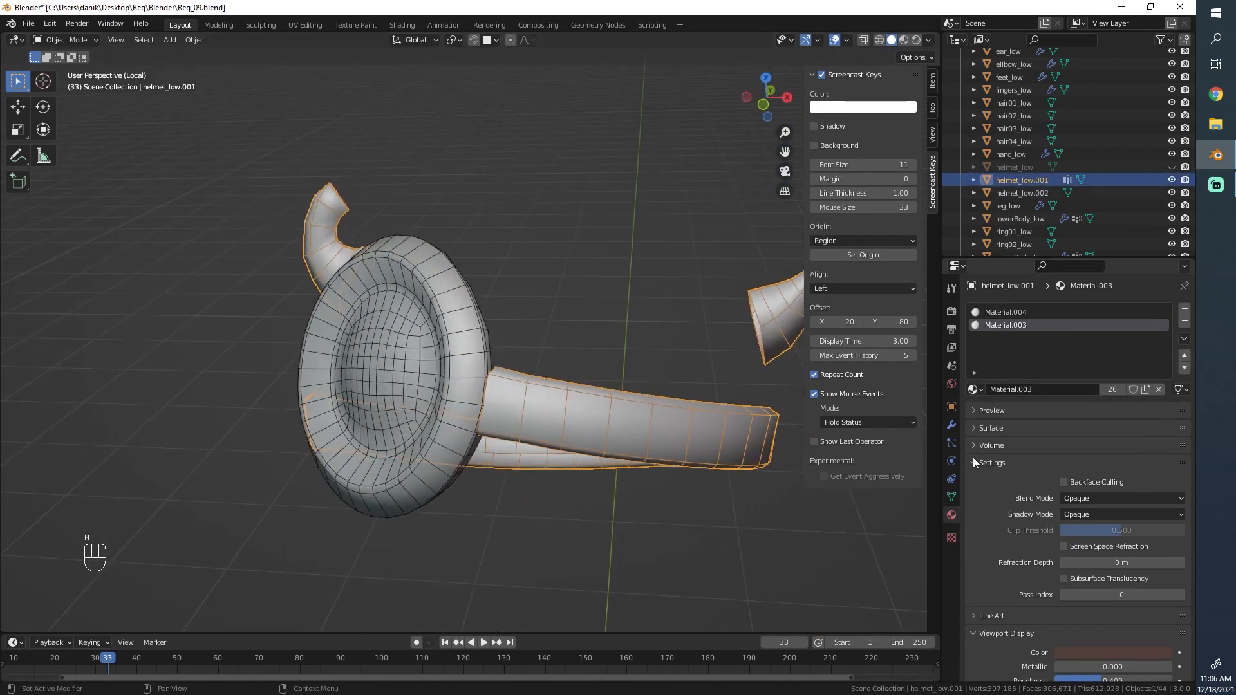
# - Check the band object's modifiers and join the band and horns into the round piece, helmet_low.002
pyautogui.click(951, 427)
pyautogui.keyDown('shift'); pyautogui.click(499, 365); pyautogui.keyUp('shift')
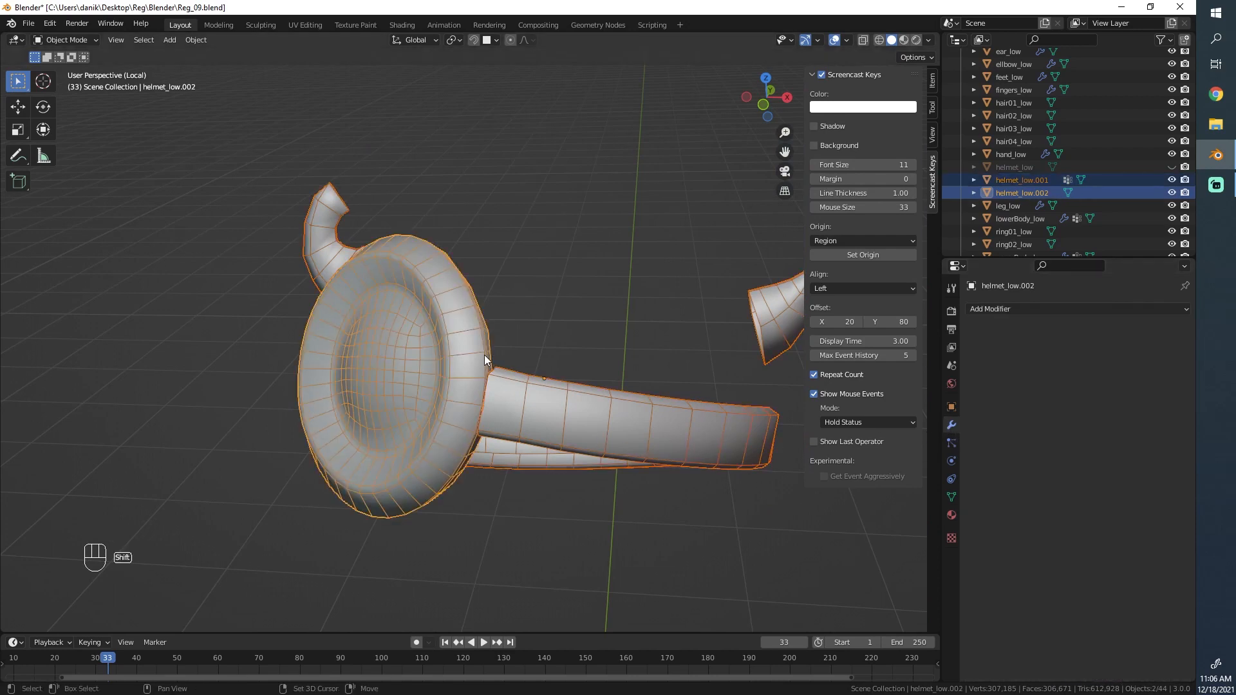
pyautogui.hotkey('ctrl', 'j')
pyautogui.moveTo(484, 354); pyautogui.dragTo(470, 406, button='middle')
pyautogui.scroll(-4, 614, 474)
# - Add one centred loop cut along the length of the helmet band in Edit Mode and clear the selection
pyautogui.press('Tab')
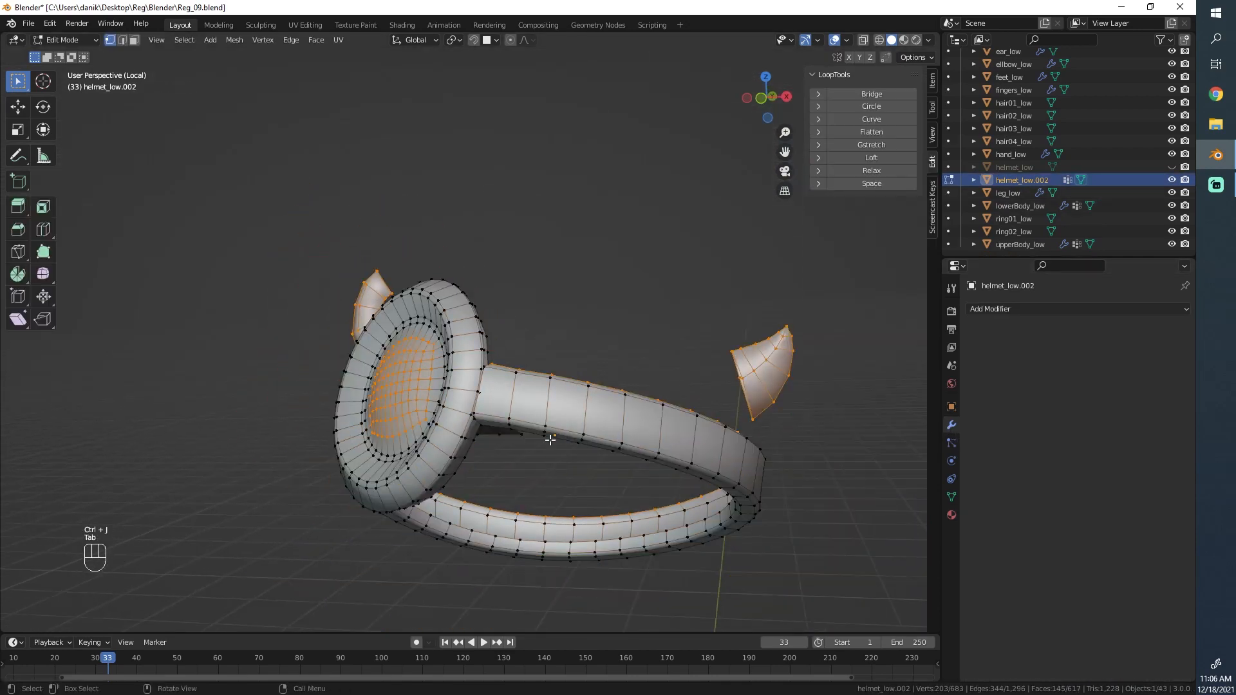
pyautogui.scroll(2, 550, 437)
pyautogui.hotkey('ctrl', 'r')
pyautogui.click(583, 437)
pyautogui.rightClick(527, 444)
pyautogui.hotkey('alt', 'a')
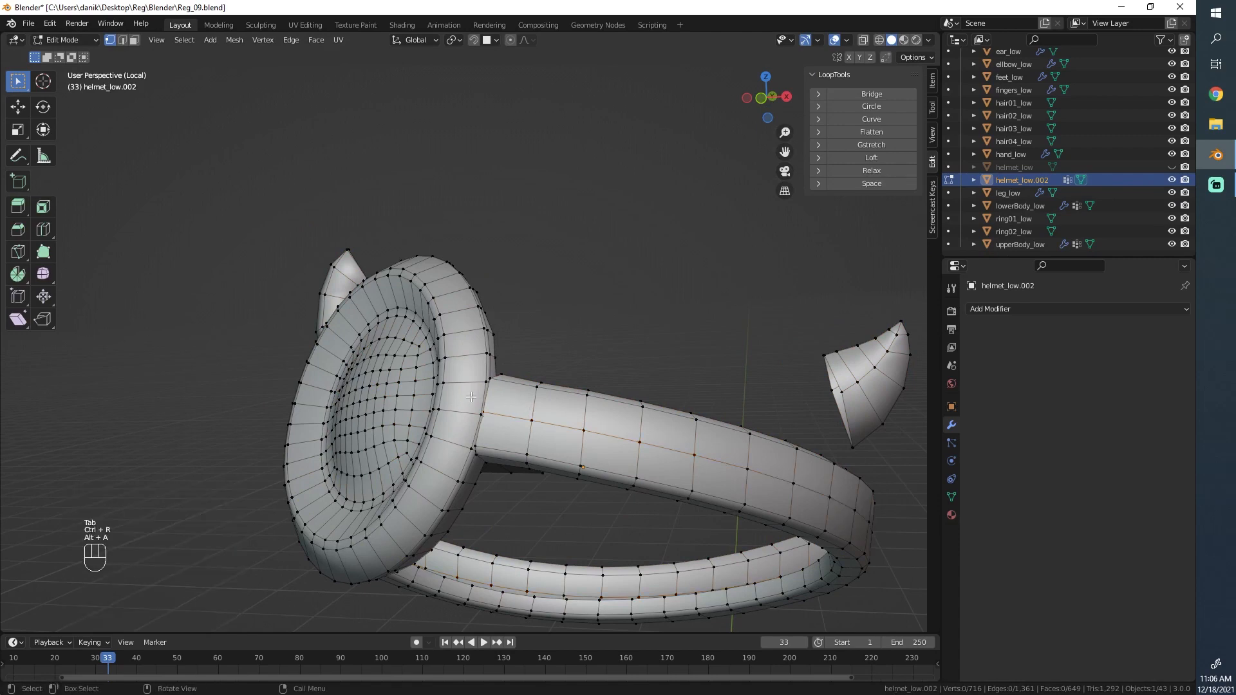
# - Merge a band end vertex with the neighbouring vertex on the round piece's ring, using At Center
pyautogui.moveTo(528, 444)
pyautogui.mouseDown(button='middle')
pyautogui.moveTo(519, 469)
pyautogui.moveTo(709, 432)
pyautogui.moveTo(646, 401)
pyautogui.mouseUp(button='middle')
pyautogui.scroll(3, 647, 451)
pyautogui.scroll(4, 475, 312)
pyautogui.moveTo(648, 459)
pyautogui.keyDown('shift'); pyautogui.mouseDown(button='middle')
pyautogui.moveTo(474, 312)
pyautogui.moveTo(434, 301)
pyautogui.mouseUp(button='middle'); pyautogui.keyUp('shift')
pyautogui.press('z')
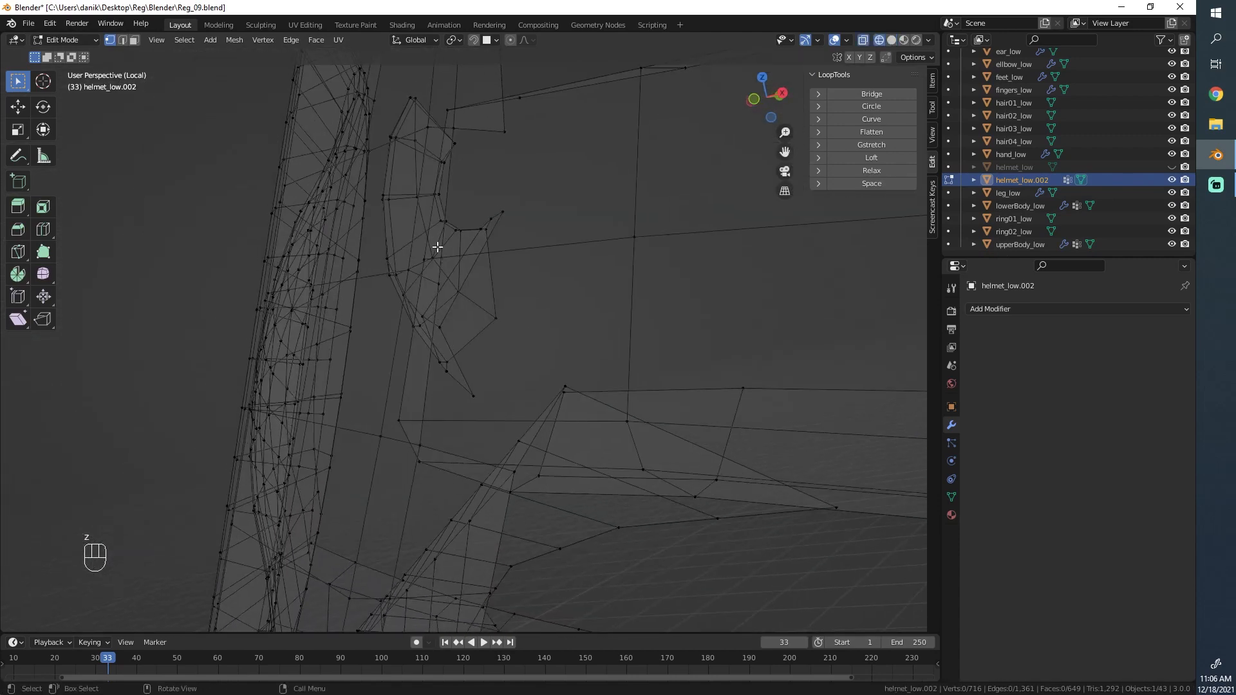
pyautogui.moveTo(432, 272)
pyautogui.mouseDown(button='middle')
pyautogui.moveTo(496, 367)
pyautogui.moveTo(504, 350)
pyautogui.moveTo(467, 257)
pyautogui.moveTo(483, 270)
pyautogui.moveTo(507, 255)
pyautogui.mouseUp(button='middle')
pyautogui.keyDown('shift'); pyautogui.click(505, 350); pyautogui.keyUp('shift')
pyautogui.press('z')
pyautogui.click(717, 375)
pyautogui.press('m')
pyautogui.click(455, 253)
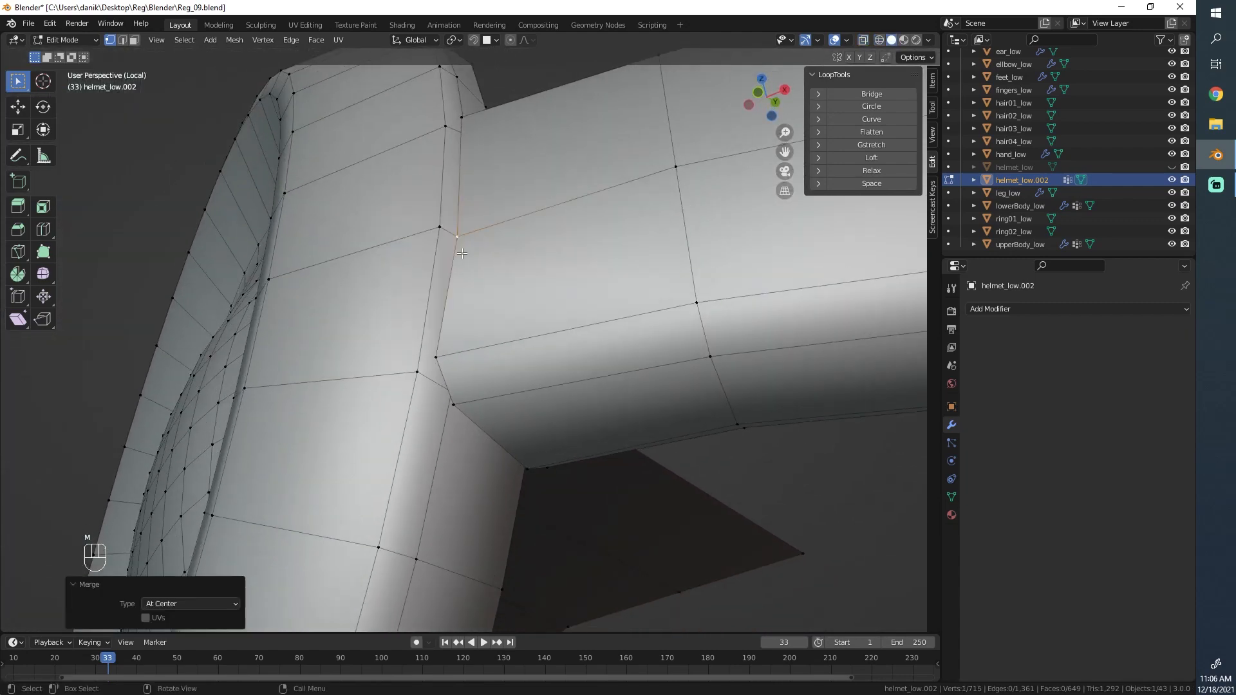
# - Merge the next pair of vertices where the band meets the ring, using At Center in wireframe
pyautogui.moveTo(449, 138); pyautogui.dragTo(452, 199, button='middle')
pyautogui.press('z')
pyautogui.click(456, 214)
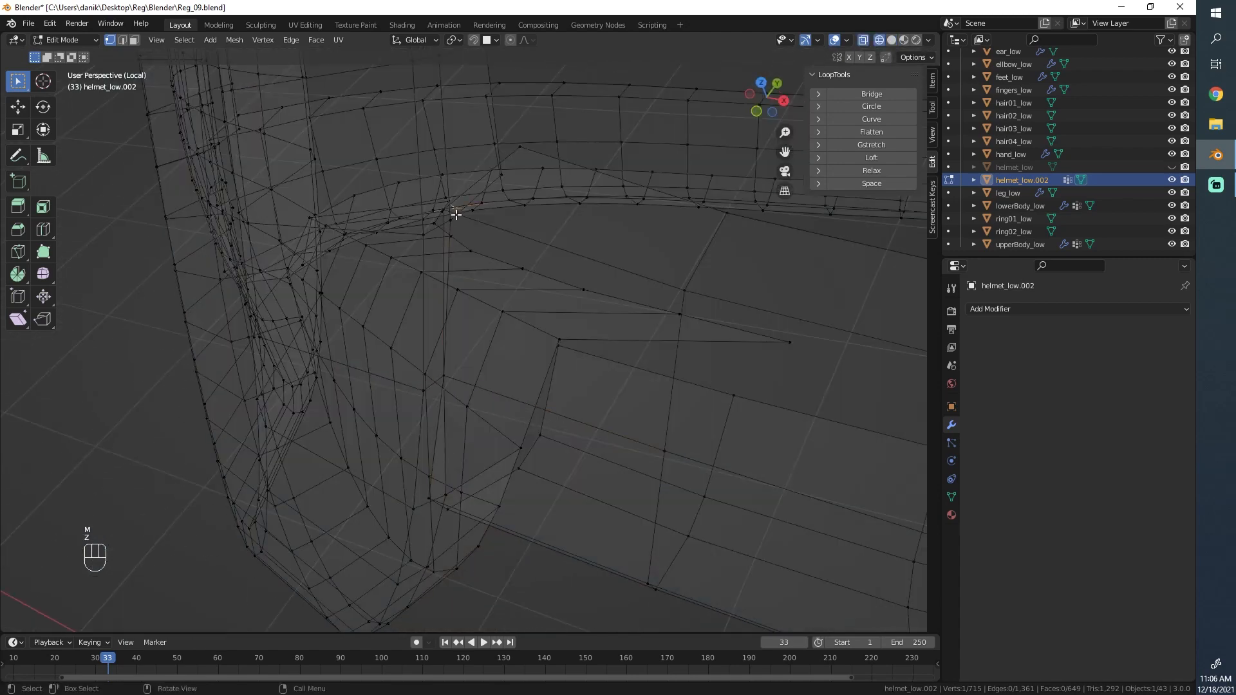
pyautogui.click(523, 229)
pyautogui.press('z')
pyautogui.click(474, 204)
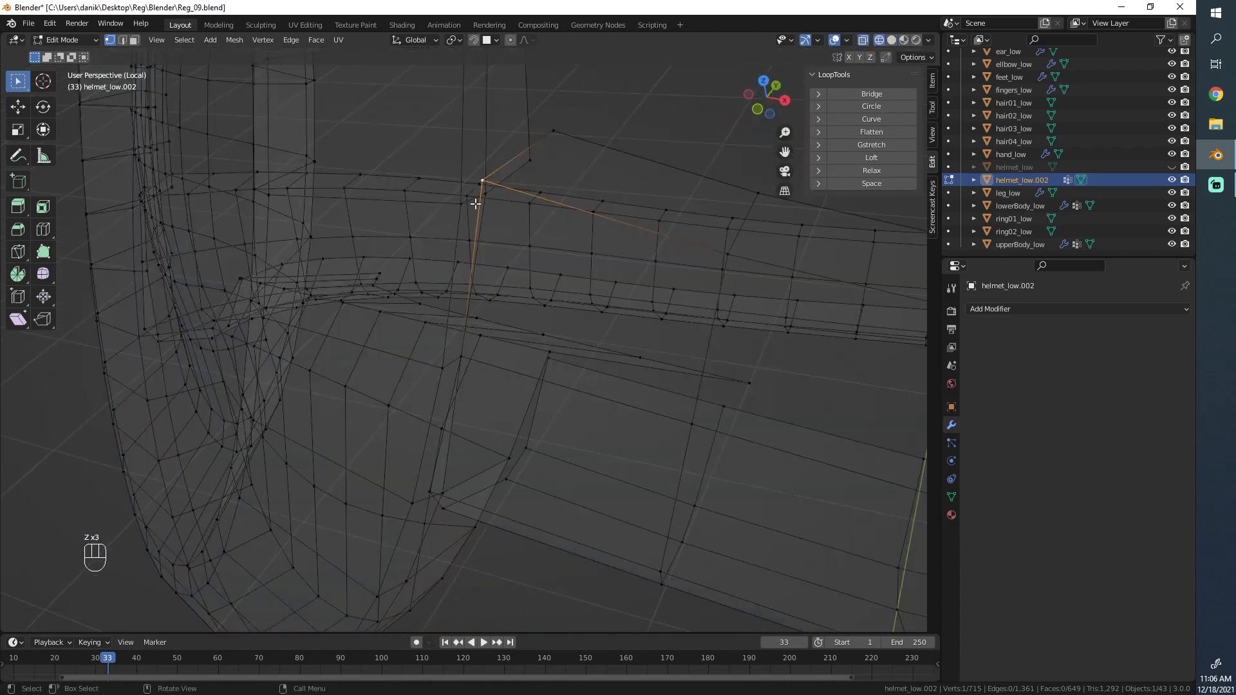
pyautogui.press('m')
pyautogui.click(491, 199)
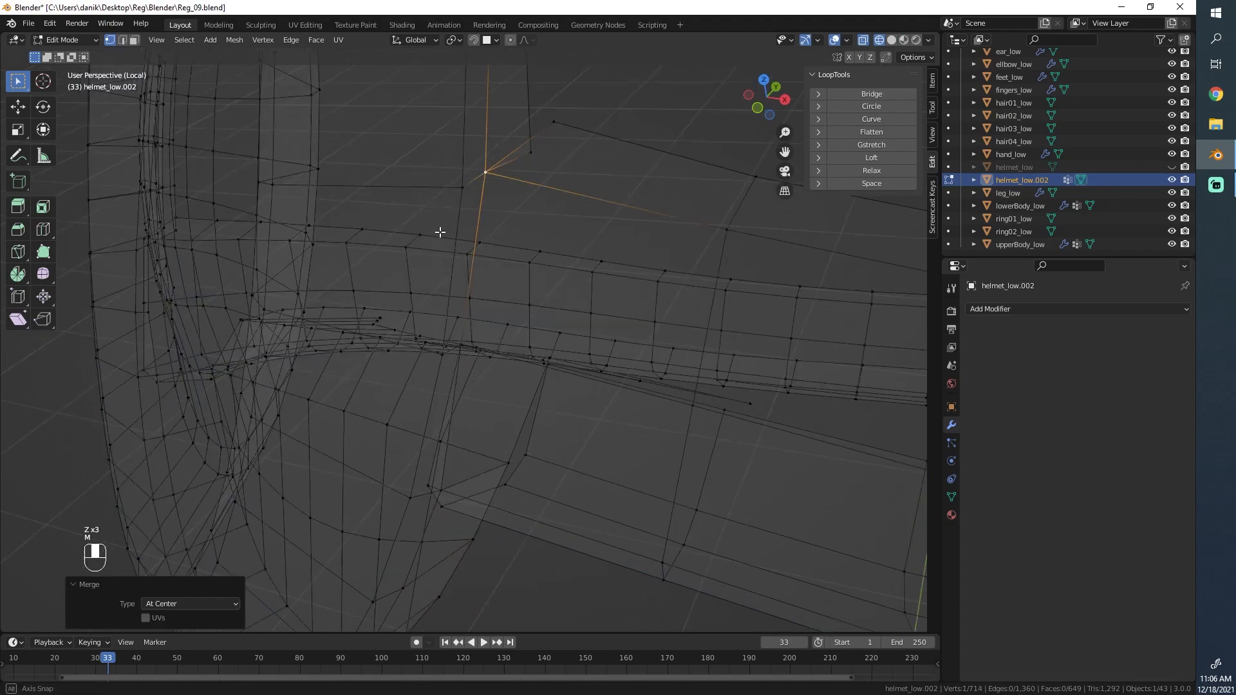
# - Try to merge another pair of band and ring vertices with At Center
pyautogui.moveTo(441, 232); pyautogui.dragTo(447, 339, button='middle')
pyautogui.click(451, 351)
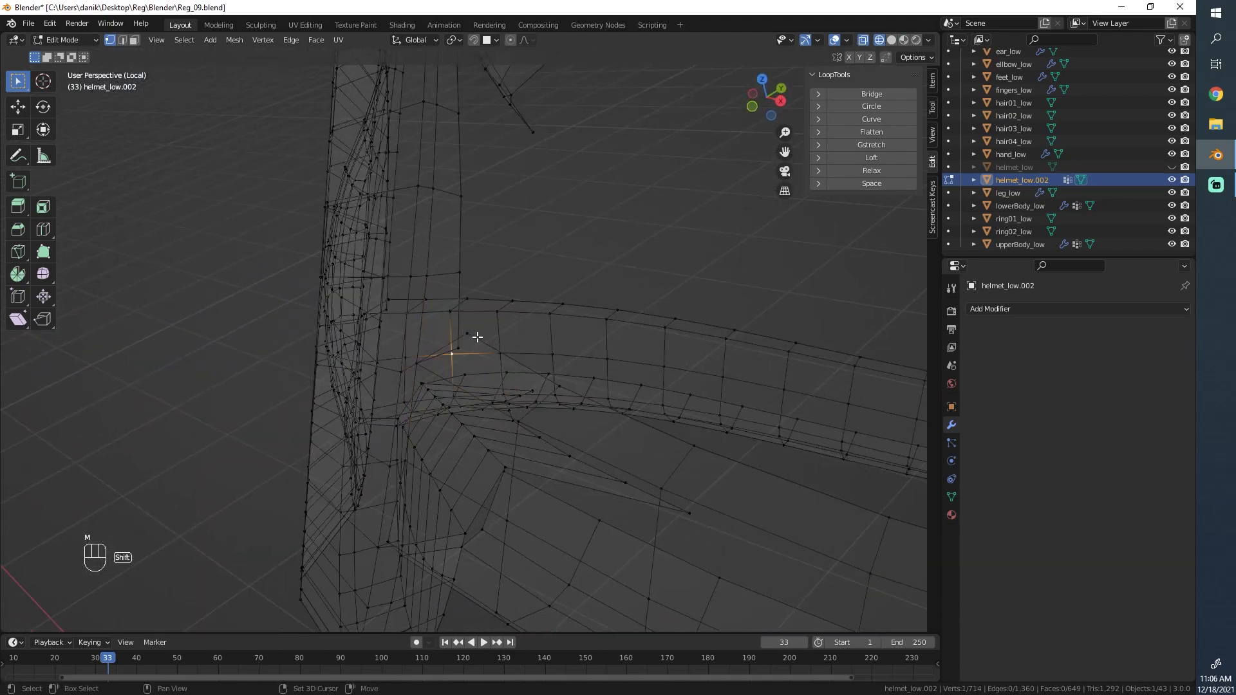
pyautogui.press('m')
pyautogui.click(465, 335)
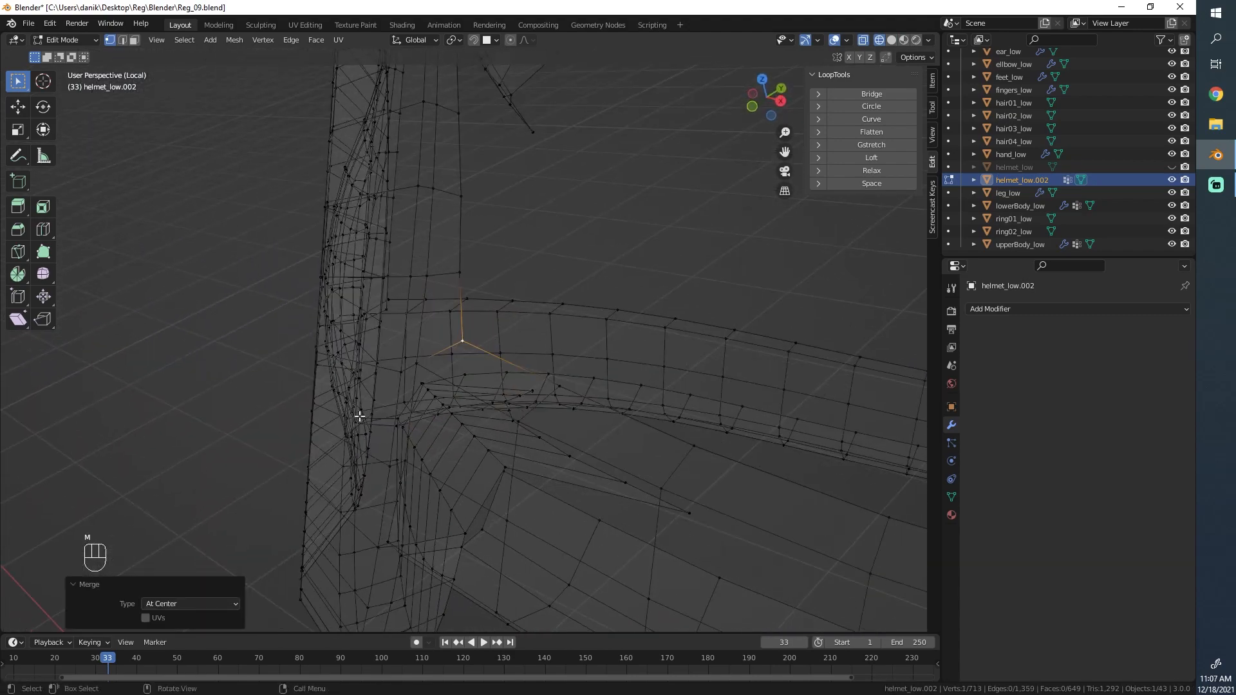
pyautogui.moveTo(358, 416); pyautogui.dragTo(406, 418, button='middle')
pyautogui.press('z')
pyautogui.click(478, 420)
pyautogui.moveTo(486, 422)
pyautogui.mouseDown(button='middle')
pyautogui.moveTo(533, 419)
pyautogui.moveTo(500, 282)
pyautogui.mouseUp(button='middle')
pyautogui.hotkey('ctrl', 'z')
# - Try to select the shortest vertex path along the ring's back edge between the two band joints
pyautogui.moveTo(462, 243); pyautogui.dragTo(262, 297, button='middle')
pyautogui.moveTo(489, 389); pyautogui.dragTo(466, 473, button='middle')
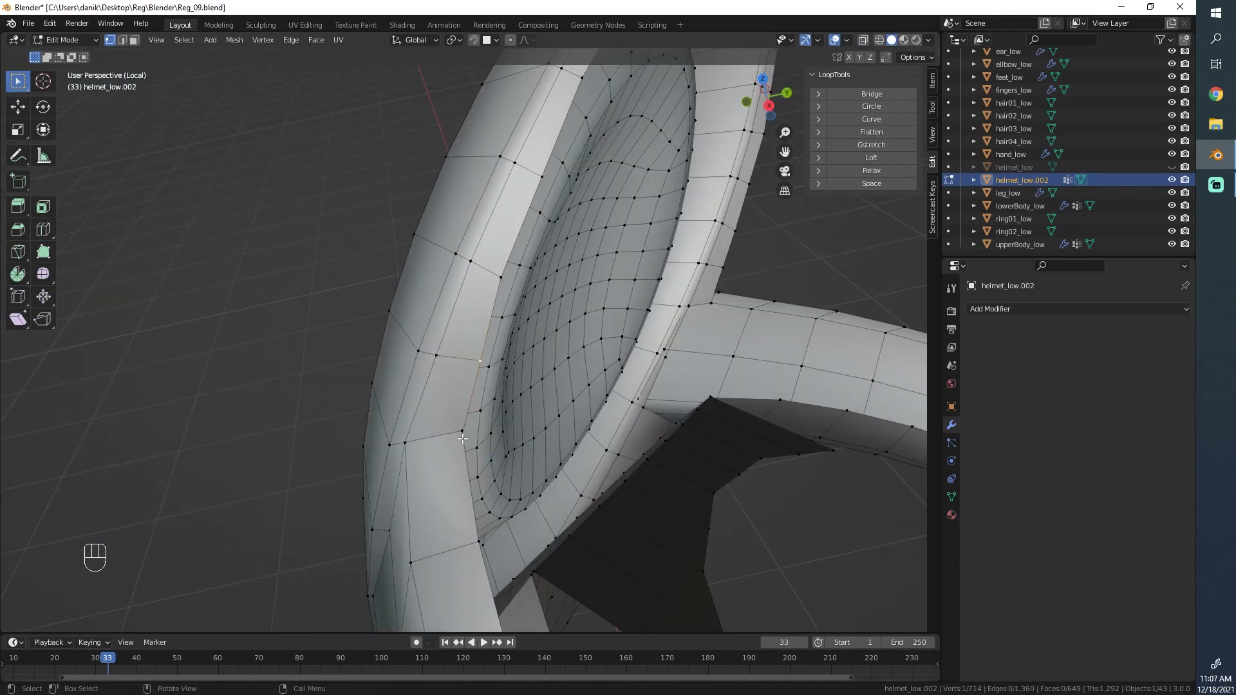
pyautogui.moveTo(421, 422); pyautogui.dragTo(260, 355, button='middle')
pyautogui.keyDown('ctrl'); pyautogui.moveTo(476, 417); pyautogui.dragTo(480, 492, button='middle'); pyautogui.keyUp('ctrl')
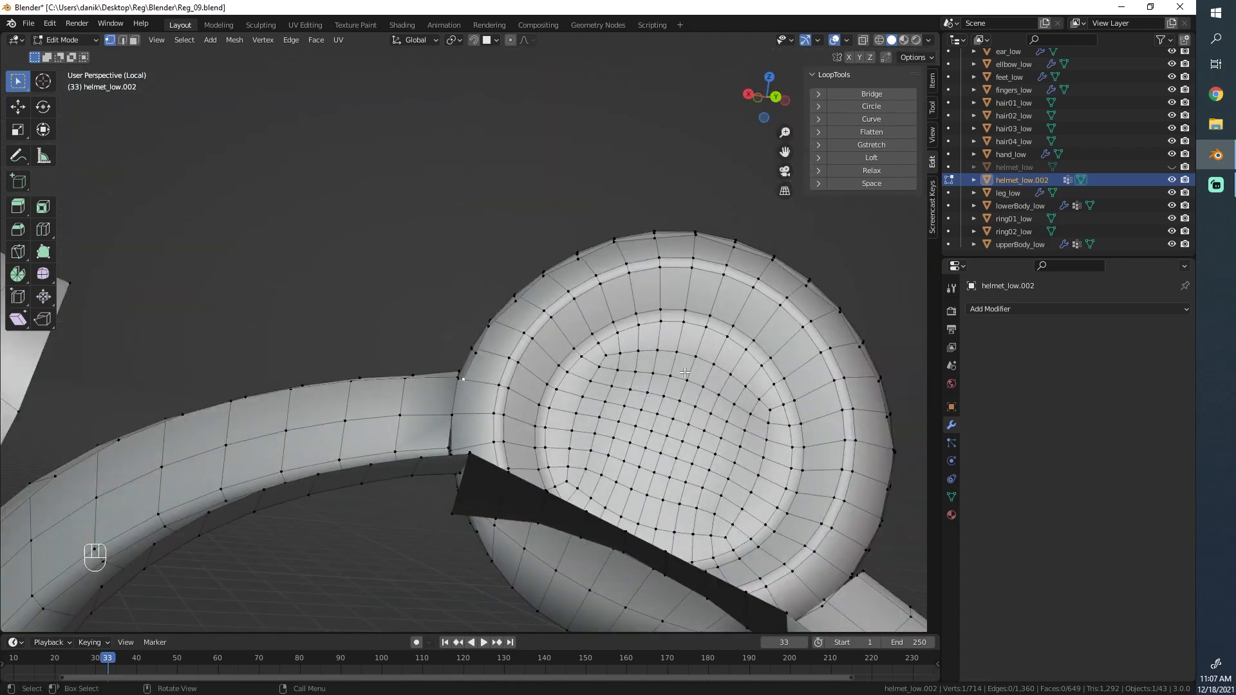
pyautogui.keyDown('shift'); pyautogui.moveTo(515, 424); pyautogui.dragTo(363, 405, button='middle'); pyautogui.keyUp('shift')
pyautogui.moveTo(445, 348); pyautogui.dragTo(418, 411, button='middle')
pyautogui.keyDown('shift'); pyautogui.moveTo(515, 399); pyautogui.dragTo(509, 335, button='middle'); pyautogui.keyUp('shift')
pyautogui.moveTo(509, 335); pyautogui.dragTo(504, 271, button='middle')
pyautogui.scroll(3, 504, 271)
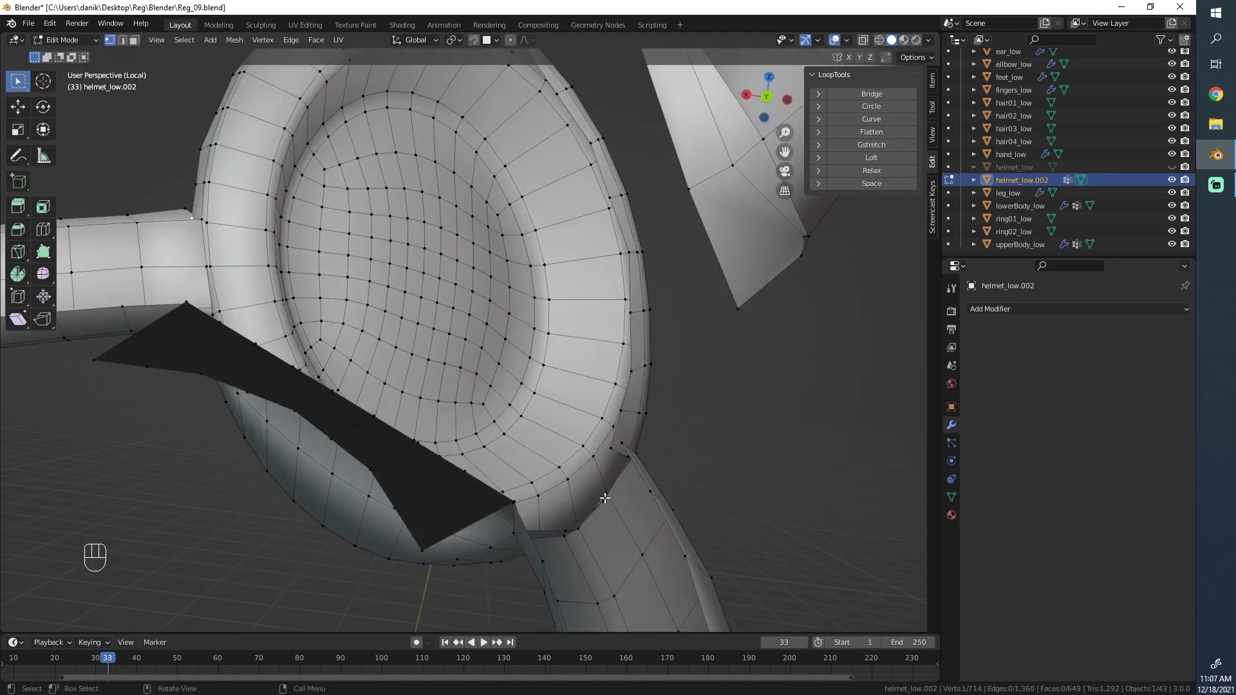
pyautogui.keyDown('ctrl'); pyautogui.click(609, 441); pyautogui.keyUp('ctrl')
pyautogui.hotkey('ctrl', 'z')
pyautogui.keyDown('ctrl'); pyautogui.click(609, 441); pyautogui.keyUp('ctrl')
pyautogui.hotkey('ctrl', 'z')
pyautogui.hotkey('ctrl', 'z')
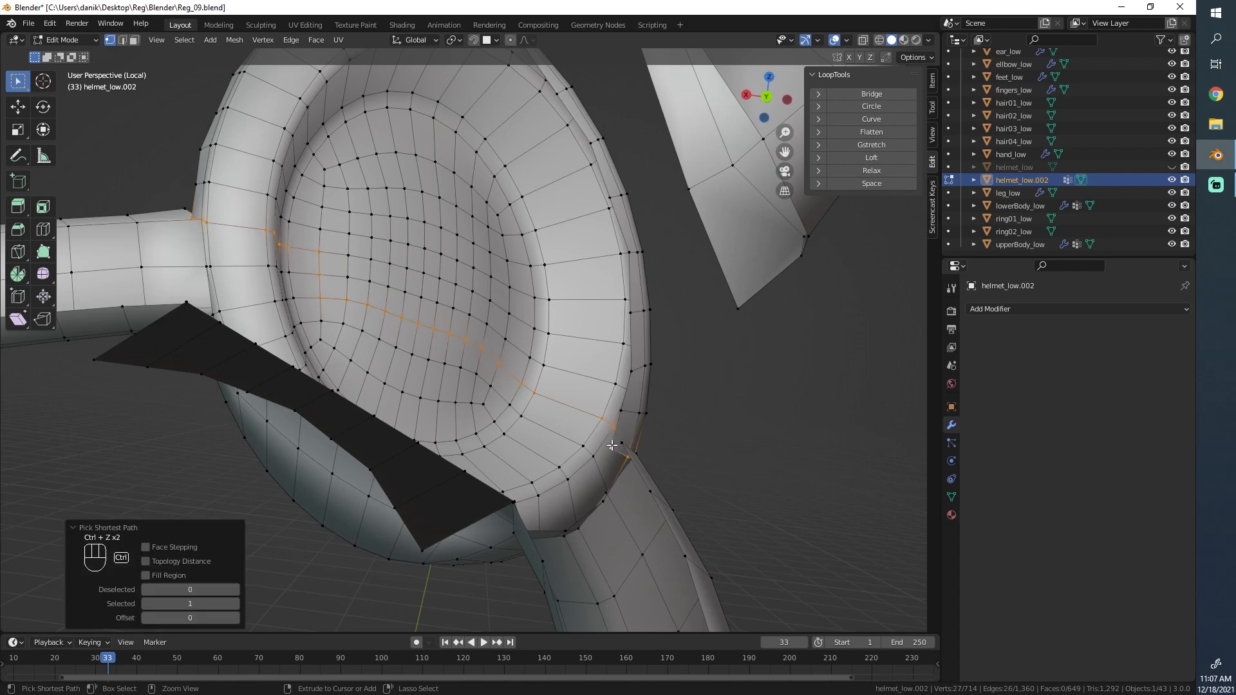
# - Select the vertex path over the ring's back edge between the band joints and smooth it with LoopTools Relax
pyautogui.keyDown('shift'); pyautogui.moveTo(542, 95); pyautogui.dragTo(502, 149, button='middle'); pyautogui.keyUp('shift')
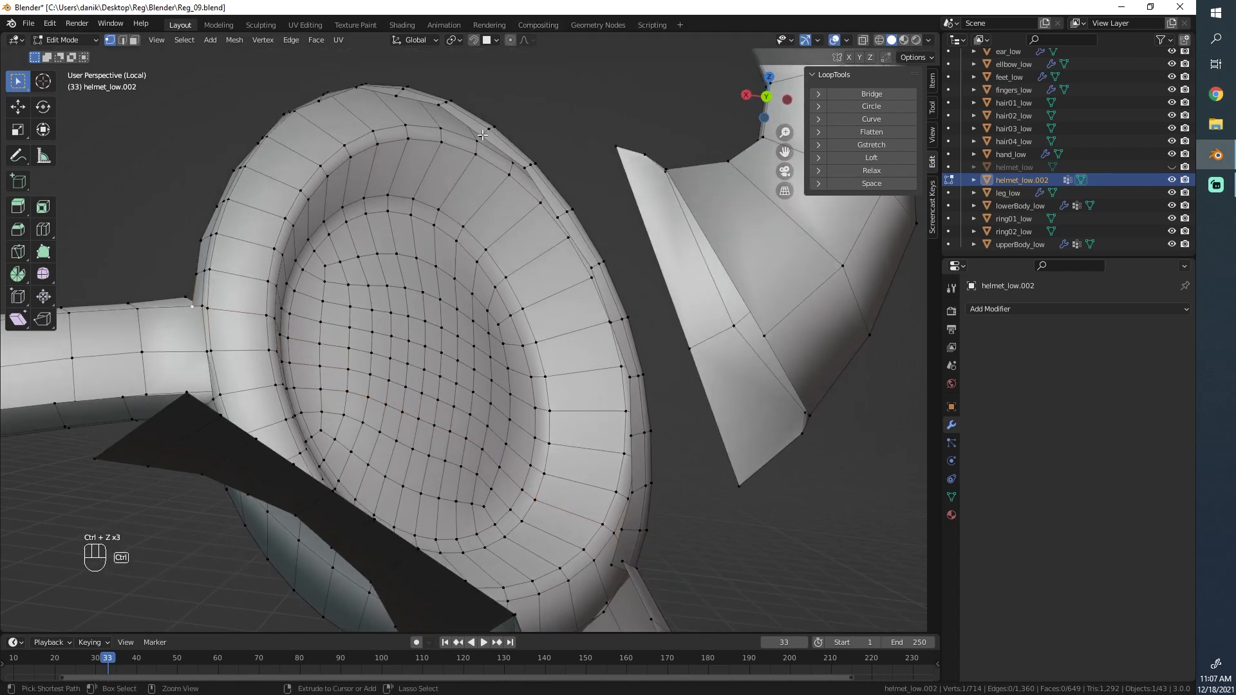
pyautogui.keyDown('ctrl'); pyautogui.click(483, 135); pyautogui.keyUp('ctrl')
pyautogui.moveTo(611, 560); pyautogui.dragTo(543, 408, button='middle')
pyautogui.click(867, 173)
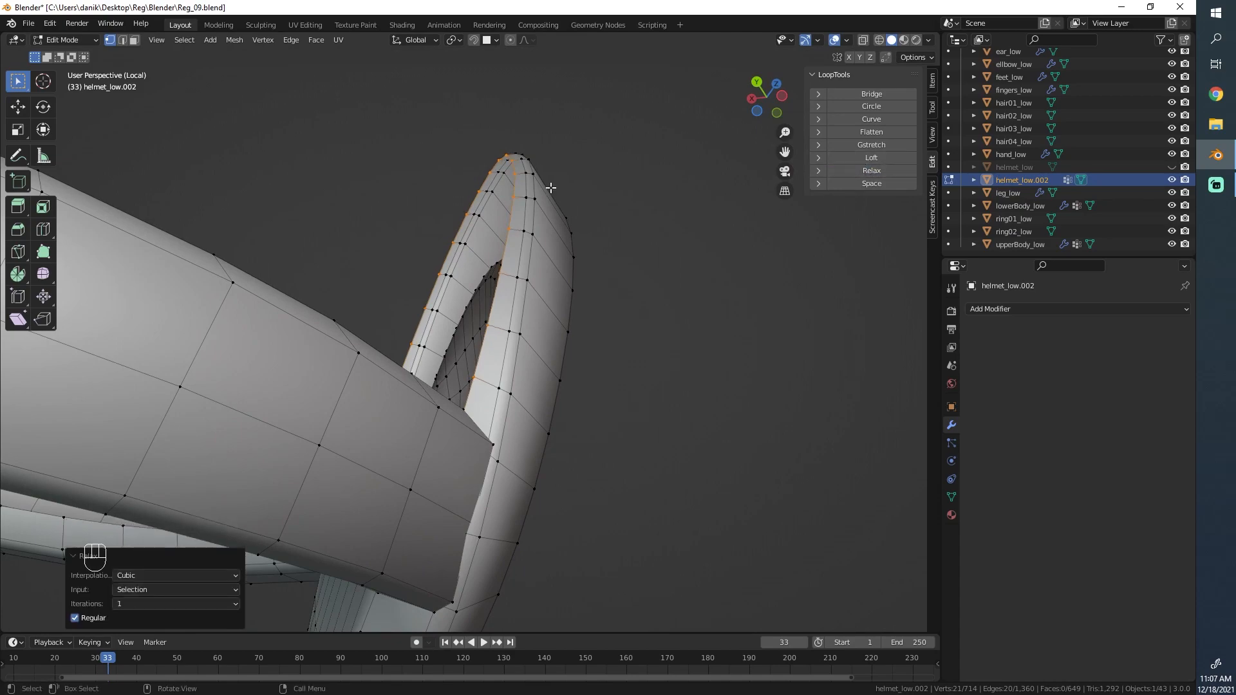
pyautogui.moveTo(543, 188); pyautogui.dragTo(676, 461, button='middle')
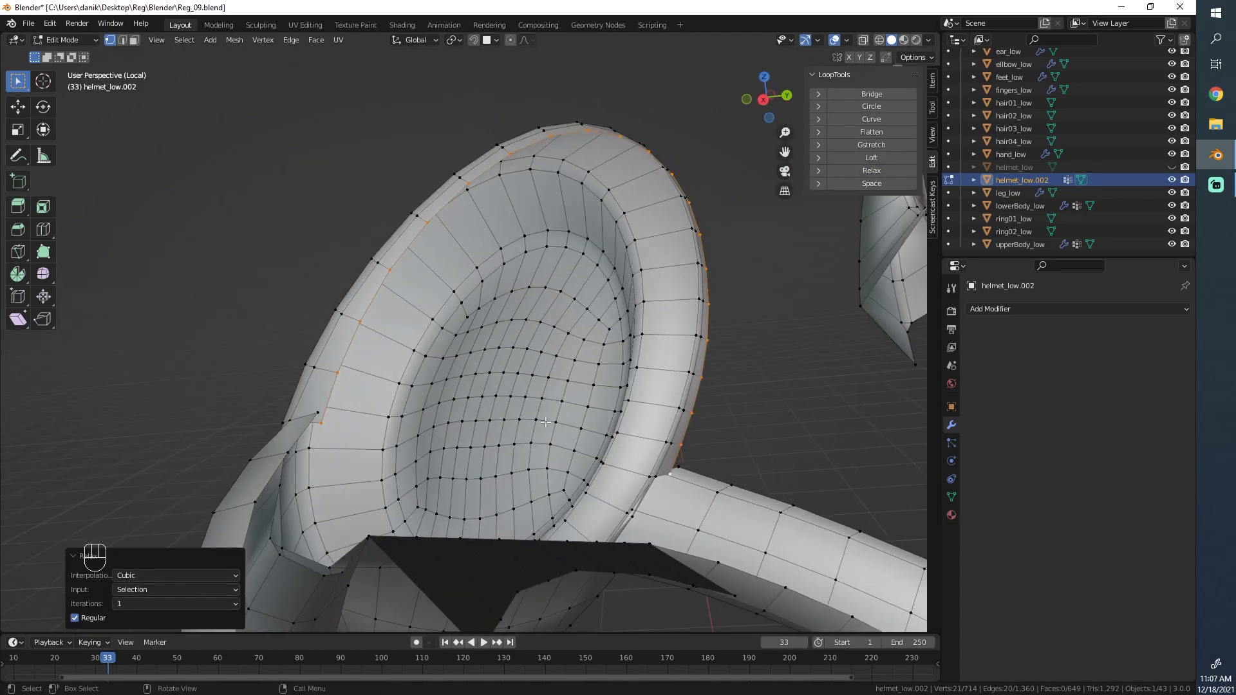
# - Try to slide the ring's edge vertex at the band's upper corner and merge the corner into it, using At Last
pyautogui.moveTo(546, 423); pyautogui.dragTo(580, 412, button='middle')
pyautogui.scroll(4, 463, 379)
pyautogui.moveTo(464, 387); pyautogui.dragTo(546, 268, button='middle')
pyautogui.click(484, 310)
pyautogui.moveTo(484, 311); pyautogui.dragTo(494, 305, button='middle')
pyautogui.press('g')
pyautogui.press('g')
pyautogui.click(509, 293)
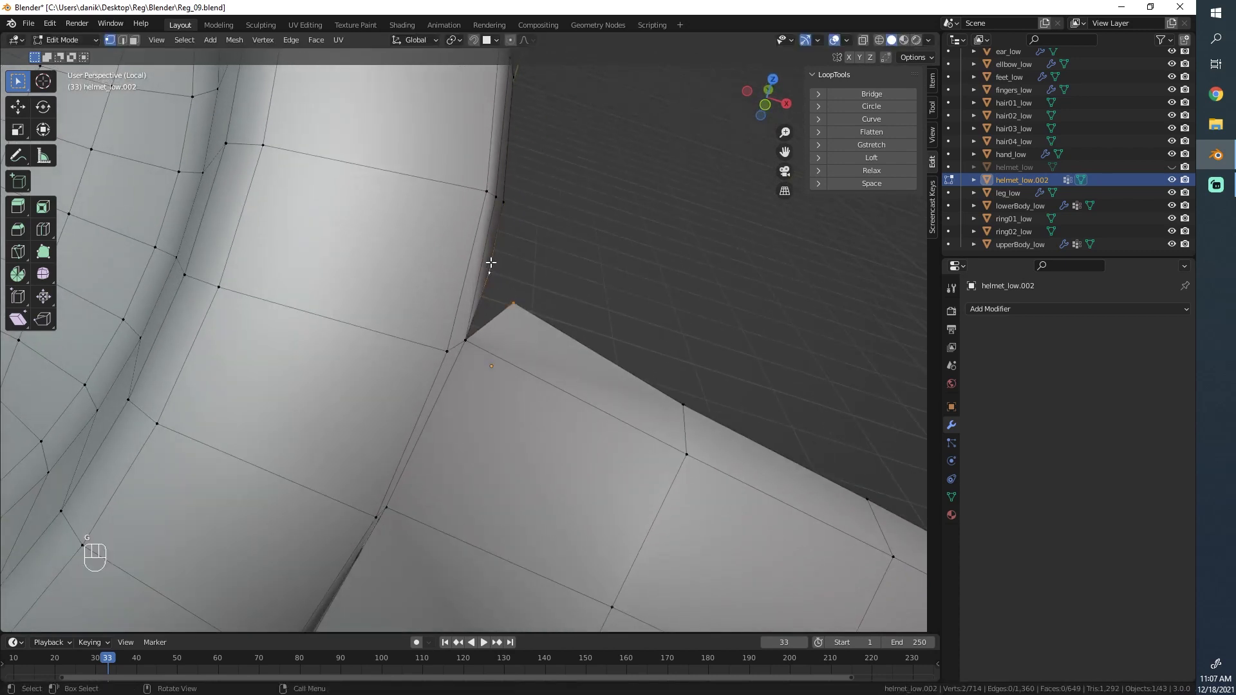
pyautogui.press('m')
pyautogui.click(474, 318)
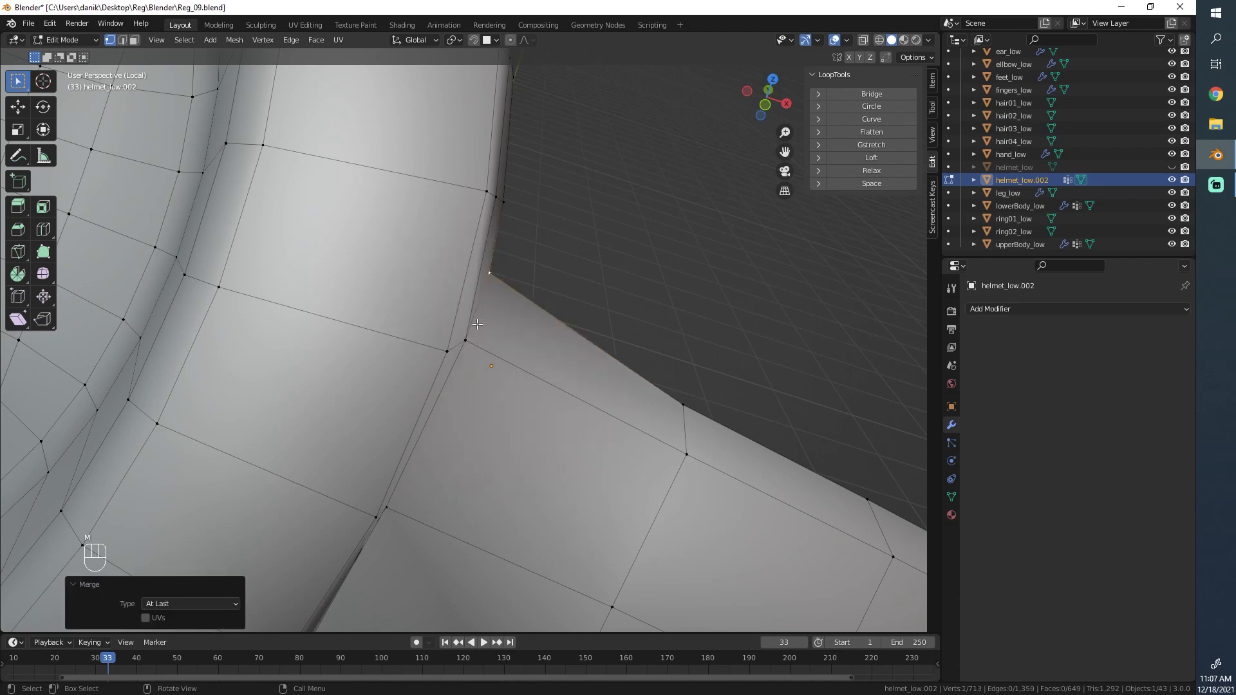
# - Try a further vertex slide at the band's upper corner and undo it together with the corner merge and earlier slide
pyautogui.moveTo(475, 318); pyautogui.dragTo(529, 309, button='middle')
pyautogui.press('g')
pyautogui.press('g')
pyautogui.click(497, 320)
pyautogui.hotkey('alt', 'a')
pyautogui.hotkey('ctrl', 'z')
pyautogui.hotkey('ctrl', 'z')
pyautogui.hotkey('ctrl', 'z')
pyautogui.hotkey('ctrl', 'z')
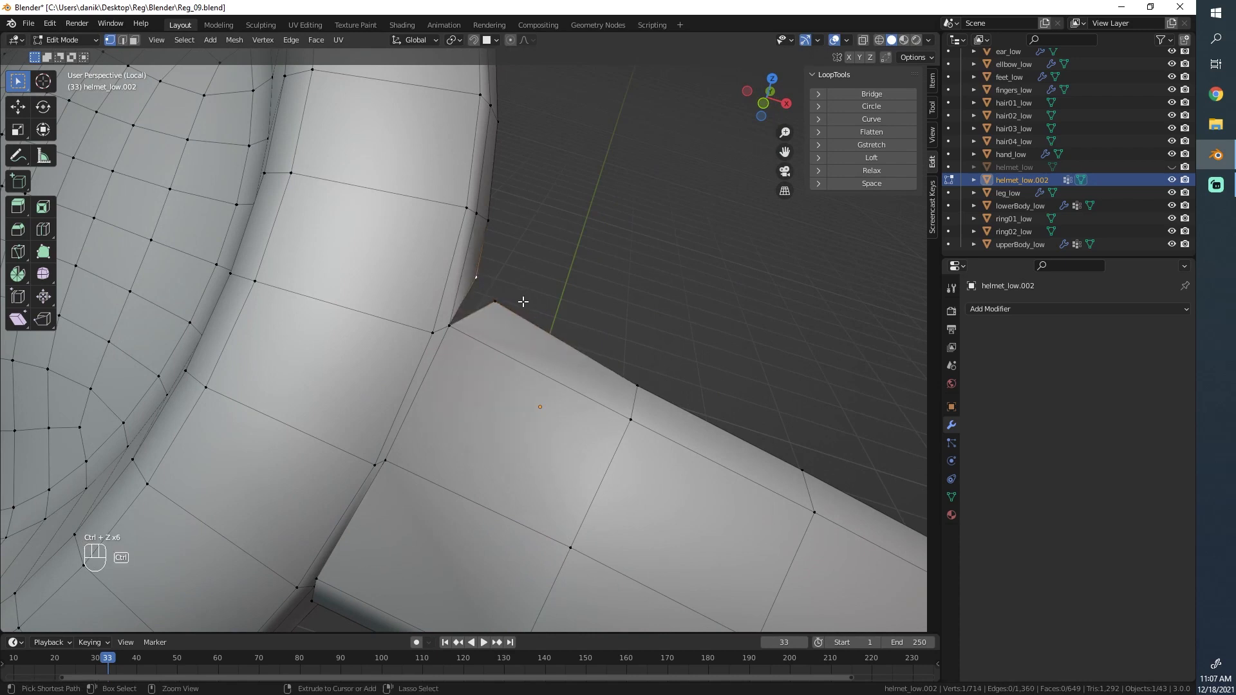
# - Slide the ring's edge vertex closer to the band's upper corner and merge the corner vertex into it, using At Last
pyautogui.press('g')
pyautogui.press('g')
pyautogui.click(514, 289)
pyautogui.click(497, 304)
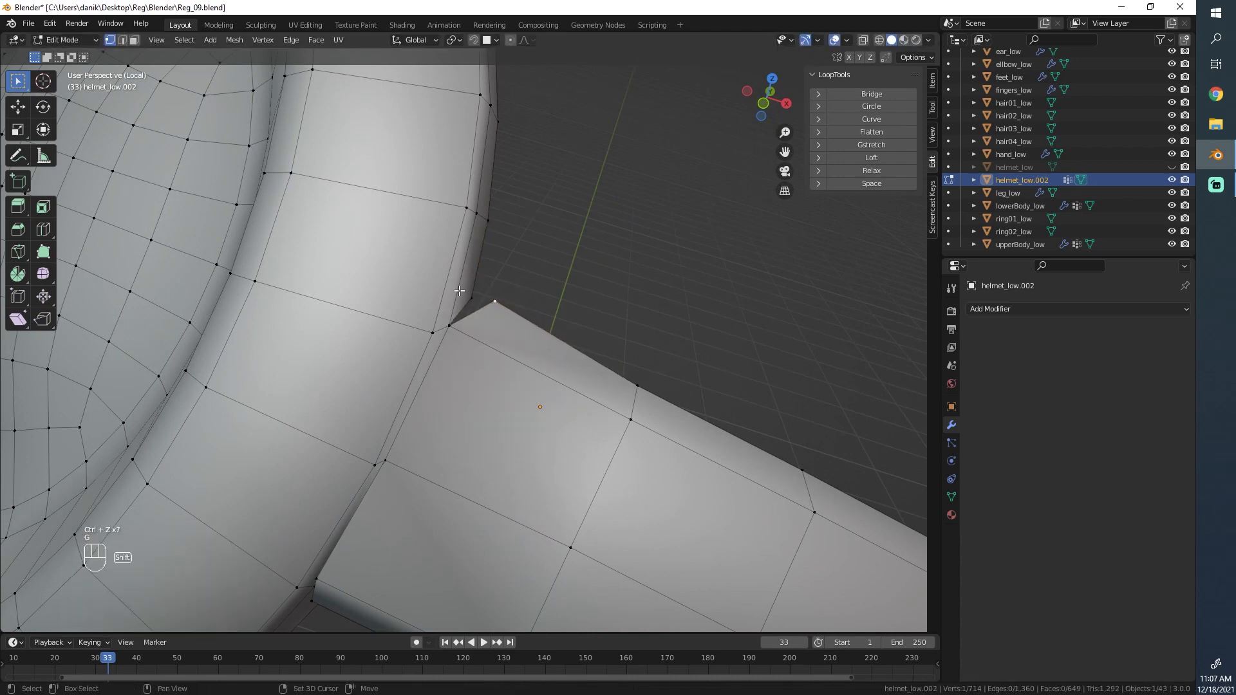
pyautogui.press('m')
pyautogui.click(484, 298)
pyautogui.hotkey('alt', 'a')
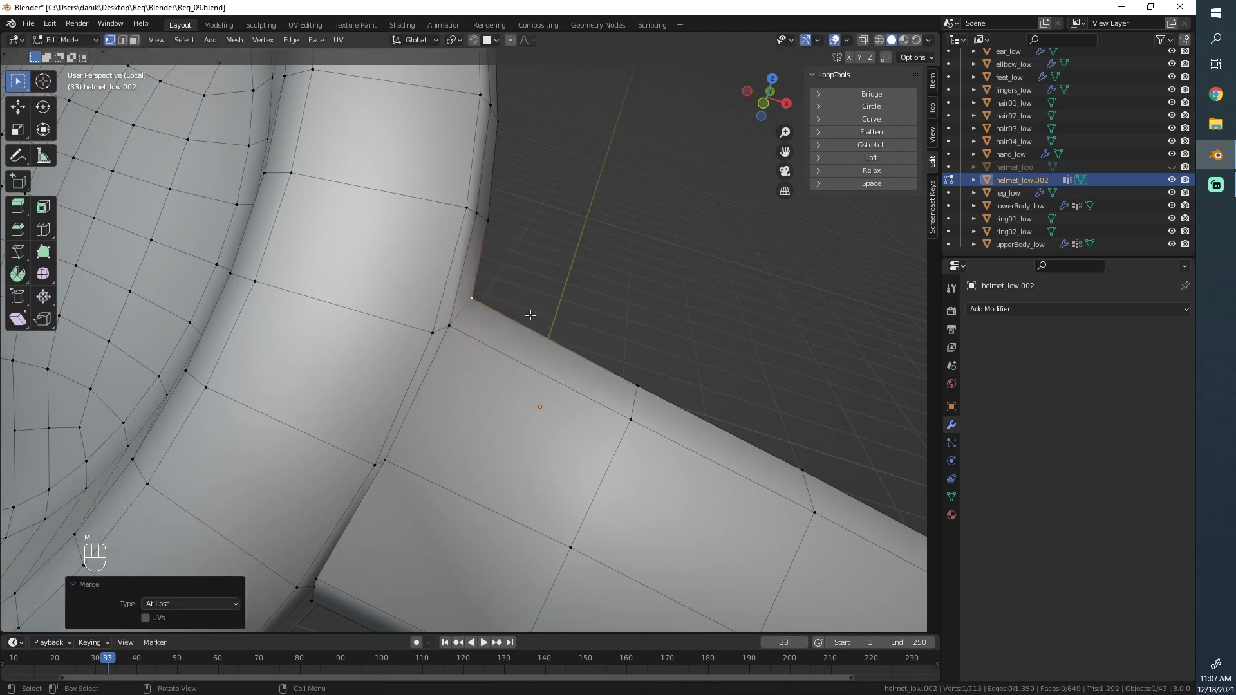
# - Slide two vertices on the ring's bevel loop beside the band joint to even out their spacing
pyautogui.scroll(-2, 328, 309)
pyautogui.moveTo(530, 315); pyautogui.dragTo(590, 354, button='middle')
pyautogui.scroll(-5, 590, 353)
pyautogui.moveTo(501, 380); pyautogui.dragTo(571, 400, button='middle')
pyautogui.scroll(8, 570, 401)
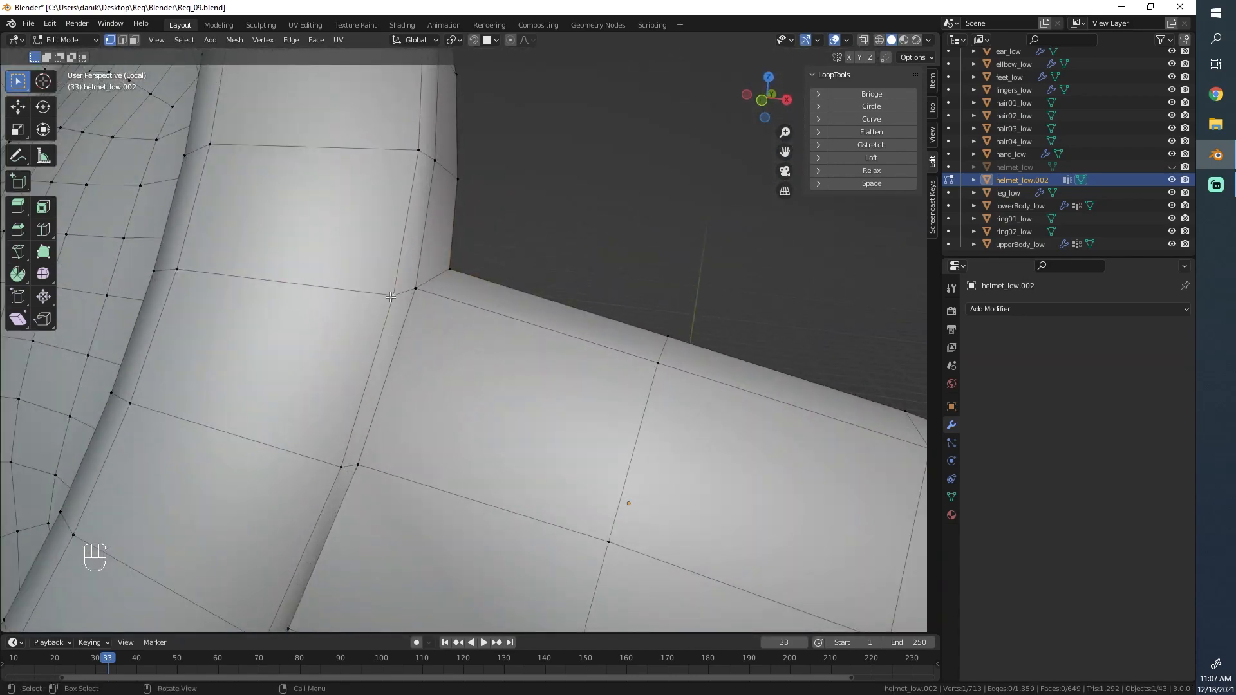
pyautogui.click(391, 297)
pyautogui.press('g')
pyautogui.press('g')
pyautogui.click(392, 280)
pyautogui.keyDown('shift'); pyautogui.moveTo(409, 428); pyautogui.dragTo(469, 344, button='middle'); pyautogui.keyUp('shift')
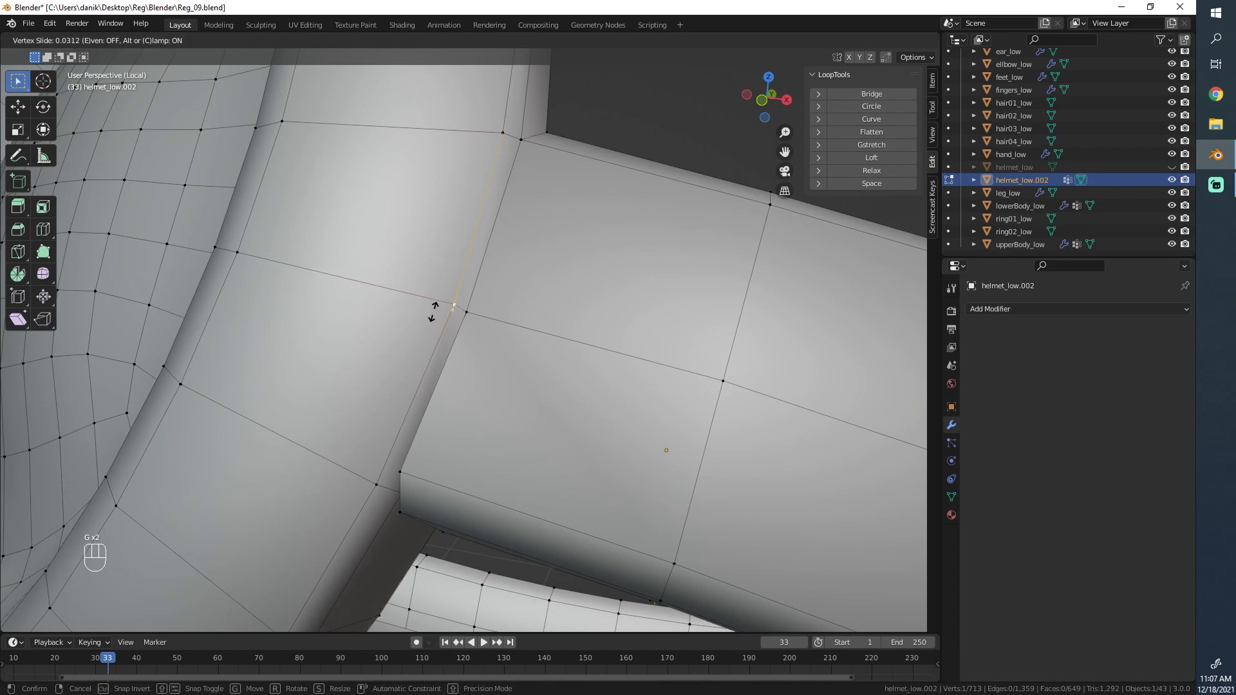
pyautogui.click(428, 314)
# - Move the vertices at the lower end of the band joint to fit the ring's surface
pyautogui.moveTo(428, 314); pyautogui.dragTo(526, 280, button='middle')
pyautogui.moveTo(437, 209); pyautogui.dragTo(428, 141, button='middle')
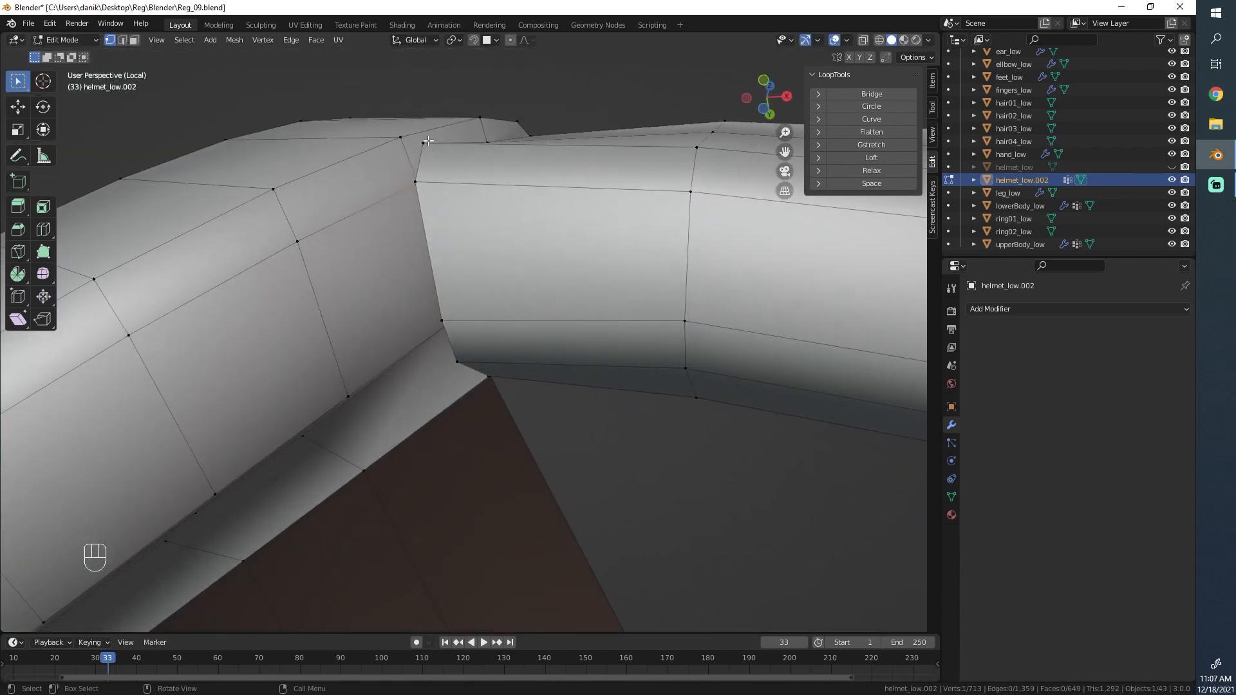
pyautogui.press('g')
pyautogui.click(423, 204)
pyautogui.moveTo(422, 204); pyautogui.dragTo(323, 234, button='middle')
pyautogui.press('g')
pyautogui.click(531, 180)
pyautogui.click(426, 237)
pyautogui.press('g')
pyautogui.click(326, 242)
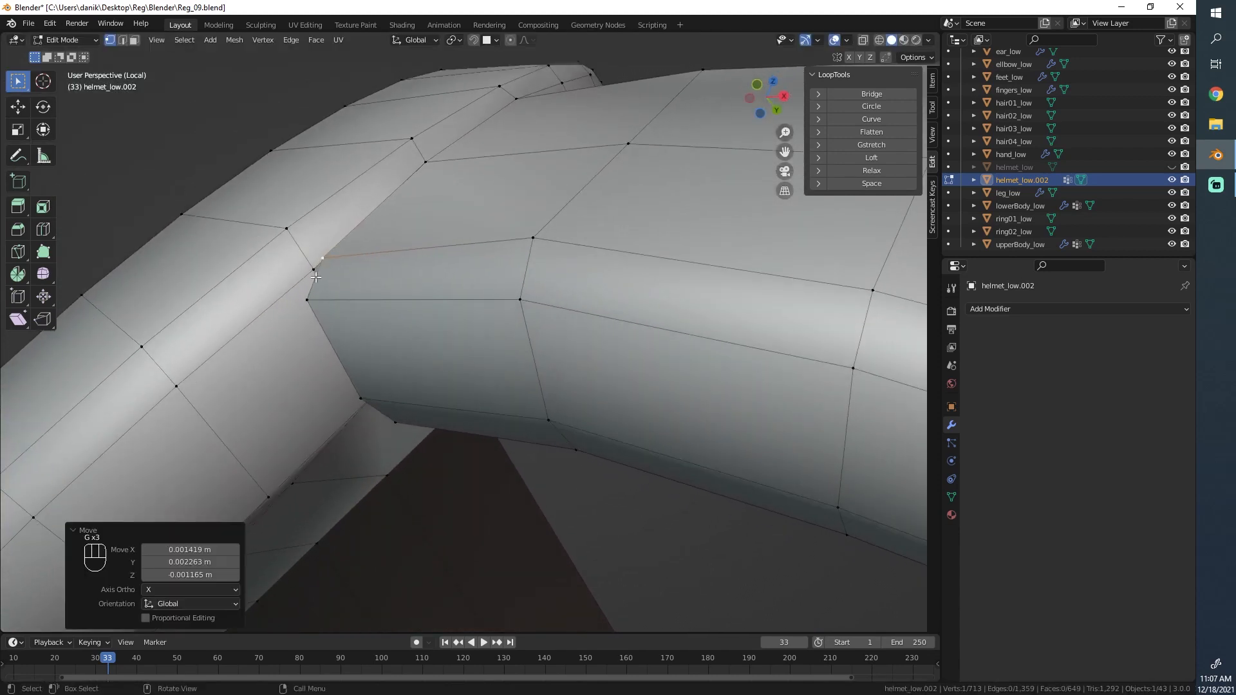
# - Slide the ring vertex next to the band's lower corner and nudge the adjoining band end vertex into line
pyautogui.click(316, 278)
pyautogui.moveTo(317, 278); pyautogui.dragTo(375, 299, button='middle')
pyautogui.keyDown('shift'); pyautogui.click(234, 259); pyautogui.keyUp('shift')
pyautogui.press('g')
pyautogui.press('g')
pyautogui.click(273, 283)
pyautogui.click(279, 272)
pyautogui.press('g')
pyautogui.click(281, 275)
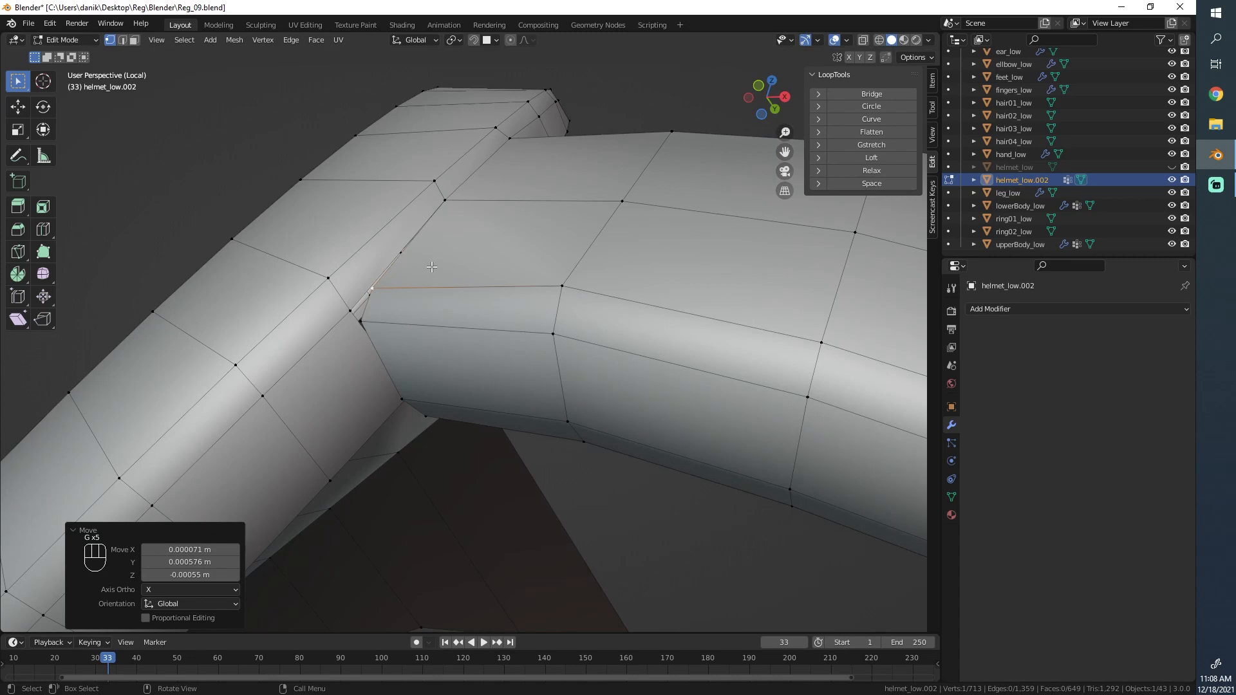
pyautogui.press('v')
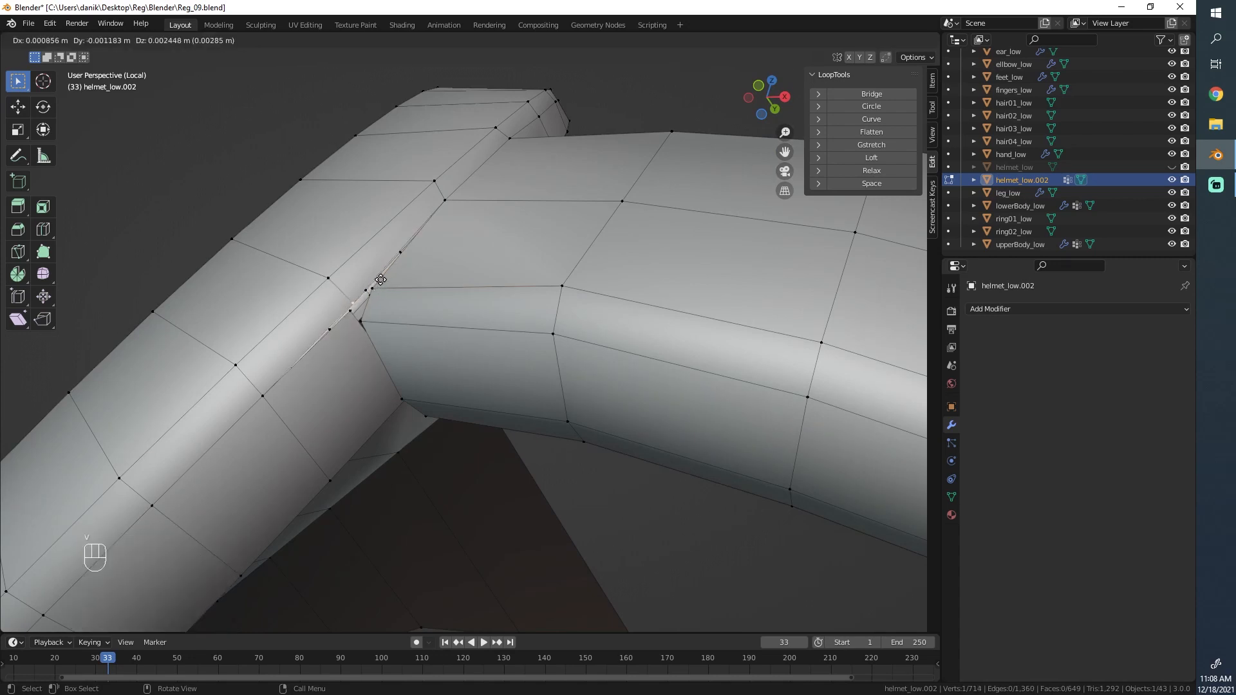
pyautogui.click(346, 290)
pyautogui.hotkey('ctrl', 'z')
# - Rip the ring vertex beside the band joint and merge the ripped corner into the adjacent band vertex, using At Last
pyautogui.press('v')
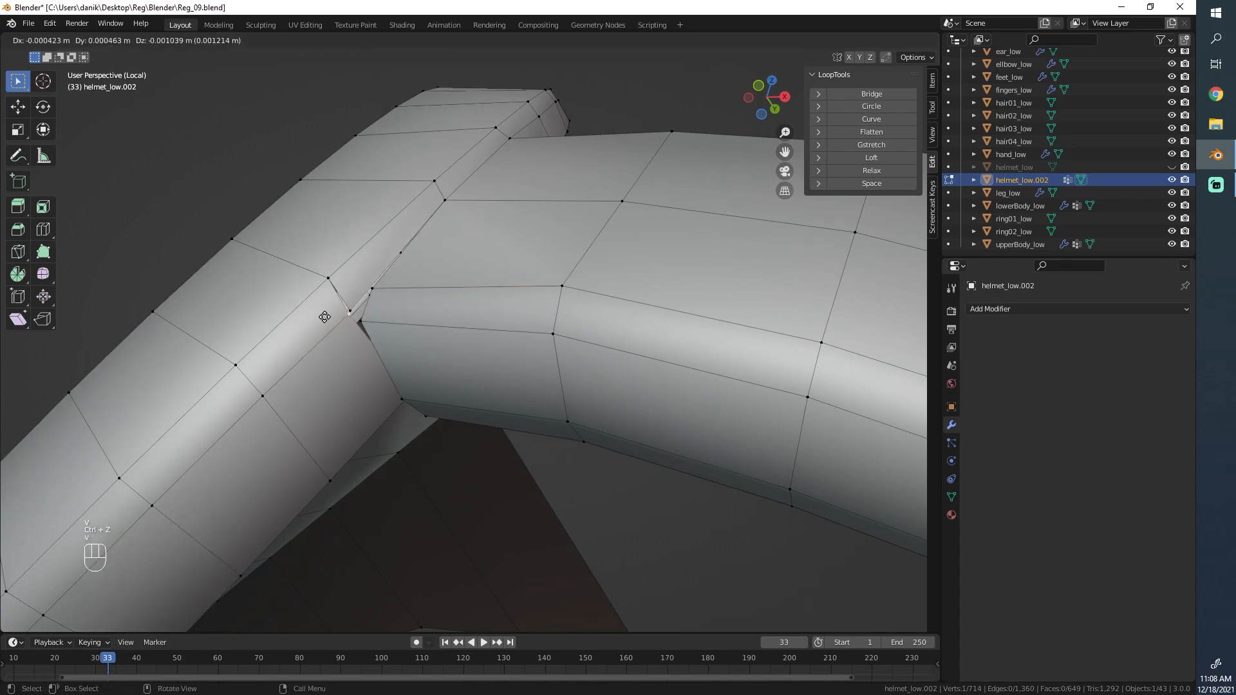
pyautogui.click(347, 310)
pyautogui.press('z')
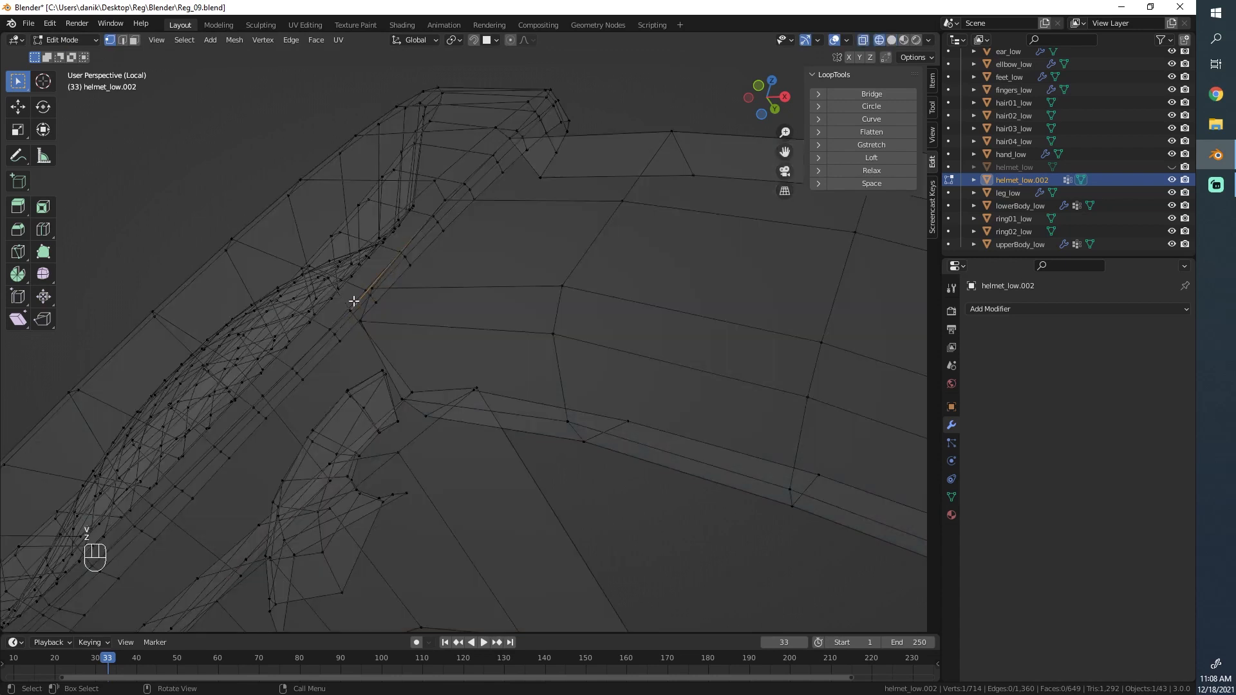
pyautogui.press('z')
pyautogui.press('m')
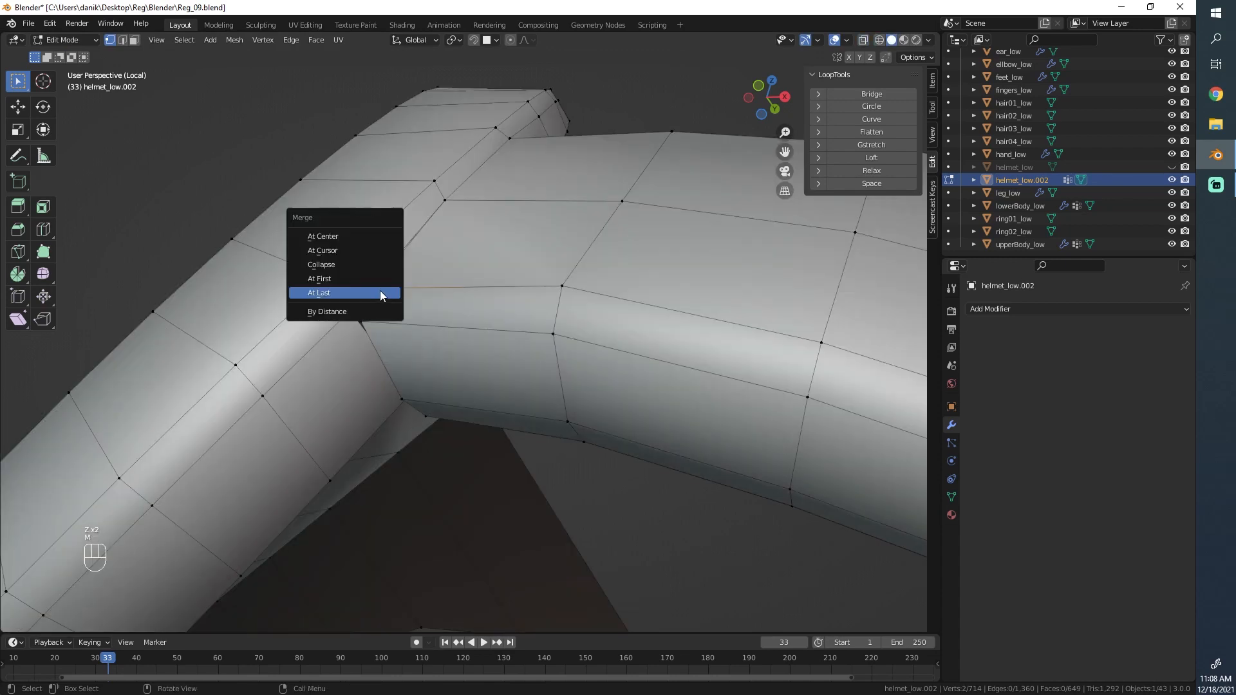
pyautogui.click(379, 290)
pyautogui.hotkey('alt', 'a')
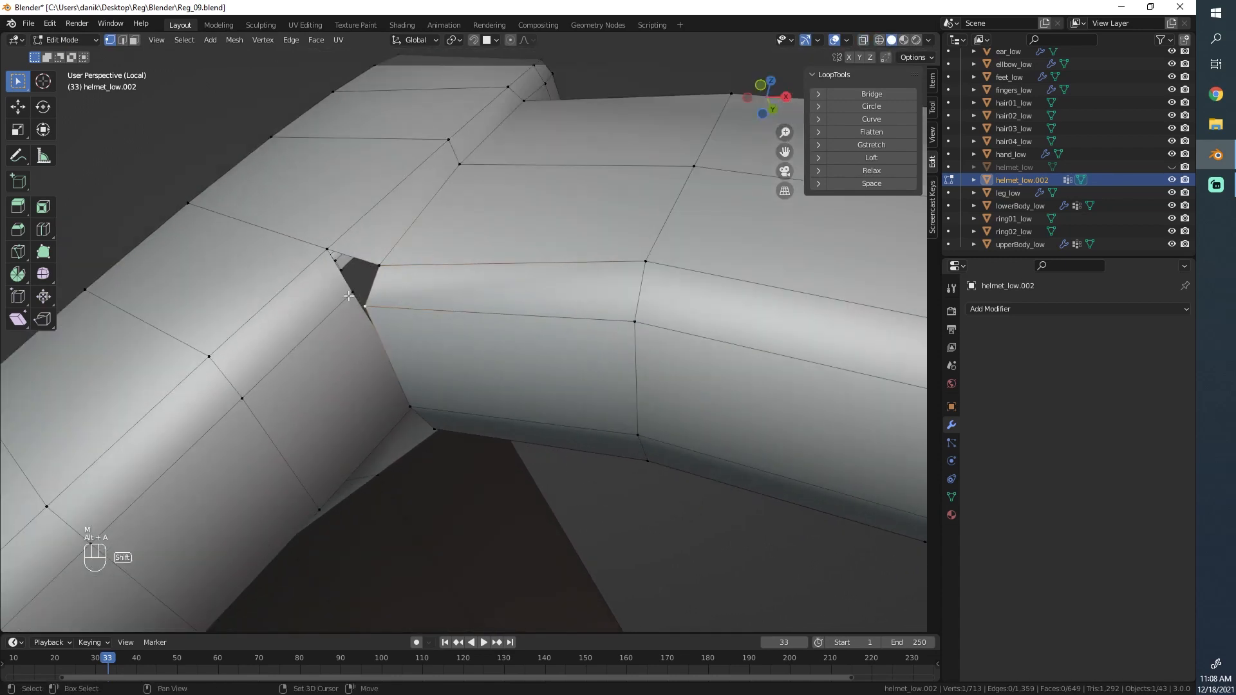
# - Try to merge the band's next corner vertex with the ring's joint vertex, using At Last and then At Center
pyautogui.press('m')
pyautogui.click(349, 301)
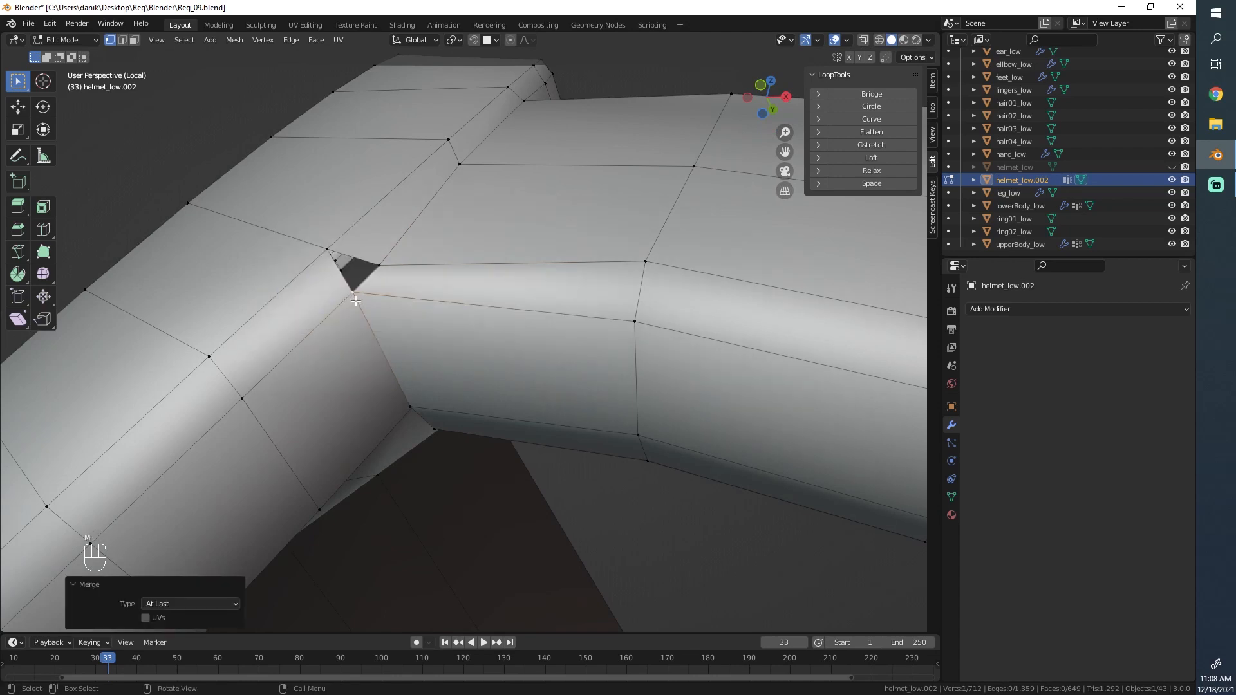
pyautogui.moveTo(354, 289); pyautogui.dragTo(442, 206, button='middle')
pyautogui.hotkey('ctrl', 'z')
pyautogui.press('m')
pyautogui.click(430, 156)
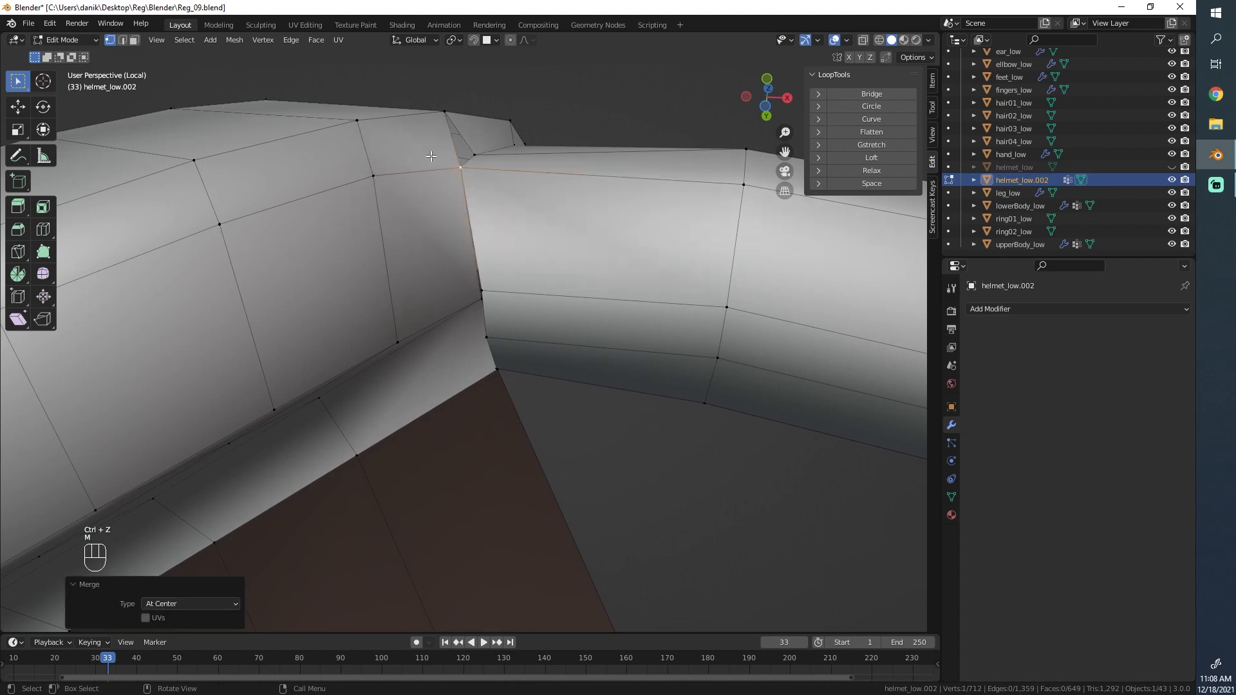
pyautogui.press('g')
pyautogui.click(452, 187)
pyautogui.moveTo(452, 186); pyautogui.dragTo(426, 267, button='middle')
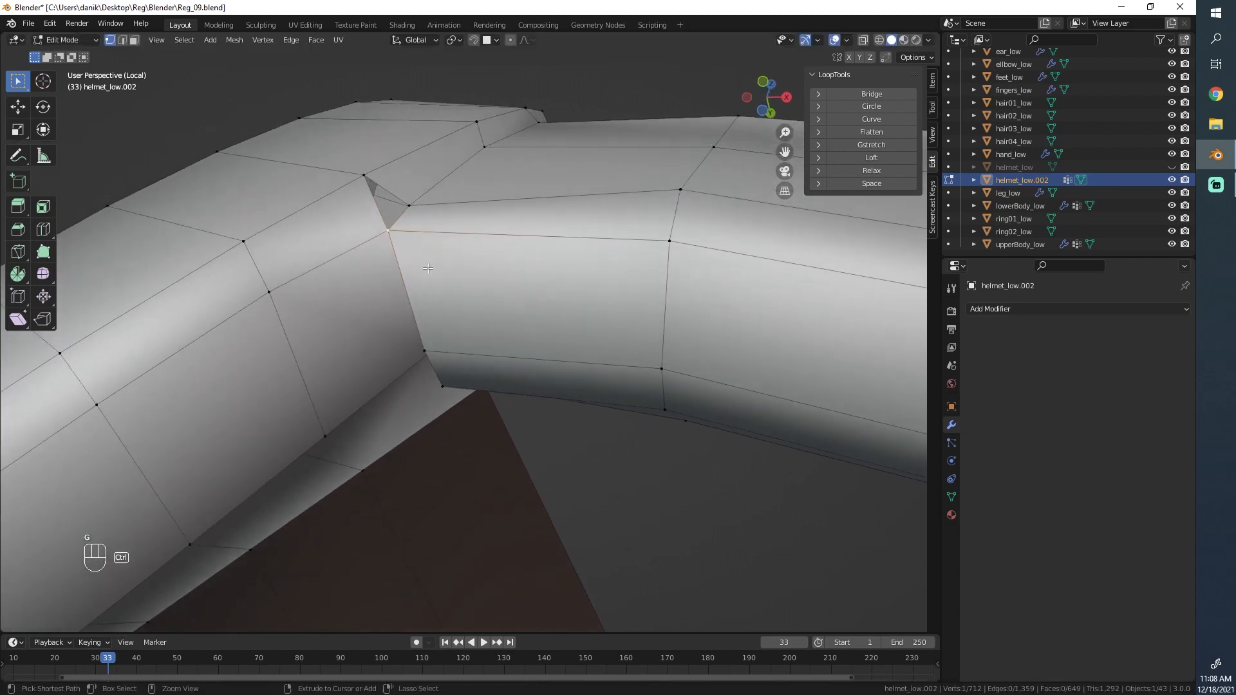
pyautogui.hotkey('ctrl', 'z')
pyautogui.hotkey('ctrl', 'z')
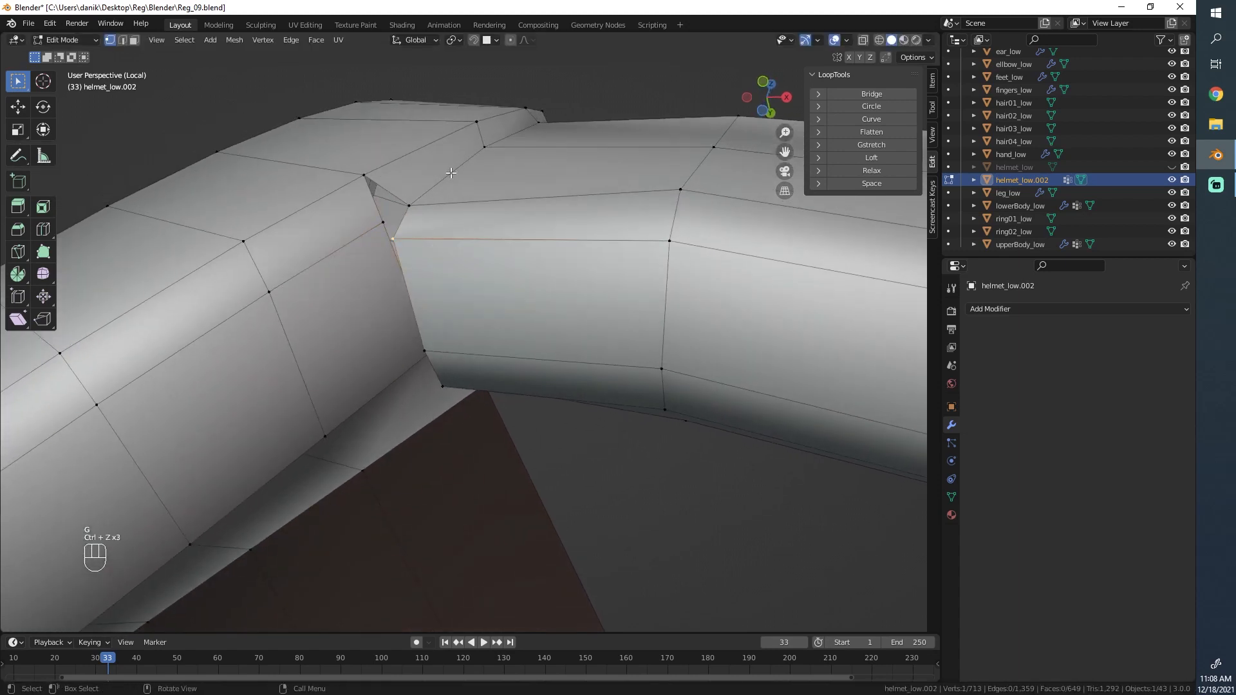
# - Rip the ring vertex on the inner side of the band joint and merge it with the nearest band vertex, using At Center
pyautogui.moveTo(450, 173); pyautogui.dragTo(480, 145, button='middle')
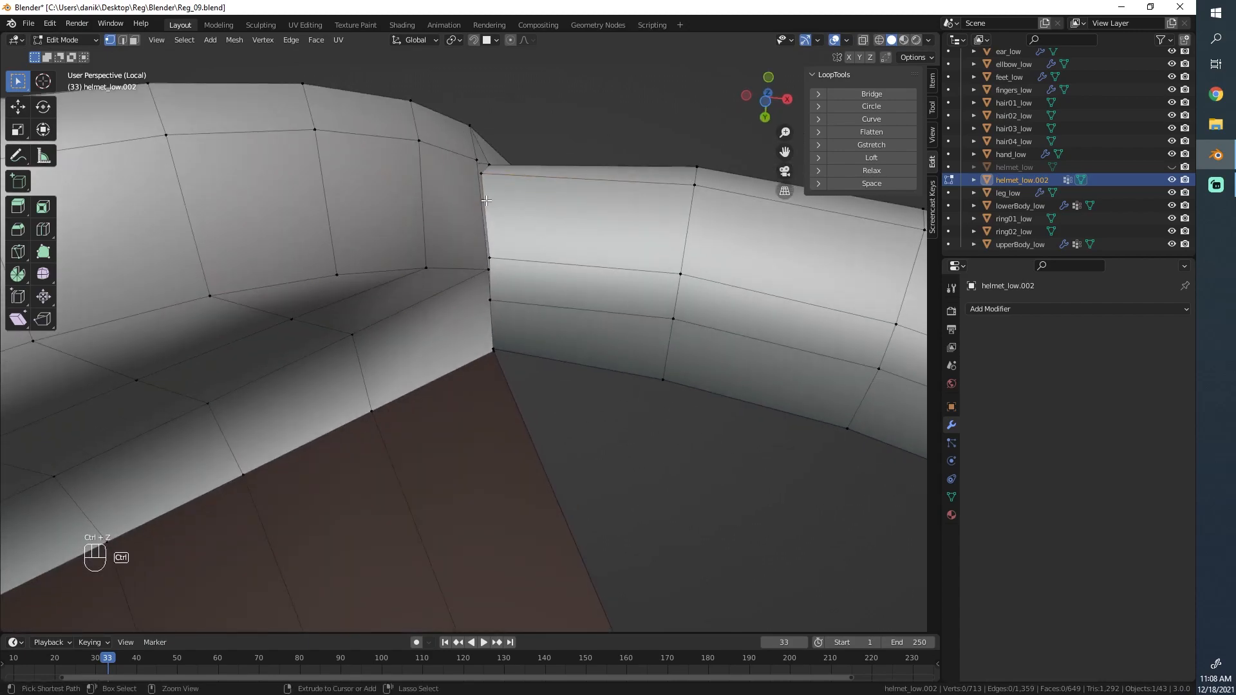
pyautogui.moveTo(486, 200); pyautogui.dragTo(438, 340, button='middle')
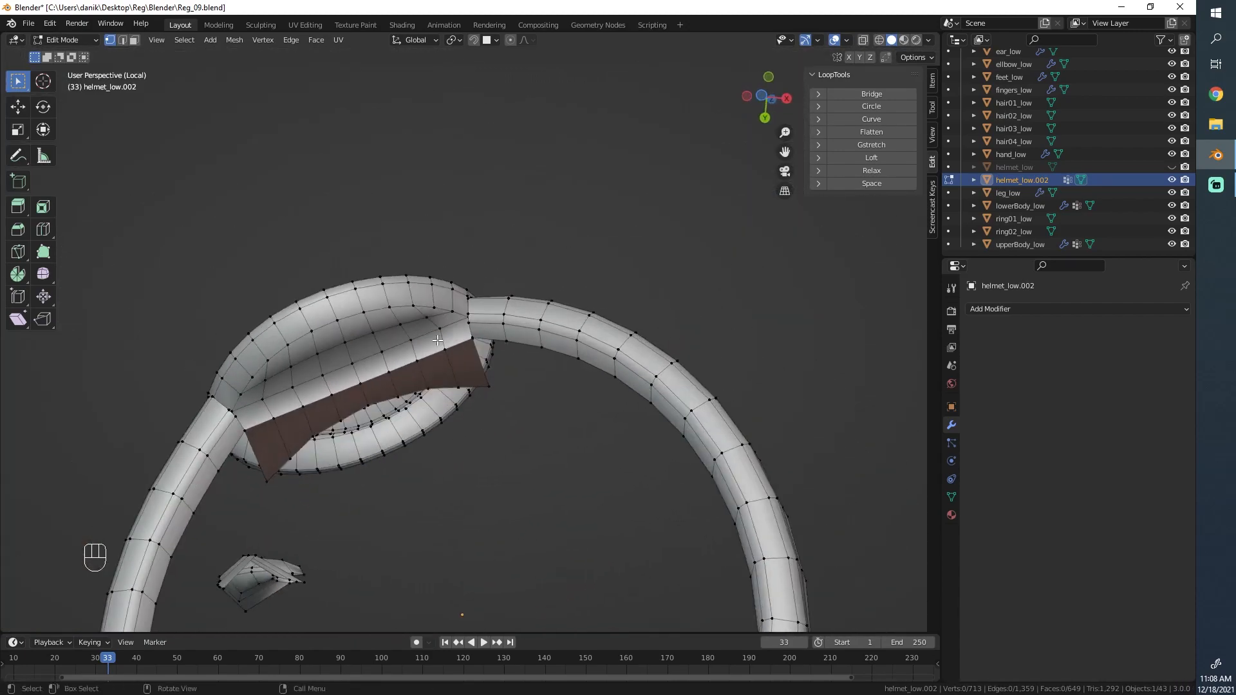
pyautogui.scroll(8, 438, 339)
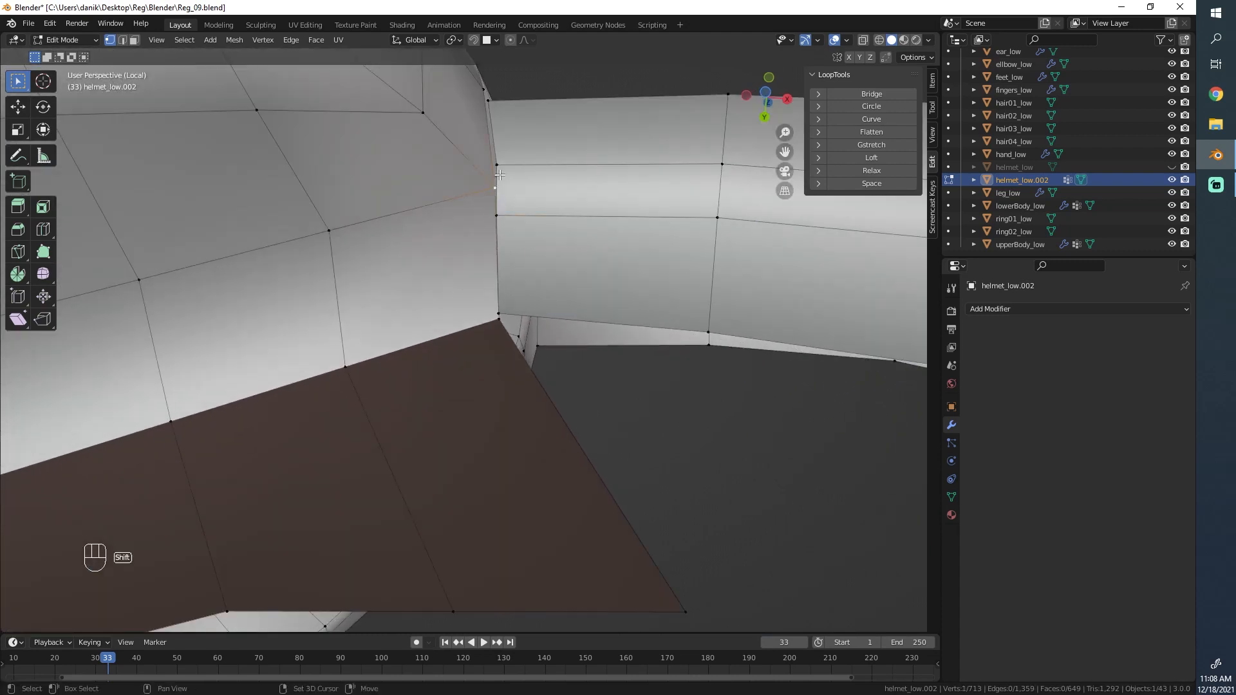
pyautogui.press('v')
pyautogui.hotkey('ctrl', 'z')
pyautogui.press('v')
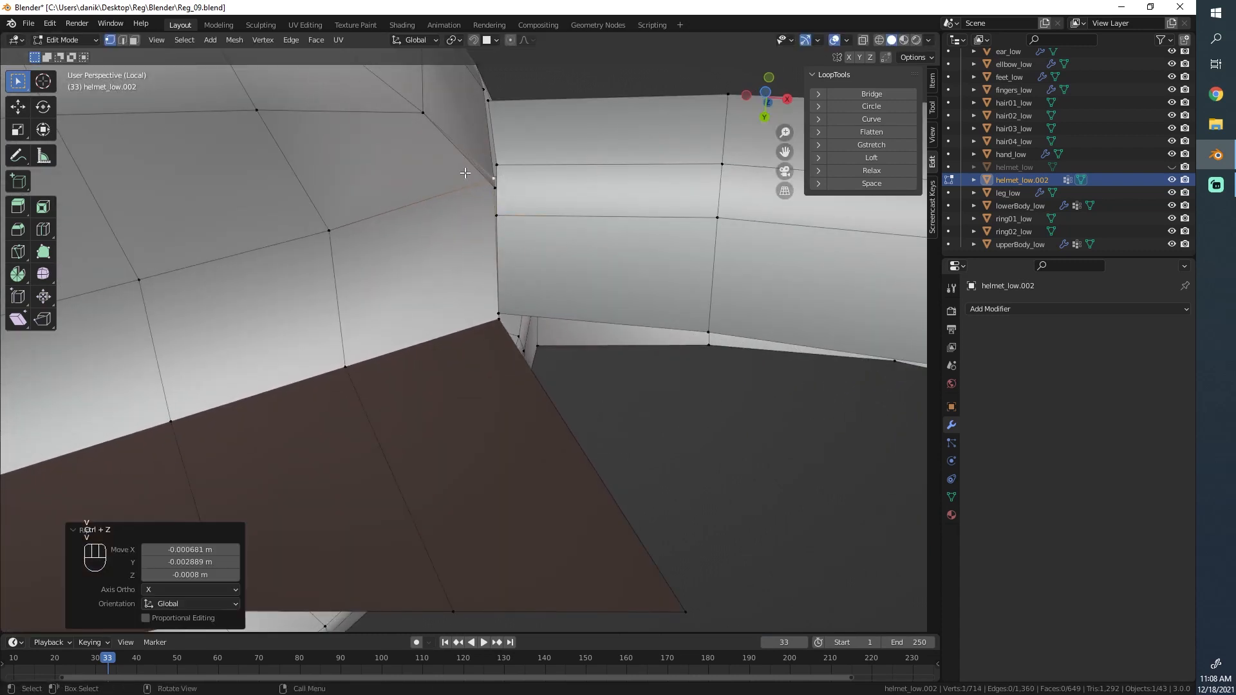
pyautogui.hotkey('ctrl', 'z')
pyautogui.press('v')
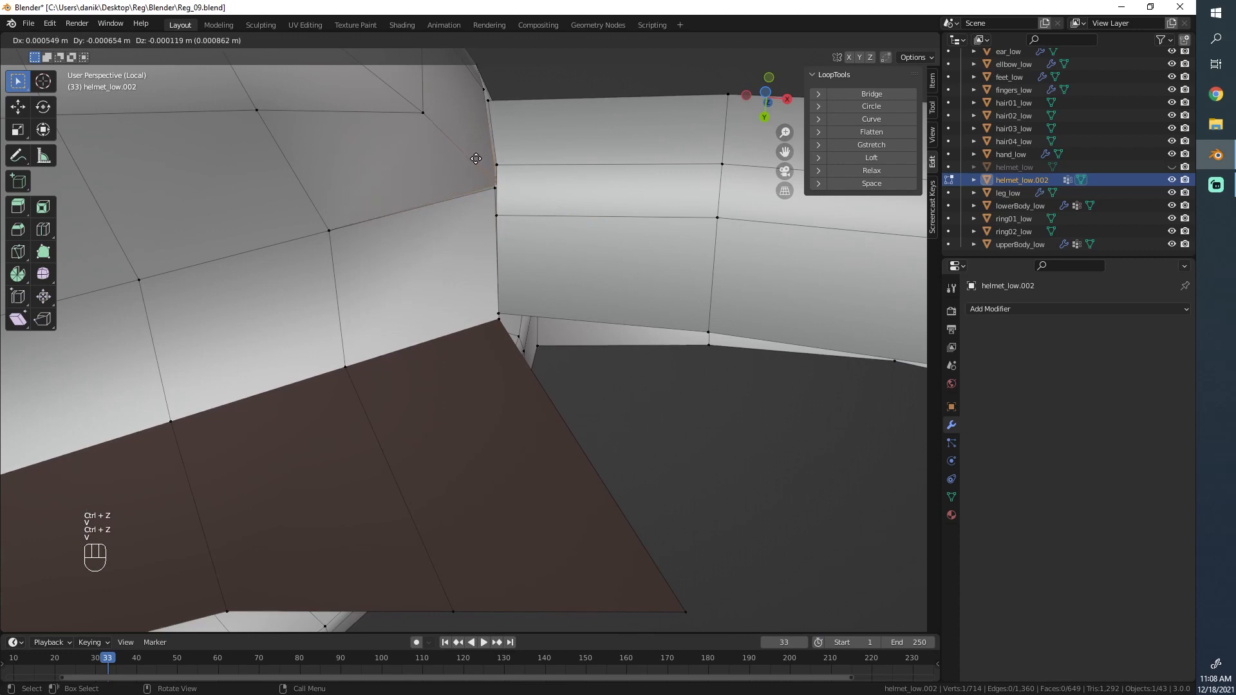
pyautogui.rightClick(513, 169)
pyautogui.press('m')
pyautogui.click(517, 171)
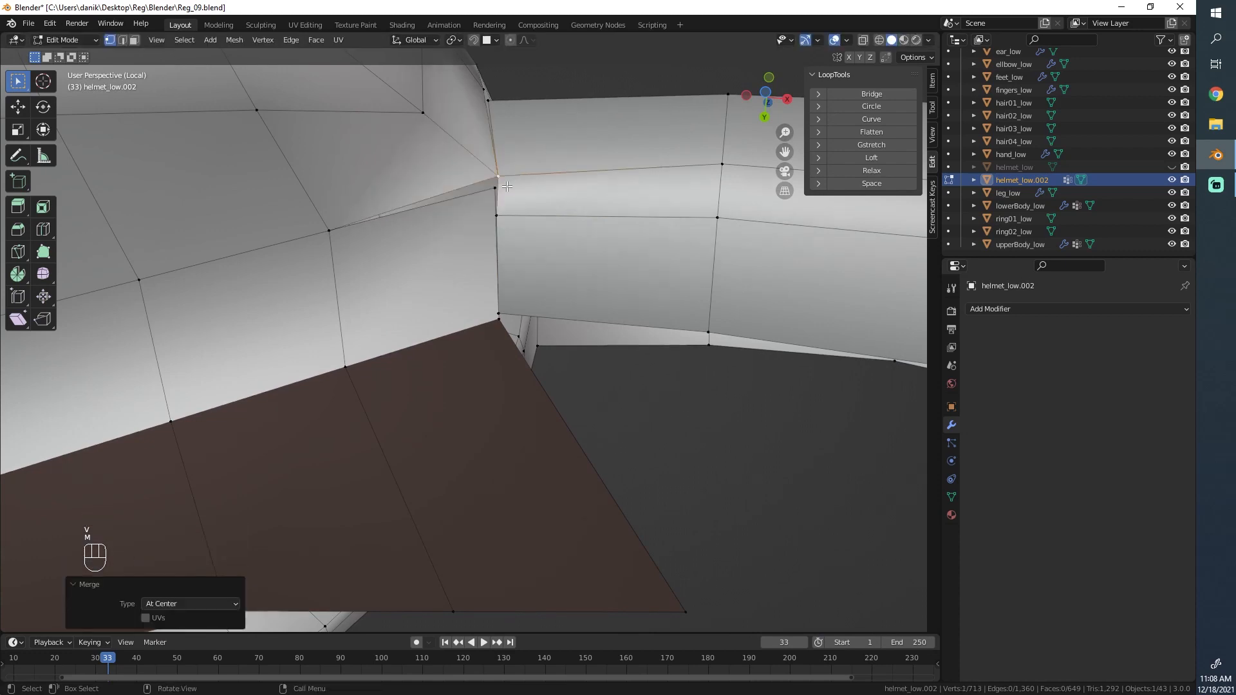
# - Merge the remaining loose vertex pairs on the joint's inner side and fill the opening there with a face
pyautogui.press('m')
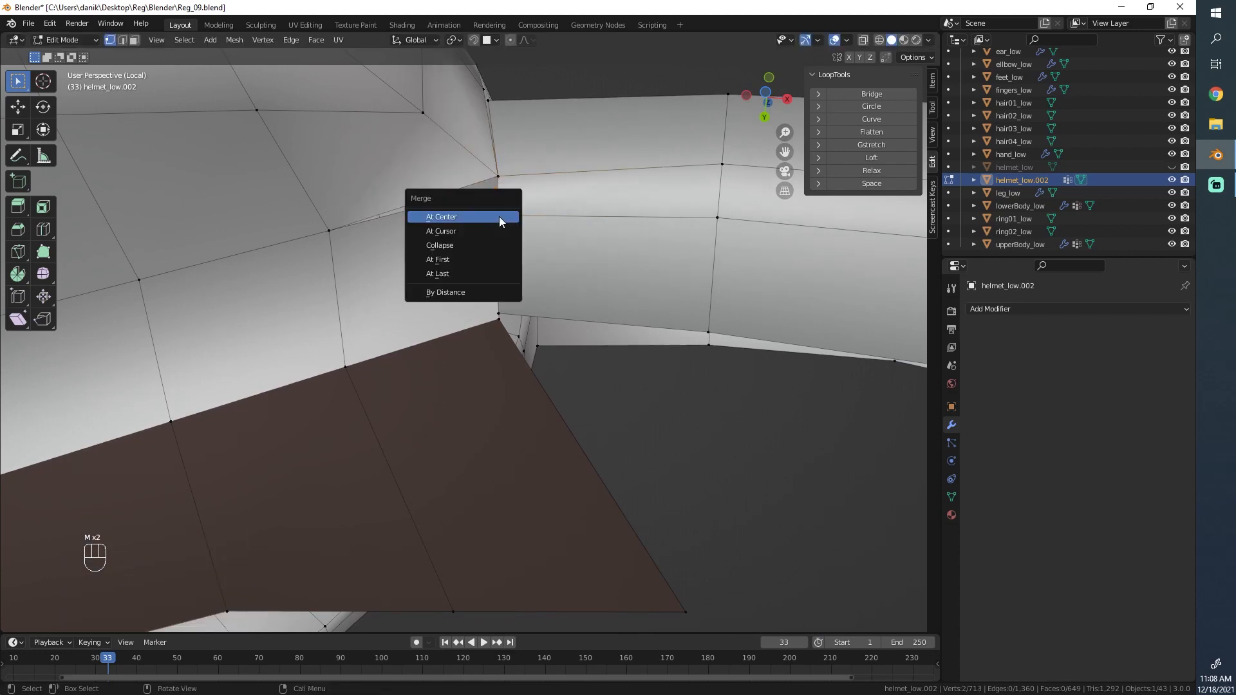
pyautogui.click(499, 216)
pyautogui.moveTo(499, 216); pyautogui.dragTo(493, 262, button='middle')
pyautogui.press('m')
pyautogui.click(537, 276)
pyautogui.press('f')
pyautogui.scroll(-4, 353, 315)
pyautogui.hotkey('alt', 'a')
pyautogui.press('Tab')
pyautogui.hotkey('alt', 'a')
pyautogui.press('Tab')
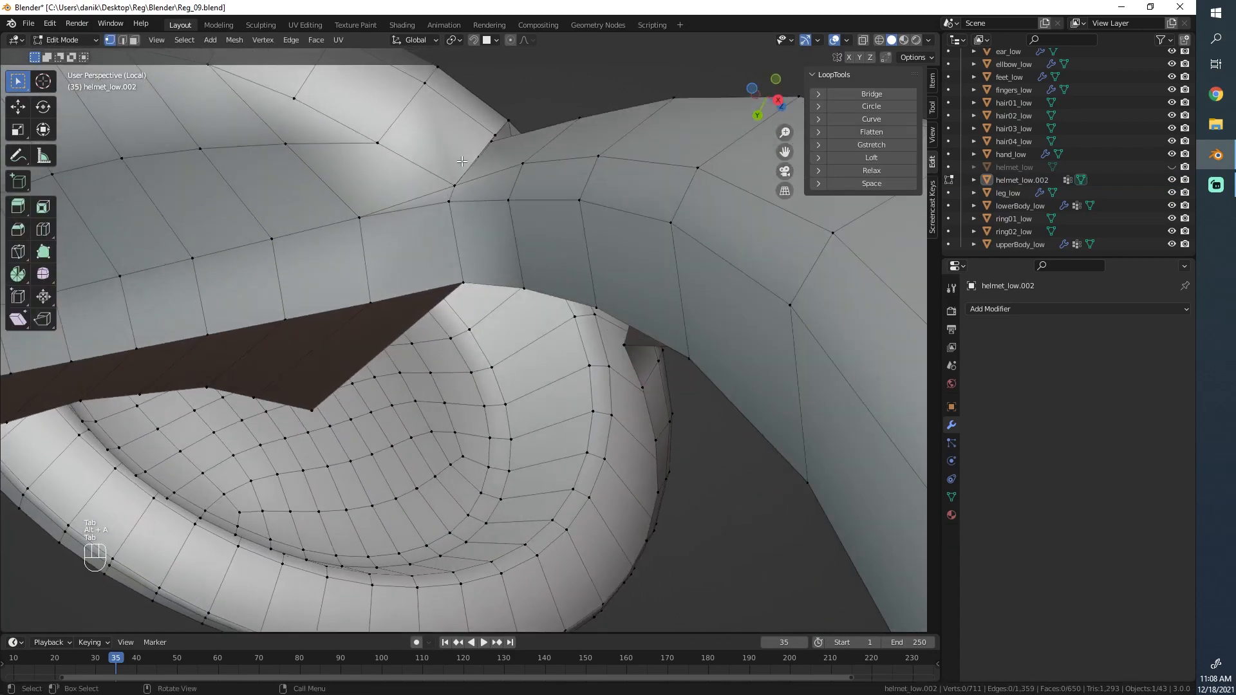
# - Move the vertices on the inner side of the ring and band joint to smooth the seam
pyautogui.click(451, 203)
pyautogui.moveTo(450, 203); pyautogui.dragTo(446, 246, button='middle')
pyautogui.press('g')
pyautogui.click(447, 247)
pyautogui.click(442, 210)
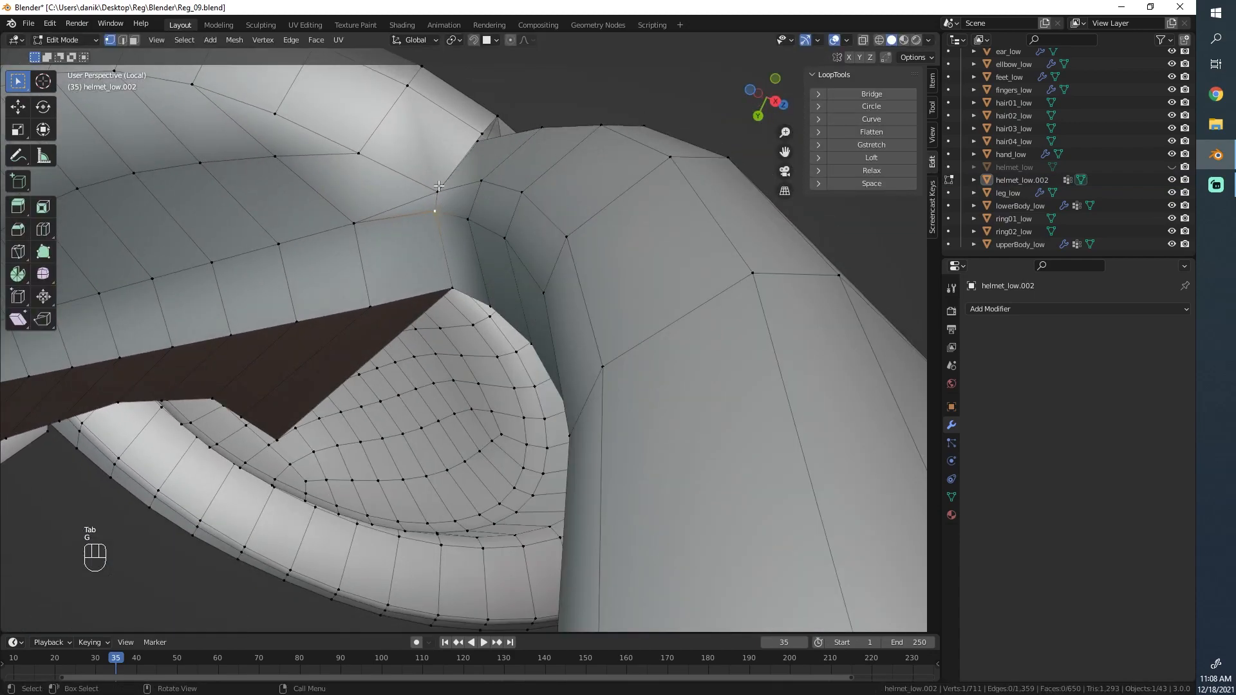
pyautogui.moveTo(525, 224); pyautogui.dragTo(471, 235, button='middle')
pyautogui.press('g')
pyautogui.click(473, 251)
# - Merge the ring and band corner vertices below the triangular gap, using At Center
pyautogui.moveTo(354, 145); pyautogui.dragTo(468, 244, button='middle')
pyautogui.keyDown('shift'); pyautogui.click(468, 243); pyautogui.keyUp('shift')
pyautogui.press('m')
pyautogui.click(465, 237)
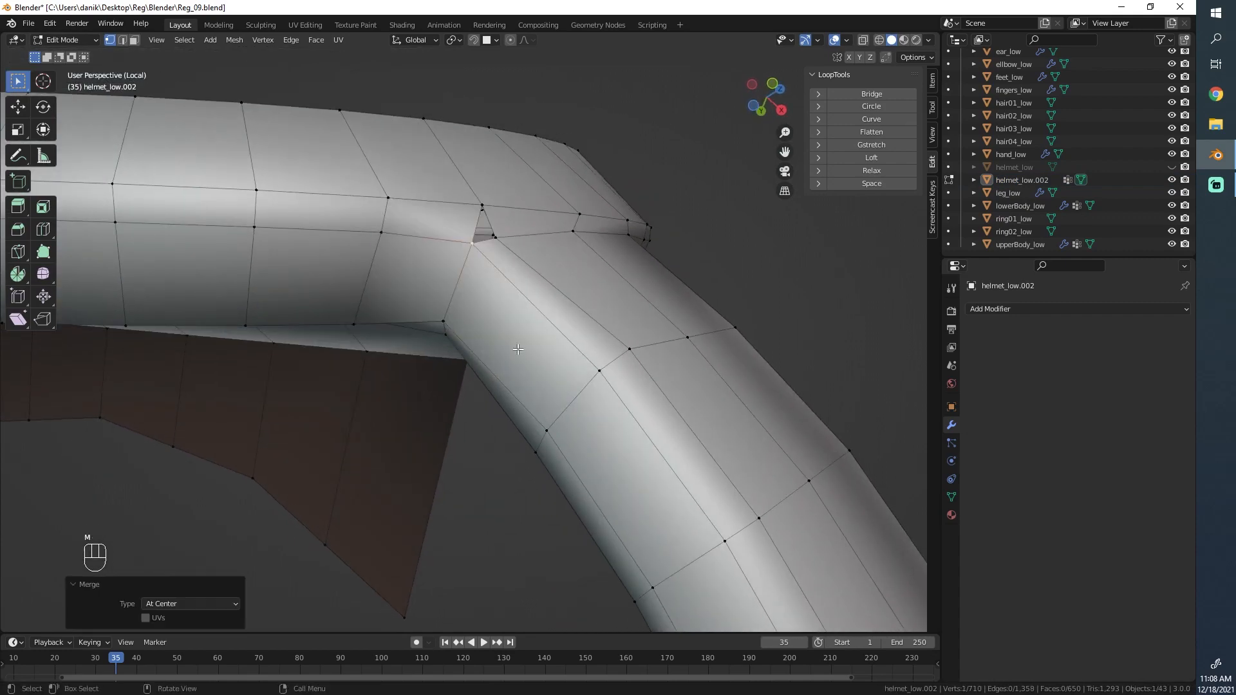
# - Adjust the vertices next to the triangular gap at the joint and fill the gap with a face
pyautogui.moveTo(518, 349); pyautogui.dragTo(475, 223, button='middle')
pyautogui.press('g')
pyautogui.click(542, 263)
pyautogui.press('g')
pyautogui.click(418, 213)
pyautogui.press('f')
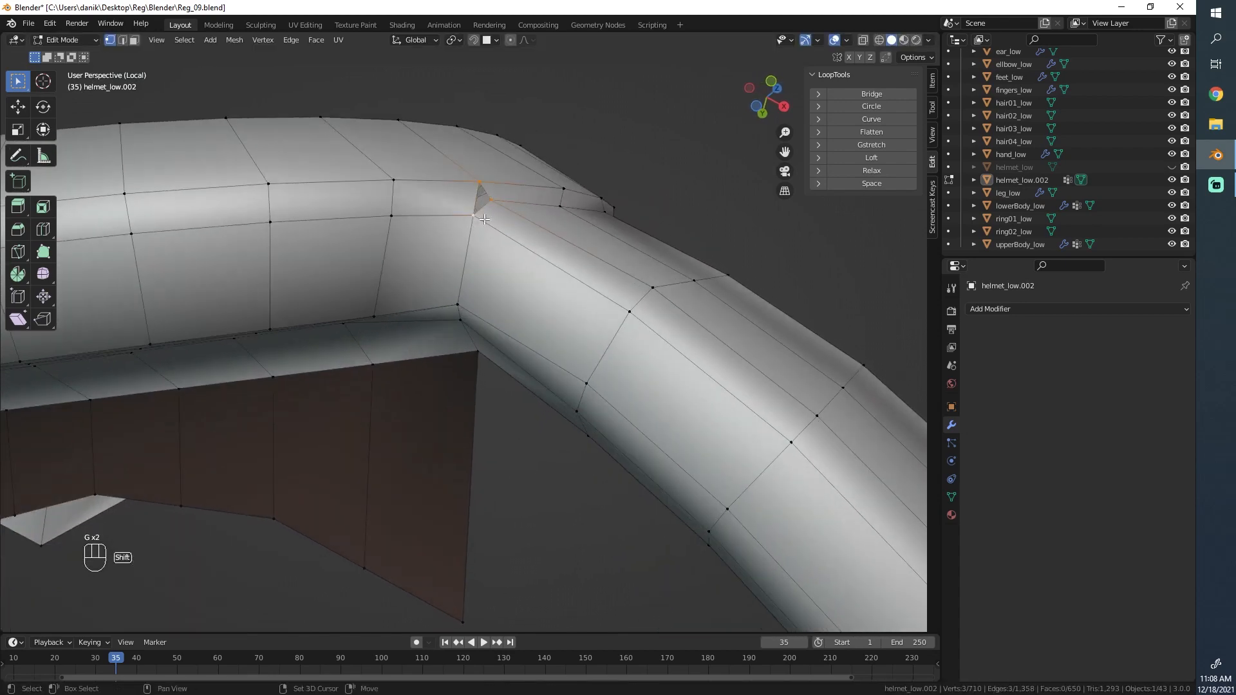
pyautogui.hotkey('alt', 'a')
# - Slide the two band vertices along the front edge of the ring joint to even out the seam
pyautogui.moveTo(477, 179); pyautogui.dragTo(473, 283, button='middle')
pyautogui.scroll(-4, 473, 283)
pyautogui.press('Tab')
pyautogui.moveTo(386, 425); pyautogui.dragTo(442, 355, button='middle')
pyautogui.scroll(3, 451, 354)
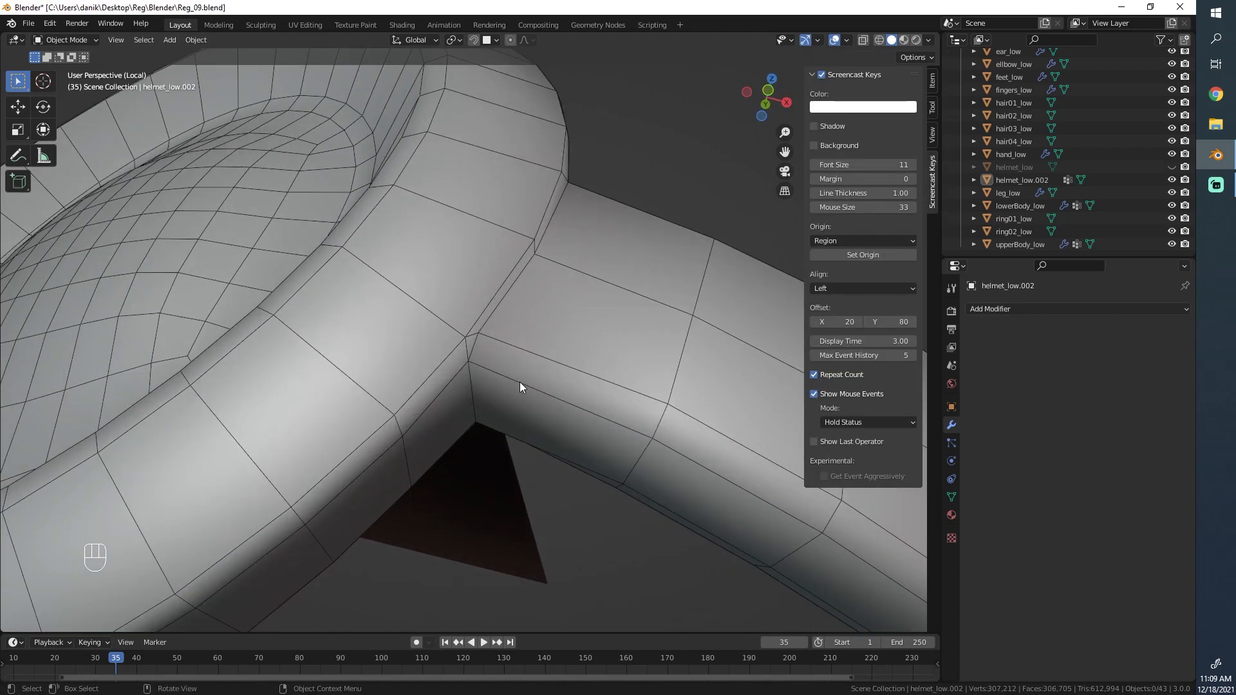
pyautogui.press('Tab')
pyautogui.click(500, 343)
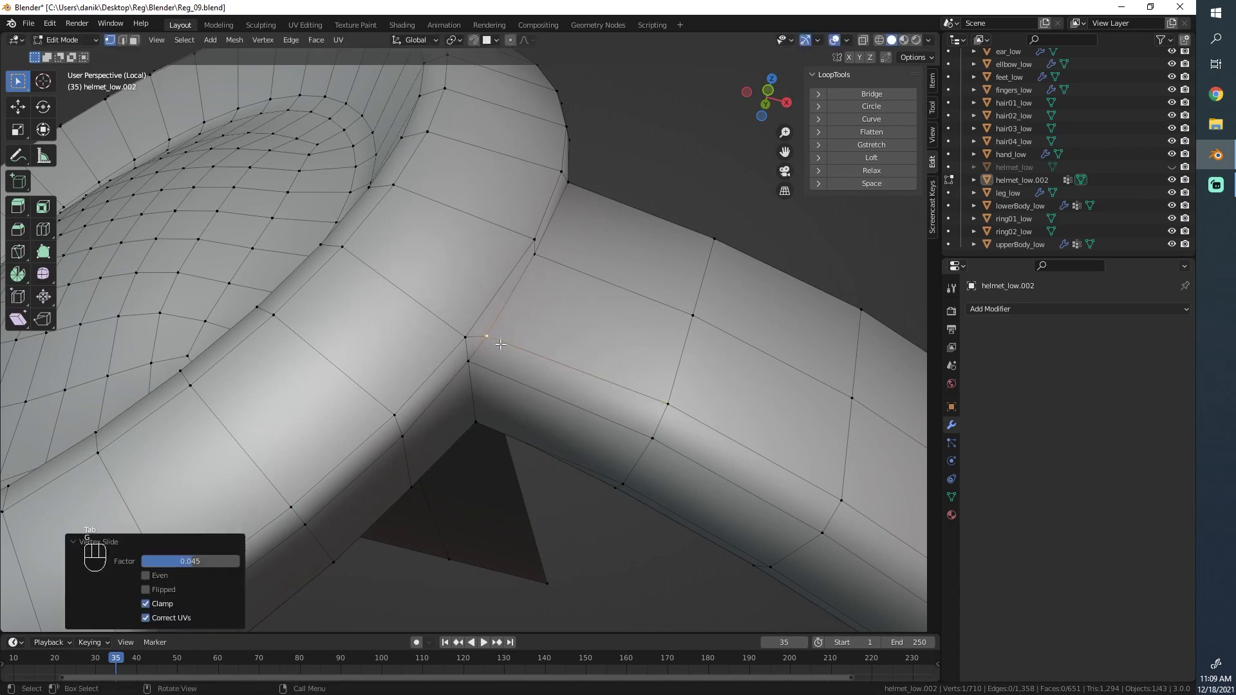
pyautogui.press('g')
pyautogui.press('g')
pyautogui.click(547, 261)
# - Nudge one more vertex at the same band joint to refine the seam's shape
pyautogui.press('Tab')
pyautogui.scroll(-1, 491, 352)
pyautogui.moveTo(547, 284); pyautogui.dragTo(468, 358, button='middle')
pyautogui.press('Tab')
pyautogui.press('g')
pyautogui.click(504, 329)
pyautogui.press('Tab')
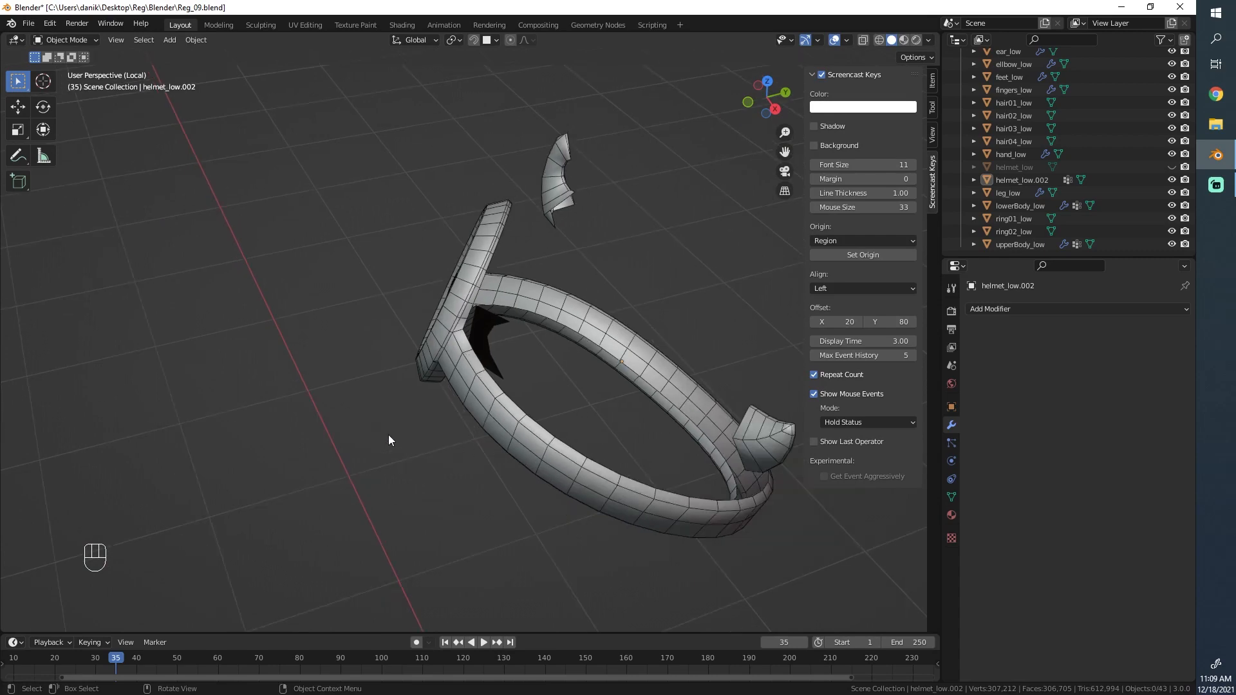
# - Delete the surrounding loops and the leftover centre patch of the domed grid inside the round front piece
pyautogui.moveTo(389, 440); pyautogui.dragTo(402, 354, button='middle')
pyautogui.scroll(4, 376, 333)
pyautogui.moveTo(412, 270); pyautogui.dragTo(434, 231, button='middle')
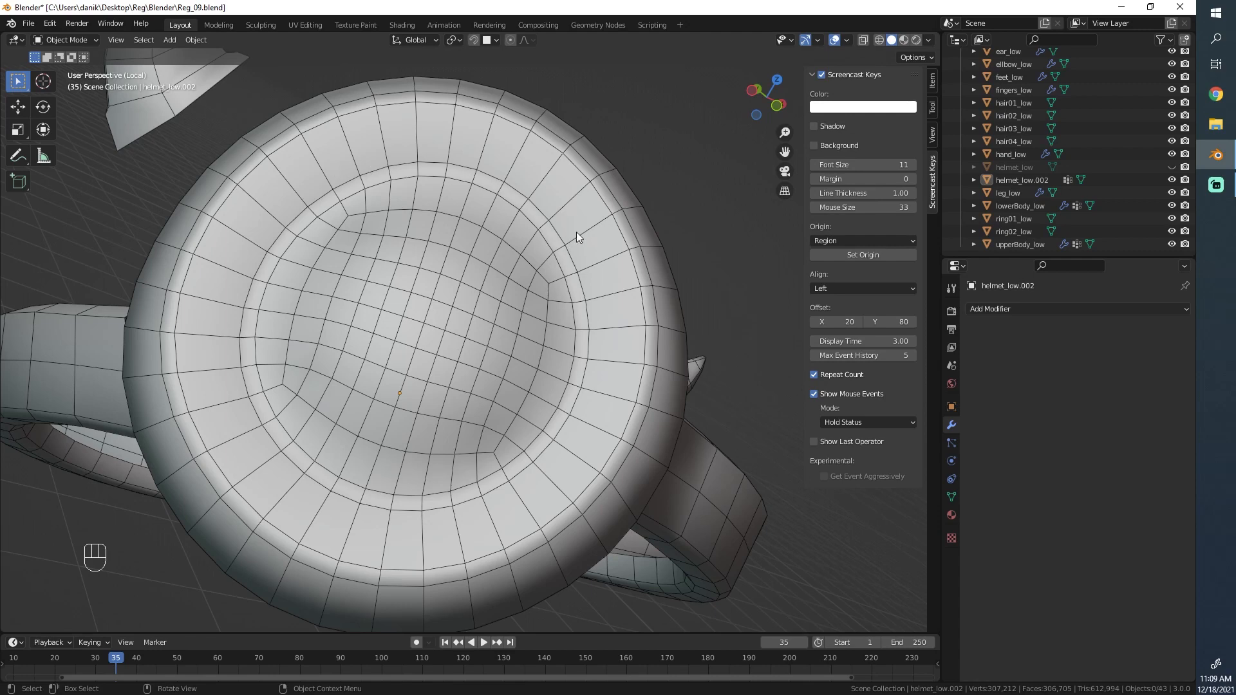
pyautogui.moveTo(513, 430); pyautogui.dragTo(450, 414, button='middle')
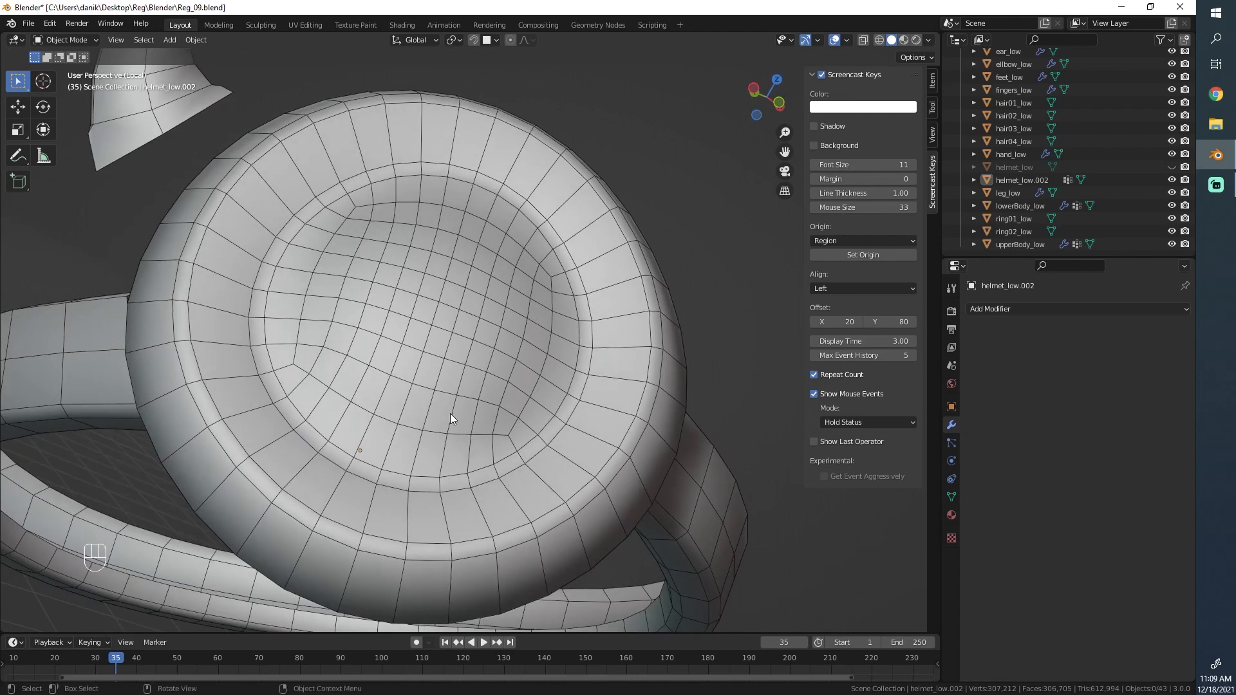
pyautogui.moveTo(285, 388); pyautogui.dragTo(374, 435, button='middle')
pyautogui.press('Tab')
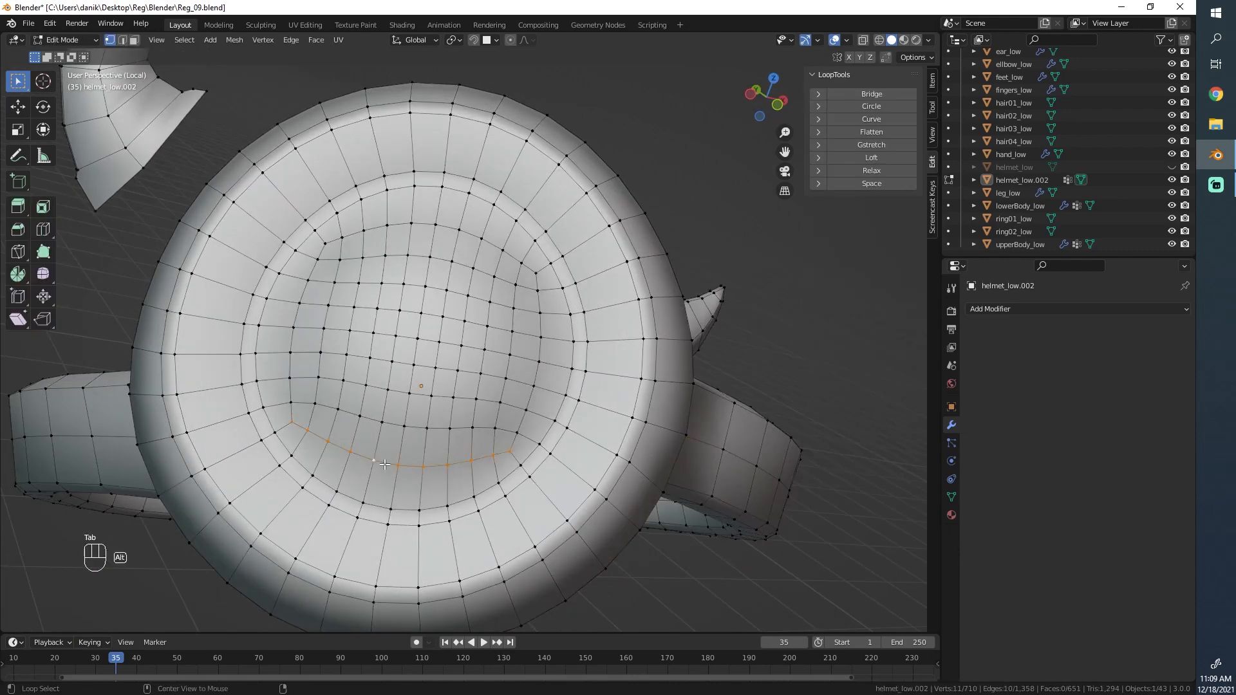
pyautogui.press('x')
pyautogui.click(538, 301)
pyautogui.hotkey('alt', 'a')
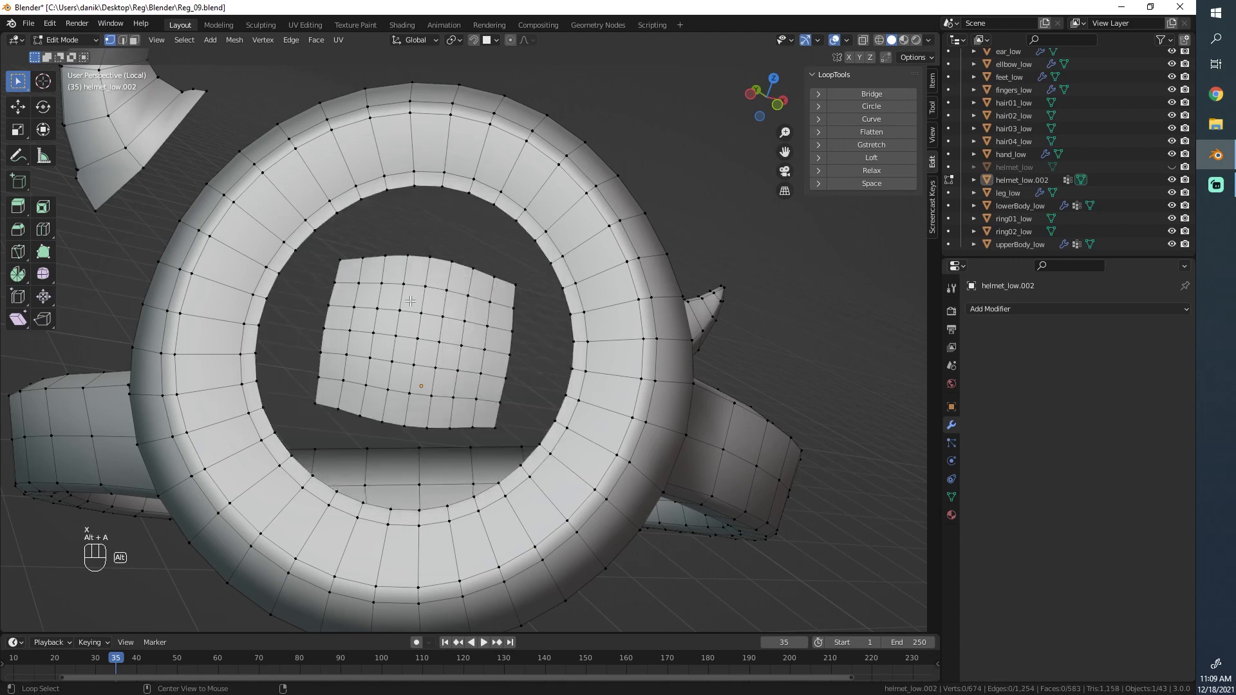
pyautogui.press('l')
pyautogui.press('x')
pyautogui.click(419, 310)
# - Extrude the edge loop around the round front piece's opening and scale the new loop inward
pyautogui.keyDown('alt'); pyautogui.click(538, 251); pyautogui.keyUp('alt')
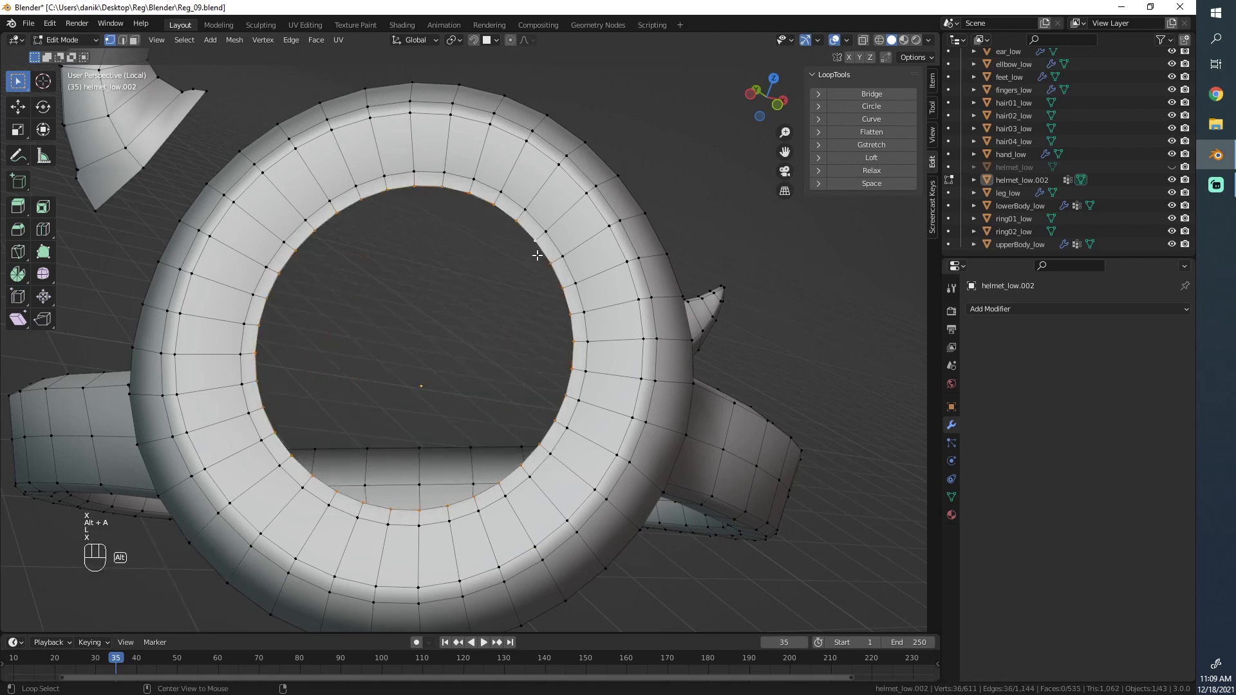
pyautogui.scroll(-1, 558, 274)
pyautogui.moveTo(575, 295); pyautogui.dragTo(586, 317, button='middle')
pyautogui.press('e')
pyautogui.press('s')
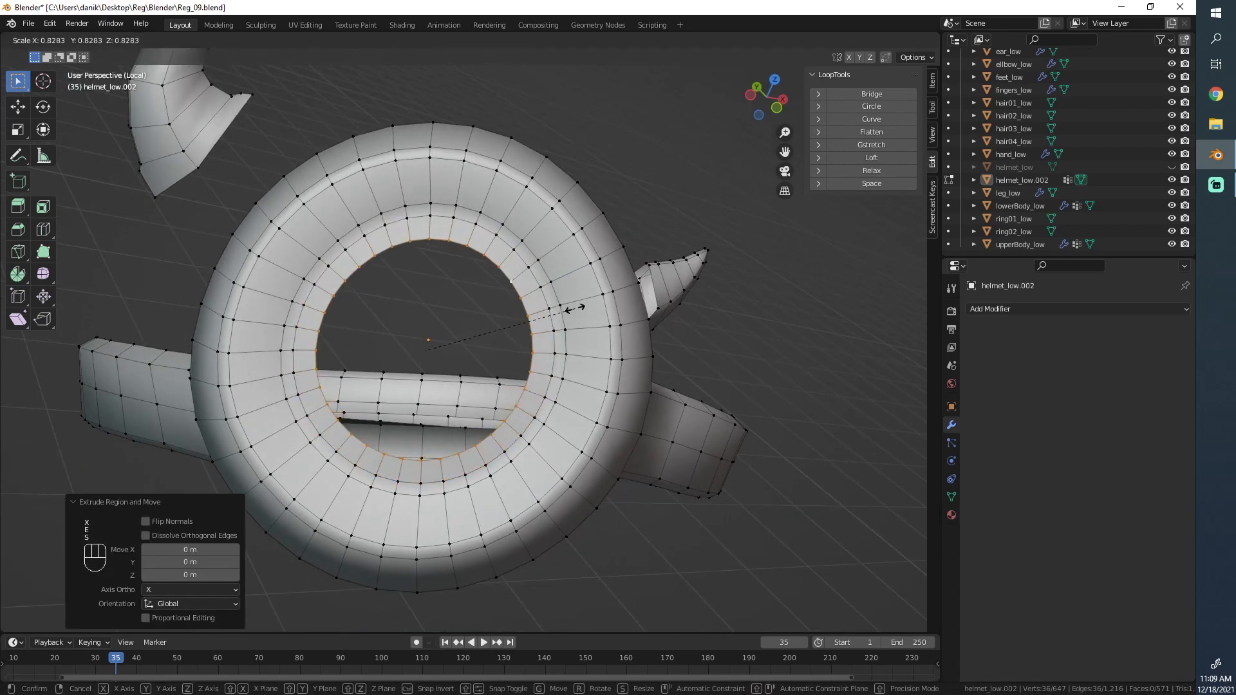
# - Scale the extruded inner loop of the ear disc inward and offset it with Shrink/Fatten by about 0.062 m
pyautogui.click(560, 315)
pyautogui.hotkey('alt', 's')
pyautogui.click(578, 278)
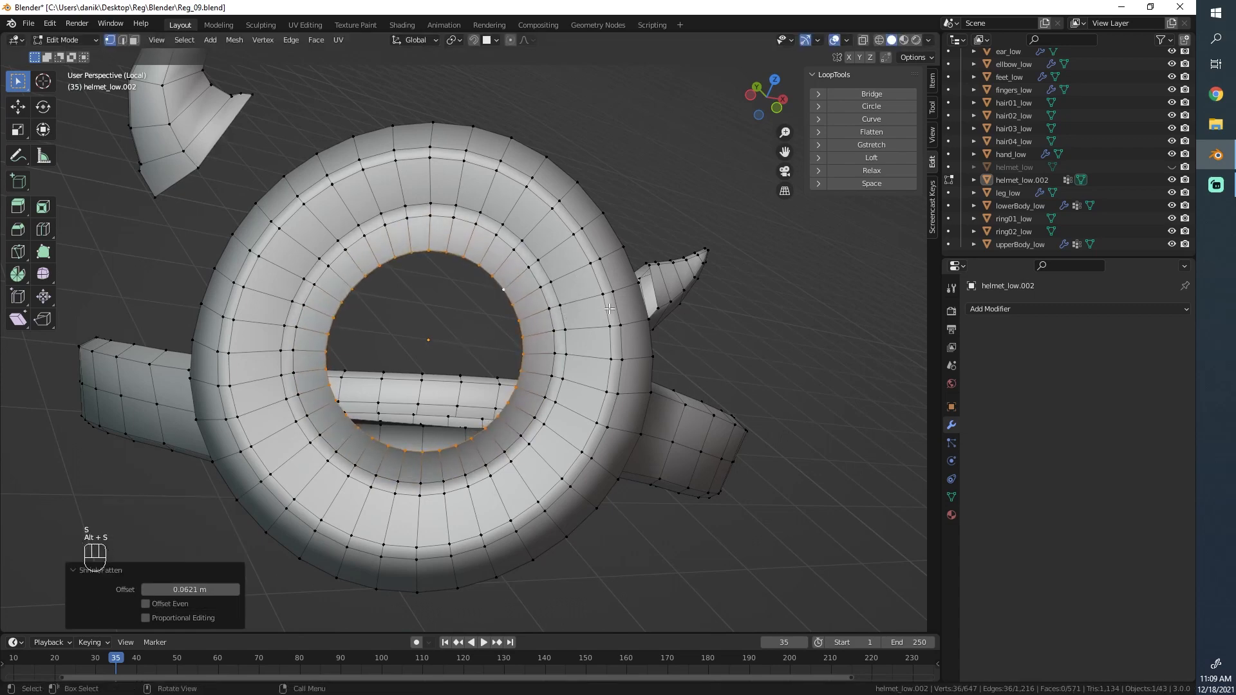
# - Extrude the inner edge loop again in place and scale it down to about 0.62
pyautogui.press('e')
pyautogui.rightClick(590, 287)
pyautogui.press('s')
pyautogui.click(537, 321)
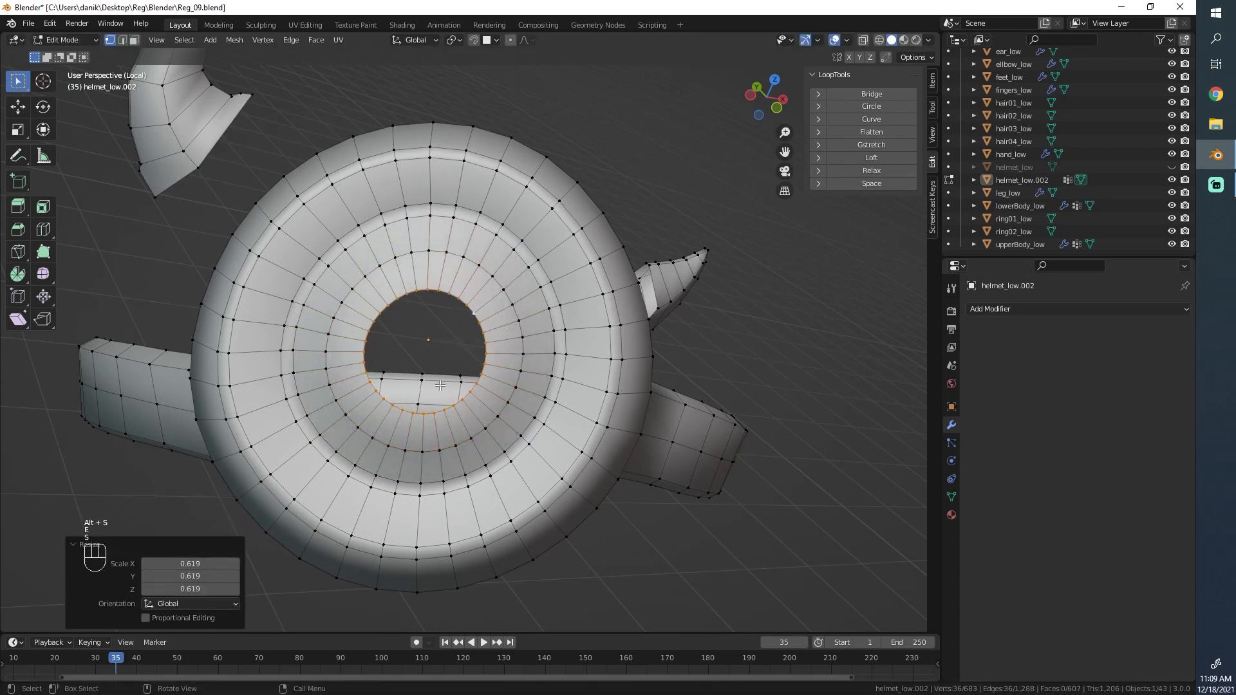
# - Close the remaining central hole with a Grid Fill and set its span to 9
pyautogui.press('F3')
pyautogui.write('grid')
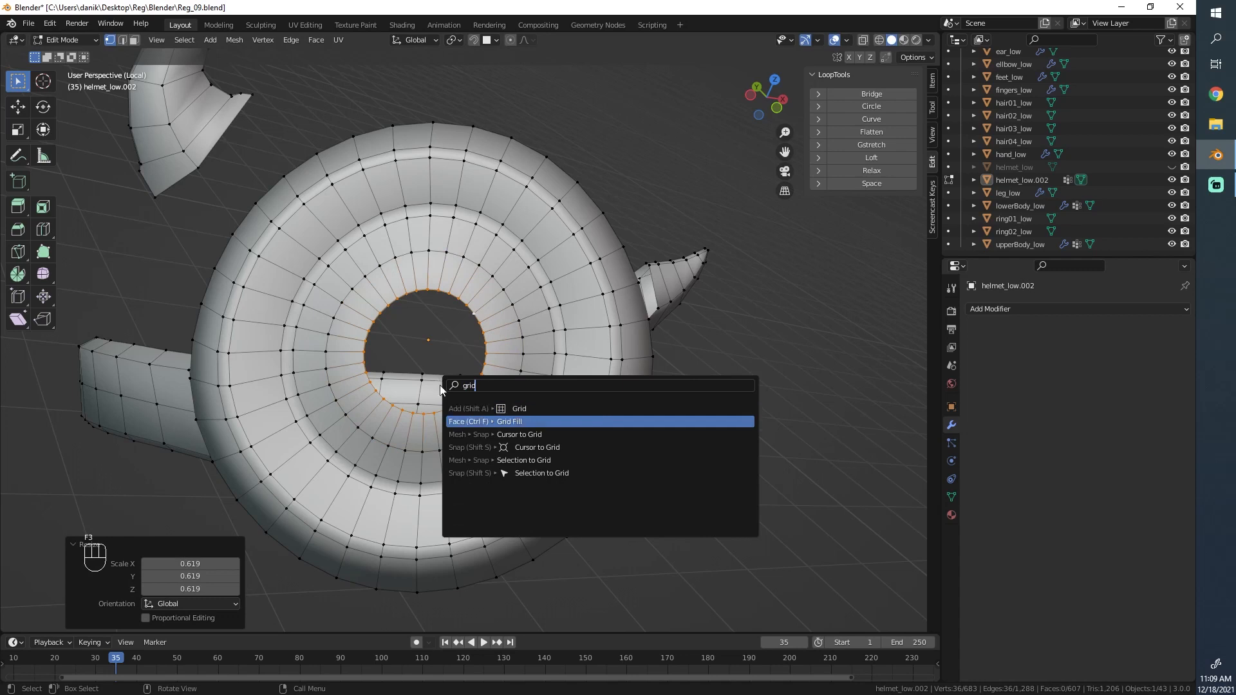
pyautogui.press('Return')
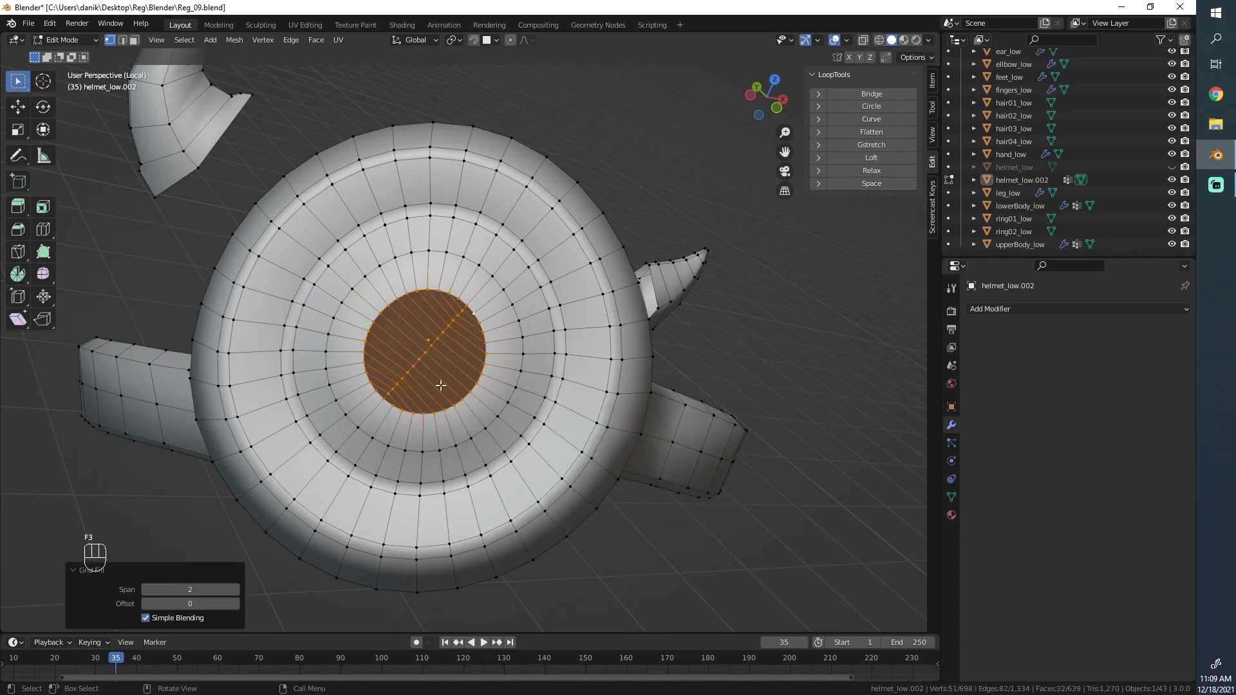
pyautogui.click(238, 592)
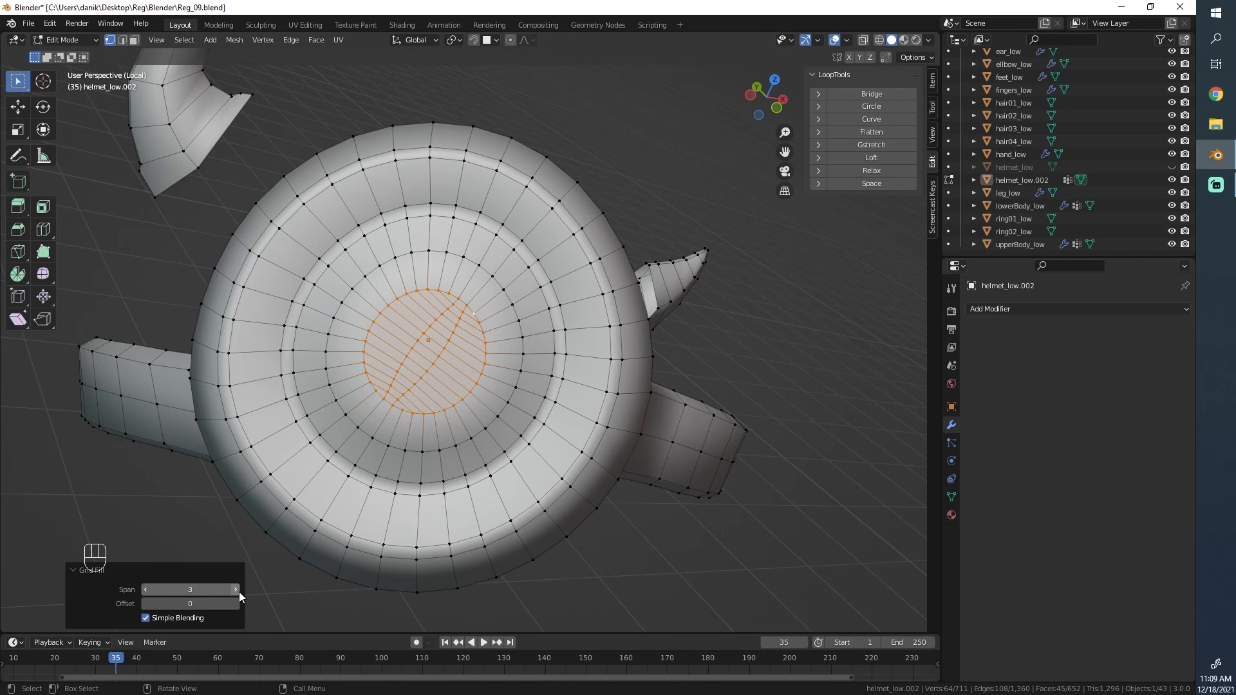
pyautogui.click(238, 592)
pyautogui.click(239, 592)
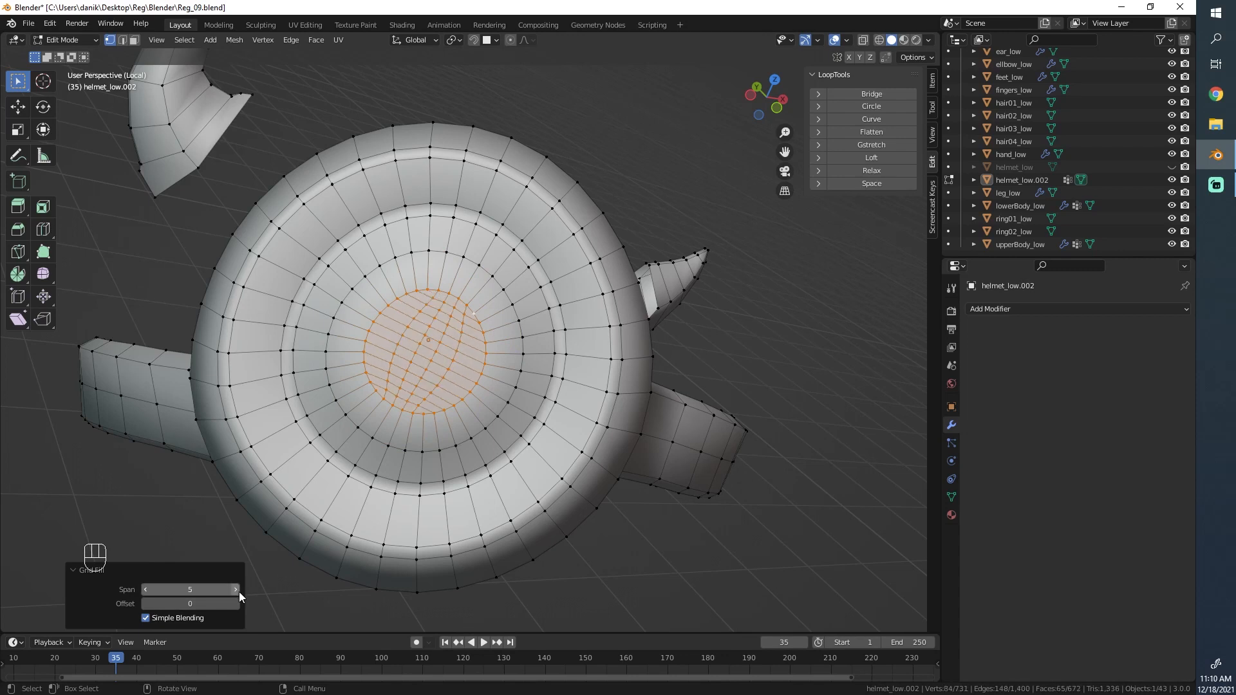
pyautogui.click(238, 592)
pyautogui.click(238, 592)
pyautogui.click(238, 592)
pyautogui.click(238, 592)
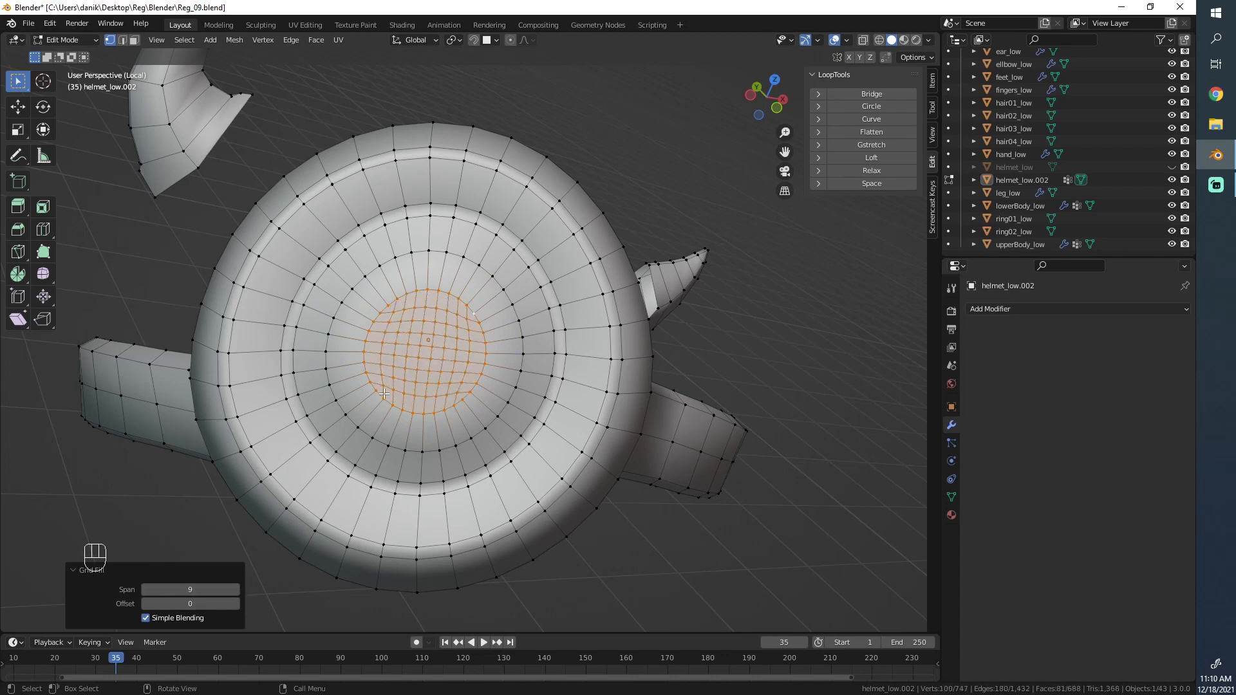
# - Try a Grid Fill offset of 1 and return the offset to 0
pyautogui.scroll(3, 401, 309)
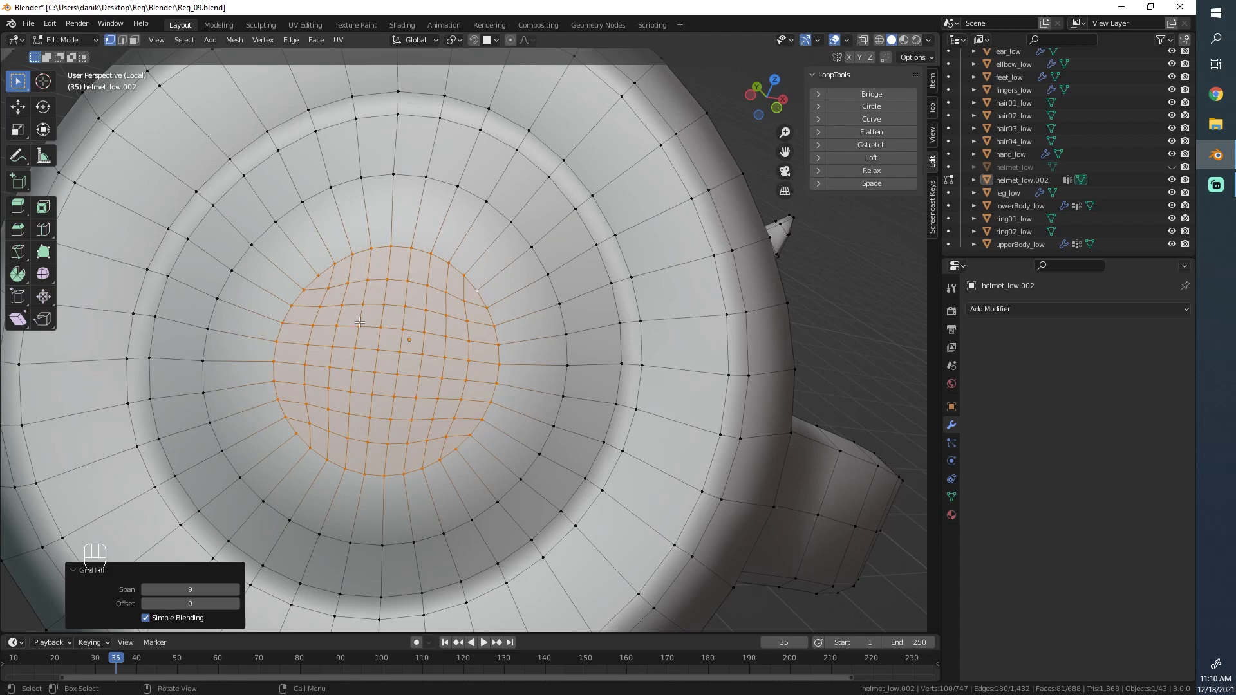
pyautogui.scroll(-4, 359, 321)
pyautogui.scroll(2, 365, 317)
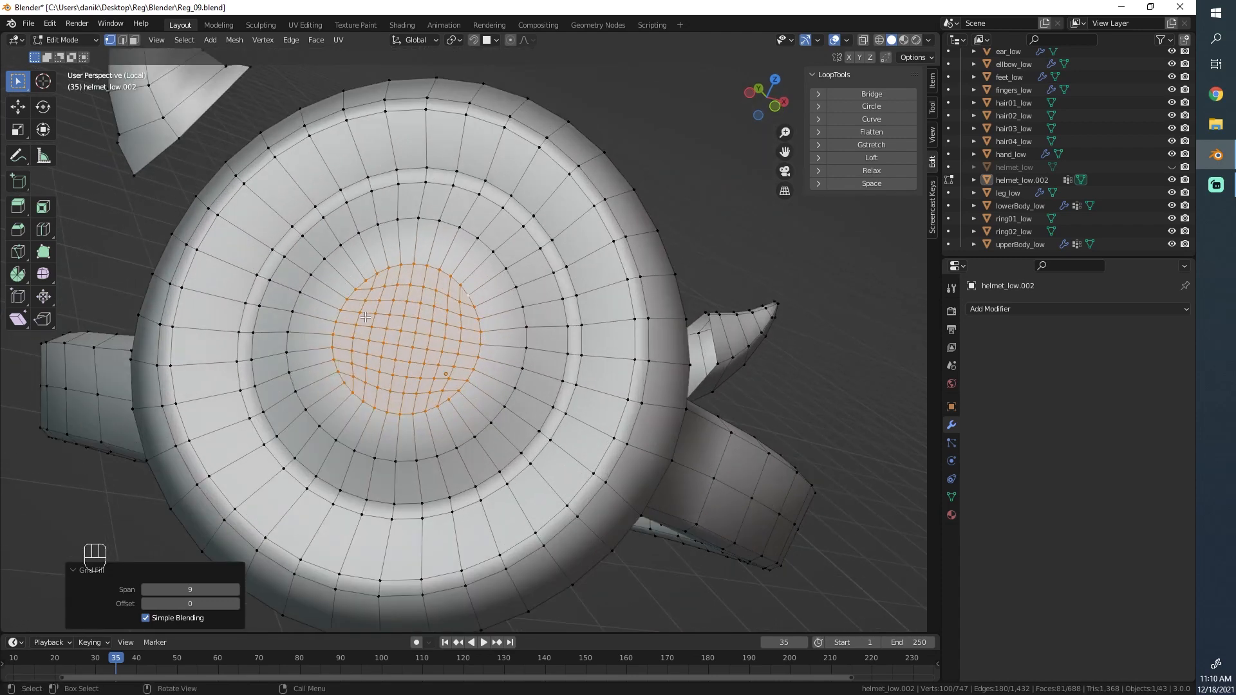
pyautogui.click(236, 603)
pyautogui.scroll(-5, 422, 365)
pyautogui.keyDown('alt'); pyautogui.keyDown('shift'); pyautogui.moveTo(423, 370); pyautogui.dragTo(420, 430, button='middle'); pyautogui.keyUp('shift'); pyautogui.keyUp('alt')
pyautogui.scroll(4, 408, 450)
pyautogui.moveTo(394, 484); pyautogui.dragTo(390, 439, button='middle')
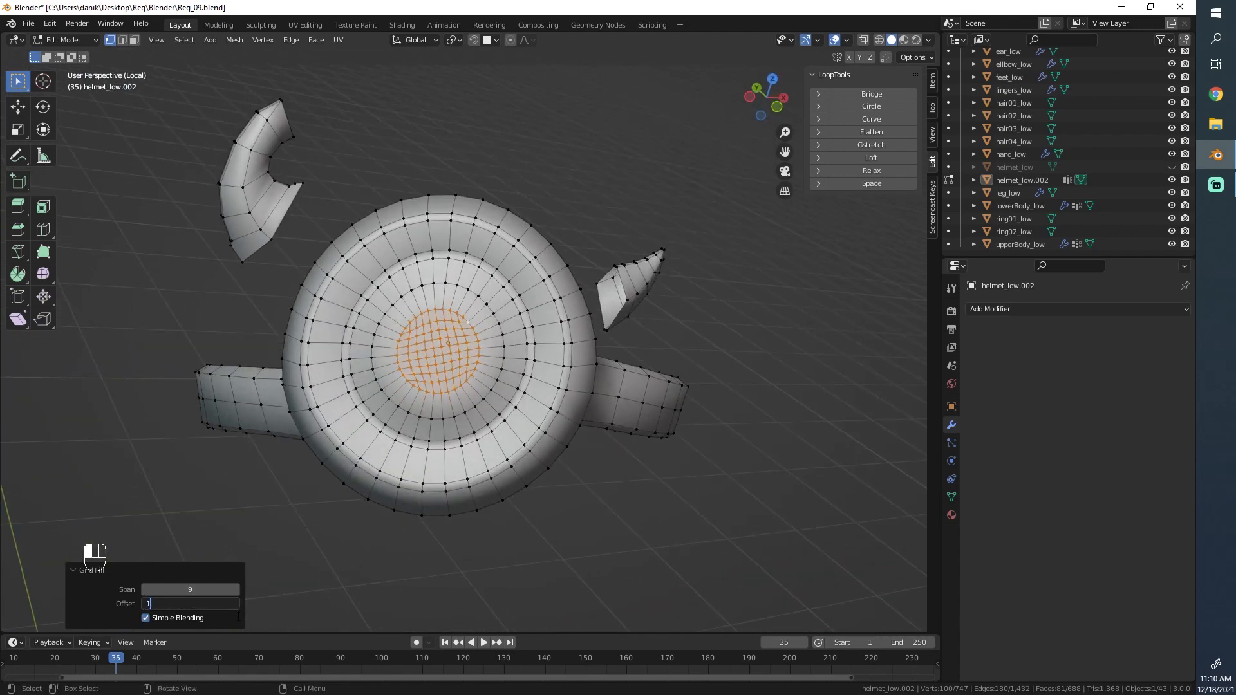
pyautogui.click(238, 604)
pyautogui.click(146, 604)
pyautogui.click(147, 605)
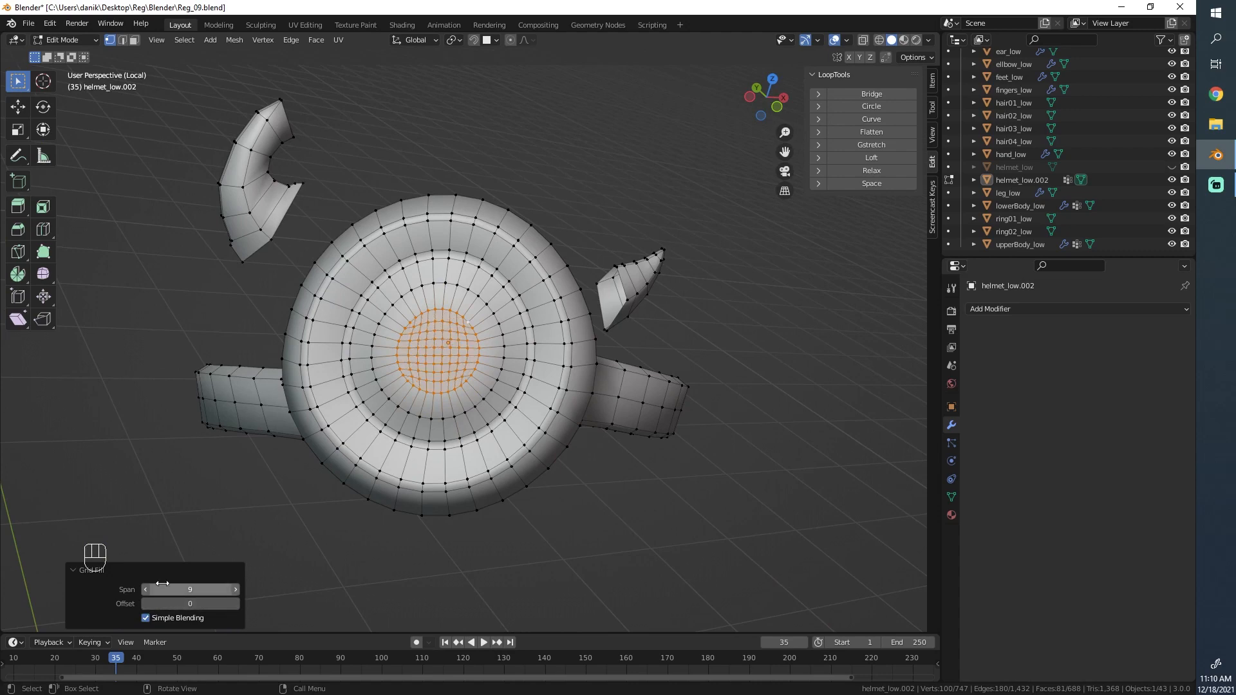
# - Examine the grid-filled centre of the disc and its surrounding loops from several angles and distances
pyautogui.scroll(-3, 482, 358)
pyautogui.moveTo(482, 358); pyautogui.dragTo(439, 417, button='middle')
pyautogui.scroll(-2, 482, 336)
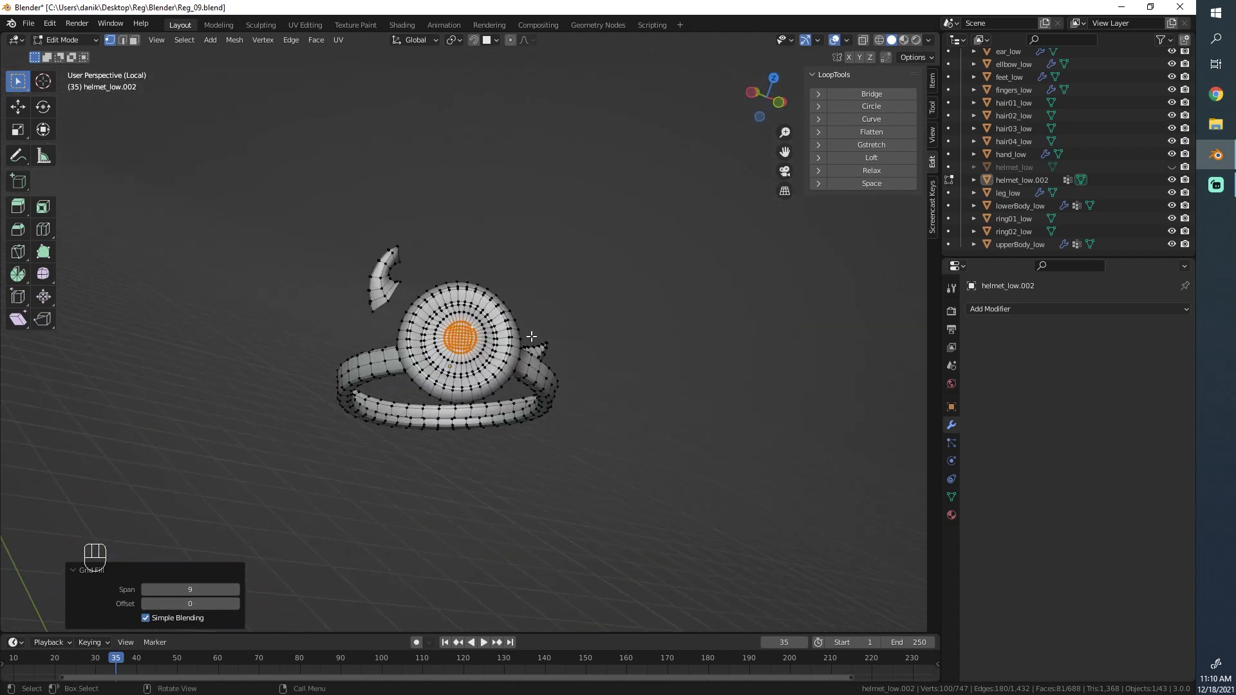
pyautogui.scroll(5, 439, 417)
pyautogui.scroll(-3, 439, 417)
pyautogui.scroll(1, 516, 417)
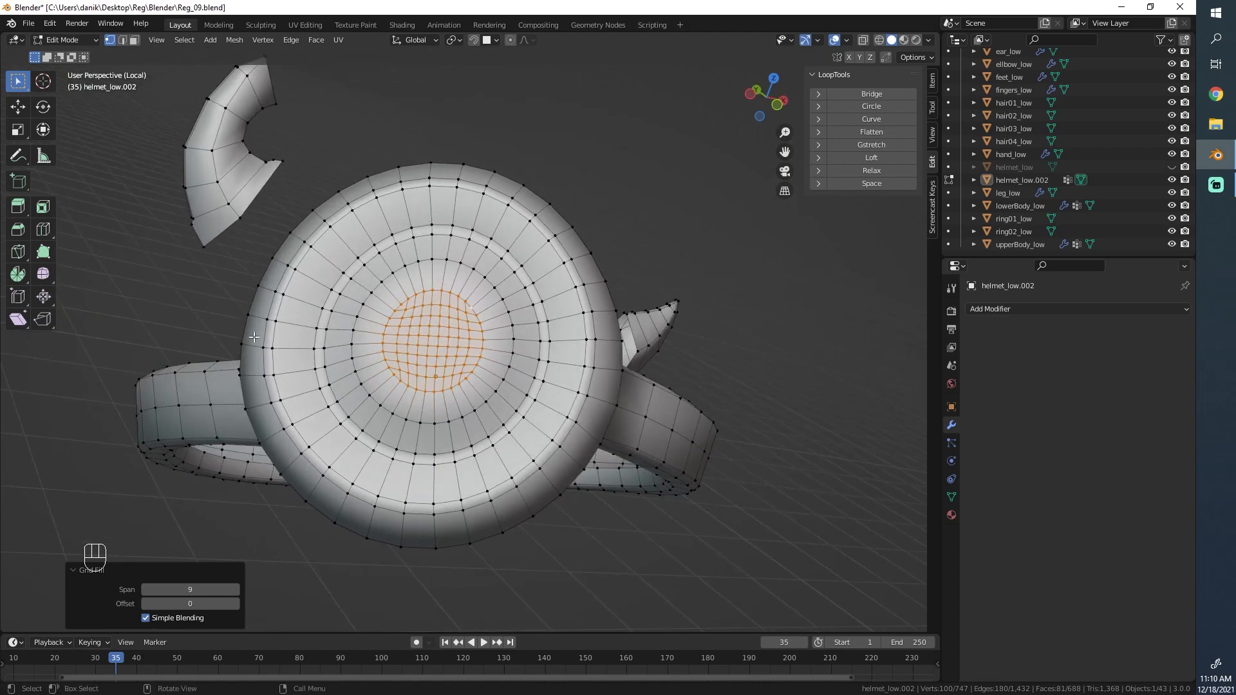
pyautogui.moveTo(254, 337); pyautogui.dragTo(435, 357, button='middle')
pyautogui.scroll(3, 435, 357)
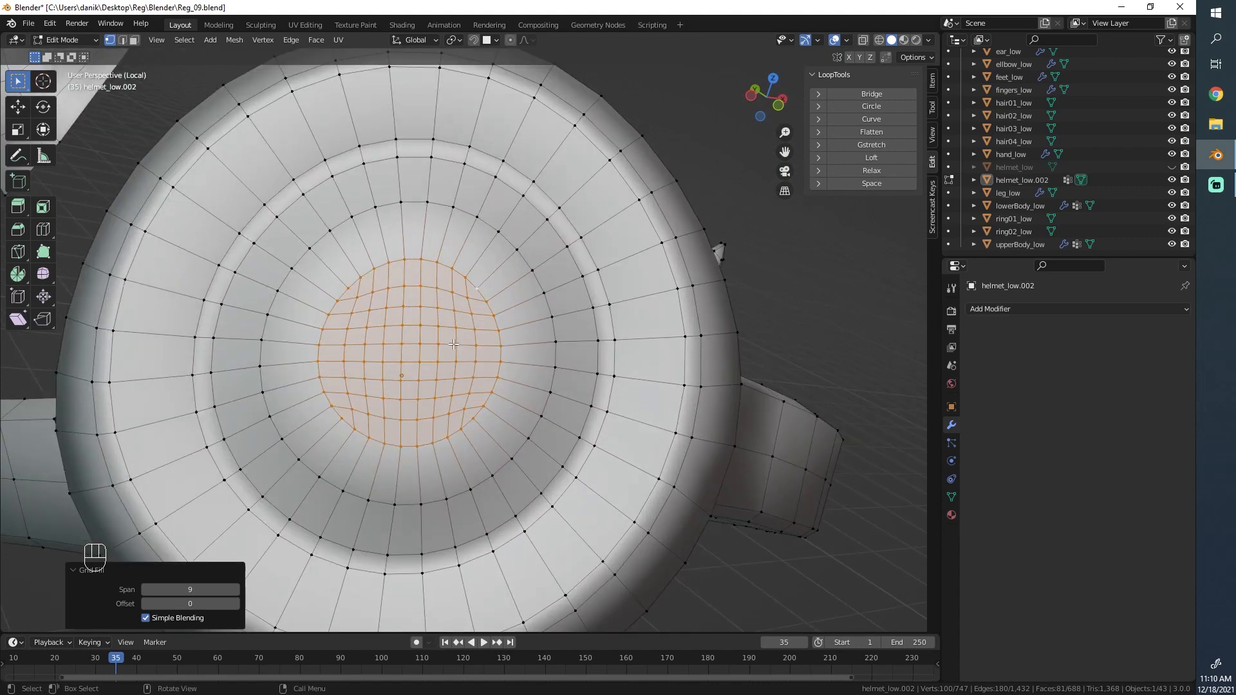
pyautogui.scroll(-3, 454, 344)
pyautogui.scroll(5, 454, 344)
pyautogui.scroll(-3, 454, 344)
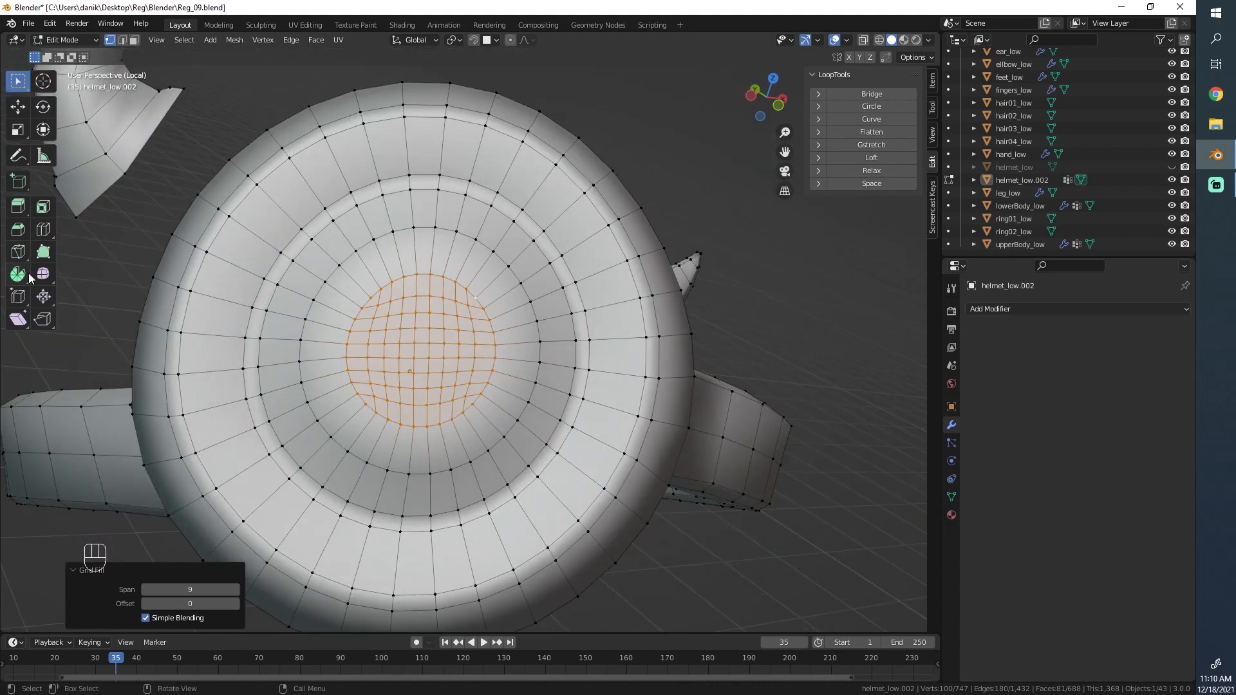
# - Smooth the grid-filled vertices with the Smooth tool, using a smoothing of 1.000 and 100 repeats
pyautogui.click(47, 274)
pyautogui.moveTo(466, 338); pyautogui.dragTo(899, 257)
pyautogui.press('Return')
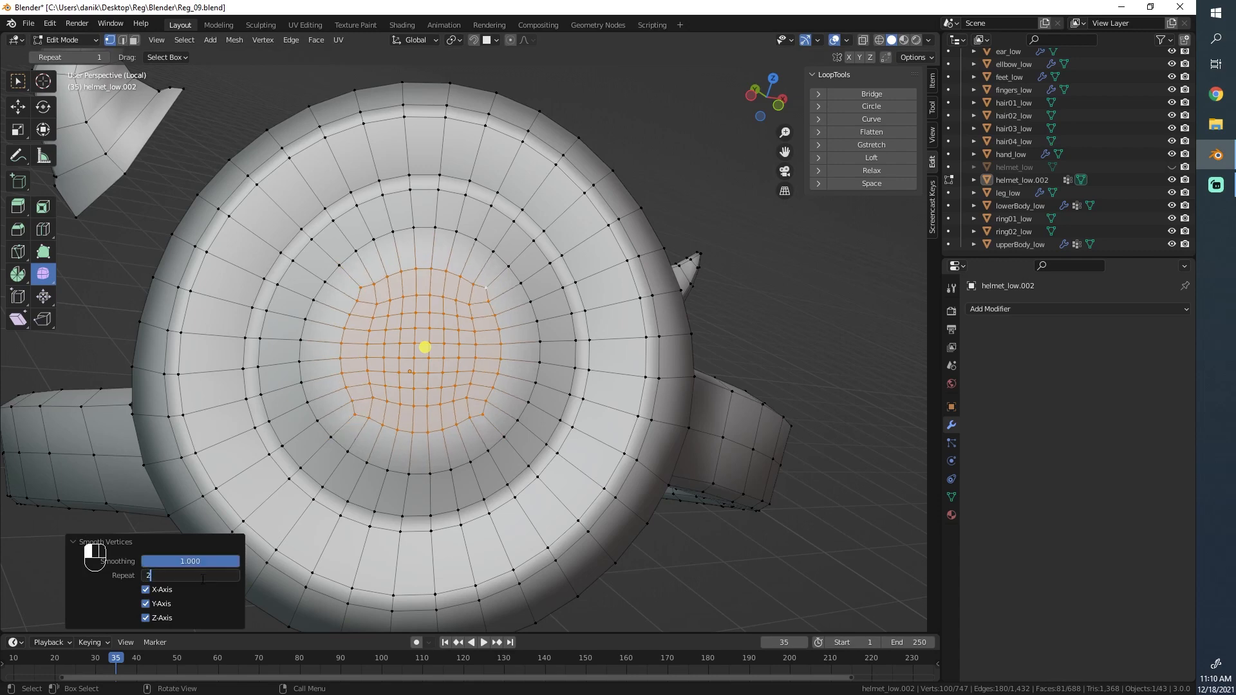
pyautogui.click(203, 575)
pyautogui.write('100')
pyautogui.press('Return')
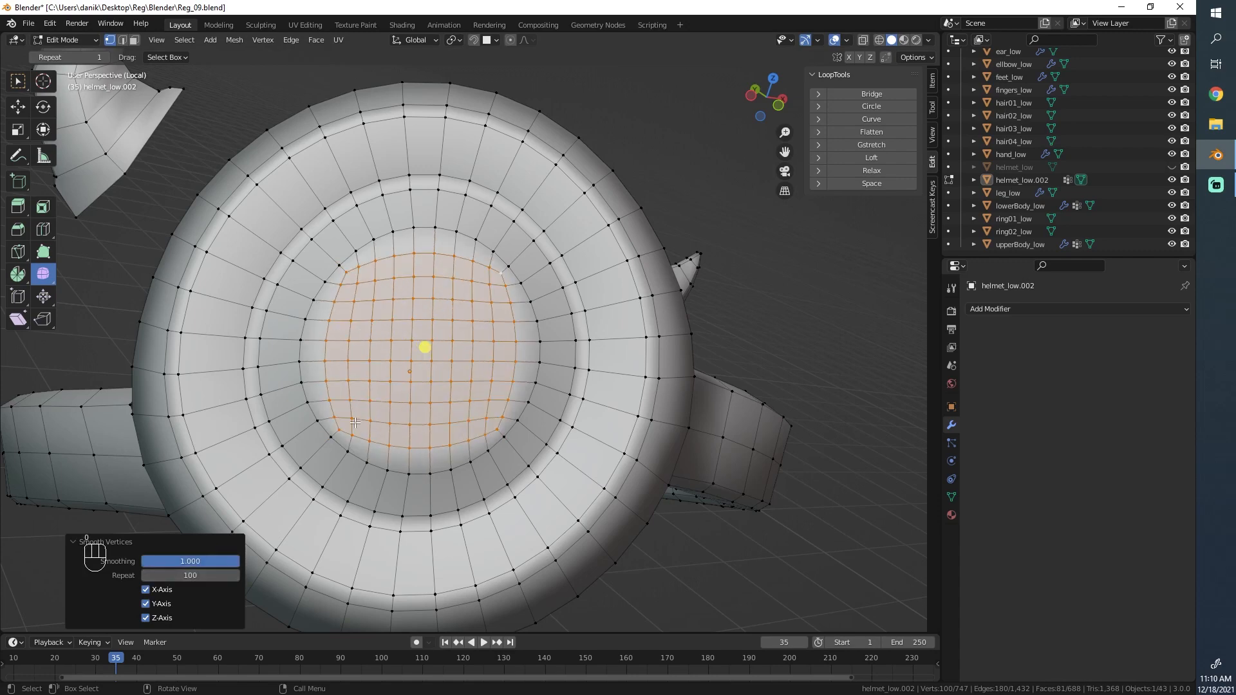
# - Select the edge loop around the smoothed grid and edge-slide it outward toward the disc's rim
pyautogui.scroll(-4, 354, 423)
pyautogui.moveTo(355, 422); pyautogui.dragTo(467, 423, button='middle')
pyautogui.scroll(4, 467, 423)
pyautogui.keyDown('alt'); pyautogui.click(456, 413); pyautogui.keyUp('alt')
pyautogui.press('g')
pyautogui.press('g')
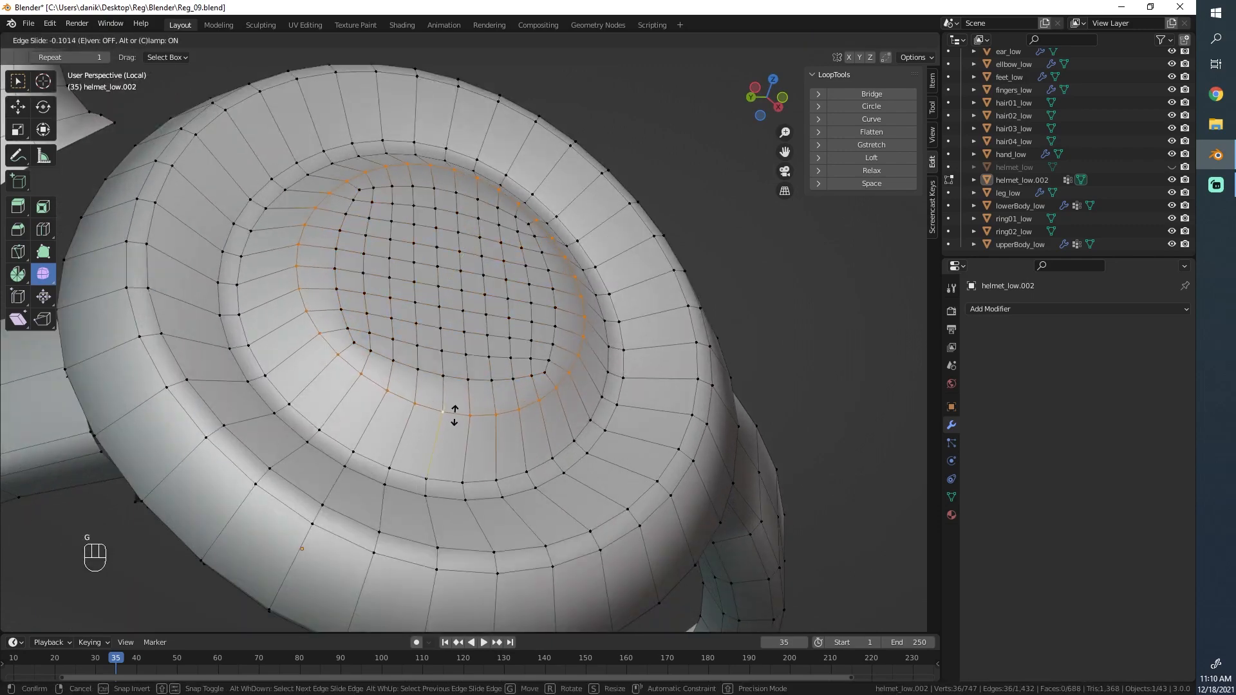
pyautogui.click(446, 425)
# - Deselect everything and review the smoothed cap's shading in Object Mode before returning to Edit Mode
pyautogui.scroll(-4, 466, 245)
pyautogui.moveTo(466, 245); pyautogui.dragTo(420, 361, button='middle')
pyautogui.hotkey('alt', 'a')
pyautogui.keyDown('alt'); pyautogui.scroll(-1, 444, 354); pyautogui.keyUp('alt')
pyautogui.scroll(3, 425, 355)
pyautogui.press('Tab')
pyautogui.scroll(2, 426, 368)
pyautogui.press('Tab')
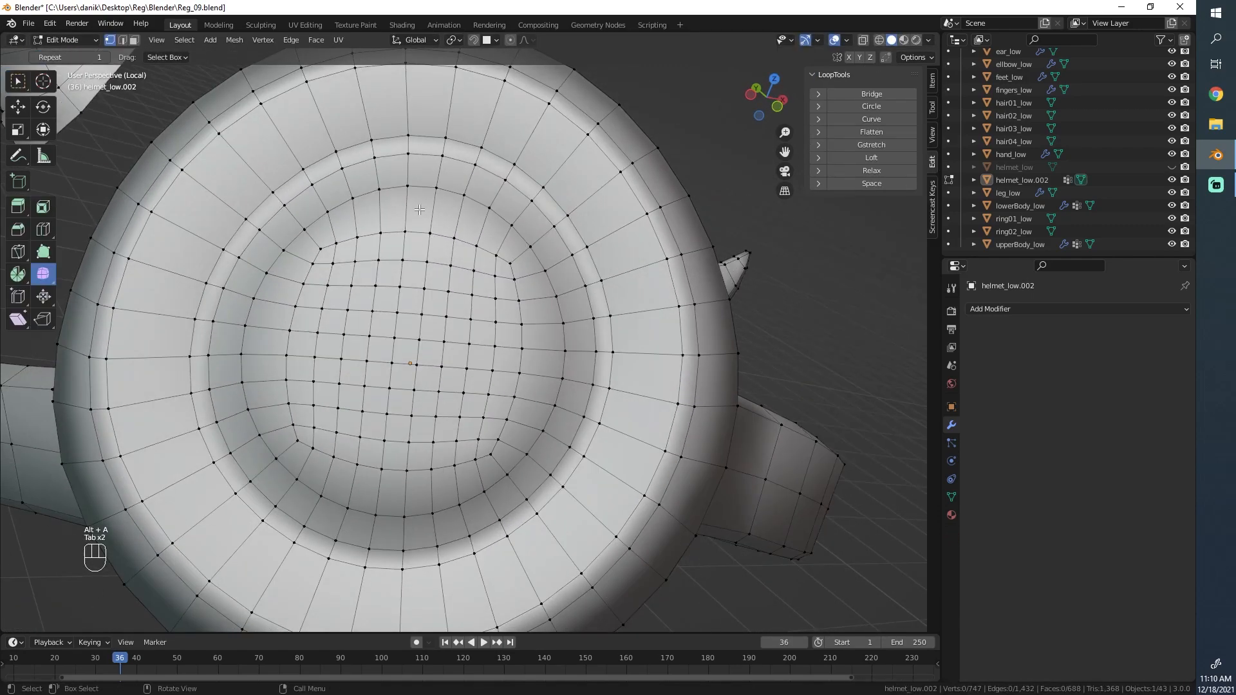
# - Select the loop bordering the cap and extend it to all faces inside with Select Loop Inner-Region
pyautogui.keyDown('alt'); pyautogui.click(414, 183); pyautogui.keyUp('alt')
pyautogui.press('F3')
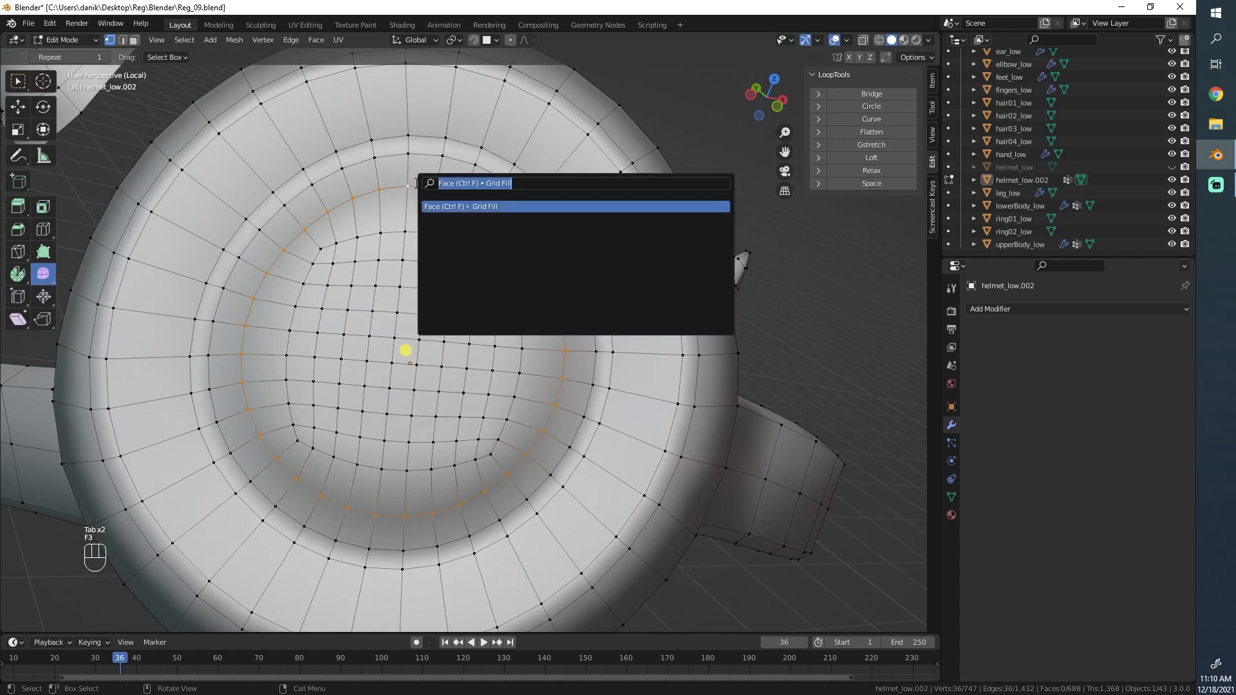
pyautogui.write('inn')
pyautogui.press('Return')
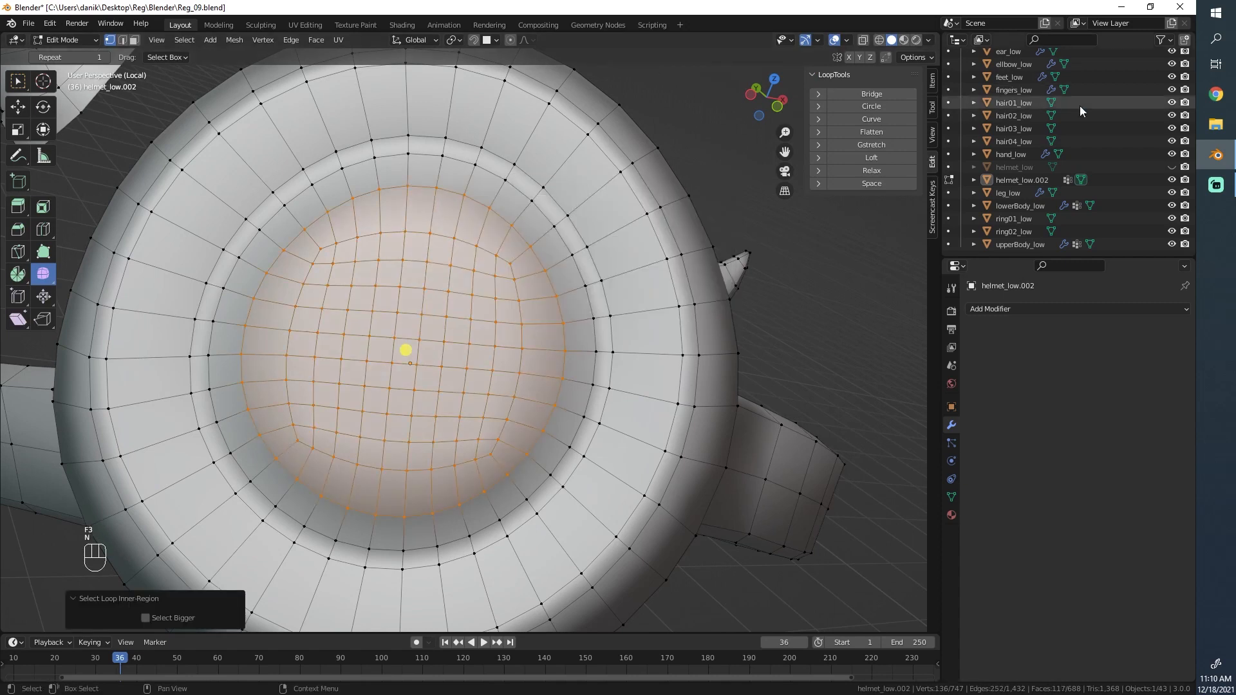
# - Unhide the helmet_high object to compare the low-poly cap against it
pyautogui.scroll(10, 1103, 183)
pyautogui.scroll(2, 1103, 184)
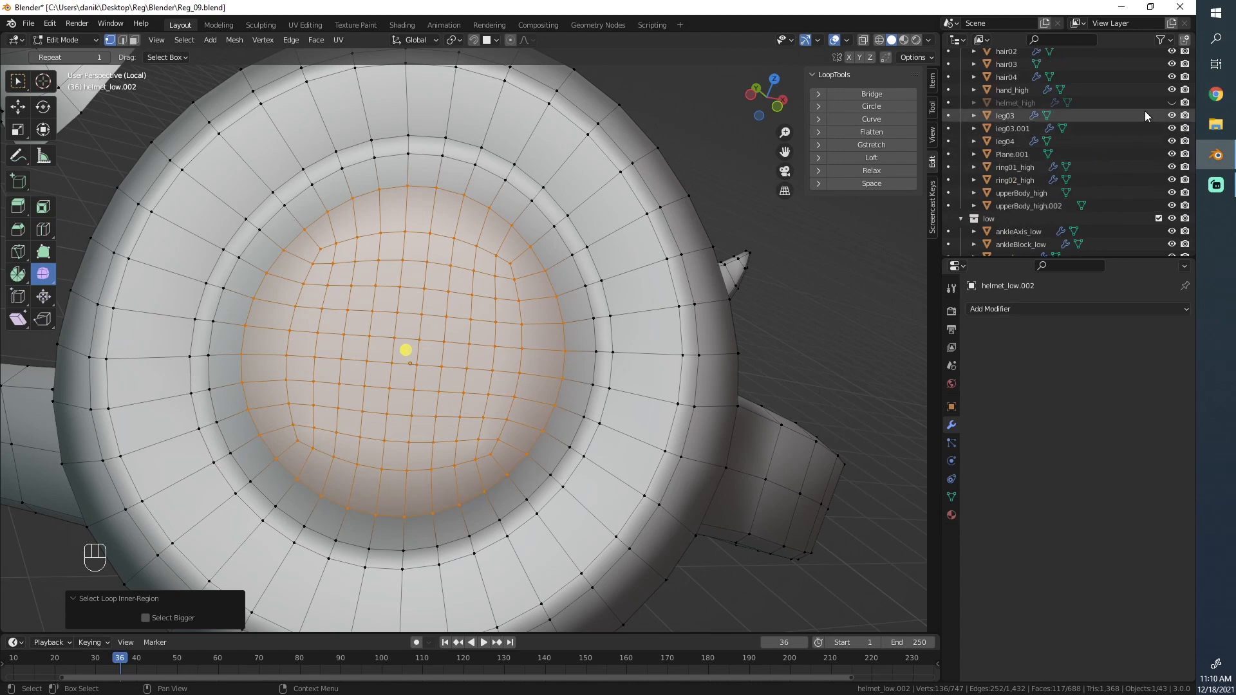
pyautogui.click(1171, 102)
pyautogui.moveTo(386, 366); pyautogui.dragTo(510, 296, button='middle')
pyautogui.hotkey('shift', 'Tab')
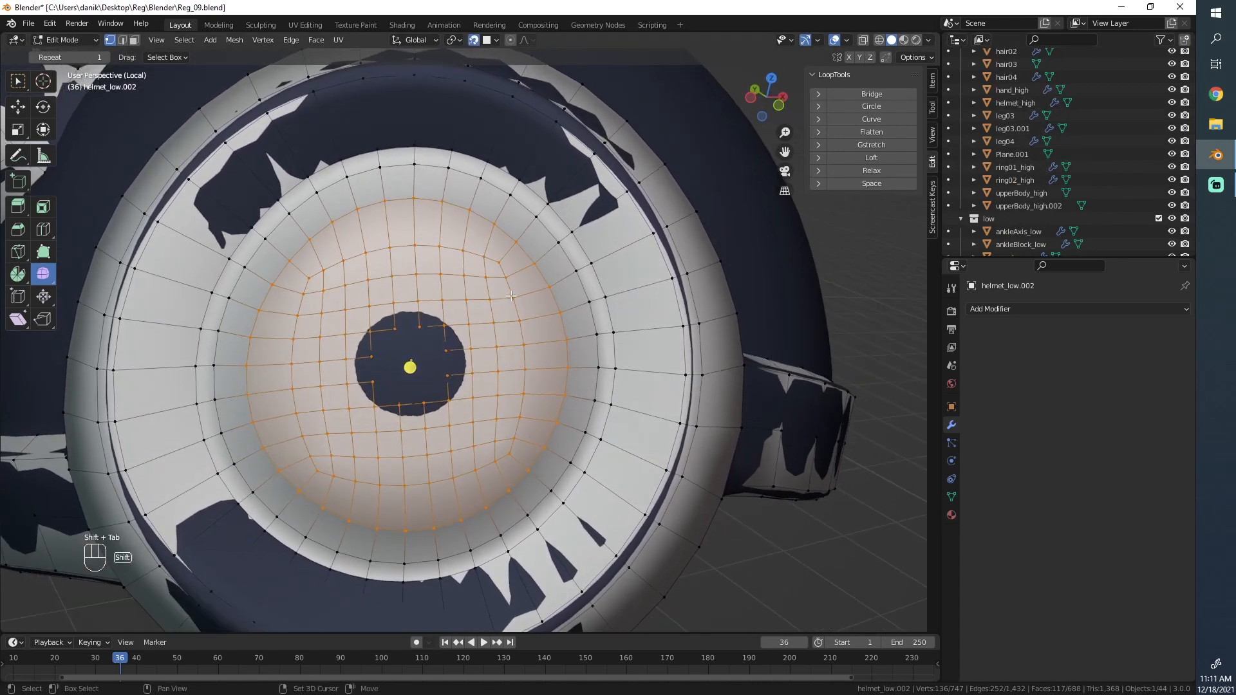
# - Replace the existing vertex group on helmet_low.002 with a new one containing the selected cap vertices
pyautogui.click(951, 496)
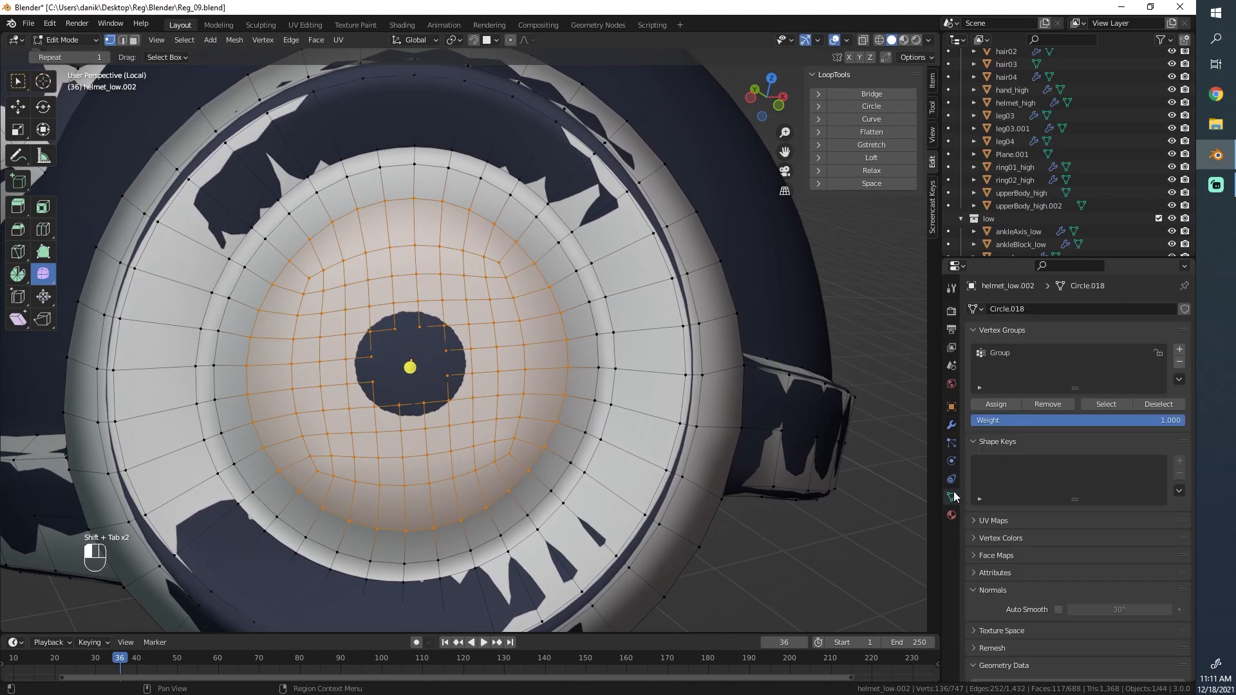
pyautogui.click(1130, 352)
pyautogui.click(1179, 362)
pyautogui.click(1178, 350)
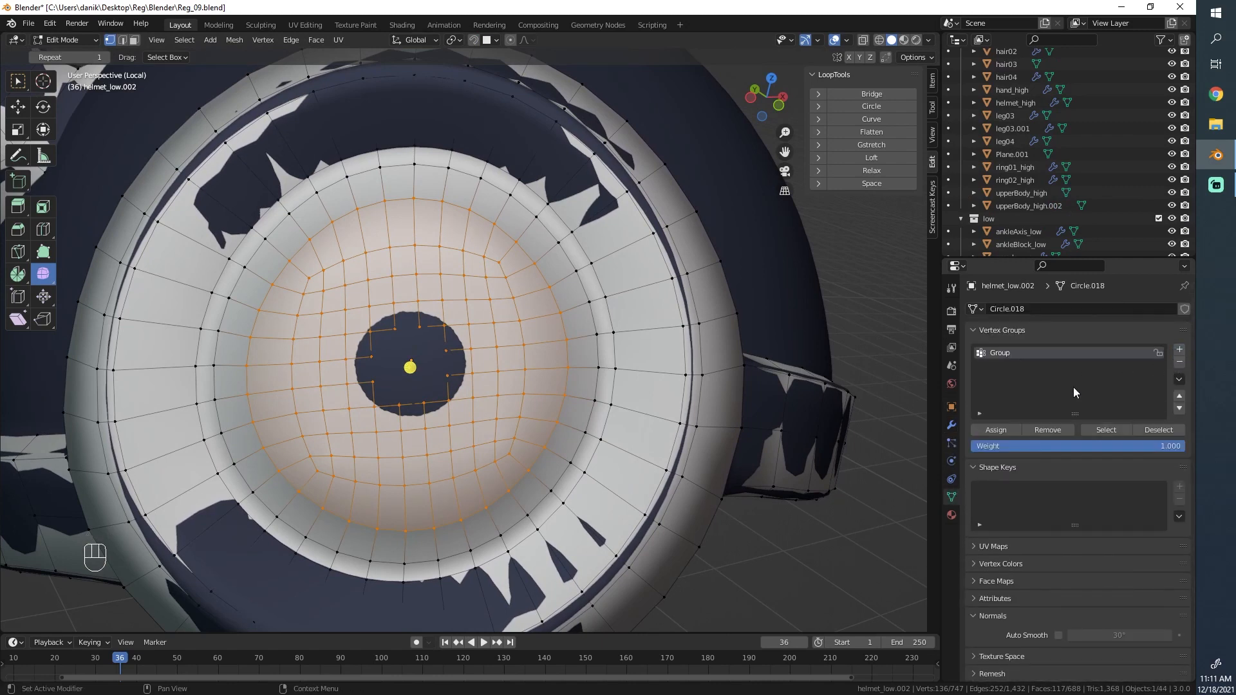
# - Add a Shrinkwrap modifier to helmet_low.002 and limit it to the vertex group Group
pyautogui.click(952, 424)
pyautogui.click(1020, 310)
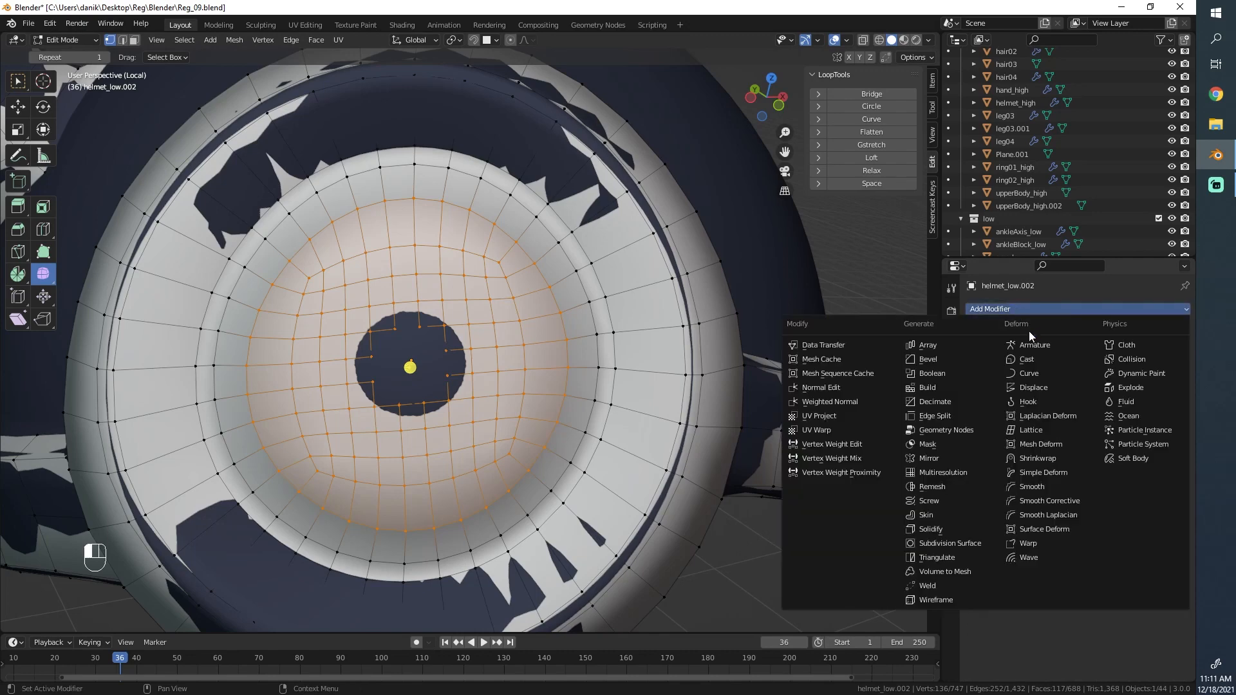
pyautogui.click(1044, 459)
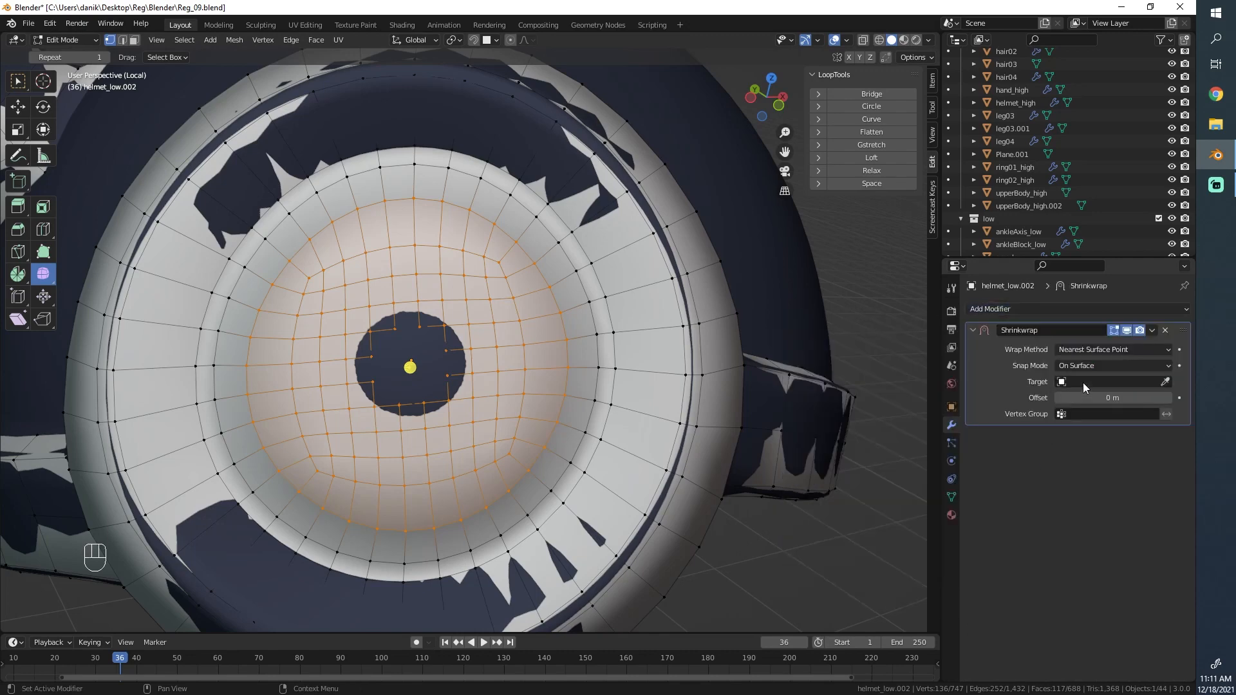
pyautogui.click(1101, 414)
pyautogui.click(1068, 435)
# - Switch to Object Mode and set helmet_high as the Shrinkwrap target
pyautogui.press('Tab')
pyautogui.click(1115, 383)
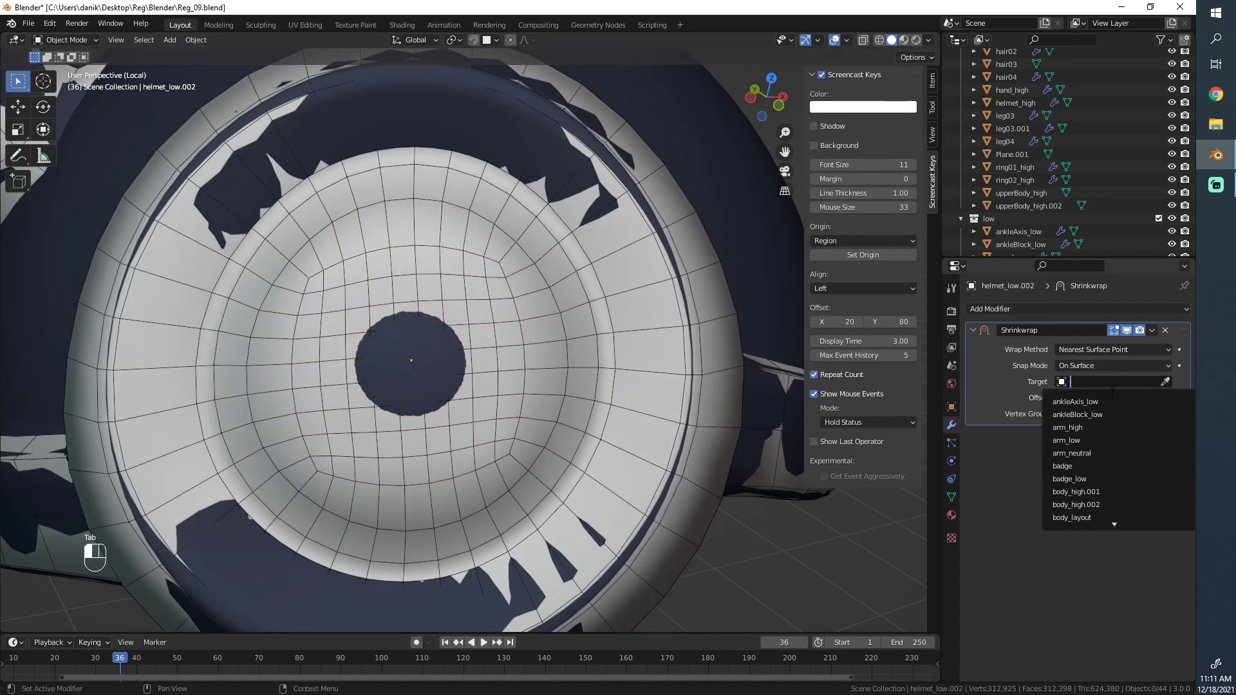
pyautogui.click(1165, 368)
pyautogui.click(476, 129)
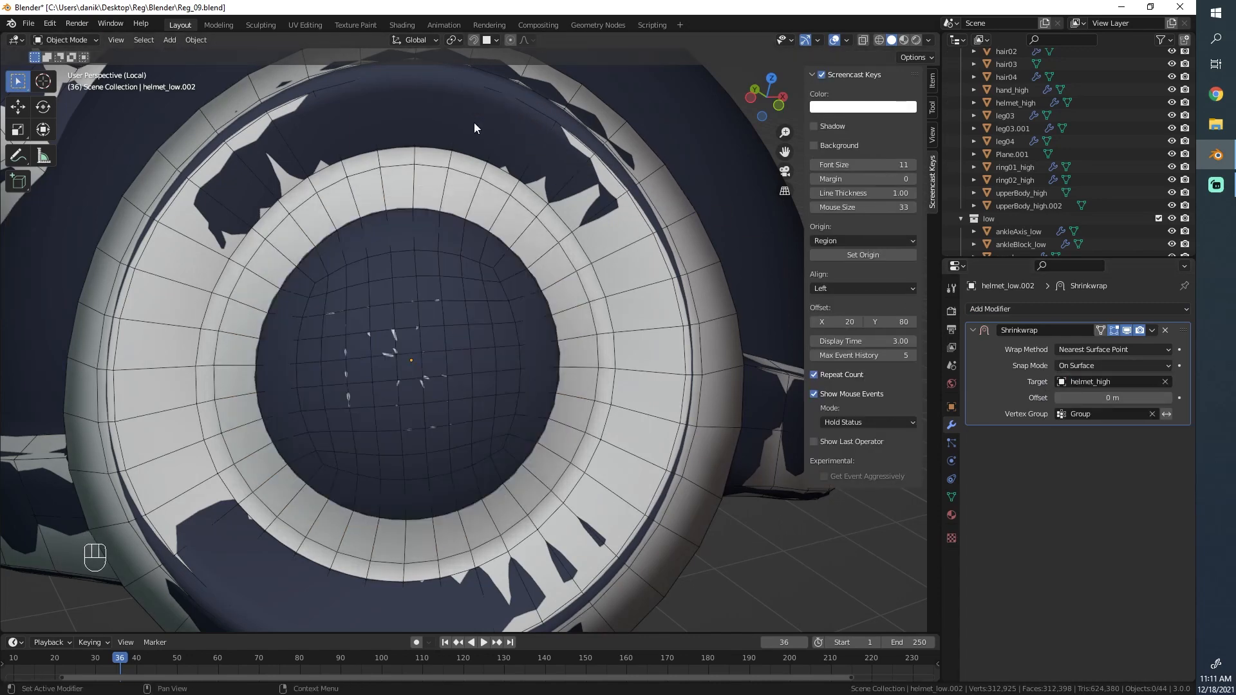
# - Change the Shrinkwrap wrap method to Project with Negative enabled as well, and apply the modifier
pyautogui.click(1119, 348)
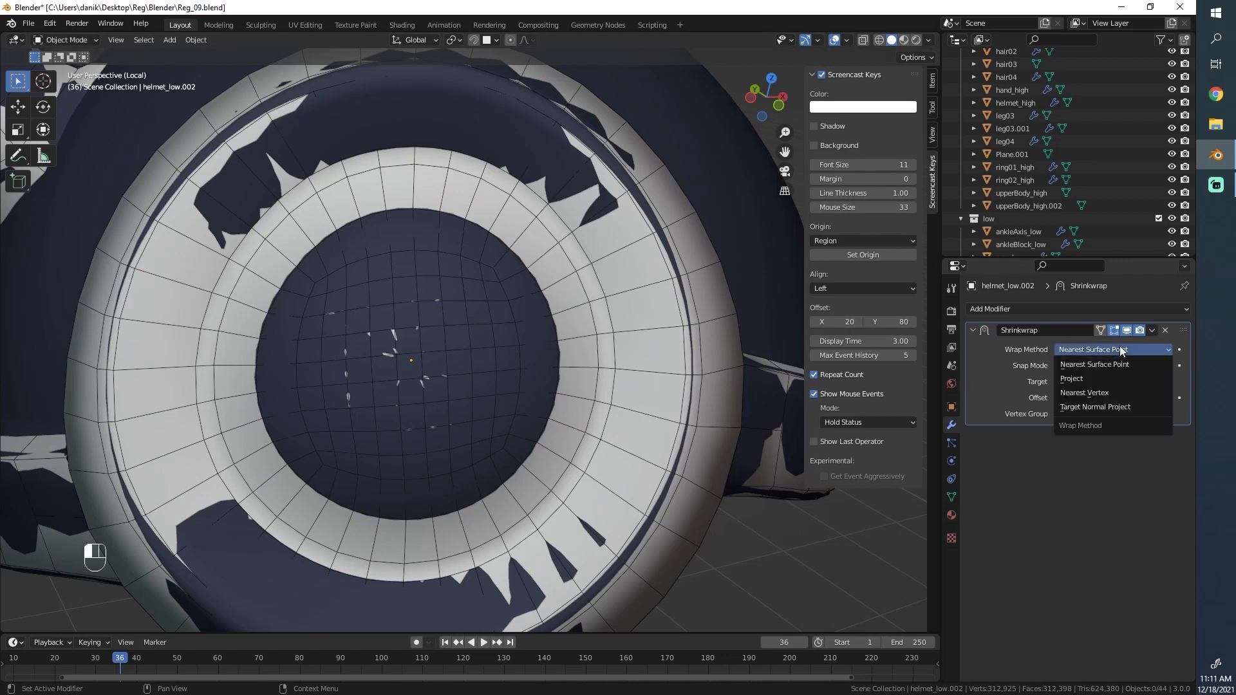
pyautogui.click(1107, 379)
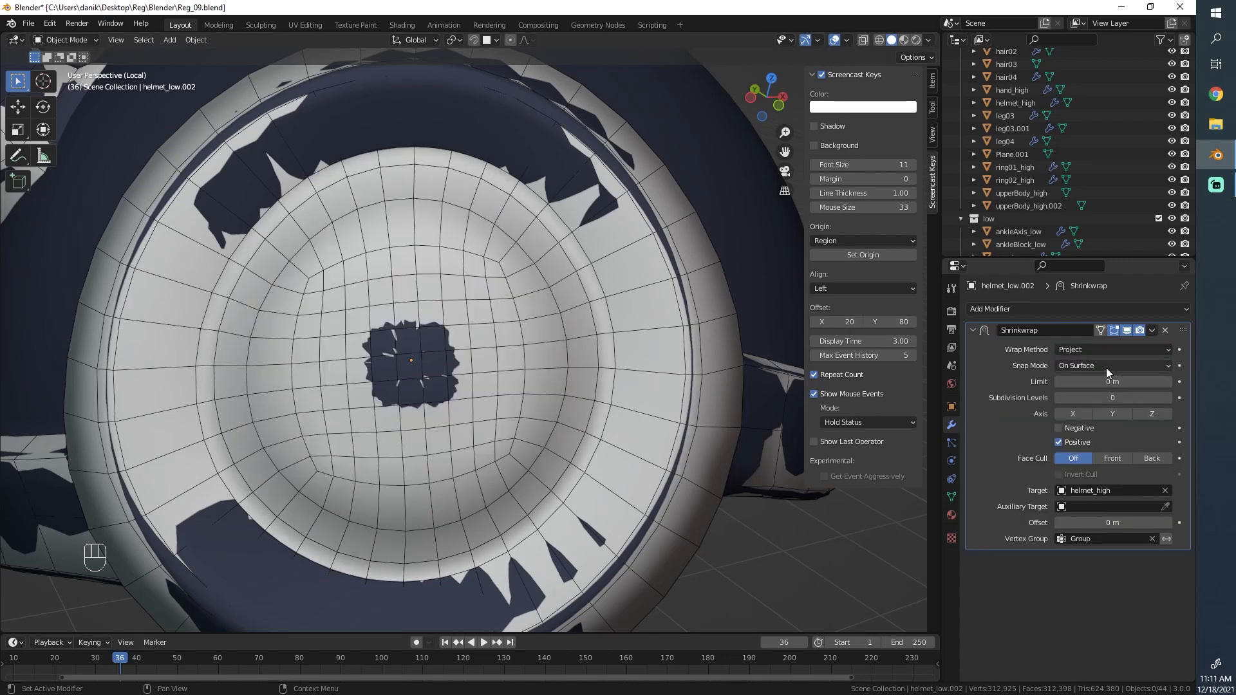
pyautogui.click(1059, 428)
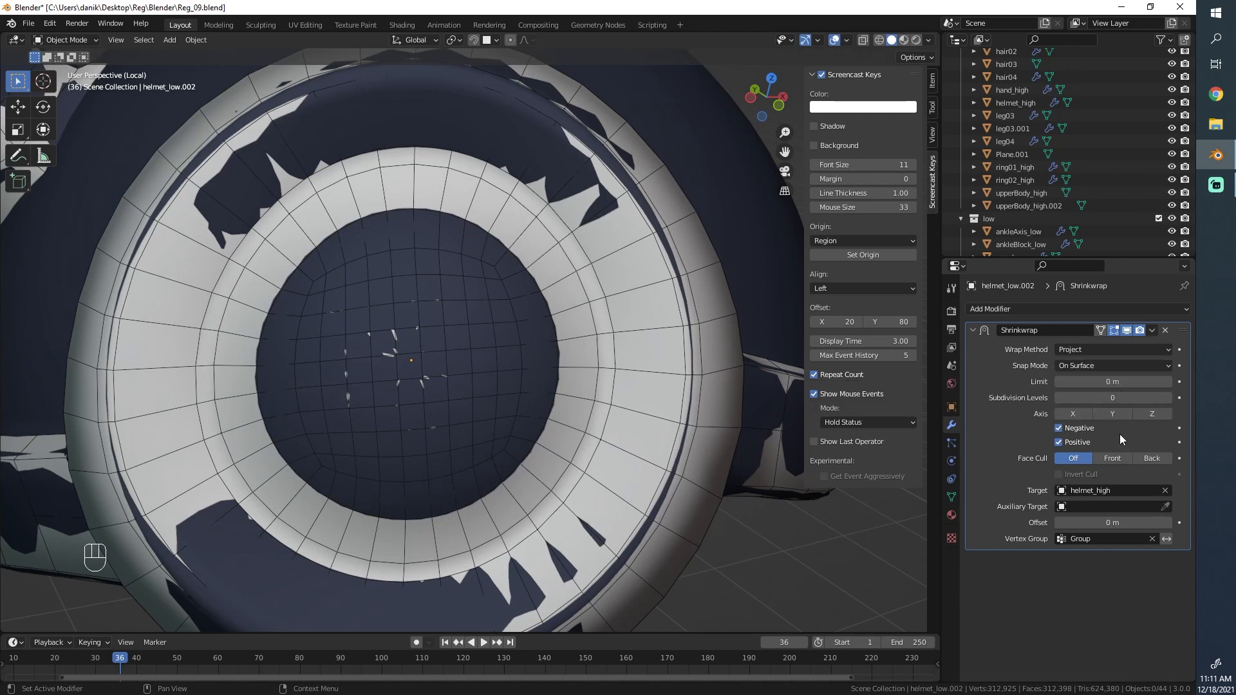
pyautogui.click(1152, 329)
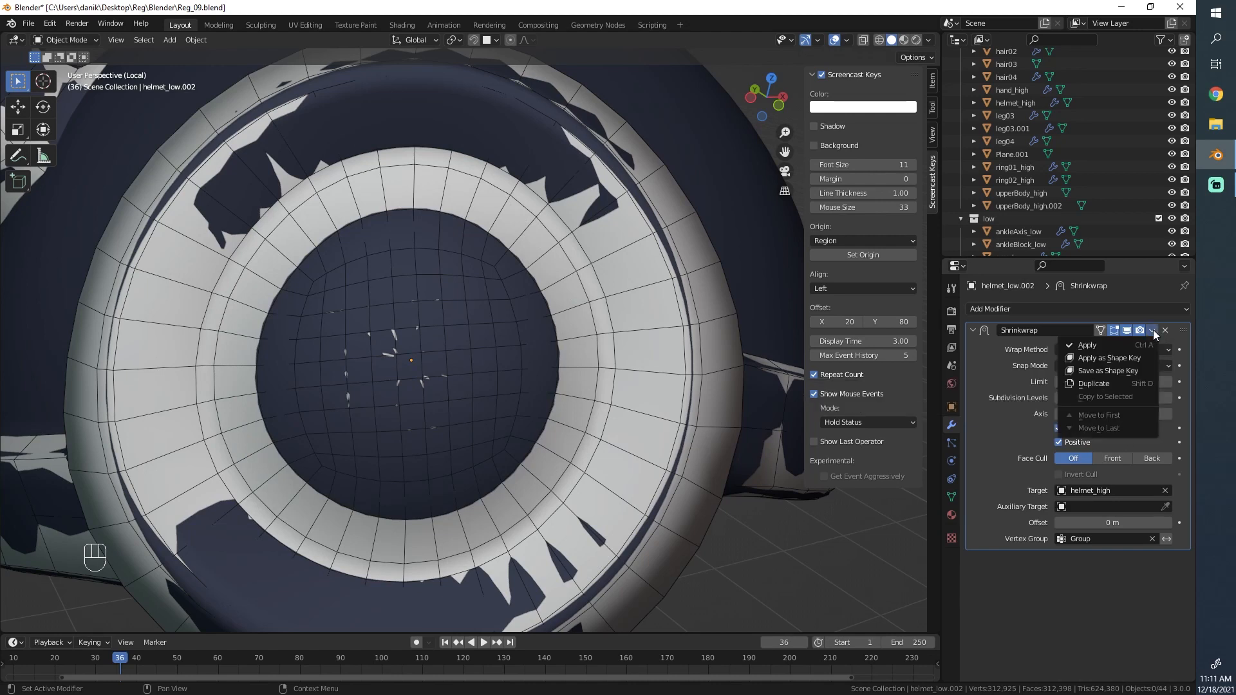
pyautogui.click(1146, 350)
# - Inspect the fit of the disc's cap in wireframe display with everything deselected
pyautogui.moveTo(514, 418); pyautogui.dragTo(680, 331, button='middle')
pyautogui.press('z')
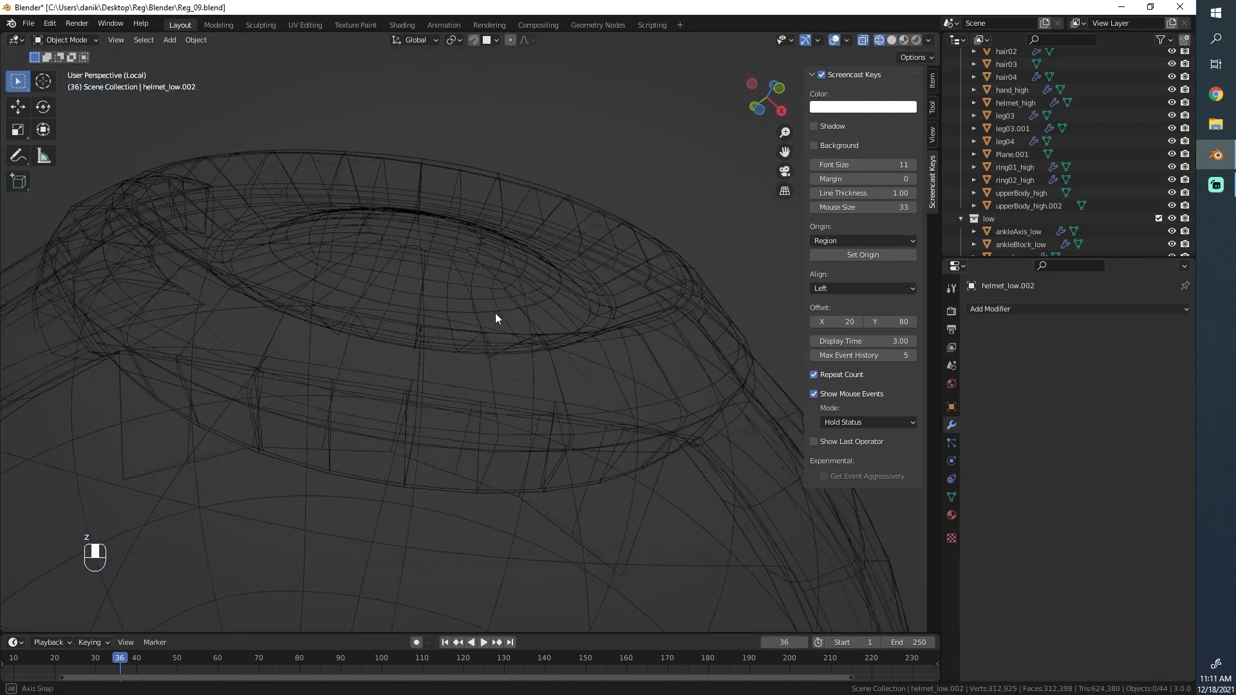
pyautogui.moveTo(495, 312)
pyautogui.mouseDown(button='middle')
pyautogui.moveTo(512, 252)
pyautogui.moveTo(531, 329)
pyautogui.mouseUp(button='middle')
pyautogui.press('a')
pyautogui.hotkey('alt', 'a')
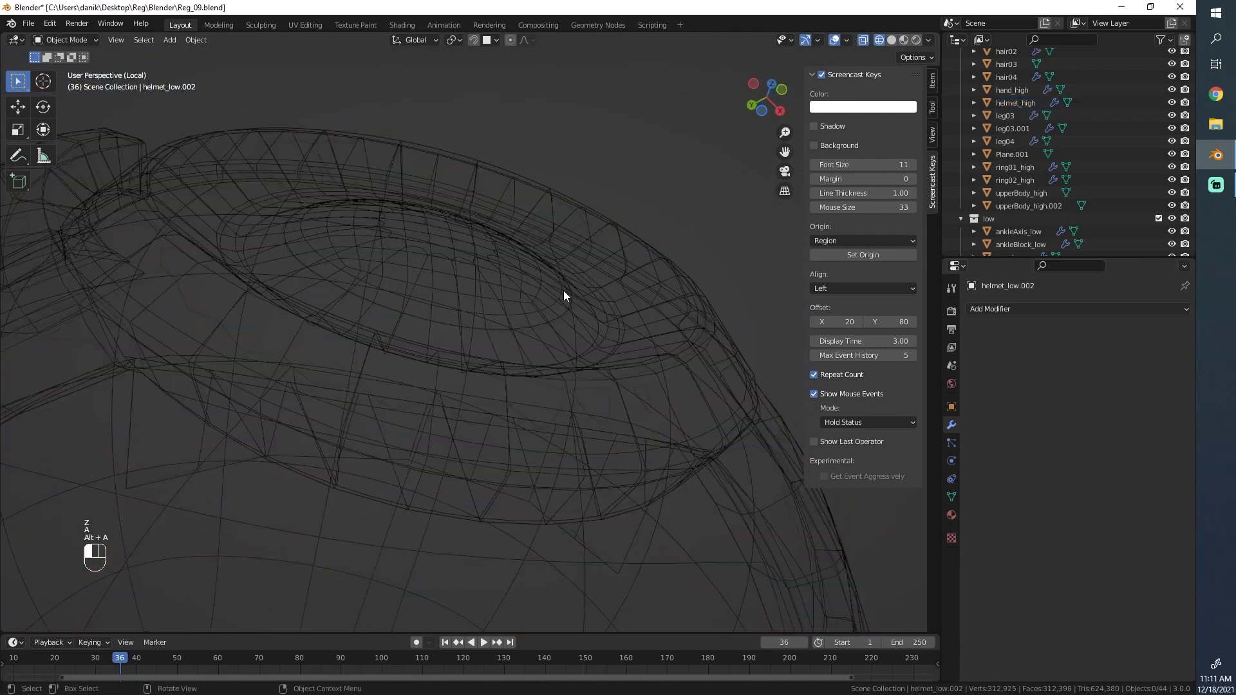
# - Return the viewport to solid shading for a view of the disc's cap
pyautogui.click(563, 291)
pyautogui.press('z')
pyautogui.click(655, 298)
pyautogui.moveTo(655, 298); pyautogui.dragTo(437, 431, button='middle')
# - Try to edge-slide the loop around the disc's cap outward by a factor of about -0.4 in Edit Mode
pyautogui.press('Tab')
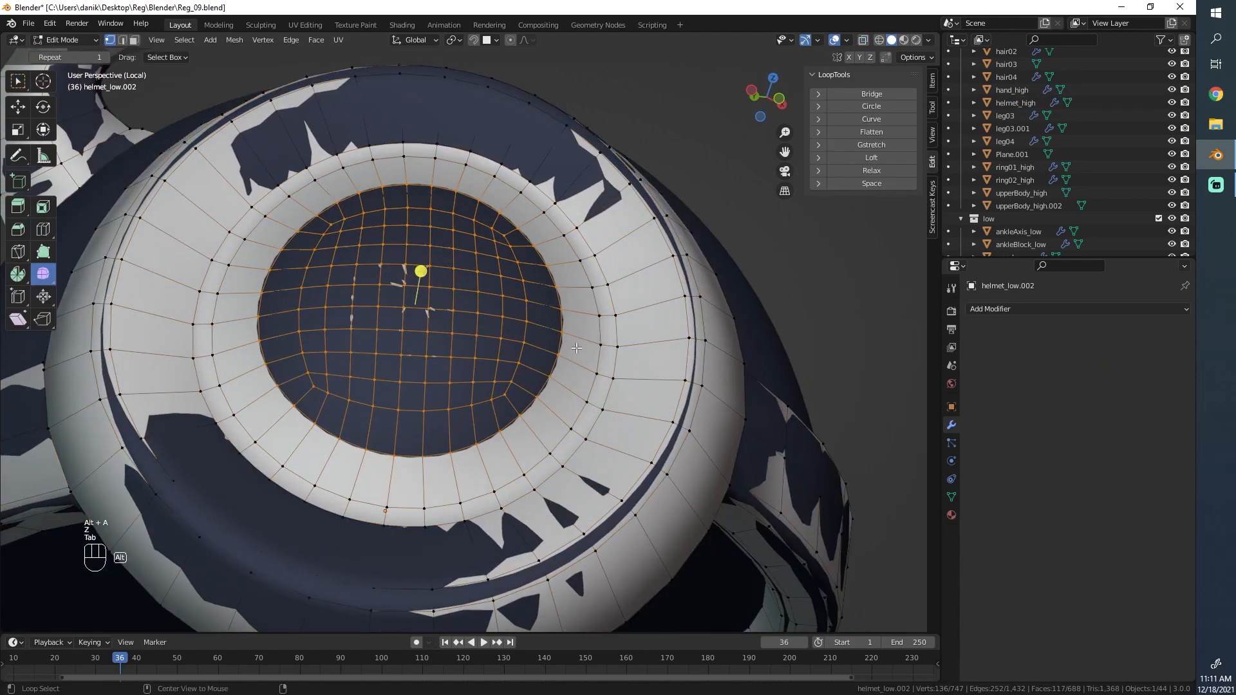
pyautogui.press('g')
pyautogui.press('g')
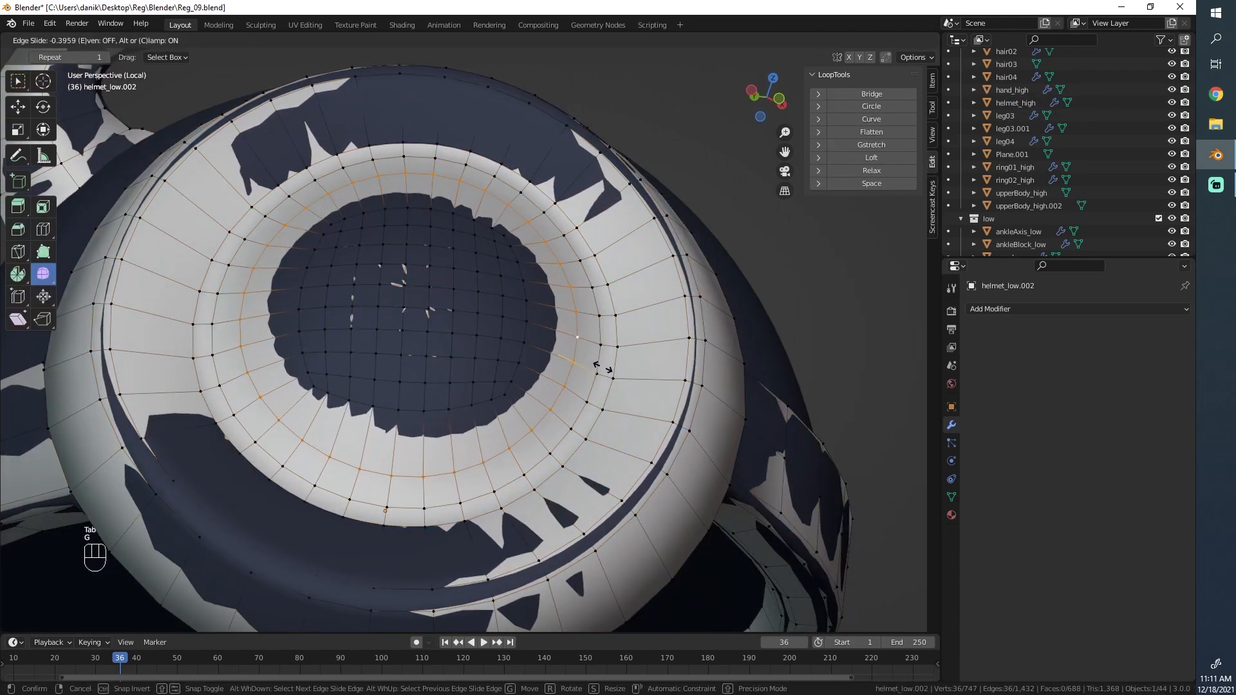
pyautogui.click(603, 371)
pyautogui.moveTo(419, 278); pyautogui.dragTo(415, 352, button='middle')
pyautogui.hotkey('alt', 'a')
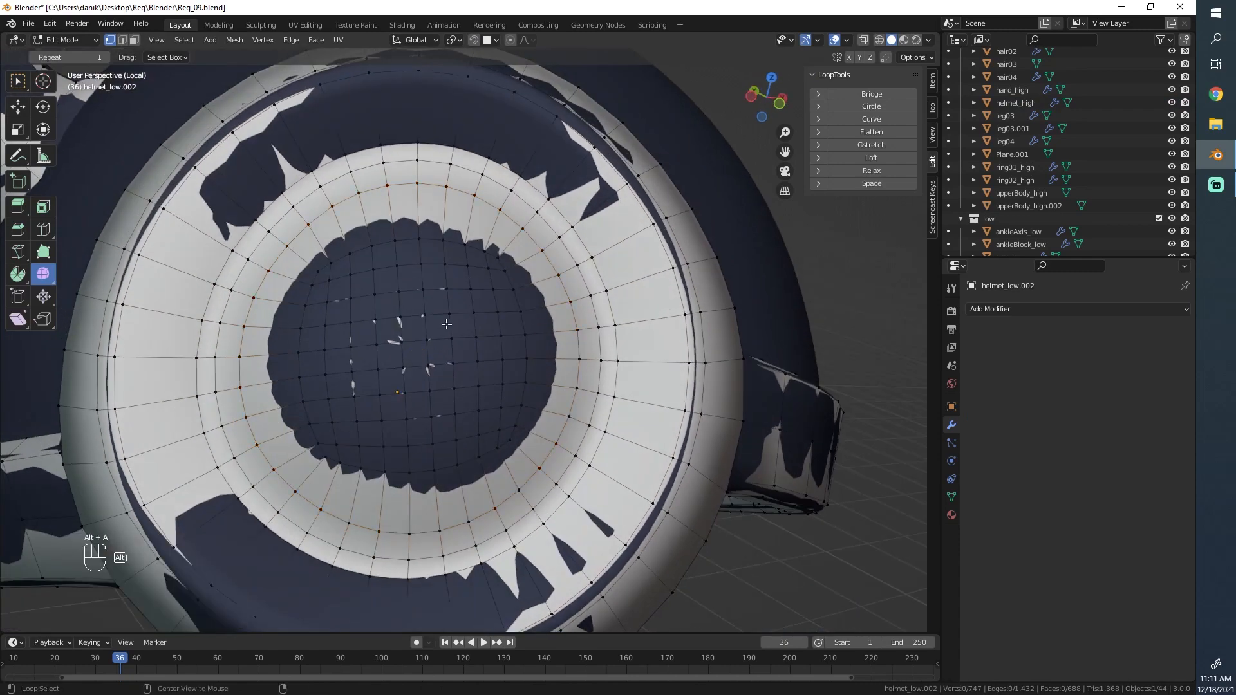
pyautogui.press('c')
pyautogui.rightClick(419, 358)
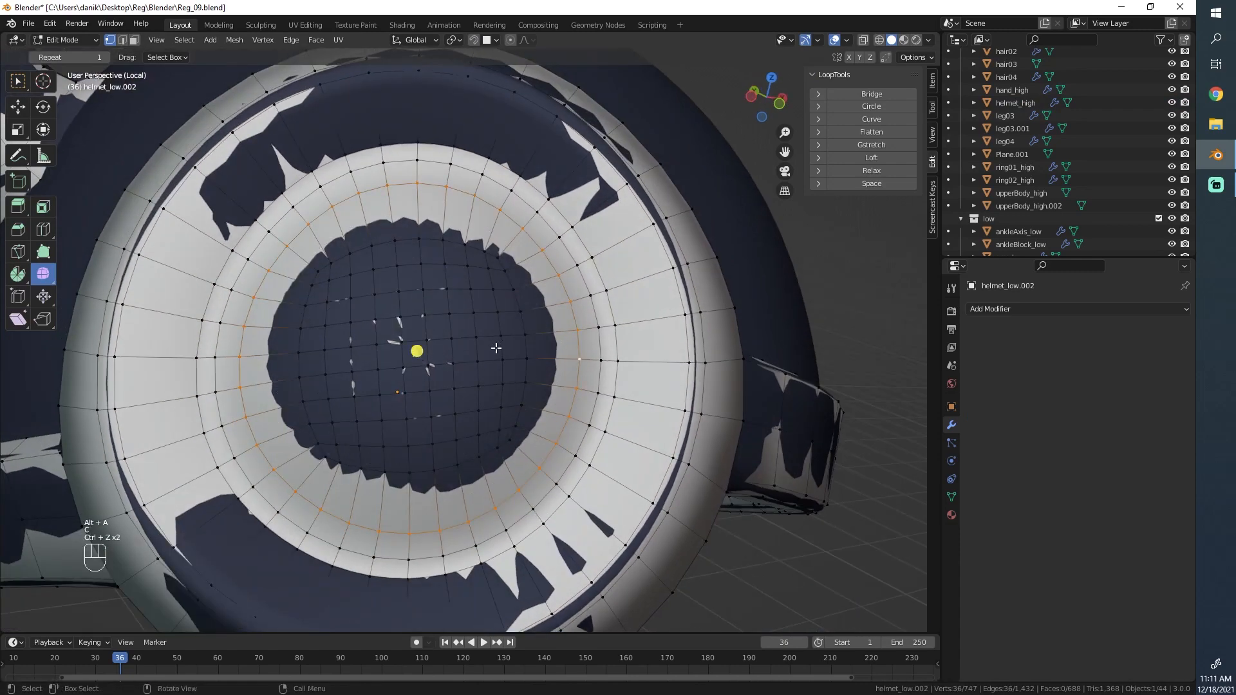
# - Undo the loop slide and go back to Object Mode with helmet_high active
pyautogui.hotkey('ctrl', 'z')
pyautogui.hotkey('ctrl', 'z')
pyautogui.hotkey('ctrl', 'z')
pyautogui.hotkey('ctrl', 'z')
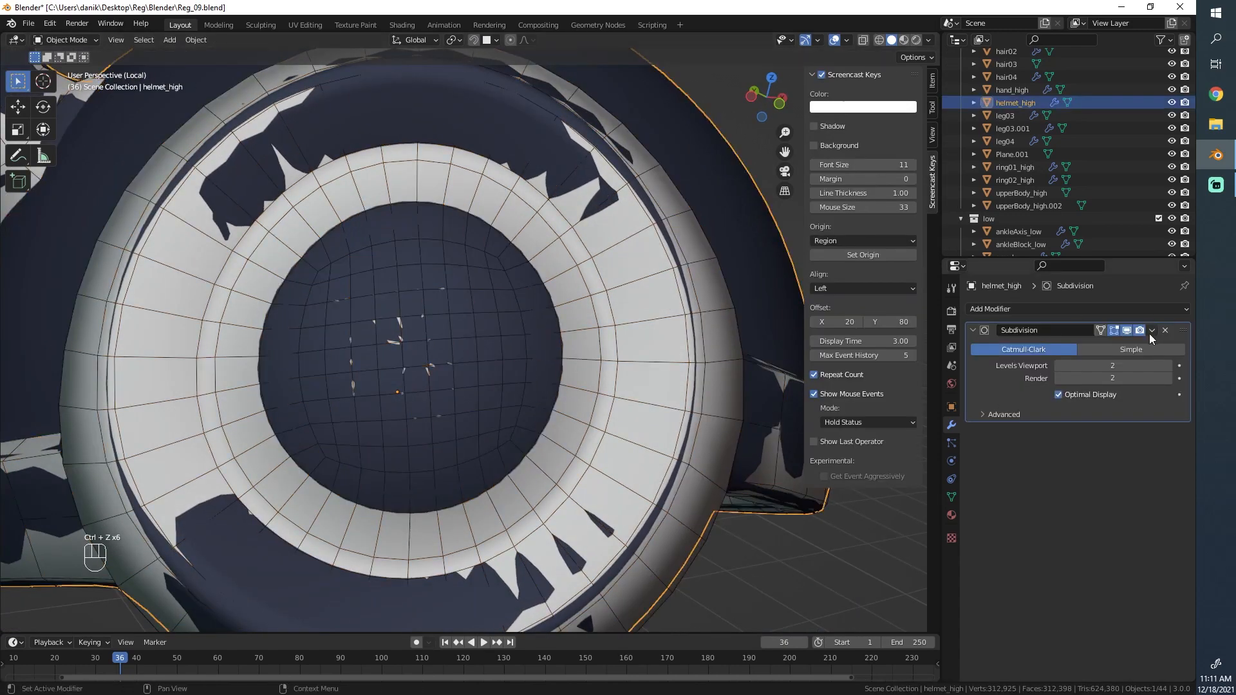
# - Try duplicating helmet_high's Subdivision modifier and applying the original, and select an edge loop on helmet_low.002 in Edit Mode
pyautogui.click(1152, 330)
pyautogui.click(1132, 373)
pyautogui.click(1151, 330)
pyautogui.click(1135, 347)
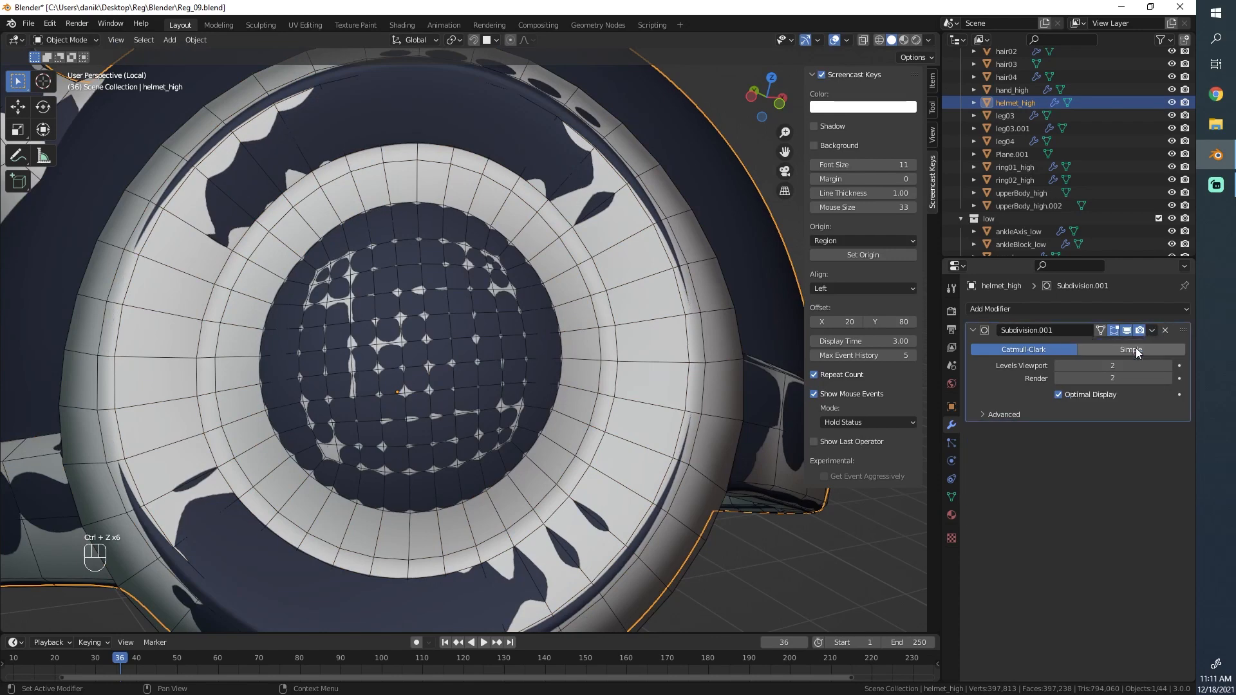
pyautogui.press('Tab')
pyautogui.hotkey('ctrl', 'z')
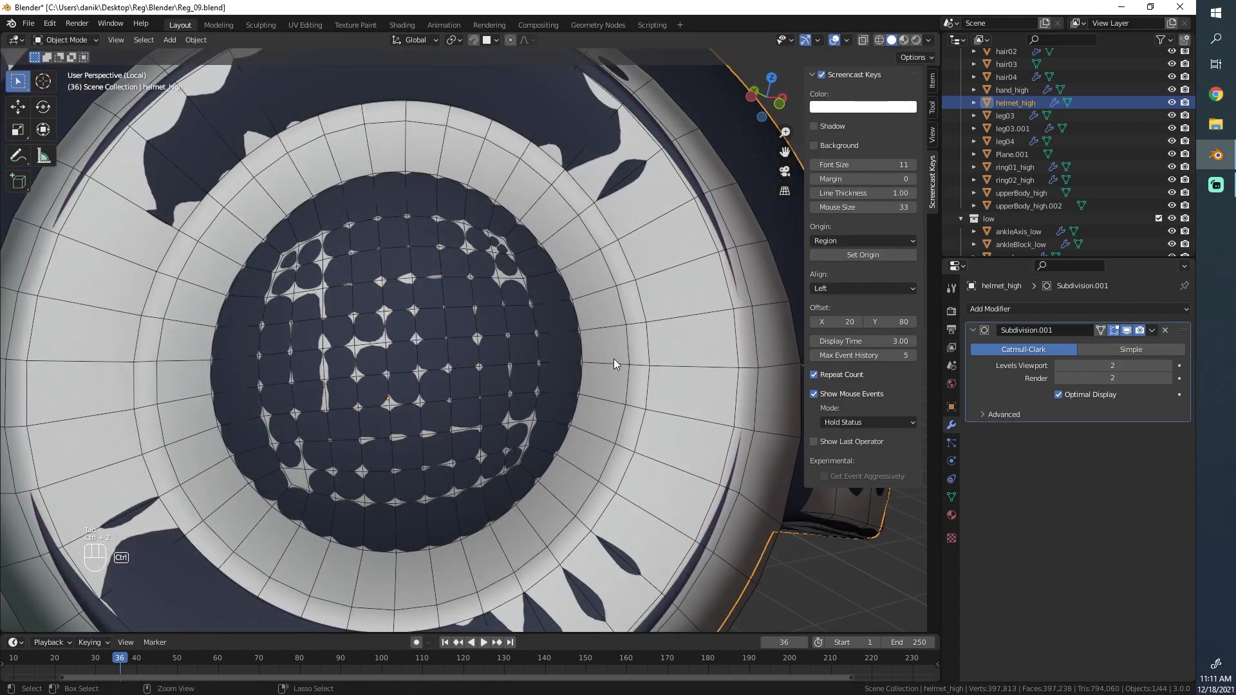
pyautogui.click(613, 358)
pyautogui.press('Tab')
pyautogui.keyDown('alt'); pyautogui.moveTo(587, 369); pyautogui.dragTo(562, 325); pyautogui.keyUp('alt')
# - Undo the recent changes back to the unapplied Shrinkwrap modifier on helmet_low.002
pyautogui.hotkey('ctrl', 'z')
pyautogui.hotkey('ctrl', 'z')
pyautogui.hotkey('ctrl', 'z')
pyautogui.hotkey('ctrl', 'z')
pyautogui.hotkey('ctrl', 'z')
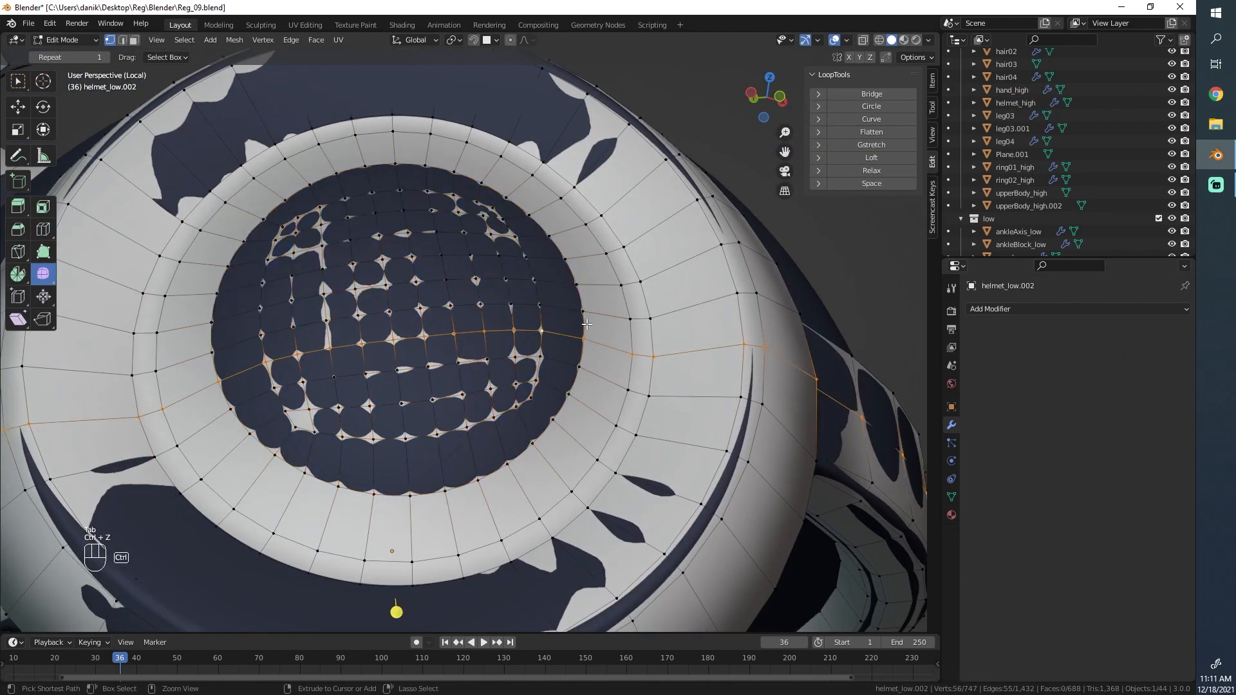
pyautogui.hotkey('ctrl', 'z')
pyautogui.hotkey('ctrl', 'z')
pyautogui.hotkey('ctrl', 'z')
pyautogui.hotkey('ctrl', 'z')
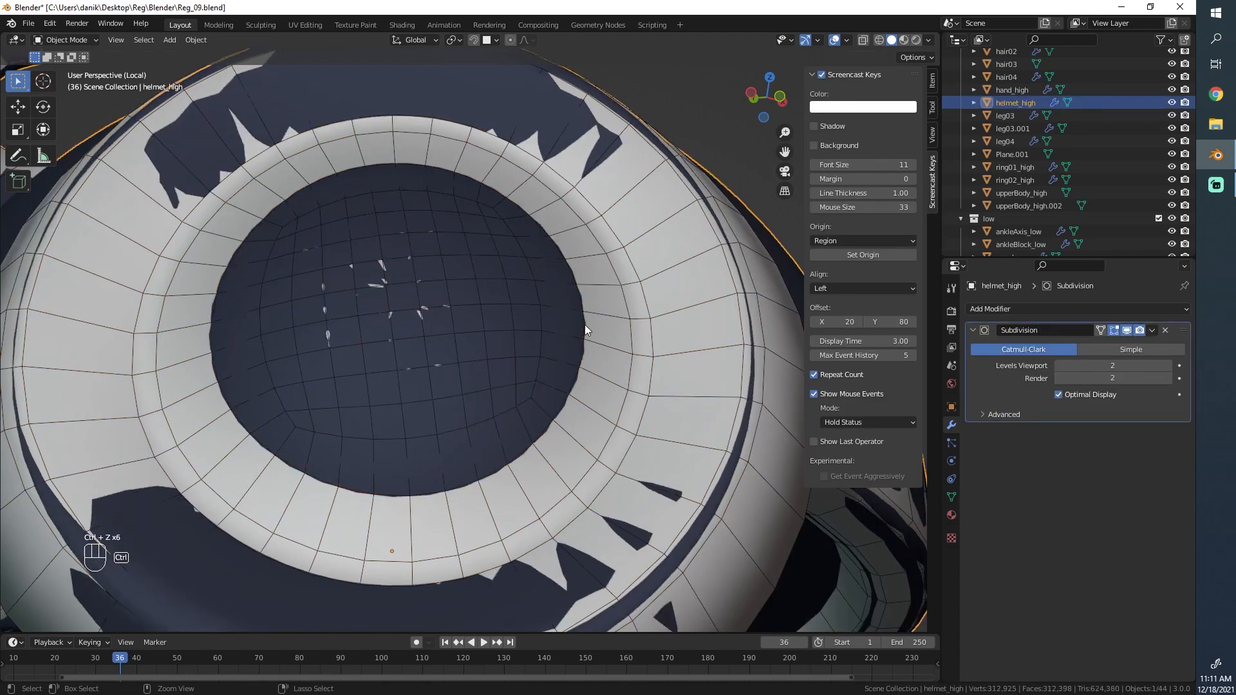
pyautogui.hotkey('ctrl', 'z')
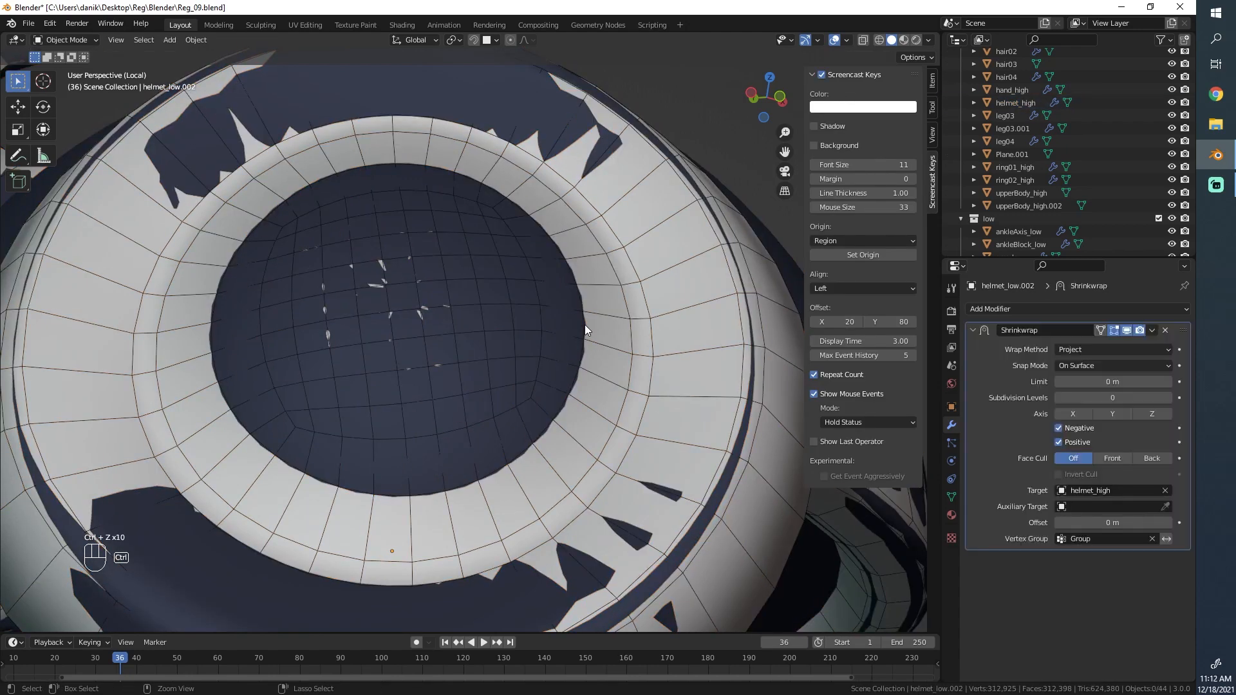
# - Duplicate the Shrinkwrap modifier on helmet_low.002 and apply the original
pyautogui.click(1152, 330)
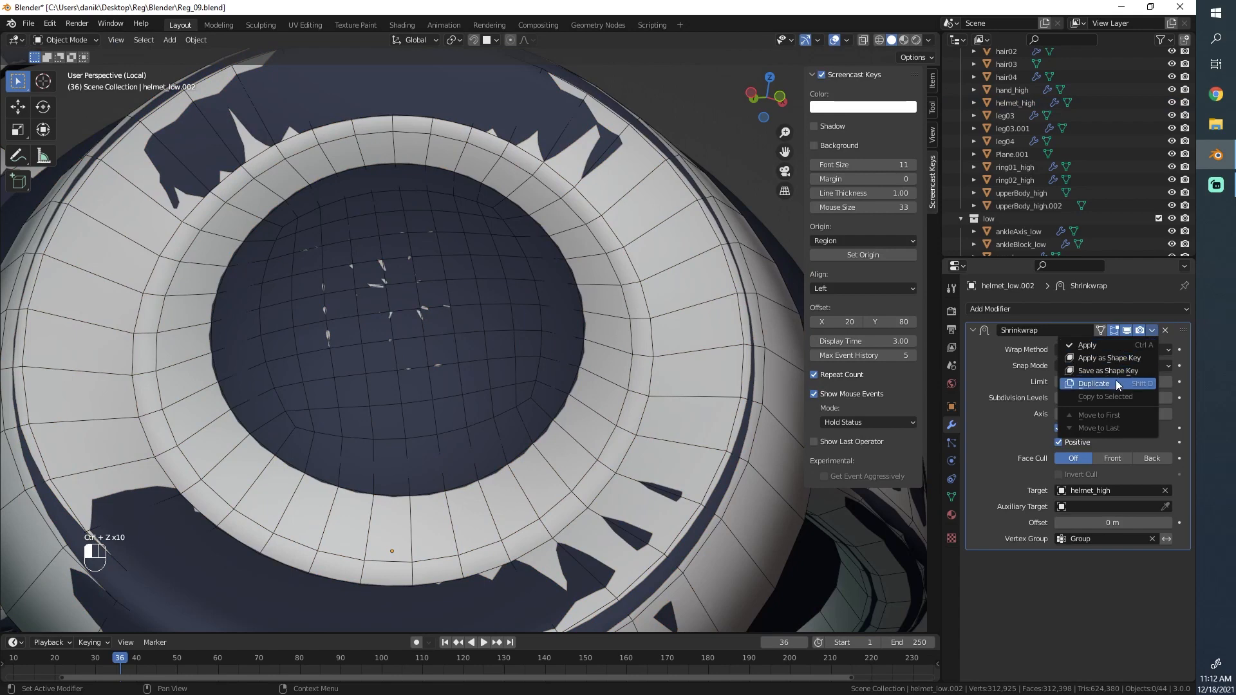
pyautogui.click(1093, 383)
pyautogui.click(1151, 330)
pyautogui.click(1087, 345)
# - Edge-slide the loop around the disc's cap by a factor of -0.382 in Edit Mode, and switch to box selection
pyautogui.scroll(1, 464, 400)
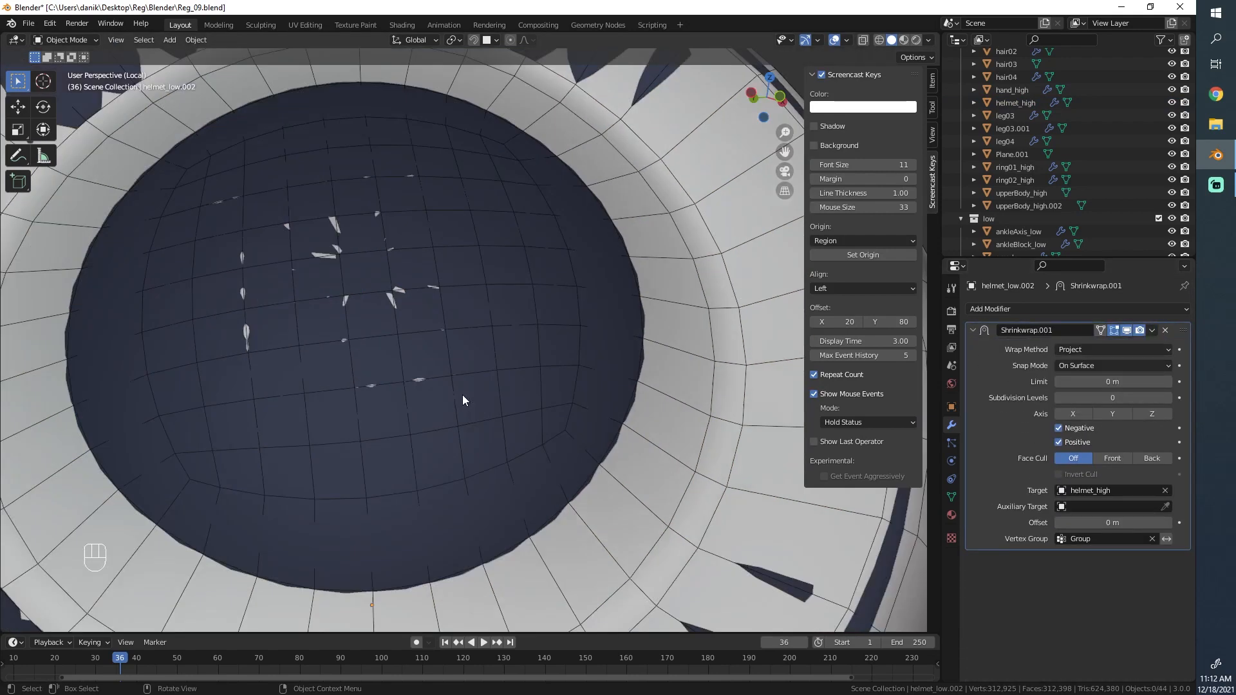
pyautogui.press('Tab')
pyautogui.scroll(-4, 579, 386)
pyautogui.press('g')
pyautogui.press('g')
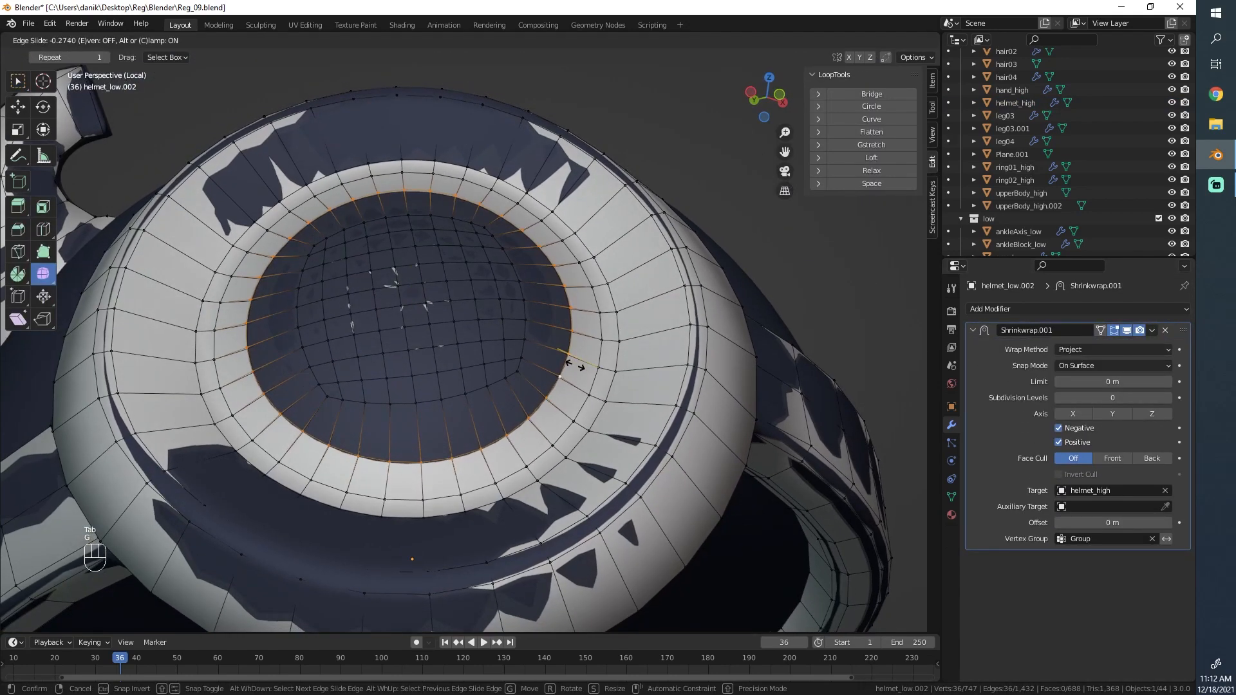
pyautogui.click(462, 331)
pyautogui.click(23, 84)
# - Select the cap's square inner grid using the loop's inner region without its outer ring, and scale it uniformly by 1.145
pyautogui.moveTo(397, 311); pyautogui.dragTo(408, 359, button='middle')
pyautogui.press('c')
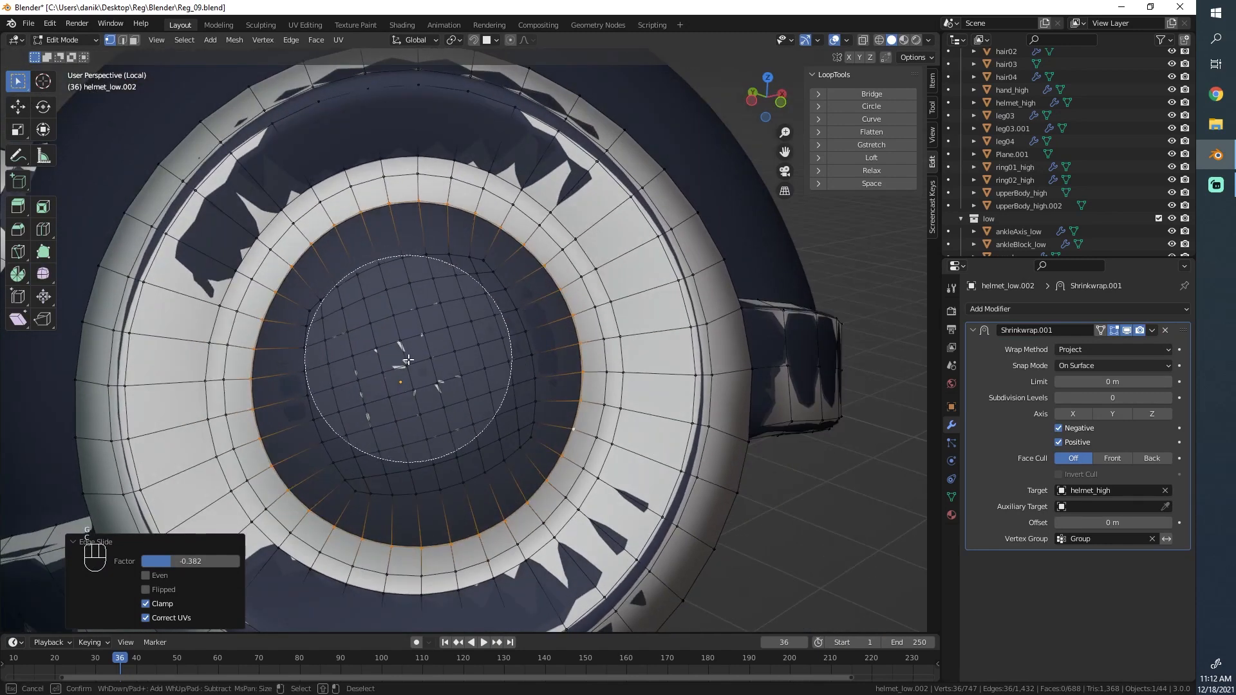
pyautogui.rightClick(408, 362)
pyautogui.press('F3')
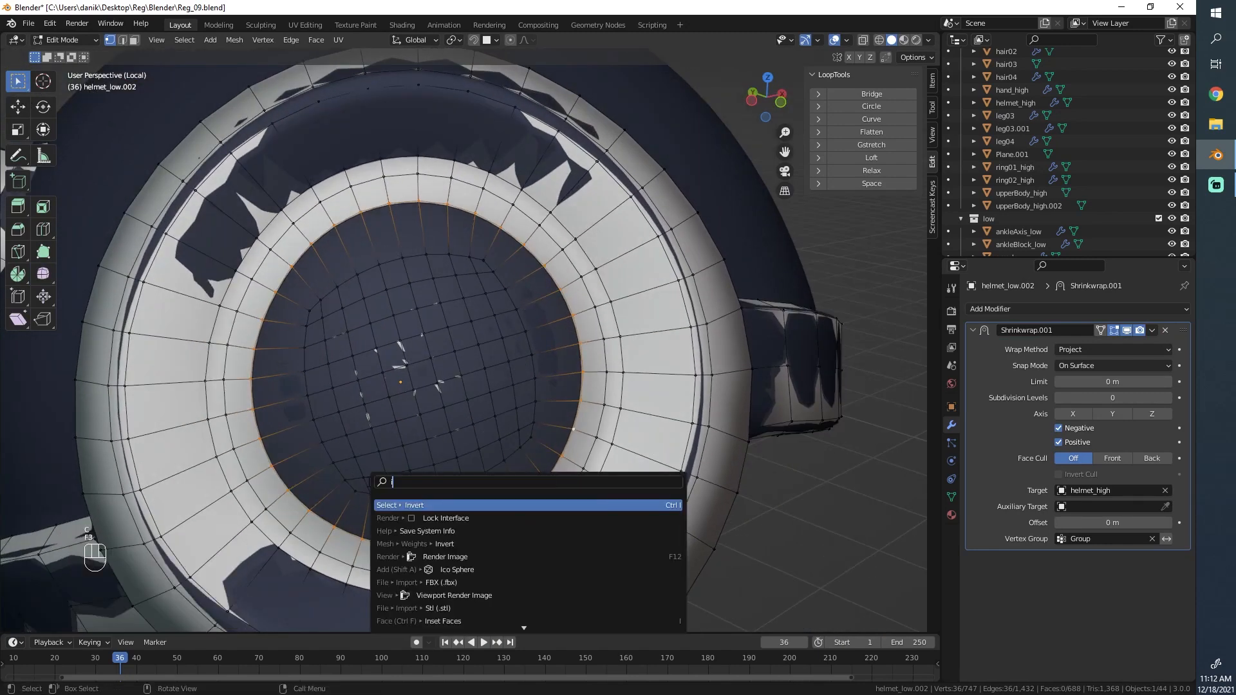
pyautogui.write('inner')
pyautogui.press('Return')
pyautogui.press('s')
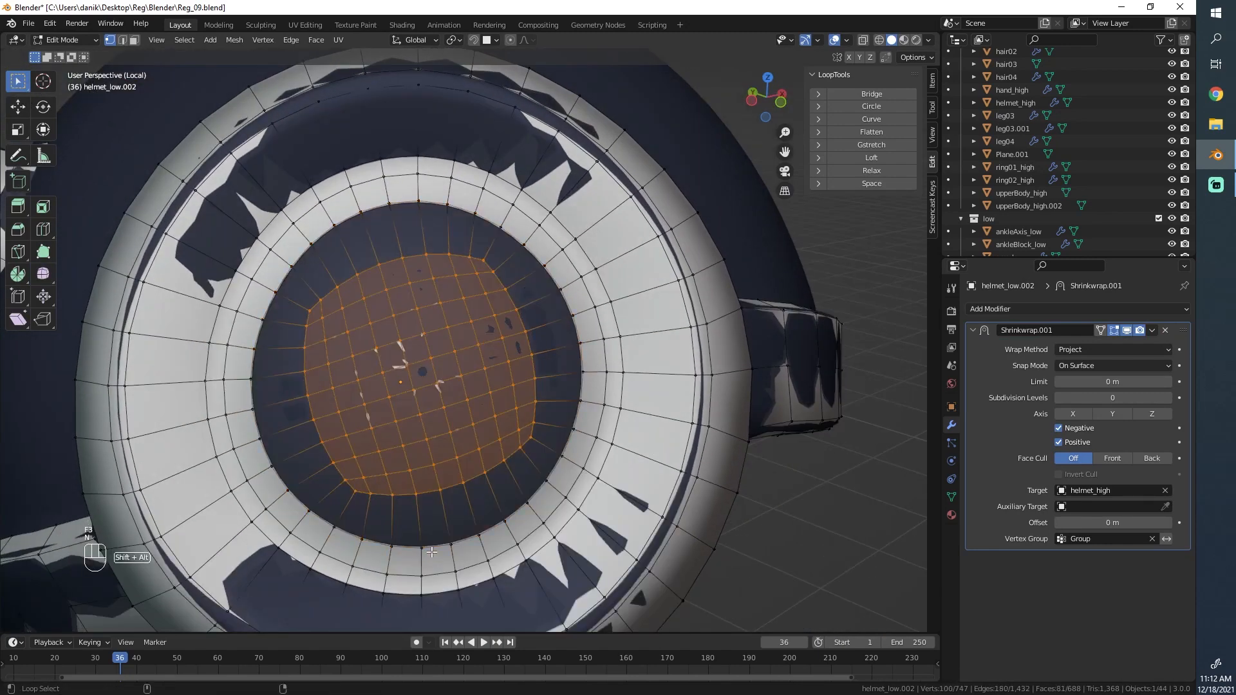
pyautogui.click(599, 500)
pyautogui.moveTo(599, 500); pyautogui.dragTo(100, 281, button='middle')
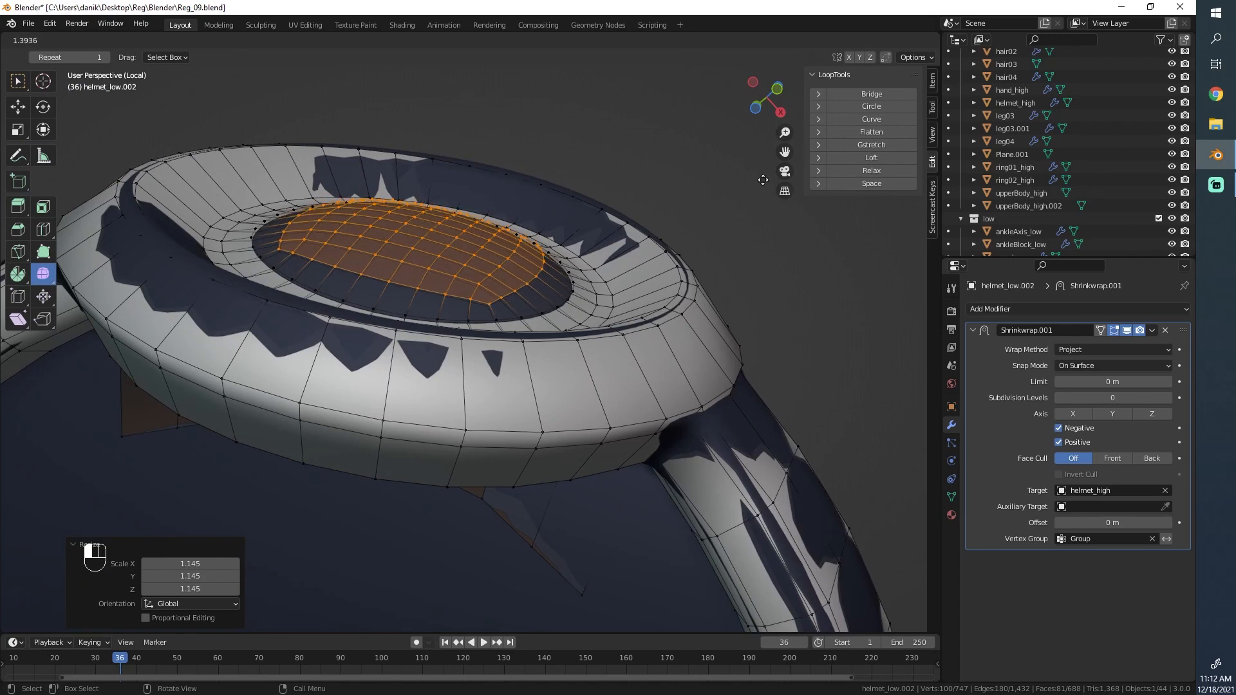
# - Smooth the cap's selected grid vertices with smoothing 1.000 and one additional repeat, and check the result in Object Mode
pyautogui.moveTo(736, 179); pyautogui.dragTo(733, 180)
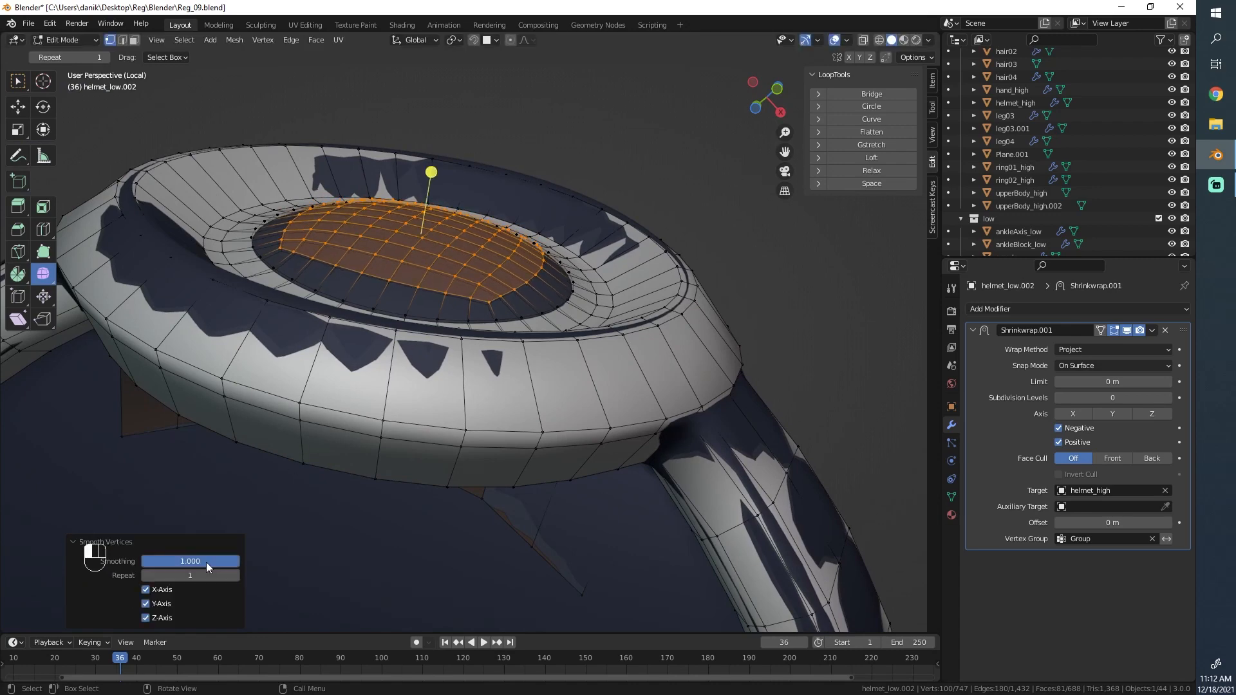
pyautogui.click(234, 575)
pyautogui.moveTo(262, 481); pyautogui.dragTo(496, 387, button='middle')
pyautogui.press('Tab')
pyautogui.hotkey('alt', 'a')
pyautogui.scroll(5, 547, 351)
# - Select the edge loop around the cap in Edit Mode and scale it up slightly, by about 1.014
pyautogui.press('Tab')
pyautogui.keyDown('alt'); pyautogui.click(609, 296); pyautogui.keyUp('alt')
pyautogui.moveTo(682, 306); pyautogui.dragTo(652, 315, button='middle')
pyautogui.press('s')
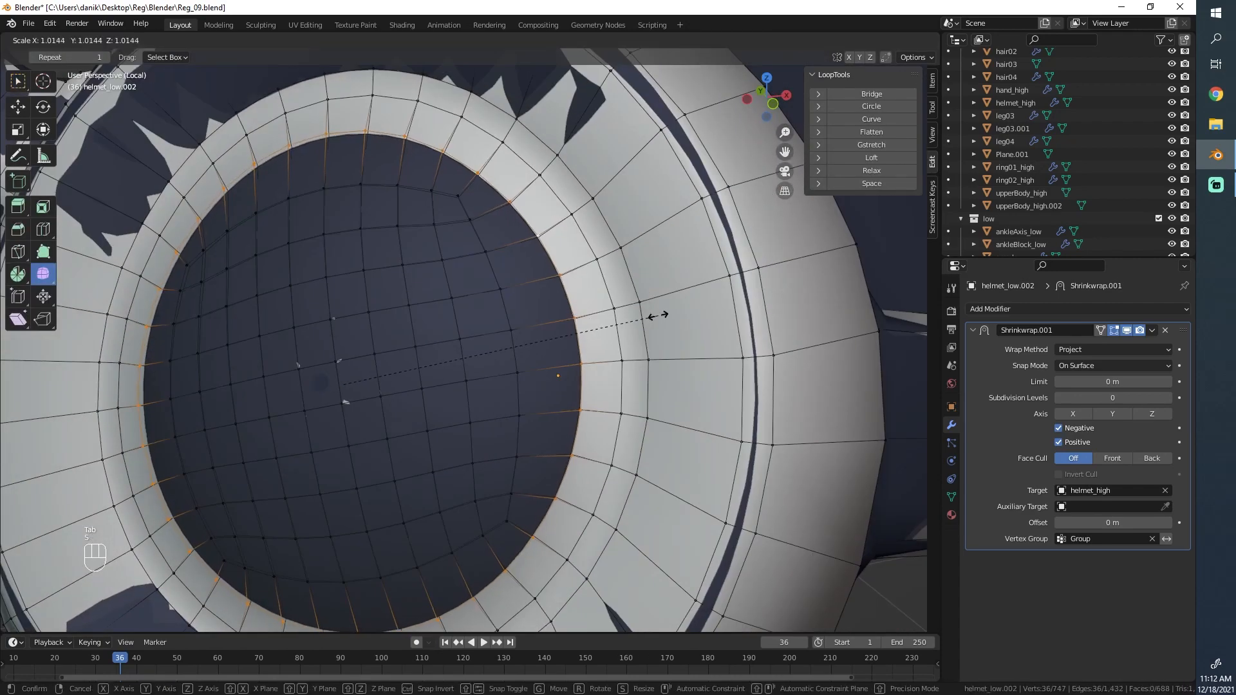
pyautogui.click(656, 313)
# - Return to Object Mode and apply the Shrinkwrap.001 modifier on helmet_low.002
pyautogui.press('Tab')
pyautogui.moveTo(546, 394); pyautogui.dragTo(535, 168, button='middle')
pyautogui.click(1151, 330)
pyautogui.click(1094, 358)
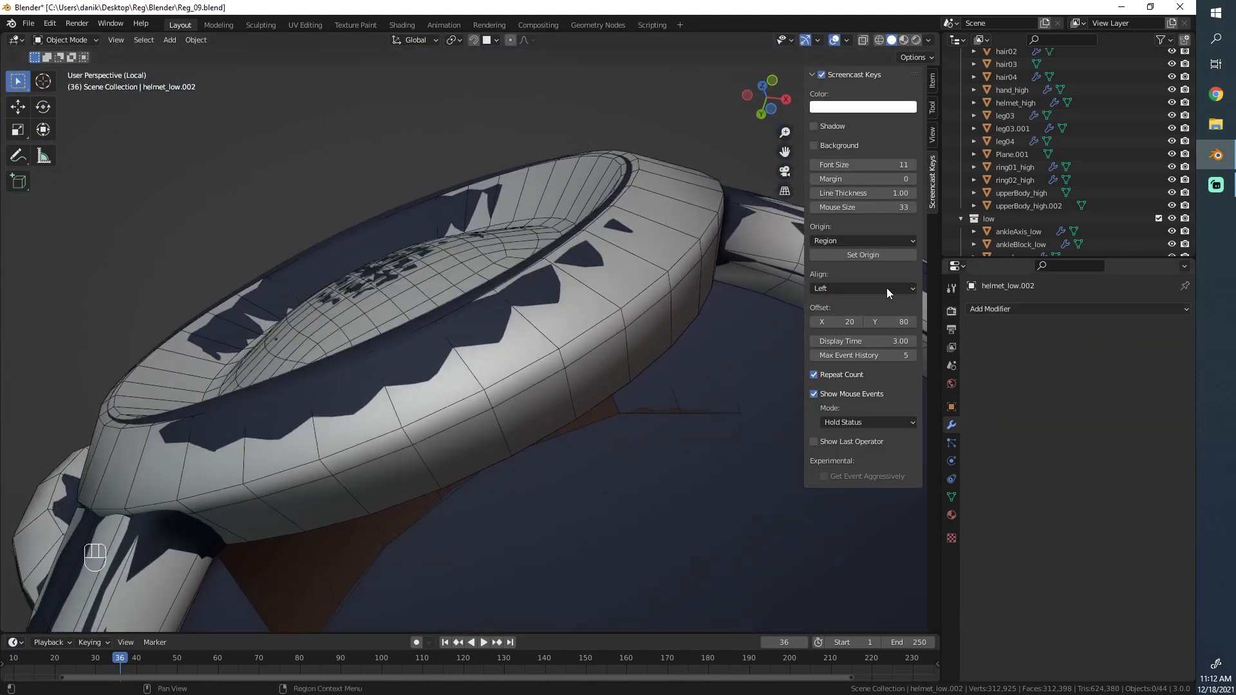
# - Inspect the disc's projected cap and its fit against the high-poly helmet from several angles, with everything deselected
pyautogui.moveTo(708, 399); pyautogui.dragTo(578, 268, button='middle')
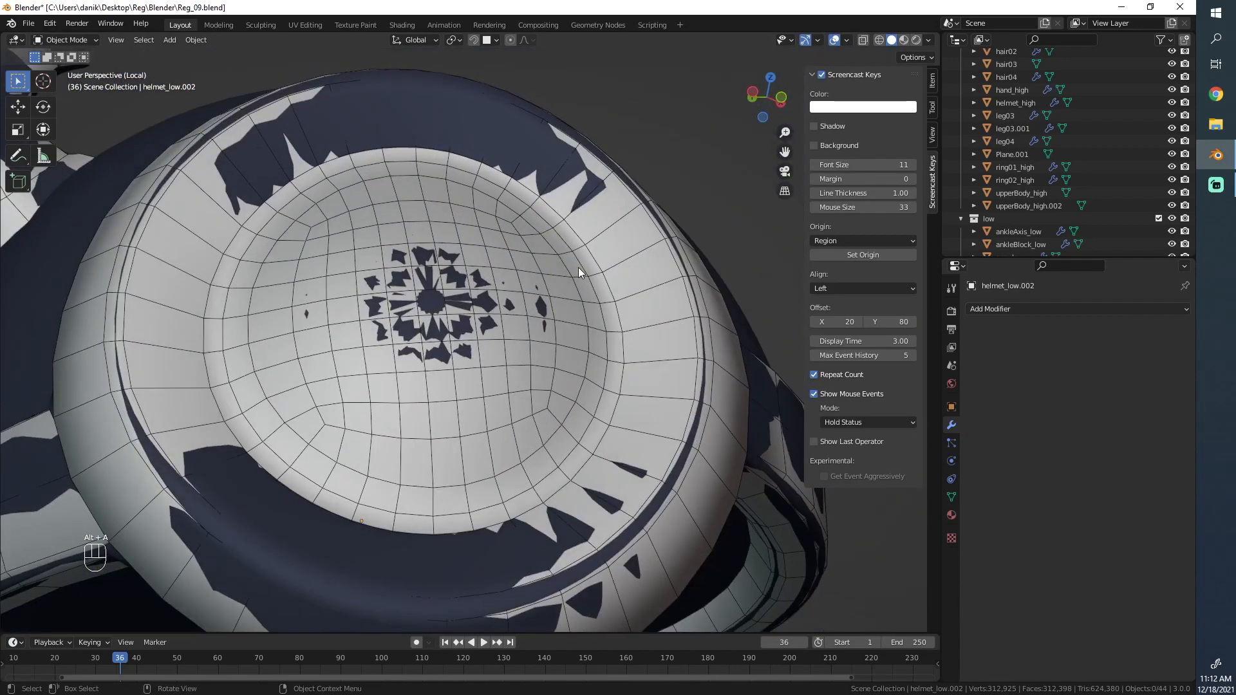
pyautogui.scroll(-6, 506, 388)
pyautogui.moveTo(412, 360); pyautogui.dragTo(499, 368, button='middle')
pyautogui.scroll(5, 502, 368)
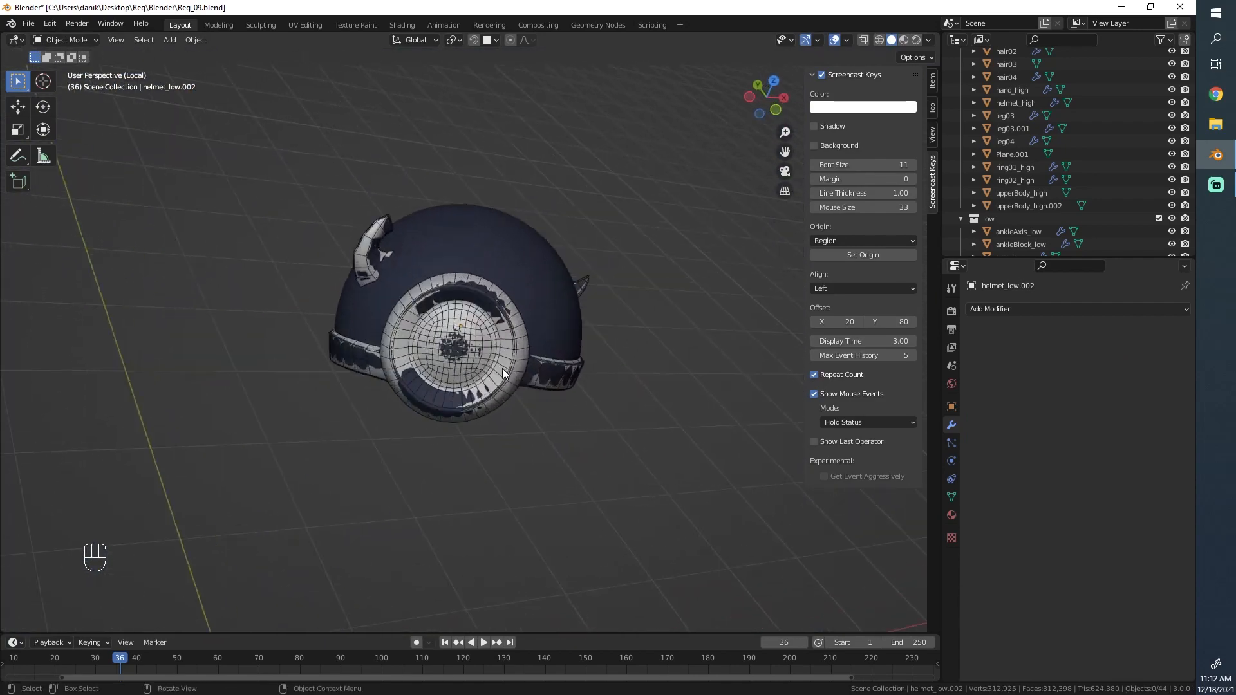
pyautogui.moveTo(488, 309); pyautogui.dragTo(559, 385, button='middle')
pyautogui.scroll(-4, 534, 354)
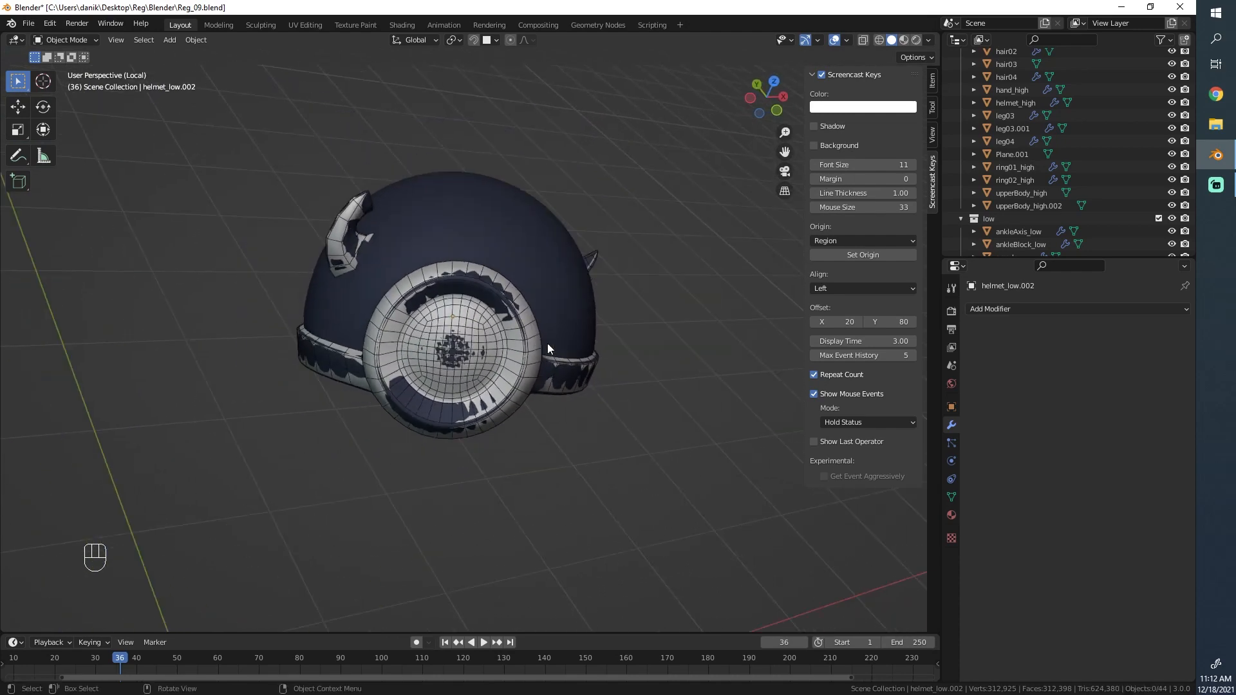
pyautogui.moveTo(547, 343); pyautogui.dragTo(493, 302, button='middle')
pyautogui.scroll(3, 593, 422)
pyautogui.scroll(1, 489, 304)
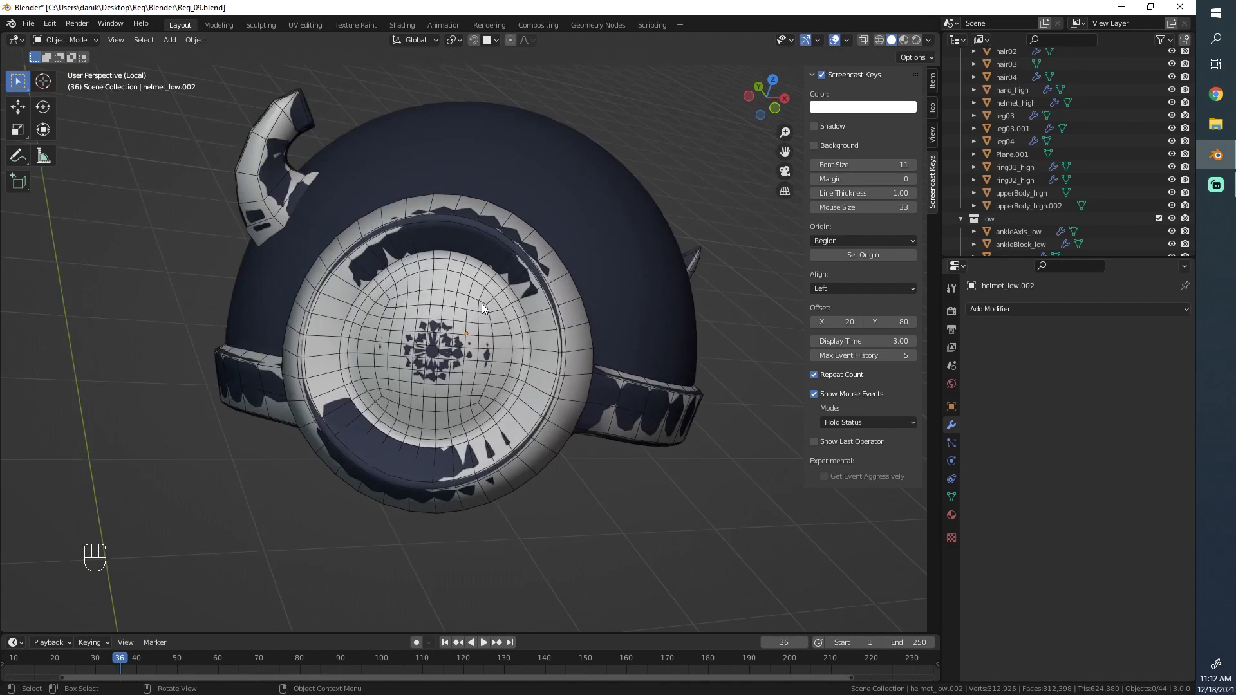
pyautogui.scroll(3, 481, 304)
pyautogui.scroll(-3, 453, 338)
pyautogui.moveTo(498, 374)
pyautogui.mouseDown(button='middle')
pyautogui.moveTo(472, 316)
pyautogui.moveTo(570, 280)
pyautogui.moveTo(643, 326)
pyautogui.mouseUp(button='middle')
# - Check helmet_high in wireframe display, return to solid display, and hide helmet_high
pyautogui.click(561, 292)
pyautogui.press('z')
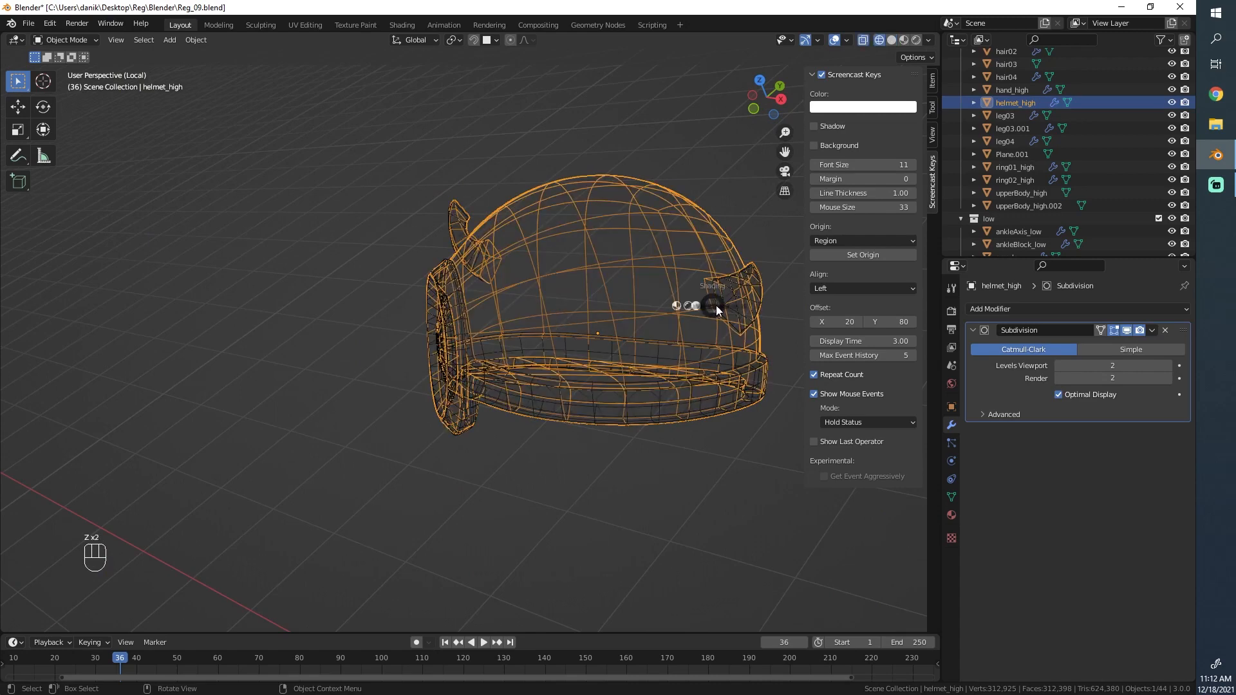
pyautogui.click(741, 304)
pyautogui.click(645, 293)
pyautogui.press('h')
# - Add three centred loop cuts around the curved horn of helmet_low.002 and deselect everything
pyautogui.moveTo(595, 297)
pyautogui.mouseDown(button='middle')
pyautogui.moveTo(736, 319)
pyautogui.moveTo(689, 318)
pyautogui.moveTo(691, 304)
pyautogui.mouseUp(button='middle')
pyautogui.scroll(2, 323, 236)
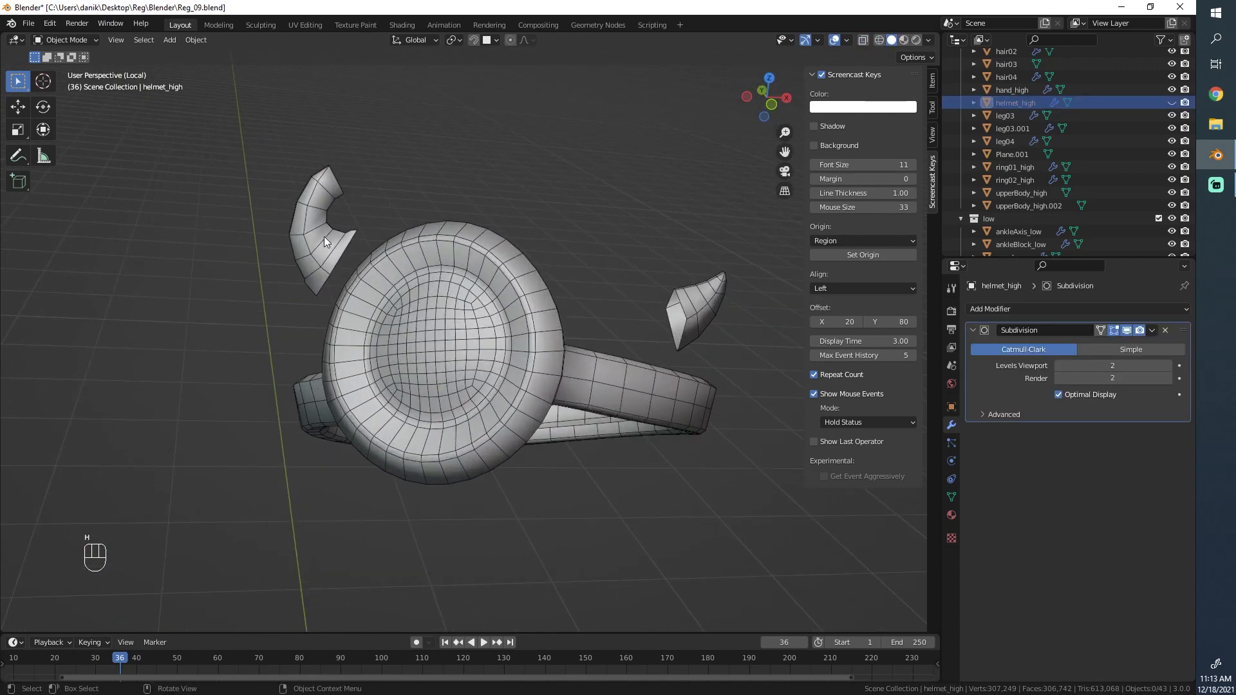
pyautogui.click(323, 236)
pyautogui.scroll(3, 346, 265)
pyautogui.press('Tab')
pyautogui.hotkey('ctrl', 'r')
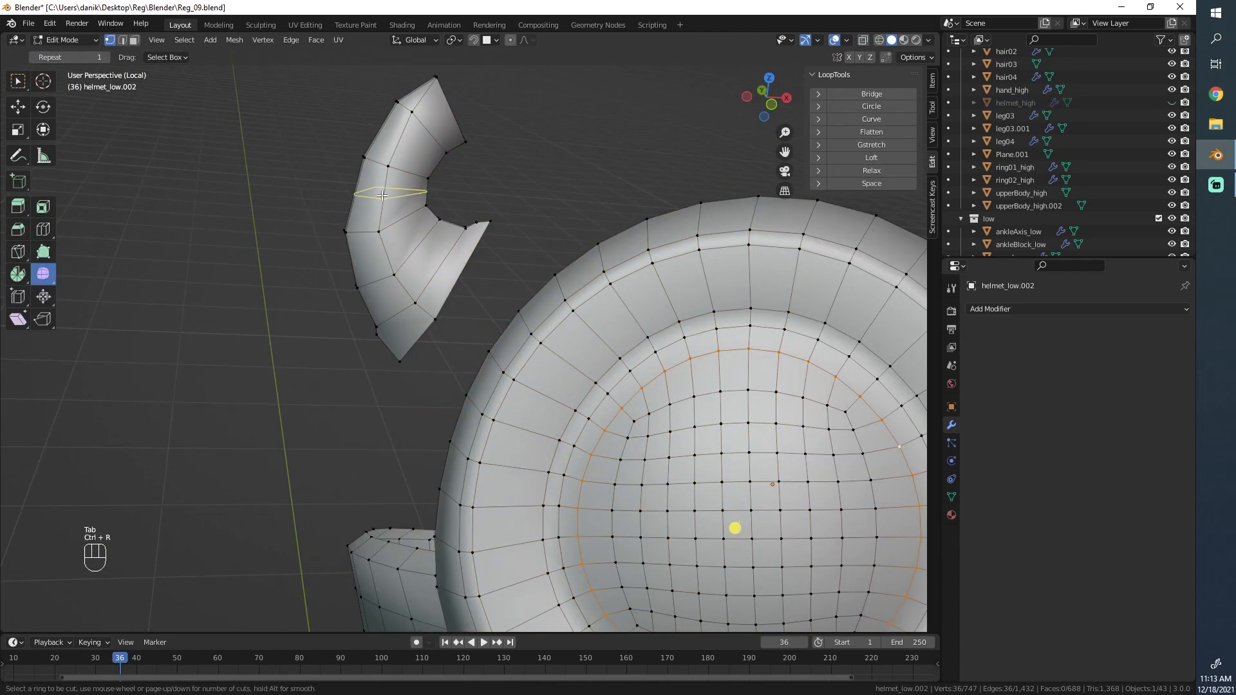
pyautogui.click(382, 194)
pyautogui.rightClick(397, 172)
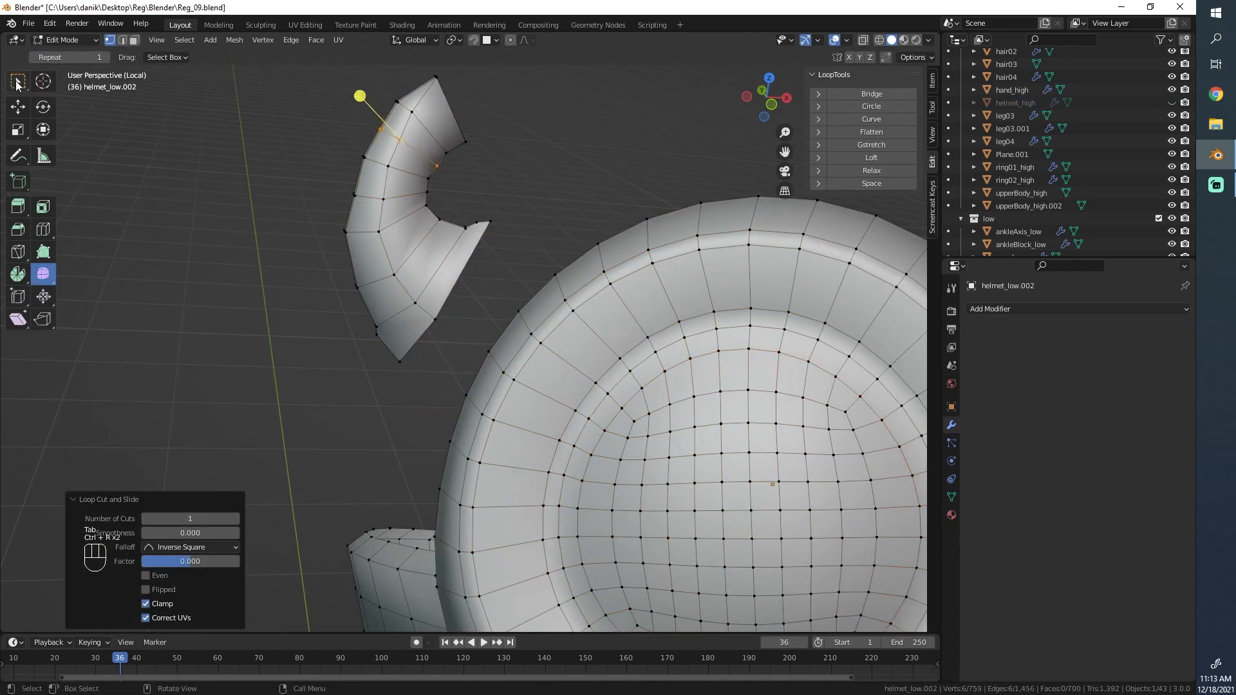
pyautogui.click(18, 83)
pyautogui.scroll(1, 346, 234)
pyautogui.hotkey('alt', 'a')
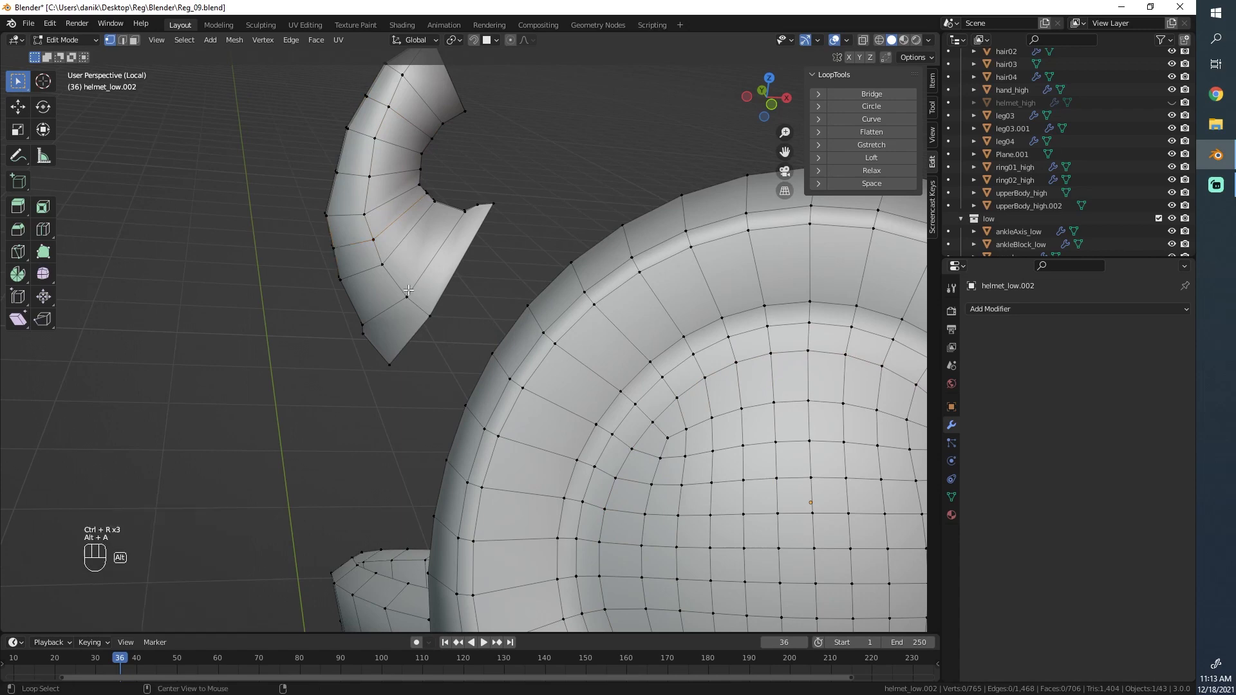
# - Select the horn's lengthwise edge loops in edge selection mode, relax them with LoopTools, and check the shape in Object Mode
pyautogui.click(123, 40)
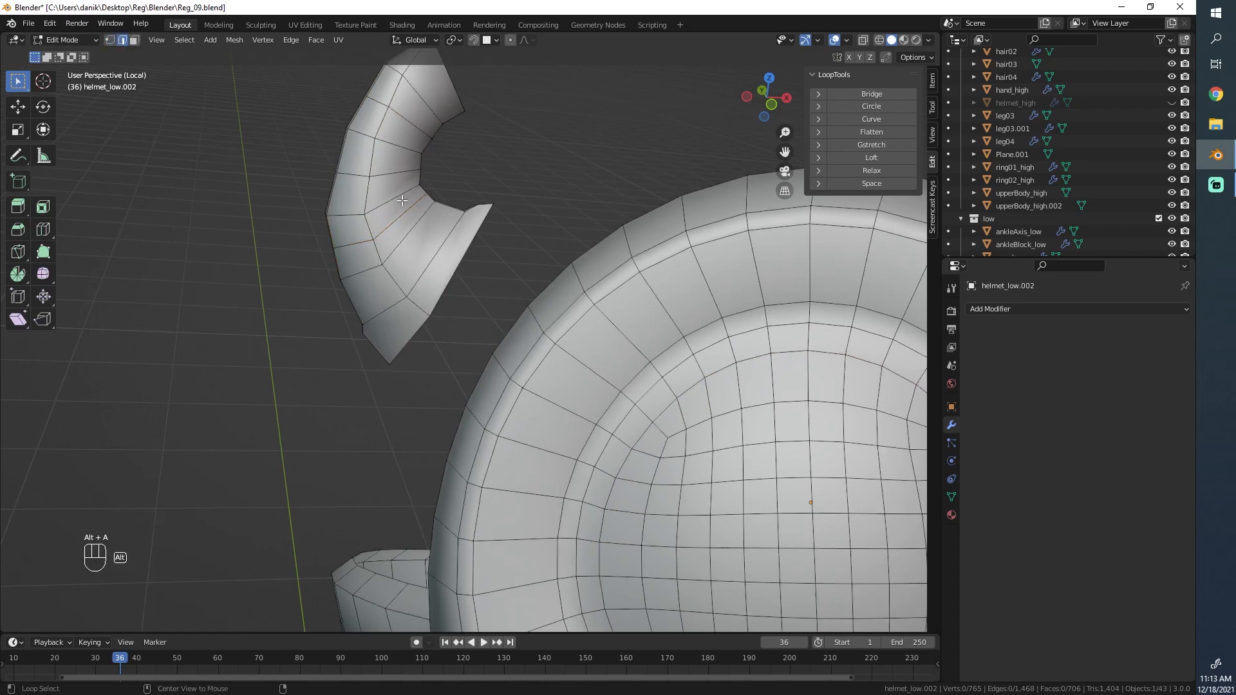
pyautogui.moveTo(332, 195); pyautogui.dragTo(415, 400, button='middle')
pyautogui.moveTo(337, 259); pyautogui.dragTo(237, 362, button='middle')
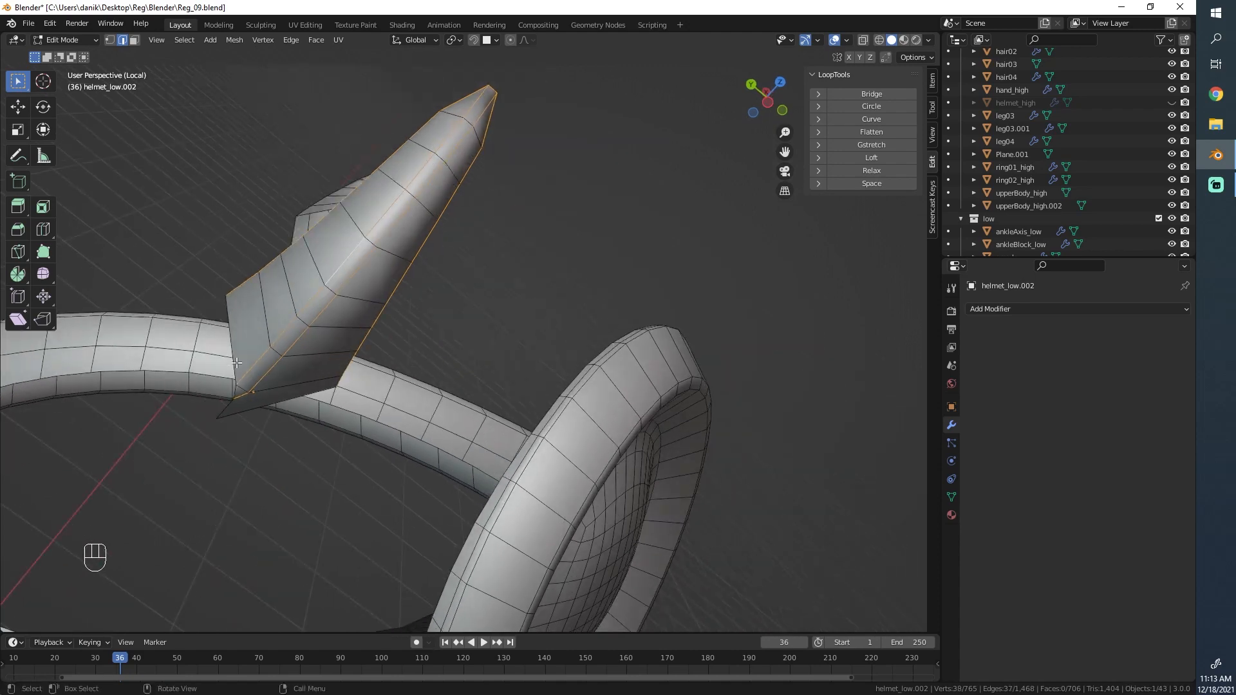
pyautogui.keyDown('shift'); pyautogui.click(240, 400); pyautogui.keyUp('shift')
pyautogui.moveTo(599, 360); pyautogui.dragTo(424, 321, button='middle')
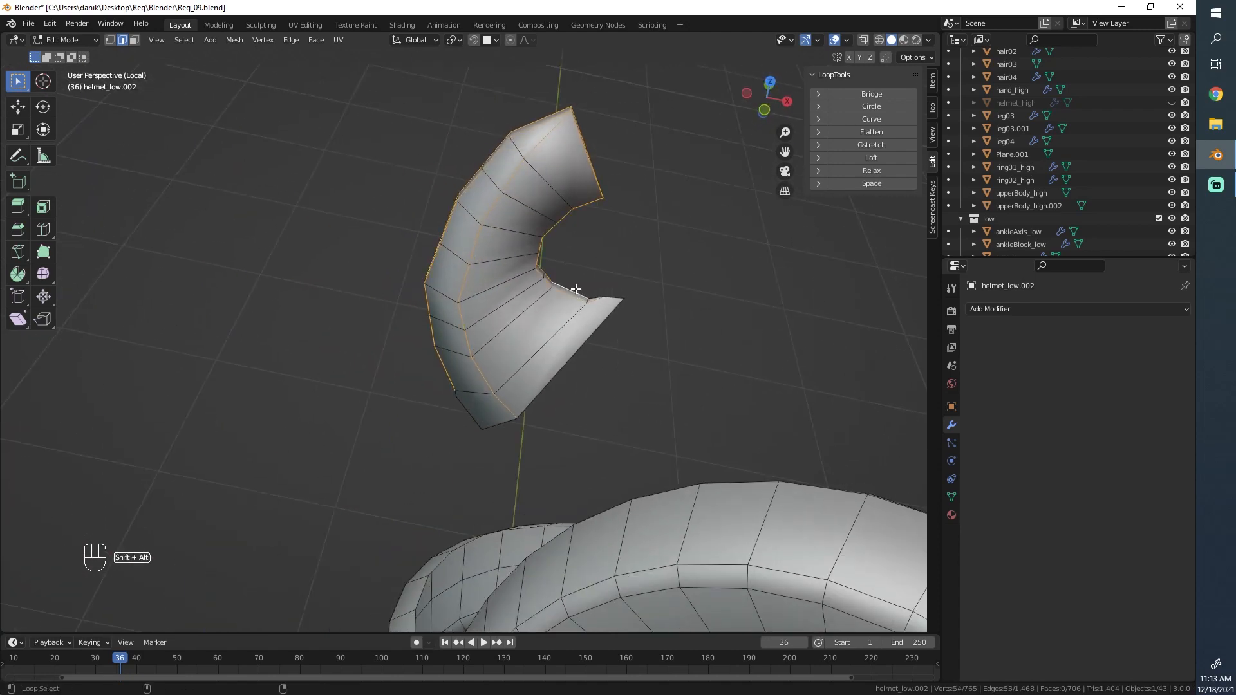
pyautogui.keyDown('shift'); pyautogui.click(590, 303); pyautogui.keyUp('shift')
pyautogui.moveTo(591, 302); pyautogui.dragTo(561, 181, button='middle')
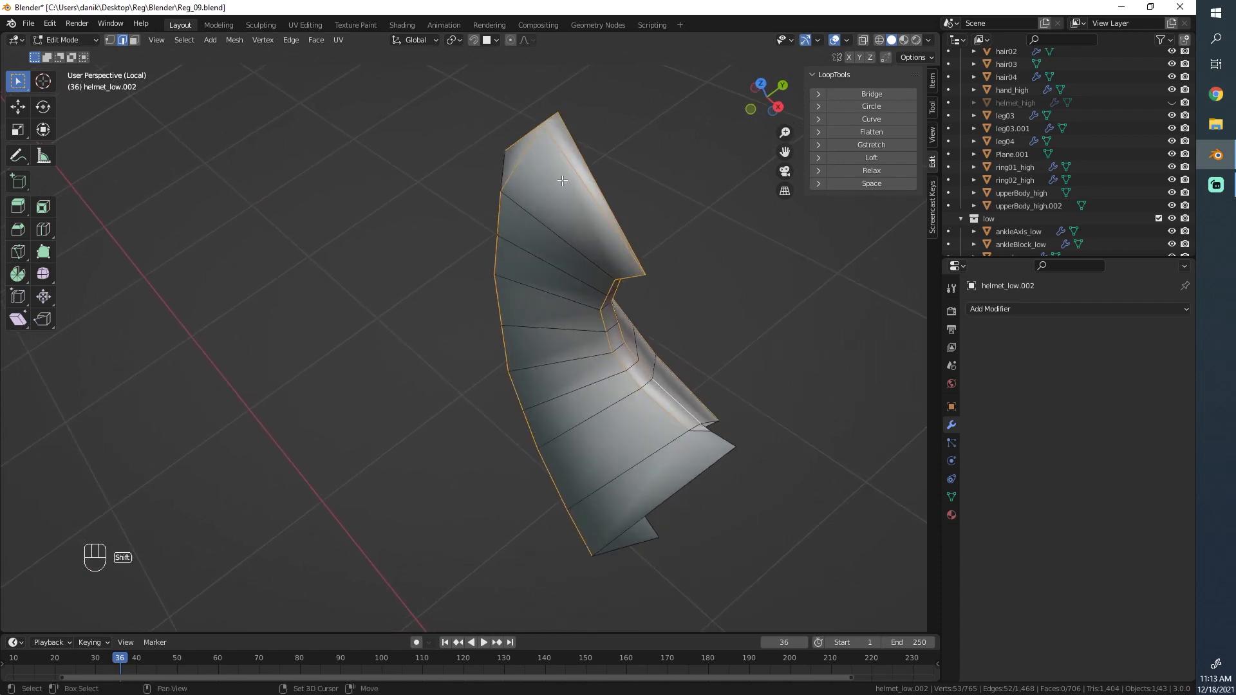
pyautogui.keyDown('shift'); pyautogui.click(518, 128); pyautogui.keyUp('shift')
pyautogui.moveTo(518, 129); pyautogui.dragTo(552, 129, button='middle')
pyautogui.moveTo(555, 193); pyautogui.dragTo(449, 309, button='middle')
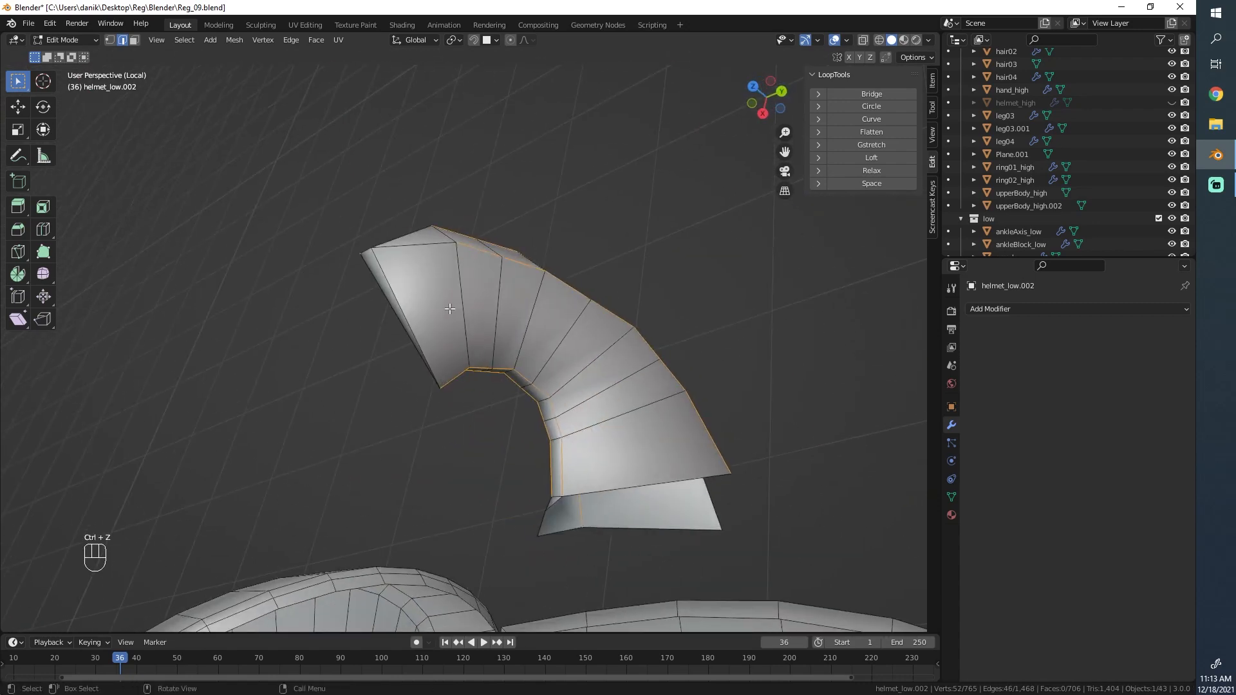
pyautogui.click(872, 170)
pyautogui.moveTo(798, 232); pyautogui.dragTo(344, 314, button='middle')
pyautogui.press('Tab')
pyautogui.hotkey('alt', 'a')
# - Bevel the curved horn's lengthwise edge loops about 0.0135 m wide with one segment and check the result in Object Mode
pyautogui.press('Tab')
pyautogui.scroll(3, 499, 392)
pyautogui.hotkey('alt', 'a')
pyautogui.hotkey('ctrl', 'b')
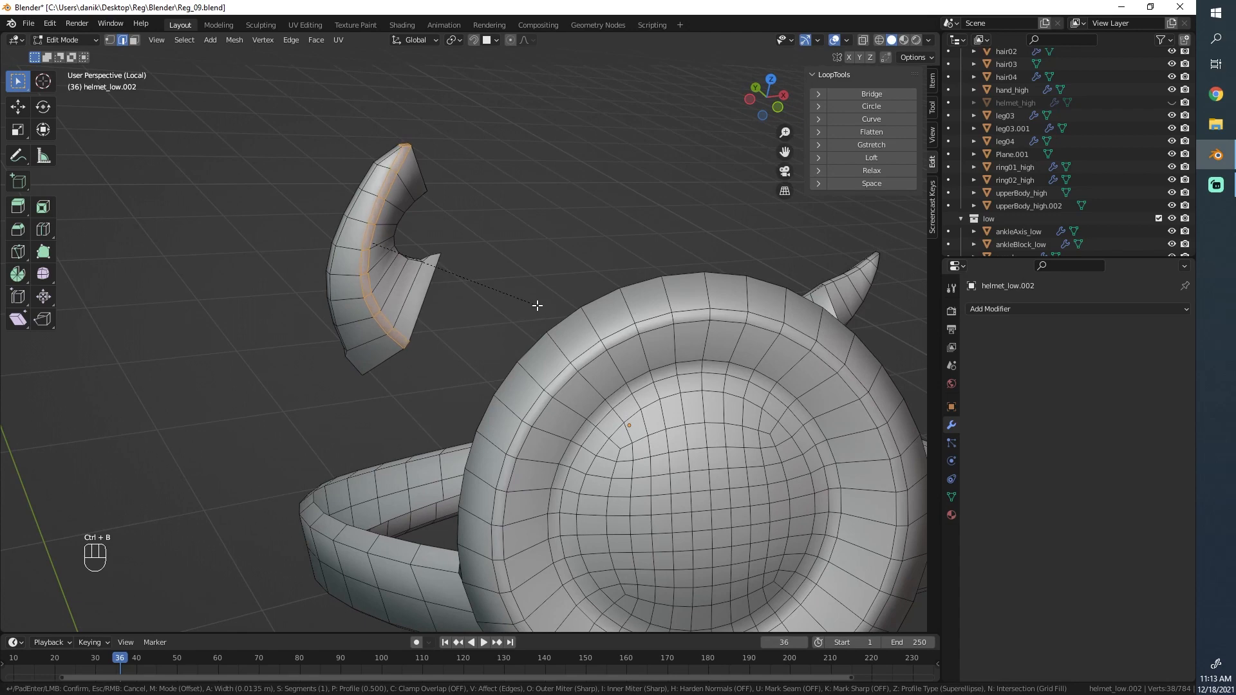
pyautogui.click(538, 306)
pyautogui.press('Tab')
pyautogui.hotkey('alt', 'a')
pyautogui.keyDown('alt'); pyautogui.scroll(-2, 579, 314); pyautogui.keyUp('alt')
pyautogui.moveTo(572, 321); pyautogui.dragTo(492, 249, button='middle')
pyautogui.scroll(3, 450, 305)
pyautogui.scroll(3, 394, 209)
pyautogui.press('Tab')
# - Reposition single edges at the curved horn's tip and check the horn's shape in Object Mode
pyautogui.click(514, 222)
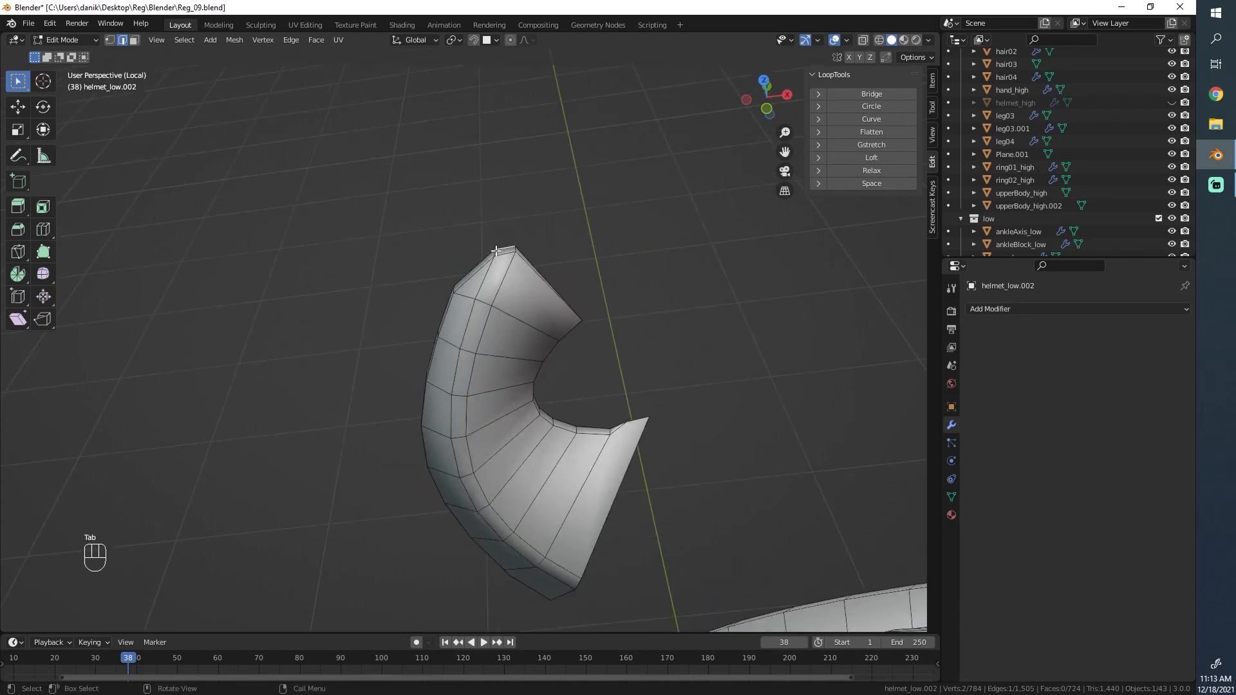
pyautogui.moveTo(448, 290); pyautogui.dragTo(337, 309, button='middle')
pyautogui.press('g')
pyautogui.click(532, 251)
pyautogui.scroll(-1, 480, 296)
pyautogui.press('g')
pyautogui.click(479, 291)
pyautogui.scroll(4, 515, 277)
pyautogui.scroll(-7, 508, 329)
pyautogui.press('Tab')
pyautogui.scroll(-3, 478, 356)
pyautogui.scroll(4, 522, 345)
pyautogui.scroll(2, 341, 307)
pyautogui.click(415, 292)
pyautogui.press('Tab')
# - Select the lengthwise edge loop running from base to tip over both sides of the small horn
pyautogui.moveTo(416, 292); pyautogui.dragTo(426, 338, button='middle')
pyautogui.scroll(1, 431, 348)
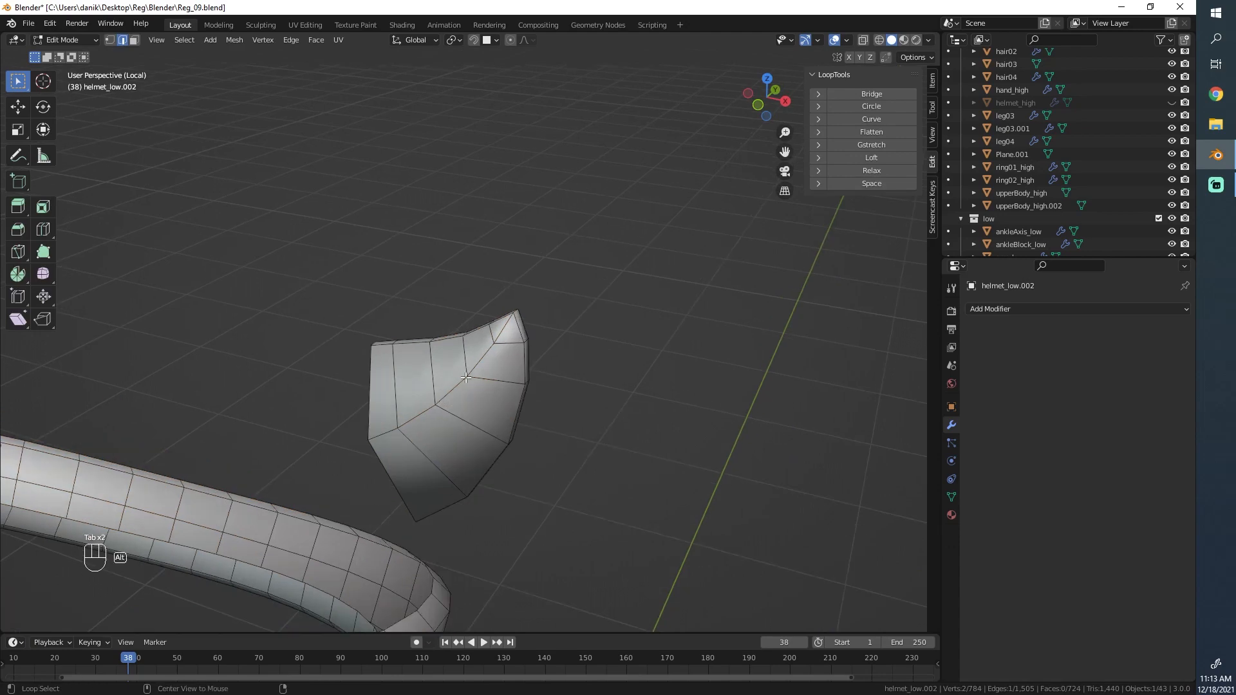
pyautogui.keyDown('alt'); pyautogui.click(449, 381); pyautogui.keyUp('alt')
pyautogui.moveTo(448, 381); pyautogui.dragTo(497, 346, button='middle')
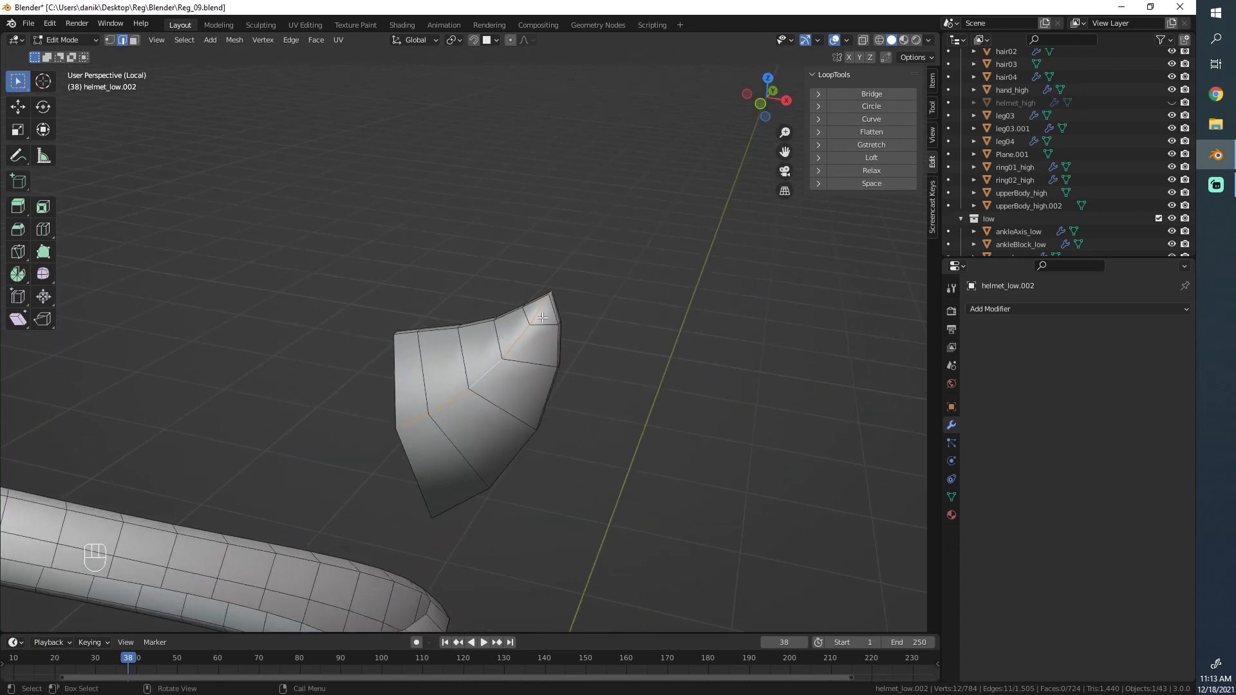
pyautogui.scroll(2, 542, 317)
pyautogui.scroll(1, 644, 307)
# - Try a one-segment bevel about 0.008 m wide on the small horn's lengthwise loop and undo it
pyautogui.hotkey('ctrl', 'b')
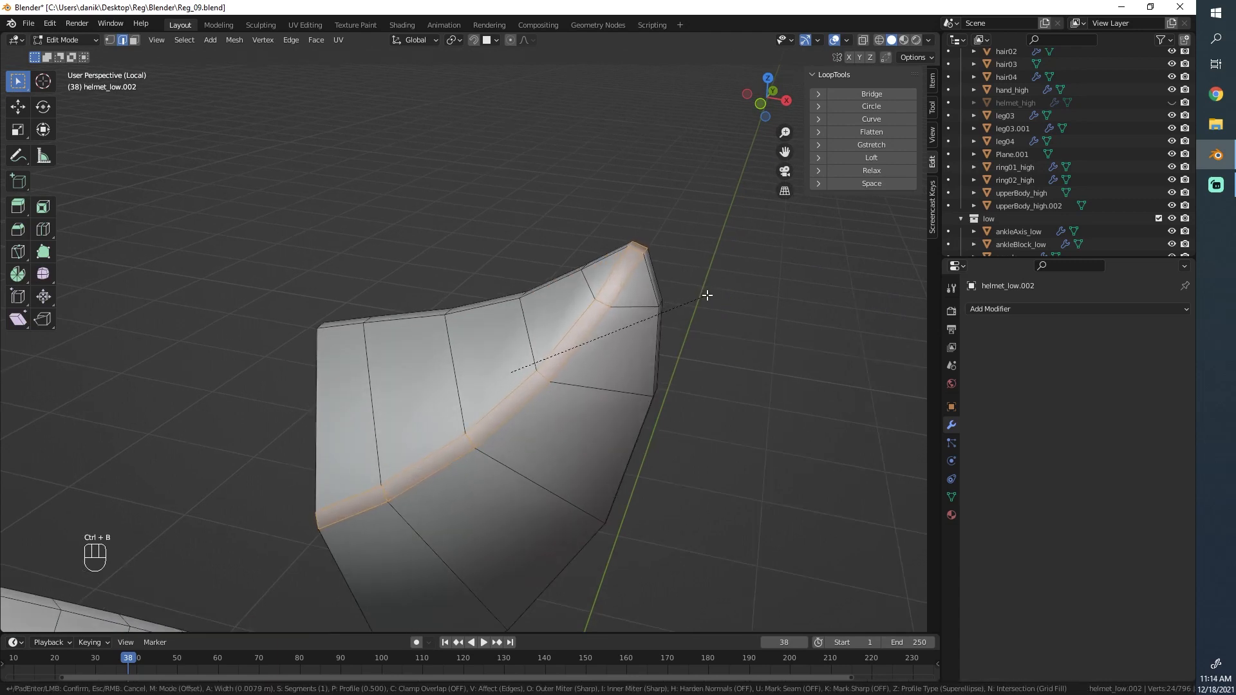
pyautogui.click(708, 297)
pyautogui.scroll(-7, 662, 321)
pyautogui.moveTo(579, 325); pyautogui.dragTo(308, 348, button='middle')
pyautogui.hotkey('alt', 'a')
pyautogui.moveTo(469, 374); pyautogui.dragTo(379, 271, button='middle')
pyautogui.moveTo(364, 320); pyautogui.dragTo(755, 317, button='middle')
pyautogui.scroll(-6, 755, 318)
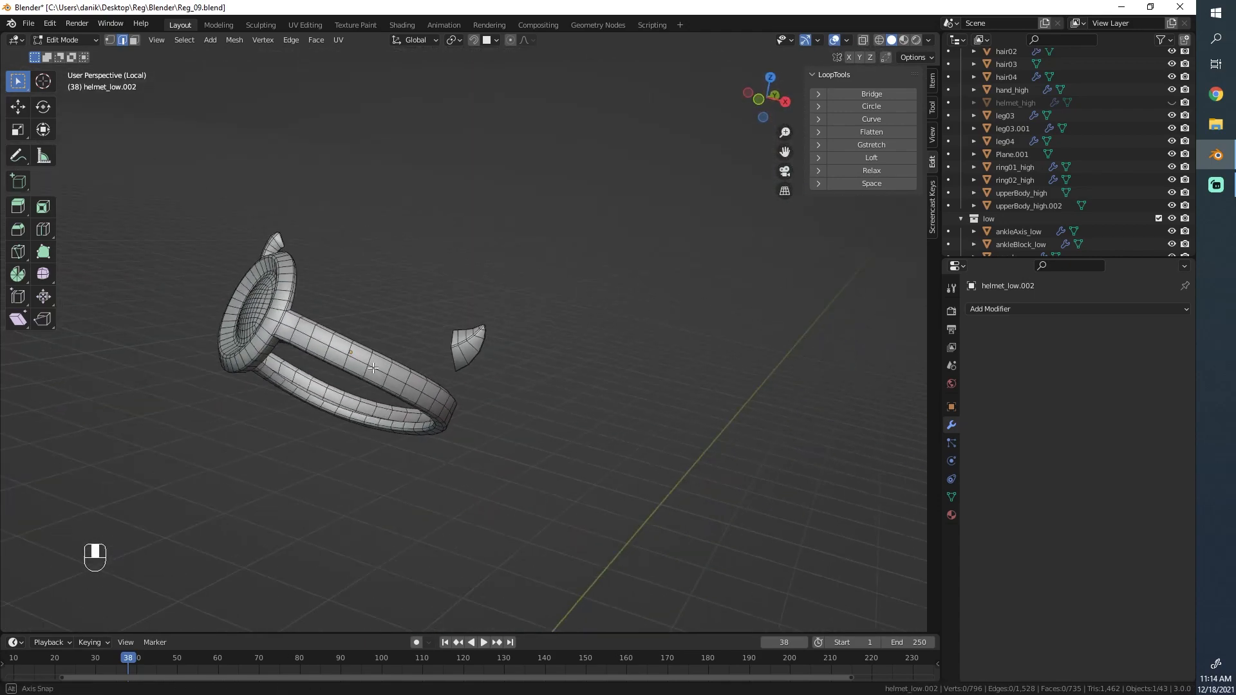
pyautogui.moveTo(412, 393); pyautogui.dragTo(530, 450, button='middle')
pyautogui.scroll(3, 547, 435)
pyautogui.moveTo(558, 391); pyautogui.dragTo(520, 354, button='middle')
pyautogui.scroll(4, 579, 380)
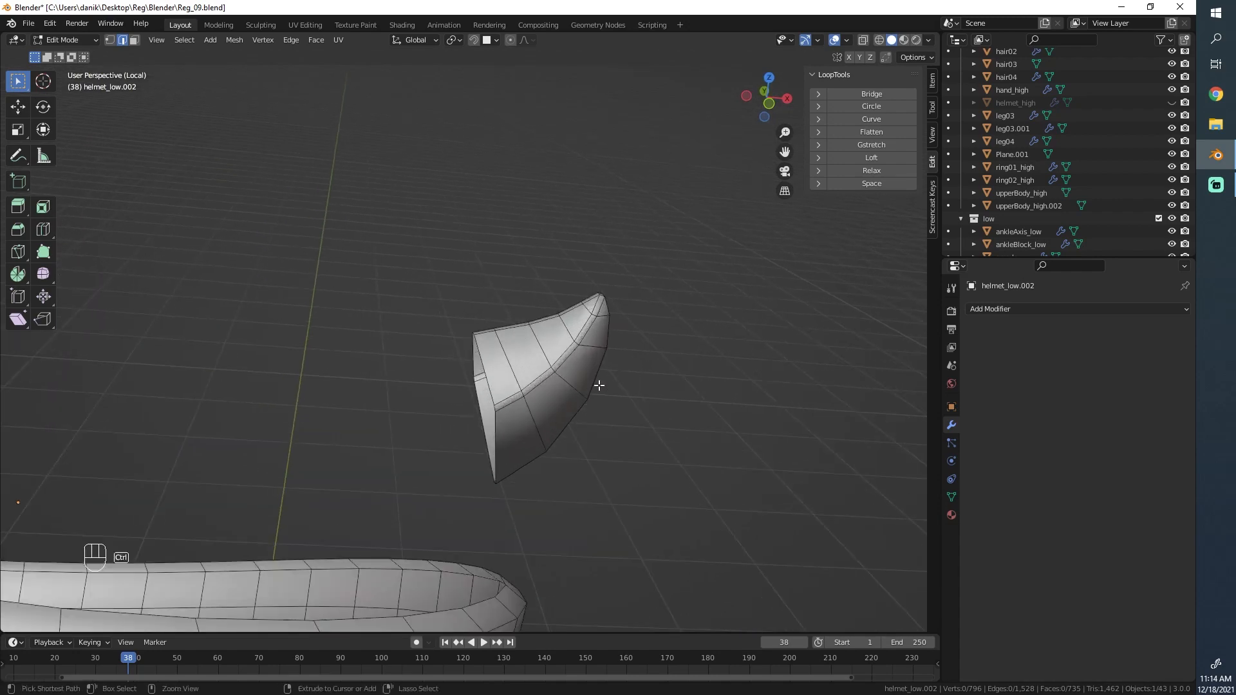
pyautogui.hotkey('ctrl', 'z')
pyautogui.hotkey('ctrl', 'z')
# - Bevel the small horn's lengthwise edge loop about 0.006 m wide with one segment and deselect everything
pyautogui.scroll(2, 666, 336)
pyautogui.hotkey('ctrl', 'b')
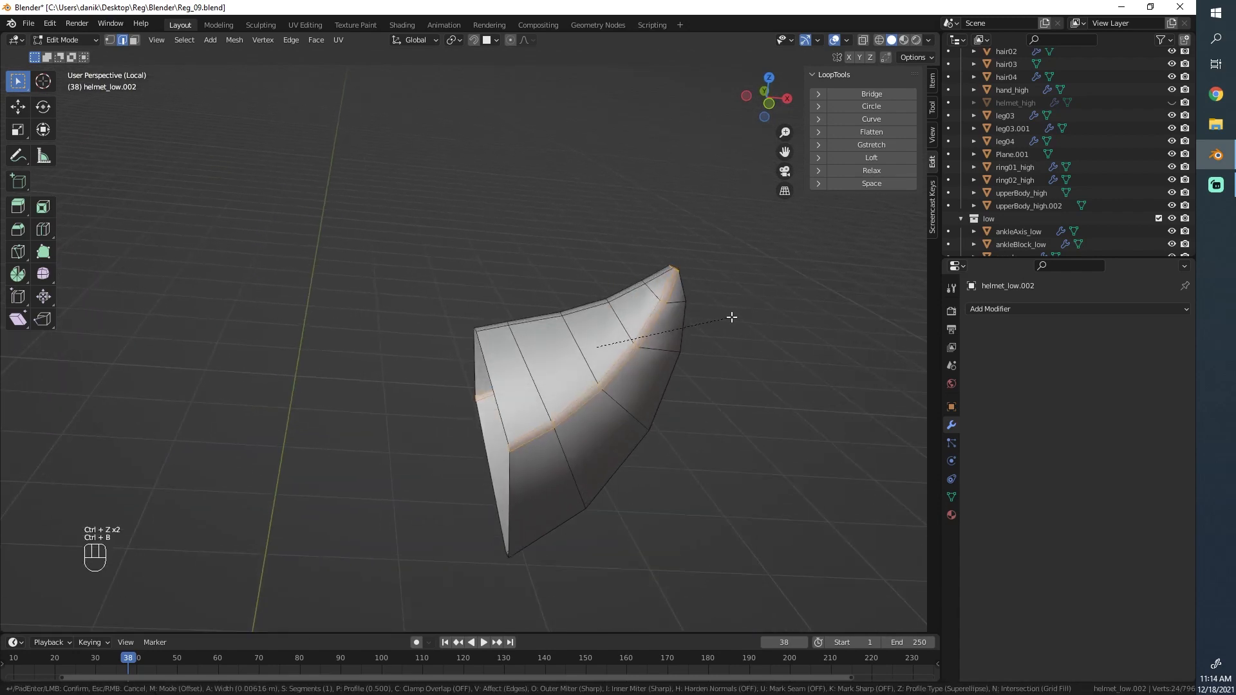
pyautogui.click(733, 317)
pyautogui.hotkey('alt', 'a')
pyautogui.moveTo(690, 317); pyautogui.dragTo(451, 361, button='middle')
pyautogui.scroll(-8, 444, 367)
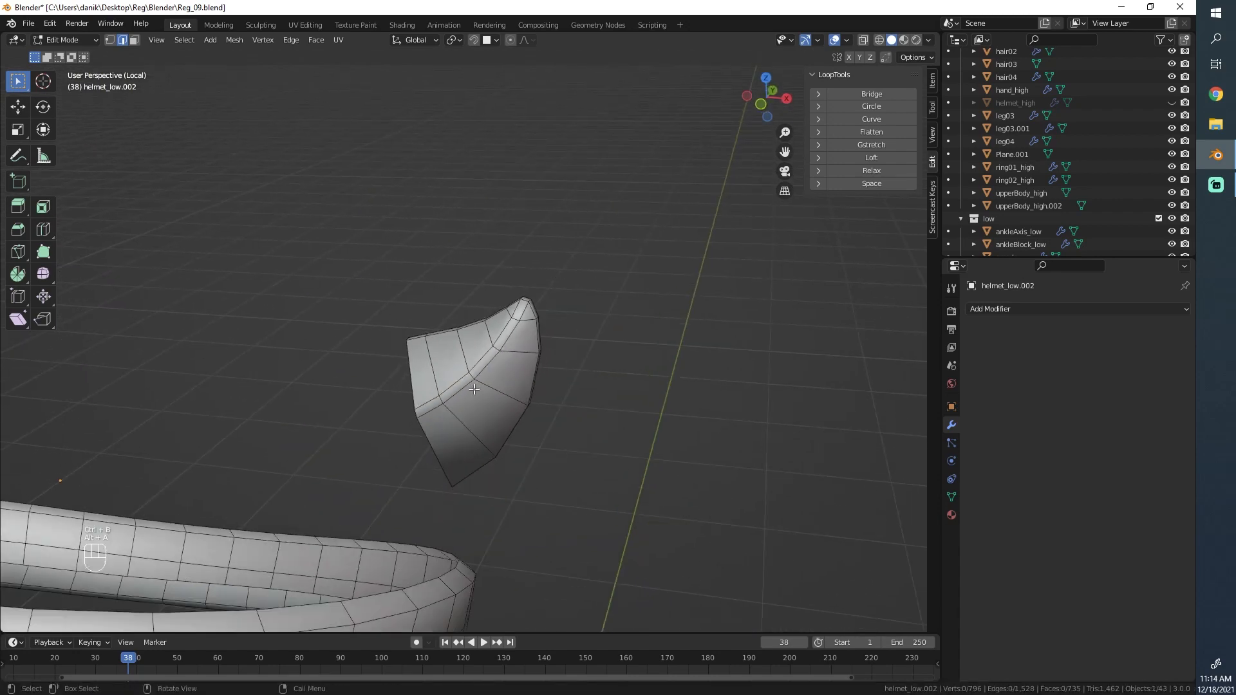
# - Examine the beveled small horn and its shading in Object Mode from several angles
pyautogui.press('Tab')
pyautogui.moveTo(361, 397); pyautogui.dragTo(249, 322, button='middle')
pyautogui.hotkey('alt', 'a')
pyautogui.moveTo(441, 284); pyautogui.dragTo(543, 446, button='middle')
pyautogui.scroll(6, 543, 446)
pyautogui.scroll(-4, 592, 381)
pyautogui.scroll(5, 566, 395)
pyautogui.moveTo(566, 396); pyautogui.dragTo(476, 362, button='middle')
pyautogui.scroll(6, 496, 360)
pyautogui.scroll(2, 518, 358)
# - Slide the short cross edges of the small horn's beveled strip toward the tip on the first side to even its curve
pyautogui.press('Tab')
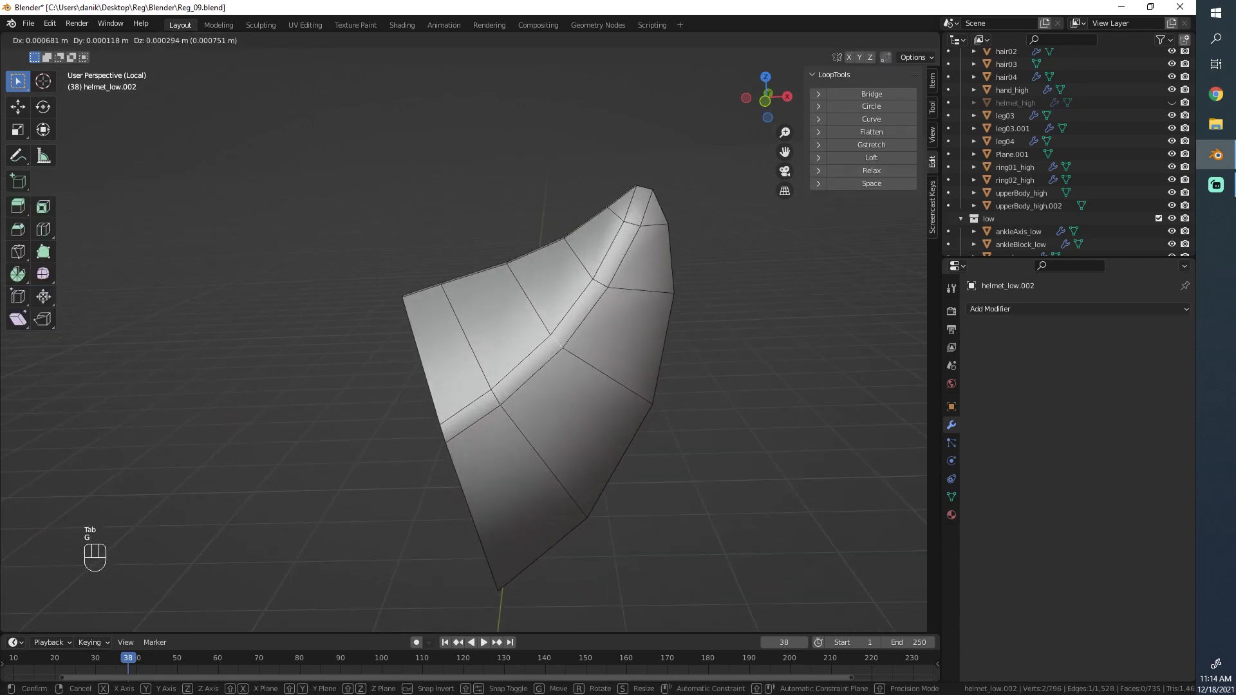
pyautogui.click(574, 336)
pyautogui.press('g')
pyautogui.press('g')
pyautogui.click(583, 335)
pyautogui.press('r')
pyautogui.click(660, 321)
pyautogui.click(601, 284)
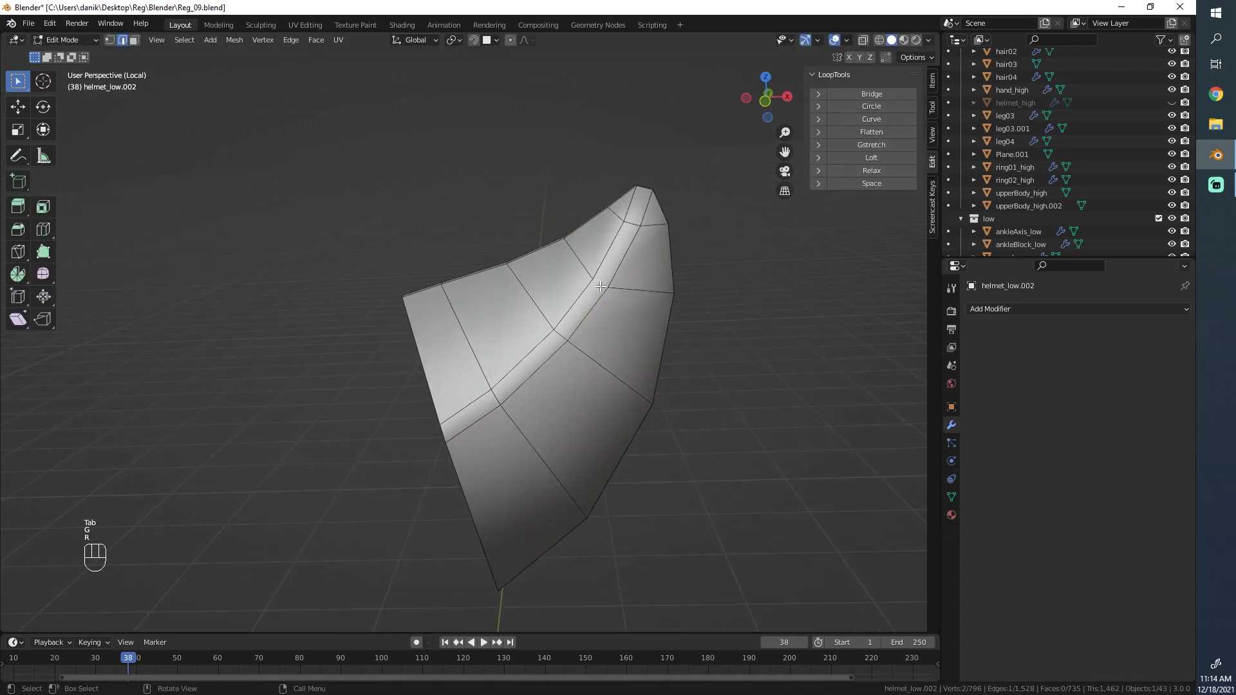
pyautogui.press('g')
pyautogui.press('g')
pyautogui.click(604, 271)
pyautogui.press('g')
pyautogui.press('g')
pyautogui.click(634, 220)
# - Slide the matching short cross edges of the beveled strip on the small horn's opposite side to even its curve
pyautogui.press('Tab')
pyautogui.moveTo(700, 342); pyautogui.dragTo(464, 302, button='middle')
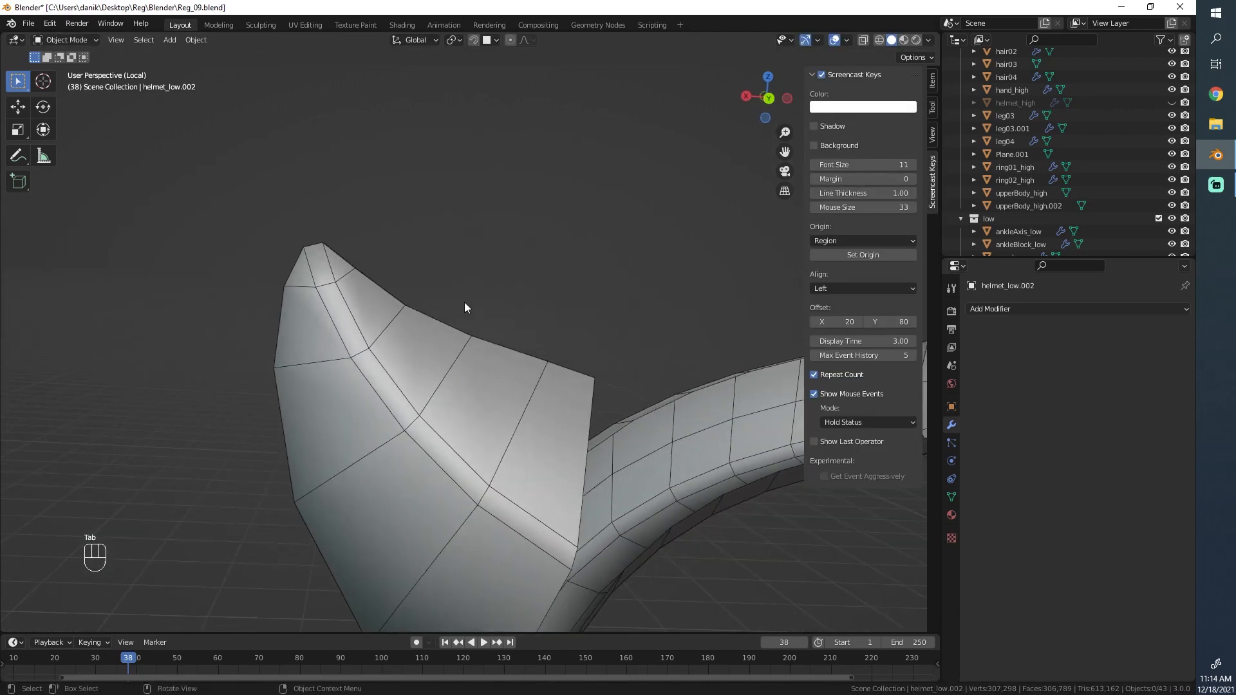
pyautogui.press('Tab')
pyautogui.press('g')
pyautogui.press('g')
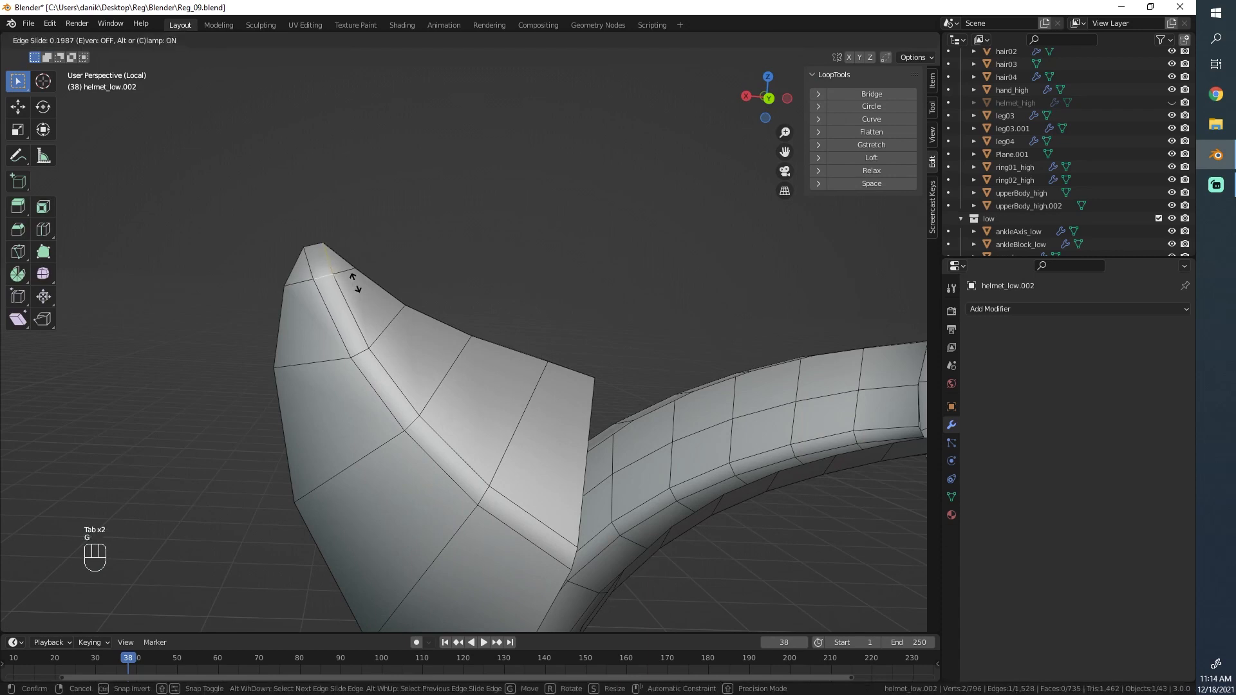
pyautogui.click(363, 360)
pyautogui.press('g')
pyautogui.press('g')
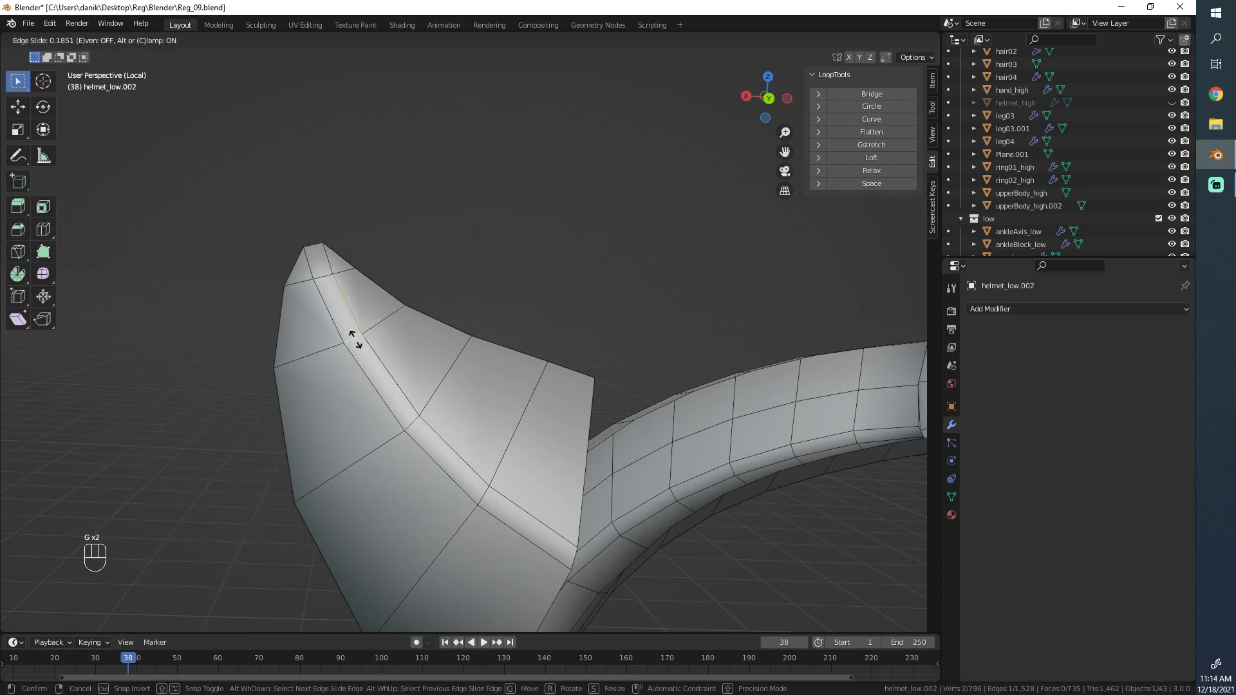
pyautogui.click(355, 340)
pyautogui.press('g')
pyautogui.press('g')
pyautogui.click(464, 462)
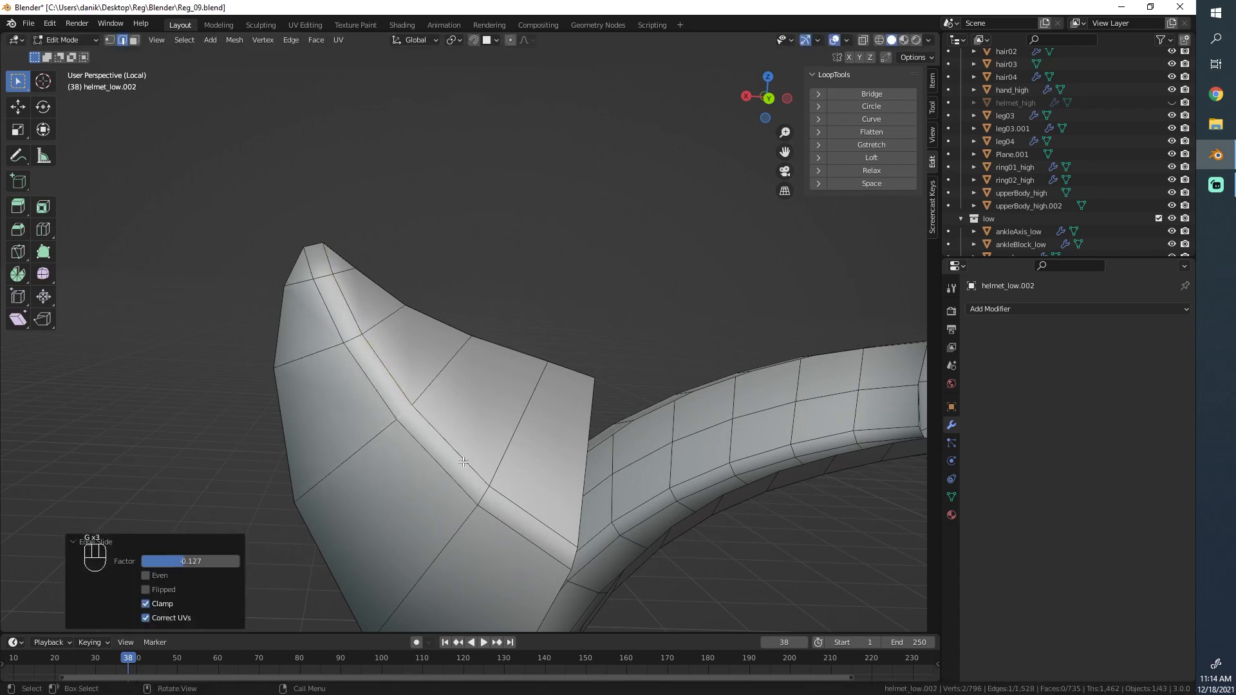
pyautogui.press('g')
pyautogui.press('g')
pyautogui.click(479, 492)
# - Examine the low-poly band, side disc and both horns together from several angles
pyautogui.scroll(-6, 585, 364)
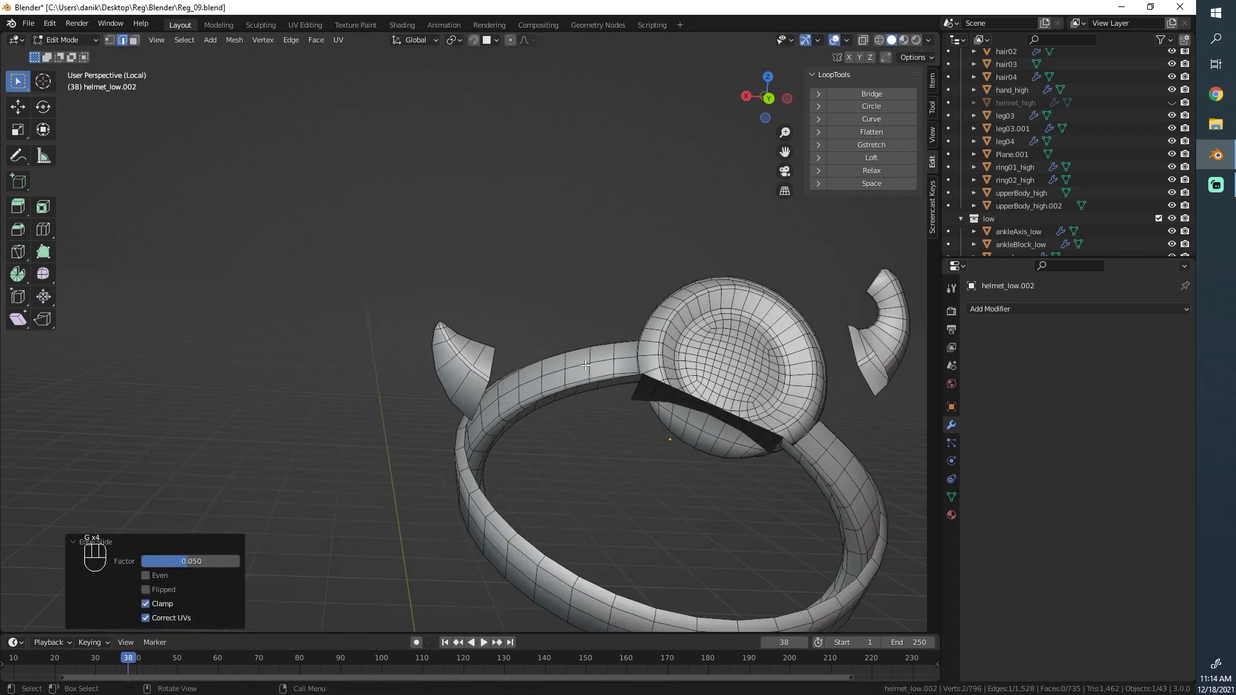
pyautogui.moveTo(722, 495); pyautogui.dragTo(616, 414, button='middle')
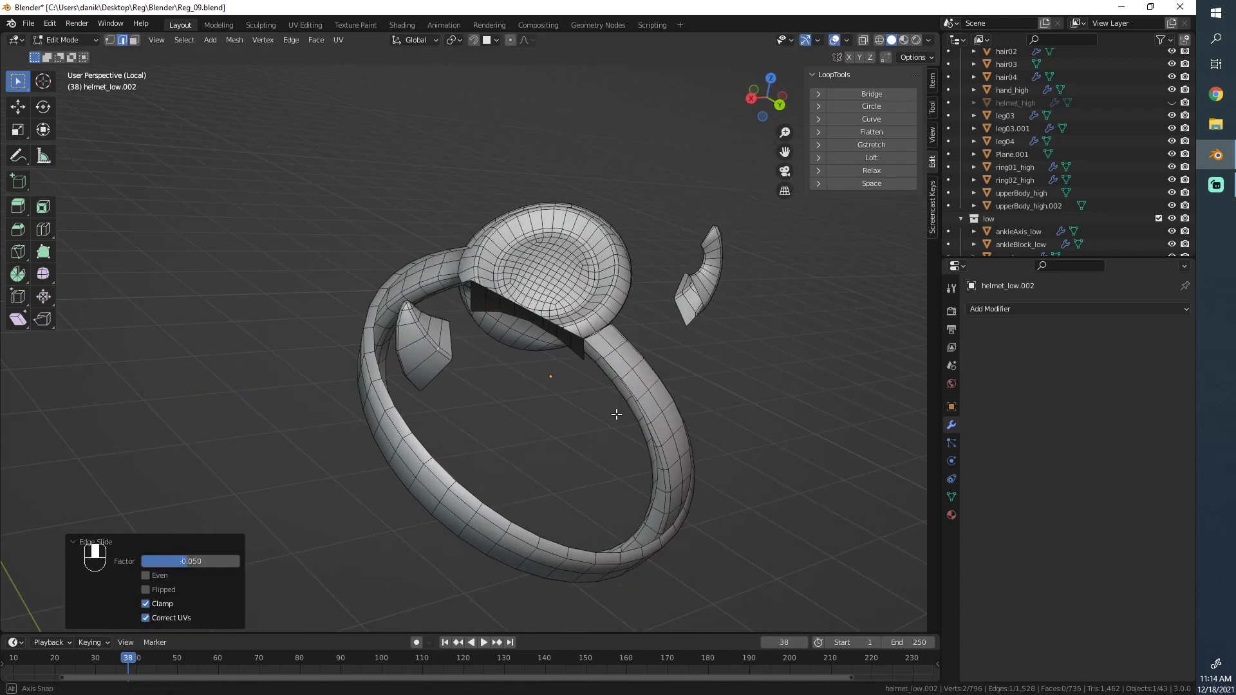
pyautogui.moveTo(407, 370); pyautogui.dragTo(341, 365, button='middle')
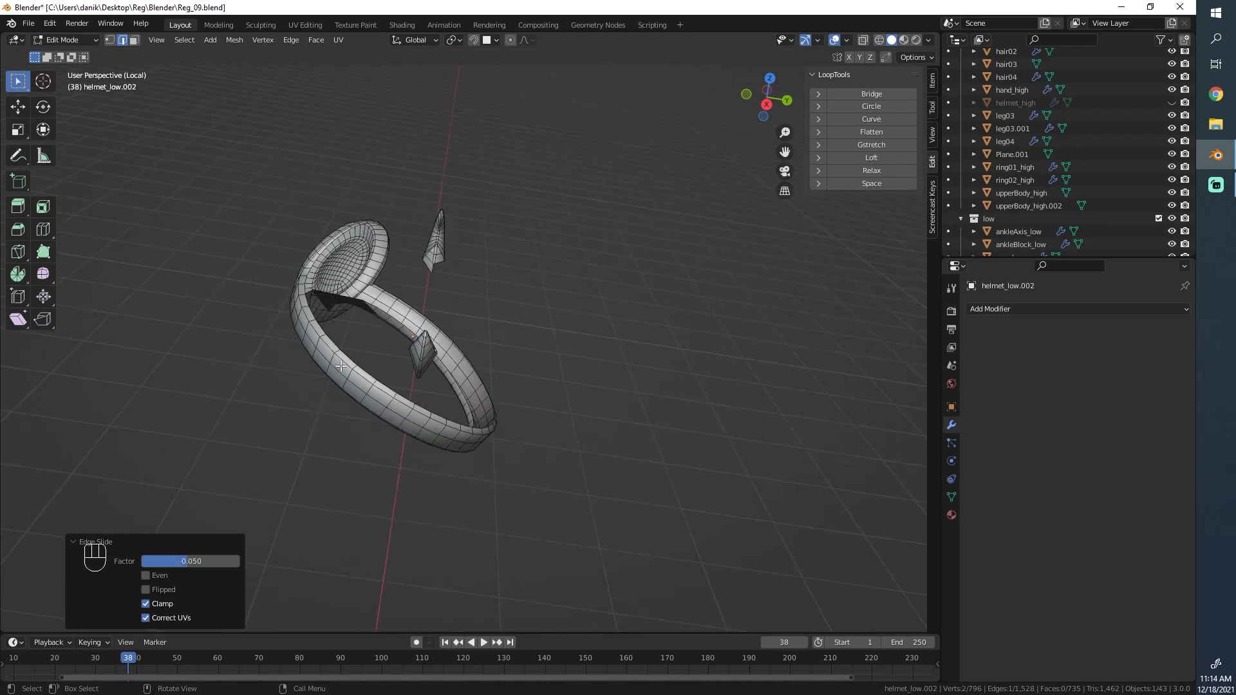
pyautogui.moveTo(594, 342); pyautogui.dragTo(645, 411, button='middle')
pyautogui.moveTo(374, 321); pyautogui.dragTo(382, 403, button='middle')
pyautogui.scroll(1, 383, 403)
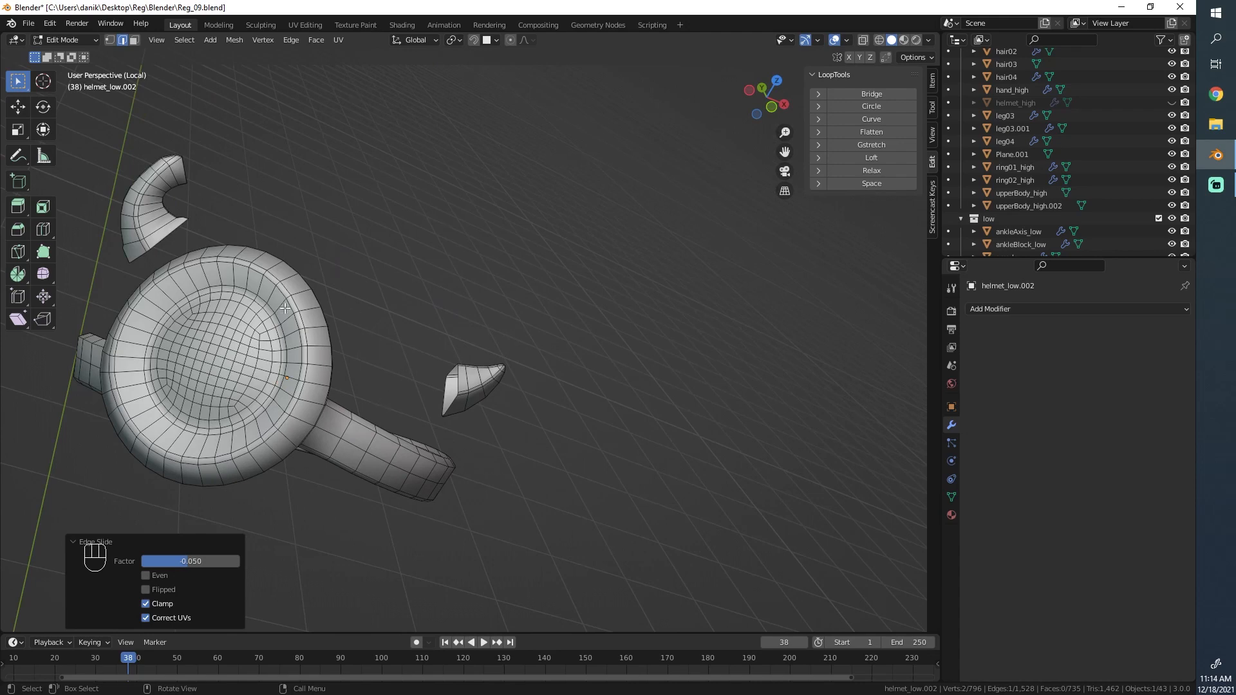
pyautogui.moveTo(284, 309); pyautogui.dragTo(470, 496, button='middle')
# - Add a loop cut around the small horn's wide lower part and slide the neighbouring ring loop toward the base
pyautogui.scroll(2, 422, 301)
pyautogui.keyDown('alt'); pyautogui.click(418, 342); pyautogui.keyUp('alt')
pyautogui.scroll(2, 475, 441)
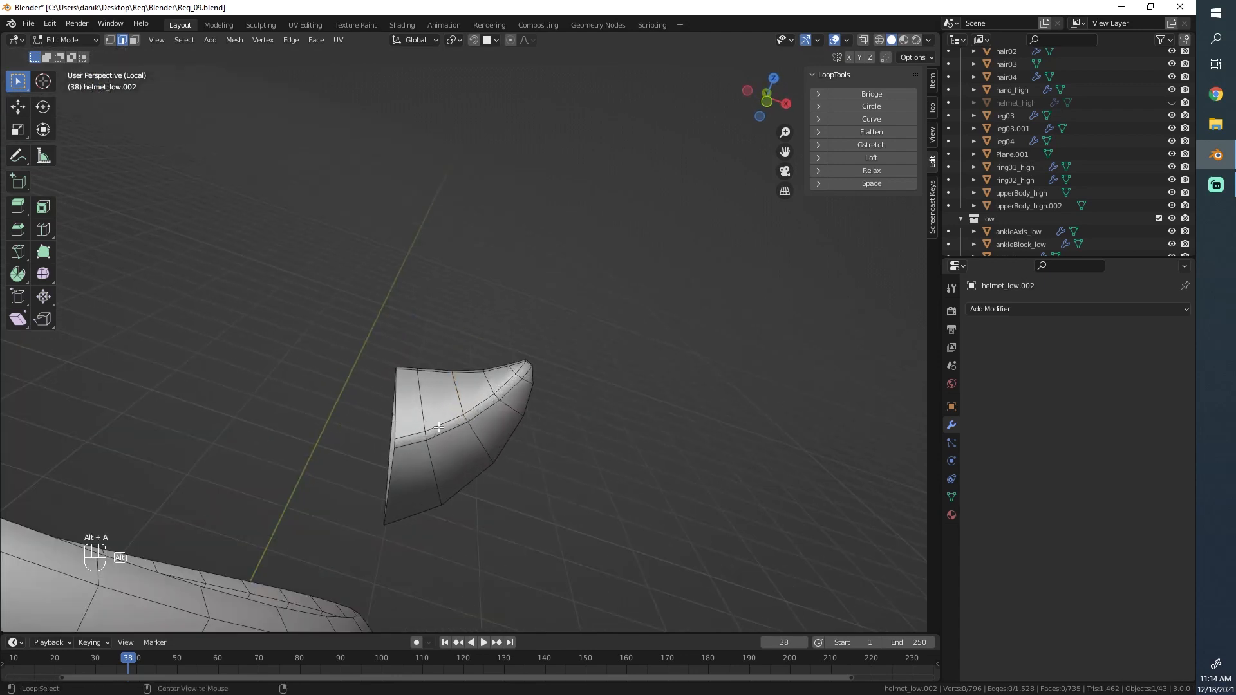
pyautogui.rightClick(449, 426)
pyautogui.scroll(2, 400, 357)
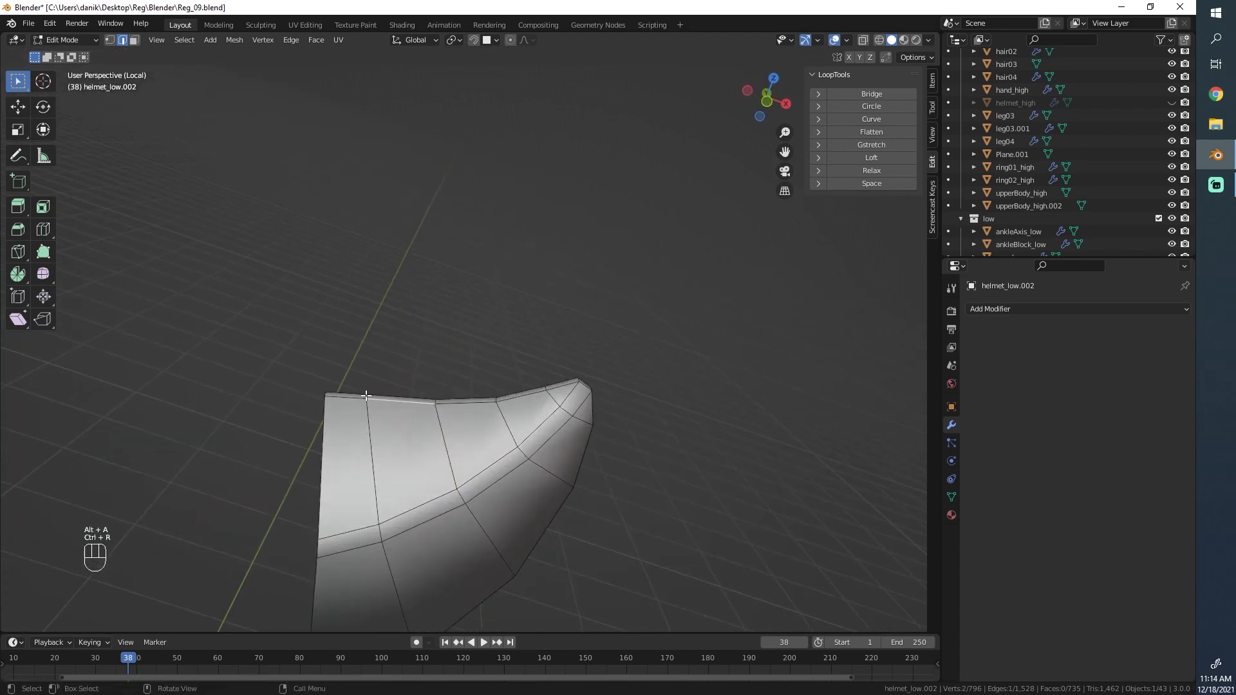
pyautogui.press('g')
pyautogui.press('g')
pyautogui.rightClick(399, 395)
pyautogui.moveTo(399, 395); pyautogui.dragTo(497, 385, button='middle')
pyautogui.click(498, 404)
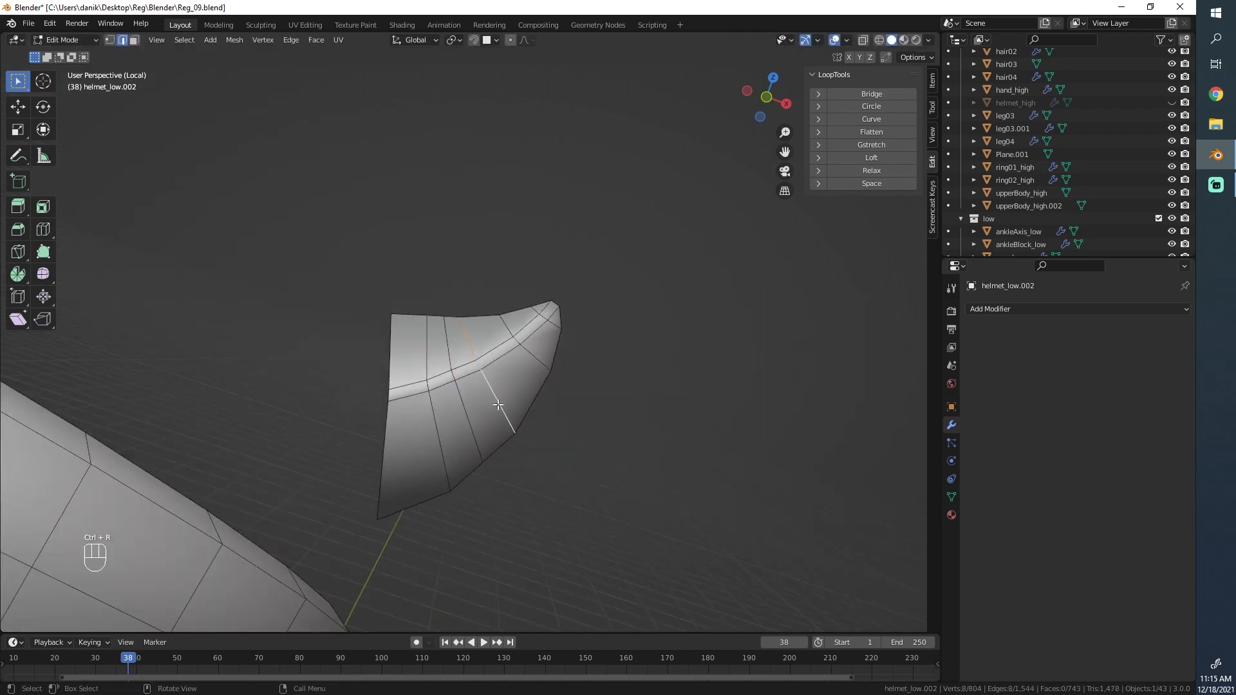
pyautogui.keyDown('alt'); pyautogui.click(441, 453); pyautogui.keyUp('alt')
pyautogui.press('g')
pyautogui.press('g')
pyautogui.click(436, 470)
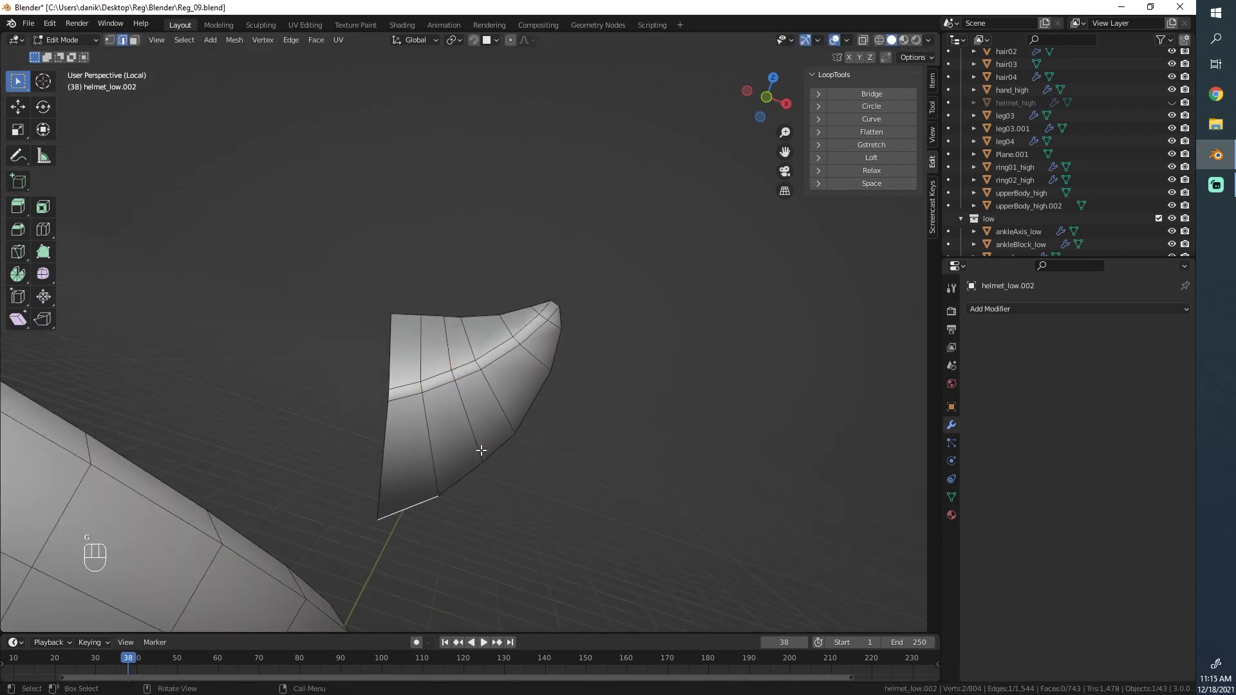
# - Select the lengthwise edge paths bordering the small horn's ridges on all sides, from the base to just before the tip
pyautogui.moveTo(479, 450); pyautogui.dragTo(623, 444, button='middle')
pyautogui.keyDown('ctrl'); pyautogui.click(483, 286); pyautogui.keyUp('ctrl')
pyautogui.keyDown('shift'); pyautogui.click(376, 201); pyautogui.keyUp('shift')
pyautogui.keyDown('ctrl'); pyautogui.click(376, 202); pyautogui.keyUp('ctrl')
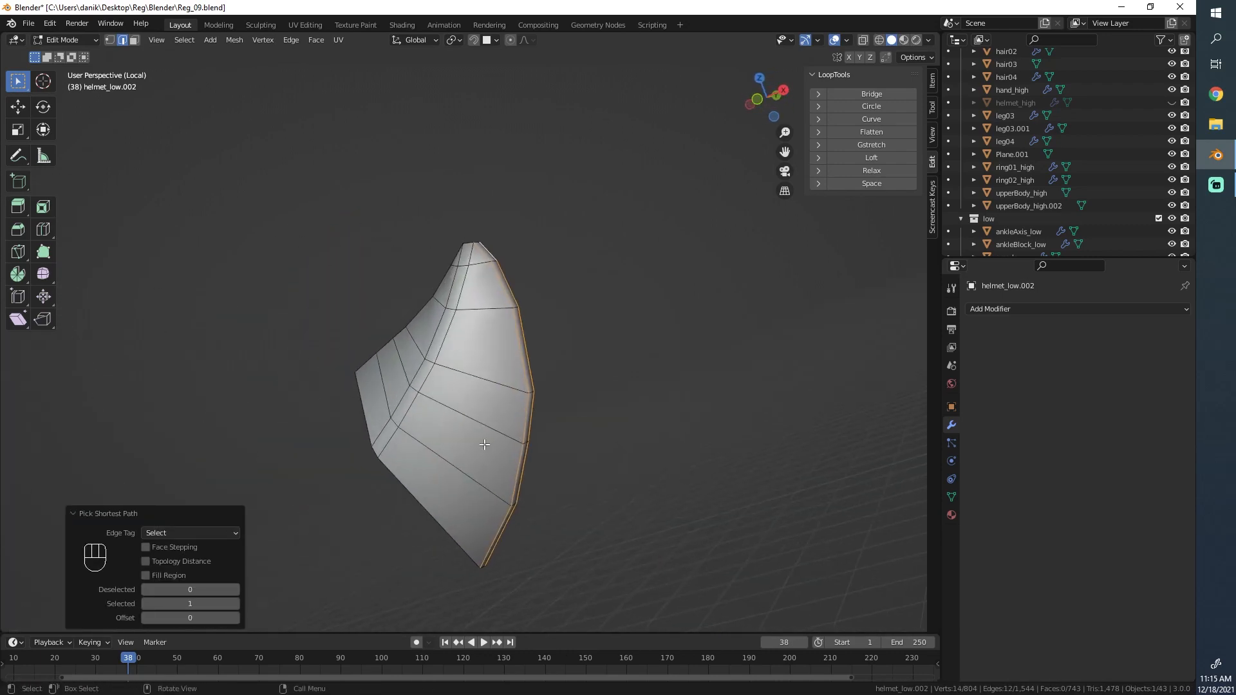
pyautogui.keyDown('shift'); pyautogui.click(397, 442); pyautogui.keyUp('shift')
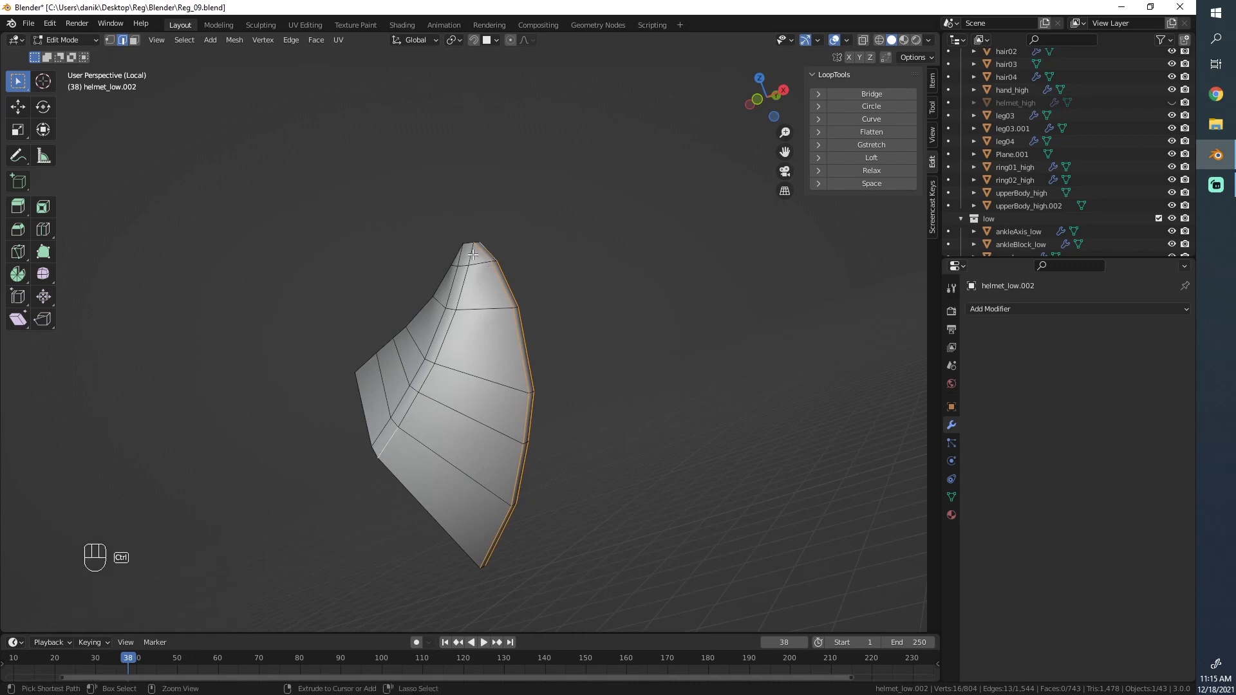
pyautogui.keyDown('ctrl'); pyautogui.click(473, 255); pyautogui.keyUp('ctrl')
pyautogui.moveTo(472, 255); pyautogui.dragTo(489, 444, button='middle')
pyautogui.keyDown('ctrl'); pyautogui.click(554, 315); pyautogui.keyUp('ctrl')
pyautogui.keyDown('shift'); pyautogui.click(470, 429); pyautogui.keyUp('shift')
pyautogui.keyDown('ctrl'); pyautogui.click(589, 345); pyautogui.keyUp('ctrl')
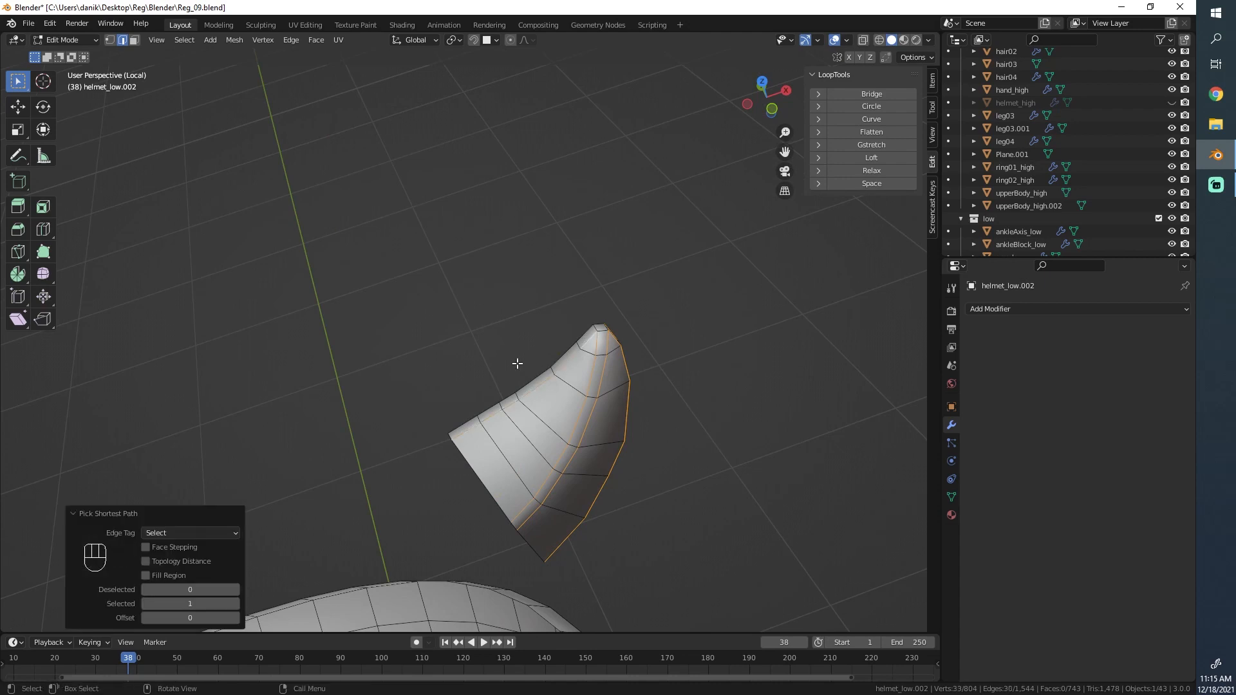
pyautogui.moveTo(516, 362); pyautogui.dragTo(537, 419, button='middle')
pyautogui.keyDown('shift'); pyautogui.click(504, 453); pyautogui.keyUp('shift')
pyautogui.keyDown('ctrl'); pyautogui.click(621, 377); pyautogui.keyUp('ctrl')
pyautogui.keyDown('shift'); pyautogui.click(478, 419); pyautogui.keyUp('shift')
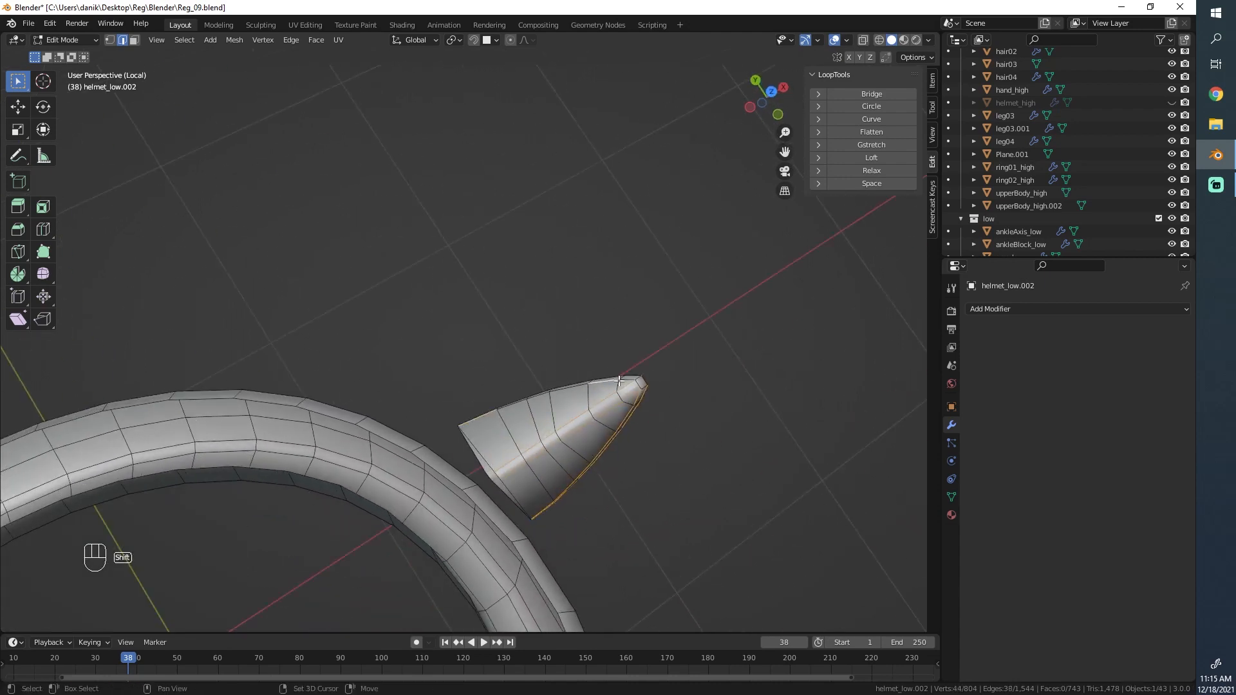
pyautogui.moveTo(618, 380); pyautogui.dragTo(455, 392, button='middle')
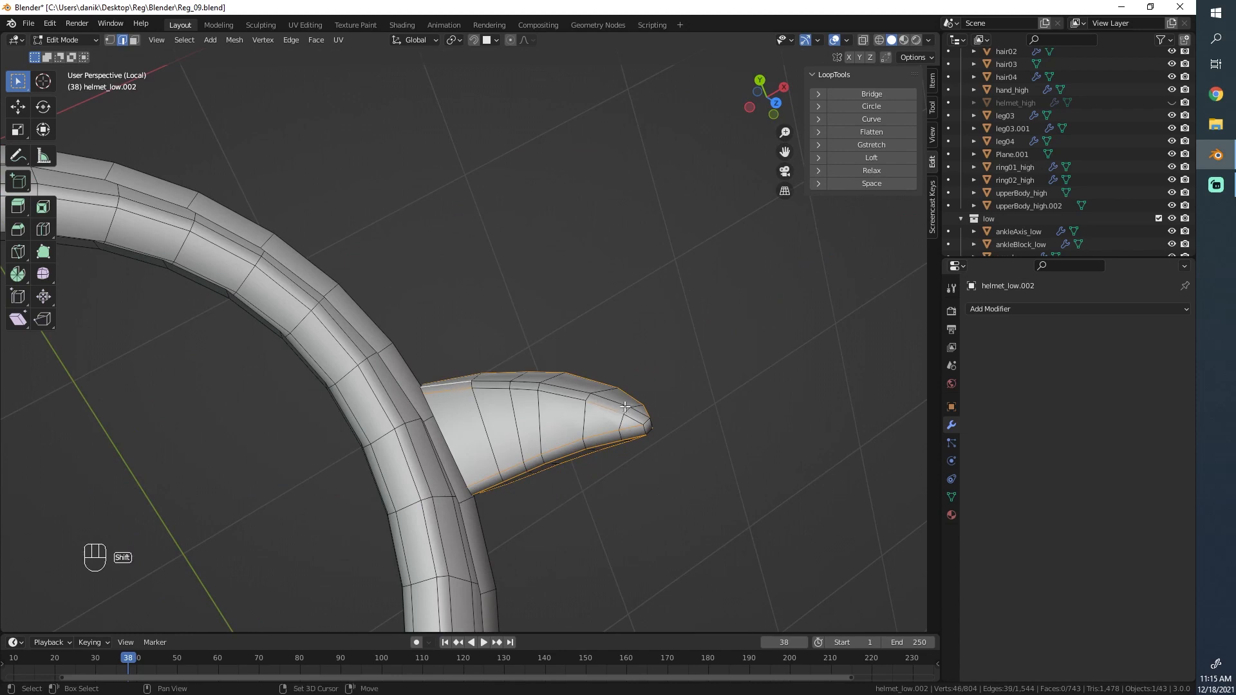
pyautogui.keyDown('ctrl'); pyautogui.click(497, 382); pyautogui.keyUp('ctrl')
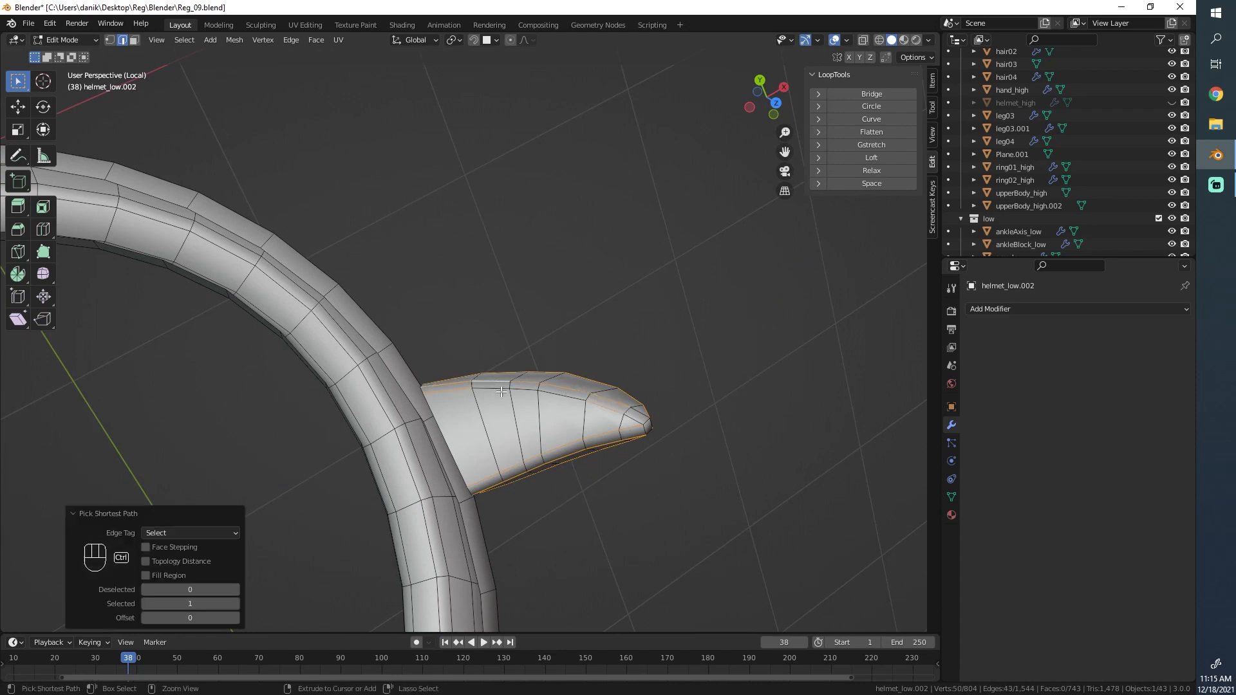
pyautogui.keyDown('shift'); pyautogui.click(509, 391); pyautogui.keyUp('shift')
pyautogui.moveTo(462, 431); pyautogui.dragTo(425, 347, button='middle')
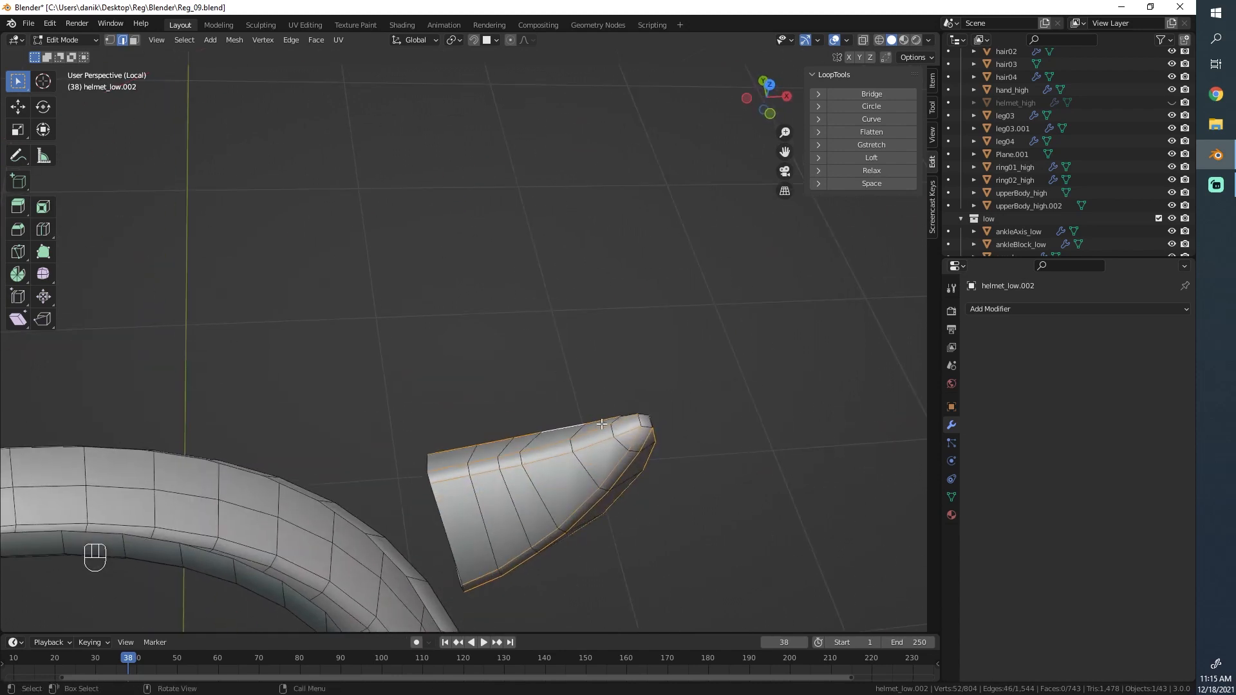
# - Try relaxing all the selected lengthwise paths together with LoopTools Relax, applied twice, and undo both passes
pyautogui.scroll(3, 474, 367)
pyautogui.keyDown('shift'); pyautogui.moveTo(599, 444); pyautogui.dragTo(790, 264, button='middle'); pyautogui.keyUp('shift')
pyautogui.scroll(-4, 399, 202)
pyautogui.click(877, 170)
pyautogui.click(866, 173)
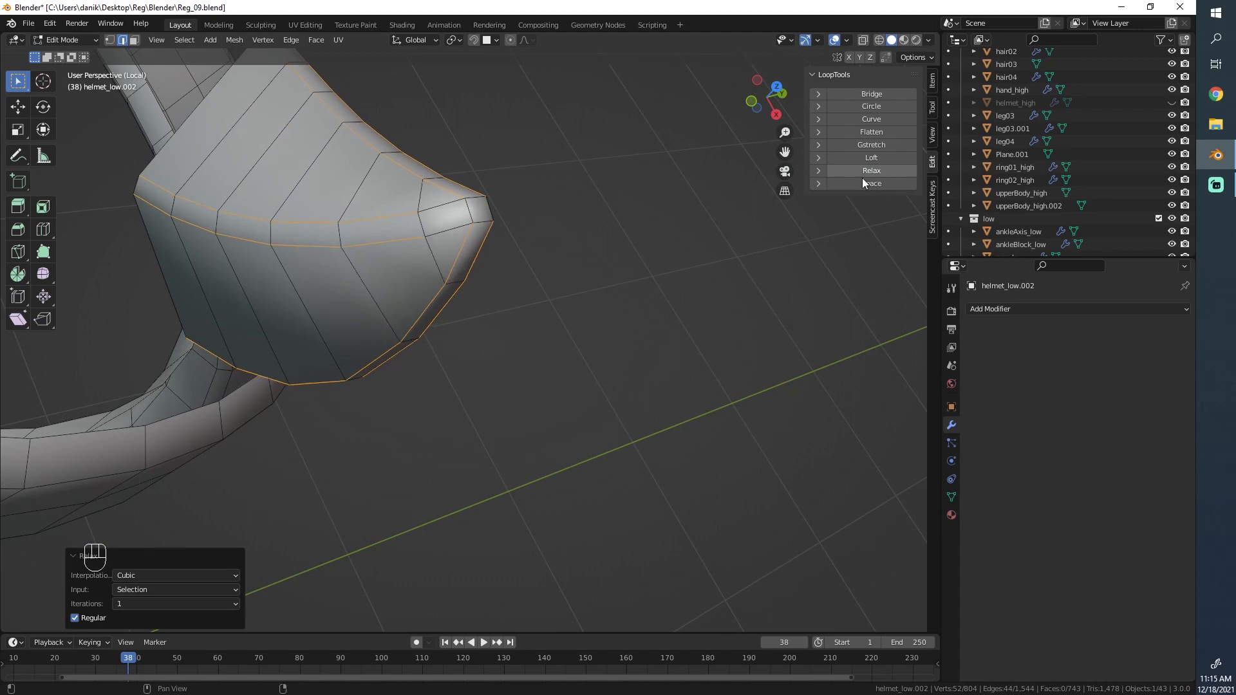
pyautogui.hotkey('ctrl', 'z')
pyautogui.hotkey('ctrl', 'z')
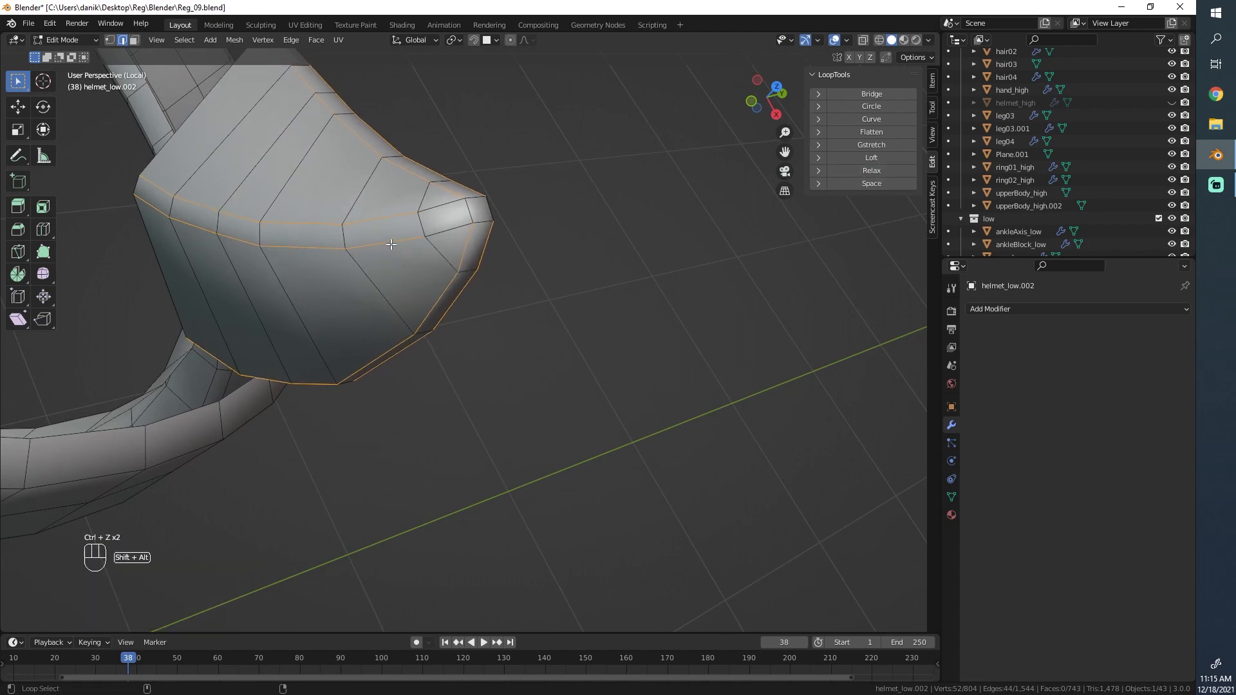
# - Limit the selection to the small horn's inner and outer edge loops and apply LoopTools Relax twice
pyautogui.keyDown('alt'); pyautogui.keyDown('shift'); pyautogui.click(387, 214); pyautogui.keyUp('shift'); pyautogui.keyUp('alt')
pyautogui.moveTo(388, 214); pyautogui.dragTo(542, 247, button='middle')
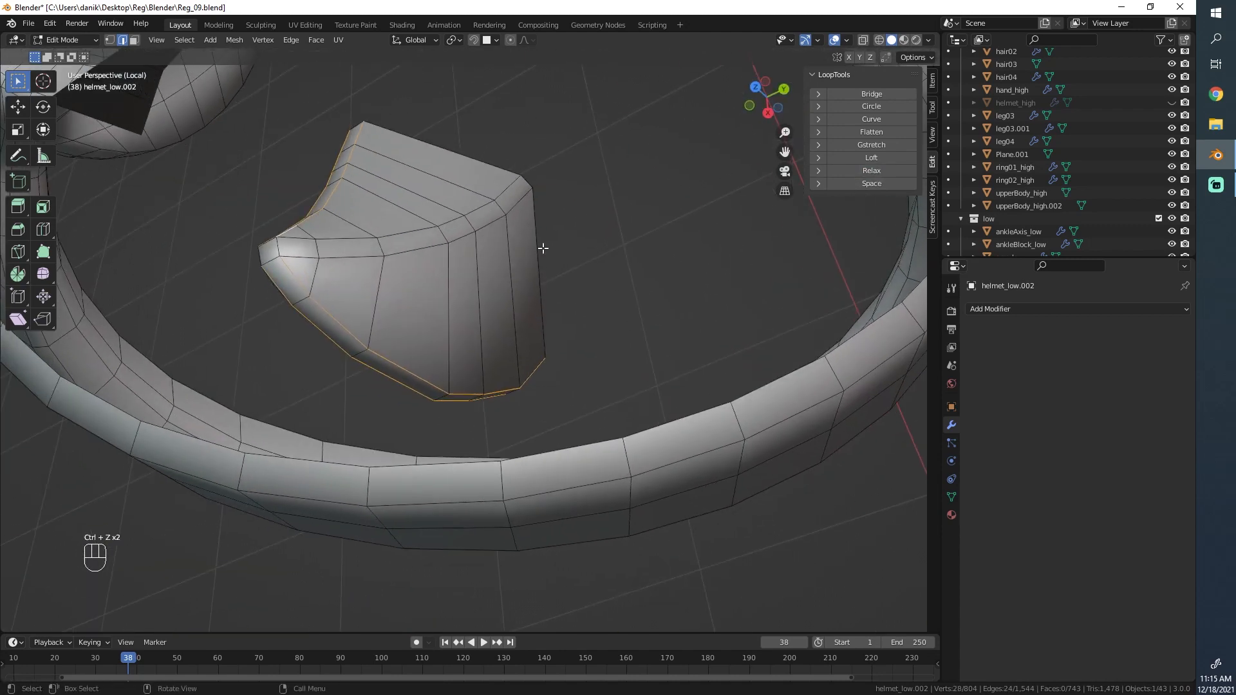
pyautogui.click(878, 170)
pyautogui.click(879, 170)
# - Select the lengthwise edge loops bordering the small horn's upper ridge and apply LoopTools Relax twice
pyautogui.keyDown('alt'); pyautogui.keyDown('shift'); pyautogui.click(417, 246); pyautogui.keyUp('shift'); pyautogui.keyUp('alt')
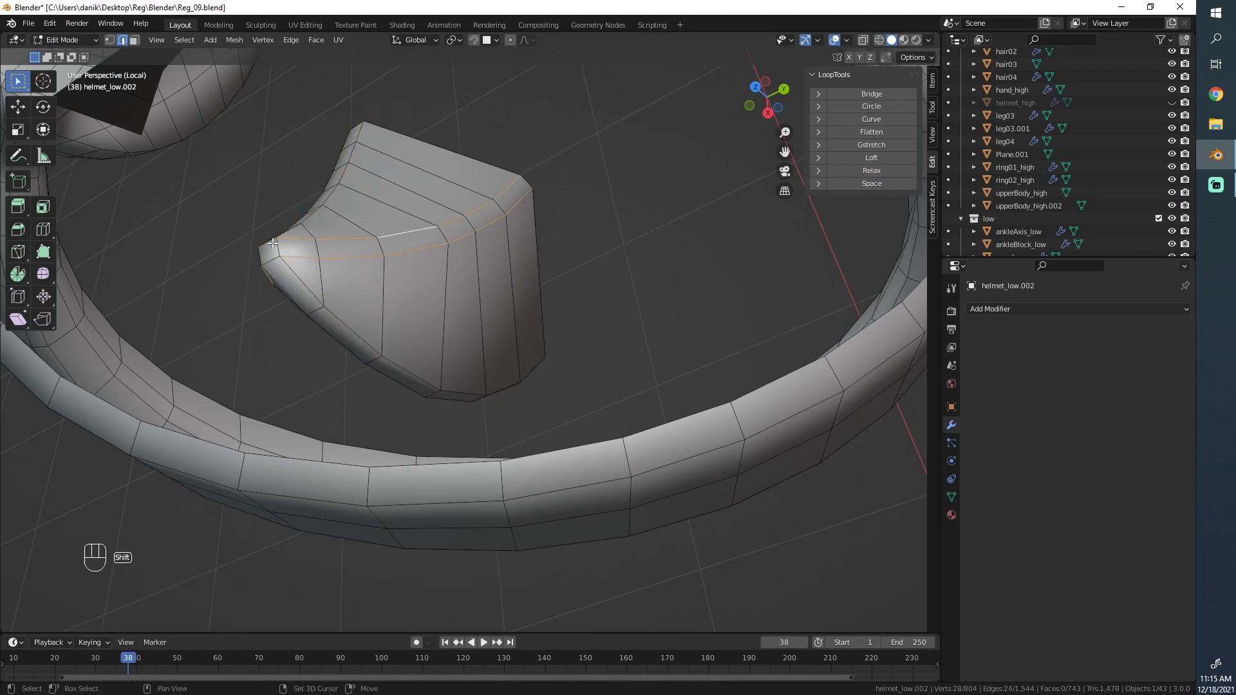
pyautogui.click(882, 170)
pyautogui.click(881, 170)
pyautogui.moveTo(547, 322); pyautogui.dragTo(427, 260, button='middle')
pyautogui.scroll(-4, 328, 397)
pyautogui.hotkey('alt', 'a')
pyautogui.press('Tab')
# - Show the high-poly helmet over the low-poly one and start editing the low-poly mesh near the curved horn's tip
pyautogui.scroll(-4, 488, 350)
pyautogui.scroll(5, 503, 361)
pyautogui.scroll(3, 384, 369)
pyautogui.scroll(-4, 332, 337)
pyautogui.moveTo(332, 337); pyautogui.dragTo(675, 489, button='middle')
pyautogui.moveTo(412, 241); pyautogui.dragTo(378, 235, button='middle')
pyautogui.scroll(3, 383, 348)
pyautogui.keyDown('shift'); pyautogui.moveTo(261, 170); pyautogui.dragTo(450, 364, button='middle'); pyautogui.keyUp('shift')
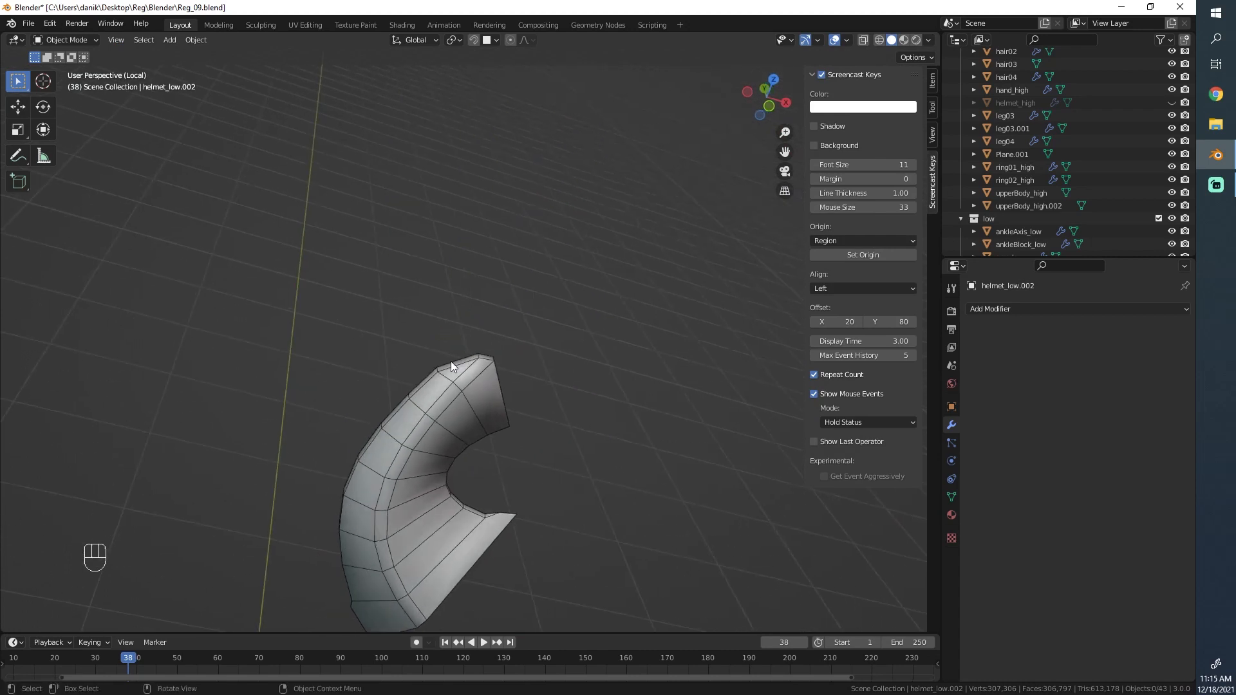
pyautogui.scroll(2, 425, 386)
pyautogui.scroll(2, 1090, 105)
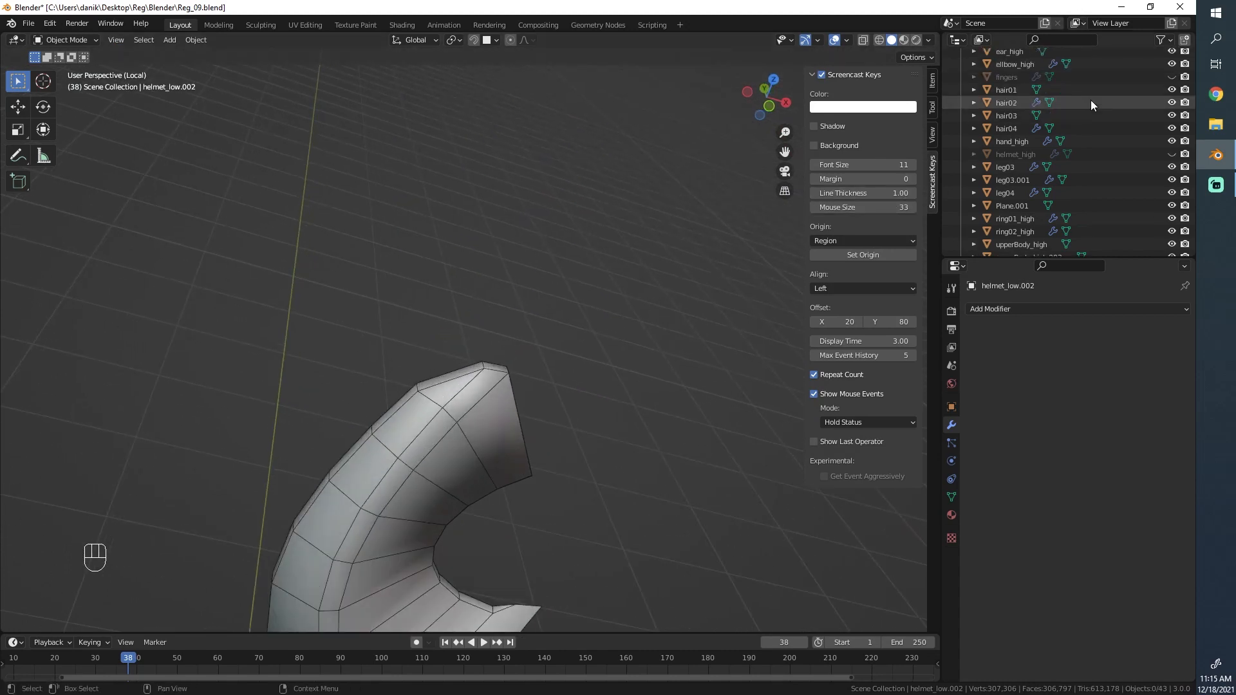
pyautogui.click(1171, 154)
pyautogui.moveTo(558, 265); pyautogui.dragTo(559, 229, button='middle')
pyautogui.press('Tab')
pyautogui.click(509, 269)
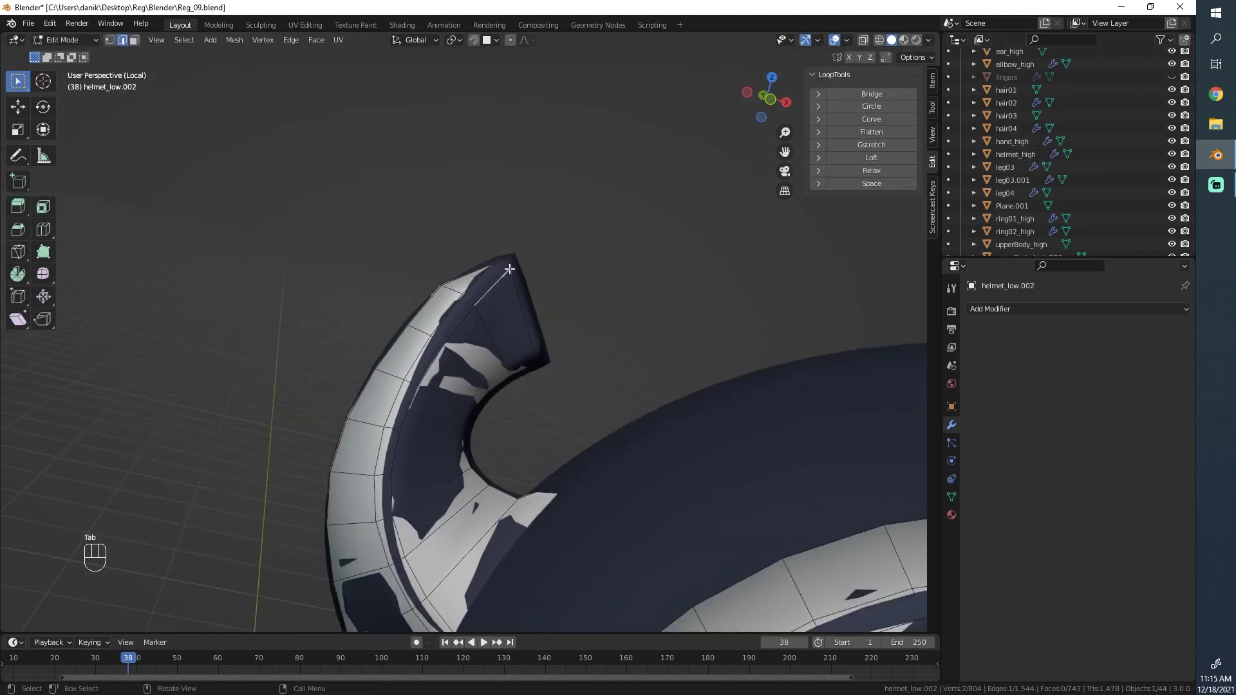
pyautogui.press('Tab')
pyautogui.click(516, 258)
pyautogui.press('g')
pyautogui.rightClick(305, 287)
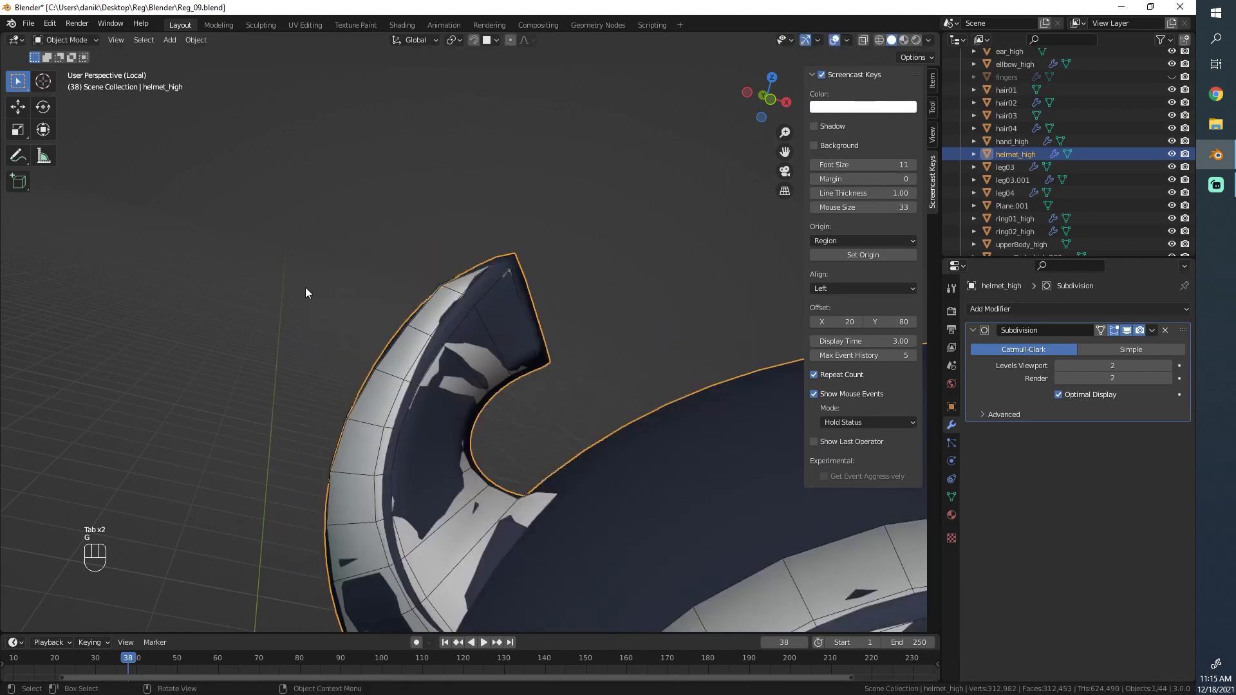
pyautogui.click(441, 294)
pyautogui.scroll(4, 384, 253)
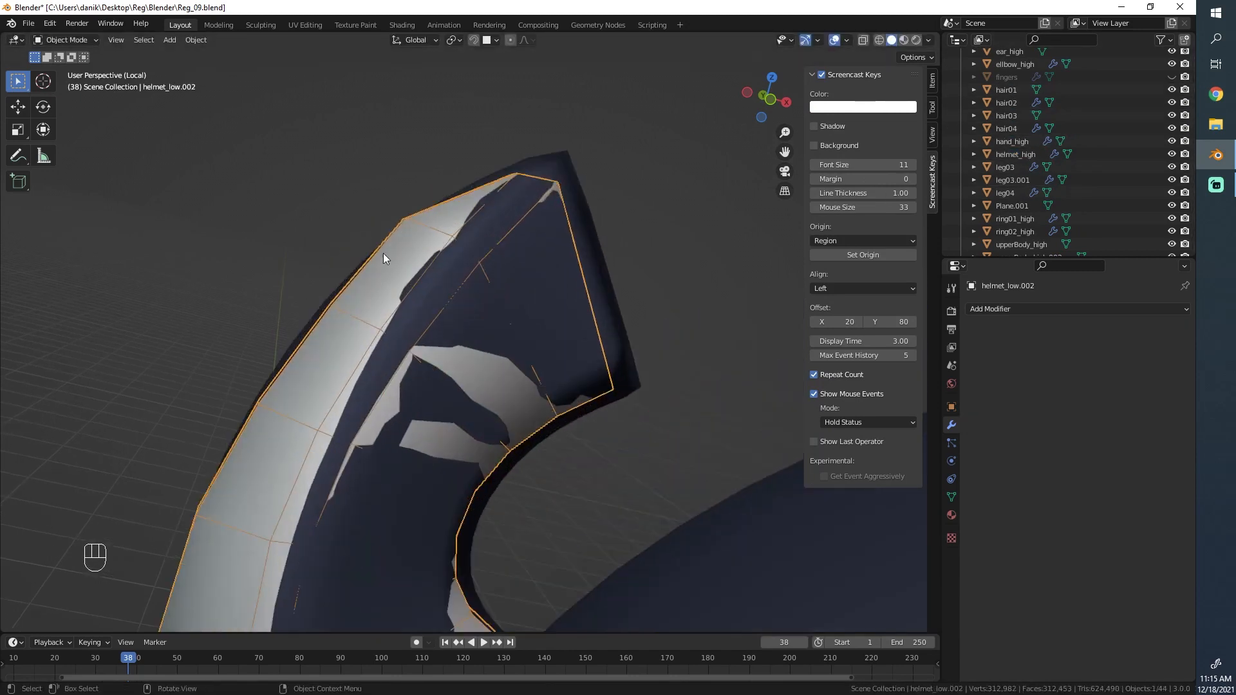
pyautogui.scroll(-3, 384, 257)
pyautogui.moveTo(384, 258); pyautogui.dragTo(455, 229, button='middle')
pyautogui.press('Tab')
# - Move the outer edge of the ring beside the curved horn's tip outward to meet the high-poly outline
pyautogui.moveTo(582, 335); pyautogui.dragTo(511, 303, button='middle')
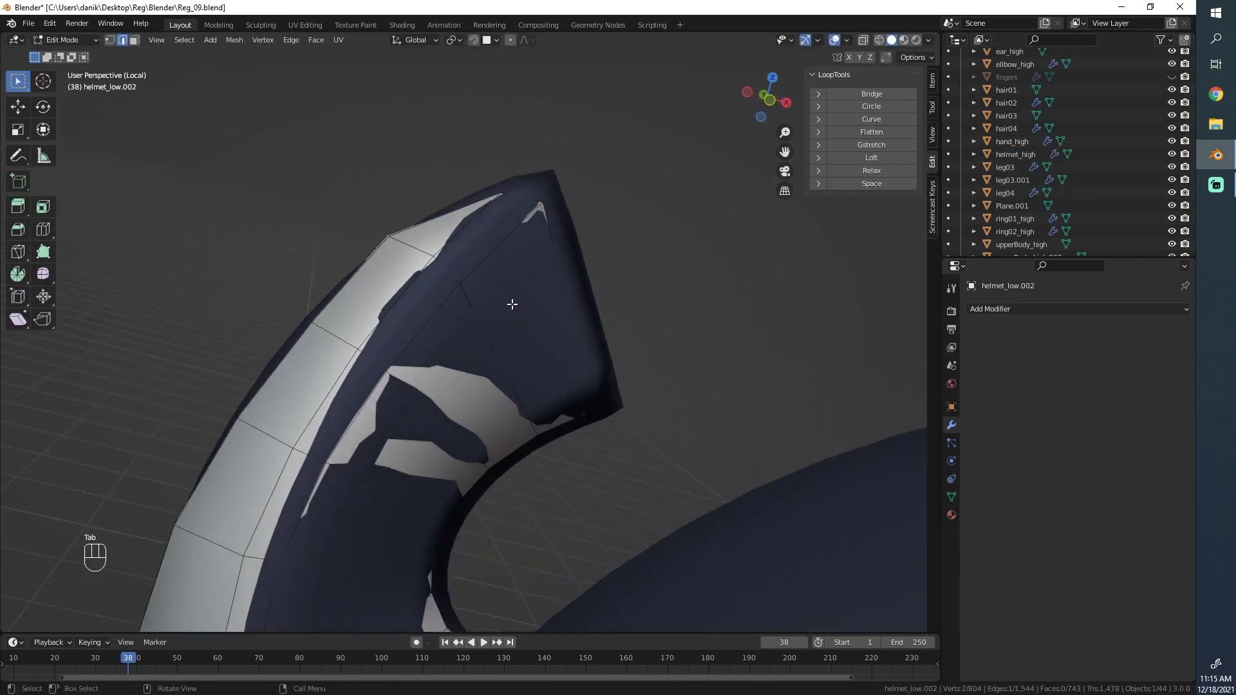
pyautogui.press('g')
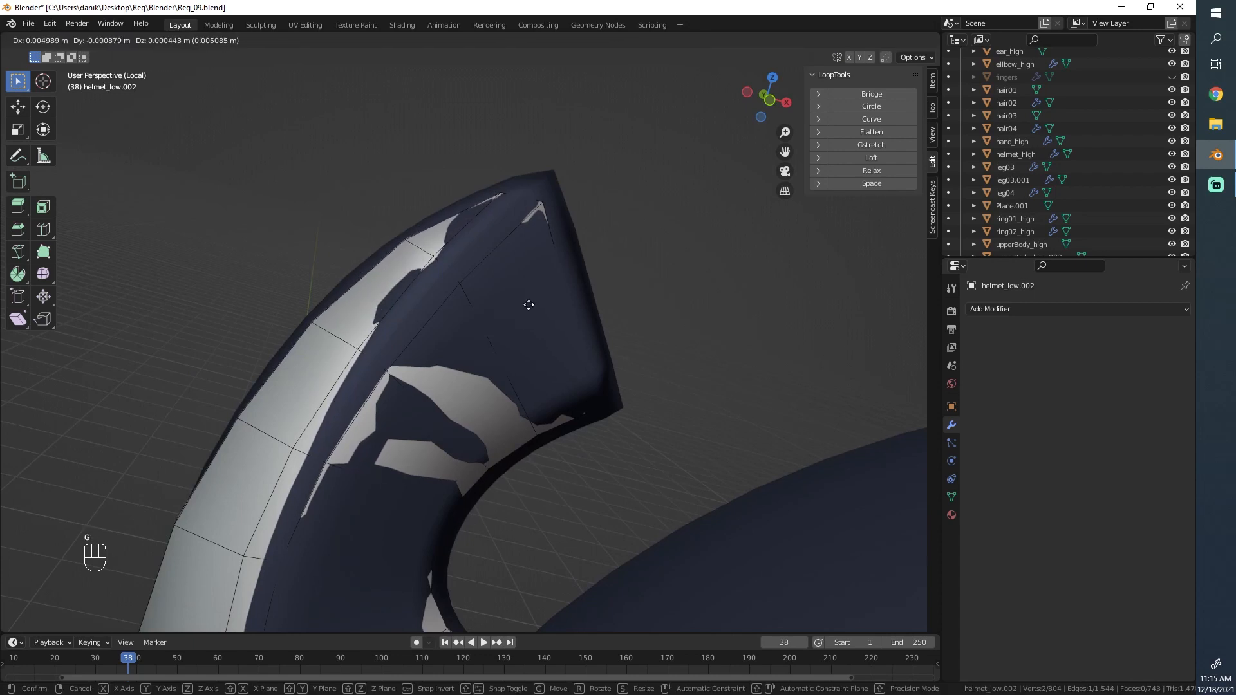
pyautogui.click(534, 270)
pyautogui.scroll(-3, 504, 361)
pyautogui.press('z')
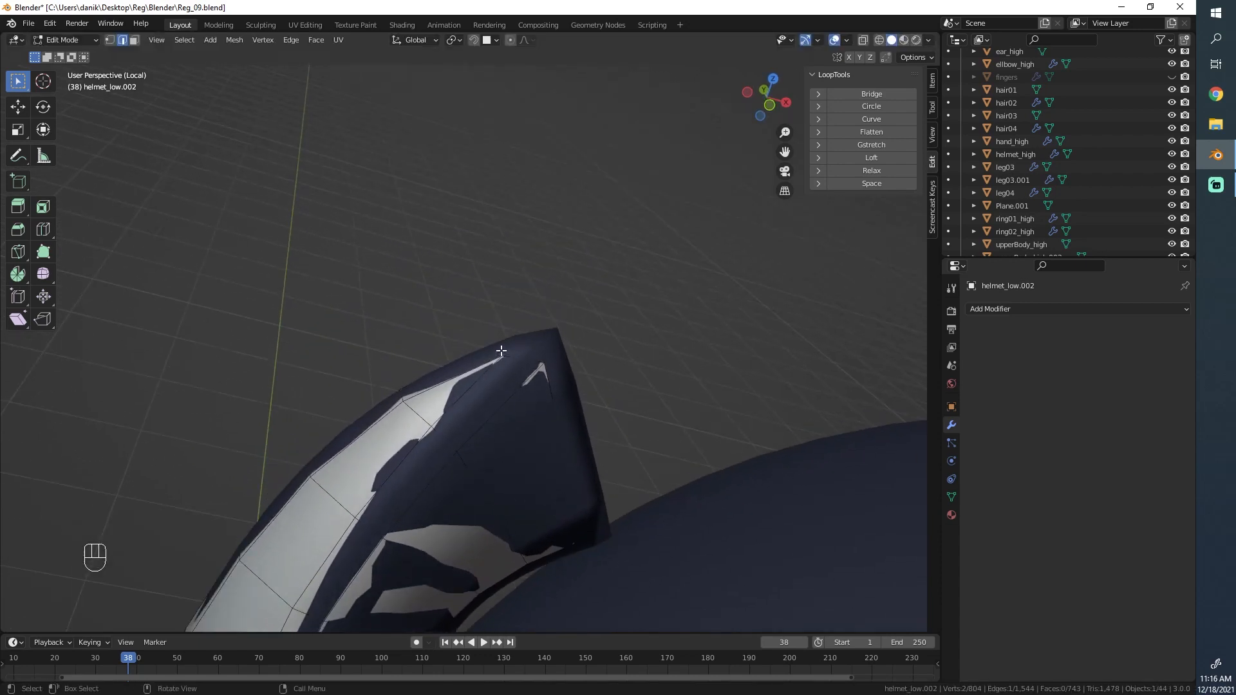
pyautogui.scroll(4, 479, 311)
pyautogui.press('g')
pyautogui.click(505, 308)
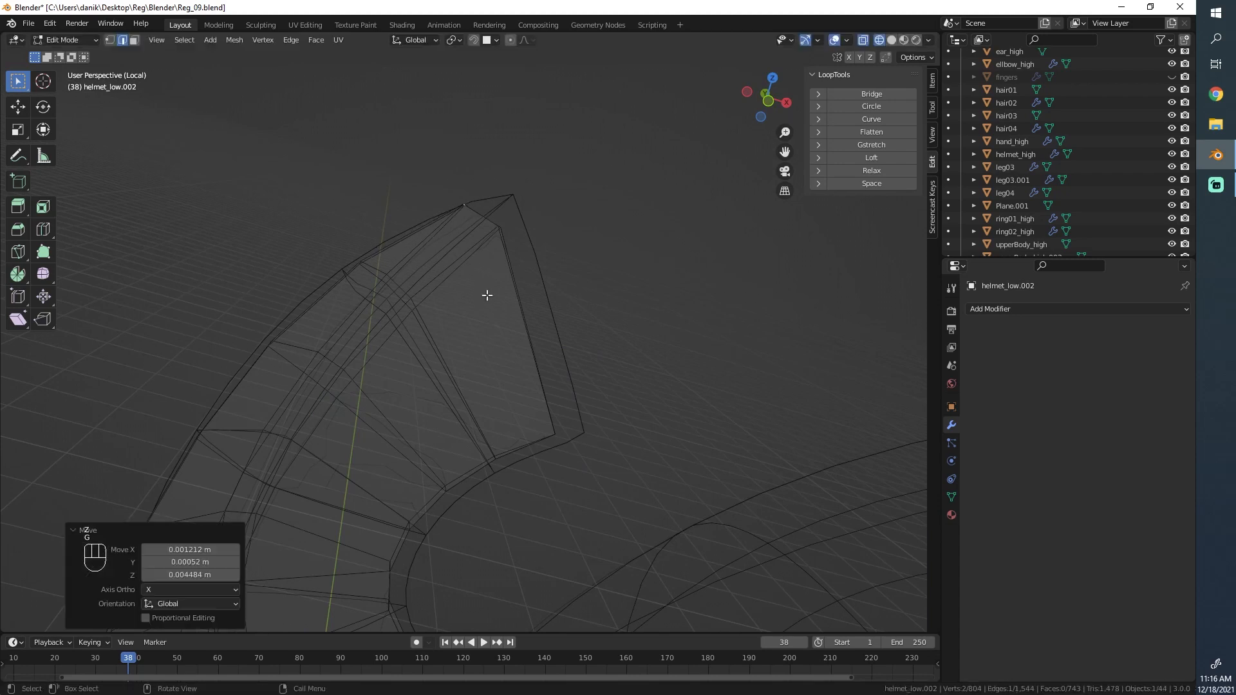
# - Move the curved horn's end edges and its outer tip corner edge out to the high-poly outline
pyautogui.click(530, 339)
pyautogui.press('g')
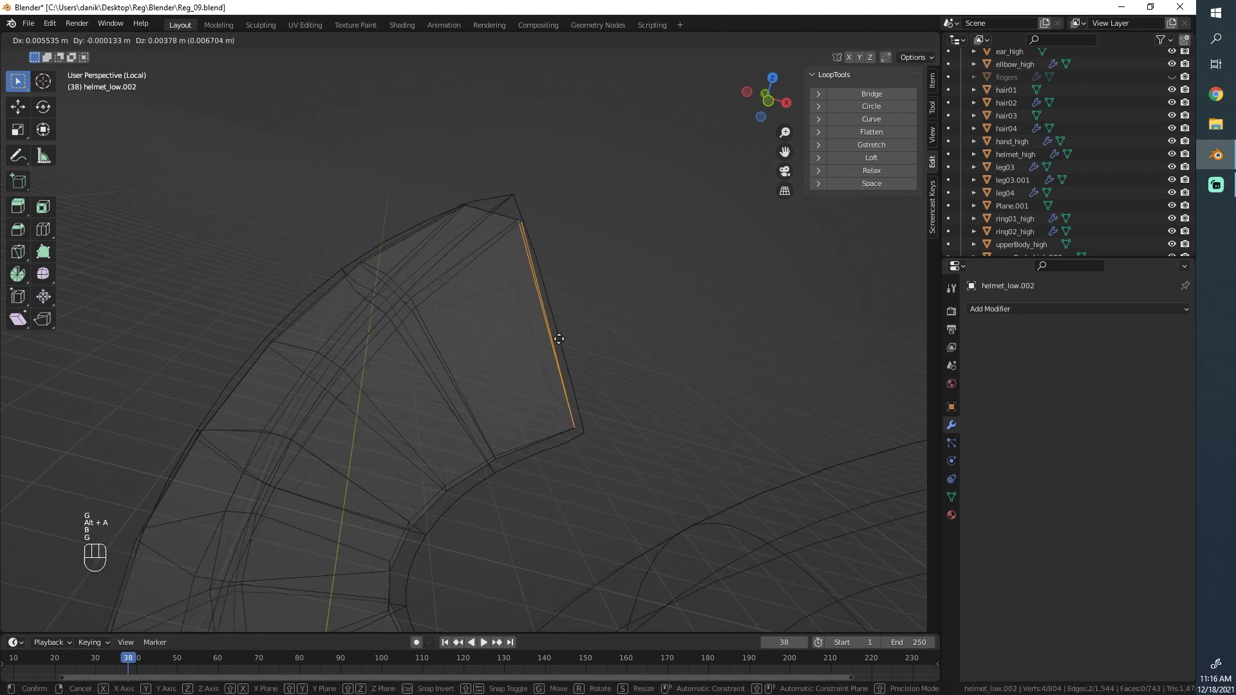
pyautogui.click(565, 338)
pyautogui.hotkey('alt', 'a')
pyautogui.press('b')
pyautogui.moveTo(475, 221); pyautogui.dragTo(447, 193)
pyautogui.press('g')
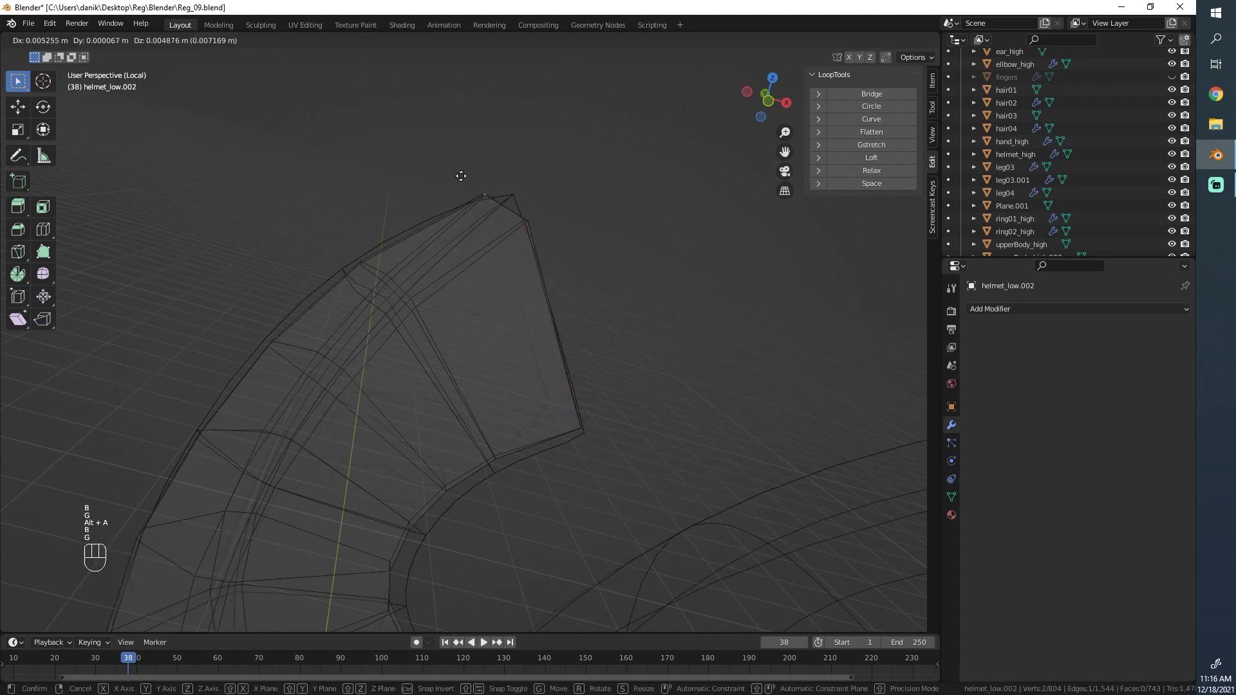
pyautogui.click(350, 232)
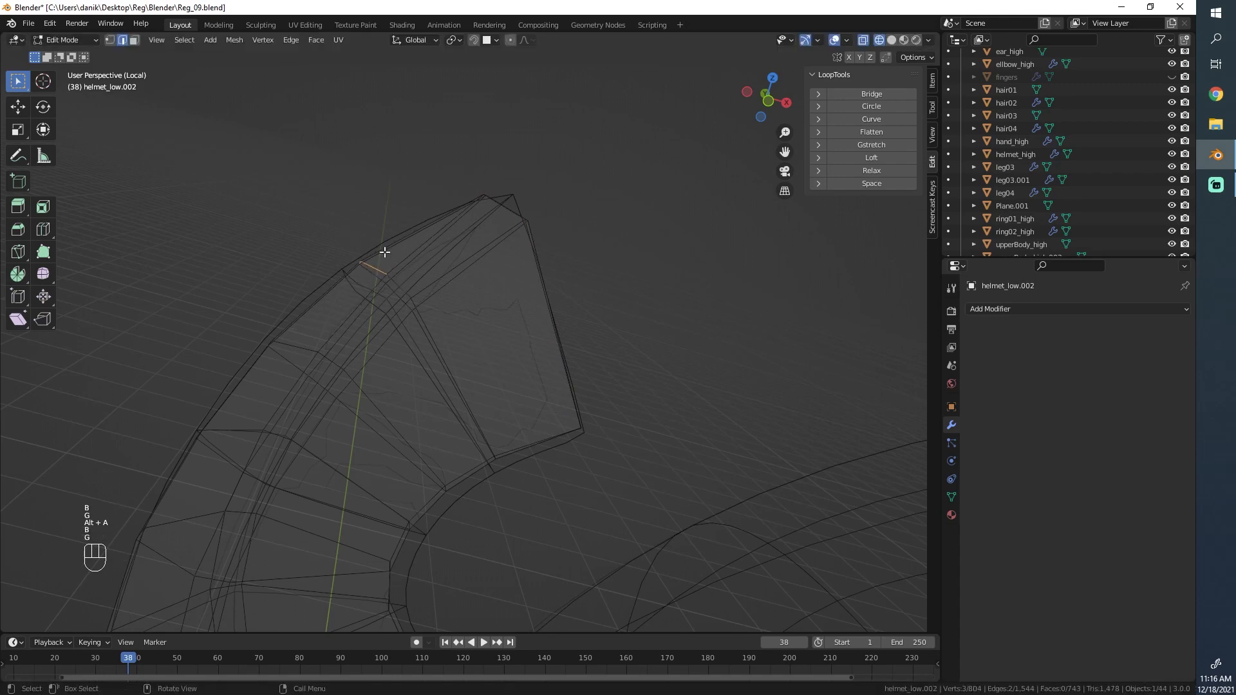
pyautogui.press('Tab')
pyautogui.press('z')
pyautogui.click(601, 256)
pyautogui.scroll(-4, 412, 309)
pyautogui.hotkey('alt', 'a')
pyautogui.moveTo(390, 318)
pyautogui.mouseDown(button='middle')
pyautogui.moveTo(507, 412)
pyautogui.moveTo(408, 295)
pyautogui.mouseUp(button='middle')
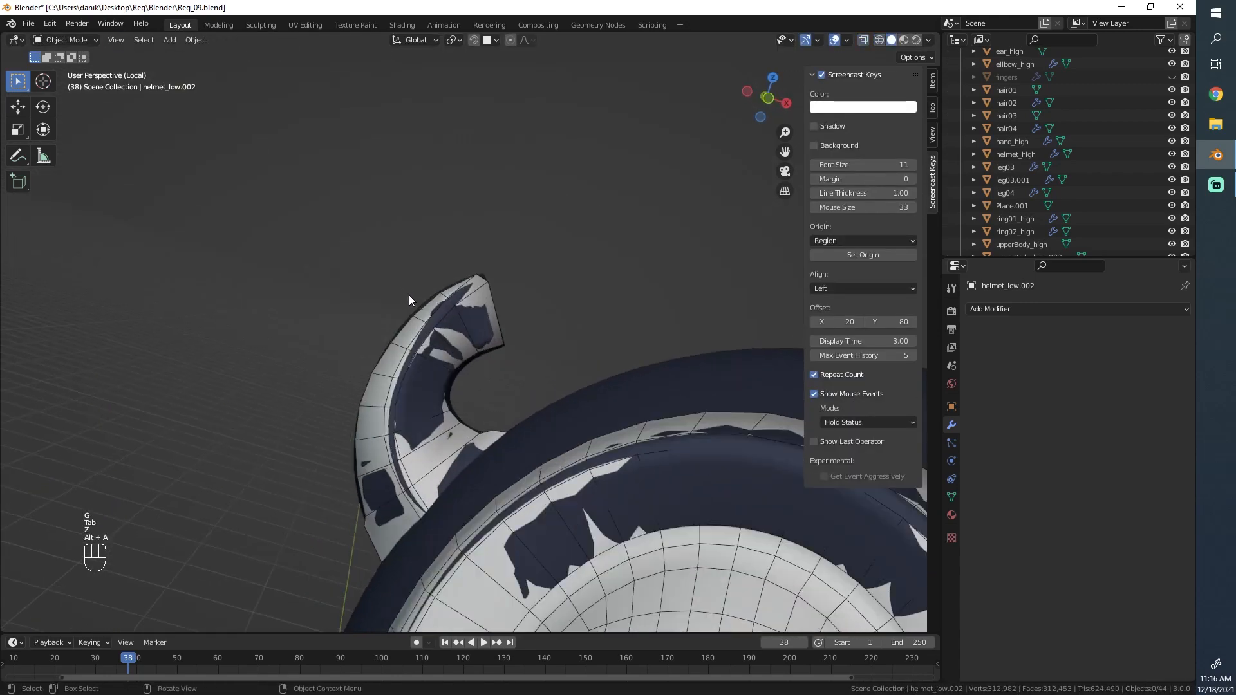
# - Edge-slide the outer edge of the ring beside the curved horn's tip by a factor of about 0.089
pyautogui.scroll(5, 438, 277)
pyautogui.press('Tab')
pyautogui.press('z')
pyautogui.click(394, 200)
pyautogui.moveTo(395, 201); pyautogui.dragTo(423, 238, button='middle')
pyautogui.hotkey('alt', 'a')
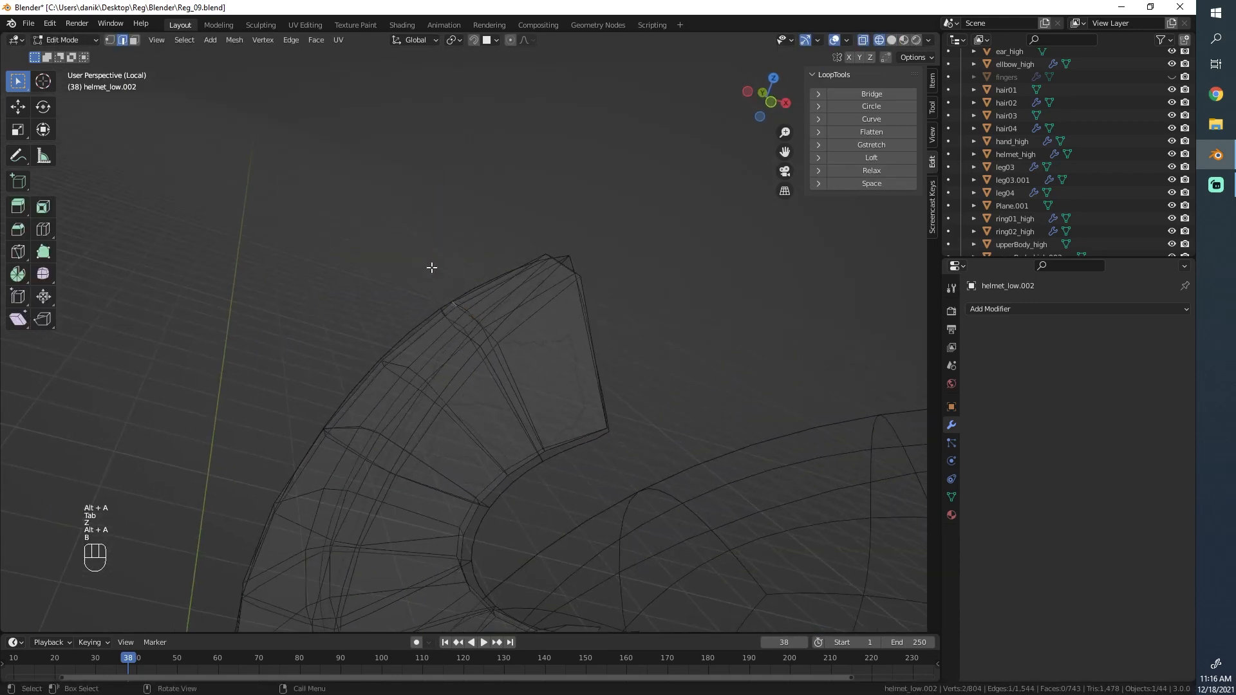
pyautogui.press('g')
pyautogui.press('g')
pyautogui.click(426, 256)
pyautogui.press('z')
pyautogui.click(547, 351)
pyautogui.moveTo(501, 328); pyautogui.dragTo(447, 287, button='middle')
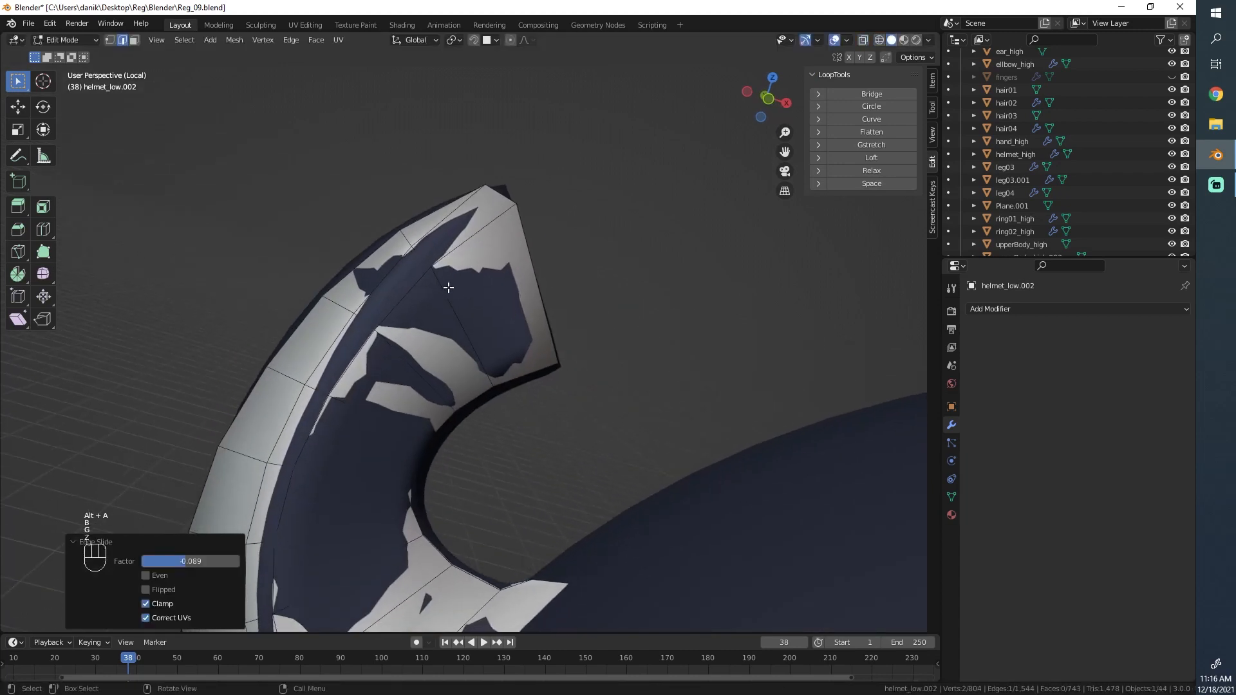
# - Vertex-slide the ridge corner of the ring beside the curved horn's tip by a factor of about 0.054
pyautogui.click(447, 288)
pyautogui.click(110, 40)
pyautogui.press('z')
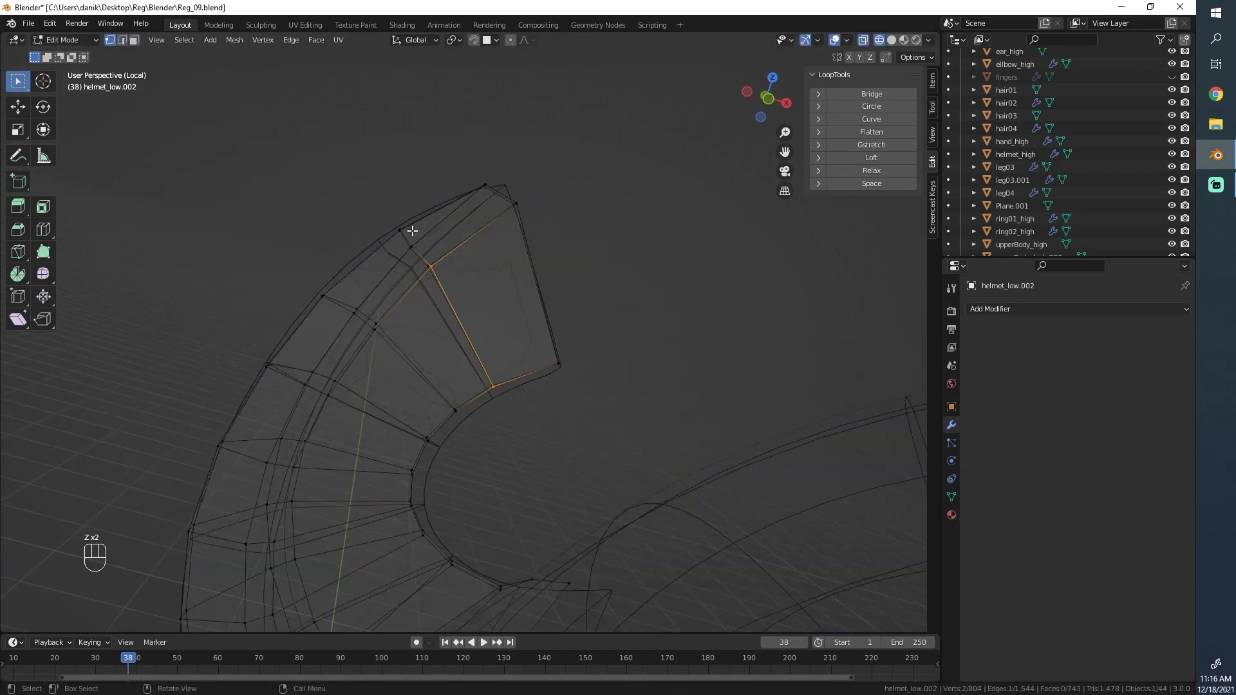
pyautogui.moveTo(450, 286); pyautogui.dragTo(416, 253)
pyautogui.press('g')
pyautogui.press('g')
pyautogui.click(423, 259)
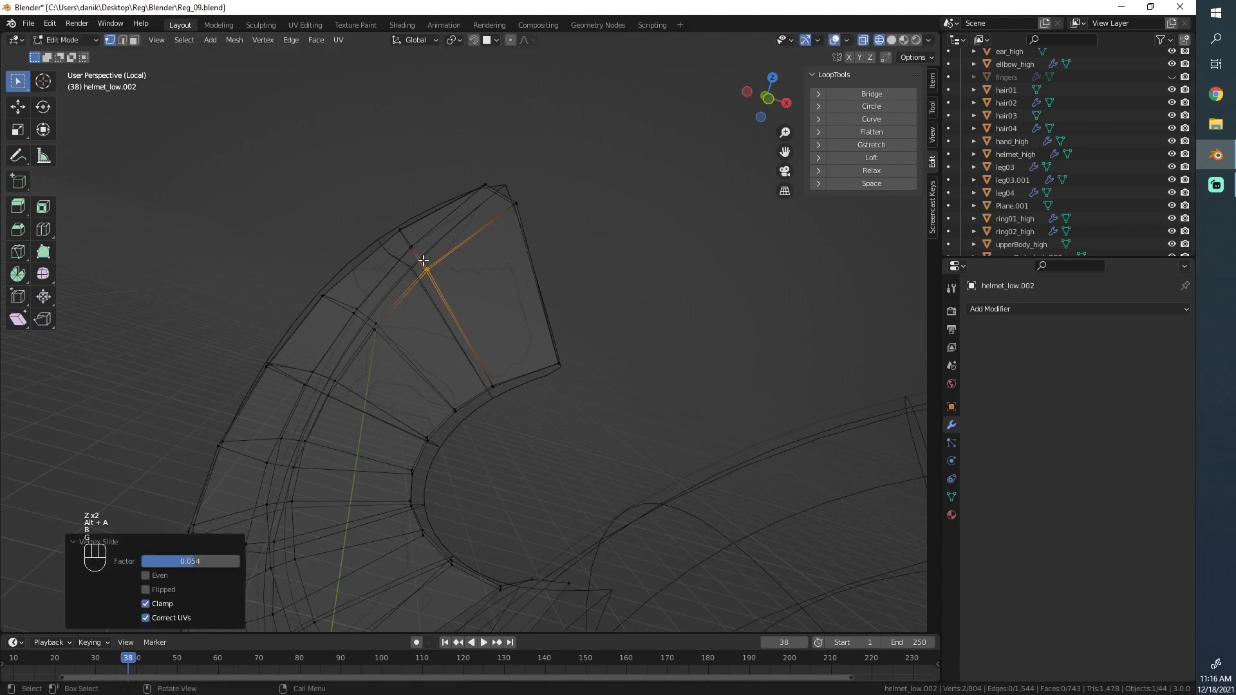
pyautogui.press('Tab')
pyautogui.scroll(-1, 511, 416)
pyautogui.press('a')
pyautogui.press('z')
pyautogui.click(462, 380)
pyautogui.moveTo(462, 379)
pyautogui.mouseDown(button='middle')
pyautogui.moveTo(154, 350)
pyautogui.moveTo(352, 396)
pyautogui.moveTo(509, 326)
pyautogui.mouseUp(button='middle')
pyautogui.hotkey('alt', 'a')
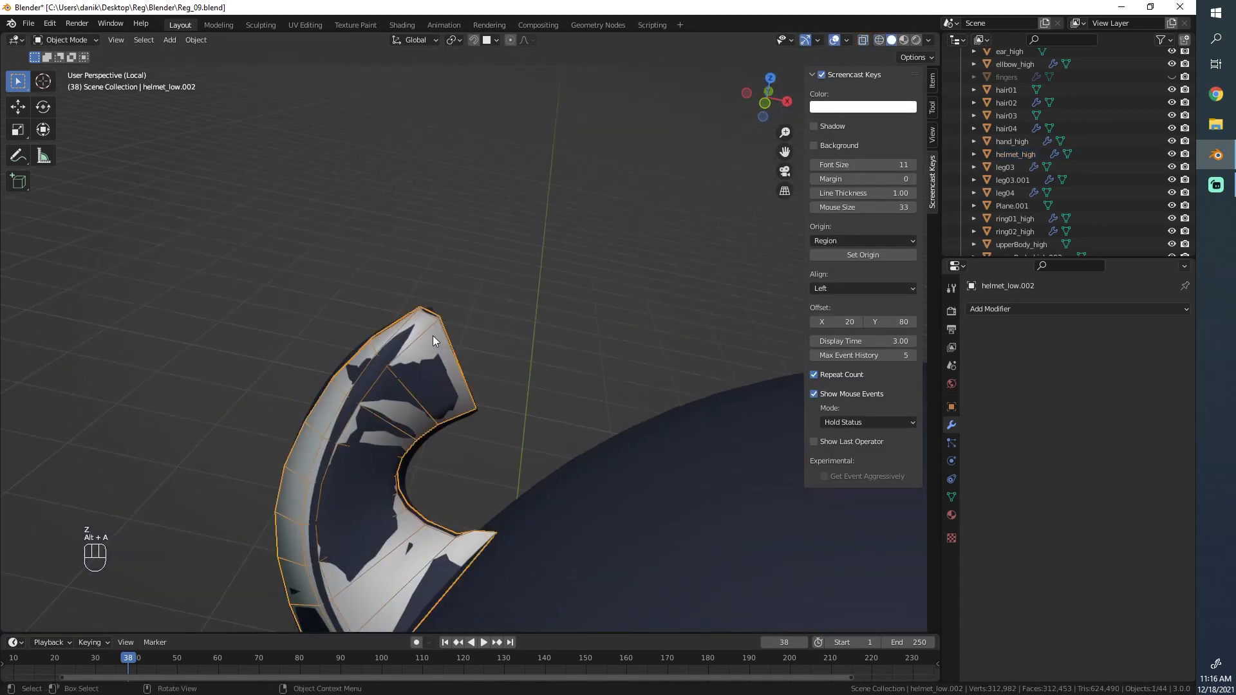
# - Move the upper tip vertices of the curved horn to the high-poly outline and slide its outer corner edge by about 0.394
pyautogui.scroll(3, 418, 339)
pyautogui.press('Tab')
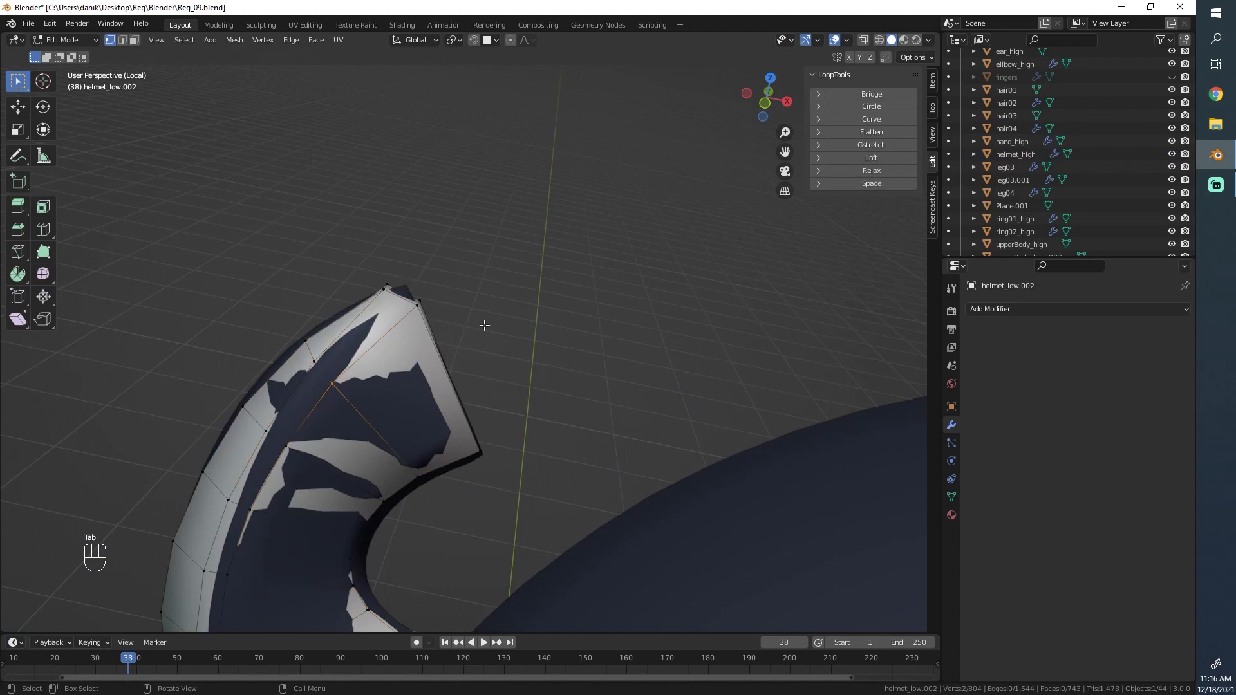
pyautogui.click(416, 330)
pyautogui.press('b')
pyautogui.moveTo(450, 333); pyautogui.dragTo(365, 269)
pyautogui.press('g')
pyautogui.click(403, 282)
pyautogui.hotkey('alt', 'a')
pyautogui.press('b')
pyautogui.press('g')
pyautogui.press('g')
pyautogui.click(388, 273)
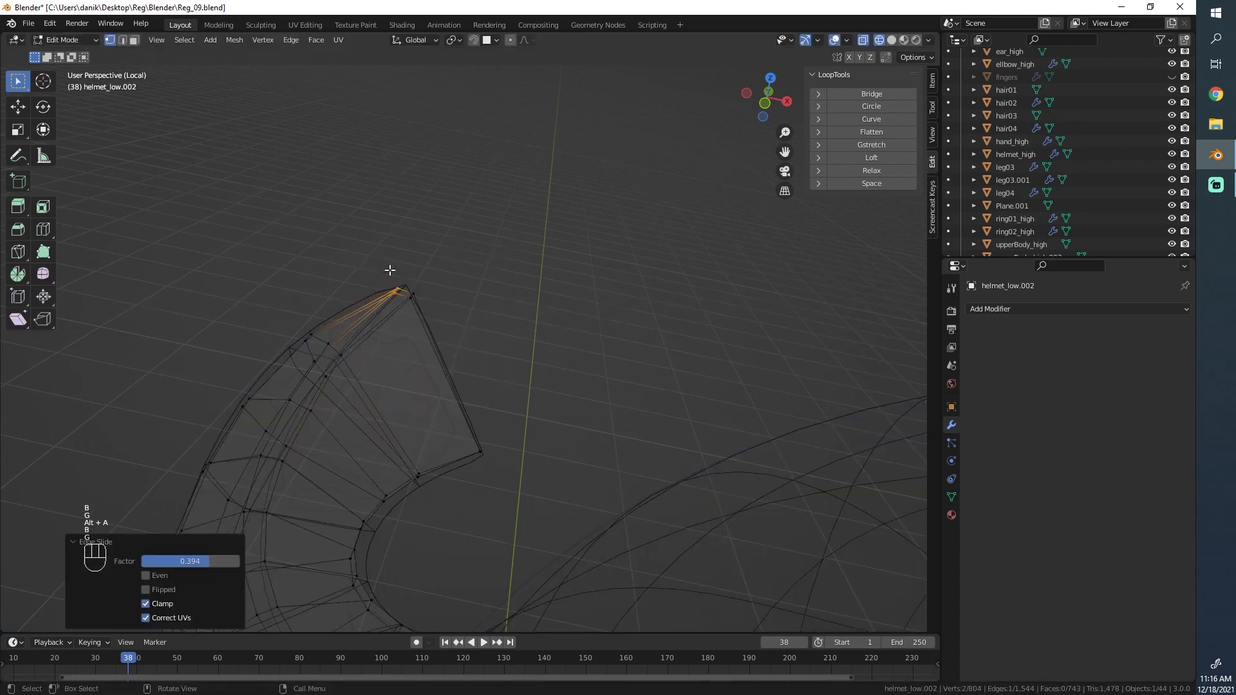
# - Slide the ring loop behind the curved horn's tip, and hide the high-poly helmet
pyautogui.moveTo(388, 274); pyautogui.dragTo(488, 300, button='middle')
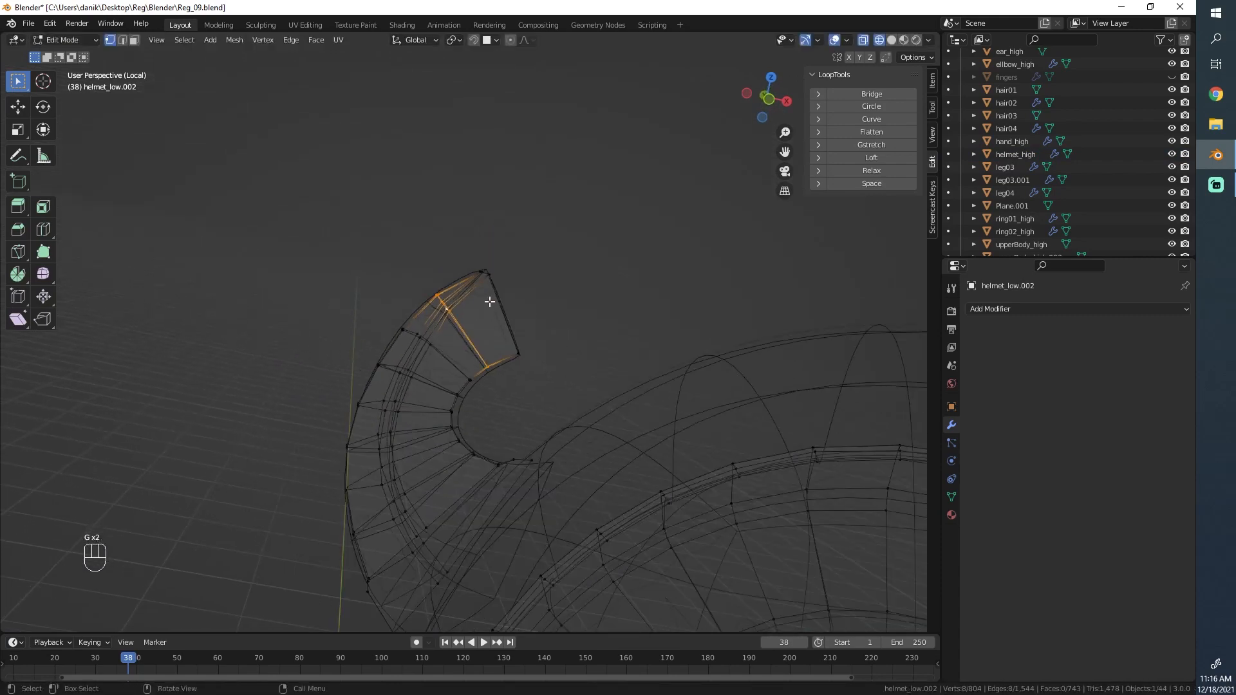
pyautogui.press('Tab')
pyautogui.hotkey('alt', 'a')
pyautogui.click(496, 345)
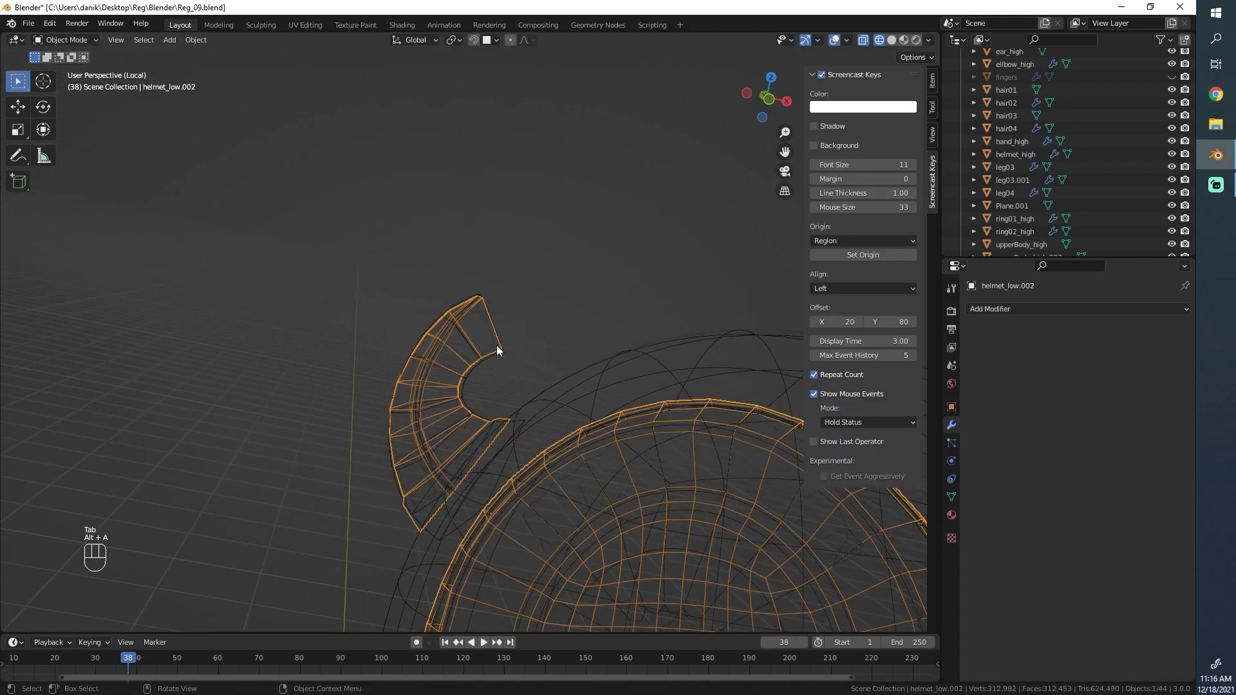
pyautogui.press('z')
pyautogui.press('h')
pyautogui.moveTo(481, 342); pyautogui.dragTo(481, 391, button='middle')
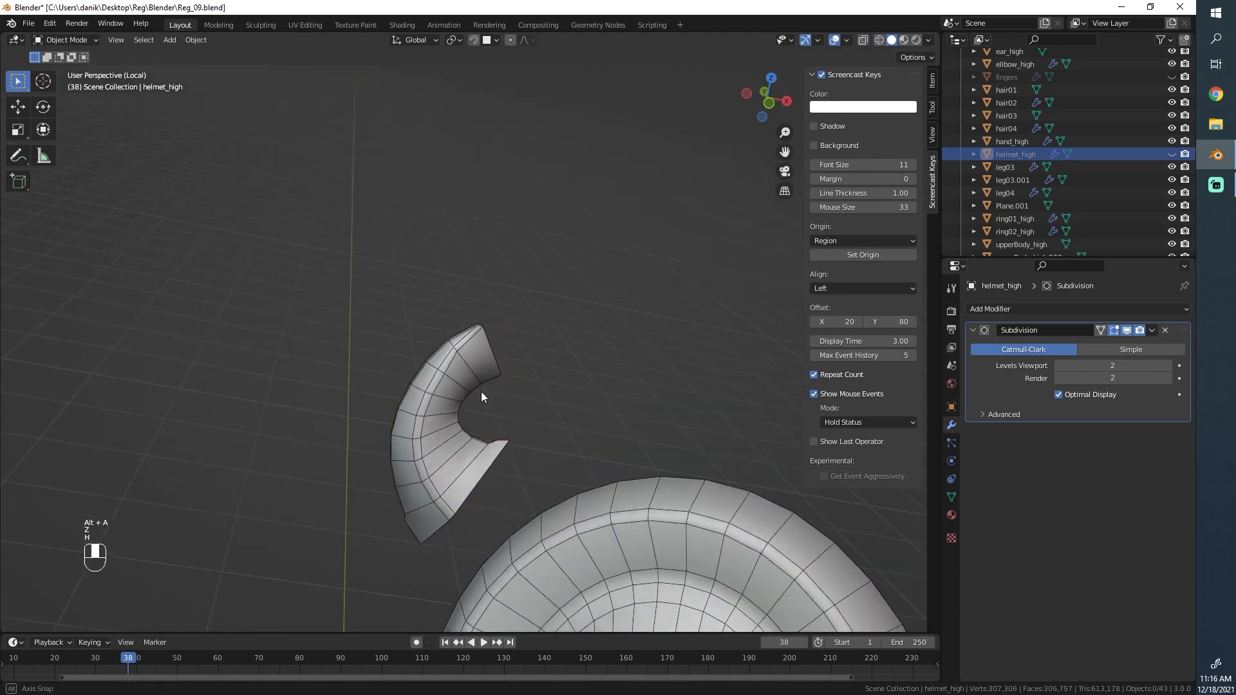
# - Slide the ring loop closer to the curved horn's tip and add one centred loop cut in the widened gap behind it
pyautogui.scroll(2, 481, 391)
pyautogui.click(452, 350)
pyautogui.press('Tab')
pyautogui.moveTo(452, 350); pyautogui.dragTo(456, 315, button='middle')
pyautogui.press('g')
pyautogui.press('g')
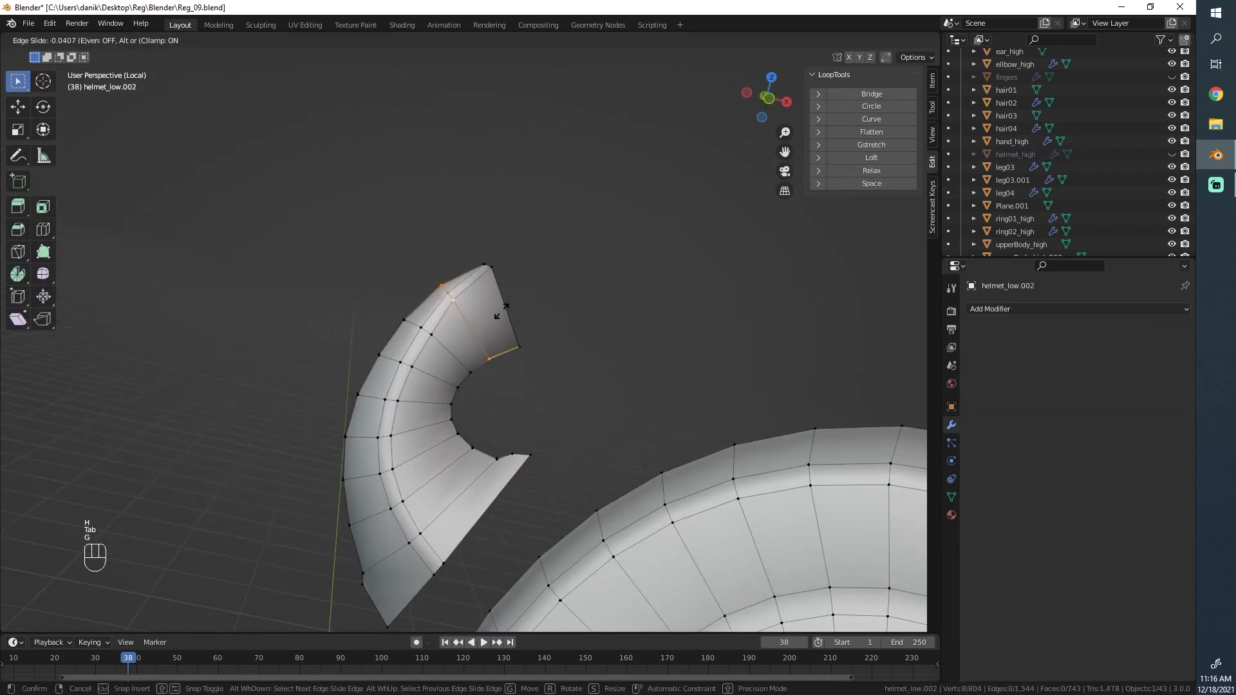
pyautogui.click(512, 300)
pyautogui.click(435, 312)
pyautogui.scroll(4, 435, 312)
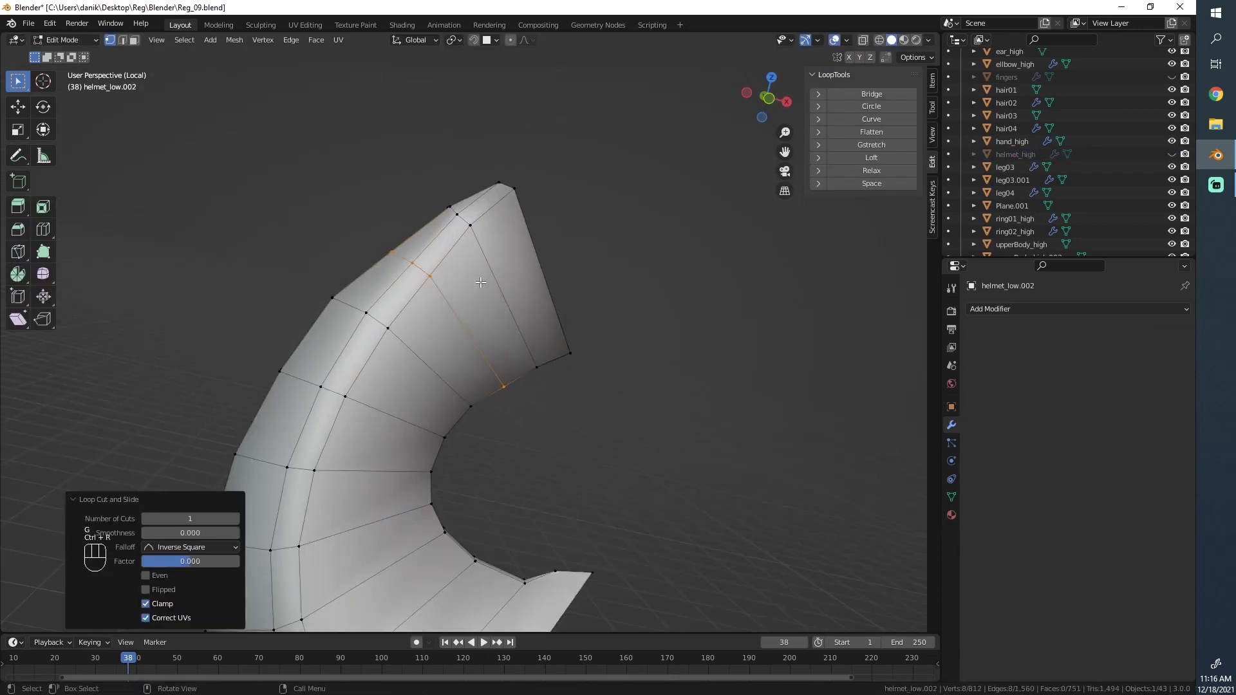
pyautogui.moveTo(435, 312); pyautogui.dragTo(420, 306, button='middle')
# - Move the new loop's outer-edge and ridge vertices slightly outward to round the curved horn's profile
pyautogui.hotkey('alt', 'a')
pyautogui.press('z')
pyautogui.hotkey('alt', 'a')
pyautogui.press('b')
pyautogui.moveTo(373, 252); pyautogui.dragTo(404, 274)
pyautogui.press('g')
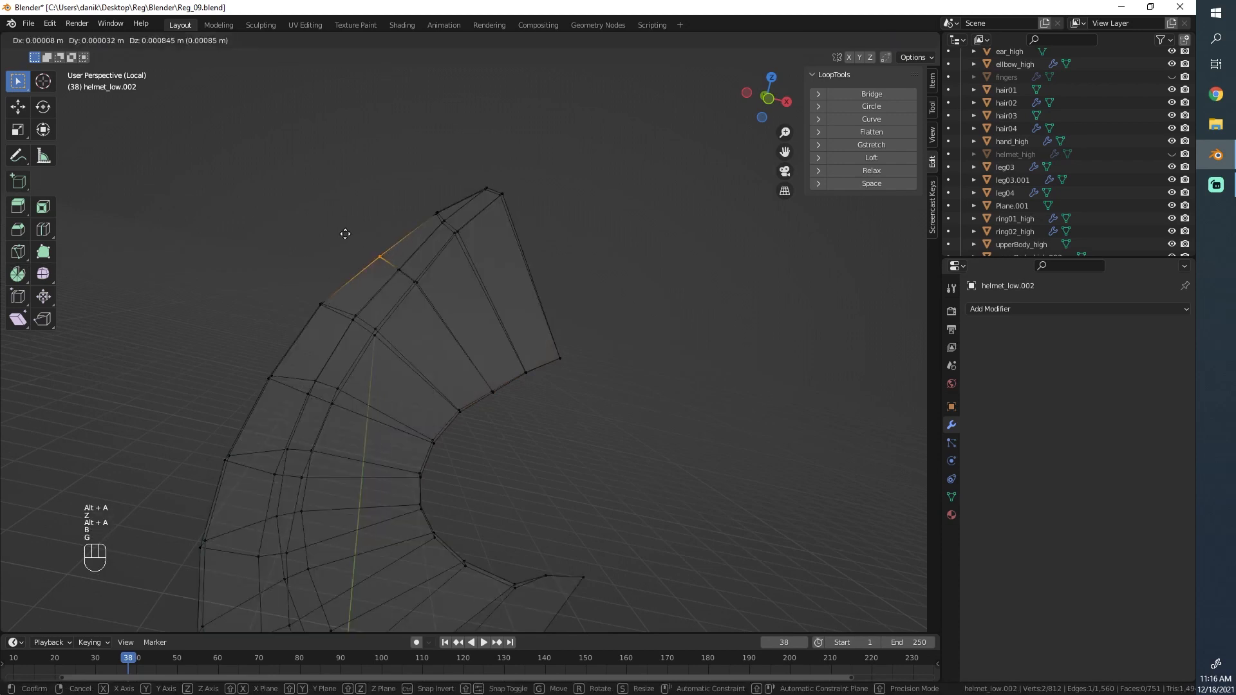
pyautogui.click(342, 230)
pyautogui.hotkey('alt', 'a')
pyautogui.press('b')
pyautogui.press('g')
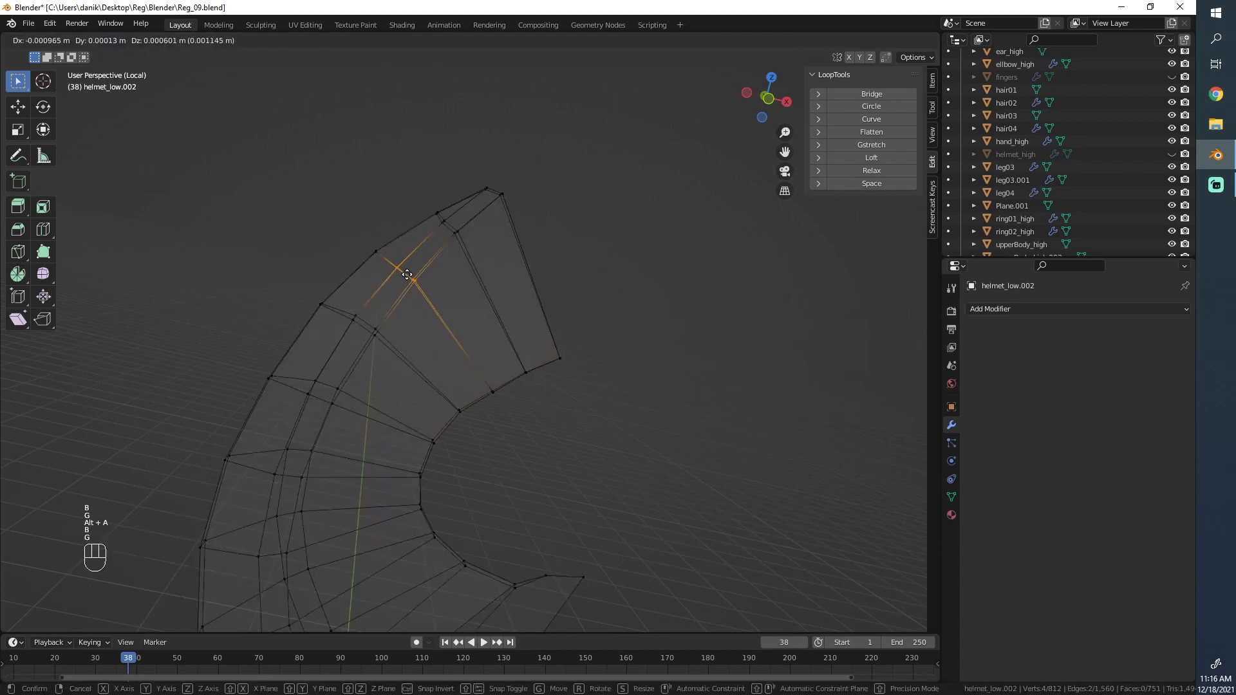
pyautogui.click(405, 273)
# - Move the new loop's vertices on the inner curve slightly to even out the curved horn's inner profile
pyautogui.hotkey('alt', 'a')
pyautogui.press('b')
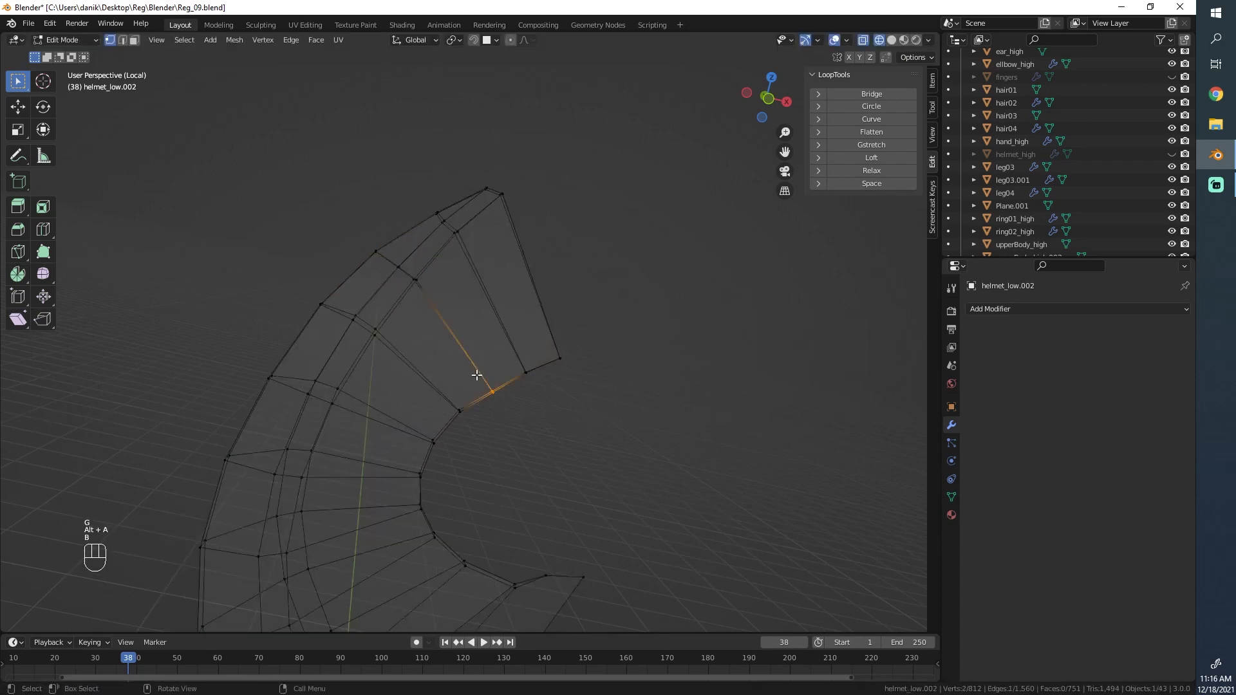
pyautogui.press('g')
pyautogui.click(475, 371)
pyautogui.press('Tab')
pyautogui.press('z')
pyautogui.scroll(-5, 381, 332)
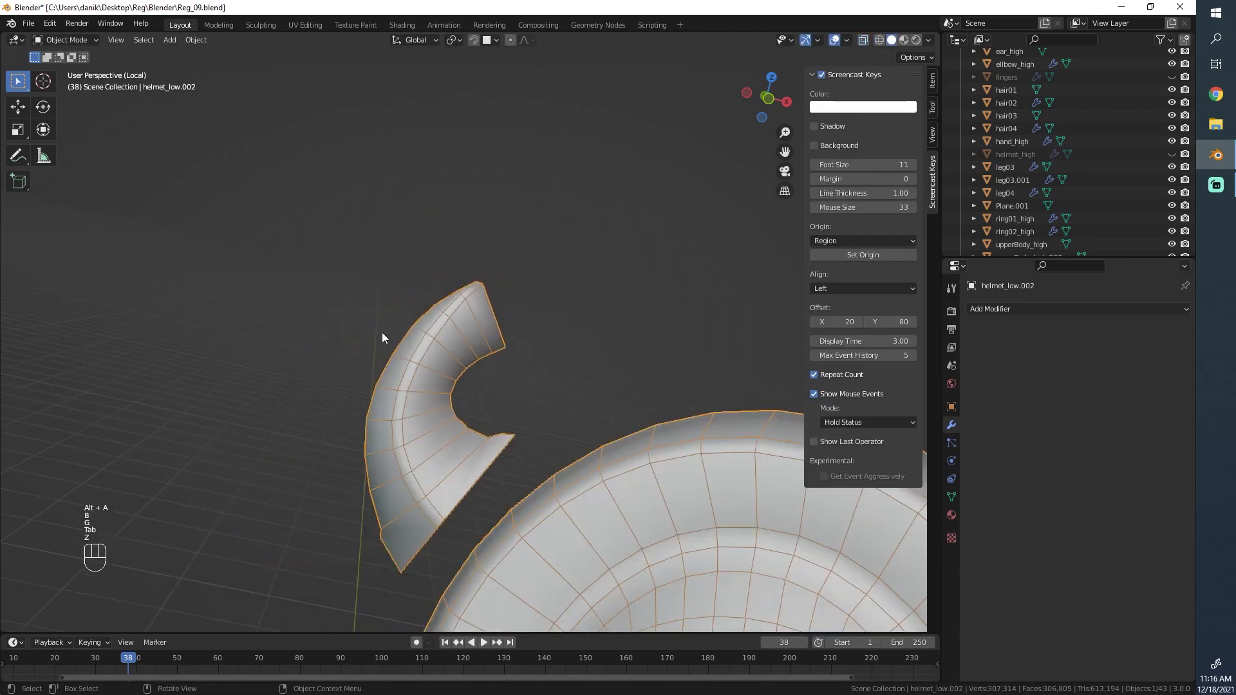
# - Examine the curved horn's silhouette and shading from closer up, with and without the editable mesh shown
pyautogui.moveTo(381, 332); pyautogui.dragTo(379, 266, button='middle')
pyautogui.hotkey('alt', 'a')
pyautogui.scroll(3, 539, 276)
pyautogui.press('Tab')
pyautogui.press('Tab')
pyautogui.press('Tab')
pyautogui.press('Tab')
pyautogui.scroll(2, 392, 245)
# - Nudge the added loop's outer-edge vertices on the curved horn by about 0.0005 m
pyautogui.press('Tab')
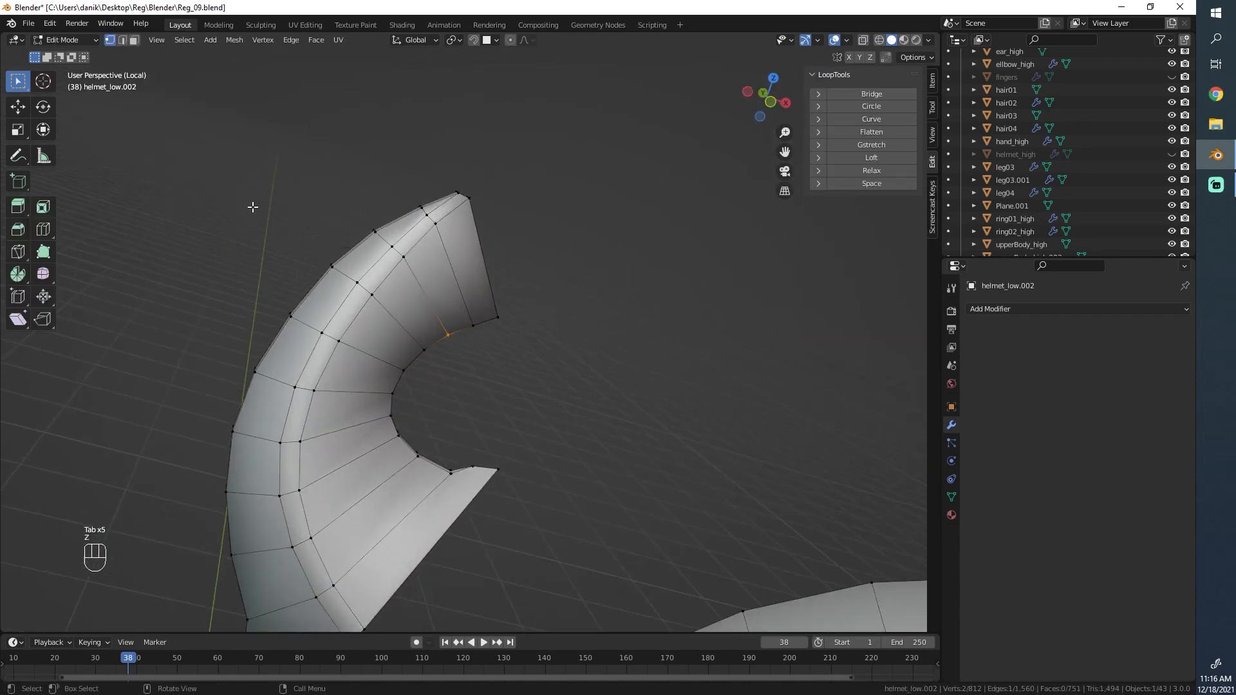
pyautogui.press('z')
pyautogui.press('b')
pyautogui.moveTo(360, 214); pyautogui.dragTo(385, 244)
pyautogui.scroll(3, 381, 241)
pyautogui.press('z')
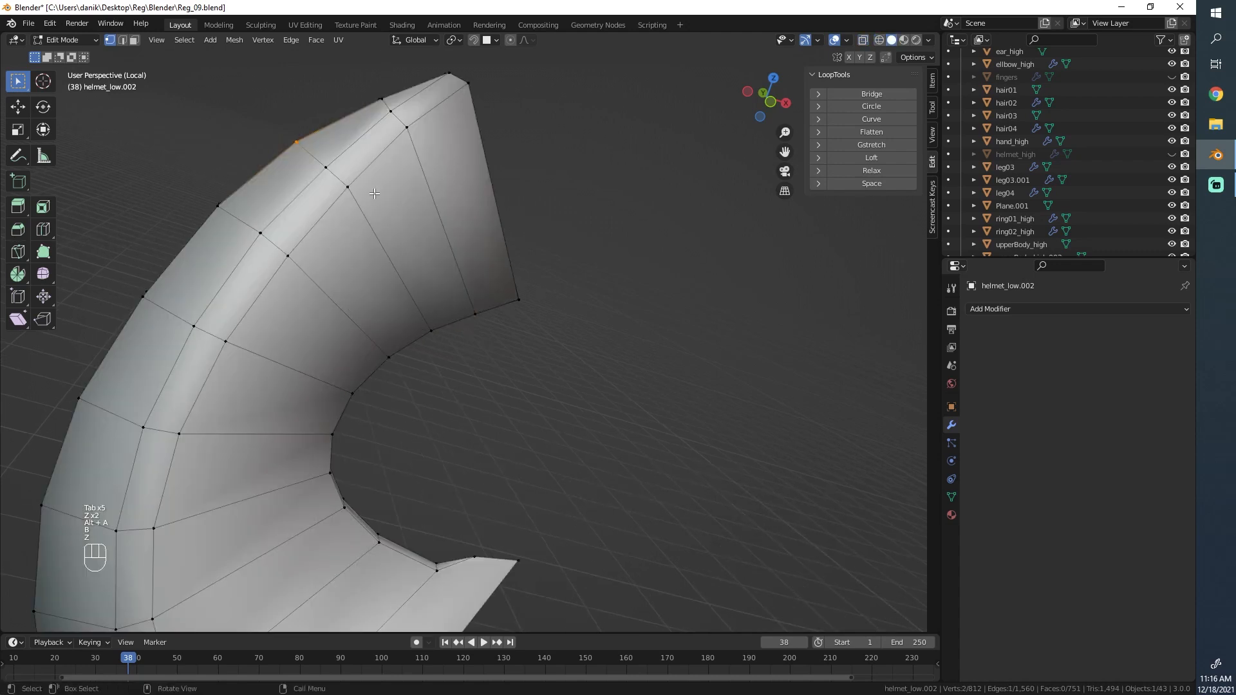
pyautogui.press('g')
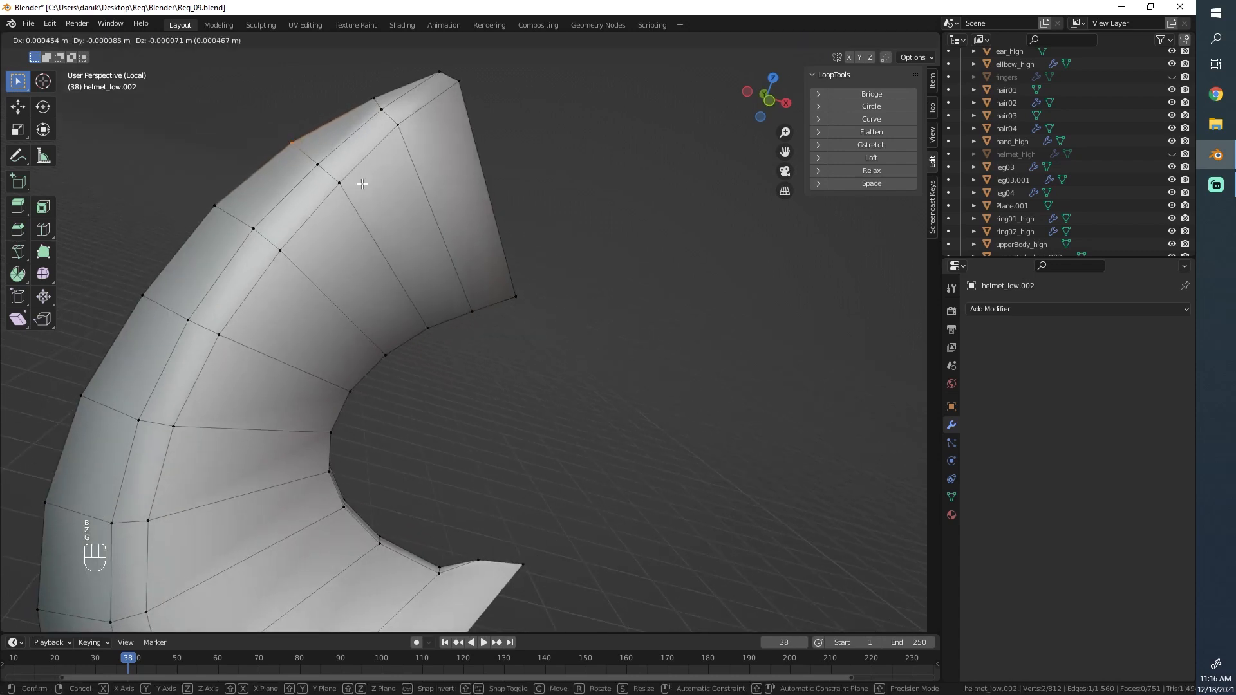
pyautogui.click(362, 184)
# - Vertex-slide the ridge vertices of the ring beside the curved horn's tip, and check the whole low-poly helmet
pyautogui.press('z')
pyautogui.hotkey('alt', 'a')
pyautogui.press('b')
pyautogui.moveTo(387, 122); pyautogui.dragTo(376, 107)
pyautogui.press('g')
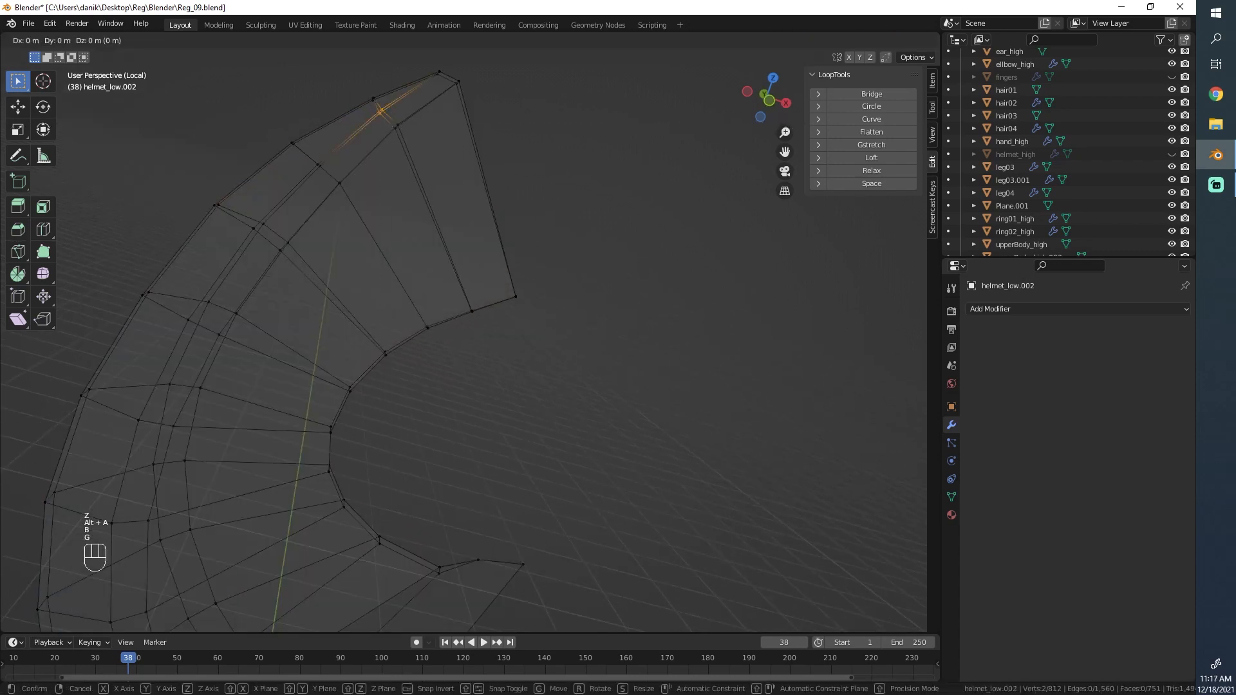
pyautogui.press('g')
pyautogui.click(420, 142)
pyautogui.scroll(-1, 419, 142)
pyautogui.press('Tab')
pyautogui.press('z')
pyautogui.scroll(-7, 621, 179)
pyautogui.moveTo(437, 302)
pyautogui.mouseDown(button='middle')
pyautogui.moveTo(434, 323)
pyautogui.moveTo(669, 512)
pyautogui.moveTo(697, 512)
pyautogui.moveTo(566, 377)
pyautogui.moveTo(484, 352)
pyautogui.mouseUp(button='middle')
pyautogui.moveTo(597, 423); pyautogui.dragTo(342, 369, button='middle')
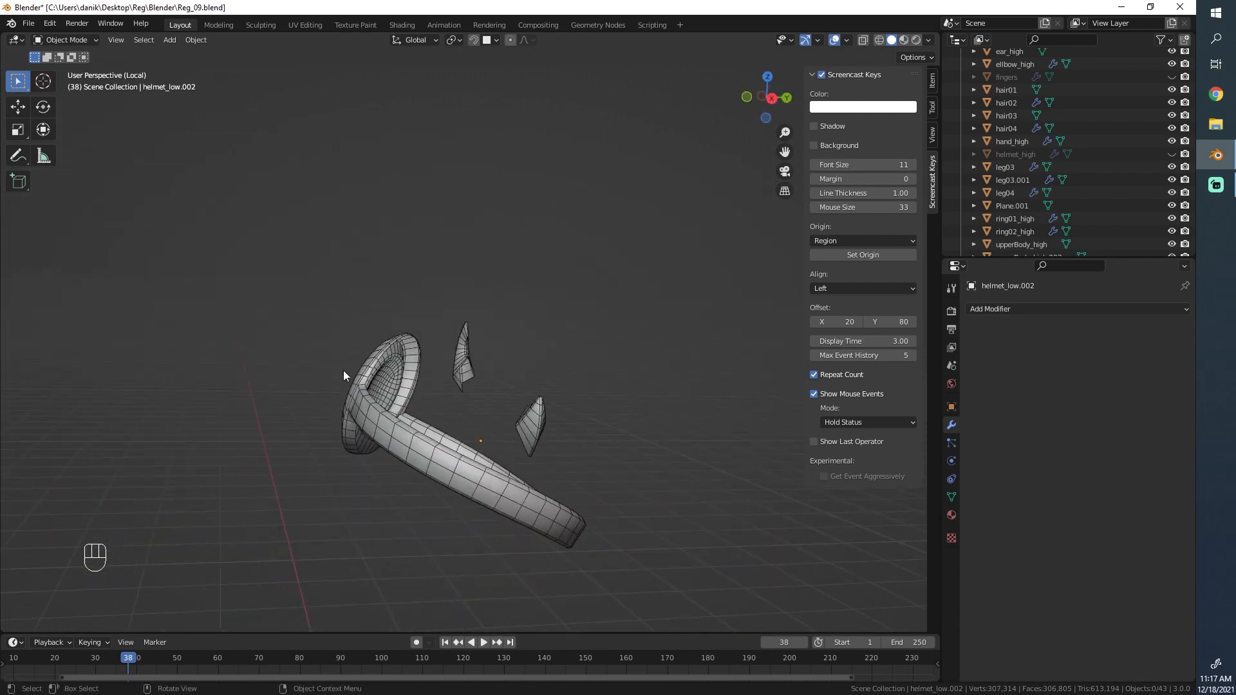
# - Dissolve the extra edge loop between the round side piece's outer rim and its recessed center on helmet_low.002
pyautogui.moveTo(437, 368); pyautogui.dragTo(619, 480, button='middle')
pyautogui.moveTo(550, 417); pyautogui.dragTo(592, 438, button='middle')
pyautogui.click(547, 437)
pyautogui.moveTo(420, 426); pyautogui.dragTo(546, 299, button='middle')
pyautogui.scroll(4, 568, 405)
pyautogui.press('Tab')
pyautogui.scroll(1, 545, 300)
pyautogui.press('x')
pyautogui.click(561, 269)
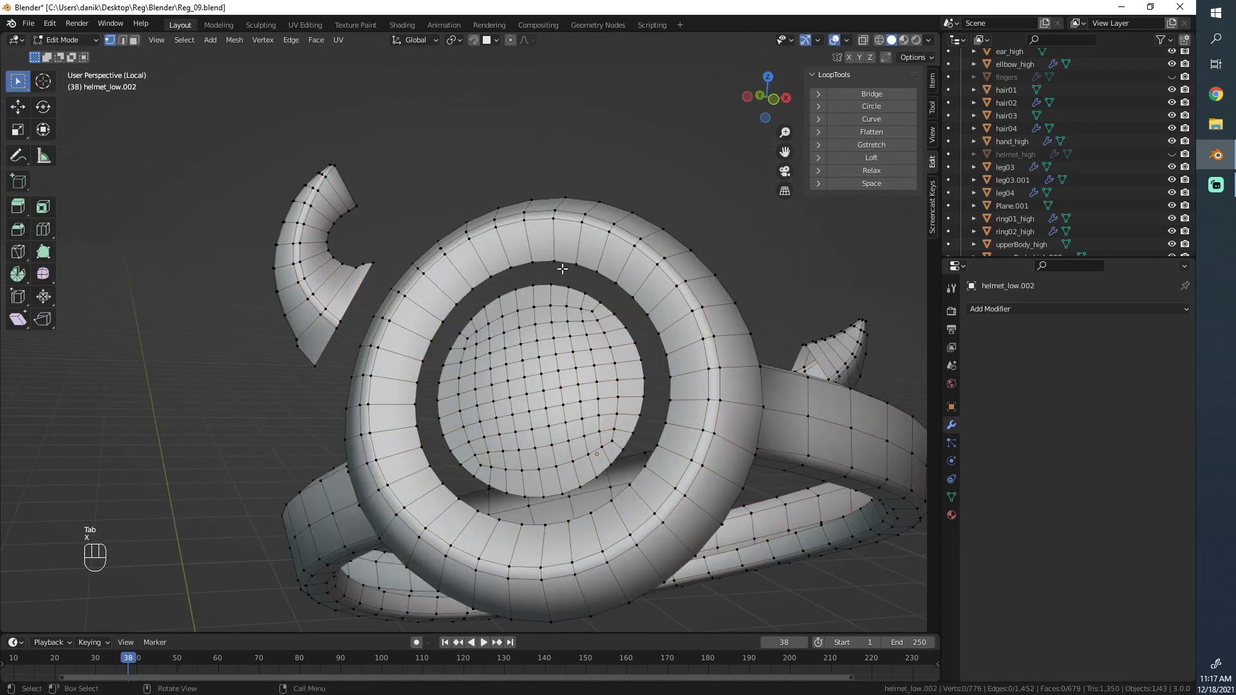
pyautogui.hotkey('ctrl', 'z')
pyautogui.press('x')
pyautogui.click(527, 487)
pyautogui.press('Tab')
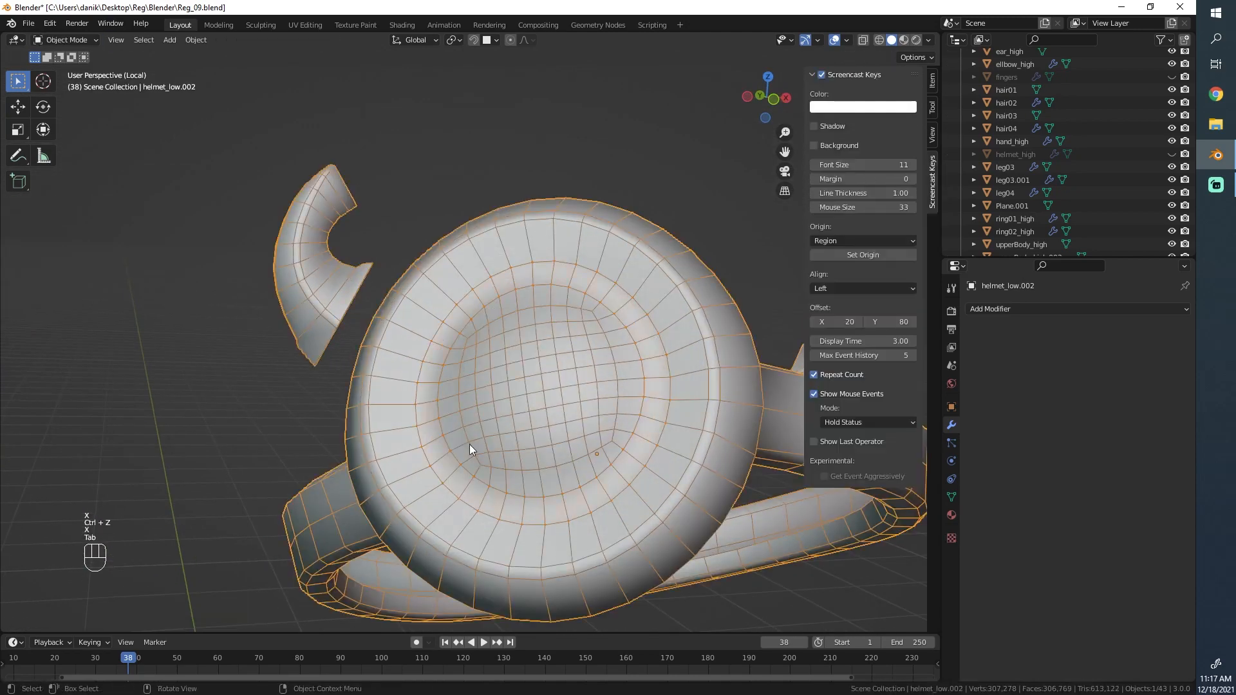
# - Examine the low-poly helmet's round side piece, band and horns from several angles
pyautogui.moveTo(469, 444); pyautogui.dragTo(473, 414, button='middle')
pyautogui.hotkey('alt', 'a')
pyautogui.scroll(2, 473, 346)
pyautogui.press('Tab')
pyautogui.scroll(-3, 473, 346)
pyautogui.press('Tab')
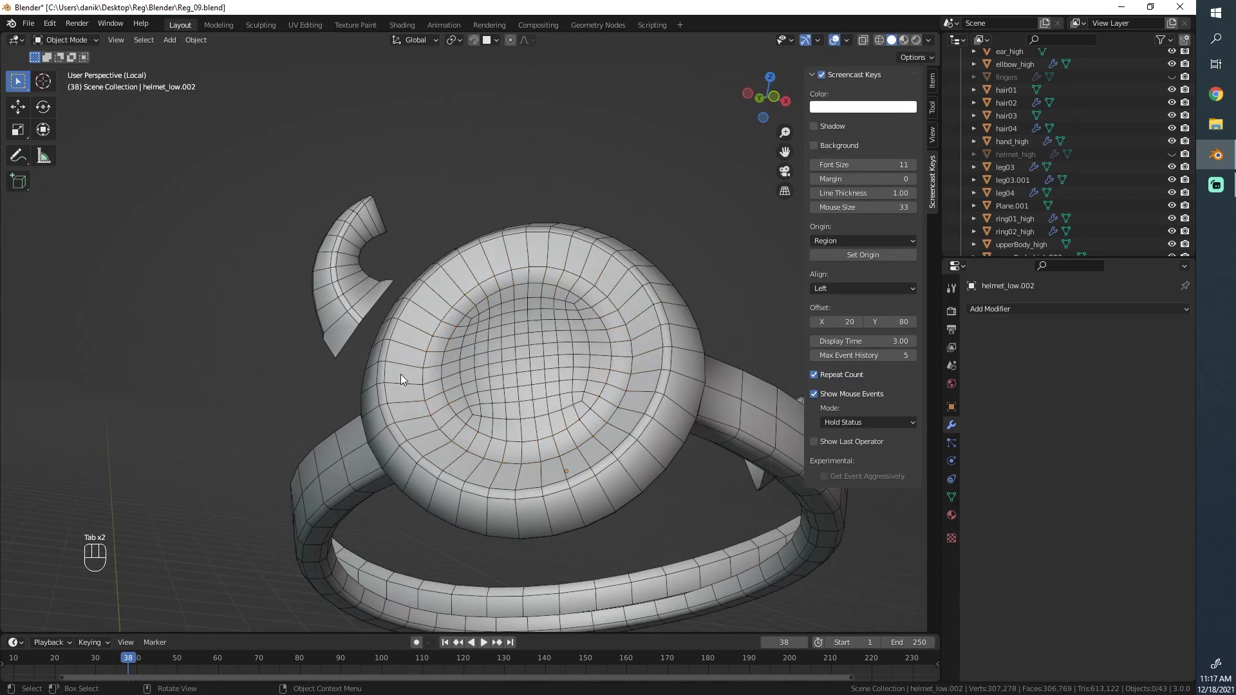
pyautogui.scroll(-4, 400, 373)
pyautogui.moveTo(400, 373); pyautogui.dragTo(494, 239, button='middle')
pyautogui.scroll(2, 537, 427)
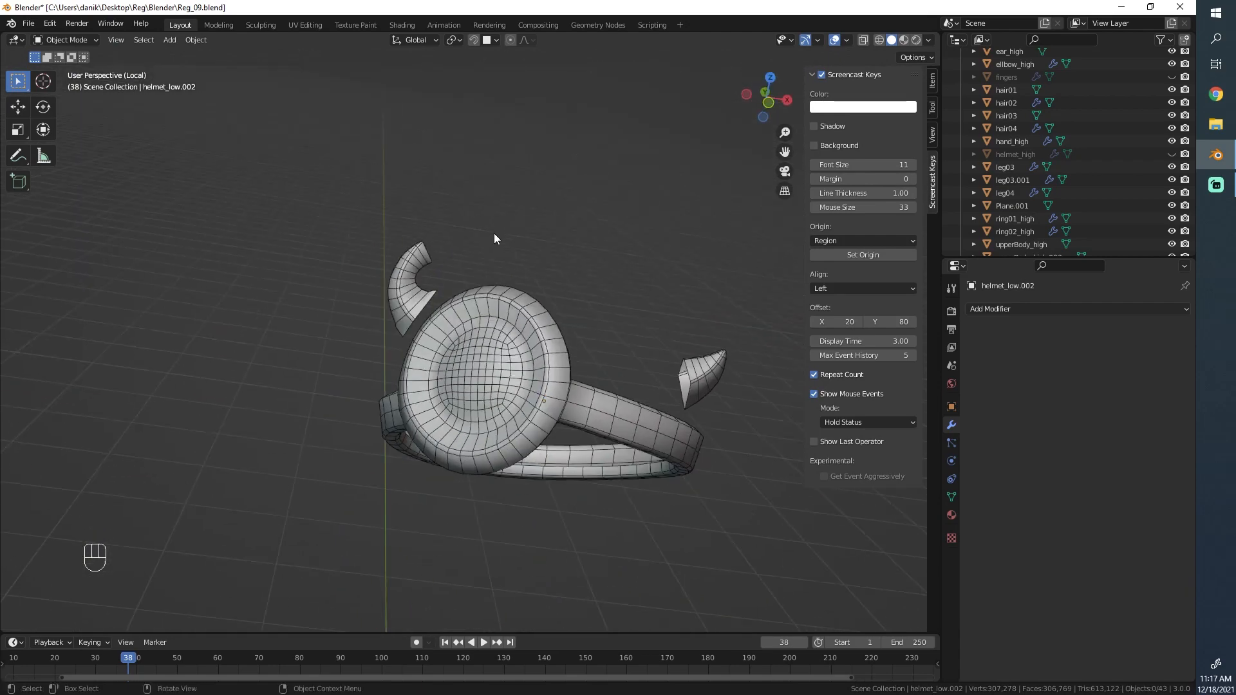
pyautogui.moveTo(713, 332); pyautogui.dragTo(530, 271, button='middle')
pyautogui.moveTo(438, 222); pyautogui.dragTo(319, 255, button='middle')
pyautogui.scroll(3, 411, 316)
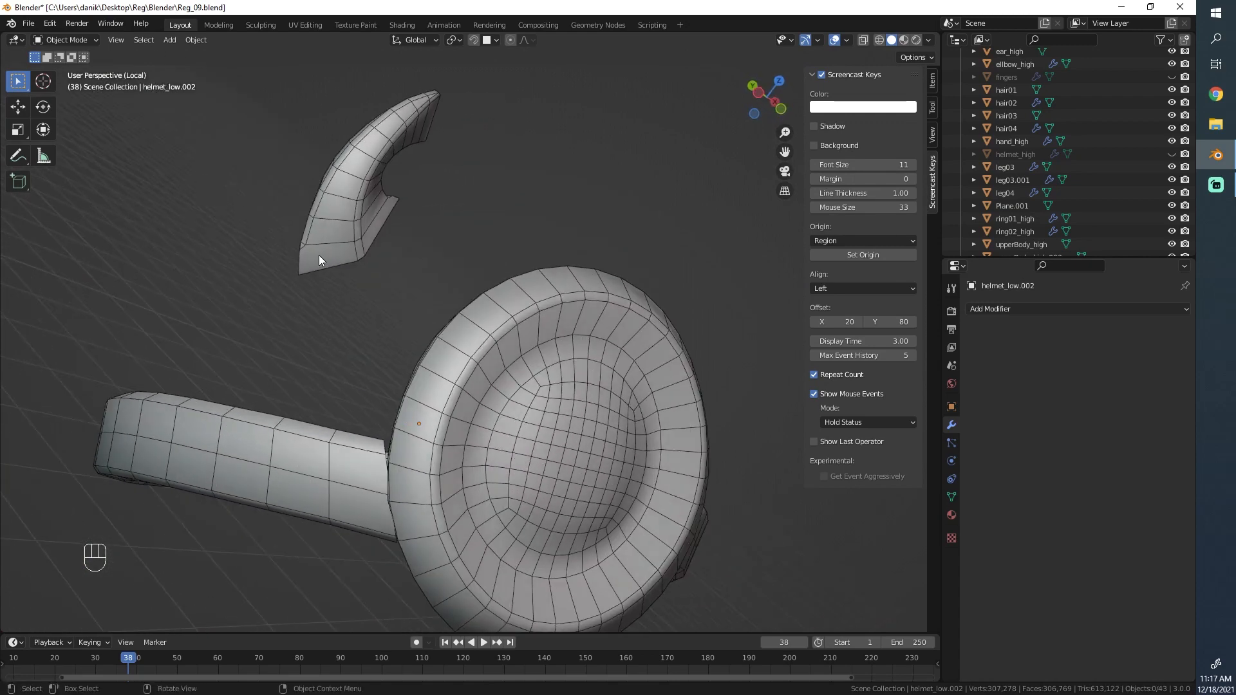
# - Delete the base-edge and leftover corner vertices of the curved horn to remove its lowest row of faces
pyautogui.click(333, 261)
pyautogui.press('Tab')
pyautogui.keyDown('alt'); pyautogui.click(340, 266); pyautogui.keyUp('alt')
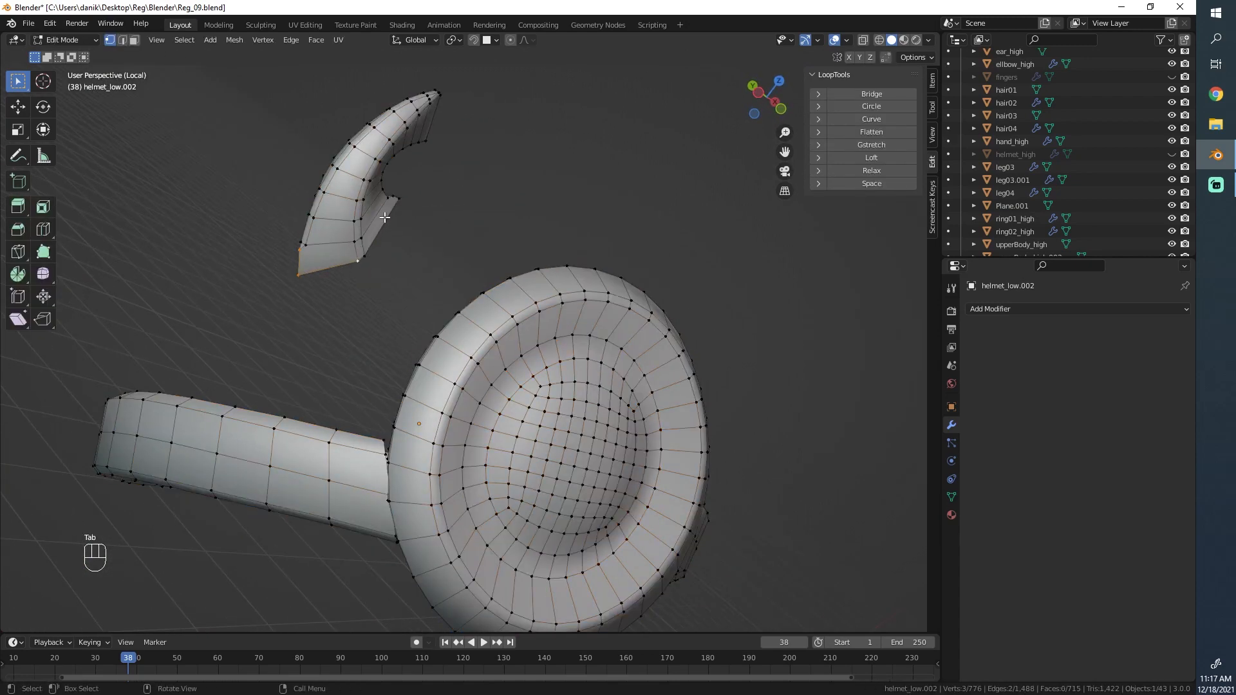
pyautogui.keyDown('ctrl'); pyautogui.click(302, 273); pyautogui.keyUp('ctrl')
pyautogui.press('x')
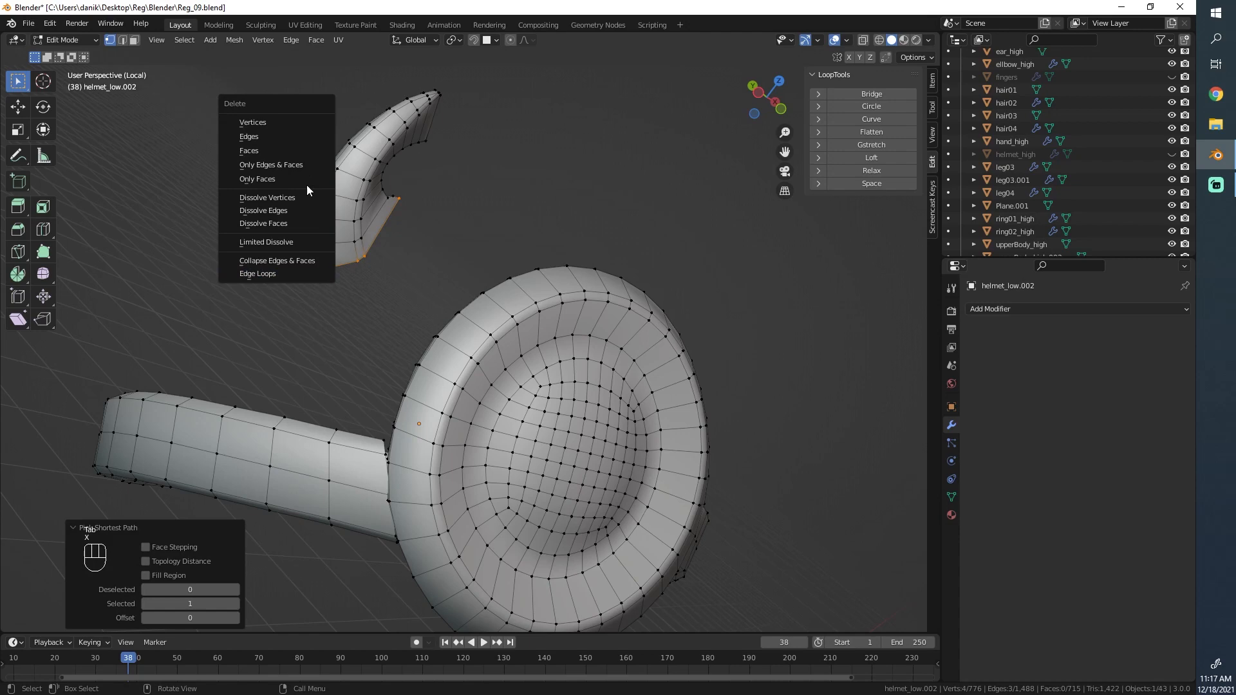
pyautogui.click(306, 128)
pyautogui.click(325, 253)
pyautogui.press('x')
pyautogui.click(325, 254)
pyautogui.moveTo(467, 238); pyautogui.dragTo(490, 291, button='middle')
pyautogui.click(361, 223)
pyautogui.press('x')
pyautogui.click(360, 223)
pyautogui.press('Tab')
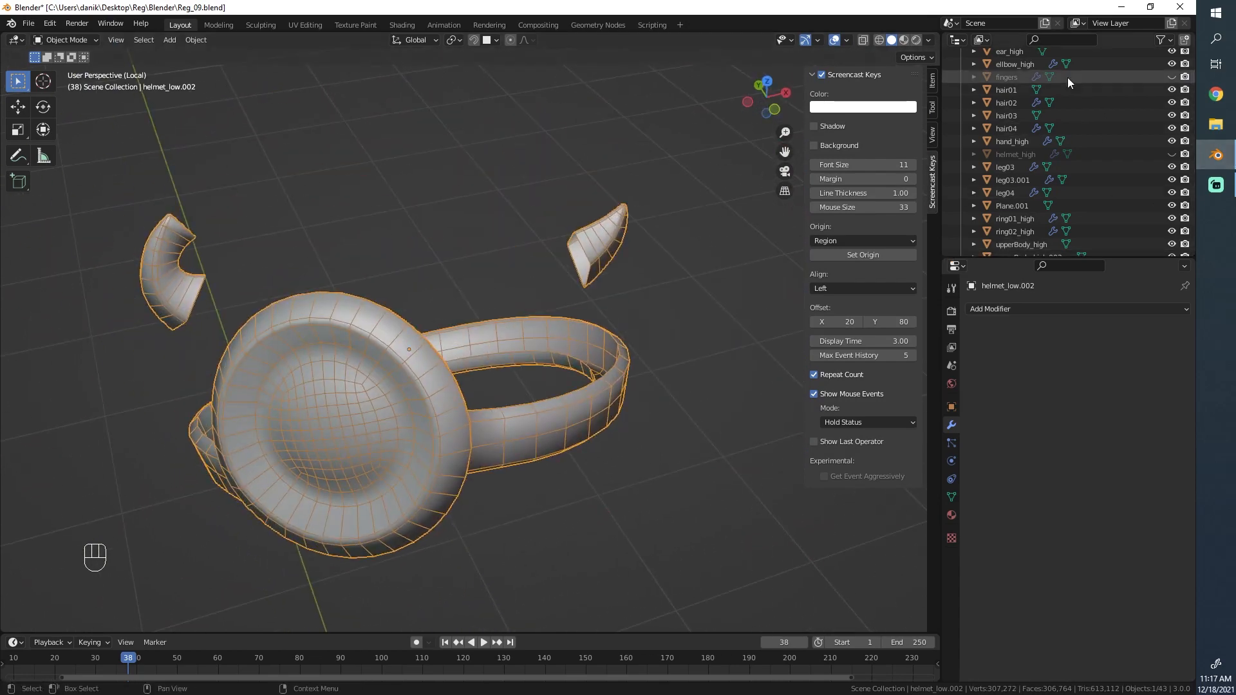
# - Unhide the helmet_high and helmet_low objects to show them together with helmet_low.002
pyautogui.scroll(2, 1148, 98)
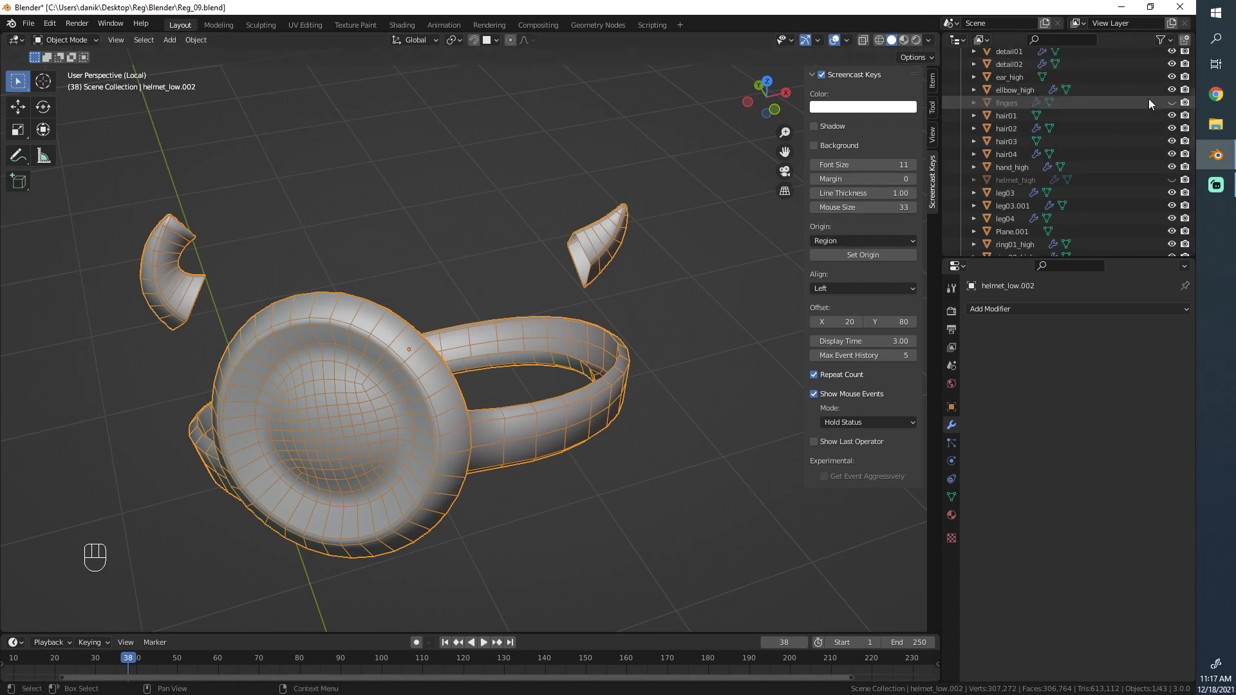
pyautogui.click(1170, 180)
pyautogui.click(542, 253)
pyautogui.scroll(-4, 1044, 182)
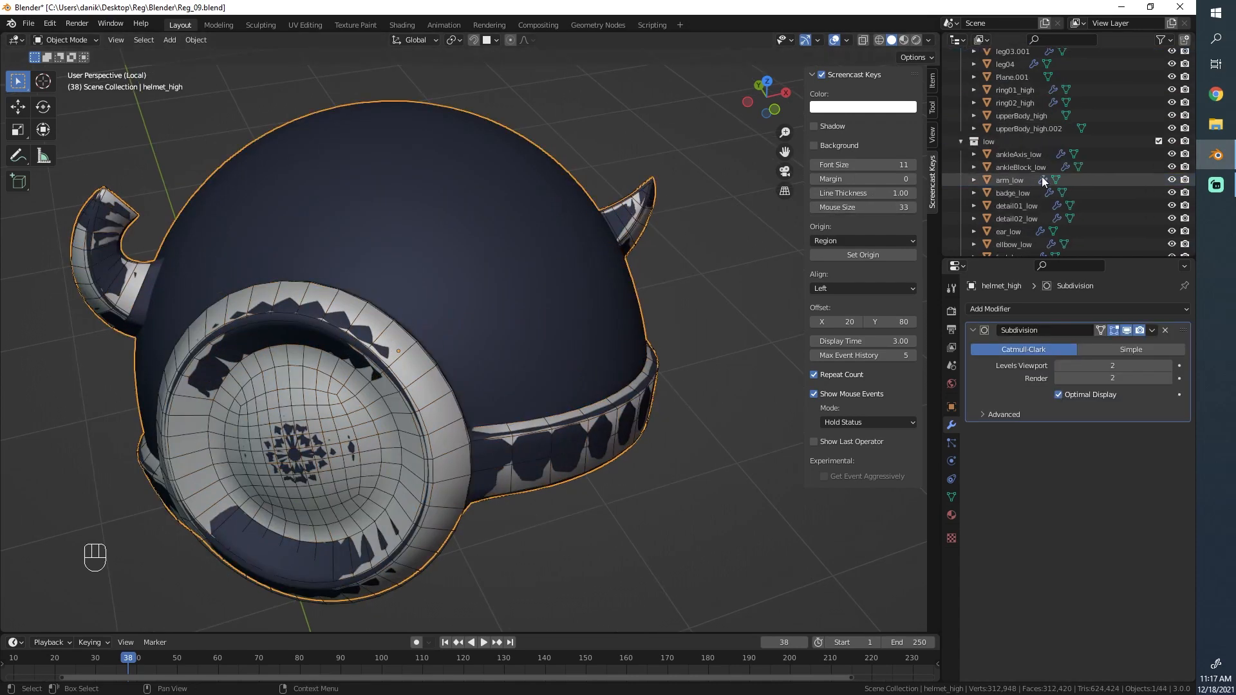
pyautogui.scroll(-5, 1044, 181)
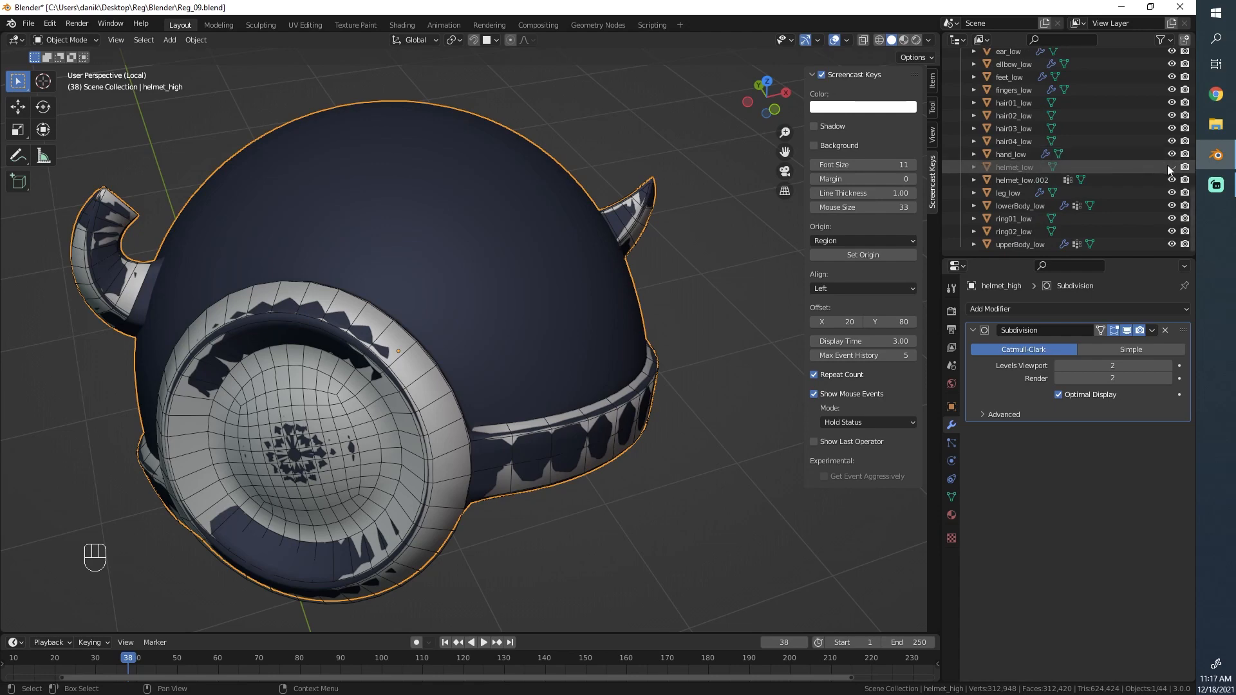
pyautogui.click(1169, 166)
# - Try to select the row of shell faces above the rim and around the round side piece while editing both helmets
pyautogui.keyDown('shift'); pyautogui.click(540, 245); pyautogui.keyUp('shift')
pyautogui.press('Tab')
pyautogui.hotkey('alt', 'a')
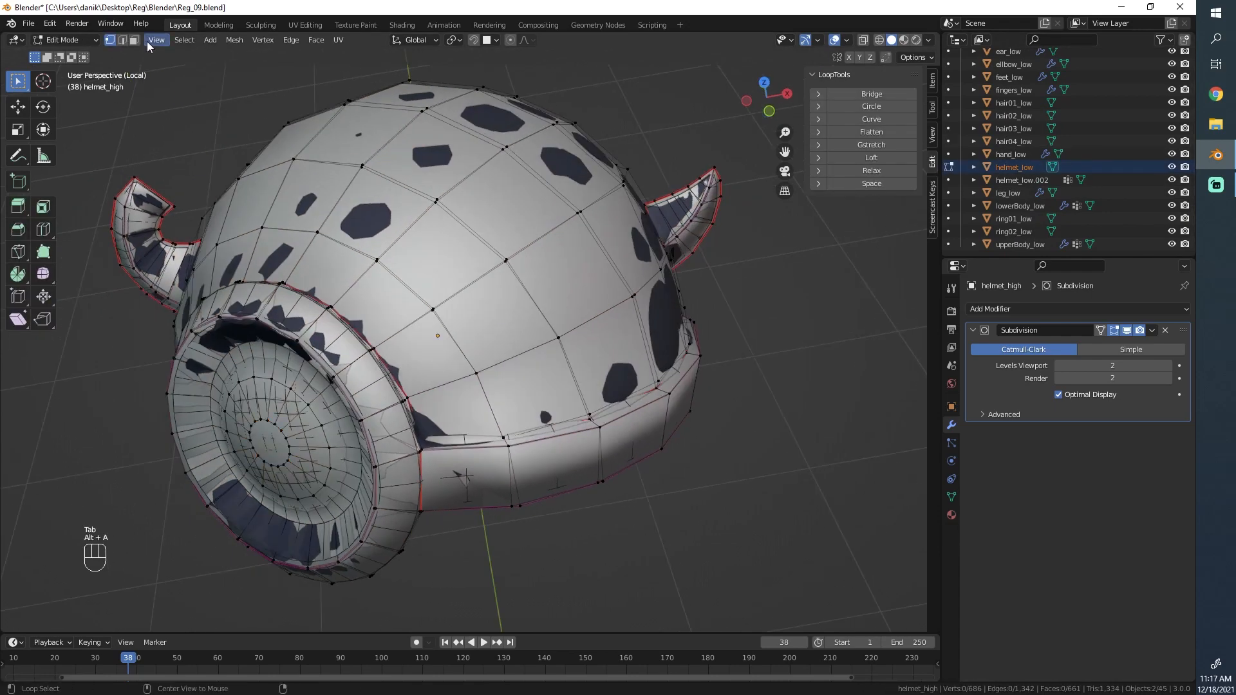
pyautogui.click(456, 412)
pyautogui.moveTo(457, 409); pyautogui.dragTo(560, 444, button='middle')
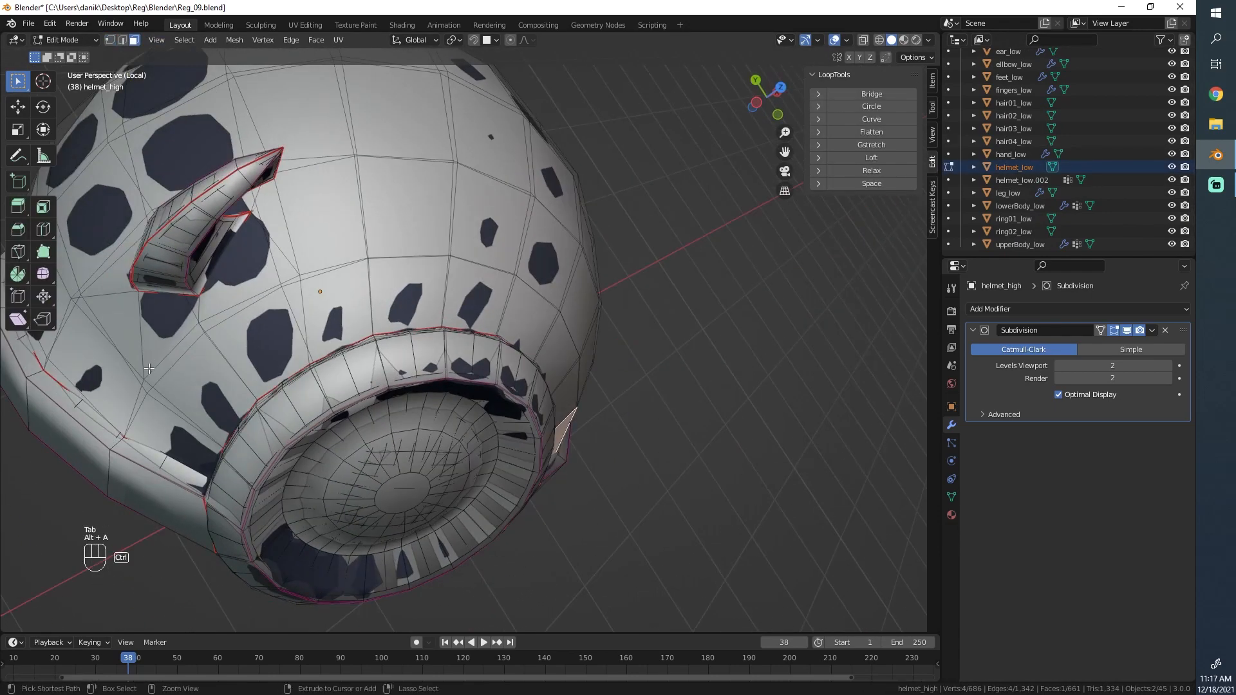
pyautogui.keyDown('ctrl'); pyautogui.click(178, 383); pyautogui.keyUp('ctrl')
pyautogui.moveTo(178, 382); pyautogui.dragTo(569, 222, button='middle')
pyautogui.hotkey('ctrl', 'z')
pyautogui.keyDown('ctrl'); pyautogui.click(425, 338); pyautogui.keyUp('ctrl')
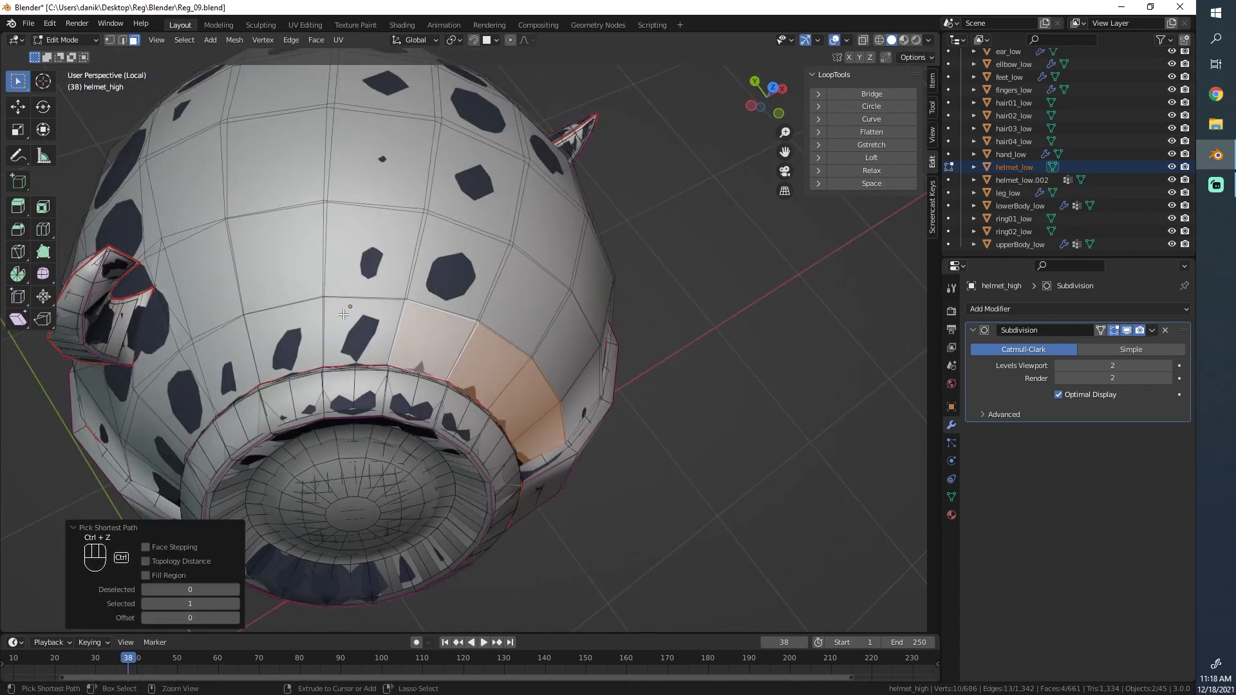
pyautogui.keyDown('ctrl'); pyautogui.click(344, 317); pyautogui.keyUp('ctrl')
pyautogui.moveTo(339, 315); pyautogui.dragTo(495, 438, button='middle')
pyautogui.keyDown('ctrl'); pyautogui.click(241, 453); pyautogui.keyUp('ctrl')
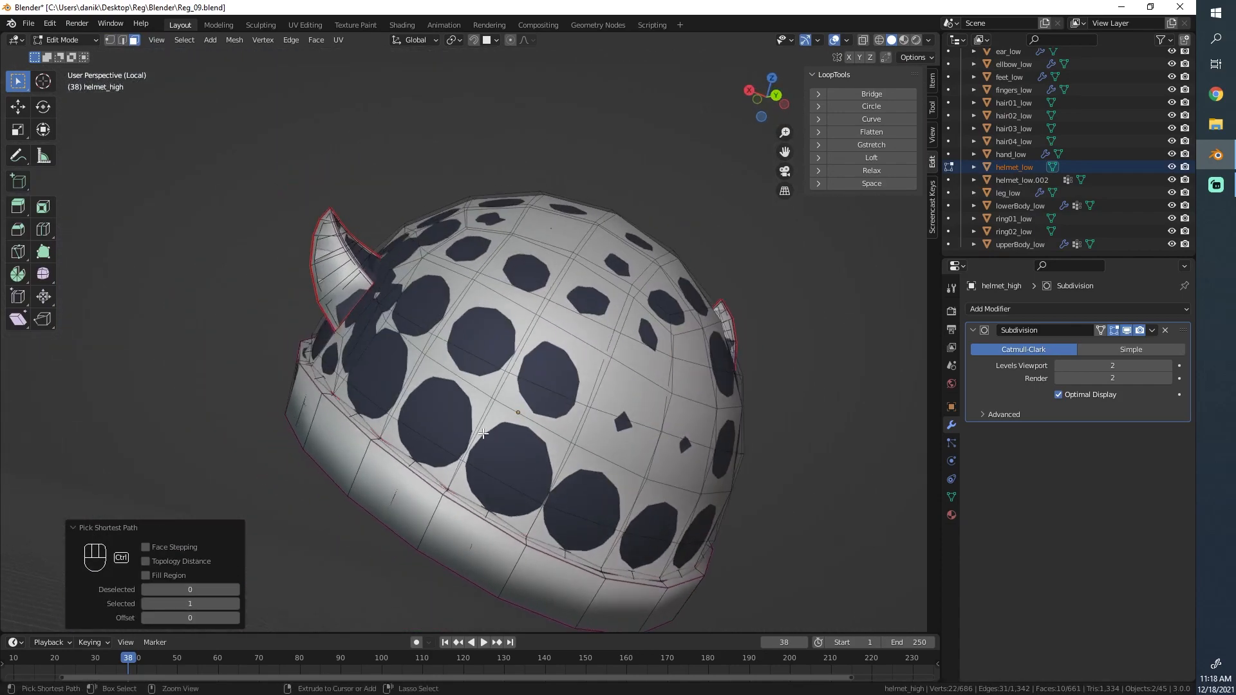
pyautogui.keyDown('ctrl'); pyautogui.click(496, 439); pyautogui.keyUp('ctrl')
pyautogui.moveTo(438, 403); pyautogui.dragTo(616, 340, button='middle')
pyautogui.keyDown('ctrl'); pyautogui.click(535, 446); pyautogui.keyUp('ctrl')
# - Examine the selected band of shell faces in wireframe and solid shading from several sides
pyautogui.press('z')
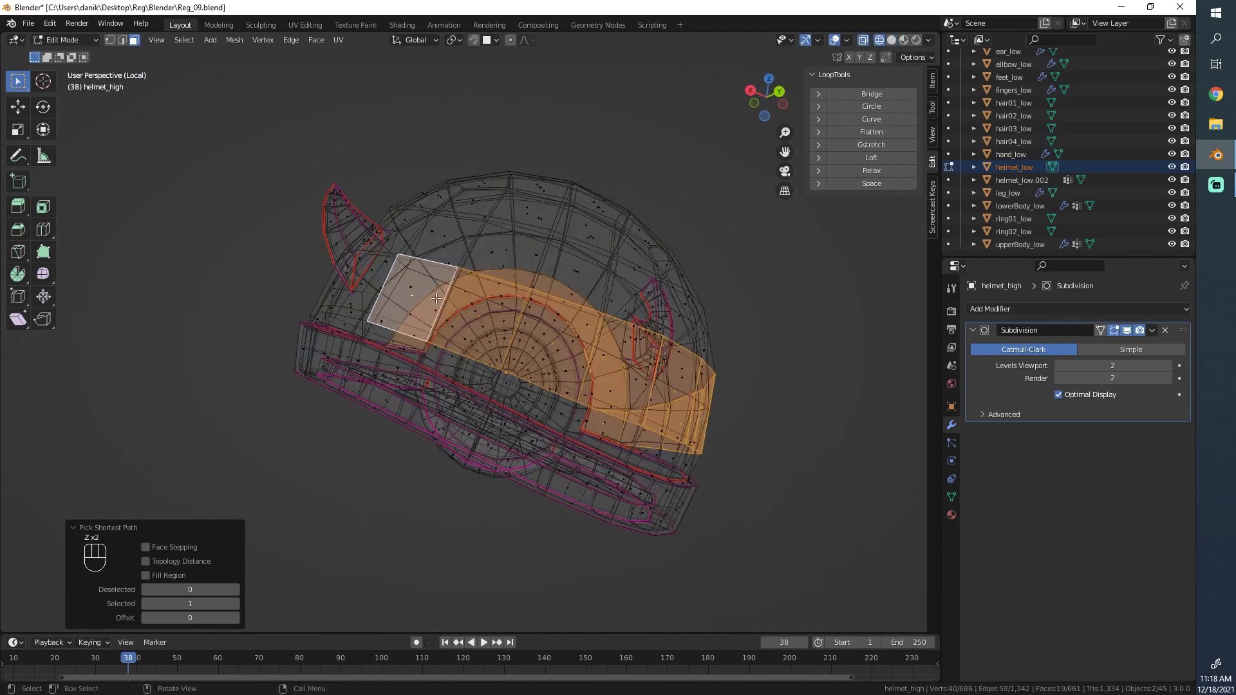
pyautogui.moveTo(430, 298)
pyautogui.mouseDown(button='middle')
pyautogui.moveTo(569, 405)
pyautogui.moveTo(505, 418)
pyautogui.mouseUp(button='middle')
pyautogui.scroll(1, 447, 390)
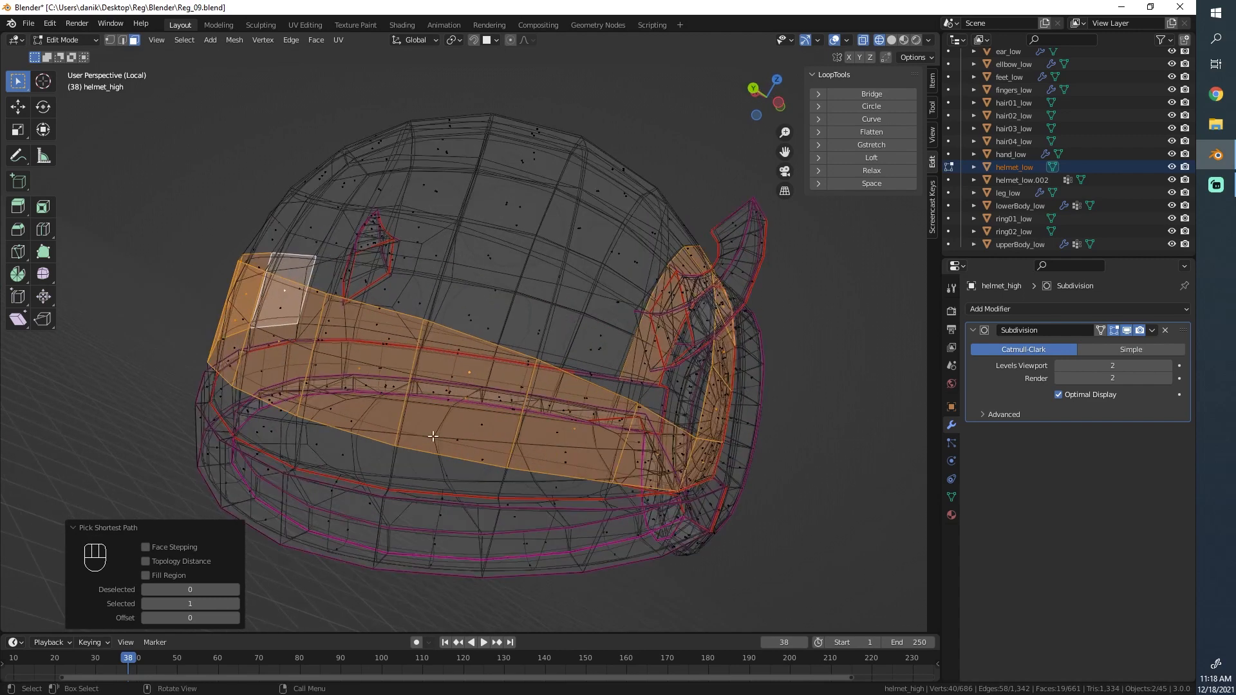
pyautogui.scroll(-1, 420, 447)
pyautogui.scroll(1, 419, 447)
pyautogui.moveTo(419, 447); pyautogui.dragTo(412, 413, button='middle')
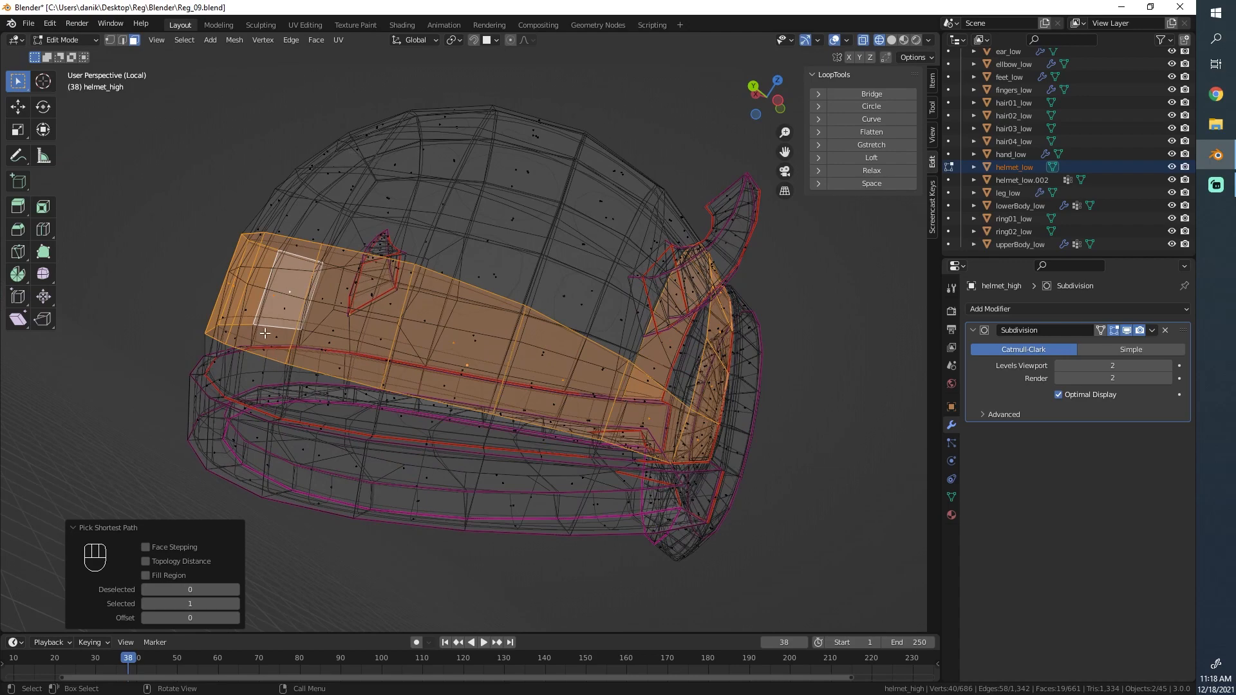
pyautogui.moveTo(264, 332); pyautogui.dragTo(546, 325, button='middle')
pyautogui.press('z')
pyautogui.moveTo(400, 369); pyautogui.dragTo(532, 361, button='middle')
pyautogui.moveTo(431, 363); pyautogui.dragTo(520, 305, button='middle')
# - Try to extend the face selection around the small horn and over the upper shell, undoing the last picks
pyautogui.keyDown('shift'); pyautogui.click(601, 251); pyautogui.keyUp('shift')
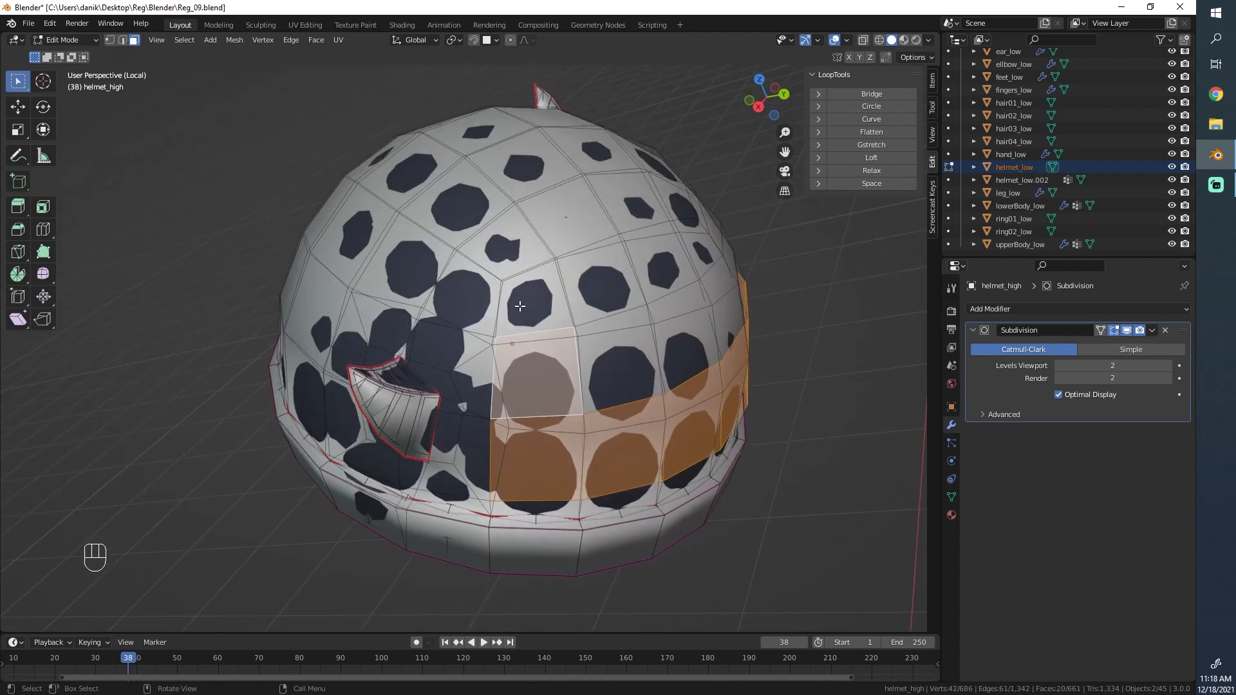
pyautogui.moveTo(418, 333); pyautogui.dragTo(509, 329, button='middle')
pyautogui.keyDown('shift'); pyautogui.click(608, 322); pyautogui.keyUp('shift')
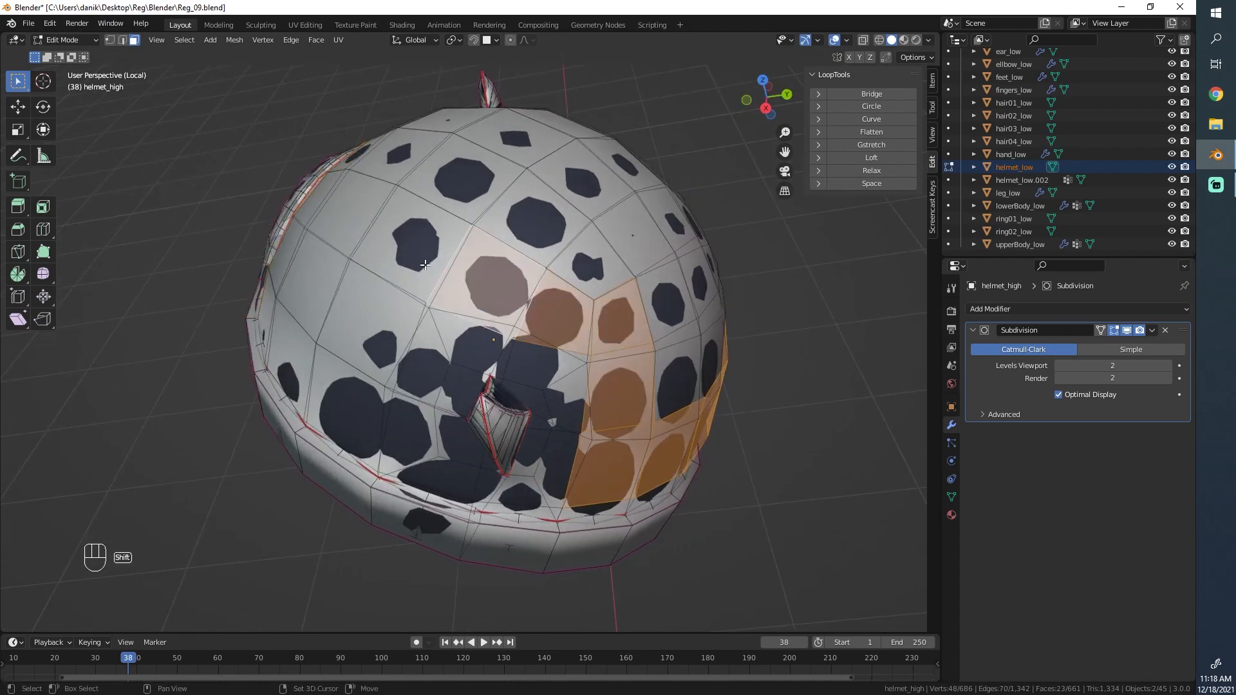
pyautogui.moveTo(278, 315); pyautogui.dragTo(338, 248, button='middle')
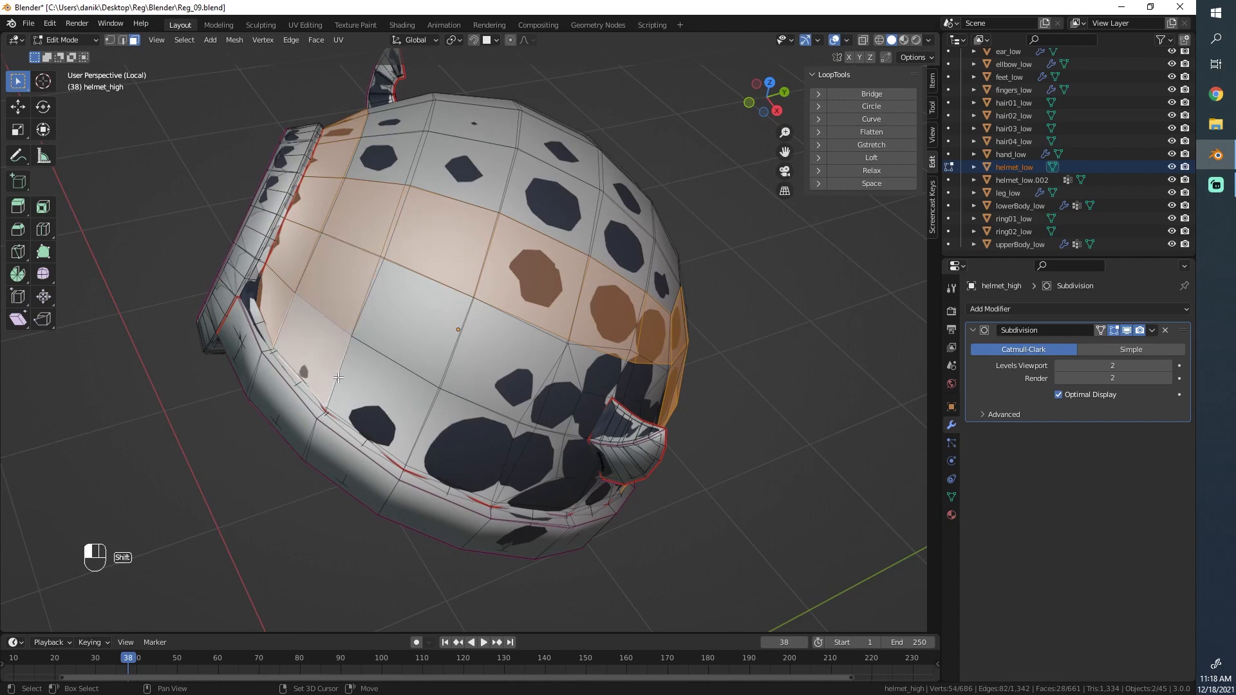
pyautogui.keyDown('shift'); pyautogui.click(416, 327); pyautogui.keyUp('shift')
pyautogui.moveTo(416, 326); pyautogui.dragTo(390, 328, button='middle')
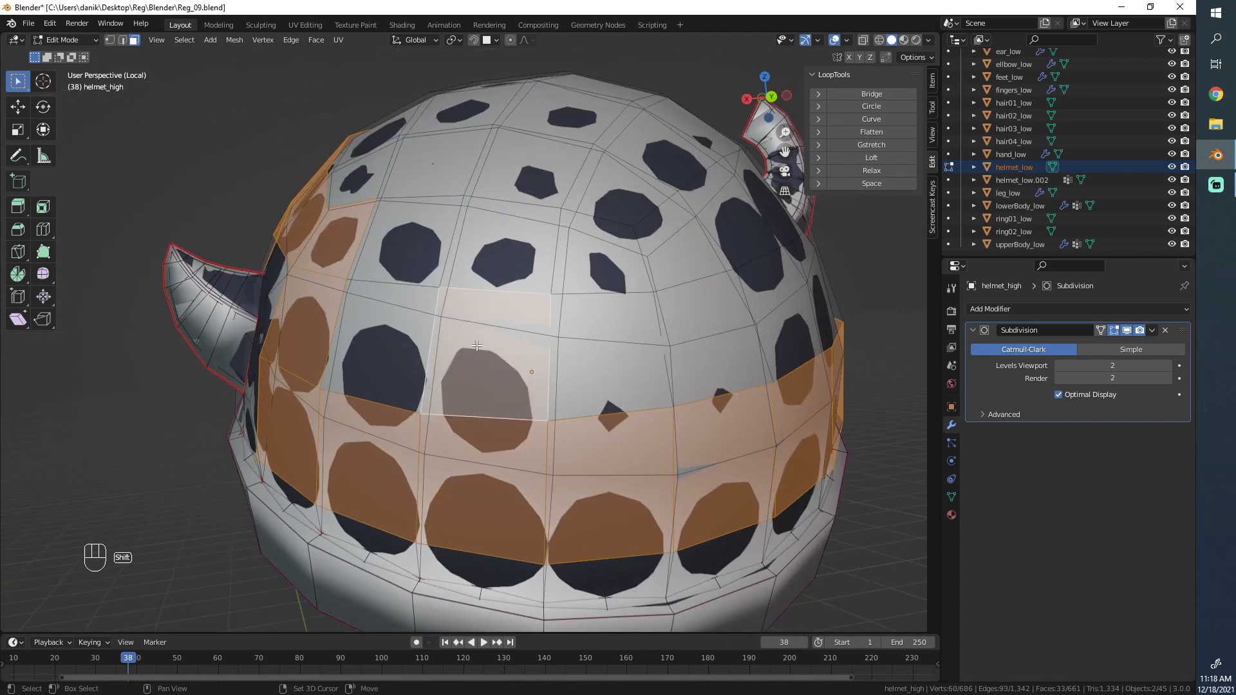
pyautogui.hotkey('ctrl', 'z')
pyautogui.hotkey('ctrl', 'z')
pyautogui.hotkey('ctrl', 'z')
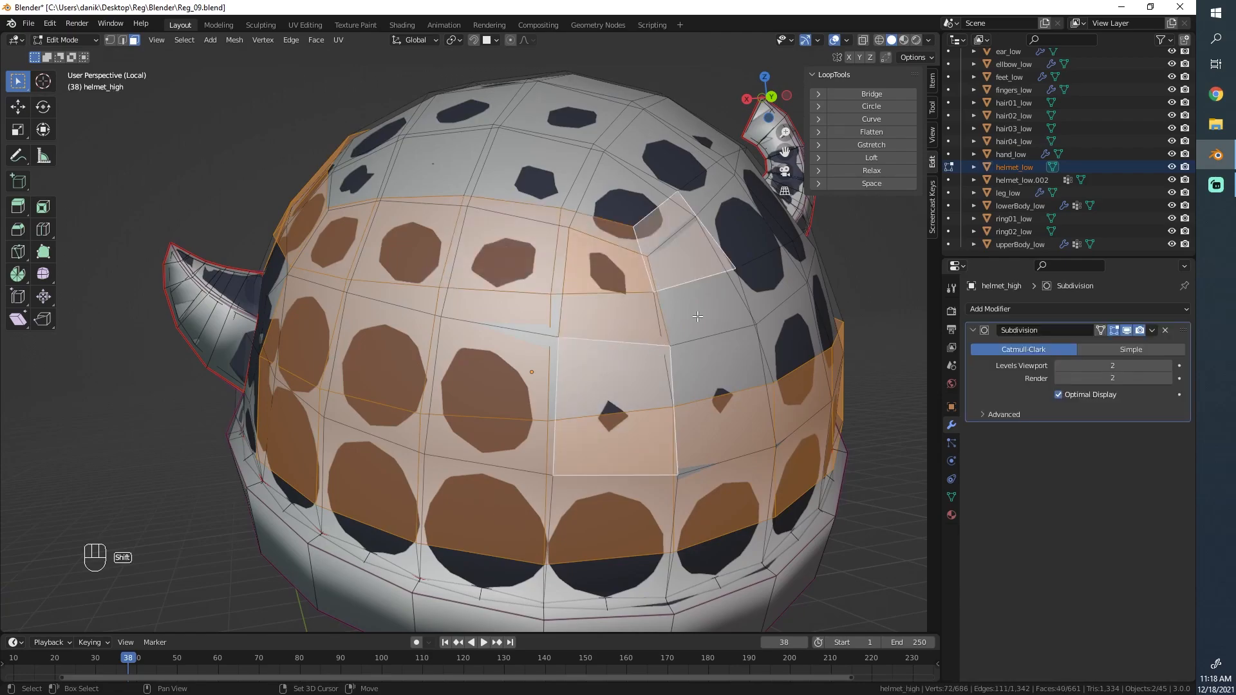
# - Leave multi-object editing and edit only the helmet_low mesh
pyautogui.moveTo(586, 260); pyautogui.dragTo(473, 222, button='middle')
pyautogui.press('z')
pyautogui.moveTo(361, 206); pyautogui.dragTo(481, 97, button='middle')
pyautogui.press('Tab')
pyautogui.click(430, 84)
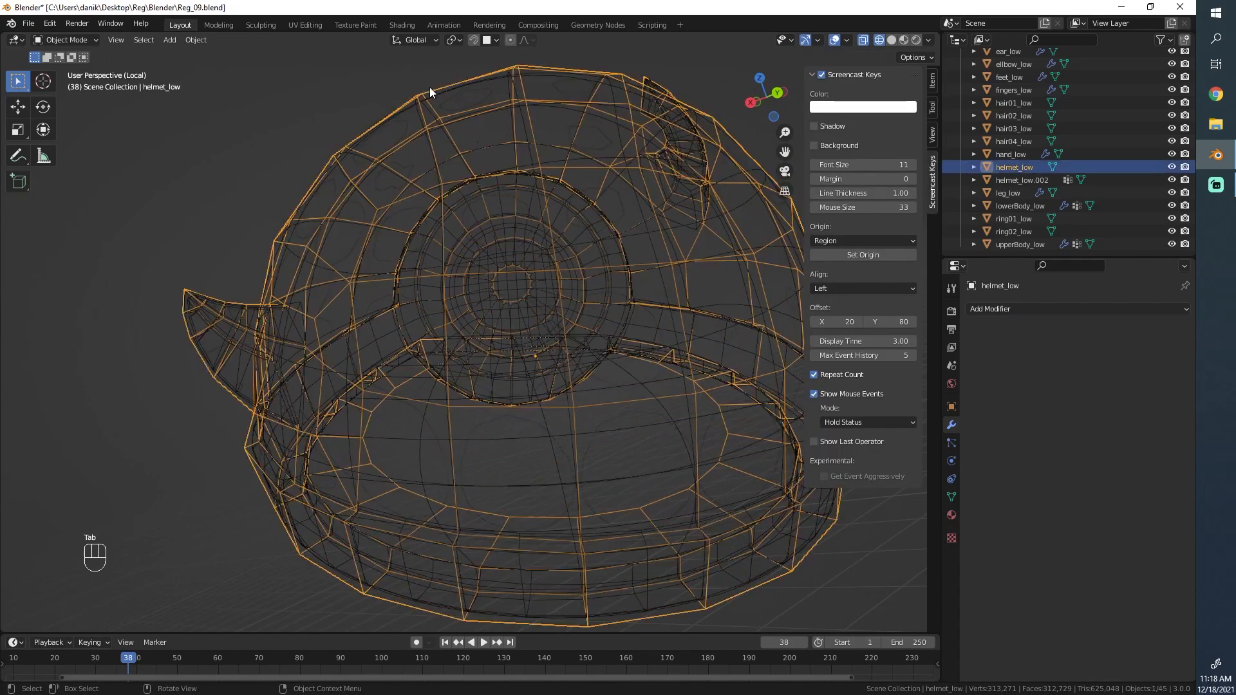
pyautogui.press('Tab')
pyautogui.press('z')
# - Clear the selection on helmet_low and select the lowest row of shell faces along the rim up to the round side piece
pyautogui.moveTo(606, 203); pyautogui.dragTo(510, 389, button='middle')
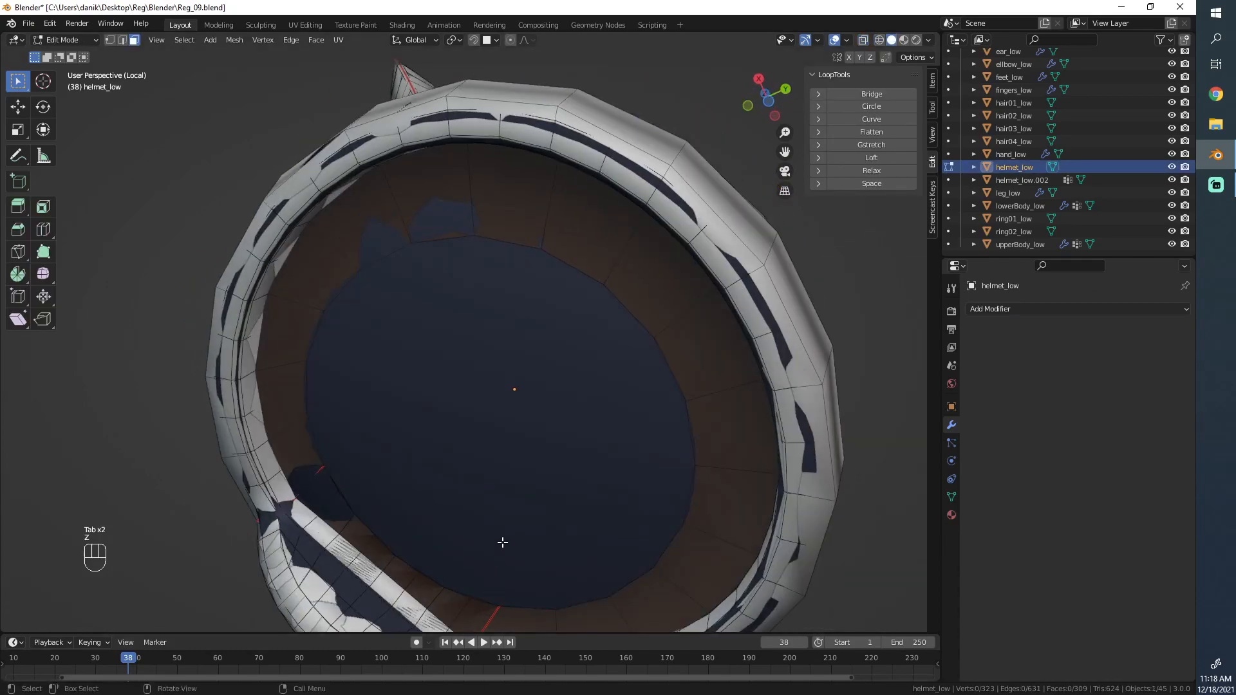
pyautogui.press('z')
pyautogui.press('a')
pyautogui.moveTo(465, 111); pyautogui.dragTo(399, 394, button='middle')
pyautogui.click(437, 412)
pyautogui.moveTo(553, 418); pyautogui.dragTo(682, 409, button='middle')
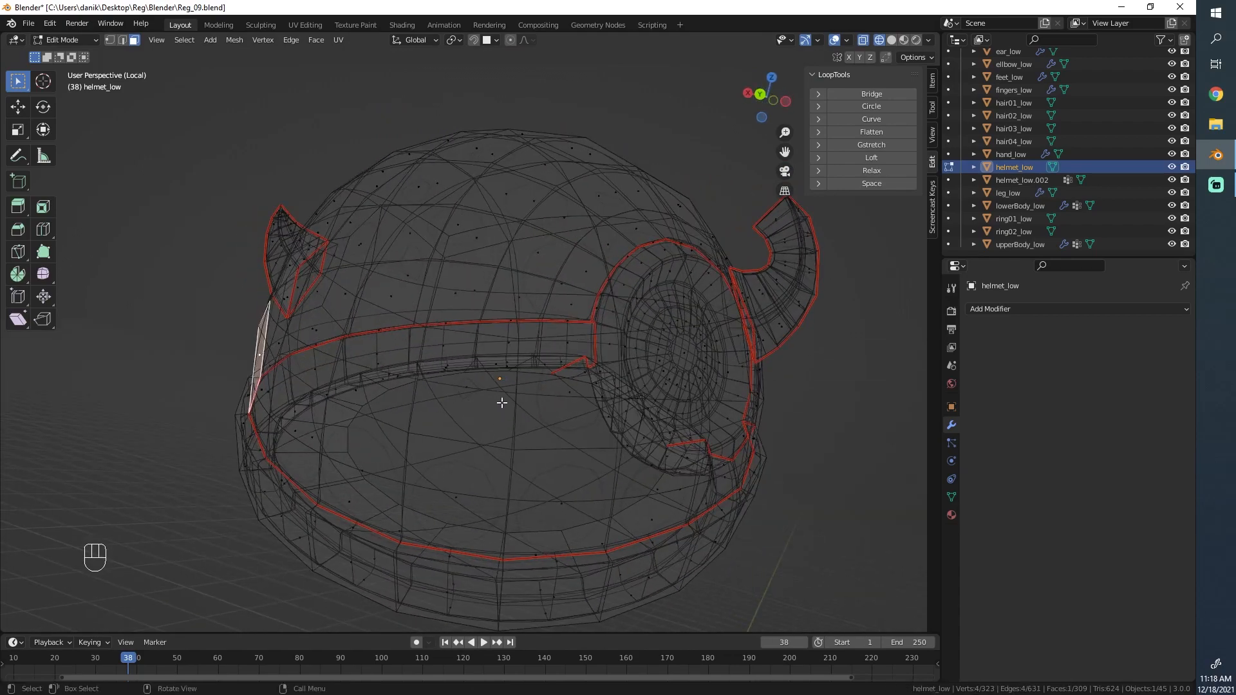
pyautogui.scroll(2, 539, 367)
pyautogui.press('z')
pyautogui.moveTo(450, 361); pyautogui.dragTo(518, 357, button='middle')
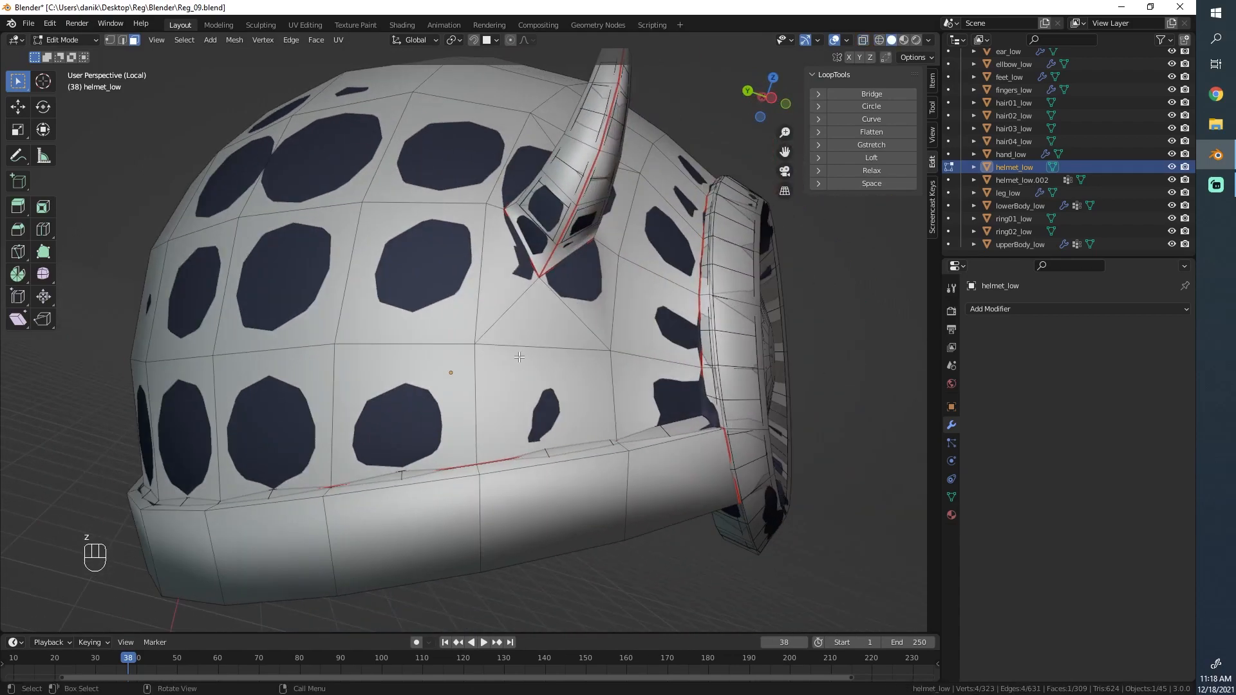
pyautogui.keyDown('ctrl'); pyautogui.click(627, 384); pyautogui.keyUp('ctrl')
# - Extend the face selection around the edge of the round side piece and along the rim on the opposite side
pyautogui.moveTo(626, 384); pyautogui.dragTo(340, 424, button='middle')
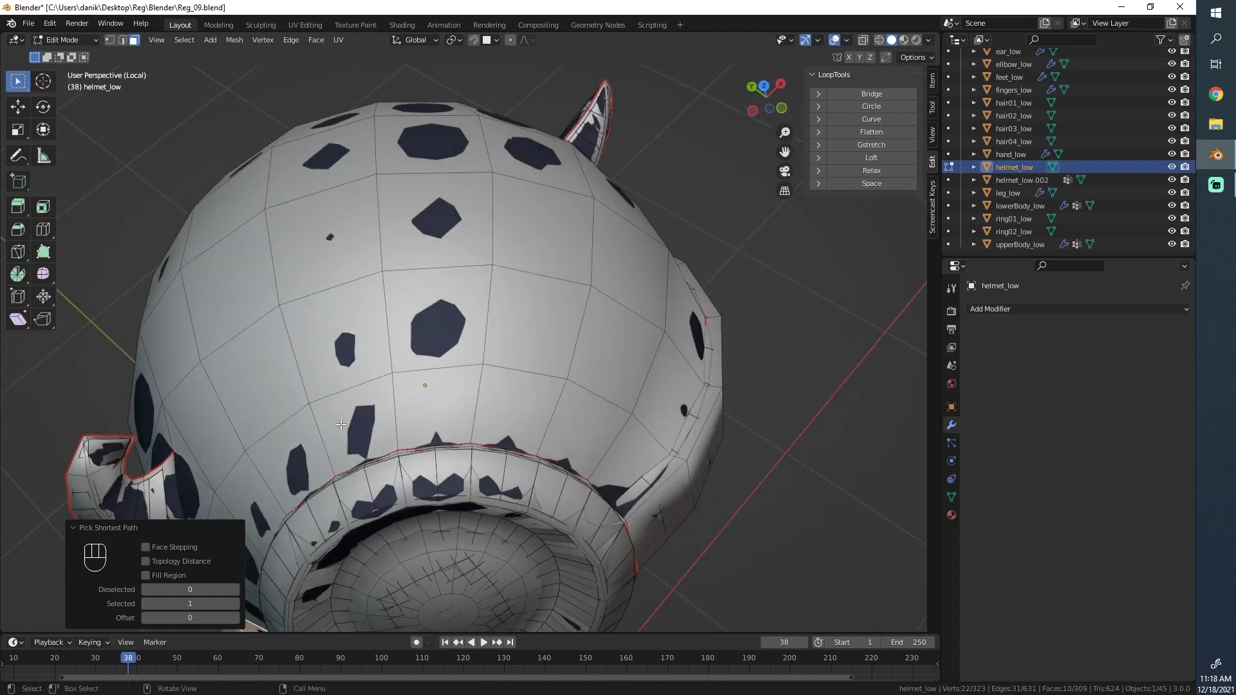
pyautogui.keyDown('ctrl'); pyautogui.click(311, 450); pyautogui.keyUp('ctrl')
pyautogui.keyDown('ctrl'); pyautogui.click(620, 447); pyautogui.keyUp('ctrl')
pyautogui.moveTo(620, 446); pyautogui.dragTo(373, 425, button='middle')
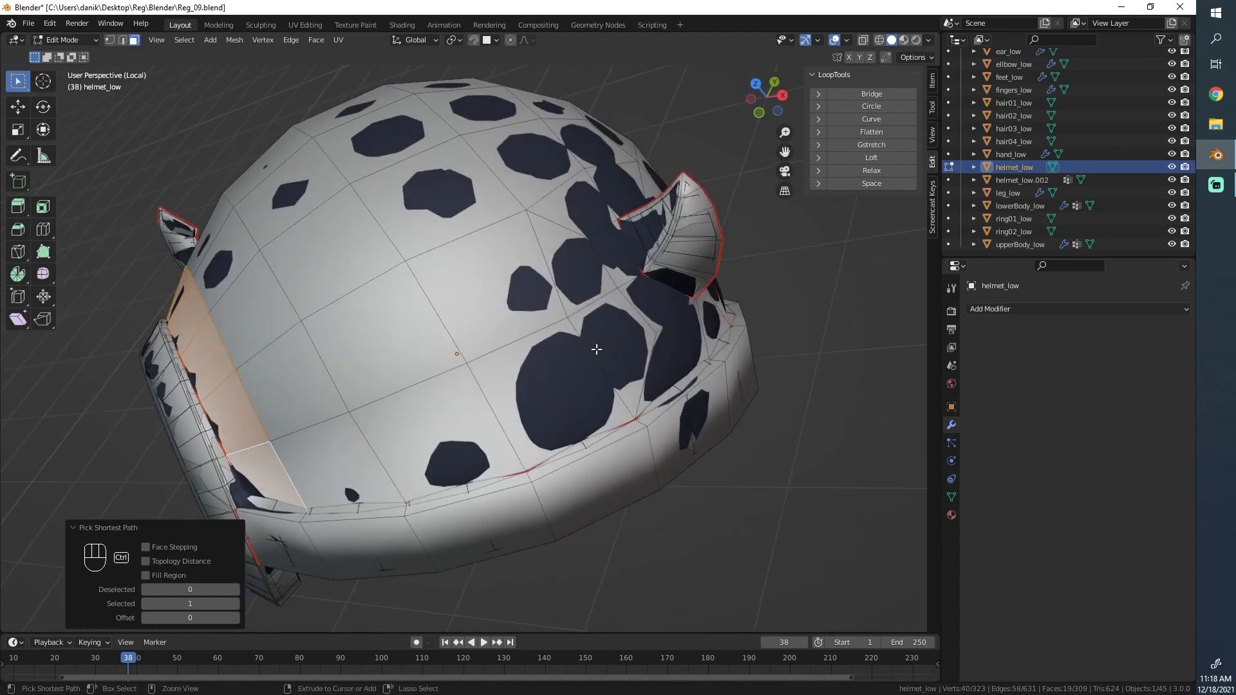
pyautogui.keyDown('ctrl'); pyautogui.click(569, 384); pyautogui.keyUp('ctrl')
pyautogui.moveTo(455, 187); pyautogui.dragTo(447, 227, button='middle')
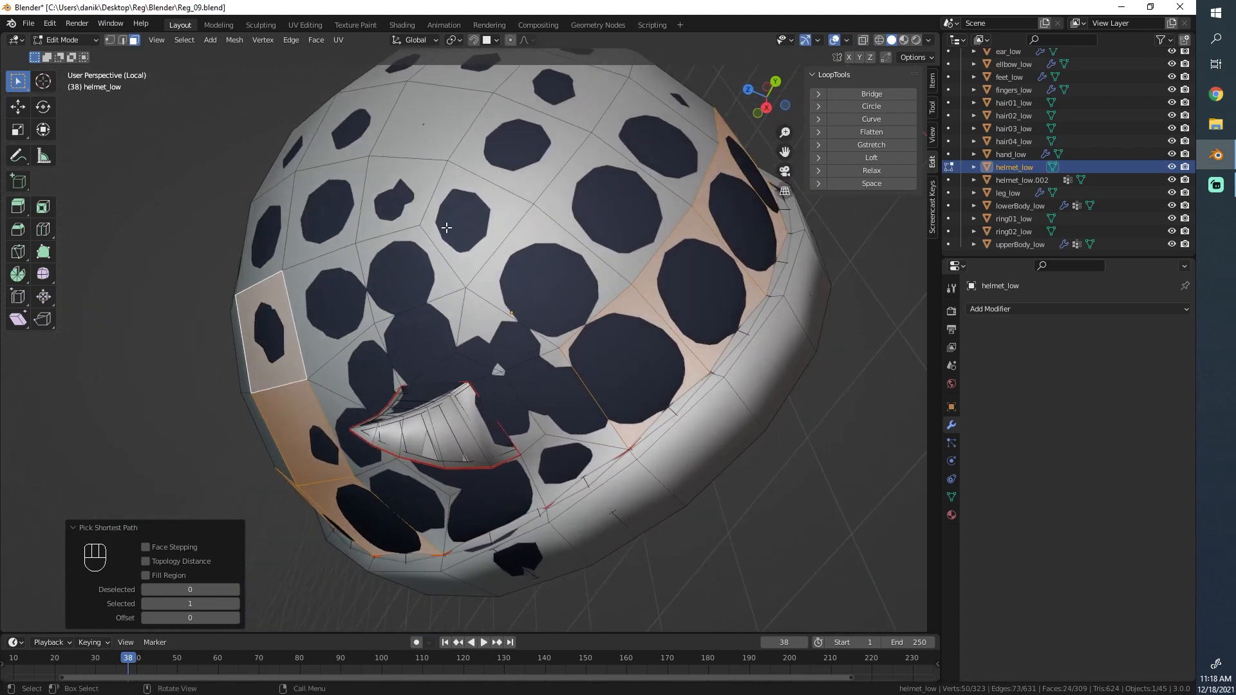
# - Add the shell faces above the horn and the next row beside the round side piece to the selection
pyautogui.keyDown('ctrl'); pyautogui.click(443, 236); pyautogui.keyUp('ctrl')
pyautogui.moveTo(551, 291); pyautogui.dragTo(585, 323, button='middle')
pyautogui.keyDown('ctrl'); pyautogui.click(585, 322); pyautogui.keyUp('ctrl')
pyautogui.keyDown('ctrl'); pyautogui.click(386, 215); pyautogui.keyUp('ctrl')
pyautogui.moveTo(399, 222); pyautogui.dragTo(713, 483, button='middle')
pyautogui.keyDown('ctrl'); pyautogui.click(689, 347); pyautogui.keyUp('ctrl')
pyautogui.keyDown('ctrl'); pyautogui.click(634, 227); pyautogui.keyUp('ctrl')
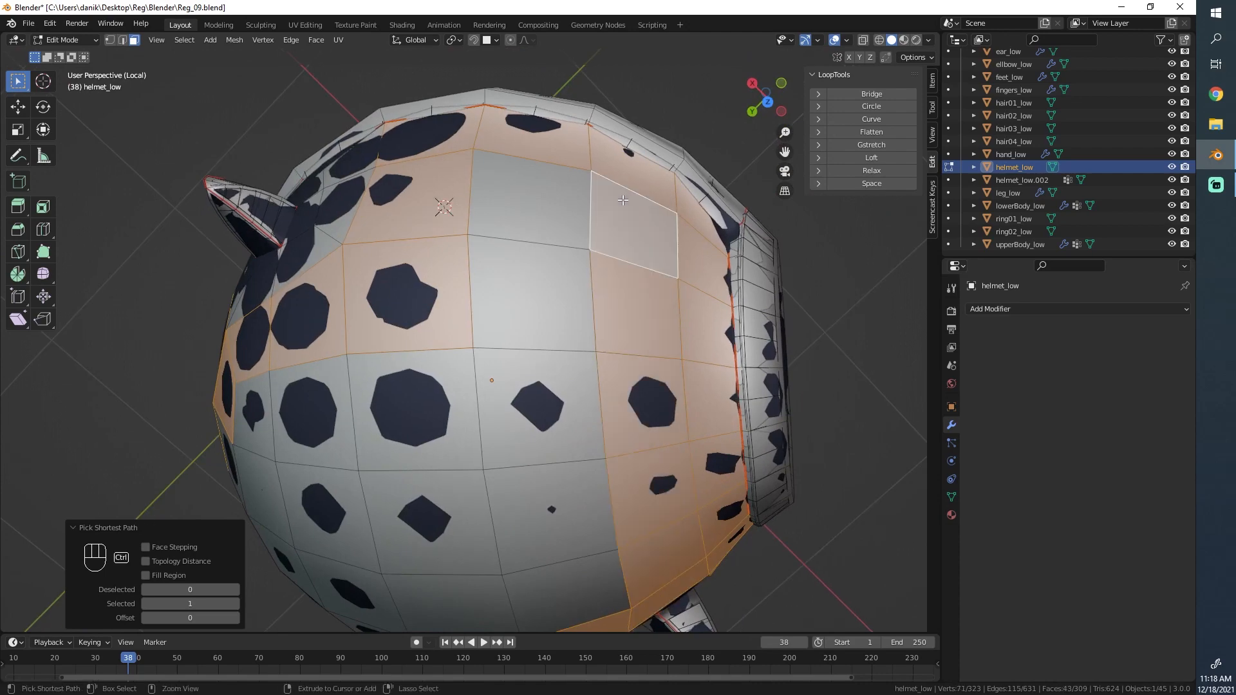
pyautogui.keyDown('ctrl'); pyautogui.click(530, 203); pyautogui.keyUp('ctrl')
# - Add the remaining rows of faces across the crown to complete the selection of the helmet's dome
pyautogui.moveTo(547, 508); pyautogui.dragTo(602, 417, button='middle')
pyautogui.keyDown('ctrl'); pyautogui.click(646, 417); pyautogui.keyUp('ctrl')
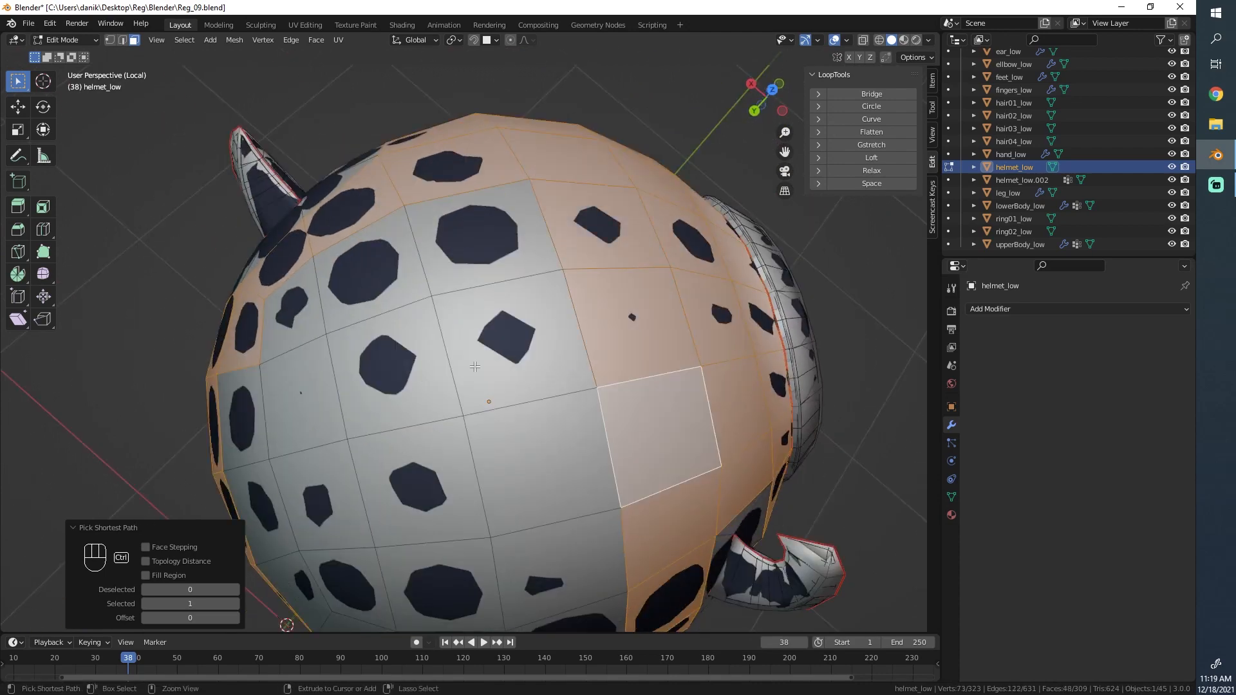
pyautogui.keyDown('ctrl'); pyautogui.click(514, 441); pyautogui.keyUp('ctrl')
pyautogui.keyDown('ctrl'); pyautogui.click(474, 243); pyautogui.keyUp('ctrl')
pyautogui.keyDown('ctrl'); pyautogui.click(295, 309); pyautogui.keyUp('ctrl')
pyautogui.moveTo(295, 309); pyautogui.dragTo(470, 436, button='middle')
pyautogui.keyDown('ctrl'); pyautogui.click(446, 312); pyautogui.keyUp('ctrl')
pyautogui.keyDown('ctrl'); pyautogui.click(415, 305); pyautogui.keyUp('ctrl')
pyautogui.keyDown('ctrl'); pyautogui.click(599, 332); pyautogui.keyUp('ctrl')
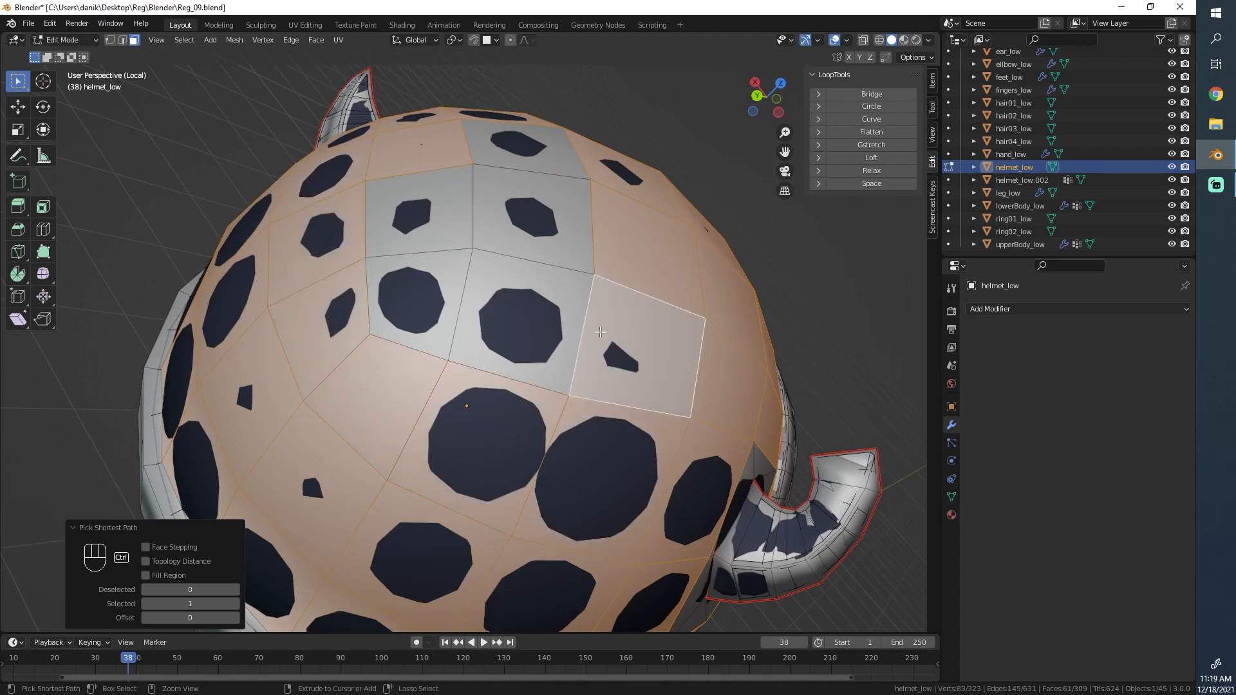
pyautogui.keyDown('ctrl'); pyautogui.click(422, 287); pyautogui.keyUp('ctrl')
pyautogui.keyDown('ctrl'); pyautogui.click(427, 227); pyautogui.keyUp('ctrl')
pyautogui.keyDown('ctrl'); pyautogui.moveTo(518, 231); pyautogui.dragTo(532, 237); pyautogui.keyUp('ctrl')
pyautogui.keyDown('ctrl'); pyautogui.click(555, 220); pyautogui.keyUp('ctrl')
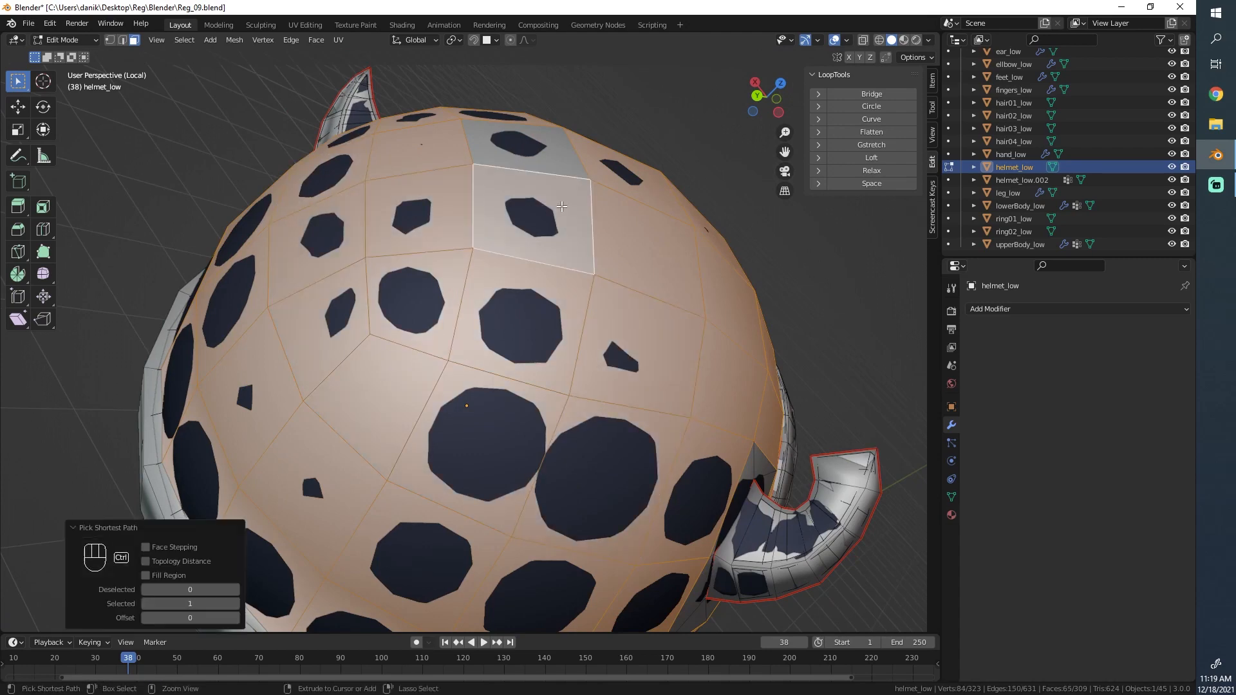
# - Duplicate the selected dome faces in place, separate them from helmet_low as their own object, and select that new dome
pyautogui.moveTo(536, 201); pyautogui.dragTo(524, 233, button='middle')
pyautogui.scroll(-5, 525, 233)
pyautogui.hotkey('shift', 'd')
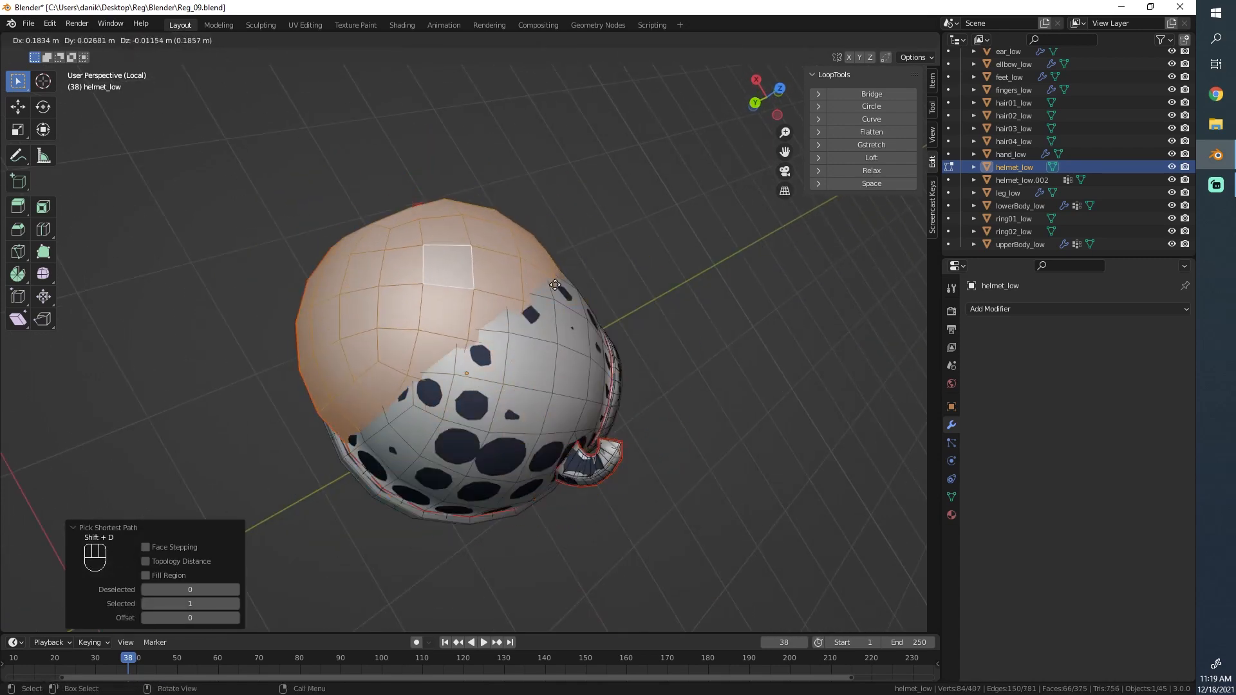
pyautogui.rightClick(573, 286)
pyautogui.press('p')
pyautogui.click(573, 287)
pyautogui.press('Tab')
pyautogui.click(517, 345)
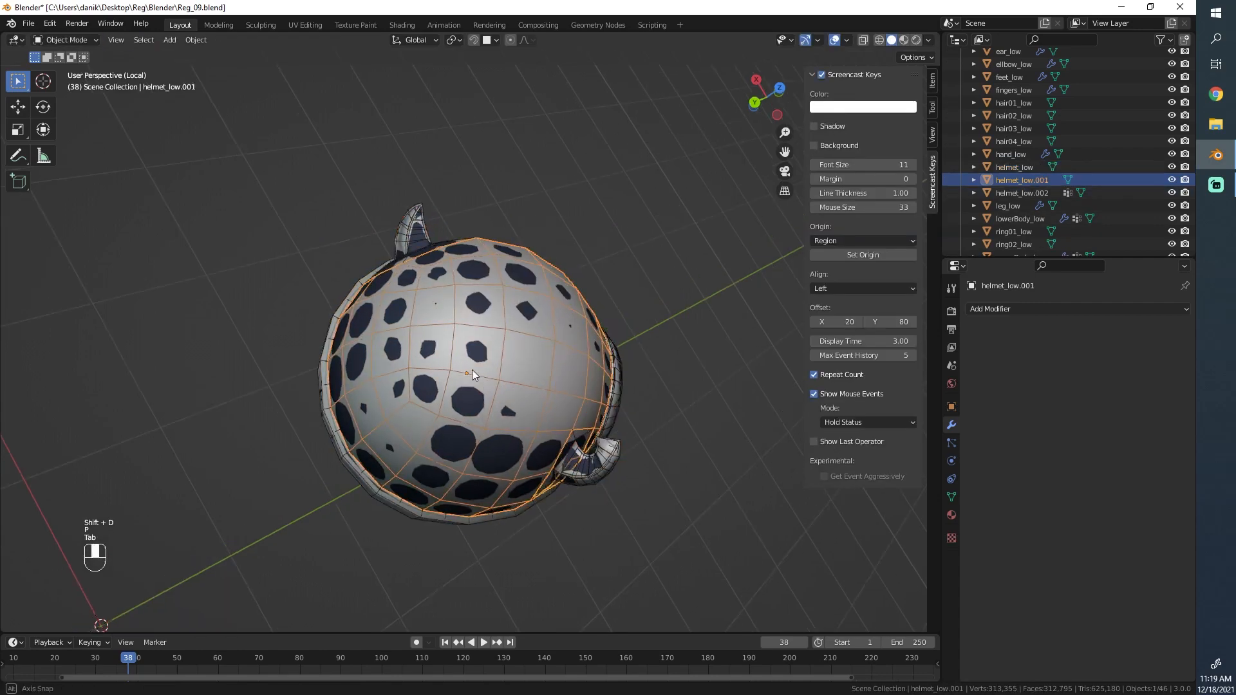
# - Hide the original helmet_low object from the viewport
pyautogui.moveTo(517, 346); pyautogui.dragTo(473, 225, button='middle')
pyautogui.click(1171, 167)
pyautogui.moveTo(534, 365); pyautogui.dragTo(402, 348, button='middle')
pyautogui.scroll(2, 403, 348)
pyautogui.scroll(2, 403, 347)
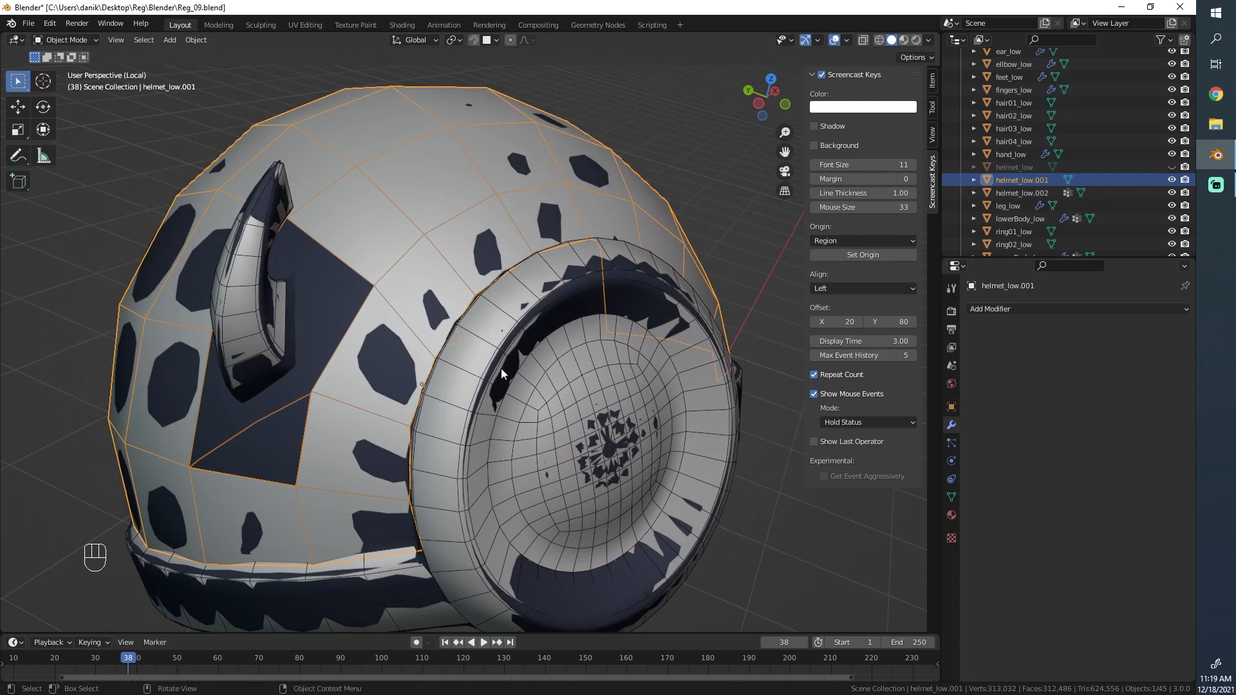
# - Hide helmet_high as well, then select the separated dome
pyautogui.scroll(-2, 380, 392)
pyautogui.moveTo(501, 373); pyautogui.dragTo(354, 341, button='middle')
pyautogui.press('Tab')
pyautogui.press('Tab')
pyautogui.click(637, 322)
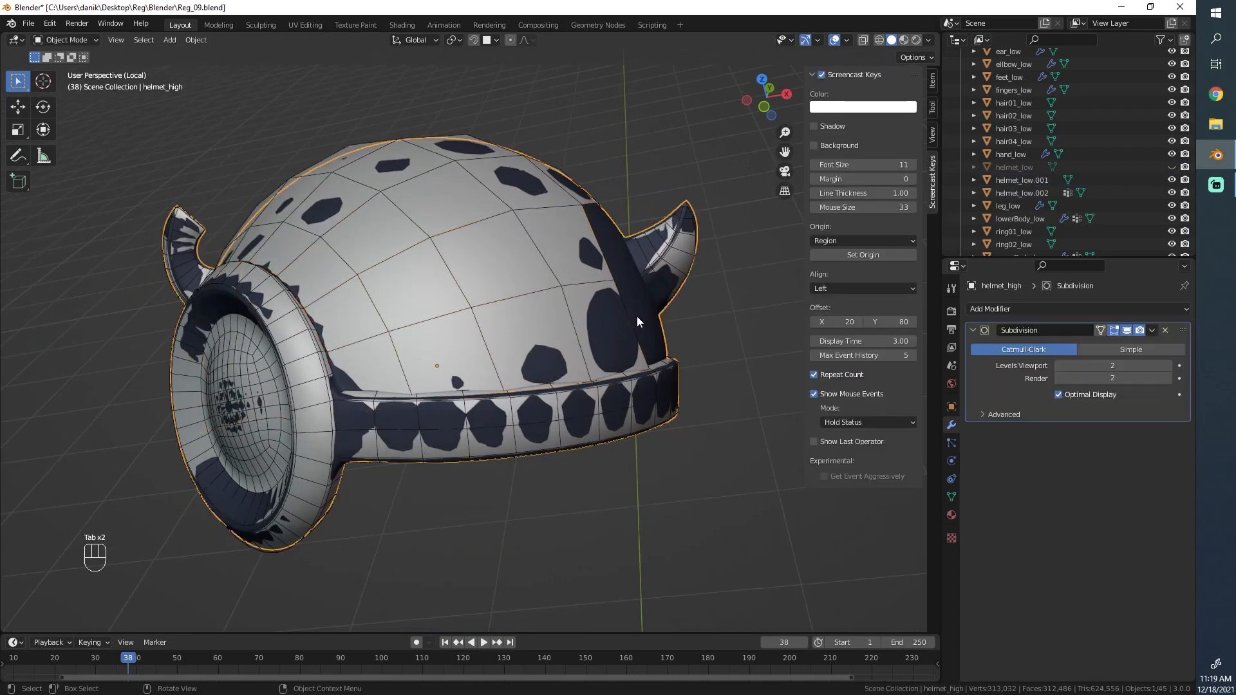
pyautogui.press('h')
pyautogui.moveTo(615, 345); pyautogui.dragTo(416, 431, button='middle')
pyautogui.click(493, 392)
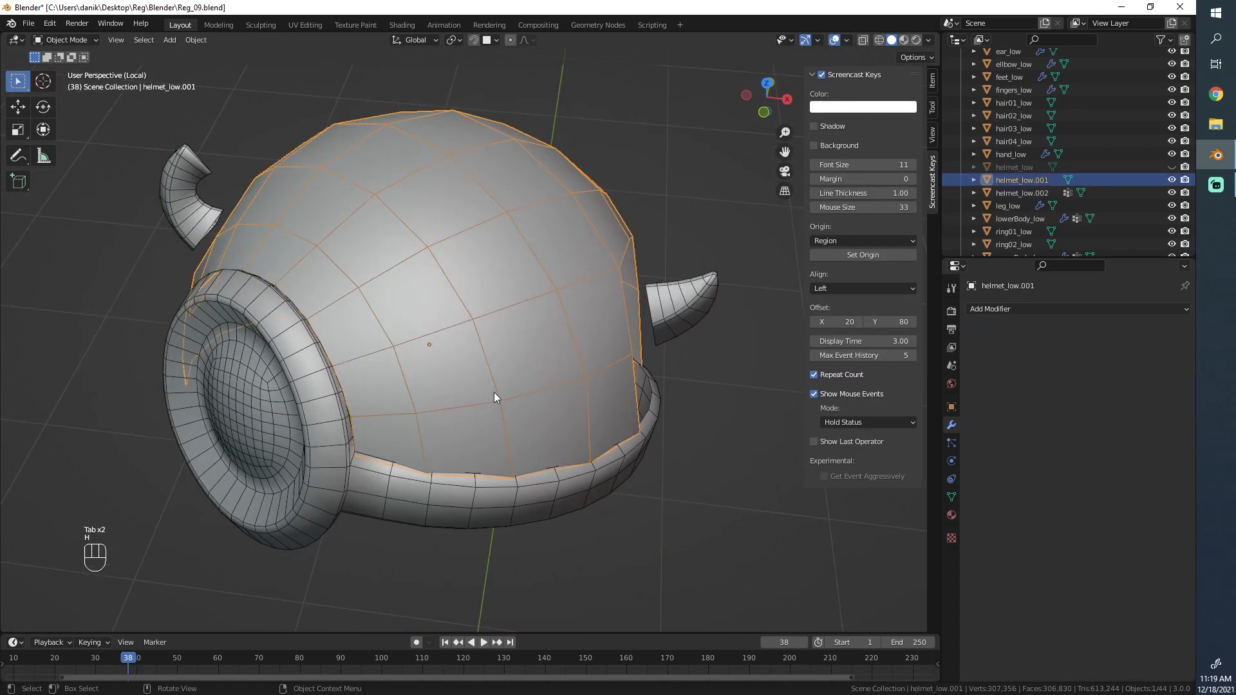
# - Start editing the dome mesh and add two centred loop cuts through the face columns nearest the round side piece
pyautogui.press('Tab')
pyautogui.scroll(2, 396, 449)
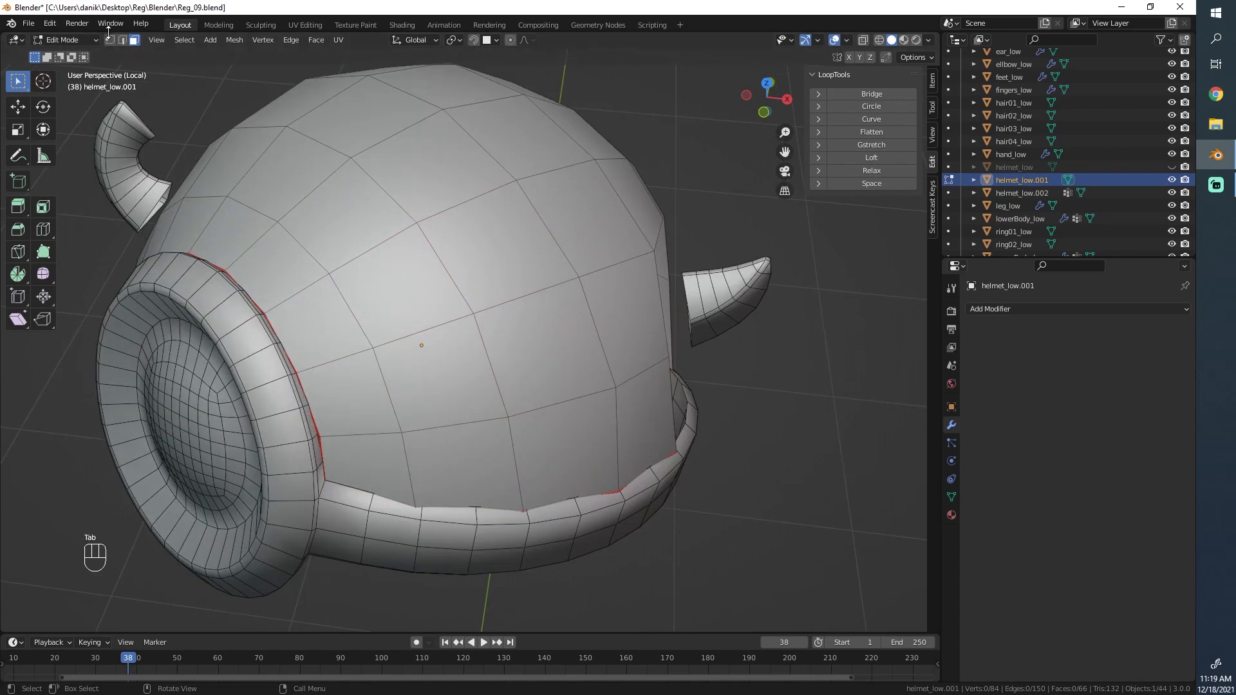
pyautogui.hotkey('ctrl', 'r')
pyautogui.click(368, 417)
pyautogui.rightClick(368, 417)
pyautogui.hotkey('ctrl', 'r')
pyautogui.click(458, 423)
pyautogui.rightClick(458, 424)
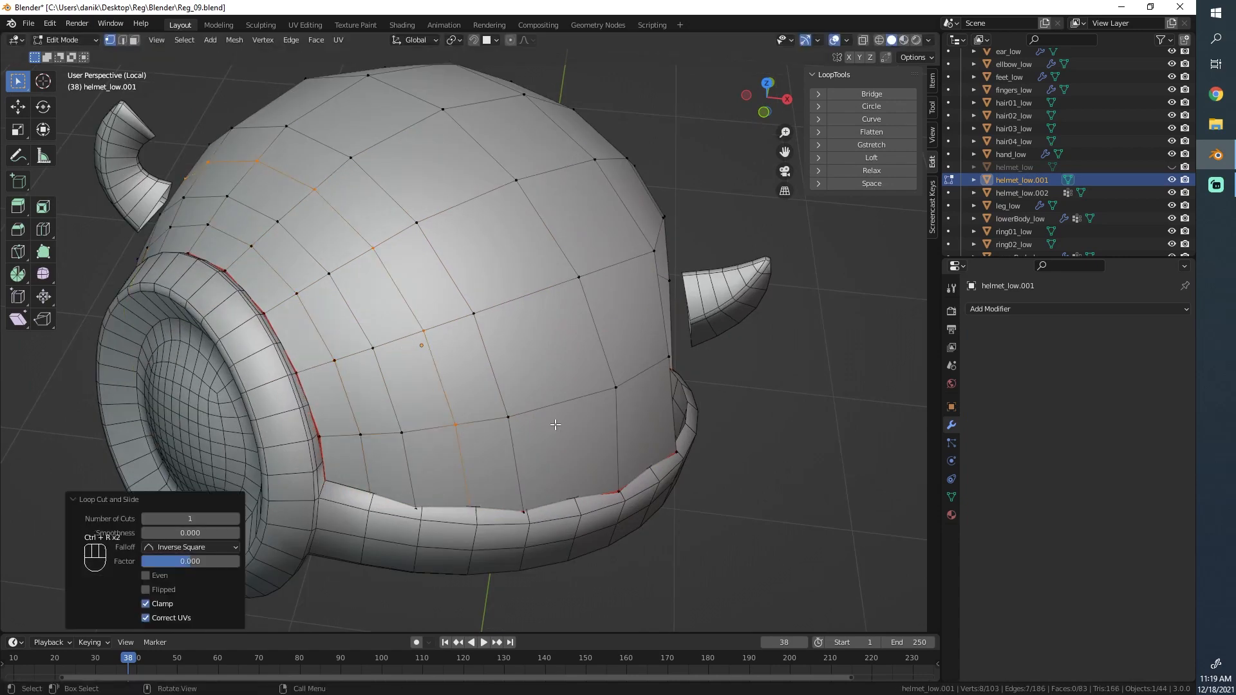
# - Add centred single loop cuts through the following face columns, continuing across the shell to the area above the horn opening
pyautogui.moveTo(555, 425); pyautogui.dragTo(442, 421, button='middle')
pyautogui.hotkey('ctrl', 'r')
pyautogui.click(442, 421)
pyautogui.rightClick(442, 422)
pyautogui.hotkey('ctrl', 'r')
pyautogui.click(524, 406)
pyautogui.rightClick(524, 405)
pyautogui.hotkey('ctrl', 'r')
pyautogui.moveTo(598, 290); pyautogui.dragTo(514, 299, button='middle')
pyautogui.click(518, 305)
pyautogui.hotkey('ctrl', 'r')
pyautogui.click(561, 295)
pyautogui.rightClick(562, 295)
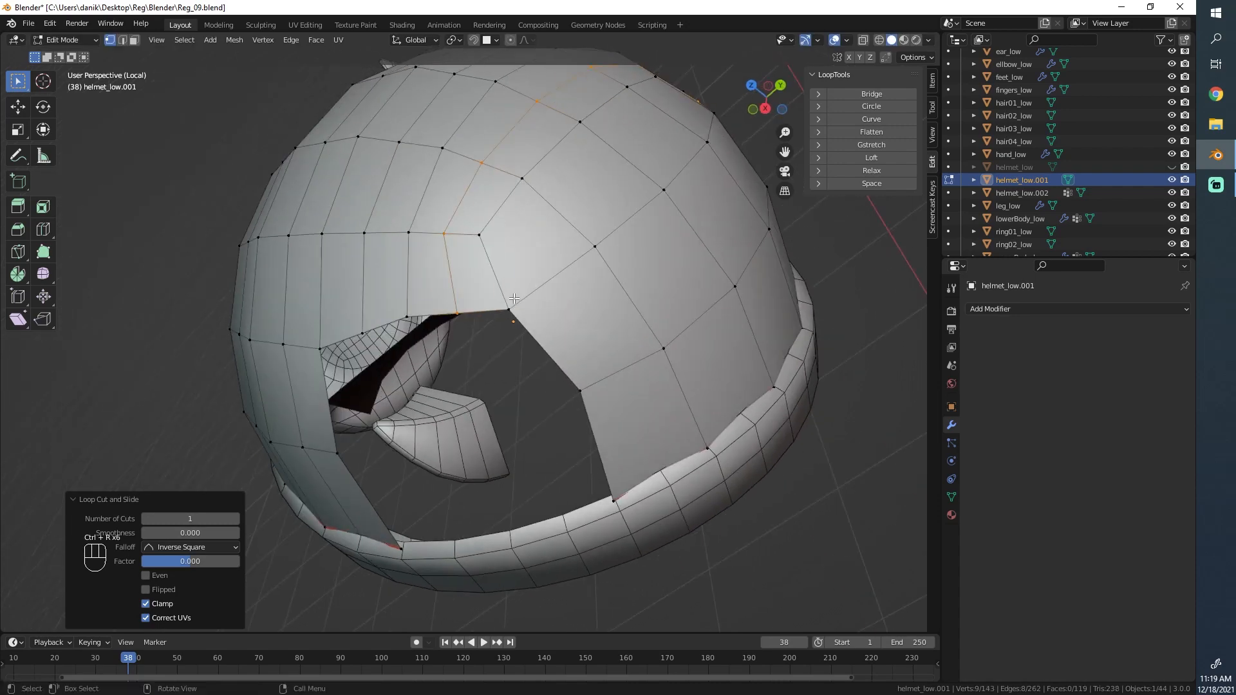
# - Continue the centred loop cuts on the far side of the horn opening and around the shell to the second horn
pyautogui.moveTo(622, 438); pyautogui.dragTo(559, 471, button='middle')
pyautogui.click(474, 490)
pyautogui.rightClick(475, 489)
pyautogui.hotkey('ctrl', 'r')
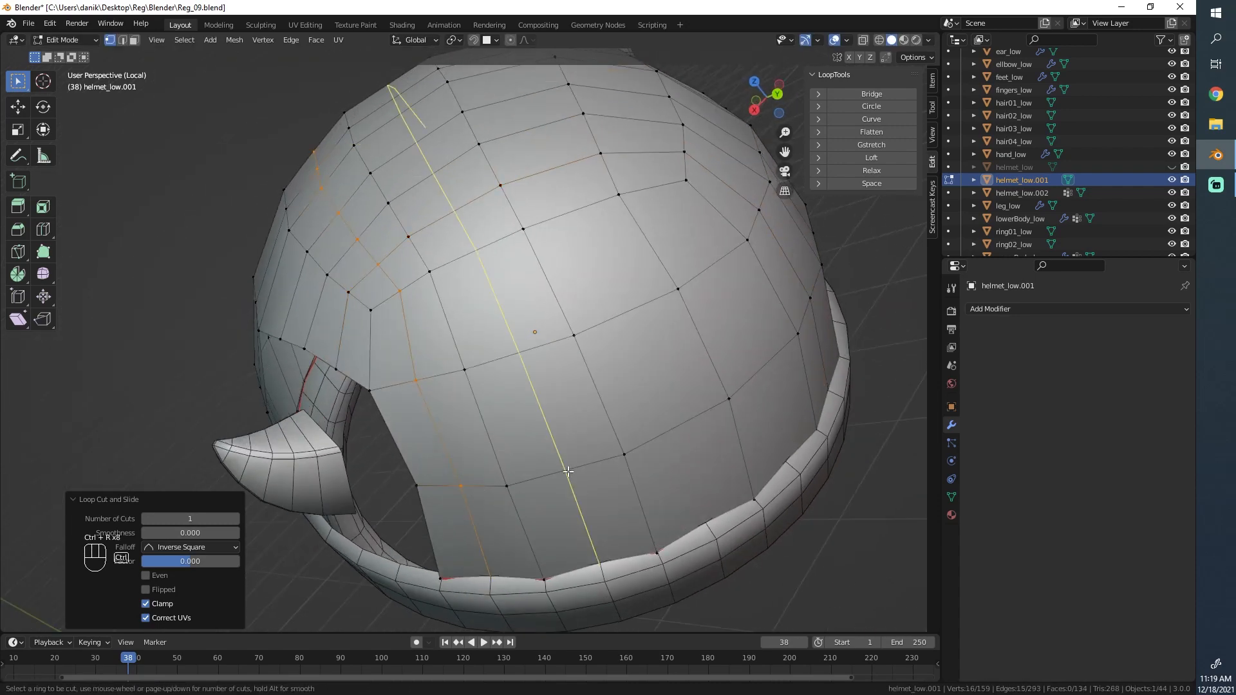
pyautogui.click(569, 469)
pyautogui.hotkey('ctrl', 'r')
pyautogui.click(646, 430)
pyautogui.hotkey('ctrl', 'r')
pyautogui.moveTo(723, 403); pyautogui.dragTo(362, 419, button='middle')
pyautogui.click(655, 436)
pyautogui.rightClick(655, 437)
pyautogui.click(440, 345)
pyautogui.rightClick(441, 345)
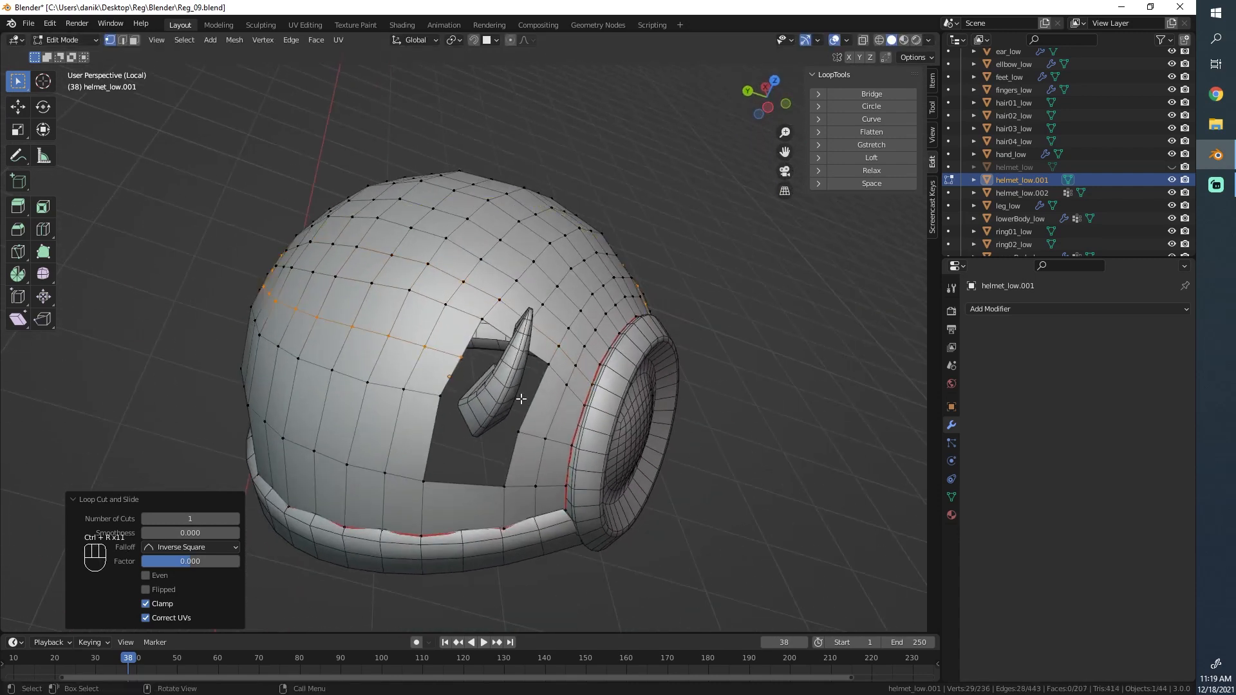
# - Add centred loop cuts through the faces beside and below the second horn opening and across the neighbouring shell
pyautogui.hotkey('ctrl', 'r')
pyautogui.click(518, 466)
pyautogui.rightClick(518, 466)
pyautogui.hotkey('ctrl', 'r')
pyautogui.click(353, 418)
pyautogui.rightClick(353, 419)
pyautogui.hotkey('ctrl', 'r')
pyautogui.click(417, 495)
pyautogui.scroll(-1, 417, 495)
# - Complete the dome's subdivision with the remaining centred loop cuts, including one through the lowest face row above the rim
pyautogui.hotkey('ctrl', 'r')
pyautogui.click(442, 484)
pyautogui.rightClick(442, 485)
pyautogui.moveTo(525, 419); pyautogui.dragTo(547, 404, button='middle')
pyautogui.scroll(1, 404, 423)
pyautogui.hotkey('ctrl', 'r')
pyautogui.click(505, 358)
pyautogui.rightClick(505, 358)
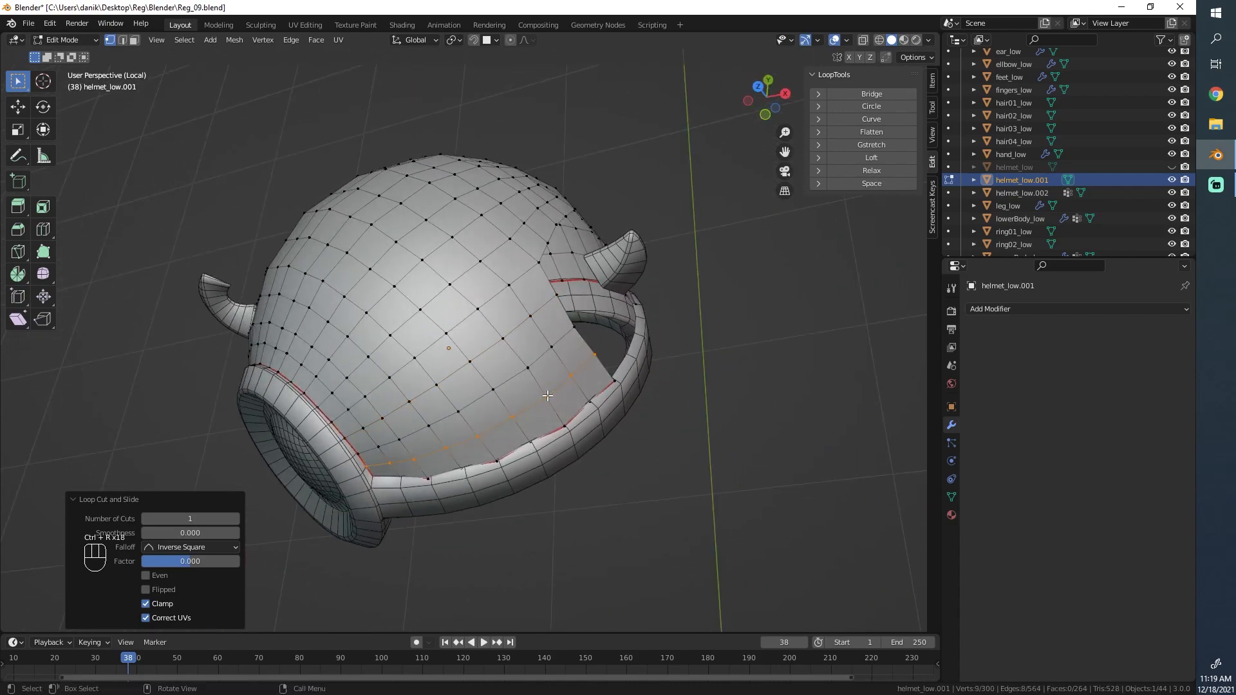
# - Select the entire dome mesh and clear the seams from all its edges
pyautogui.moveTo(504, 358); pyautogui.dragTo(299, 330, button='middle')
pyautogui.press('a')
pyautogui.scroll(5, 300, 330)
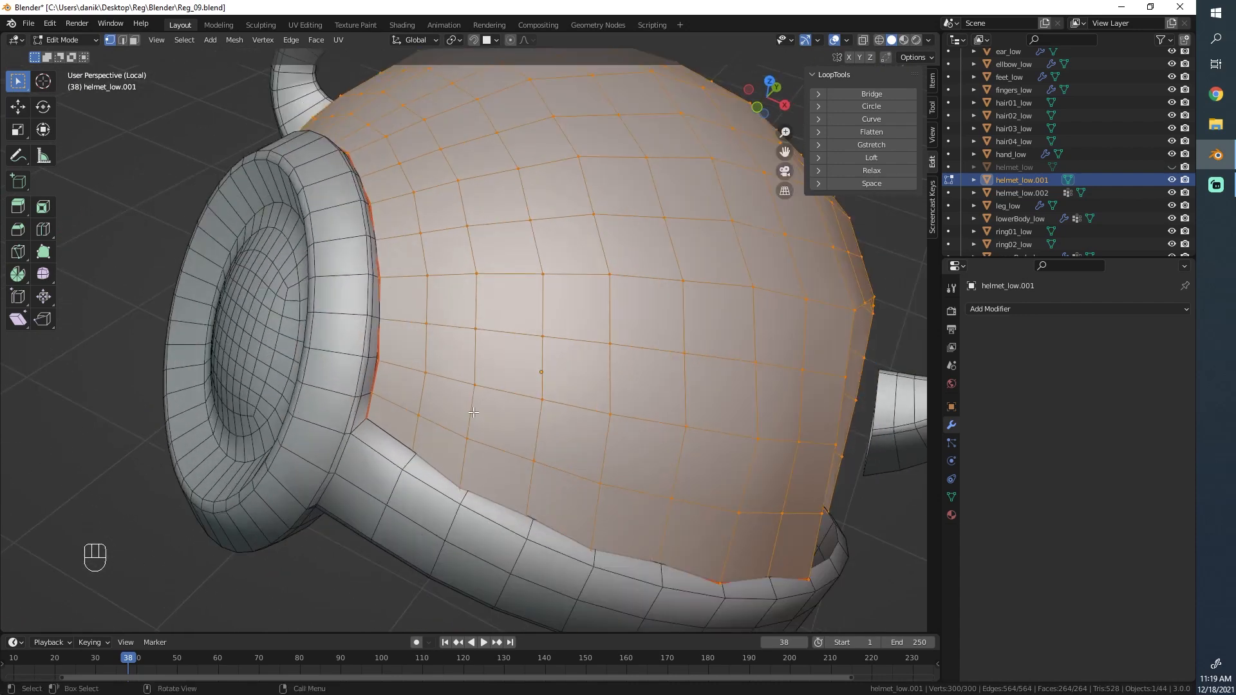
pyautogui.scroll(-2, 300, 330)
pyautogui.hotkey('ctrl', 'e')
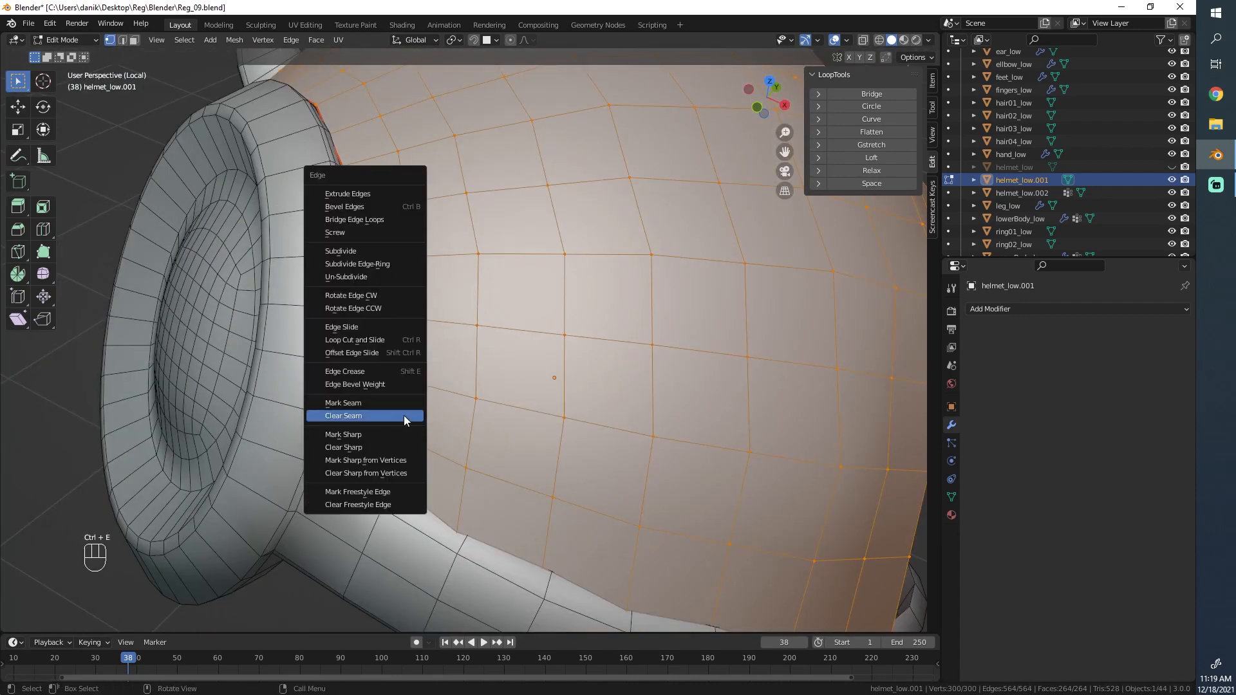
pyautogui.click(404, 415)
pyautogui.scroll(-5, 411, 361)
pyautogui.press('Tab')
pyautogui.moveTo(411, 360); pyautogui.dragTo(421, 318, button='middle')
pyautogui.press('Tab')
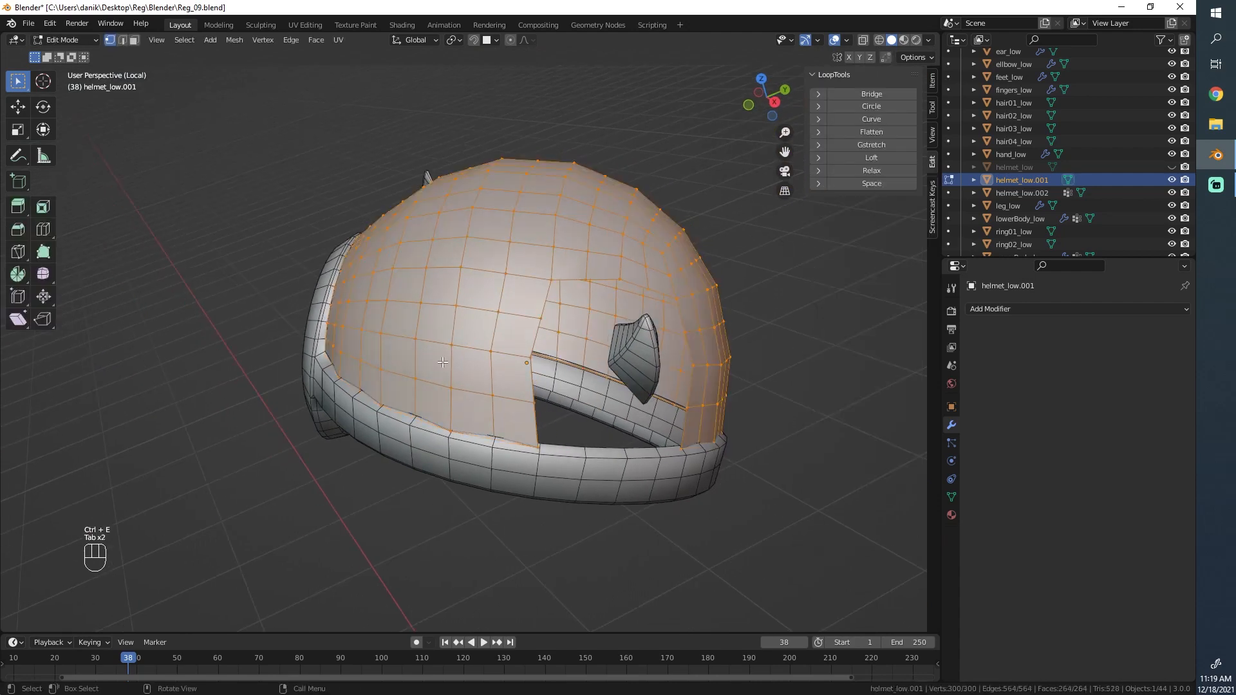
pyautogui.moveTo(532, 358); pyautogui.dragTo(403, 333, button='middle')
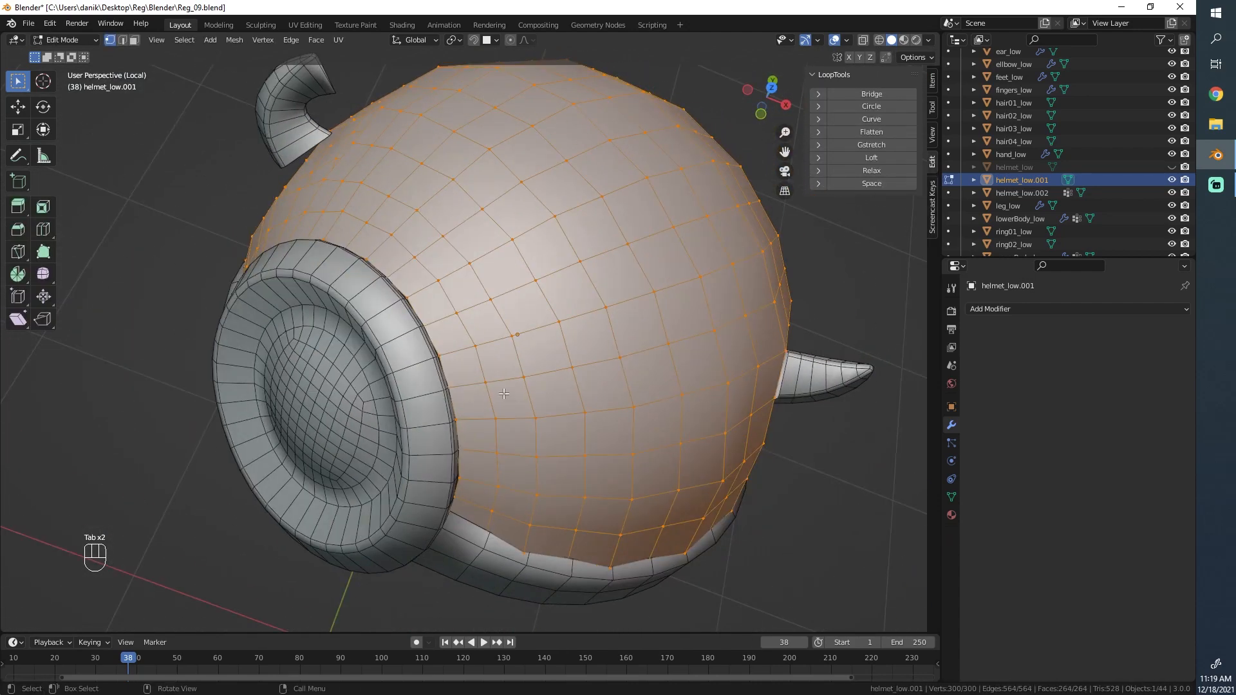
pyautogui.press('Tab')
pyautogui.press('Tab')
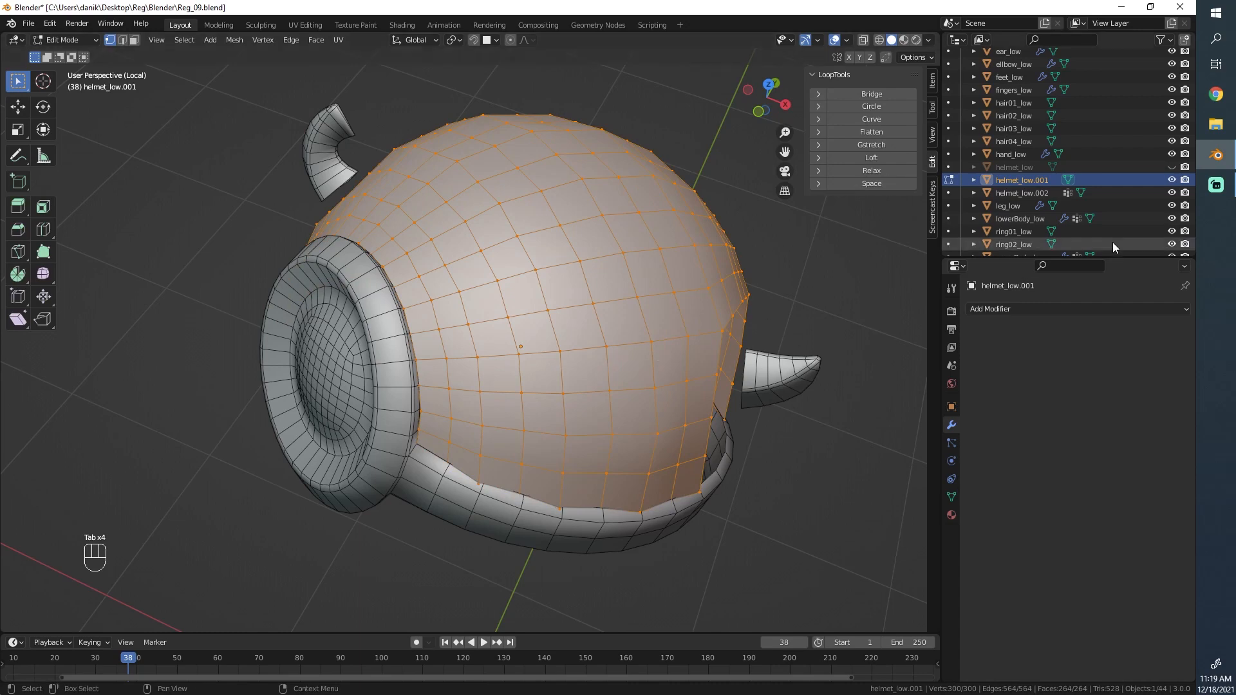
# - Add a Shrinkwrap modifier to the dome with helmet_high as its target
pyautogui.click(1034, 310)
pyautogui.press('Tab')
pyautogui.click(1065, 309)
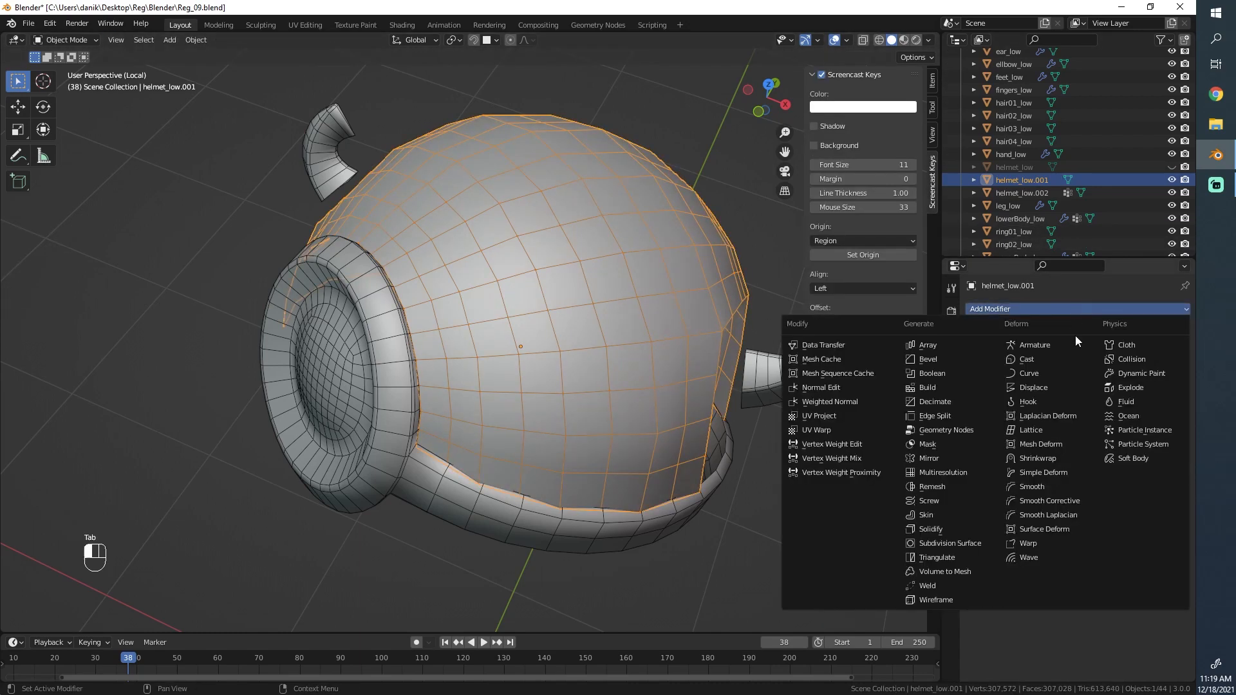
pyautogui.click(1065, 458)
pyautogui.click(1094, 381)
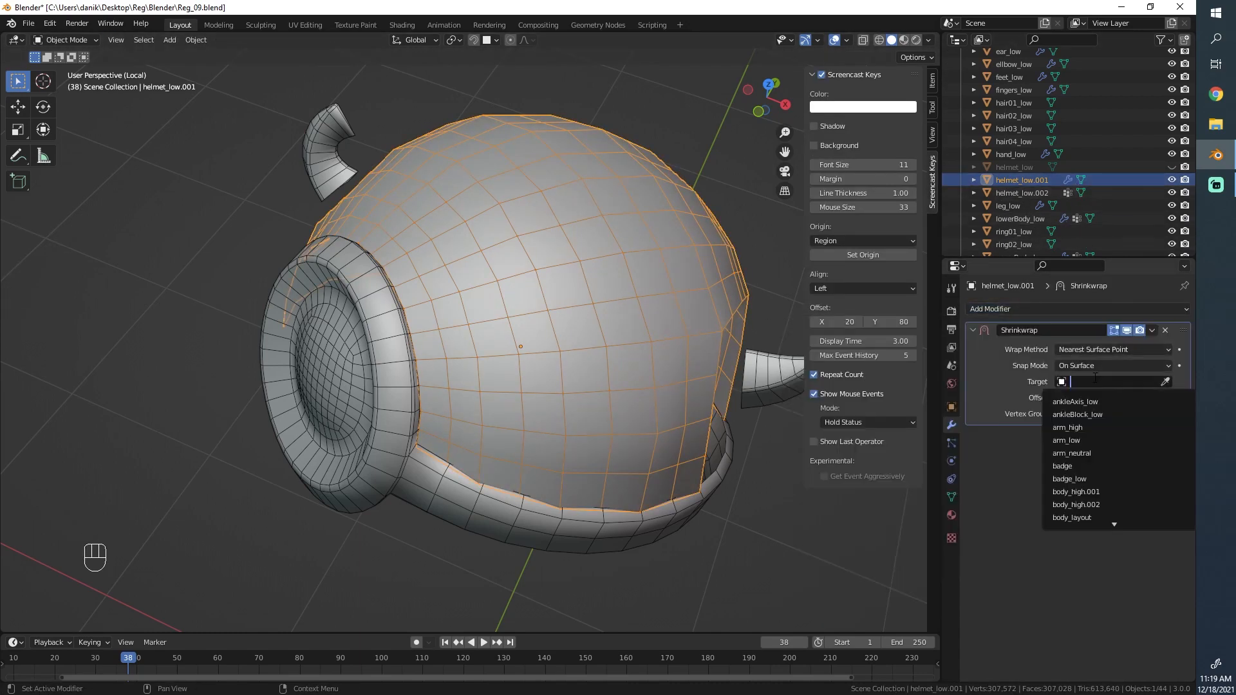
pyautogui.write('hel')
pyautogui.press('Down')
pyautogui.press('Down')
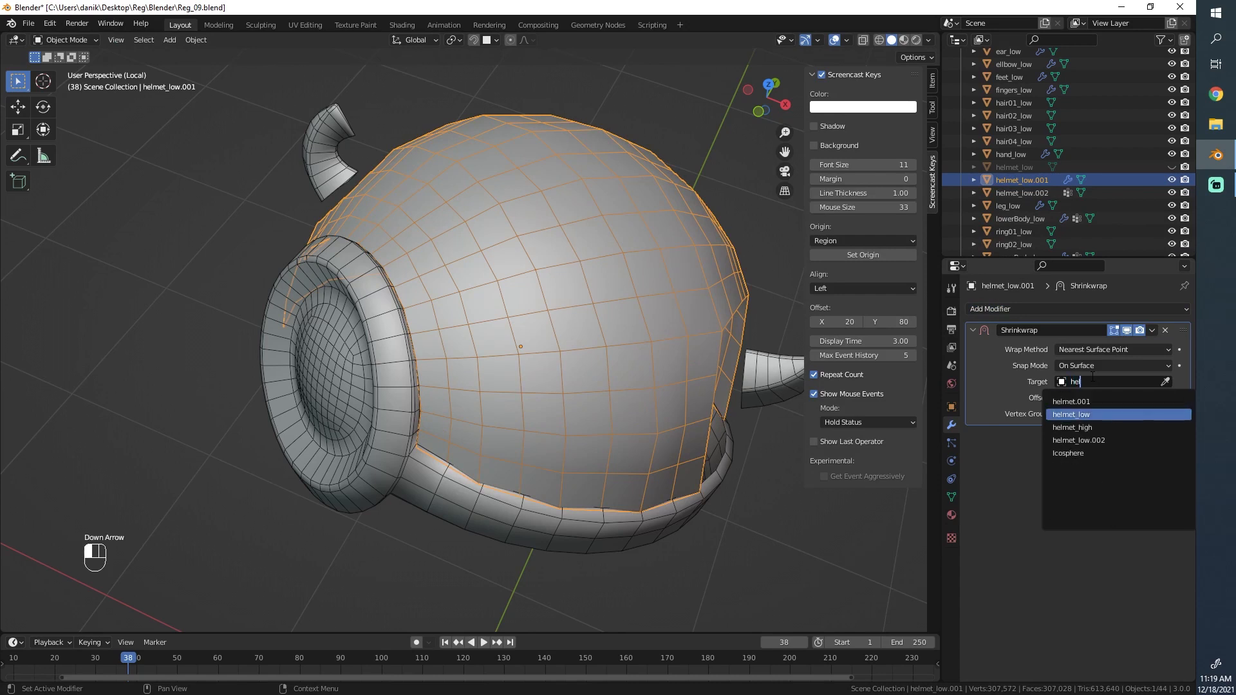
pyautogui.press('Return')
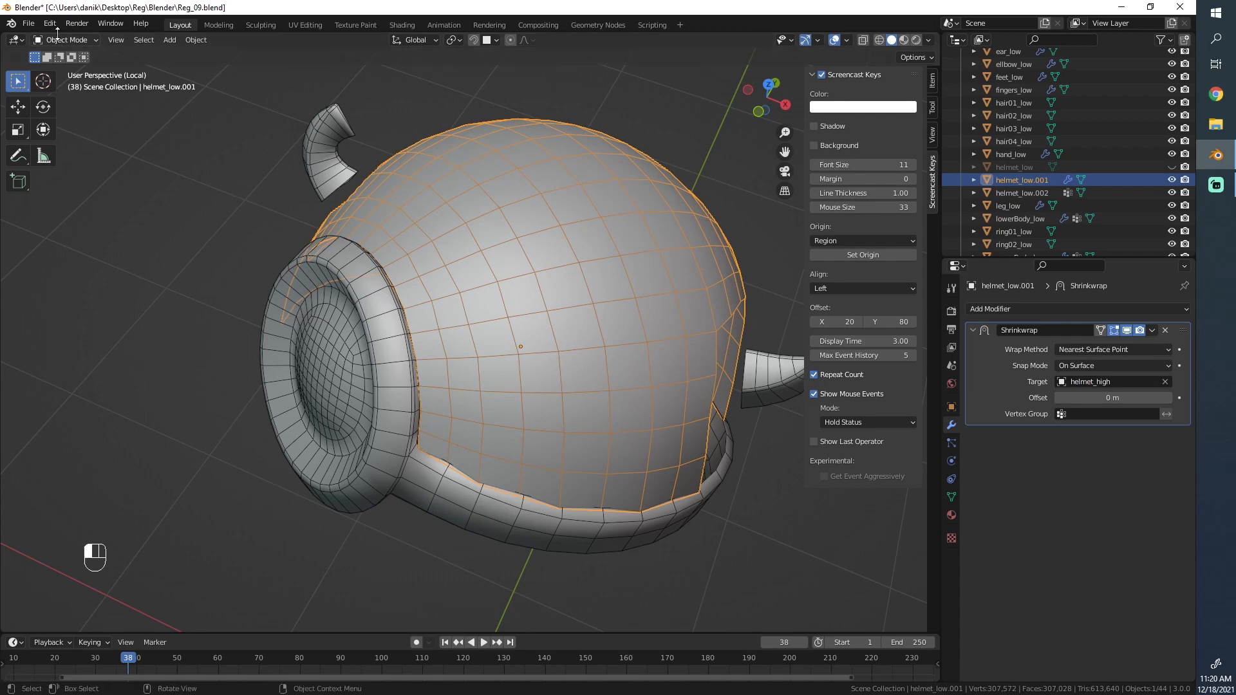
# - Select the dome's boundary edges along the rim in wireframe view and smooth them with LoopTools Relax
pyautogui.press('Tab')
pyautogui.keyDown('alt'); pyautogui.click(501, 480); pyautogui.keyUp('alt')
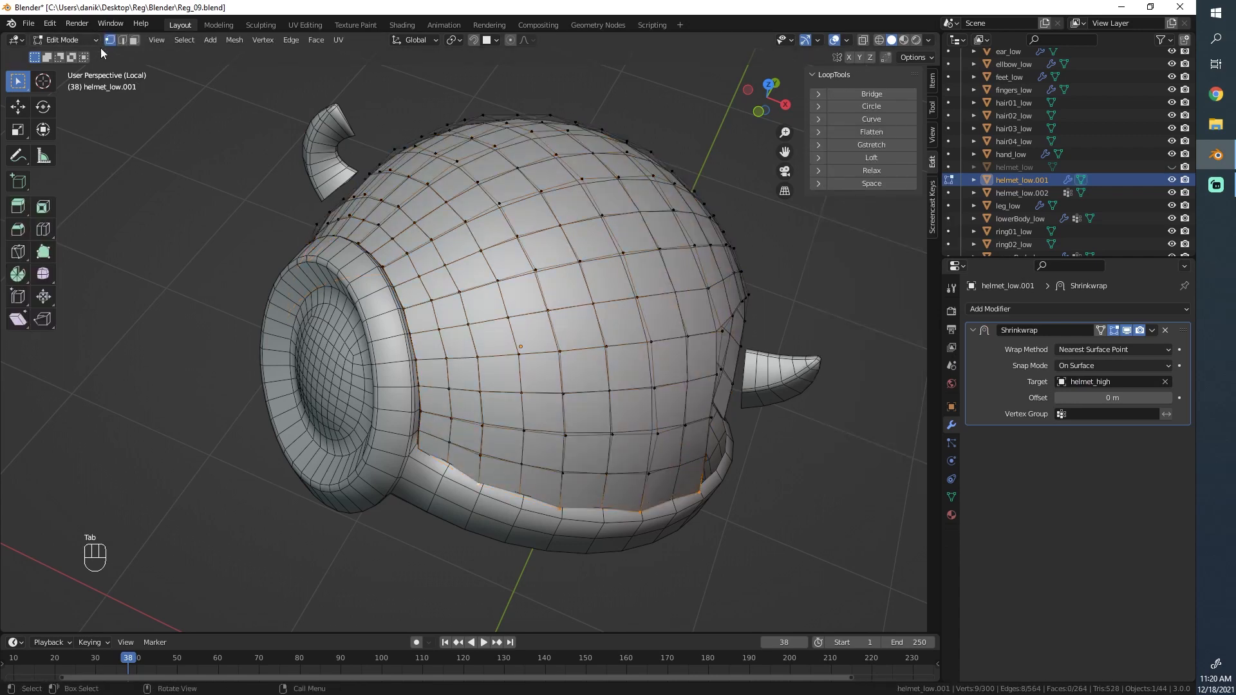
pyautogui.click(122, 40)
pyautogui.press('z')
pyautogui.moveTo(665, 466); pyautogui.dragTo(612, 543, button='middle')
pyautogui.keyDown('alt'); pyautogui.click(614, 524); pyautogui.keyUp('alt')
pyautogui.moveTo(879, 408); pyautogui.dragTo(772, 322, button='middle')
pyautogui.click(871, 171)
# - Select the edge path down one side of the first horn opening and smooth it with repeated LoopTools Relax
pyautogui.moveTo(644, 309); pyautogui.dragTo(547, 380, button='middle')
pyautogui.click(502, 377)
pyautogui.keyDown('ctrl'); pyautogui.click(438, 515); pyautogui.keyUp('ctrl')
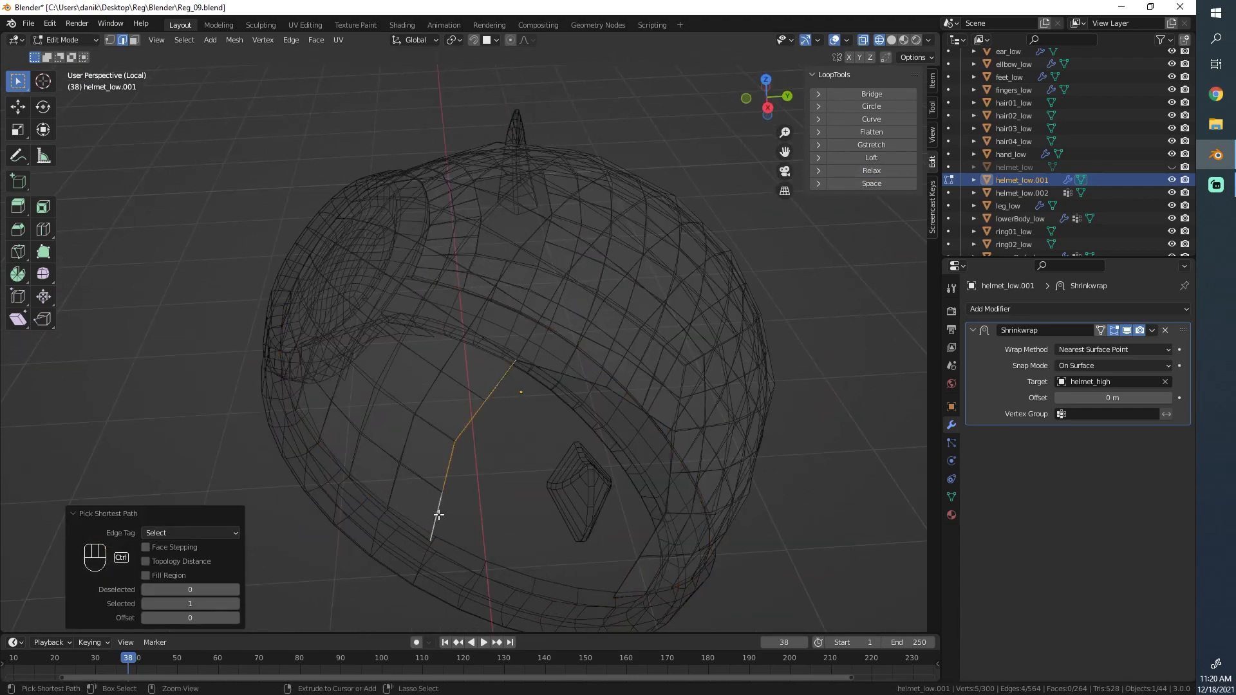
pyautogui.click(872, 170)
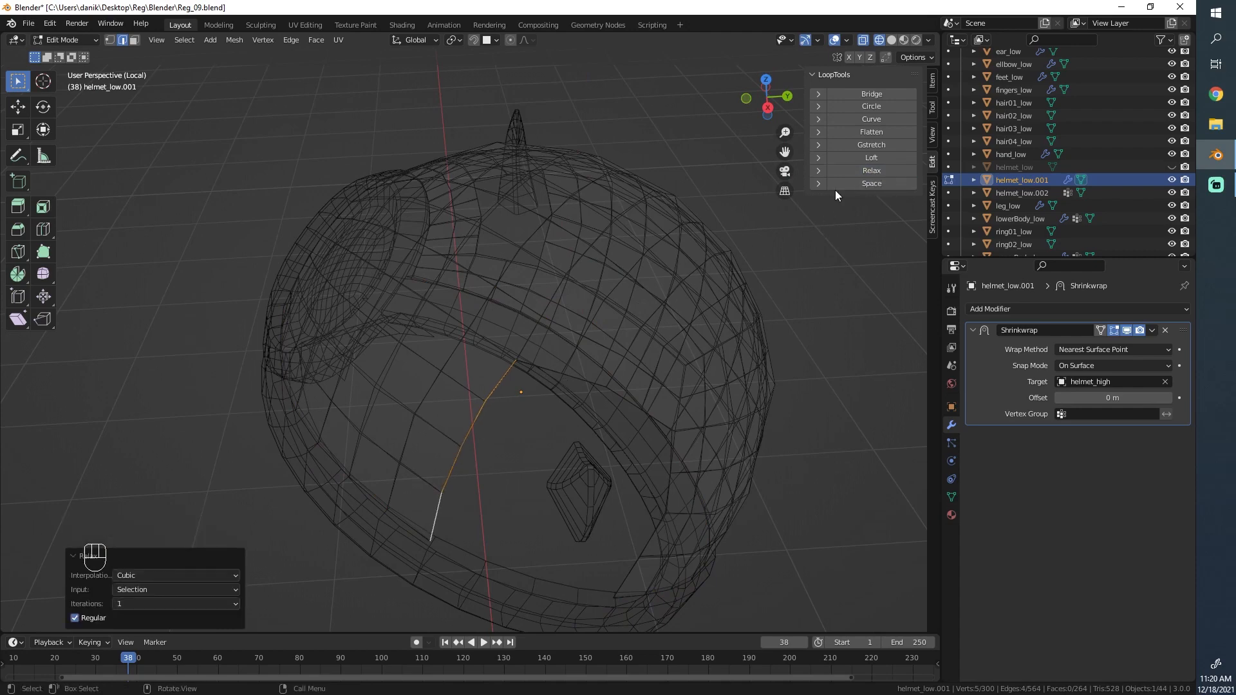
pyautogui.click(848, 172)
pyautogui.click(848, 173)
# - Relax the upper edge path of the first horn opening and the path down its opposite side
pyautogui.moveTo(568, 394); pyautogui.dragTo(507, 380, button='middle')
pyautogui.keyDown('ctrl'); pyautogui.click(507, 381); pyautogui.keyUp('ctrl')
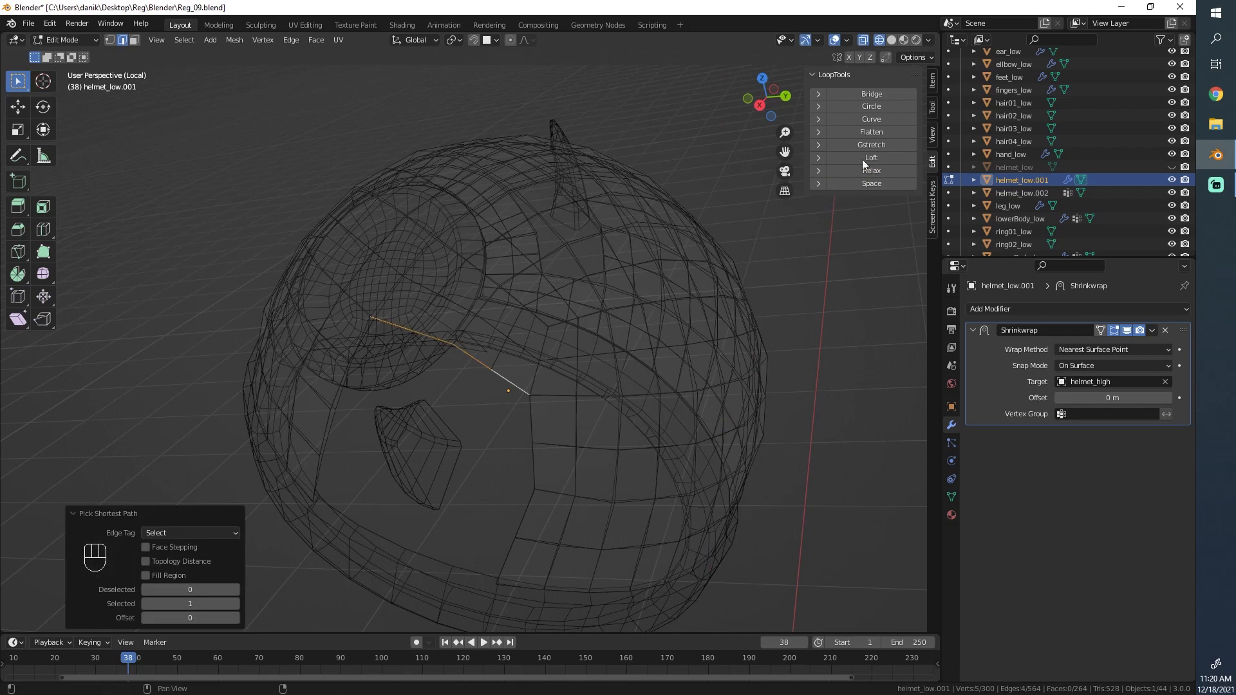
pyautogui.click(866, 172)
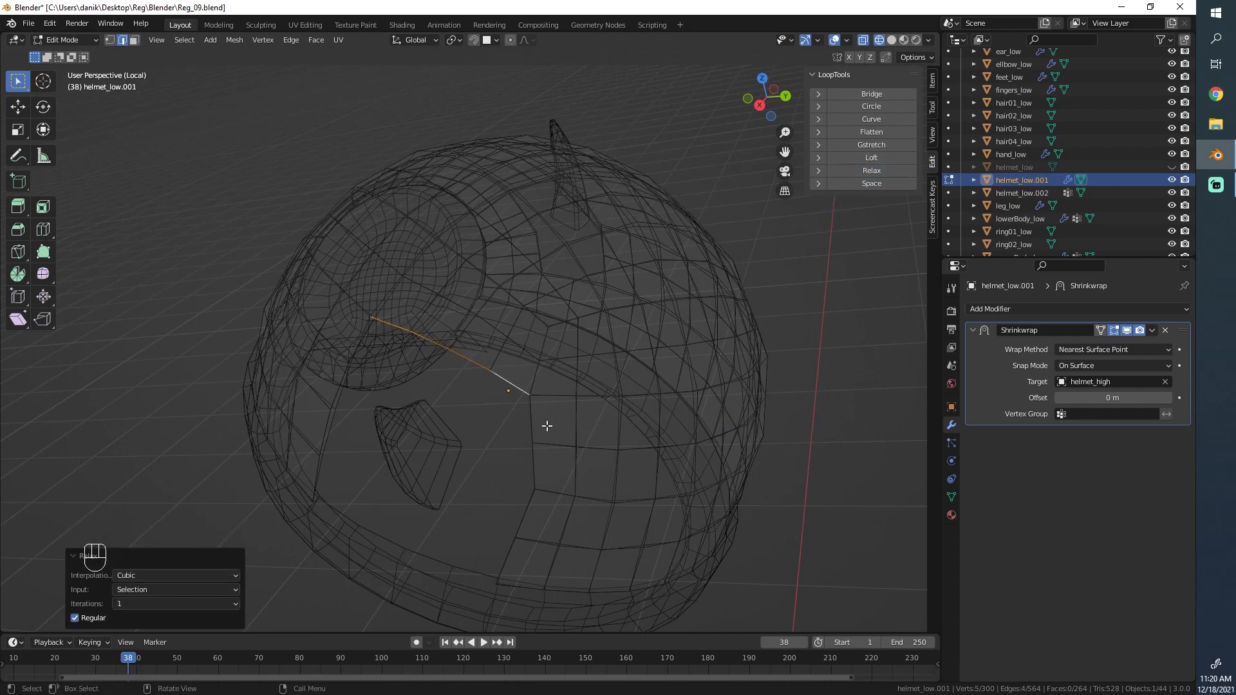
pyautogui.click(544, 427)
pyautogui.keyDown('ctrl'); pyautogui.click(508, 565); pyautogui.keyUp('ctrl')
pyautogui.click(879, 174)
pyautogui.click(879, 173)
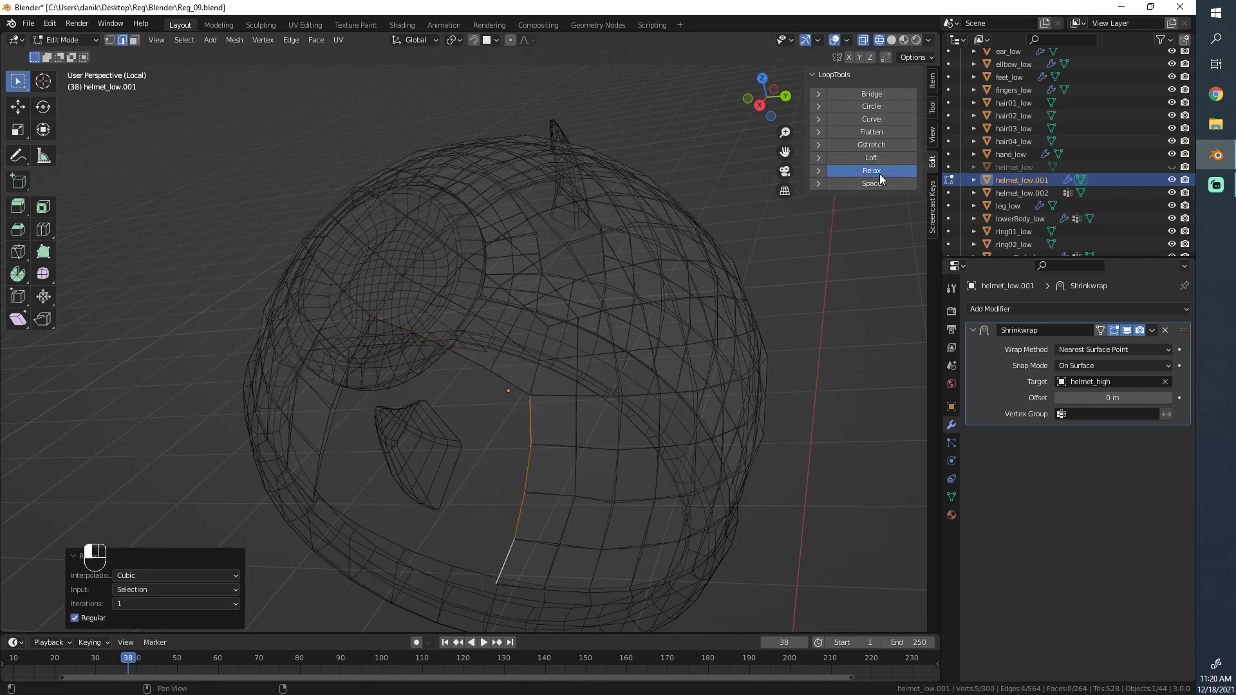
pyautogui.click(879, 174)
# - Select the border of the second horn opening and relax its two long edges and its short side edges
pyautogui.moveTo(607, 152); pyautogui.dragTo(458, 340, button='middle')
pyautogui.press('a')
pyautogui.keyDown('alt'); pyautogui.click(457, 343); pyautogui.keyUp('alt')
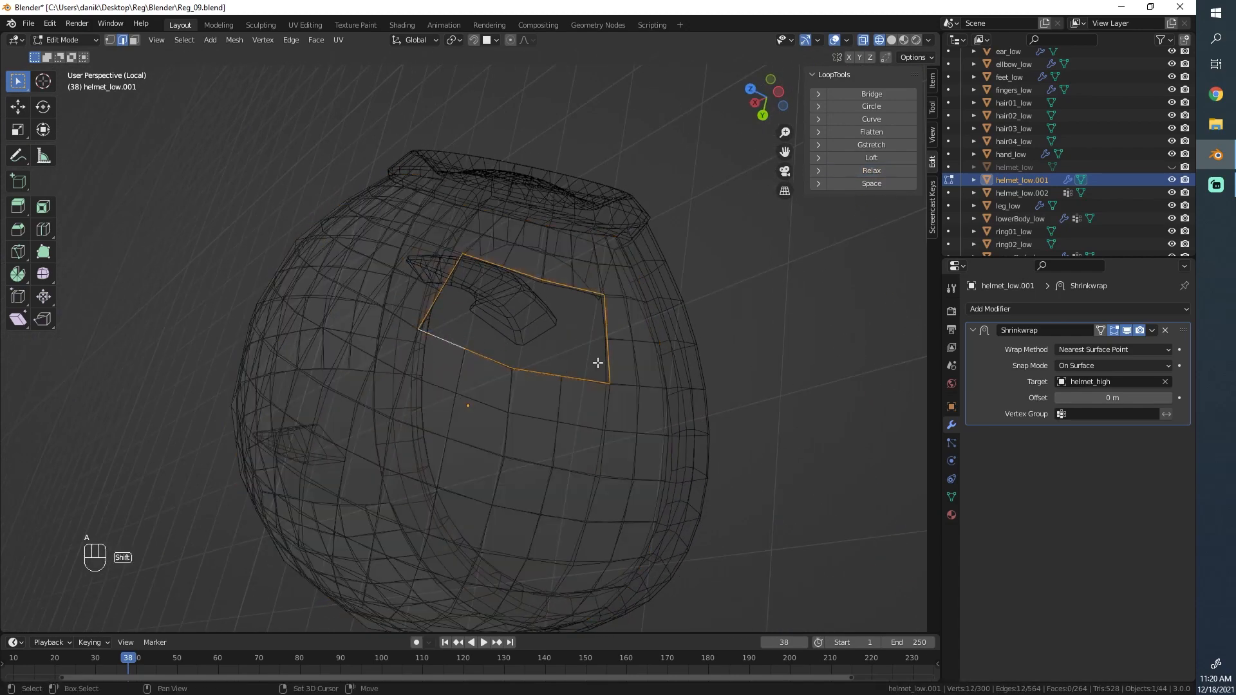
pyautogui.click(872, 170)
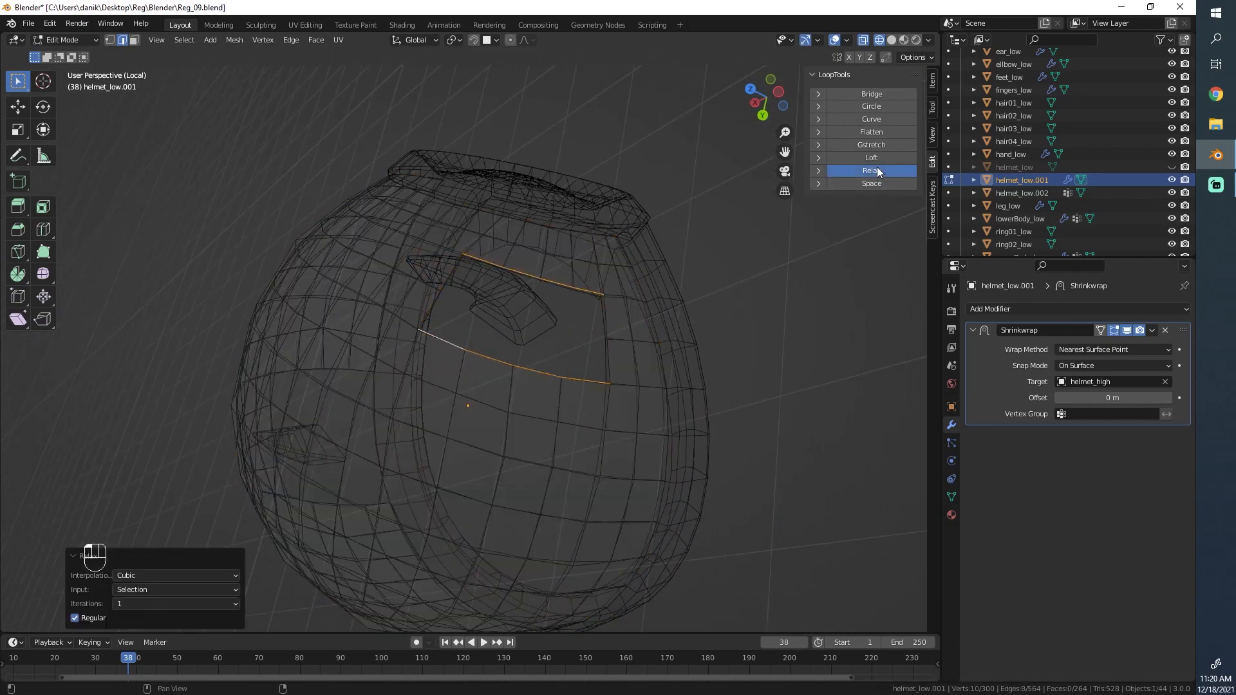
pyautogui.click(876, 169)
pyautogui.click(601, 354)
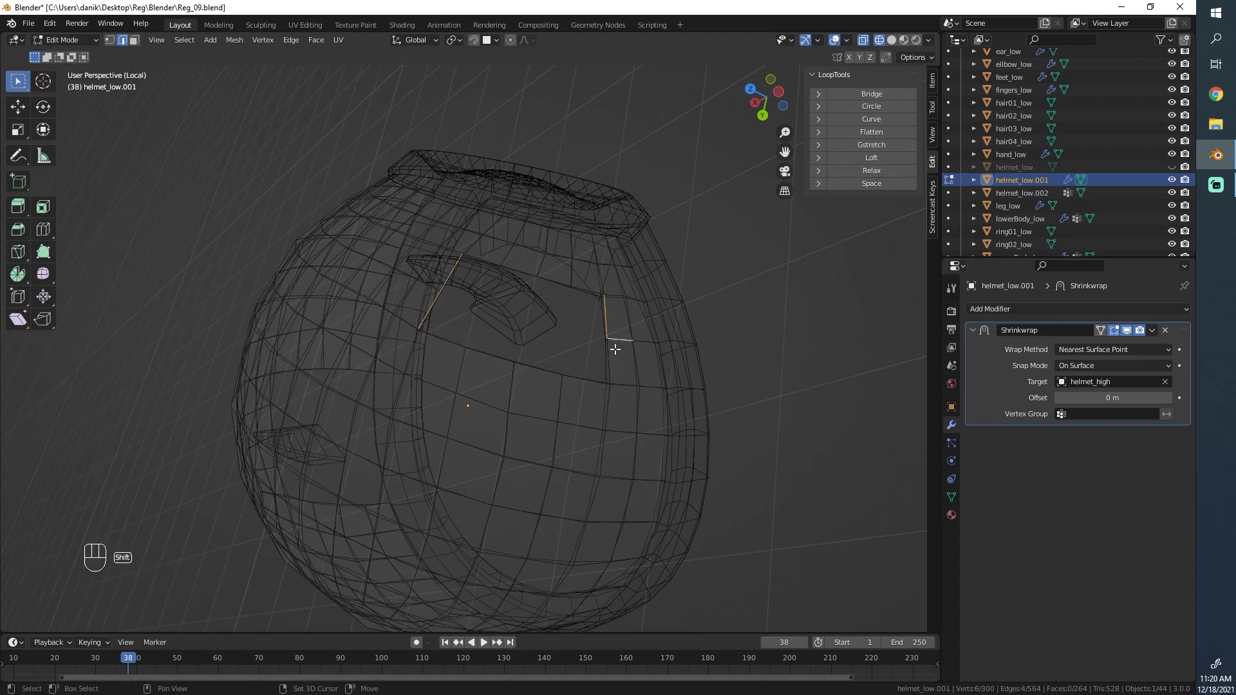
pyautogui.click(862, 172)
# - Select the dome's edge loop around the round side piece and smooth it with LoopTools Relax
pyautogui.moveTo(578, 405); pyautogui.dragTo(630, 449, button='middle')
pyautogui.press('a')
pyautogui.keyDown('alt'); pyautogui.click(490, 288); pyautogui.keyUp('alt')
pyautogui.moveTo(490, 281); pyautogui.dragTo(534, 283, button='middle')
pyautogui.click(898, 172)
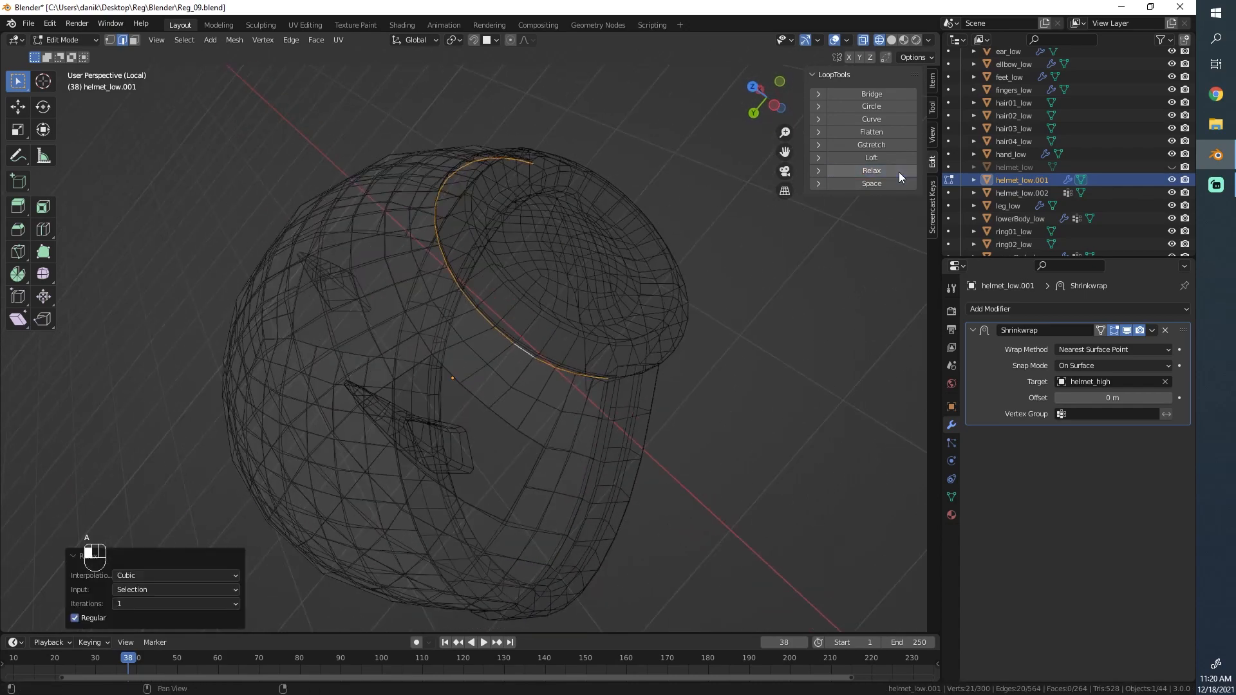
# - Select the whole dome mesh, switch to Sculpt Mode with the Slide Relax brush, and show the model in solid shading
pyautogui.press('a')
pyautogui.moveTo(619, 426); pyautogui.dragTo(619, 476, button='middle')
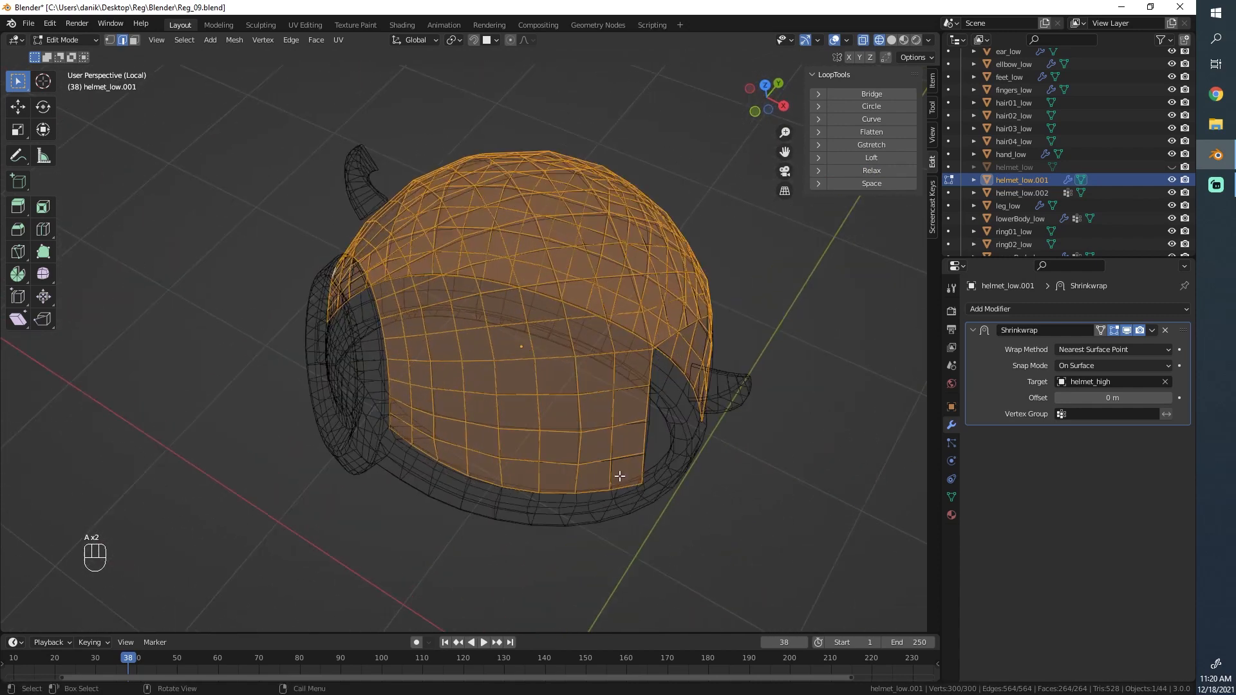
pyautogui.click(90, 41)
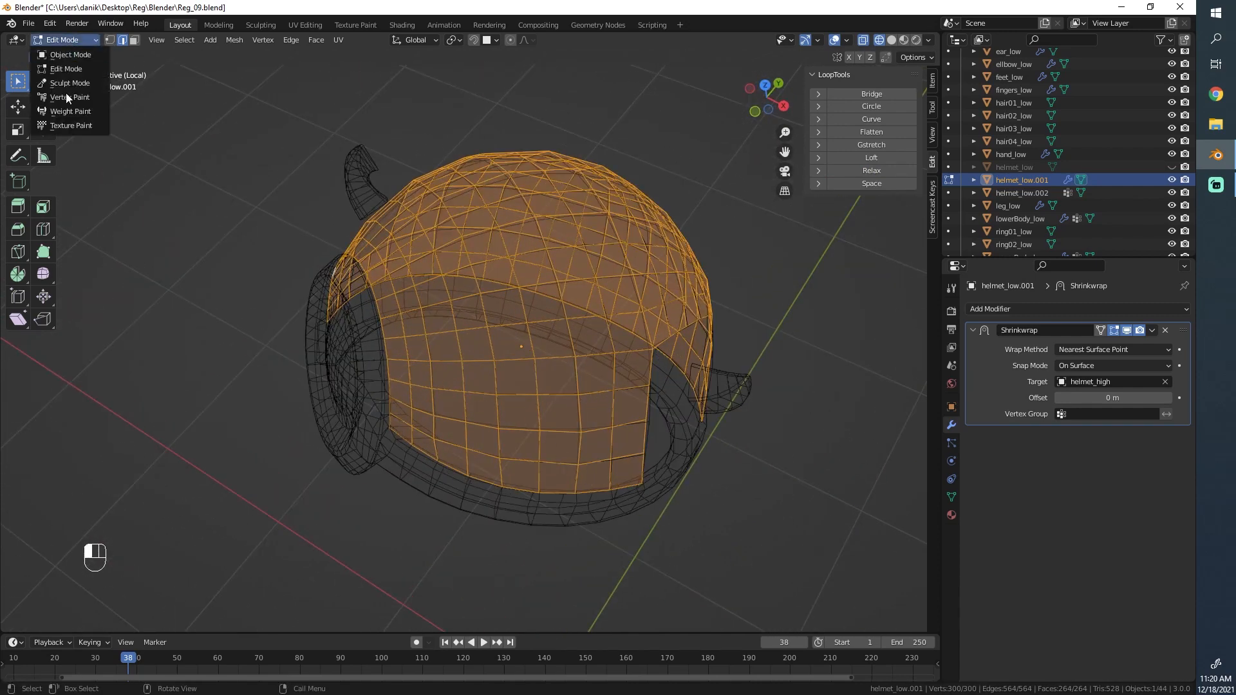
pyautogui.click(76, 84)
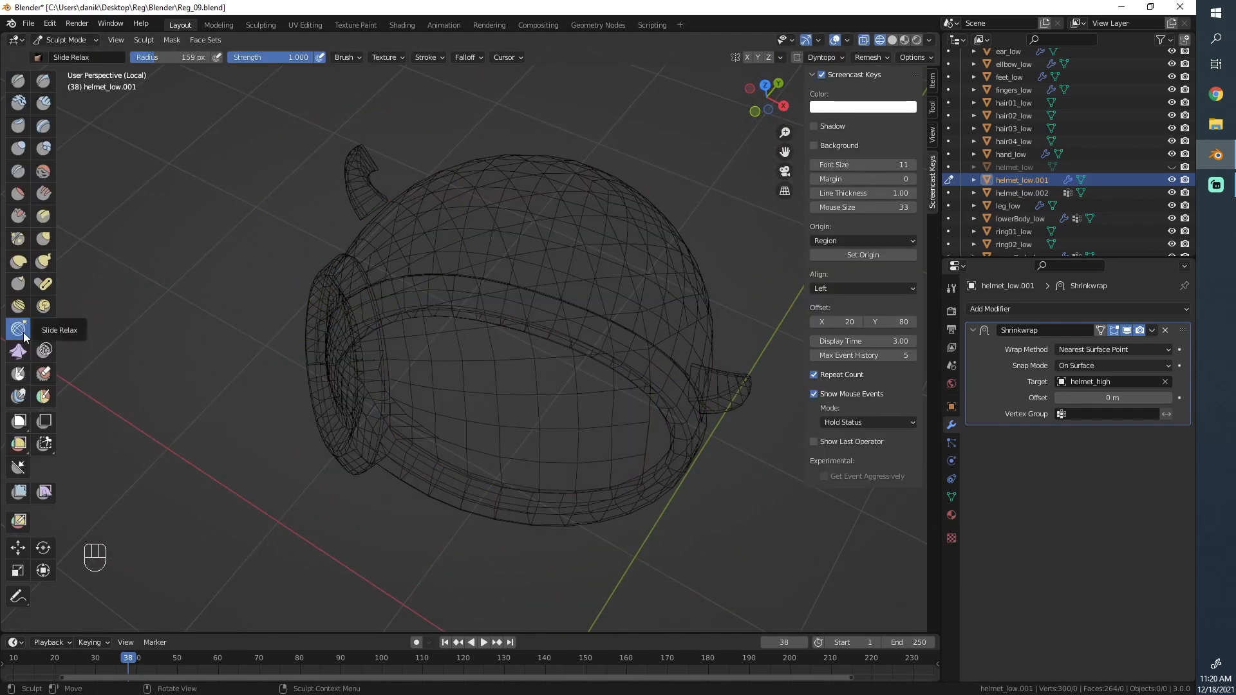
pyautogui.press('z')
# - Relax the topology across the dome's side and crown with Slide Relax at a 159 px radius, undoing unwanted strokes
pyautogui.keyDown('shift'); pyautogui.moveTo(449, 353); pyautogui.dragTo(468, 318); pyautogui.keyUp('shift')
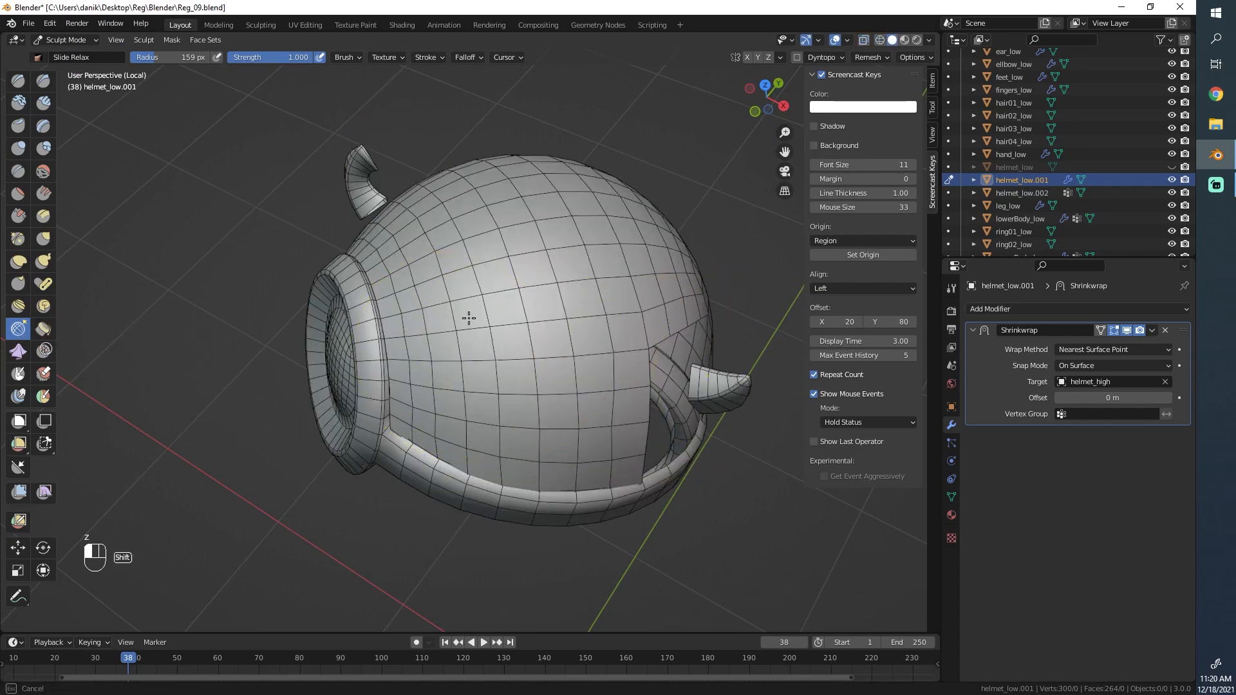
pyautogui.hotkey('ctrl', 'z')
pyautogui.keyDown('shift'); pyautogui.moveTo(426, 364); pyautogui.dragTo(448, 347); pyautogui.keyUp('shift')
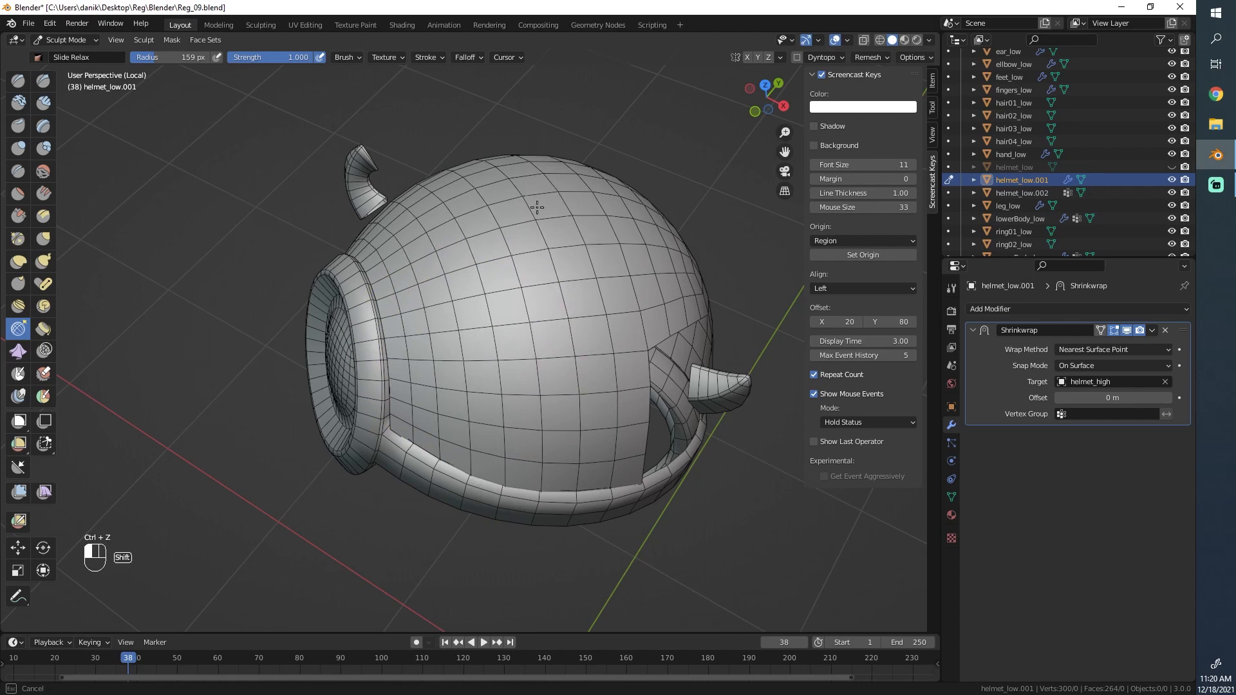
pyautogui.keyDown('shift'); pyautogui.moveTo(537, 207); pyautogui.dragTo(437, 206); pyautogui.keyUp('shift')
pyautogui.moveTo(425, 206); pyautogui.dragTo(421, 267, button='middle')
pyautogui.keyDown('shift'); pyautogui.moveTo(421, 266); pyautogui.dragTo(386, 289); pyautogui.keyUp('shift')
pyautogui.moveTo(386, 290); pyautogui.dragTo(428, 318, button='middle')
pyautogui.hotkey('ctrl', 'z')
pyautogui.moveTo(553, 334)
pyautogui.keyDown('shift'); pyautogui.mouseDown()
pyautogui.moveTo(519, 303)
pyautogui.moveTo(529, 278)
pyautogui.mouseUp(); pyautogui.keyUp('shift')
# - Reduce the Slide Relax radius to 65 px and smooth the faces between the horn opening and the round side piece
pyautogui.moveTo(361, 347); pyautogui.dragTo(402, 348, button='middle')
pyautogui.press('f')
pyautogui.click(499, 345)
pyautogui.keyDown('shift'); pyautogui.moveTo(444, 342); pyautogui.dragTo(421, 340); pyautogui.keyUp('shift')
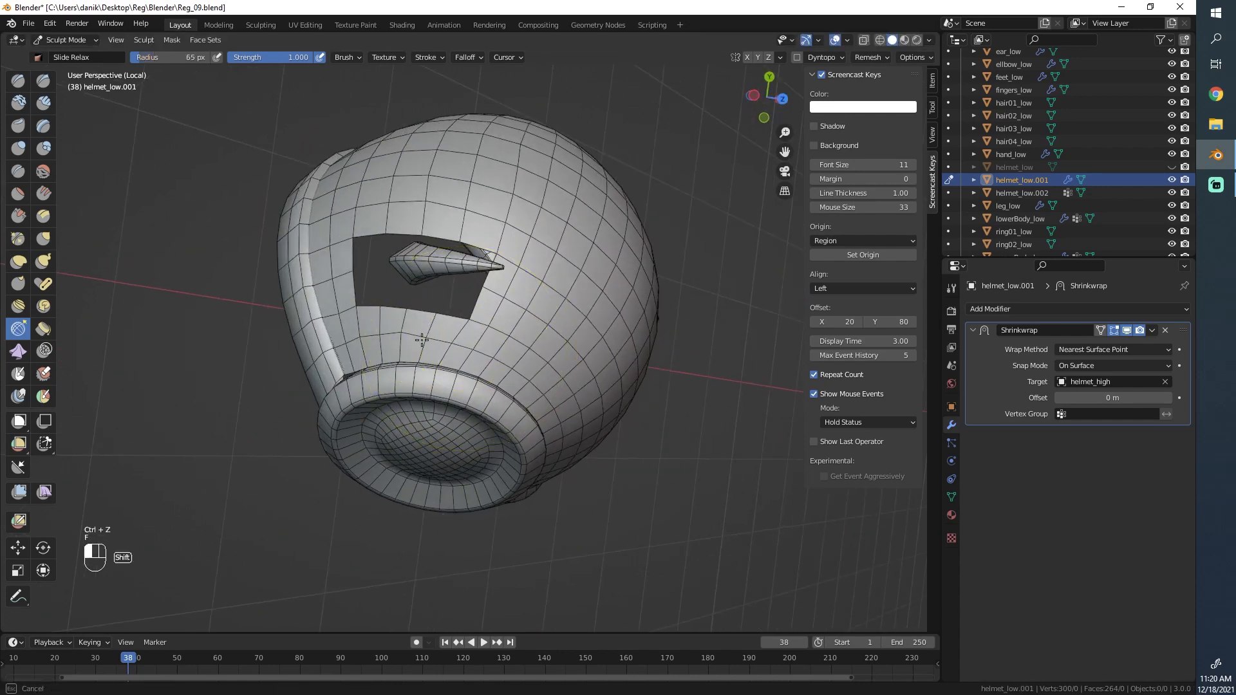
# - Enlarge the Slide Relax radius to 150 px and even out the faces over the crown and around both horn openings
pyautogui.moveTo(335, 337); pyautogui.dragTo(353, 215, button='middle')
pyautogui.press('f')
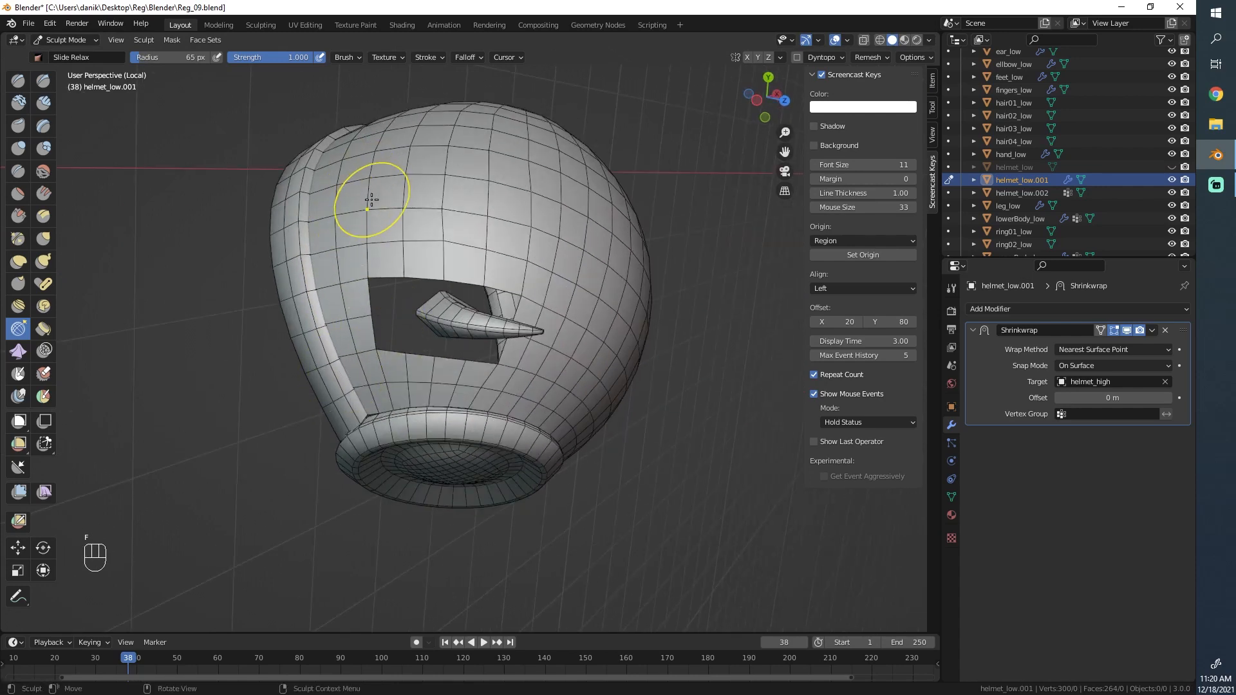
pyautogui.click(373, 199)
pyautogui.moveTo(579, 171)
pyautogui.mouseDown(button='middle')
pyautogui.moveTo(491, 303)
pyautogui.moveTo(455, 256)
pyautogui.moveTo(441, 297)
pyautogui.mouseUp(button='middle')
pyautogui.moveTo(566, 322); pyautogui.dragTo(463, 291, button='middle')
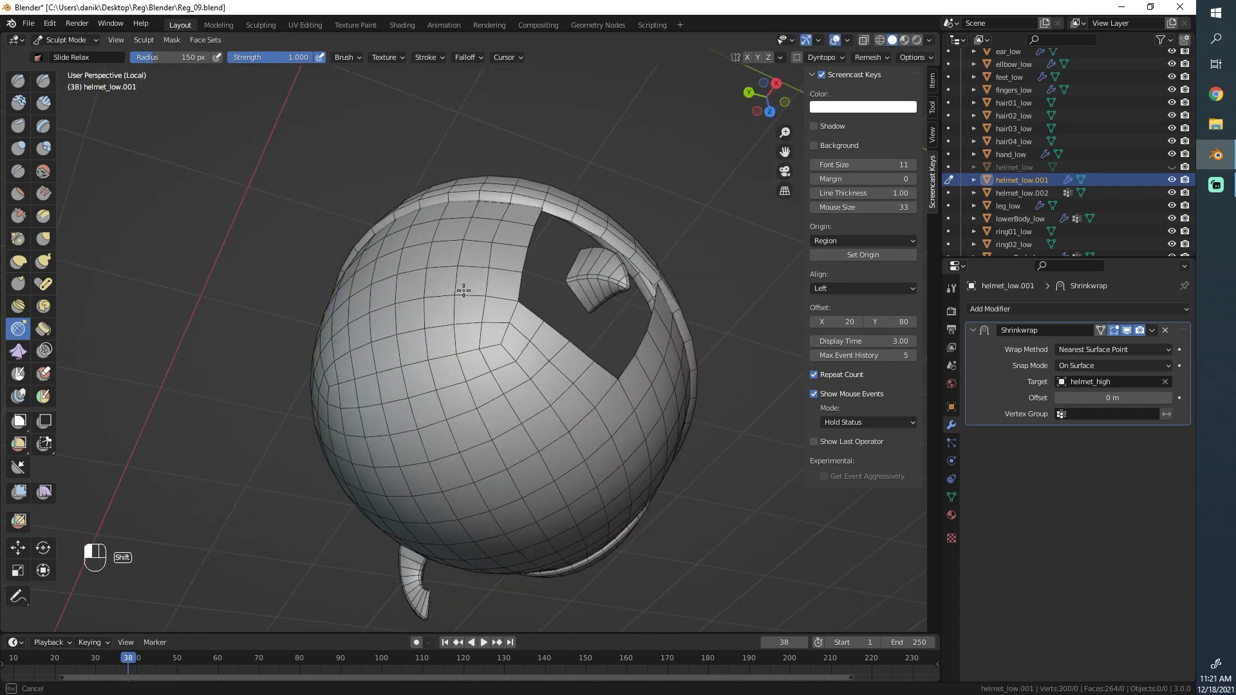
pyautogui.moveTo(446, 368); pyautogui.dragTo(560, 372, button='middle')
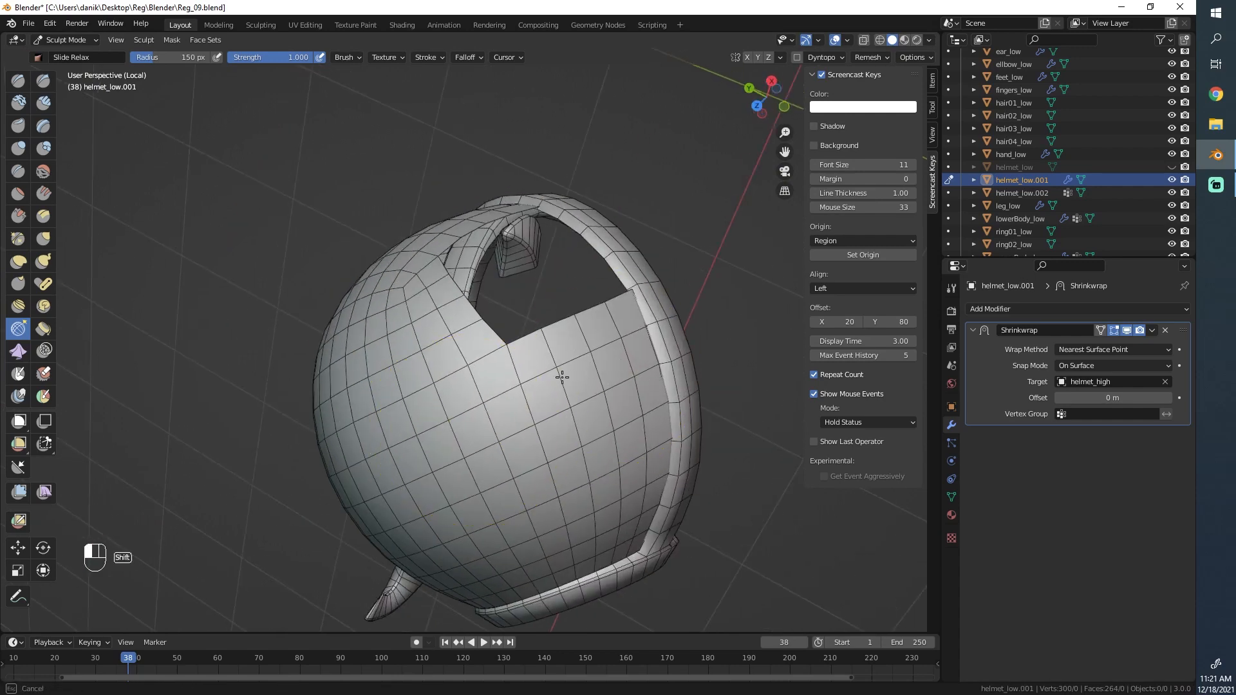
pyautogui.moveTo(593, 524); pyautogui.dragTo(619, 313, button='middle')
pyautogui.moveTo(511, 441); pyautogui.dragTo(634, 235, button='middle')
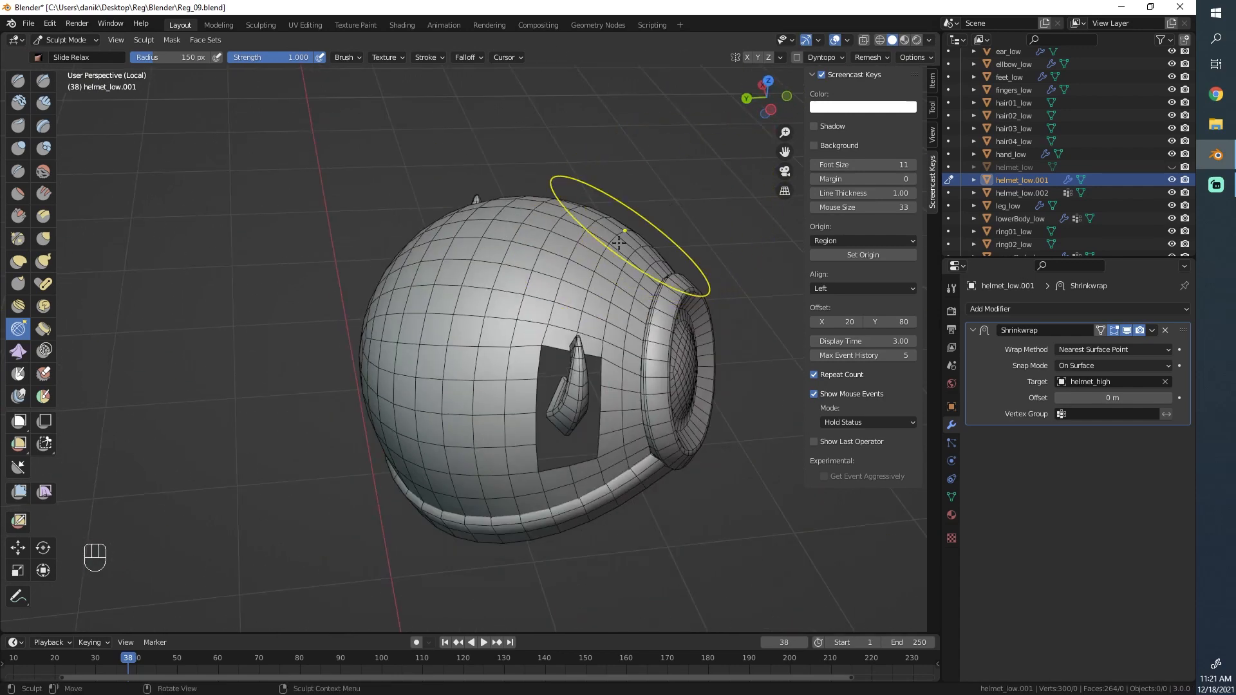
pyautogui.moveTo(474, 289); pyautogui.dragTo(527, 321, button='middle')
pyautogui.moveTo(397, 397); pyautogui.dragTo(460, 311, button='middle')
pyautogui.moveTo(411, 393)
pyautogui.mouseDown(button='middle')
pyautogui.moveTo(329, 352)
pyautogui.moveTo(576, 367)
pyautogui.moveTo(535, 405)
pyautogui.moveTo(419, 392)
pyautogui.moveTo(660, 374)
pyautogui.moveTo(662, 316)
pyautogui.moveTo(469, 414)
pyautogui.moveTo(450, 386)
pyautogui.moveTo(674, 353)
pyautogui.moveTo(361, 380)
pyautogui.moveTo(610, 431)
pyautogui.mouseUp(button='middle')
# - Examine the relaxed dome's topology from several sides in wireframe and solid shading
pyautogui.scroll(-2, 665, 405)
pyautogui.press('z')
pyautogui.press('Tab')
pyautogui.press('z')
pyautogui.moveTo(524, 394)
pyautogui.mouseDown(button='middle')
pyautogui.moveTo(450, 412)
pyautogui.moveTo(413, 443)
pyautogui.mouseUp(button='middle')
pyautogui.scroll(5, 413, 443)
pyautogui.scroll(-3, 413, 443)
pyautogui.scroll(2, 466, 342)
pyautogui.moveTo(466, 342); pyautogui.dragTo(440, 375, button='middle')
pyautogui.press('Tab')
# - Duplicate the dome's Shrinkwrap modifier targeting helmet_high and apply the original one, keeping the copy
pyautogui.click(1150, 332)
pyautogui.click(1096, 385)
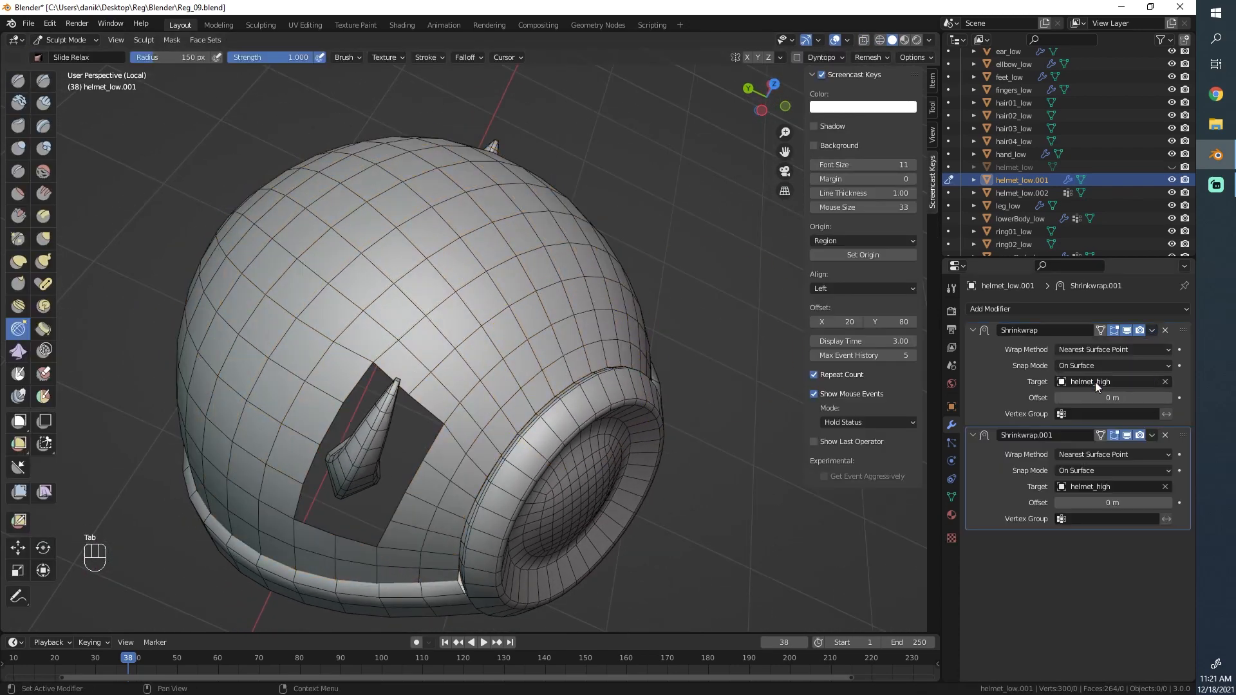
pyautogui.click(1151, 331)
pyautogui.click(1087, 353)
# - Leave sculpting for Object Mode, bring the horn opening into view, and return to Edit Mode on the dome
pyautogui.moveTo(489, 386); pyautogui.dragTo(396, 436, button='middle')
pyautogui.press('Tab')
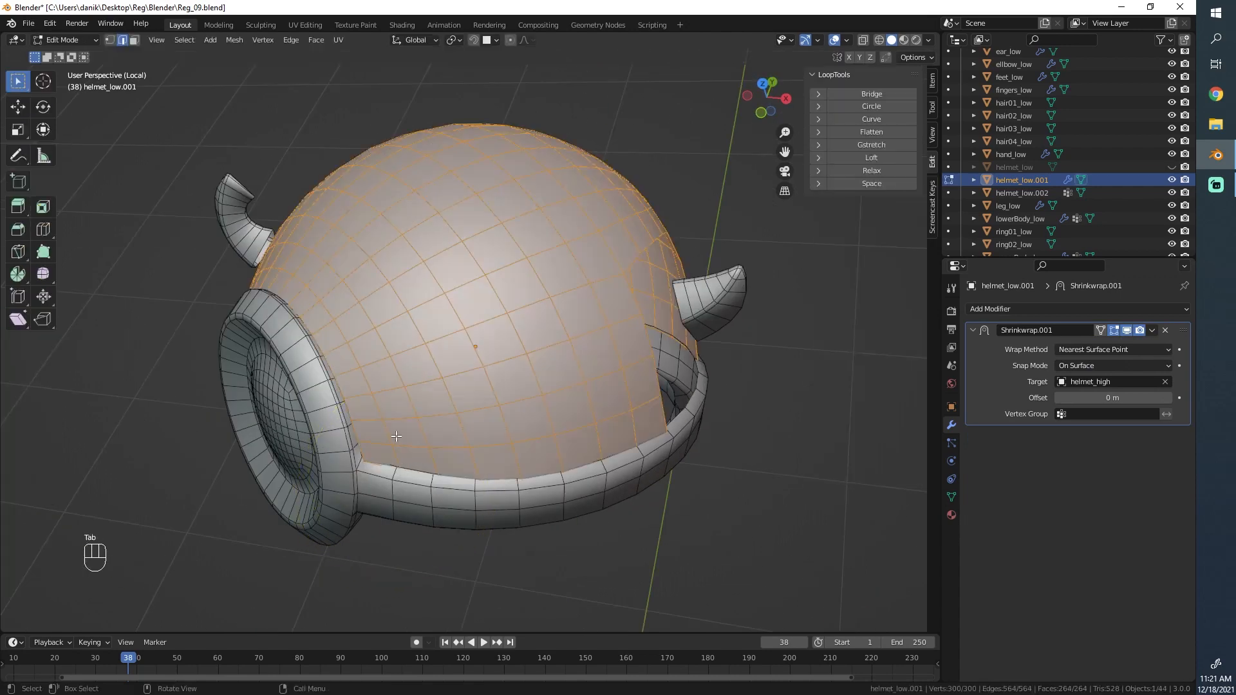
pyautogui.click(61, 40)
pyautogui.click(60, 52)
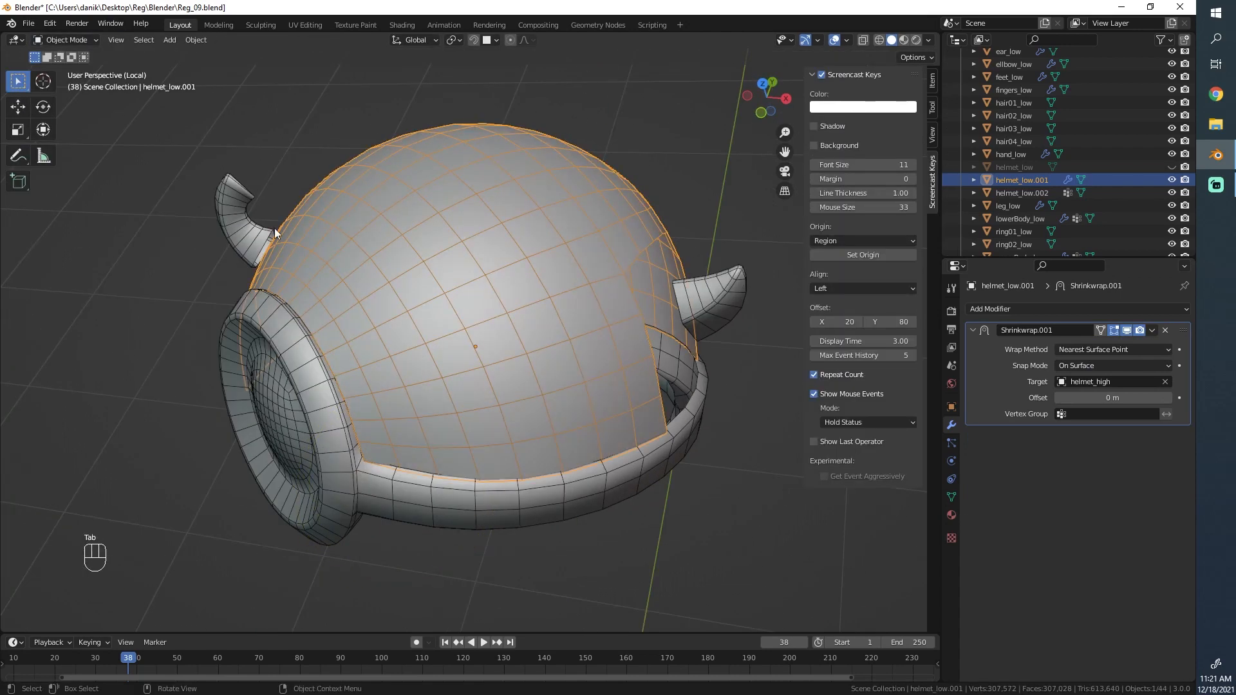
pyautogui.press('Tab')
pyautogui.press('Tab')
pyautogui.moveTo(728, 369); pyautogui.dragTo(506, 397, button='middle')
pyautogui.press('Tab')
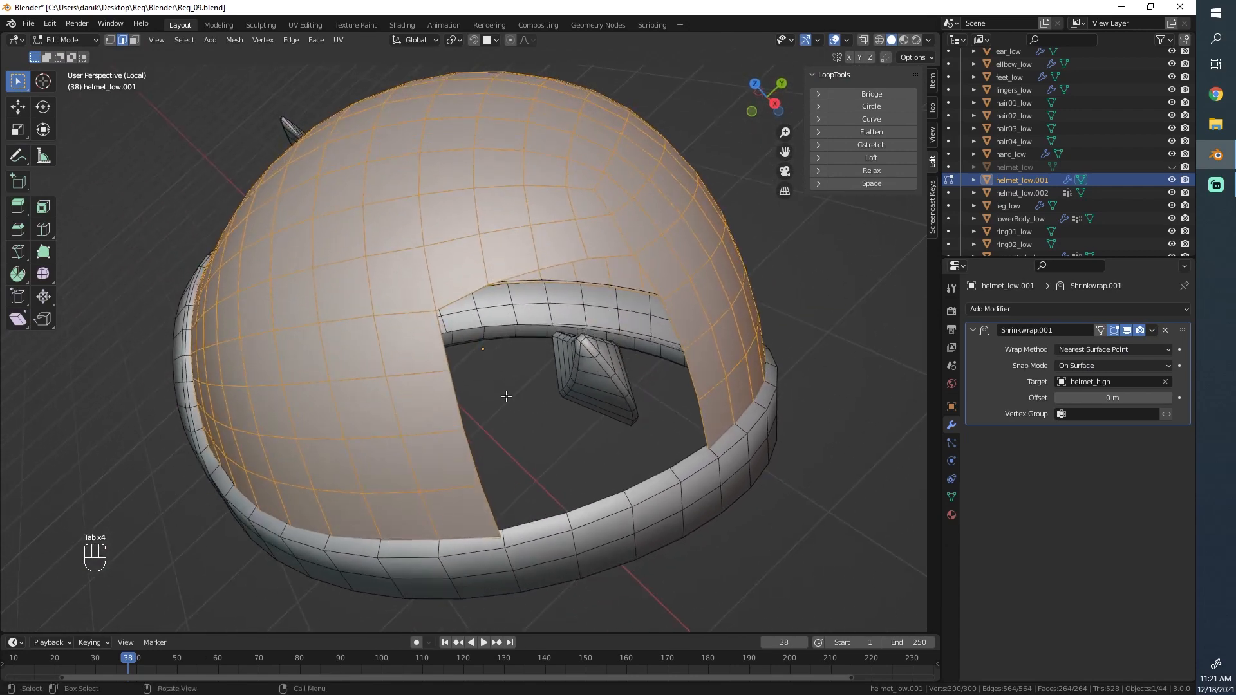
# - Switch to vertex selection and reposition individual vertices along the horn opening's upper edge to even out its outline
pyautogui.click(109, 40)
pyautogui.click(489, 277)
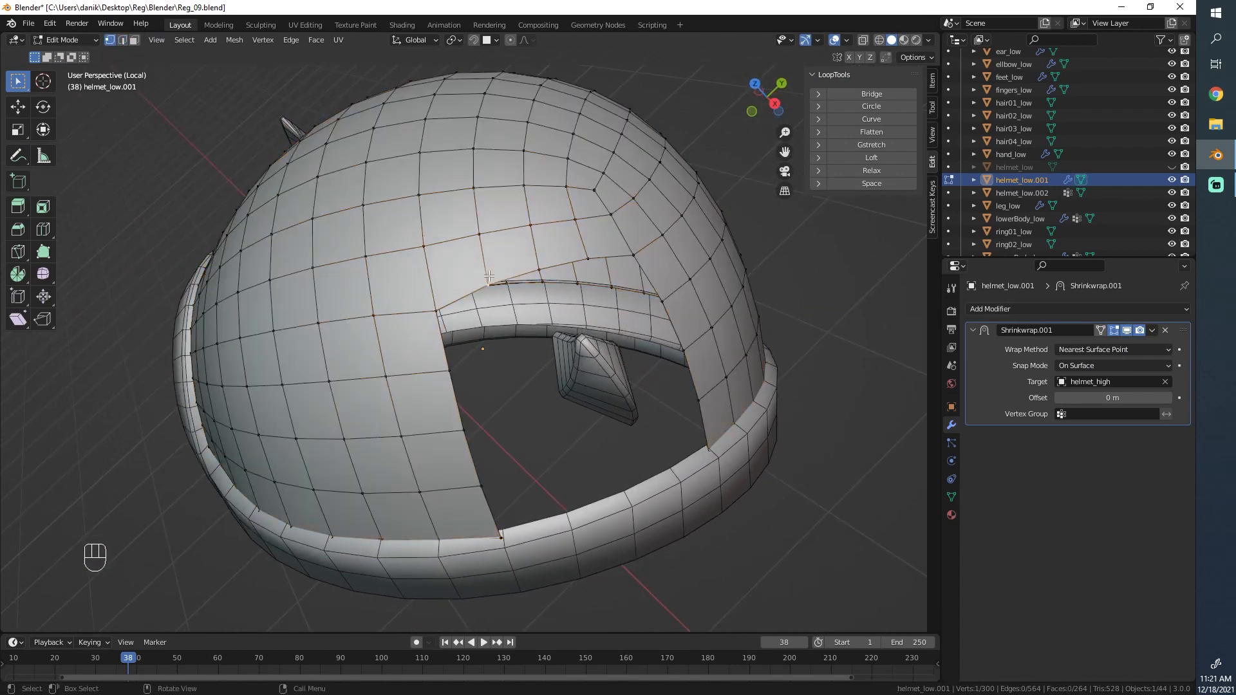
pyautogui.press('g')
pyautogui.click(581, 269)
pyautogui.click(546, 269)
pyautogui.press('g')
pyautogui.rightClick(544, 268)
pyautogui.press('g')
pyautogui.click(483, 274)
pyautogui.press('g')
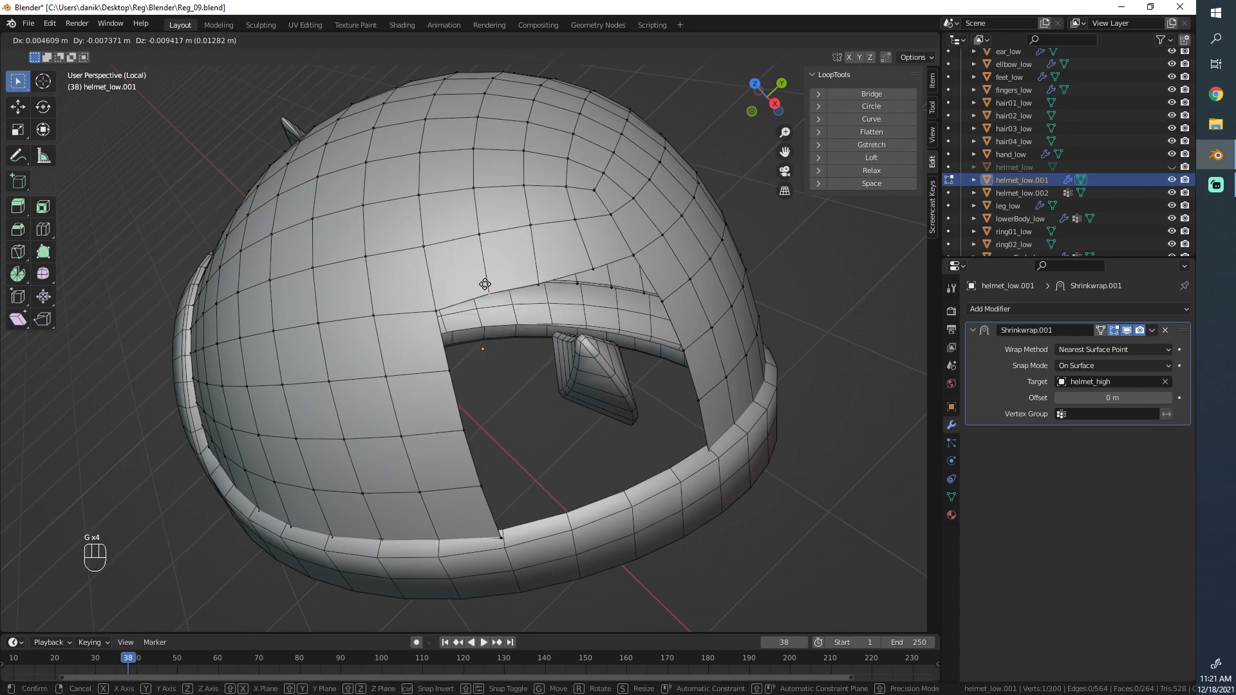
pyautogui.click(485, 280)
# - Fill a face across the bottom of the horn opening between its two side edges and divide it with three loop cuts
pyautogui.moveTo(489, 323); pyautogui.dragTo(493, 466, button='middle')
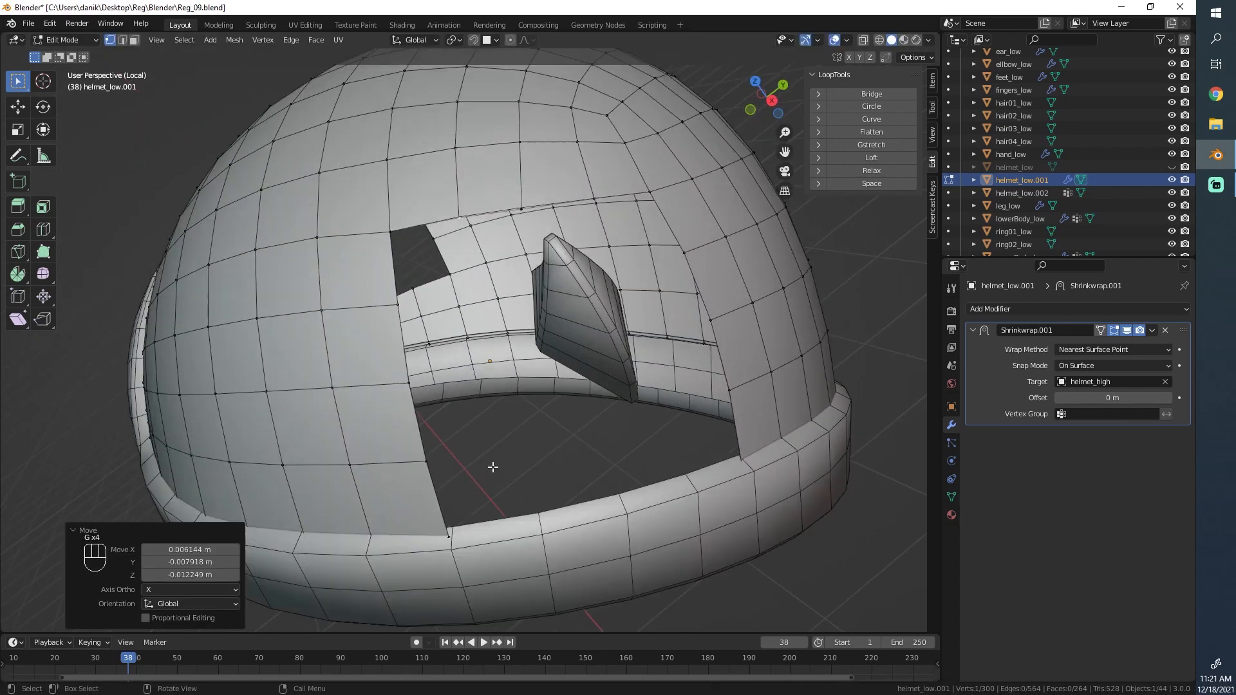
pyautogui.keyDown('shift'); pyautogui.click(436, 467); pyautogui.keyUp('shift')
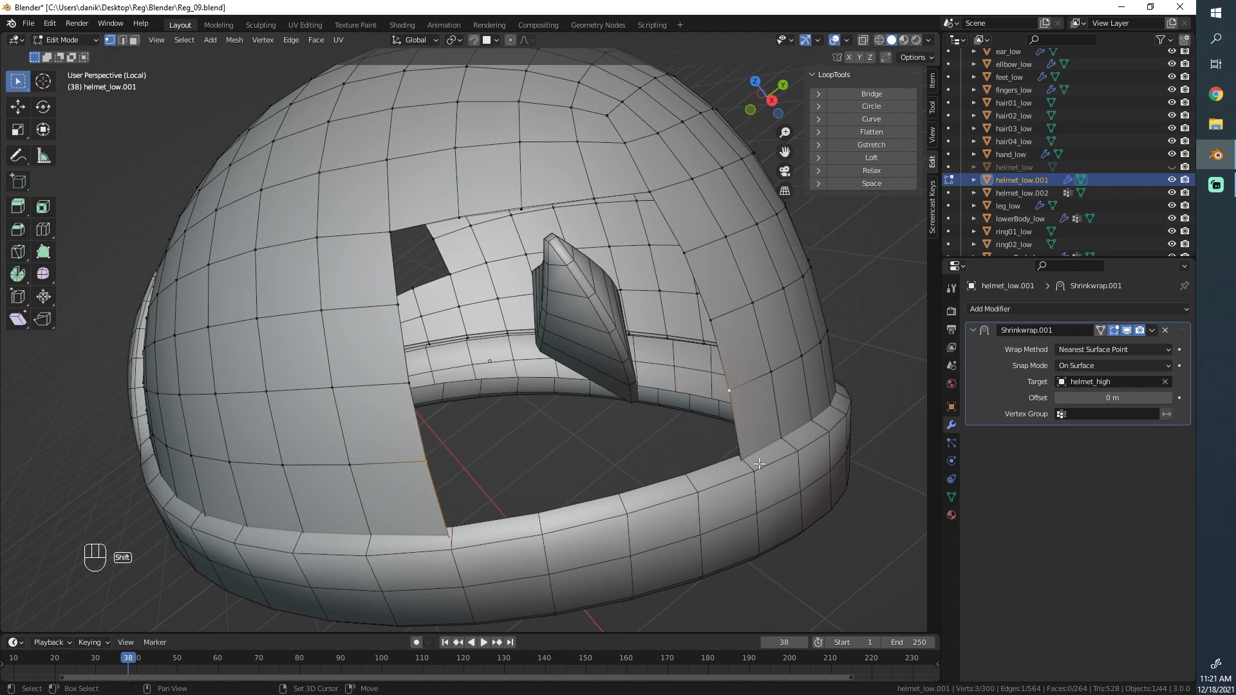
pyautogui.press('z')
pyautogui.press('f')
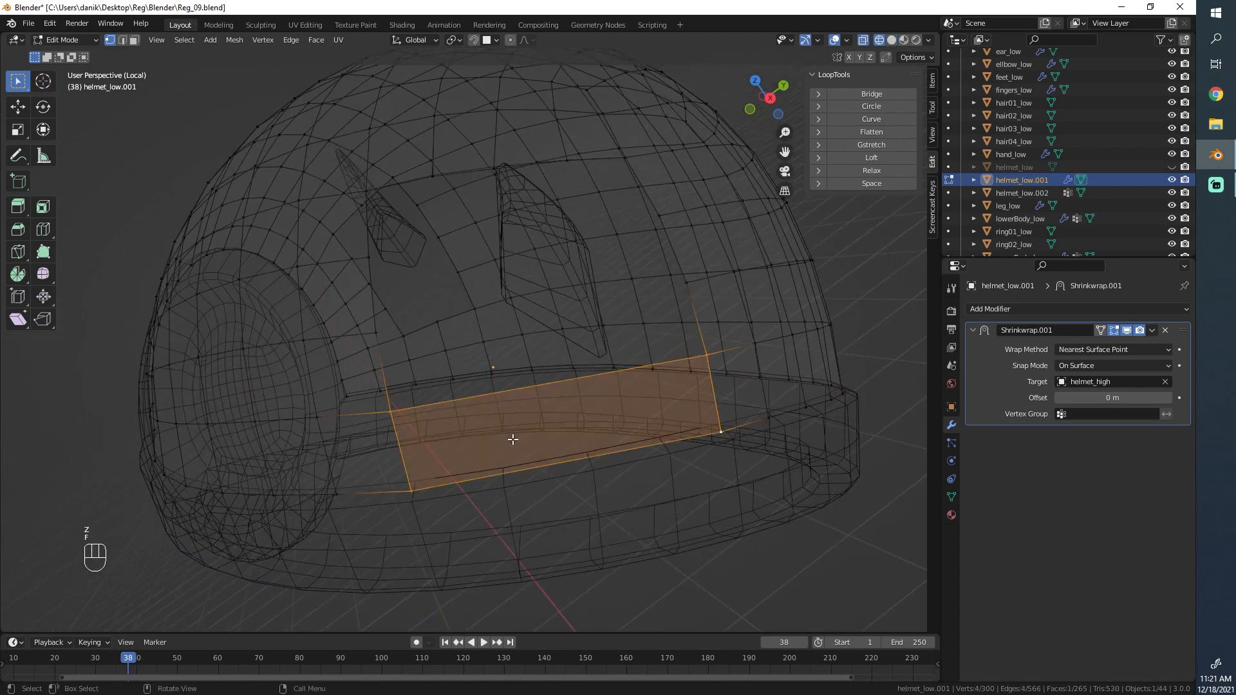
pyautogui.hotkey('ctrl', 'r')
pyautogui.scroll(2, 584, 391)
pyautogui.click(585, 391)
pyautogui.rightClick(585, 391)
# - Move a vertex on the new strip below the horn opening and check the result in Object Mode before resuming editing
pyautogui.press('z')
pyautogui.moveTo(542, 406); pyautogui.dragTo(611, 423, button='middle')
pyautogui.press('g')
pyautogui.click(640, 424)
pyautogui.press('Tab')
pyautogui.moveTo(813, 454); pyautogui.dragTo(593, 466, button='middle')
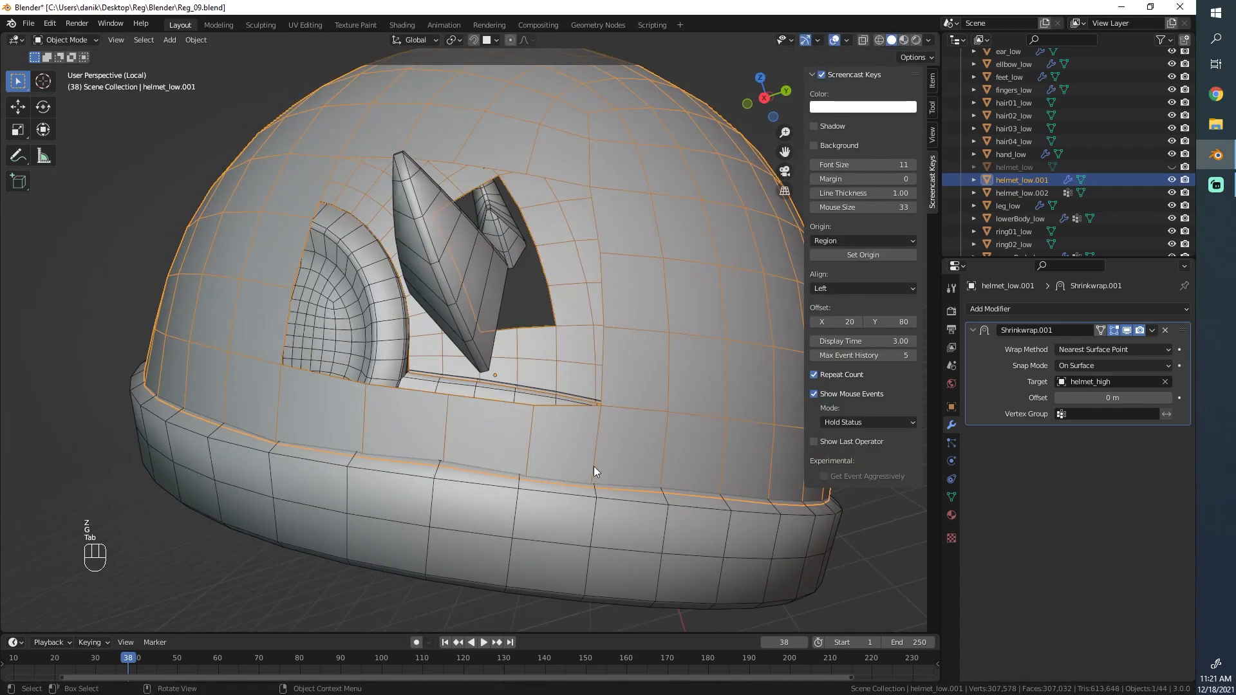
pyautogui.scroll(-4, 553, 444)
pyautogui.hotkey('alt', 'a')
pyautogui.keyDown('alt'); pyautogui.scroll(1, 526, 429); pyautogui.keyUp('alt')
pyautogui.scroll(3, 526, 429)
pyautogui.moveTo(526, 428); pyautogui.dragTo(479, 406, button='middle')
pyautogui.press('Tab')
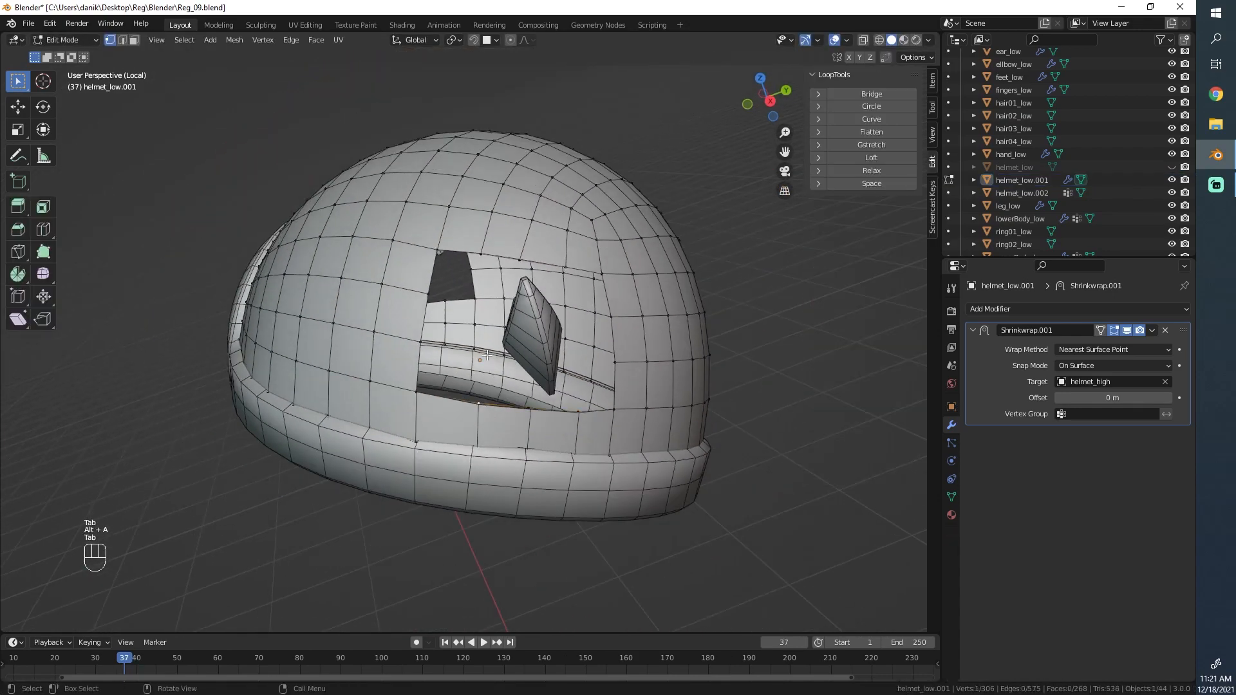
# - Subdivide the edge bridging the horn opening near one side with 2 cuts and fill the side column with quads
pyautogui.moveTo(494, 341); pyautogui.dragTo(472, 450, button='middle')
pyautogui.scroll(1, 528, 375)
pyautogui.rightClick(473, 450)
pyautogui.click(457, 405)
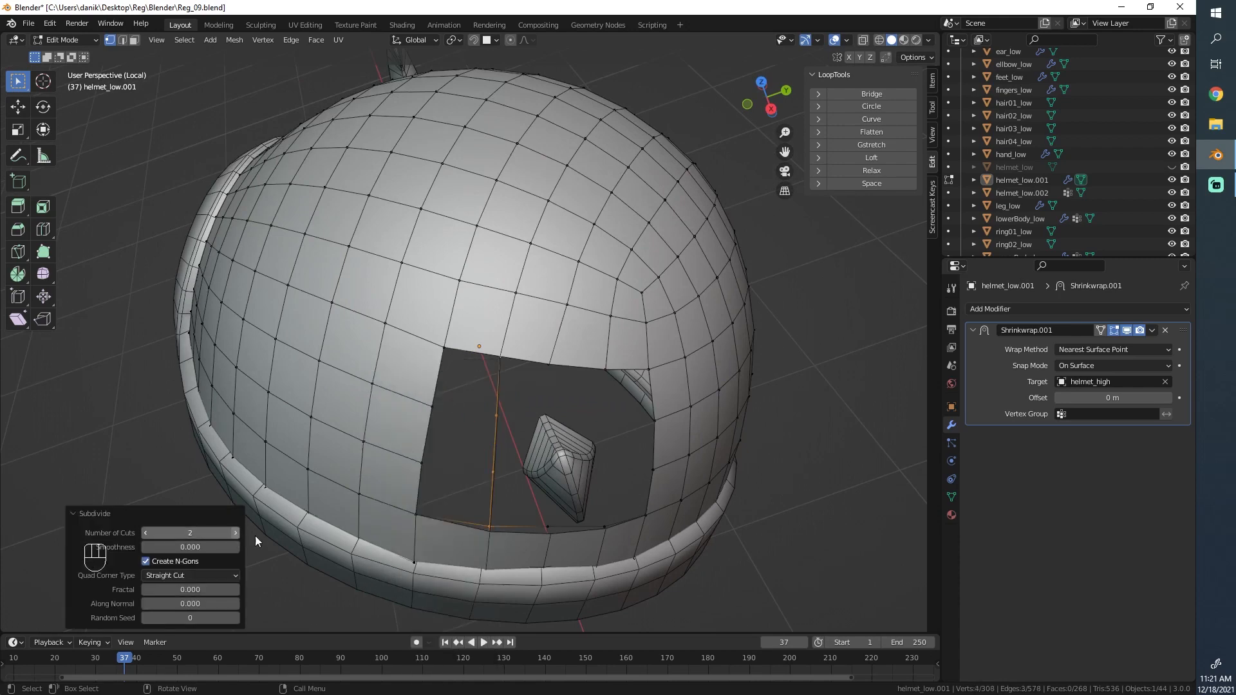
pyautogui.click(492, 553)
pyautogui.press('f')
pyautogui.press('f')
pyautogui.press('f')
# - Bridge the horn opening with an edge near its opposite side, subdivide it with 2 cuts and fill that column with quads
pyautogui.moveTo(413, 514); pyautogui.dragTo(566, 475, button='middle')
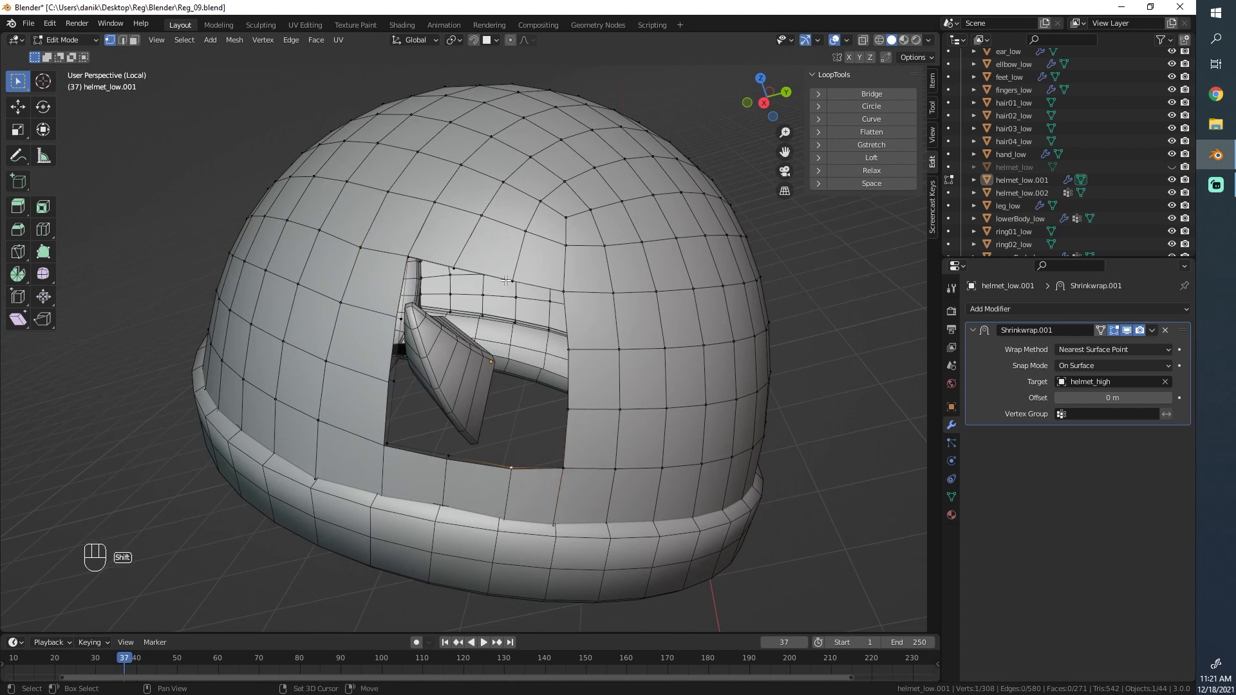
pyautogui.rightClick(515, 455)
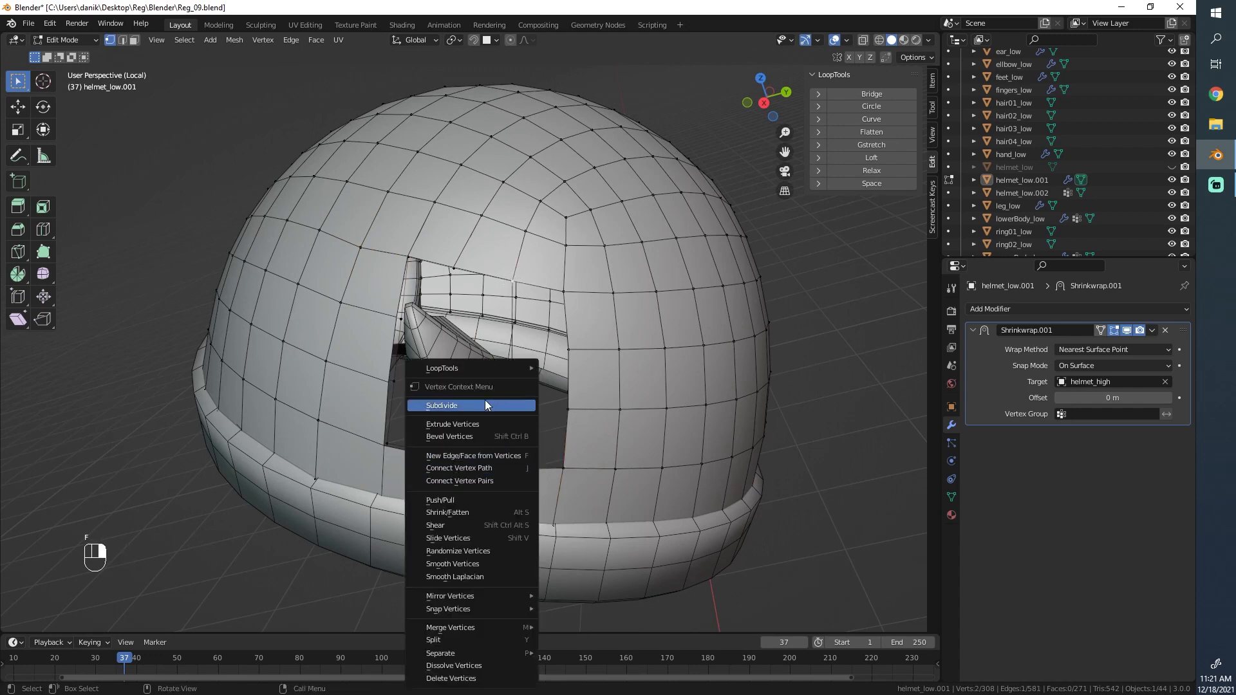
pyautogui.click(478, 404)
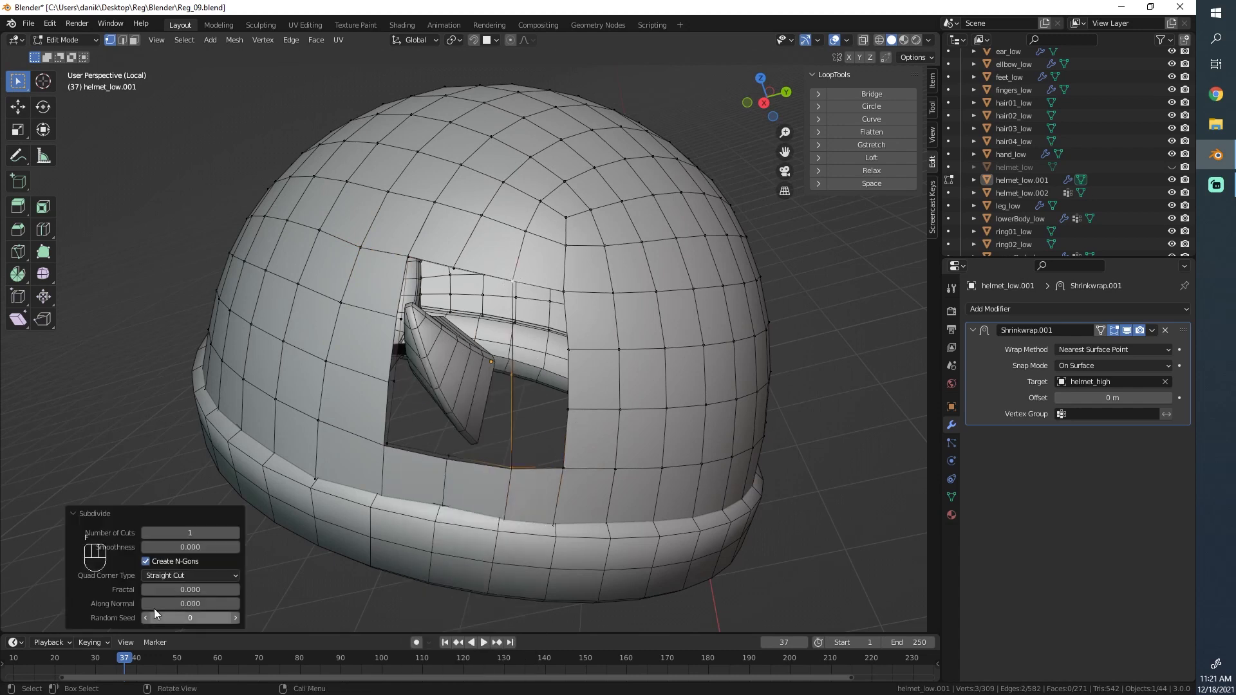
pyautogui.click(150, 532)
pyautogui.press('f')
pyautogui.press('f')
pyautogui.press('f')
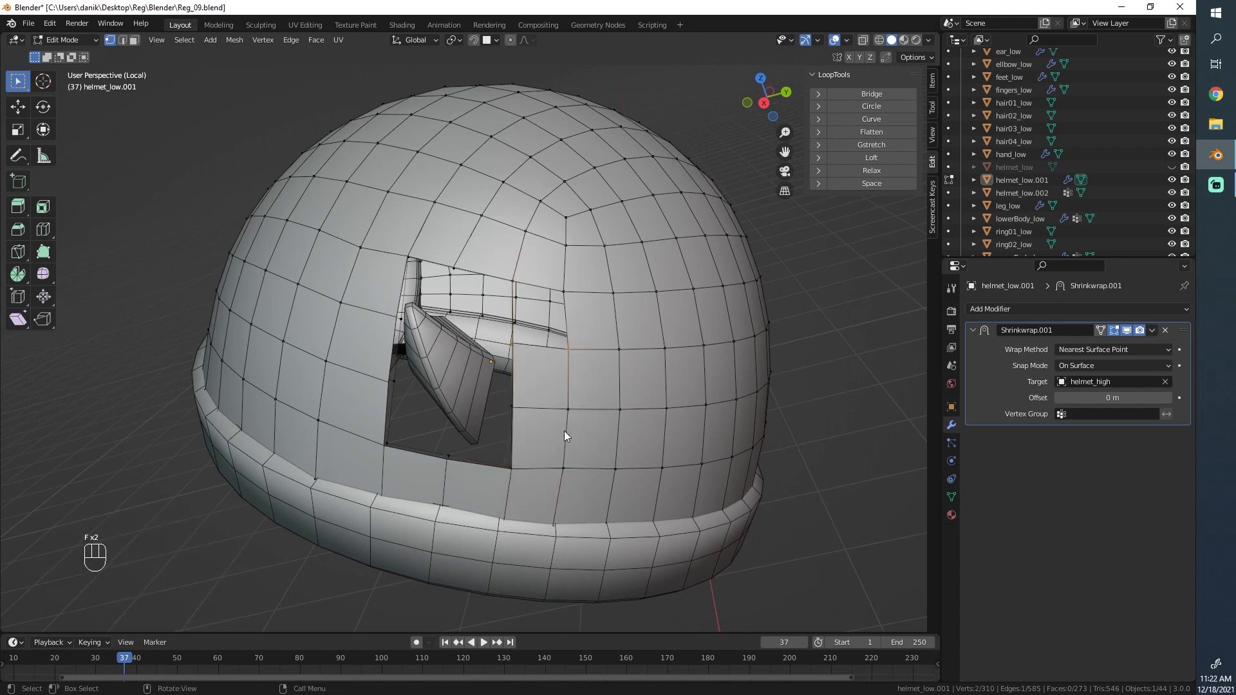